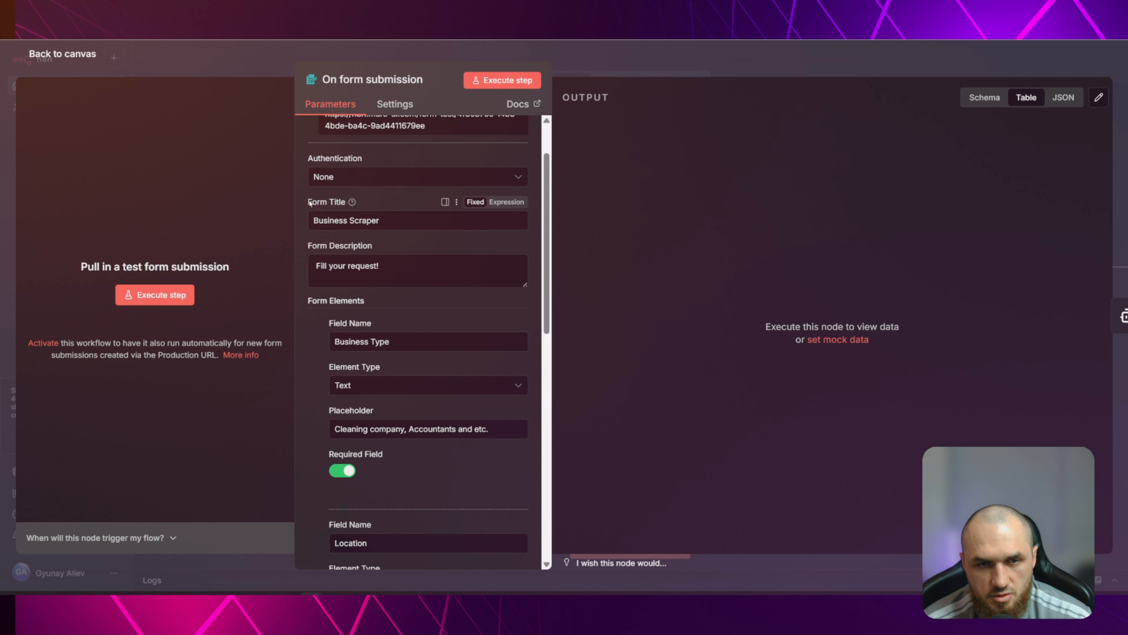
# Review the form trigger's title, description and the Business Type field's name, element type and placeholder
pyautogui.scroll(-3, 402, 267)
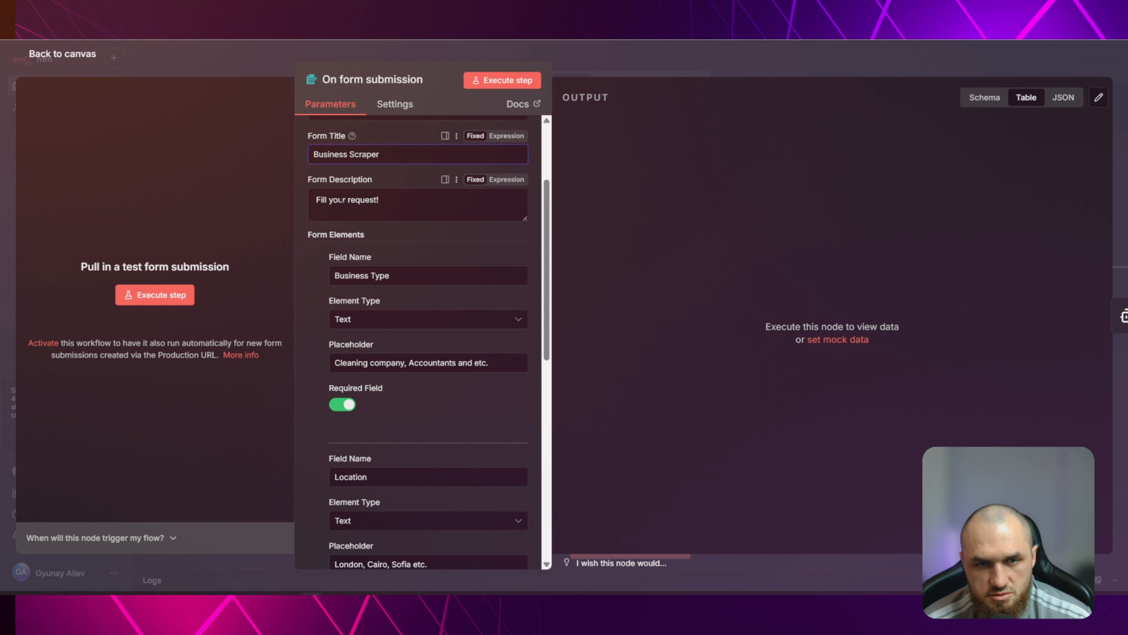
pyautogui.tripleClick(403, 206)
pyautogui.click(403, 206)
pyautogui.click(348, 236)
pyautogui.scroll(-1, 370, 227)
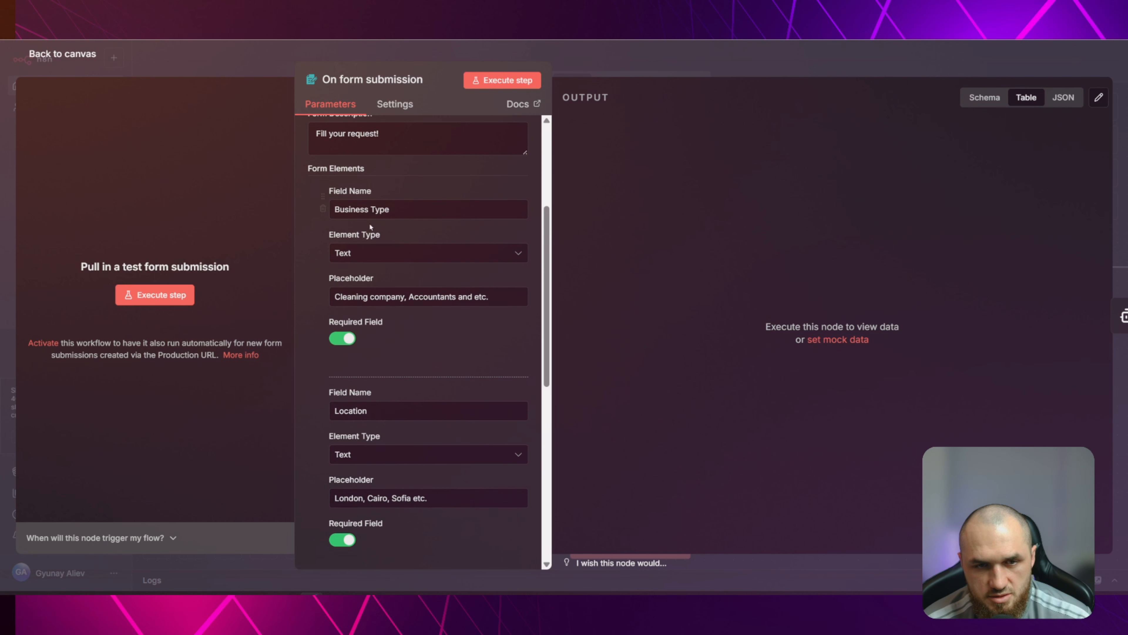
pyautogui.tripleClick(369, 210)
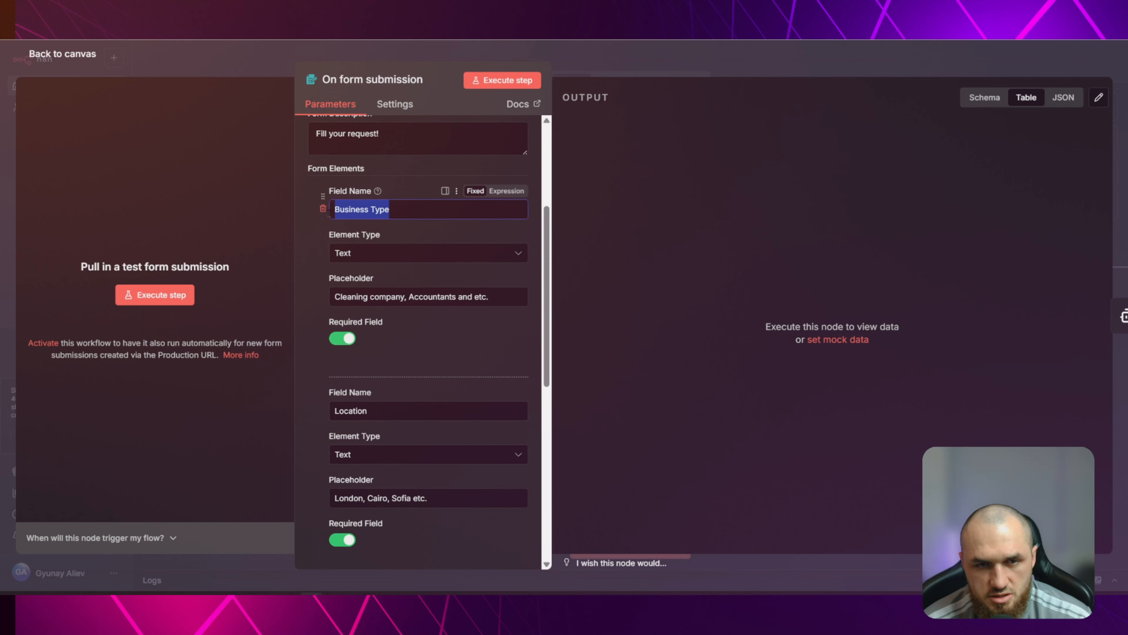
pyautogui.click(369, 209)
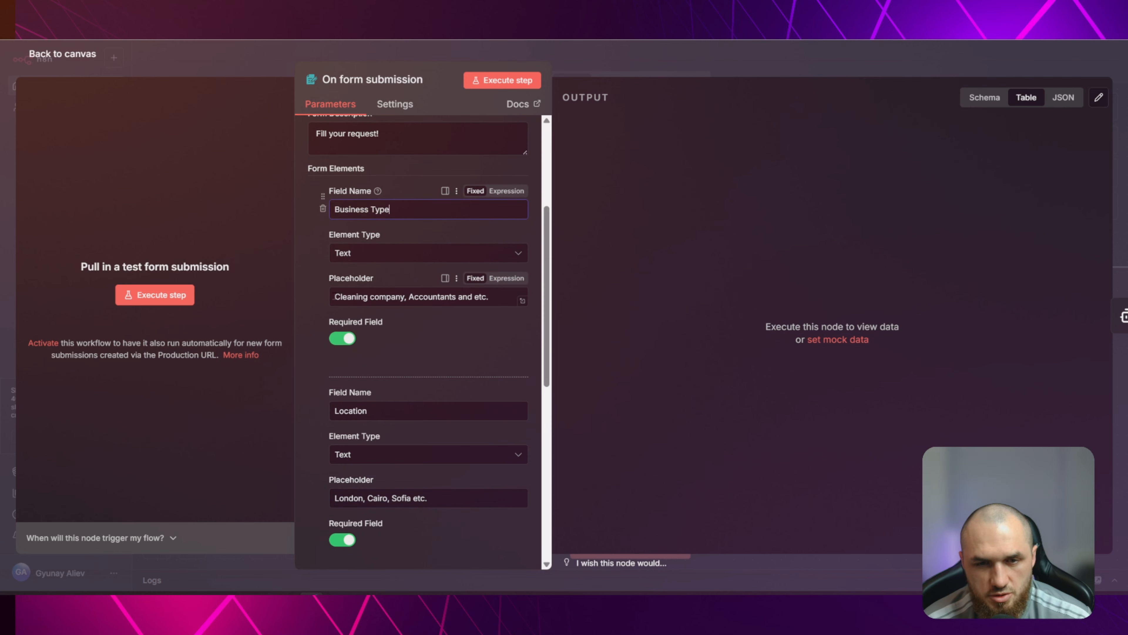
pyautogui.moveTo(333, 296); pyautogui.dragTo(491, 297)
pyautogui.click(494, 295)
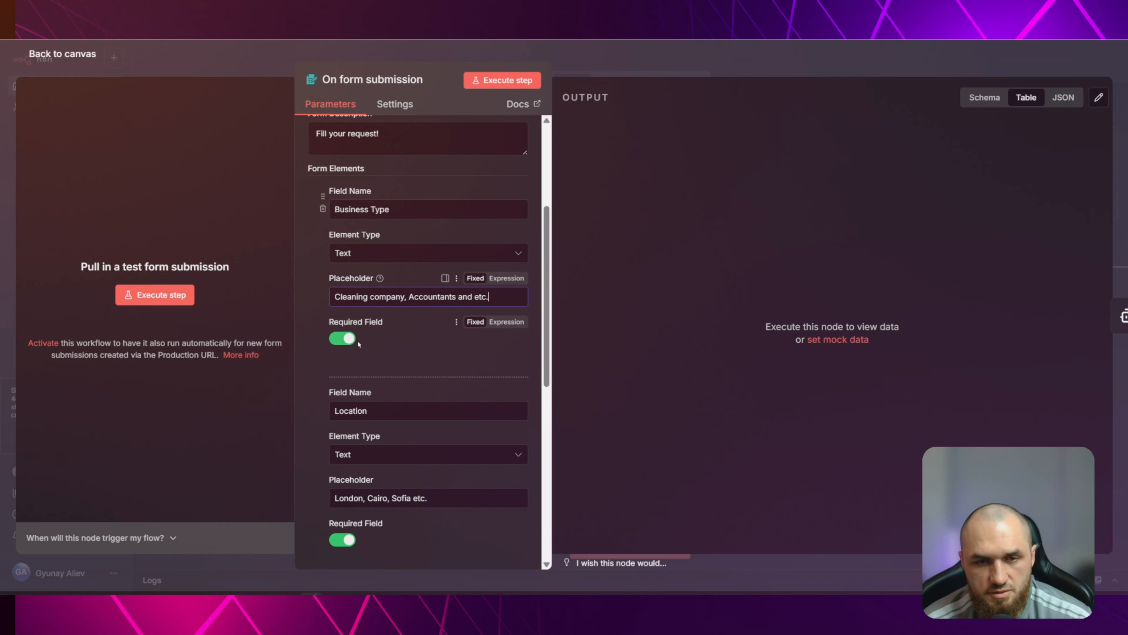
# Examine the Location form element's field name, element type, placeholder and required setting
pyautogui.scroll(-3, 389, 314)
pyautogui.doubleClick(333, 280)
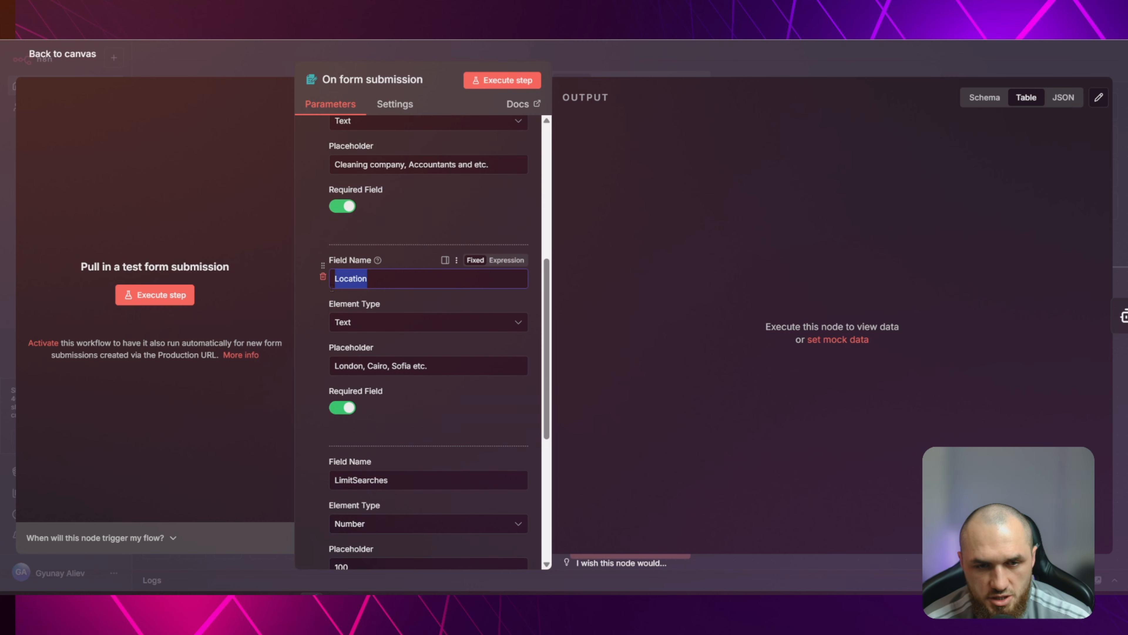
pyautogui.click(378, 321)
pyautogui.click(373, 319)
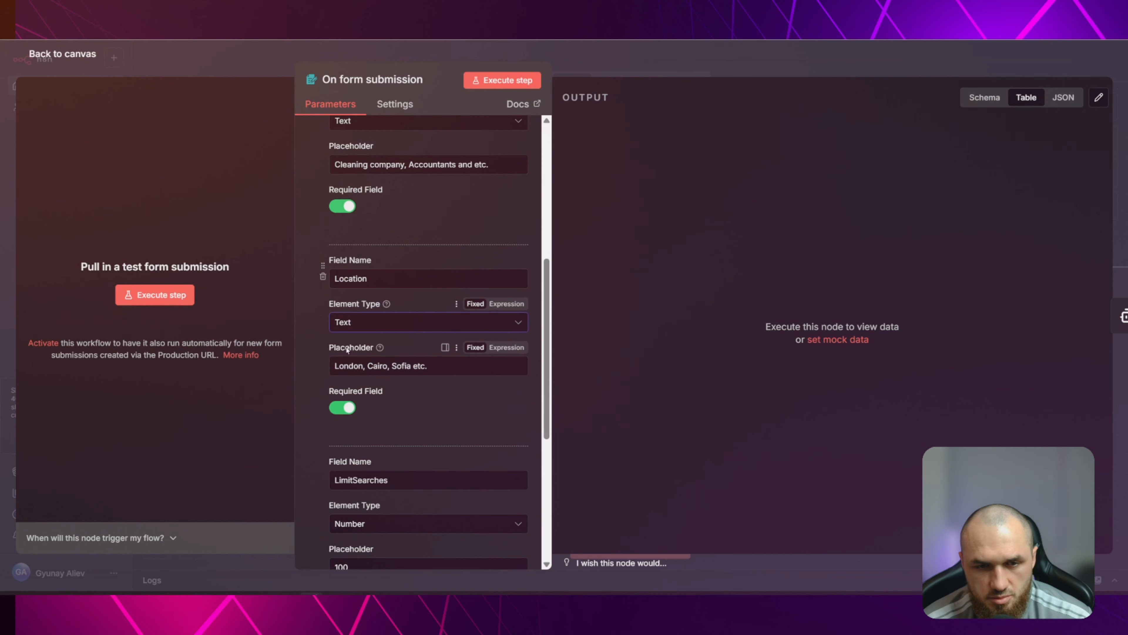
pyautogui.moveTo(333, 365); pyautogui.dragTo(428, 366)
pyautogui.click(428, 366)
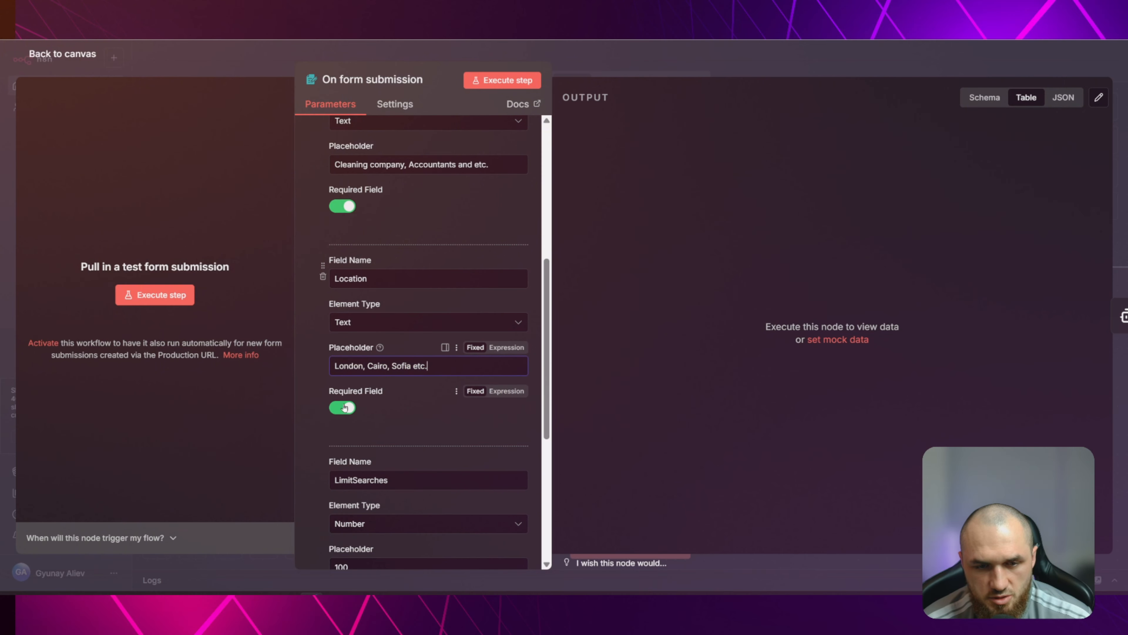
# Check the LimitSearches number element and the form's remaining response options, and return to the canvas
pyautogui.scroll(-4, 417, 334)
pyautogui.scroll(-2, 417, 334)
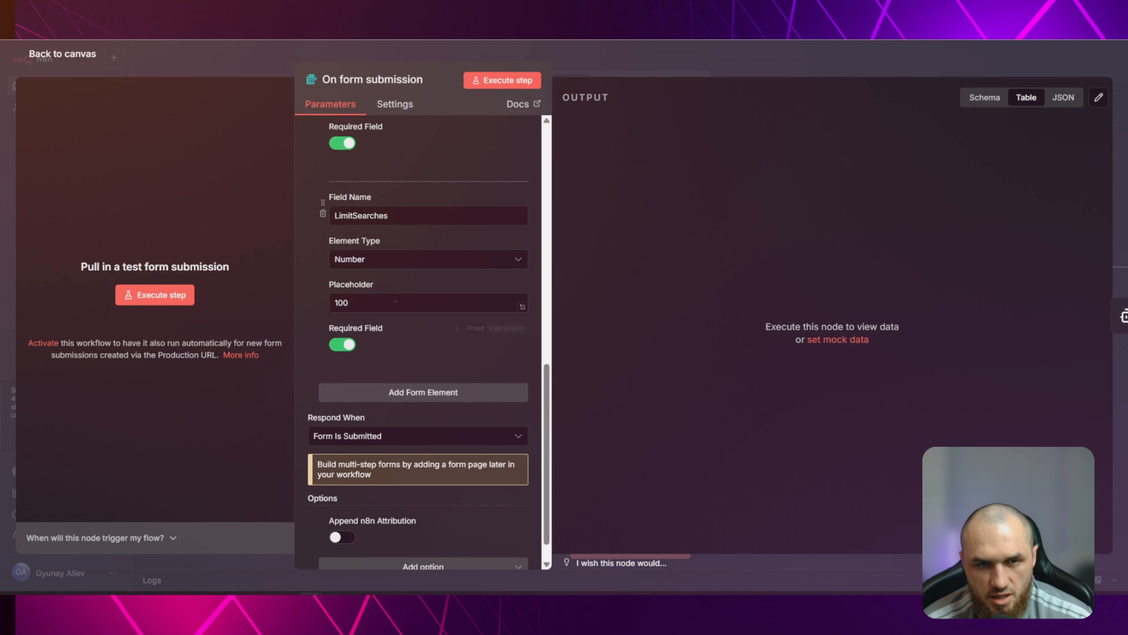
pyautogui.scroll(2, 360, 264)
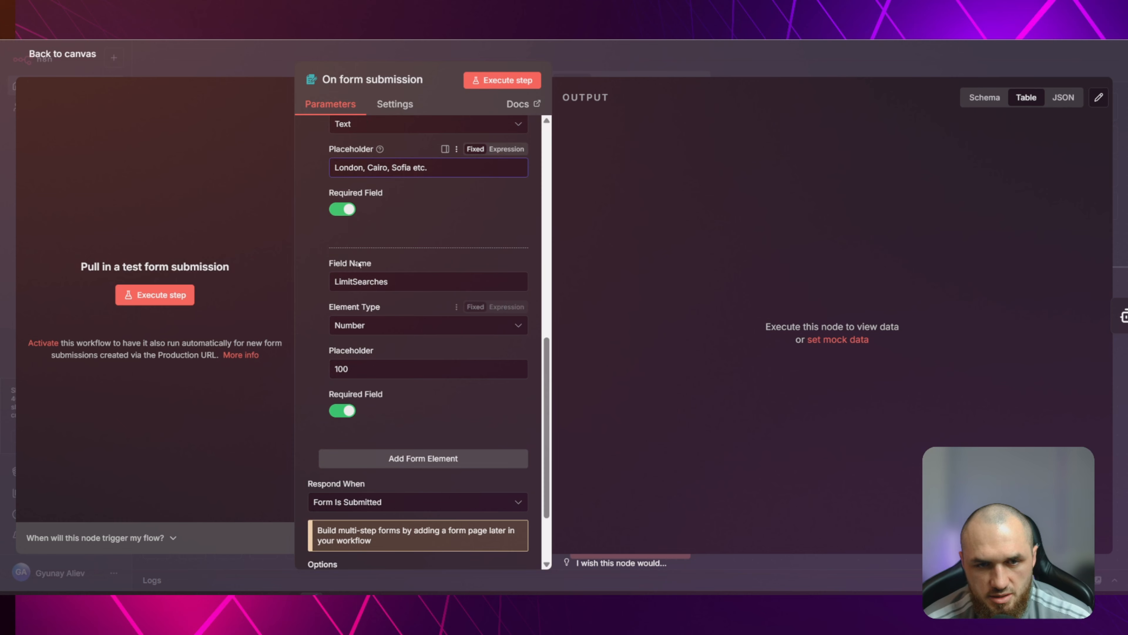
pyautogui.doubleClick(401, 277)
pyautogui.click(400, 278)
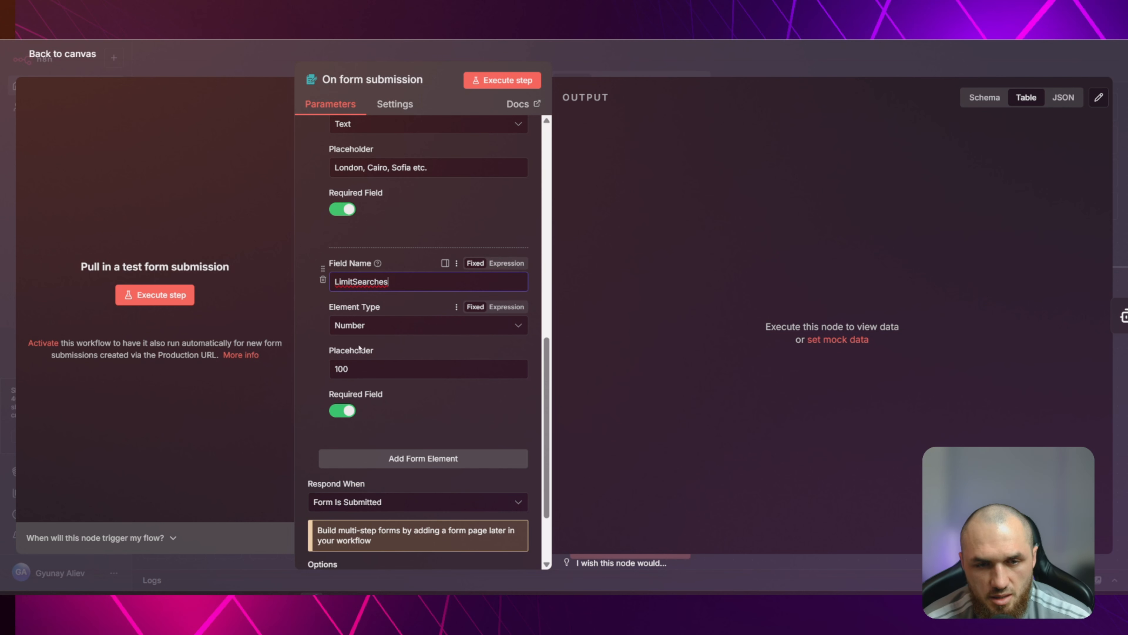
pyautogui.click(342, 369)
pyautogui.scroll(-2, 355, 407)
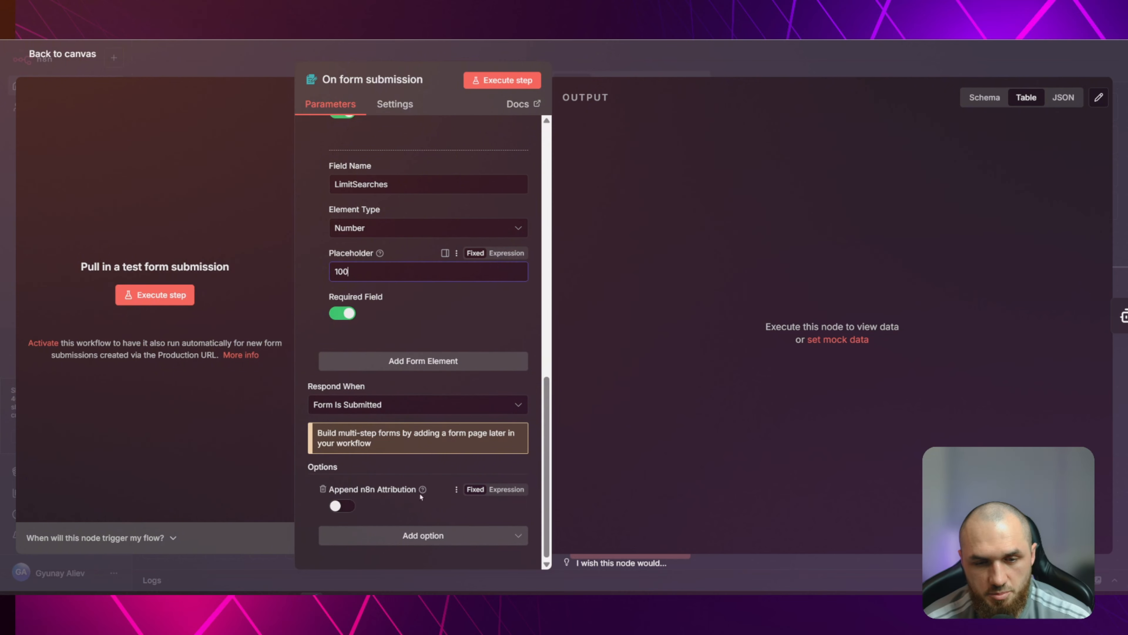
pyautogui.press('Escape')
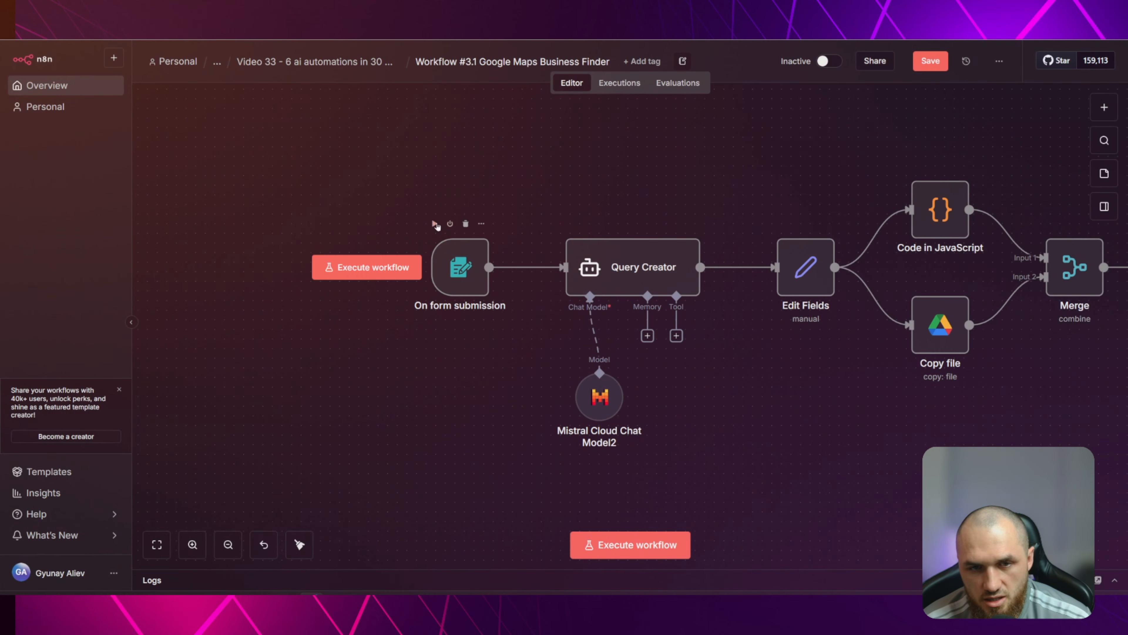
# Run the form trigger and submit the test form with business type cleaning, location london and LimitSearches 1
pyautogui.click(435, 224)
pyautogui.click(196, 206)
pyautogui.write('cleaning')
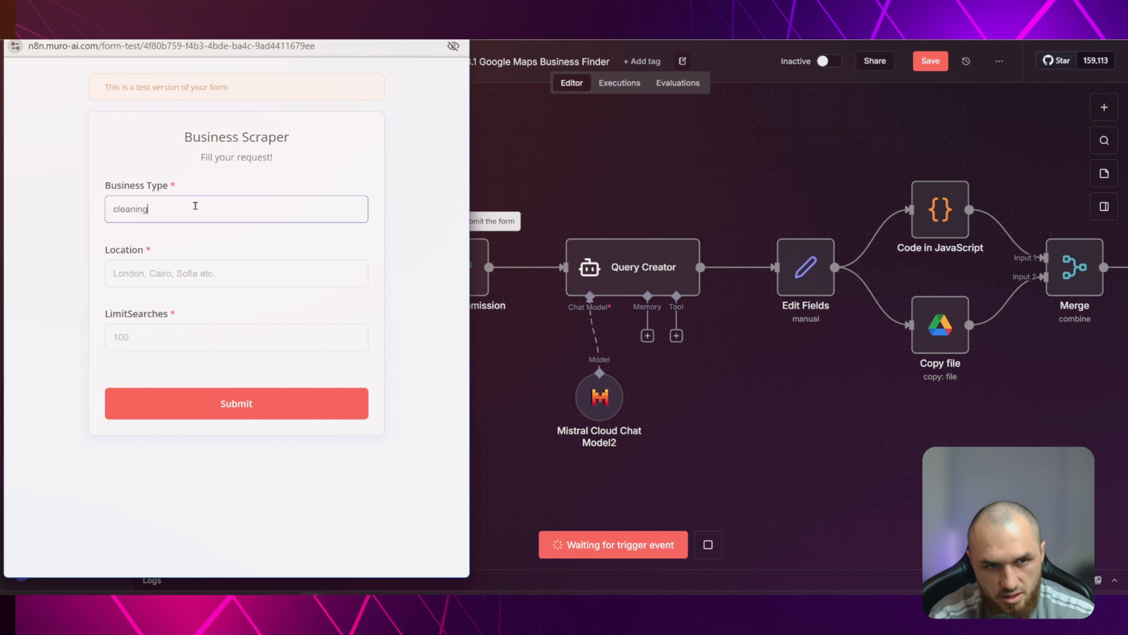
pyautogui.press('Tab')
pyautogui.write('london')
pyautogui.press('Tab')
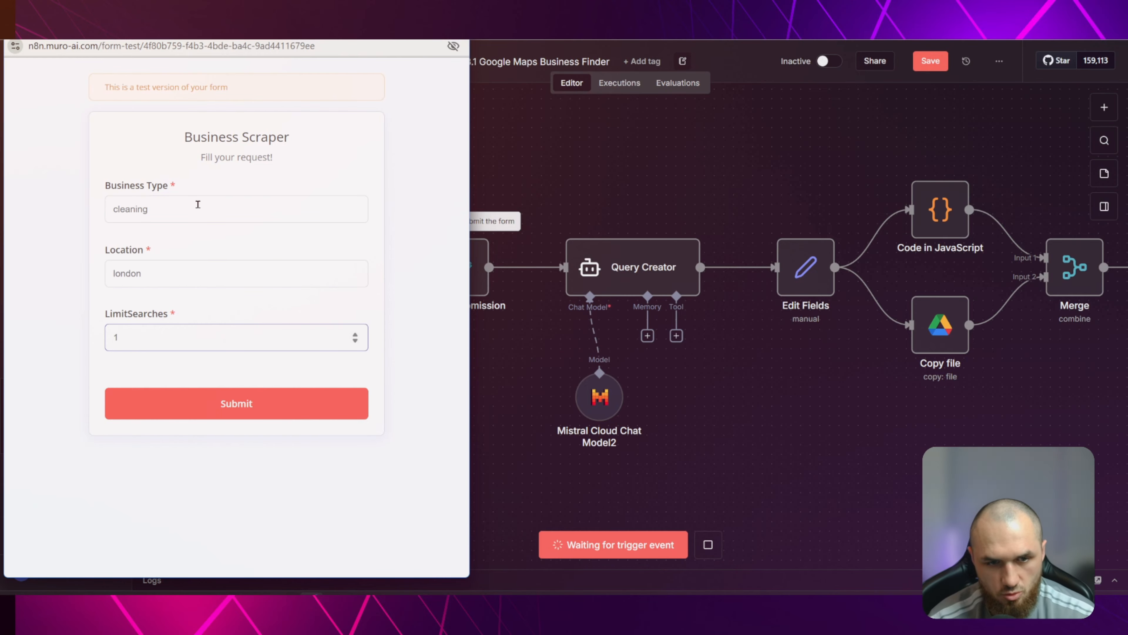
pyautogui.click(249, 402)
# Check the submitted data in the On form submission output and pin it on the trigger node
pyautogui.click(479, 226)
pyautogui.doubleClick(464, 268)
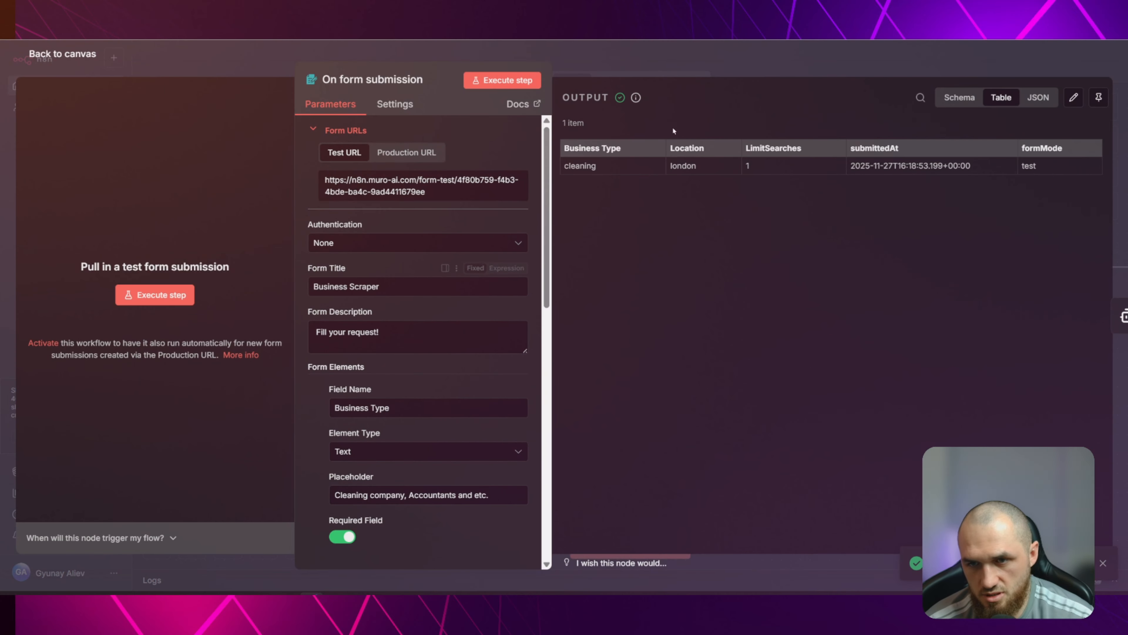
pyautogui.click(953, 104)
pyautogui.click(675, 58)
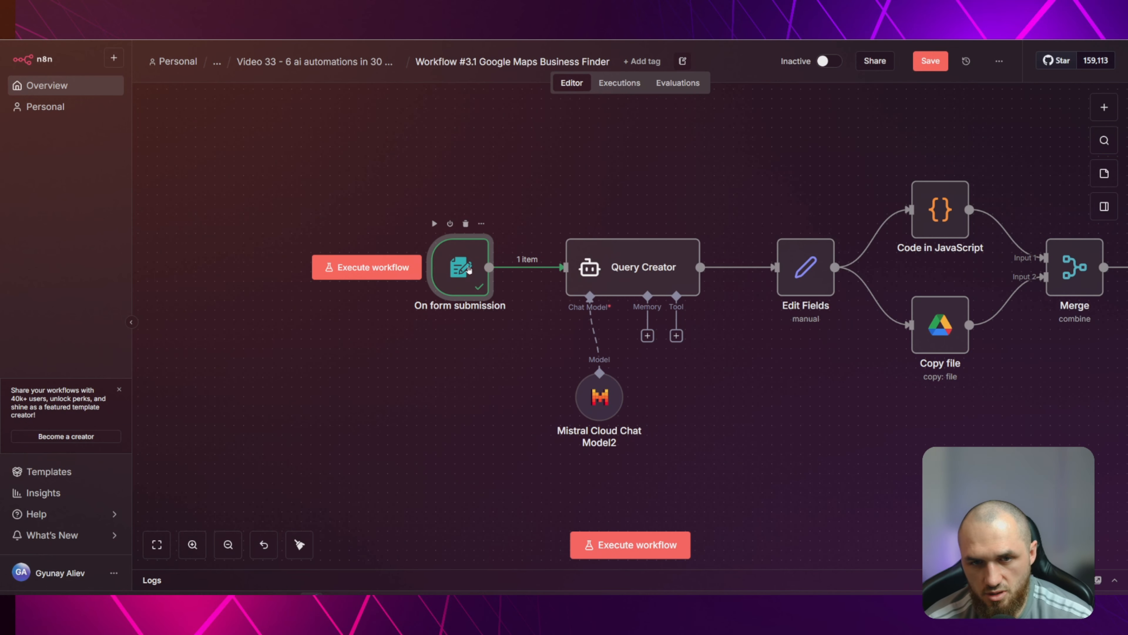
pyautogui.press('p')
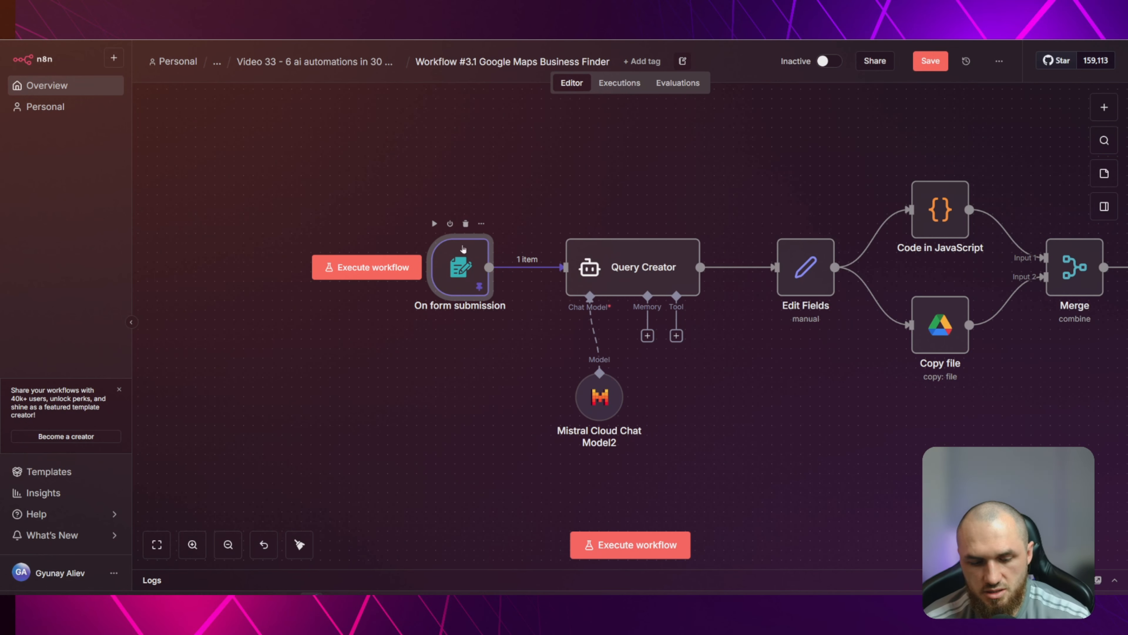
pyautogui.moveTo(613, 178); pyautogui.dragTo(505, 182)
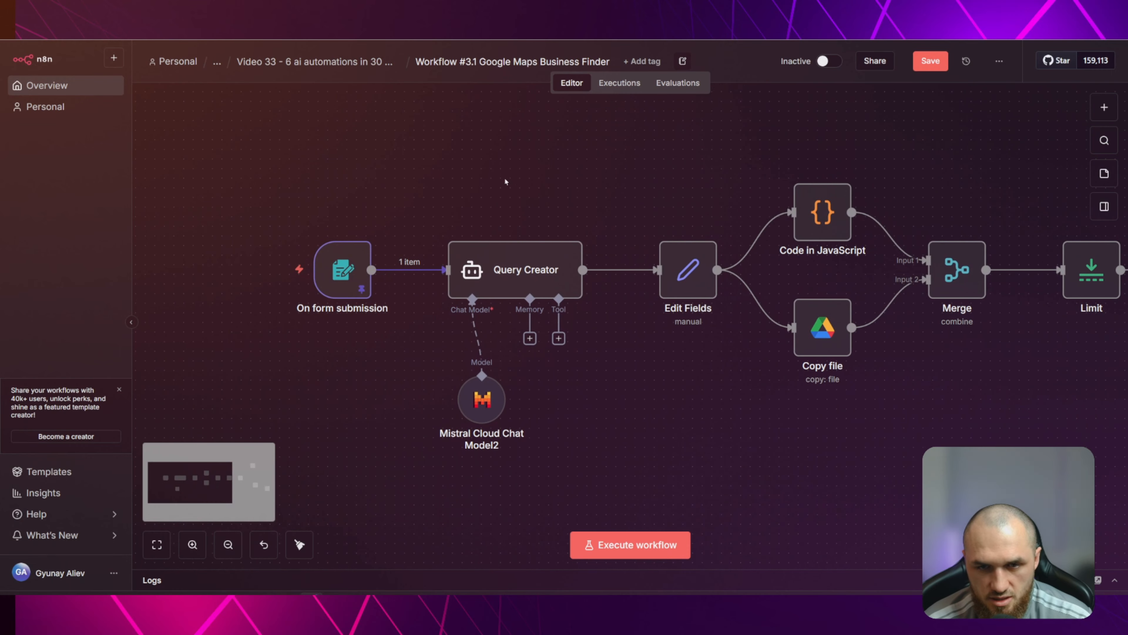
pyautogui.click(745, 241)
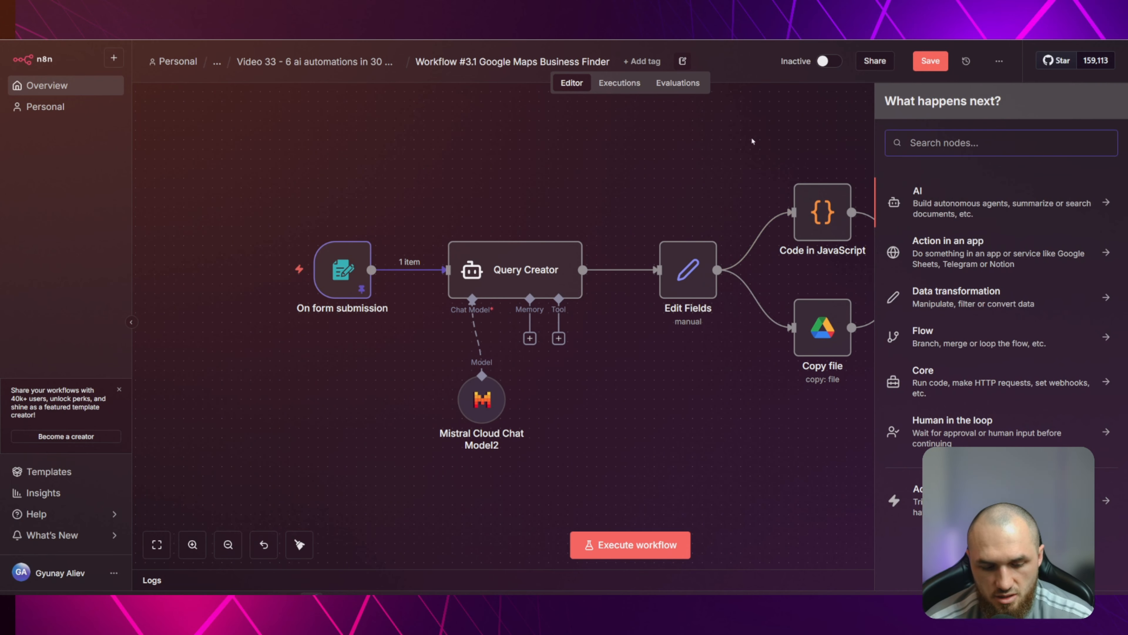
pyautogui.write('ai age')
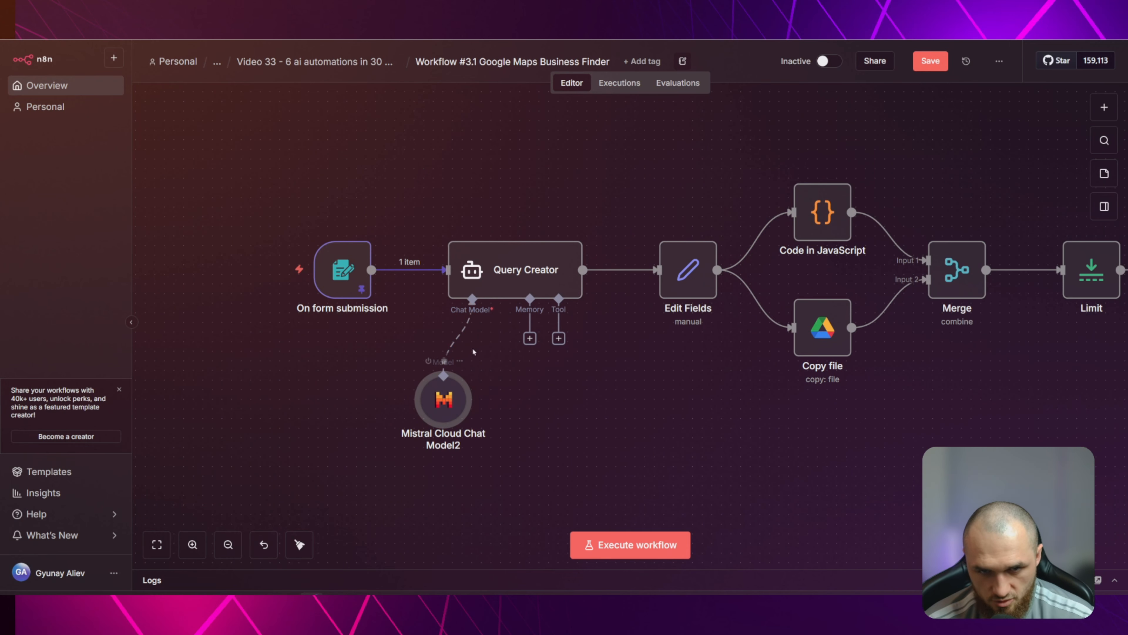
# Inspect the credential and model settings of the Mistral Cloud Chat Model2 node and return to the canvas
pyautogui.doubleClick(444, 402)
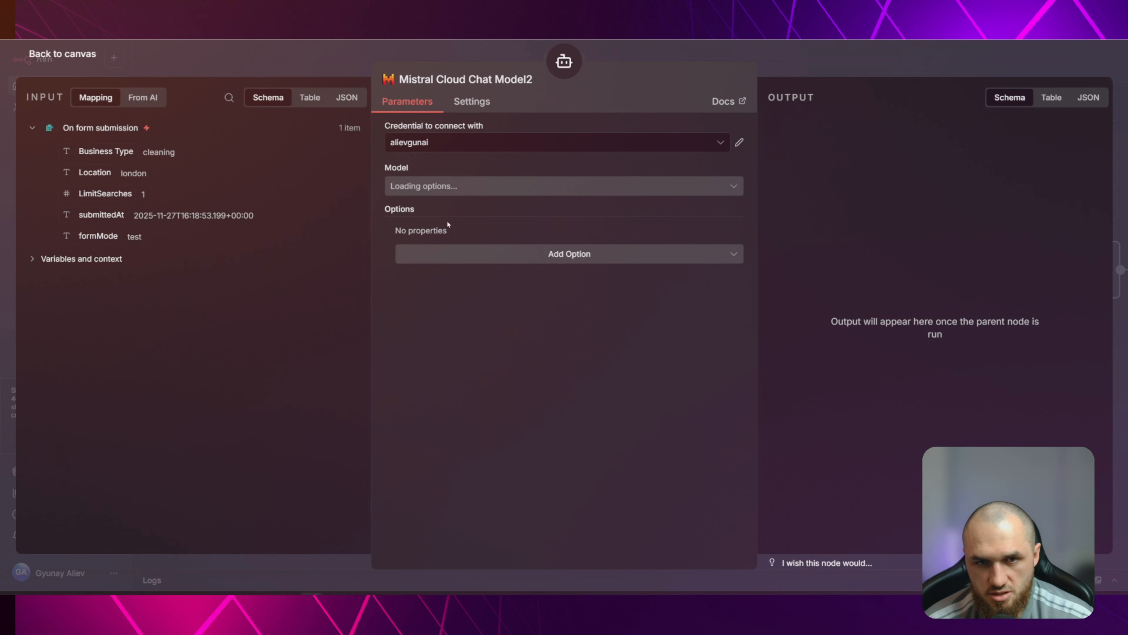
pyautogui.click(320, 55)
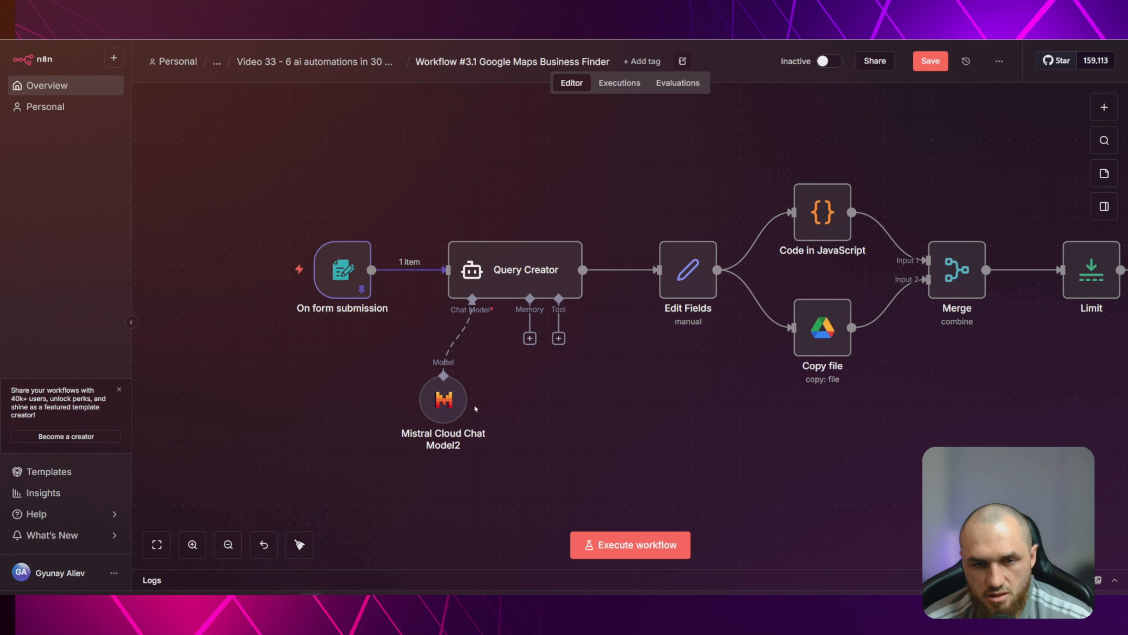
pyautogui.moveTo(445, 397)
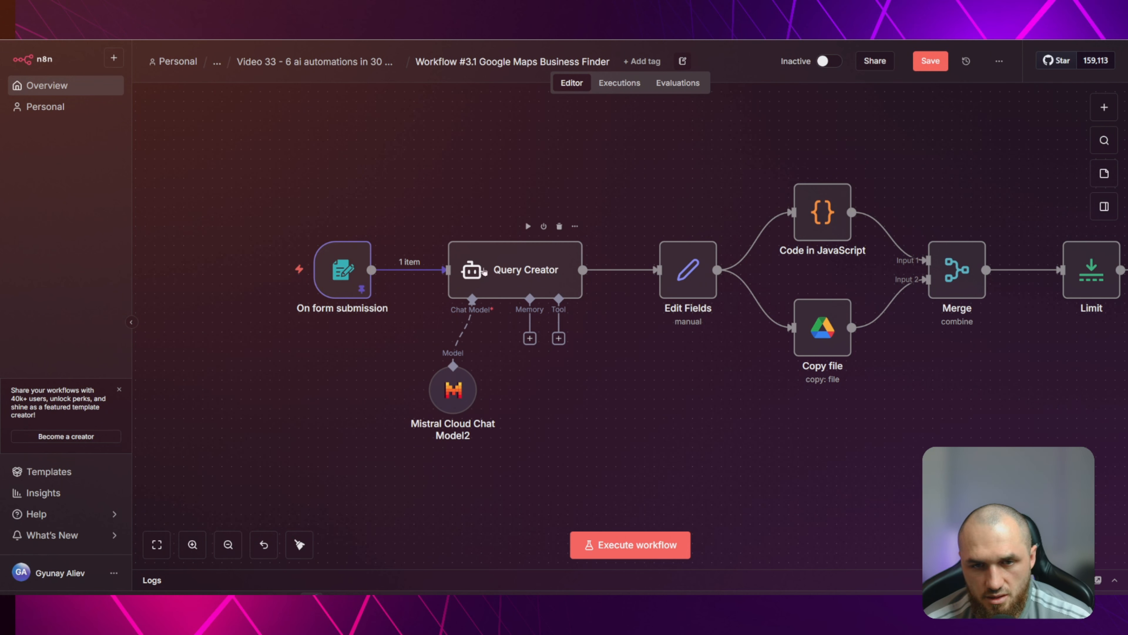
# In the Query Creator agent, set the prompt source to Define below and the user message to Expression mode
pyautogui.doubleClick(489, 272)
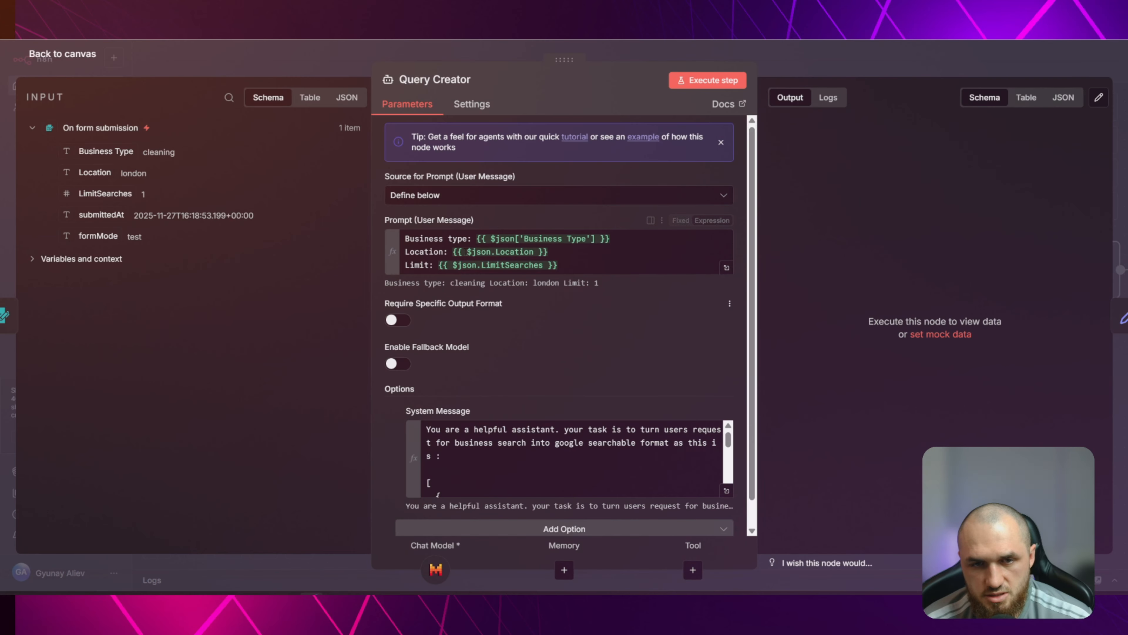
pyautogui.click(462, 196)
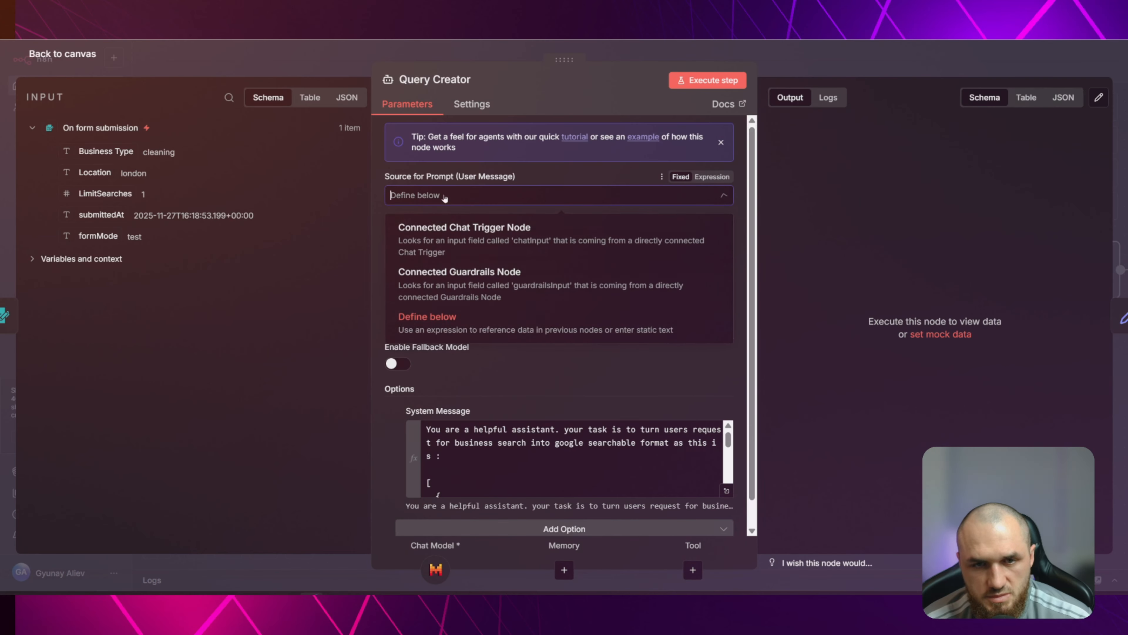
pyautogui.click(442, 320)
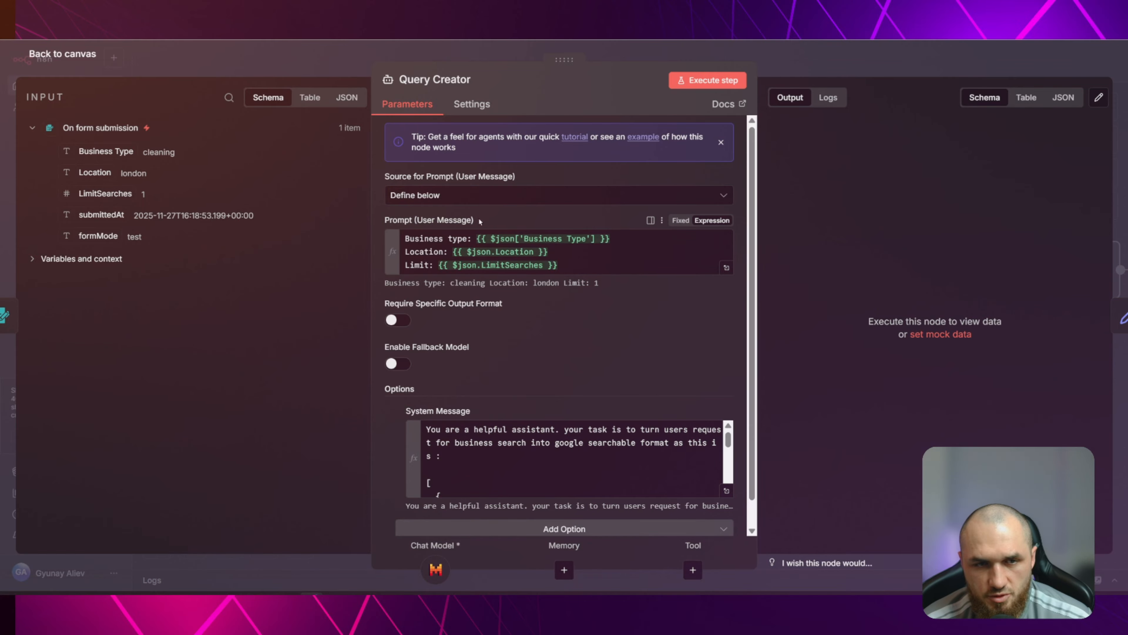
pyautogui.click(428, 238)
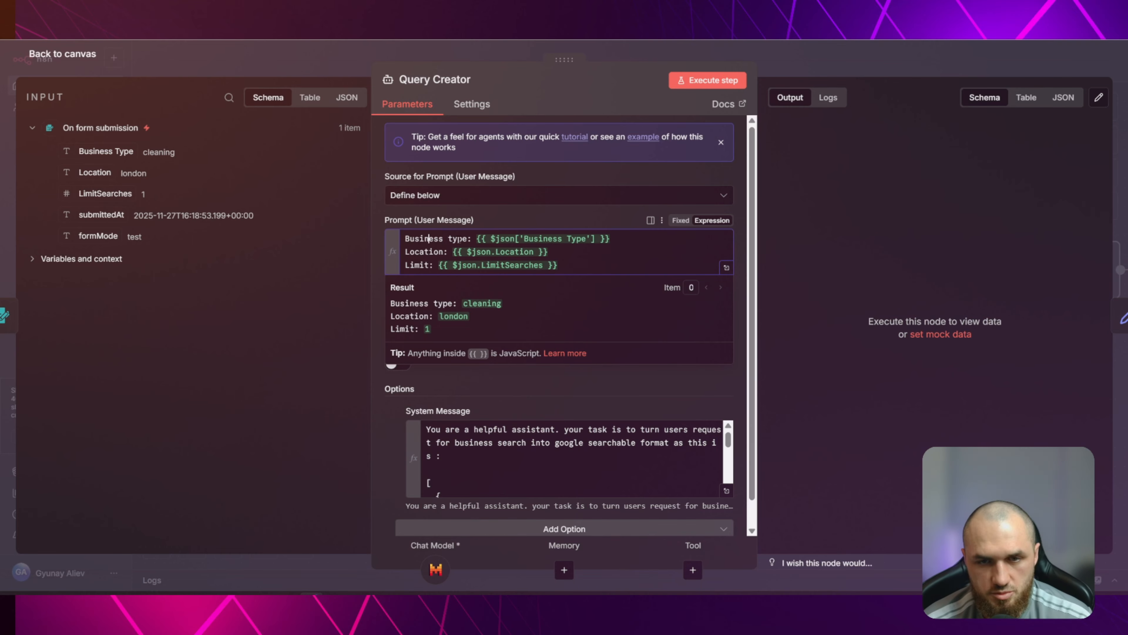
pyautogui.click(711, 223)
pyautogui.click(635, 240)
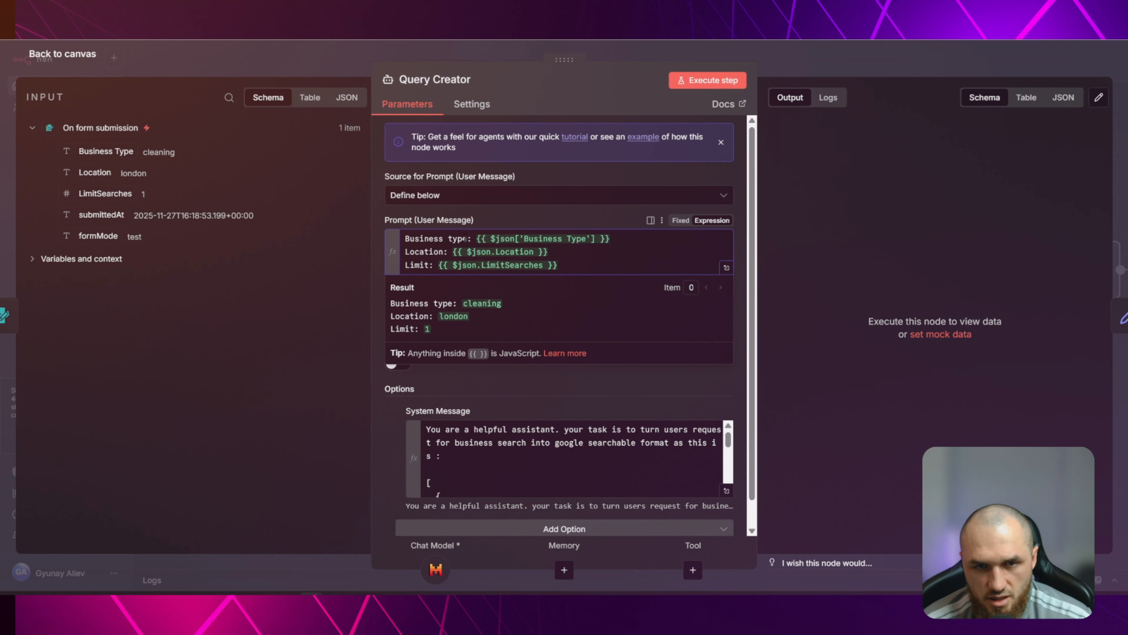
# Re-map the user message's Business type, Location and Limit values to the form's Business Type, Location and LimitSearches input fields
pyautogui.moveTo(476, 239); pyautogui.dragTo(614, 242)
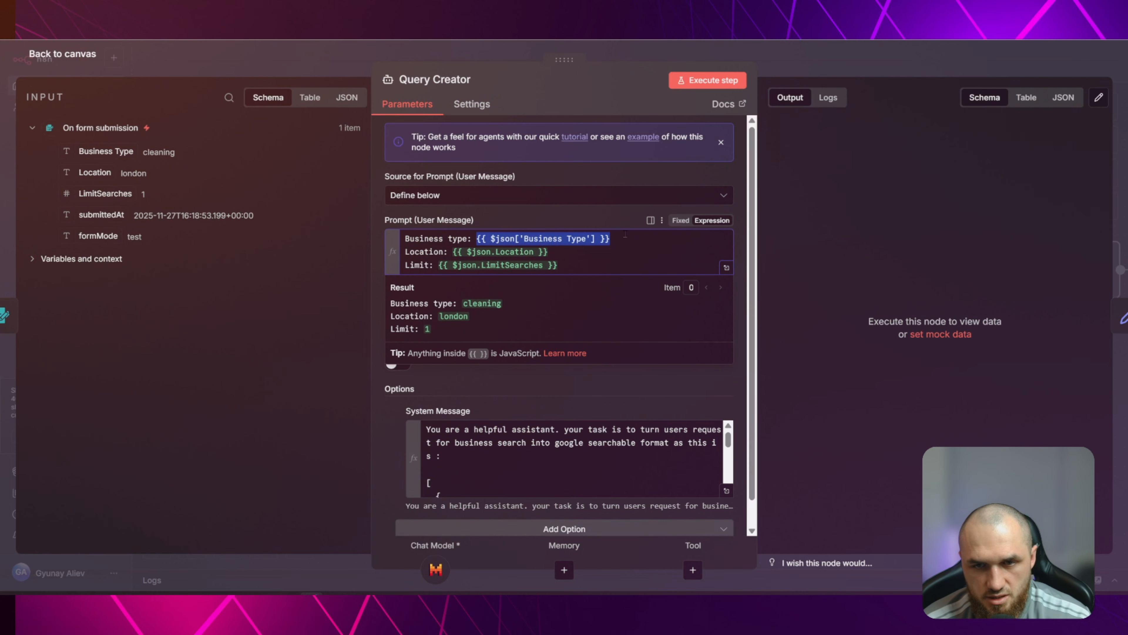
pyautogui.press('BackSpace')
pyautogui.moveTo(98, 151); pyautogui.dragTo(452, 252)
pyautogui.press('BackSpace')
pyautogui.moveTo(94, 173); pyautogui.dragTo(453, 252)
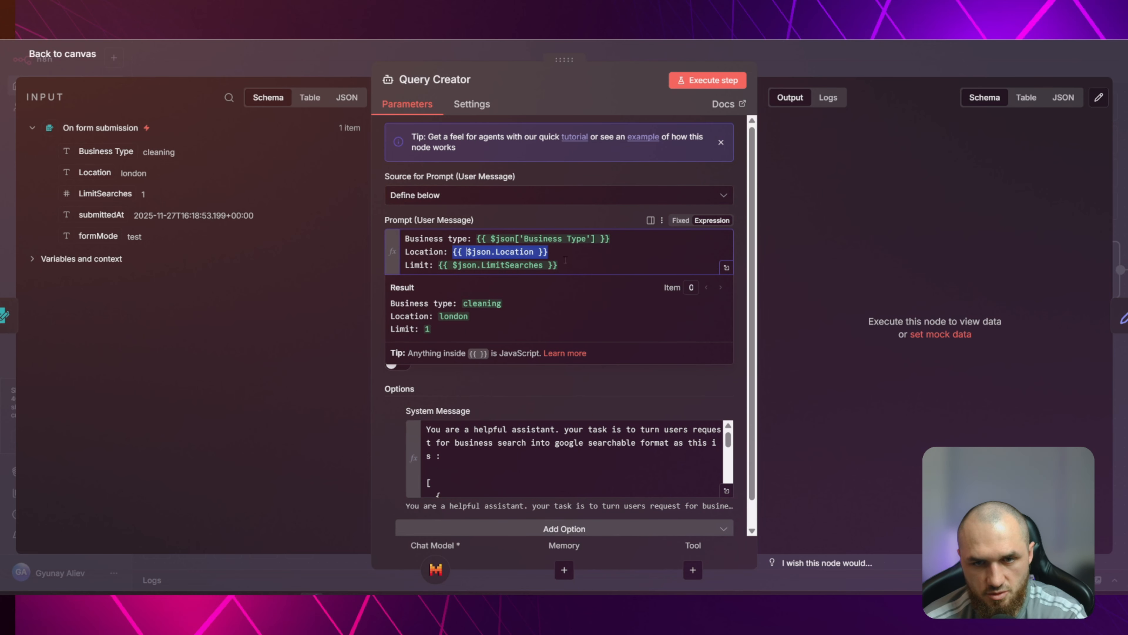
pyautogui.moveTo(558, 265); pyautogui.dragTo(439, 265)
pyautogui.press('BackSpace')
pyautogui.moveTo(105, 193); pyautogui.dragTo(440, 265)
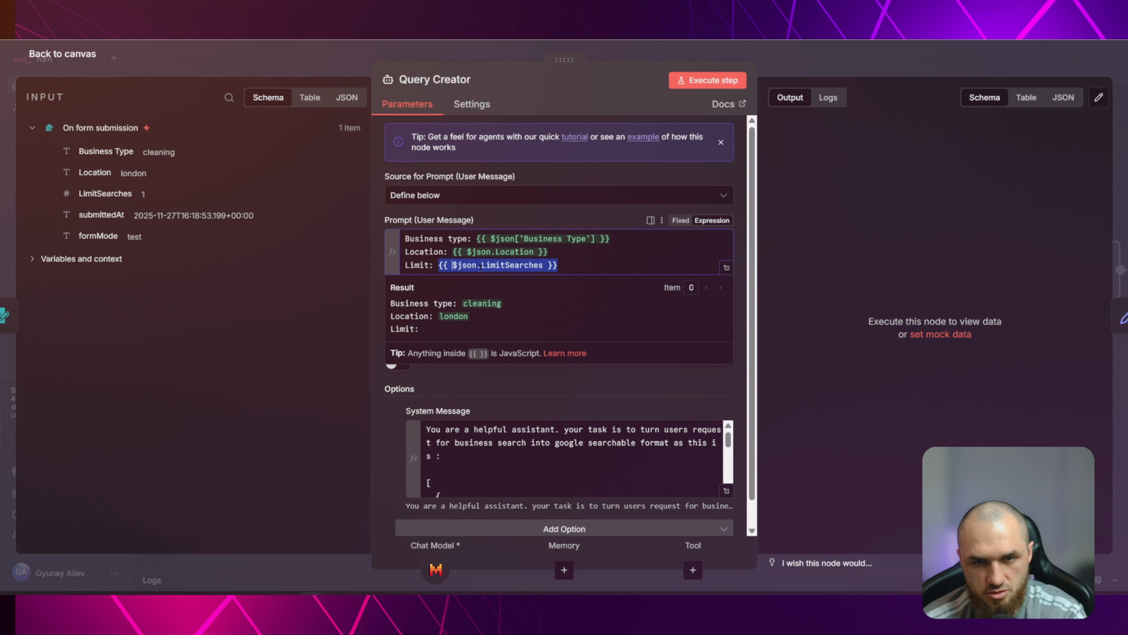
pyautogui.click(572, 301)
# Open the Query Creator's system message in the expanded editor and review its instructions and example JSON query format
pyautogui.scroll(-1, 571, 302)
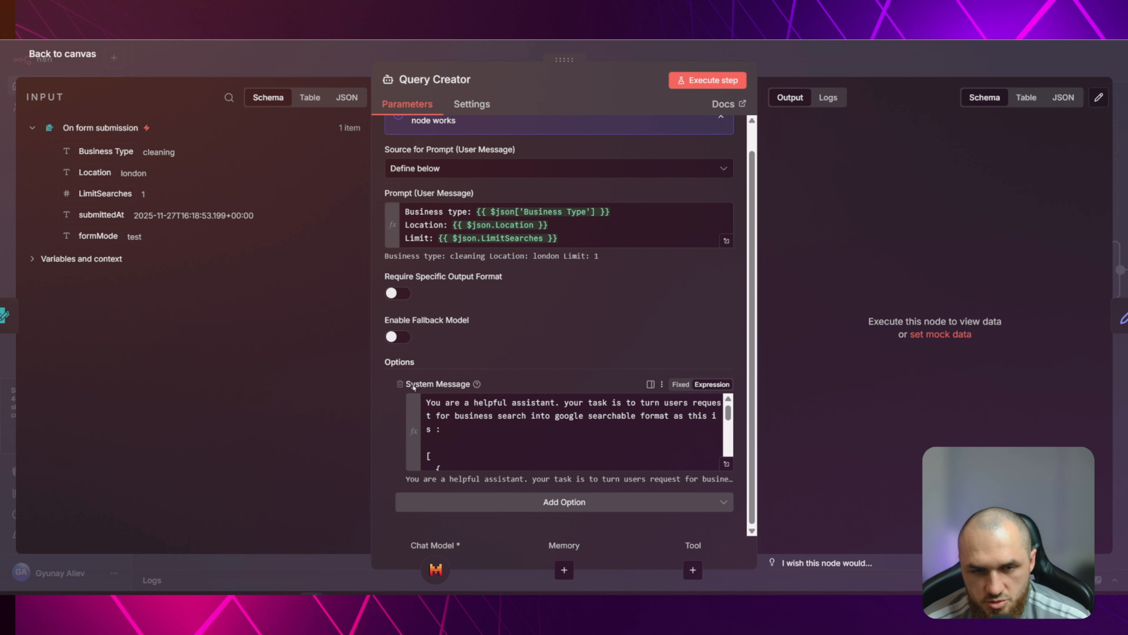
pyautogui.click(727, 463)
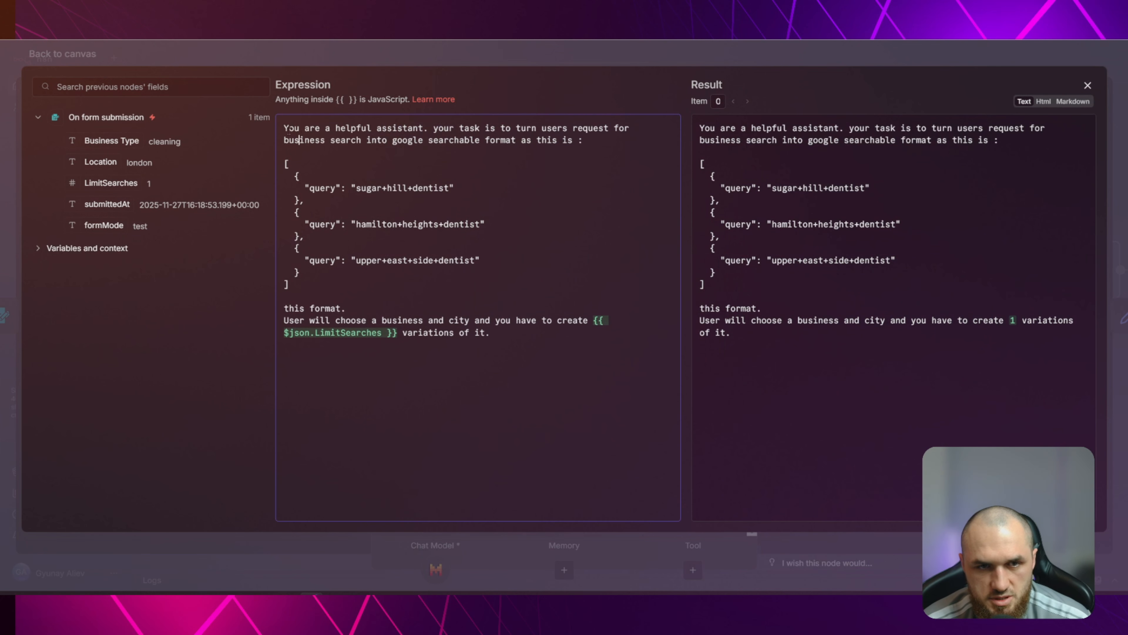
pyautogui.moveTo(285, 129); pyautogui.dragTo(624, 129)
pyautogui.moveTo(331, 140); pyautogui.dragTo(578, 140)
pyautogui.moveTo(285, 164); pyautogui.dragTo(382, 284)
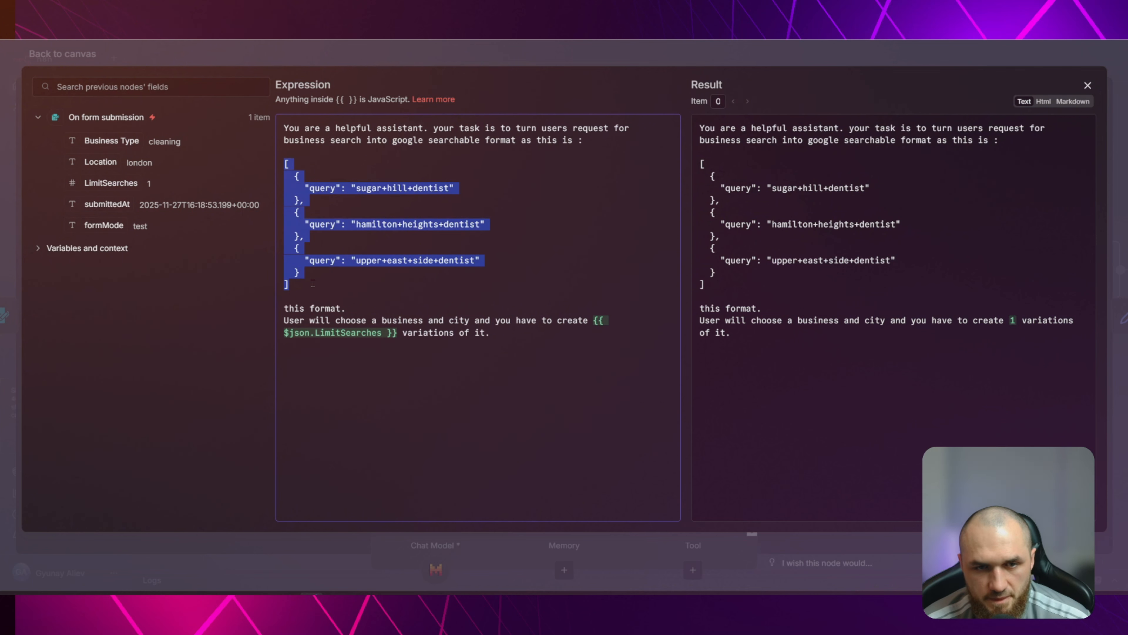
pyautogui.click(380, 282)
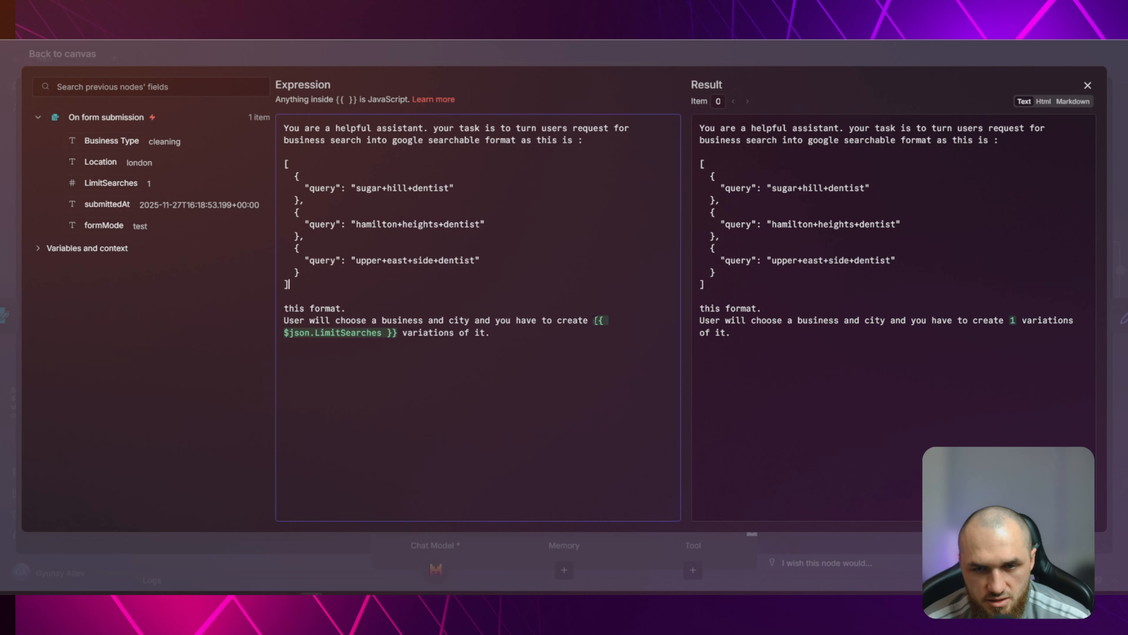
# Replace the variation count in the system message with the form's LimitSearches field, check the resolved text and return to the canvas
pyautogui.moveTo(594, 320); pyautogui.dragTo(397, 332)
pyautogui.press('BackSpace')
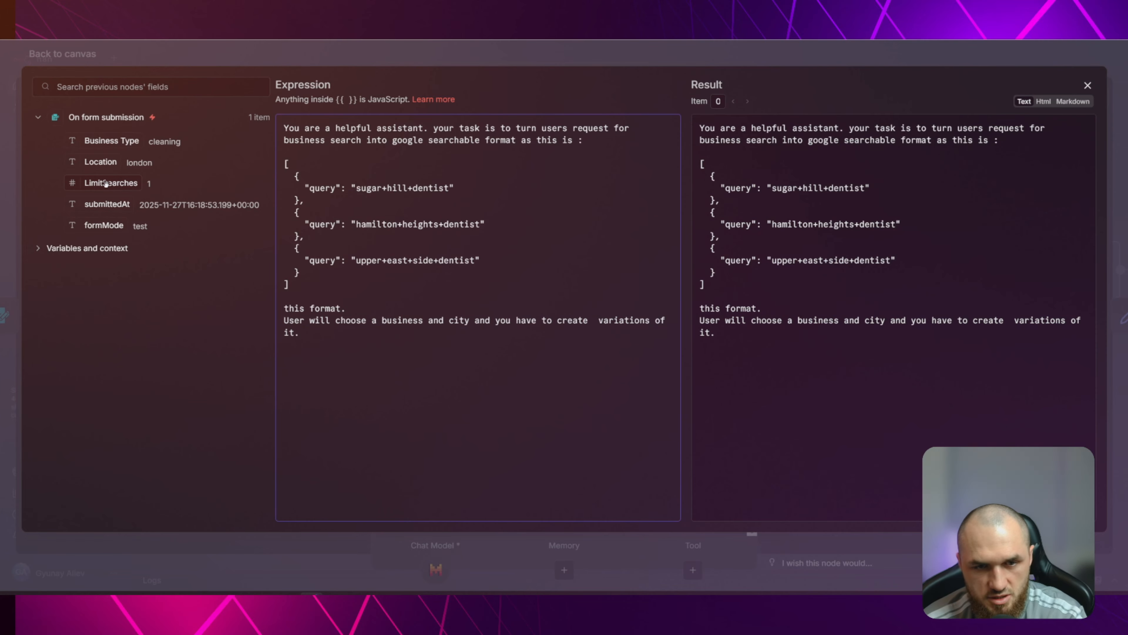
pyautogui.moveTo(106, 183); pyautogui.dragTo(595, 322)
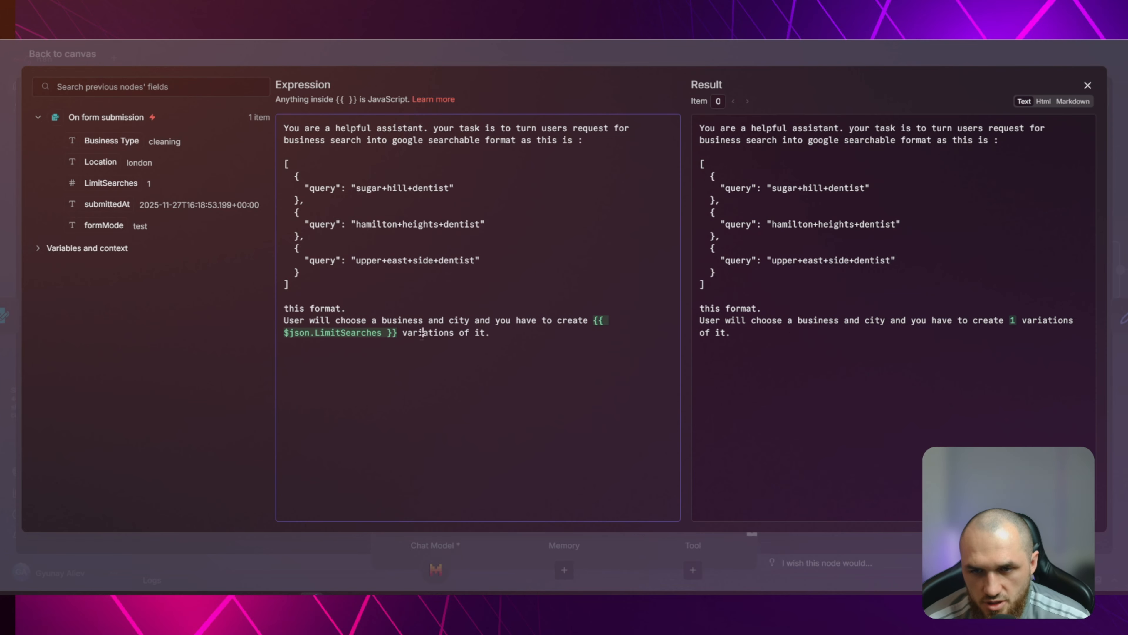
pyautogui.tripleClick(1012, 321)
pyautogui.click(1011, 321)
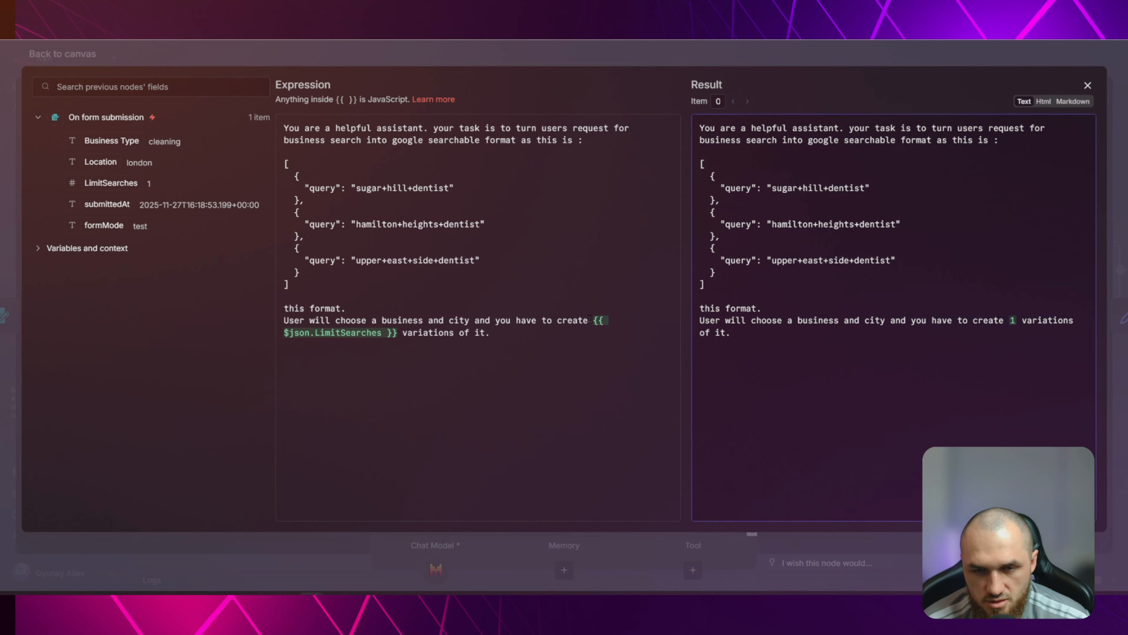
pyautogui.click(592, 320)
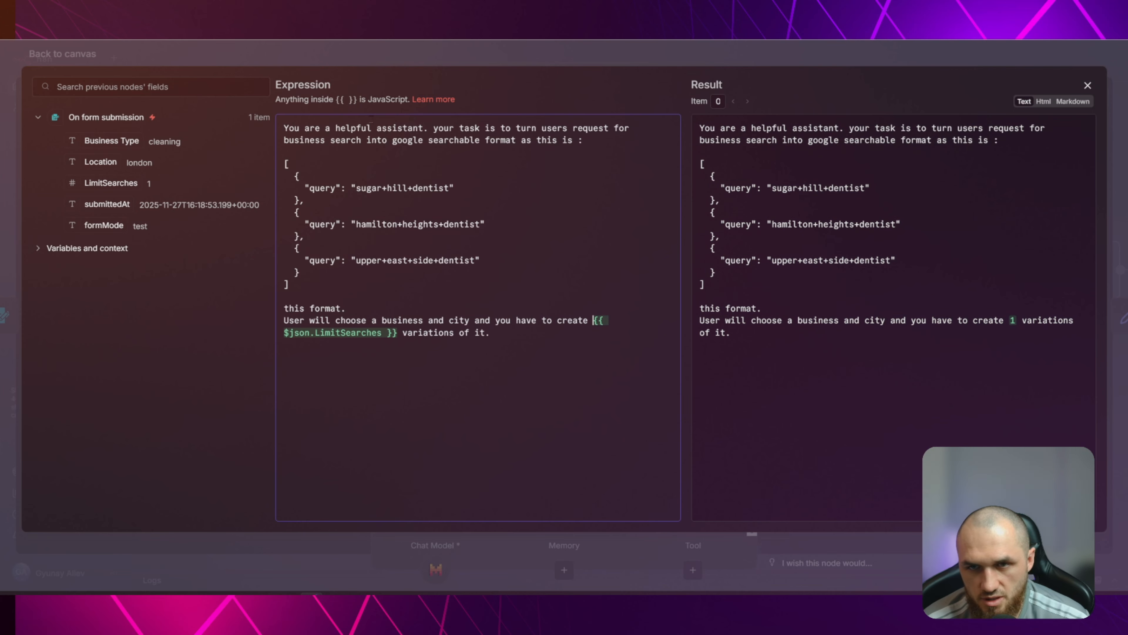
pyautogui.press('Escape')
pyautogui.press('Escape')
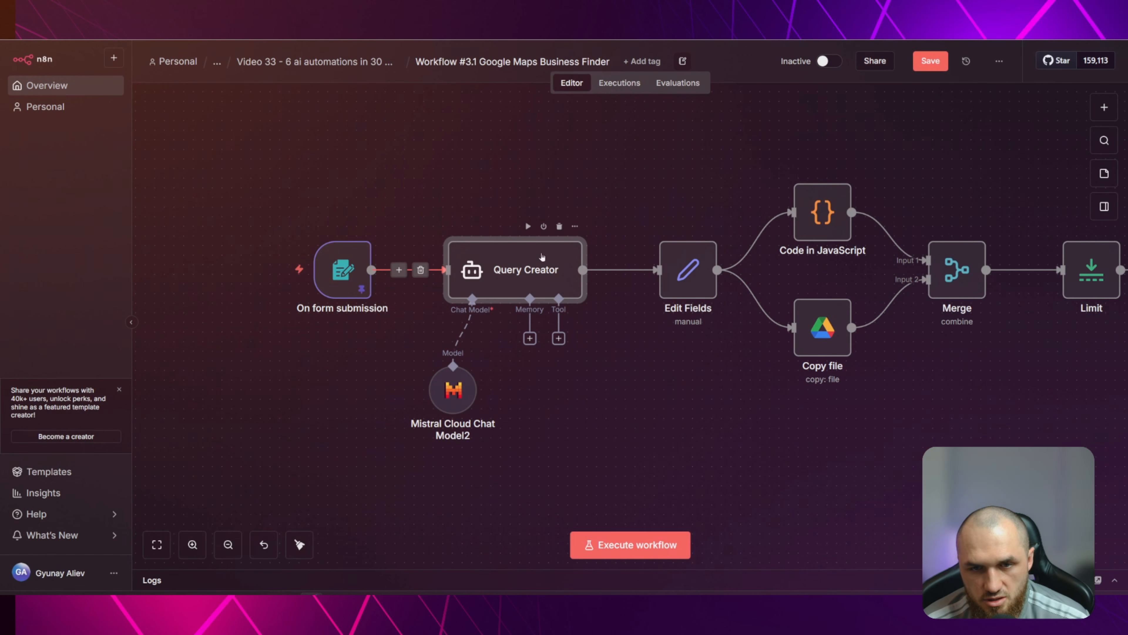
# Reopen the Query Creator's system message, examine the first example query's wording, and return to the canvas
pyautogui.doubleClick(542, 257)
pyautogui.click(729, 494)
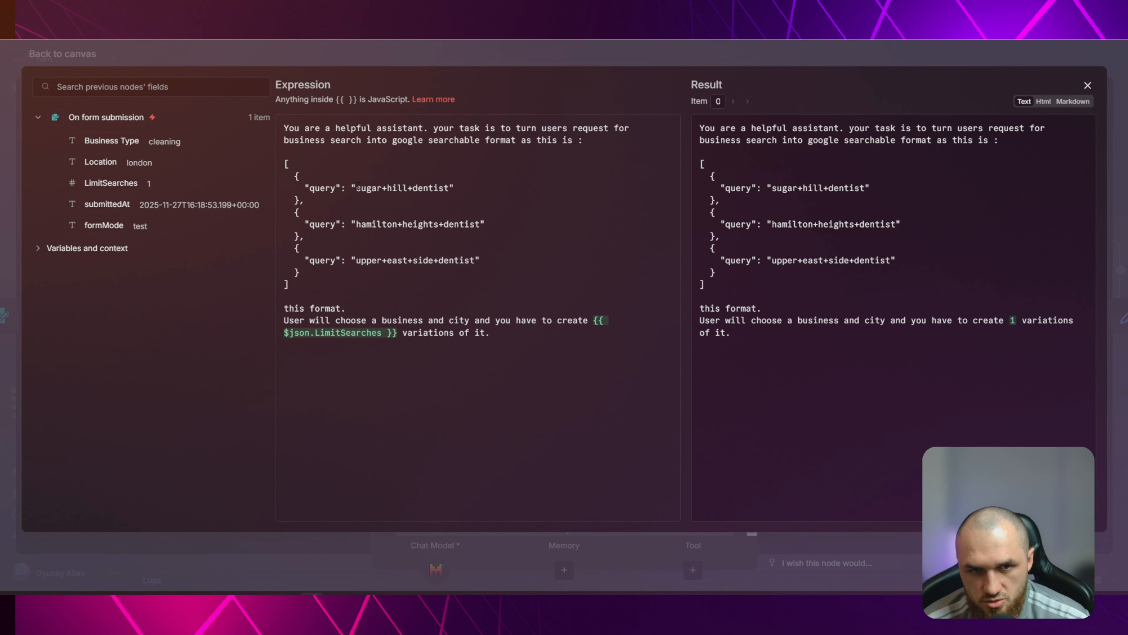
pyautogui.moveTo(359, 188); pyautogui.dragTo(444, 188)
pyautogui.press('Escape')
pyautogui.press('Escape')
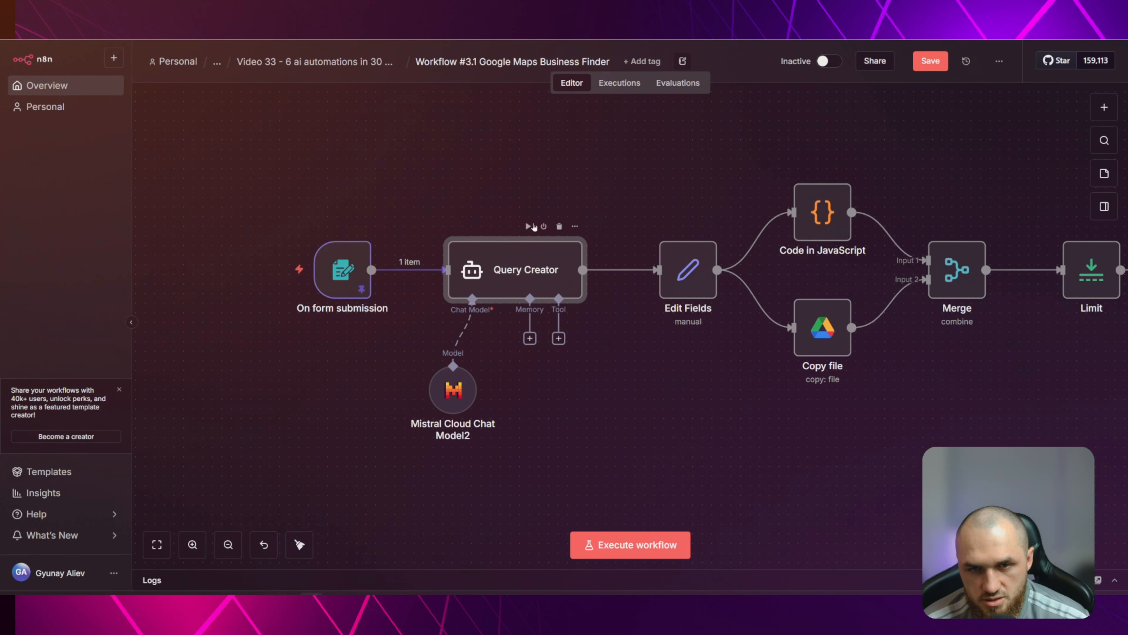
# Execute the Query Creator node and check the Mistral Cloud Chat Model2 node while it runs
pyautogui.click(529, 226)
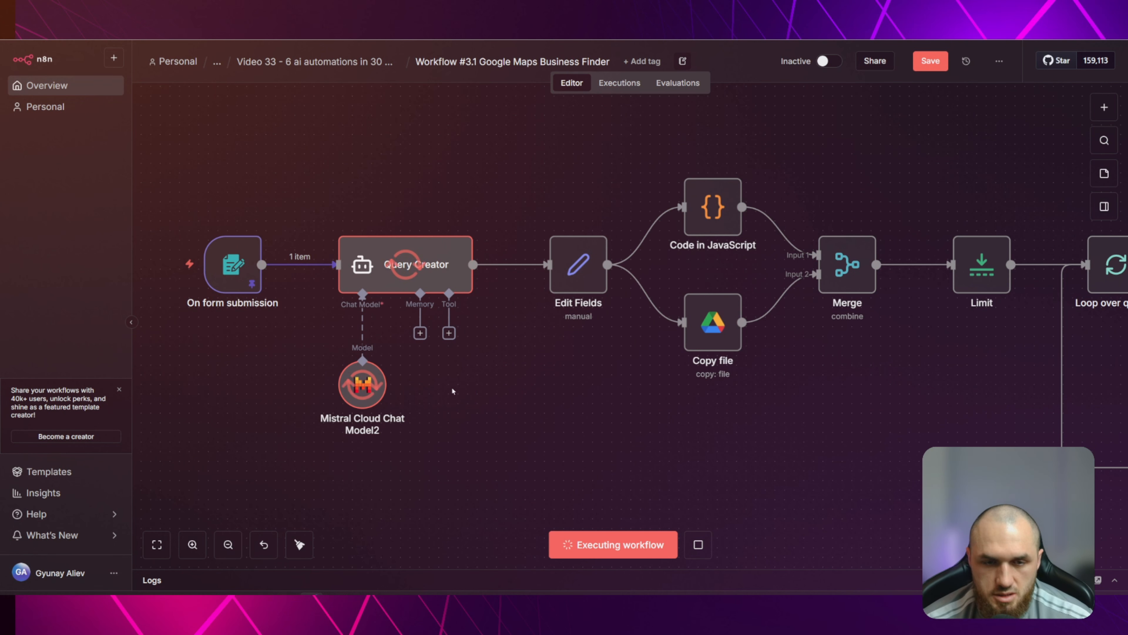
pyautogui.moveTo(365, 386)
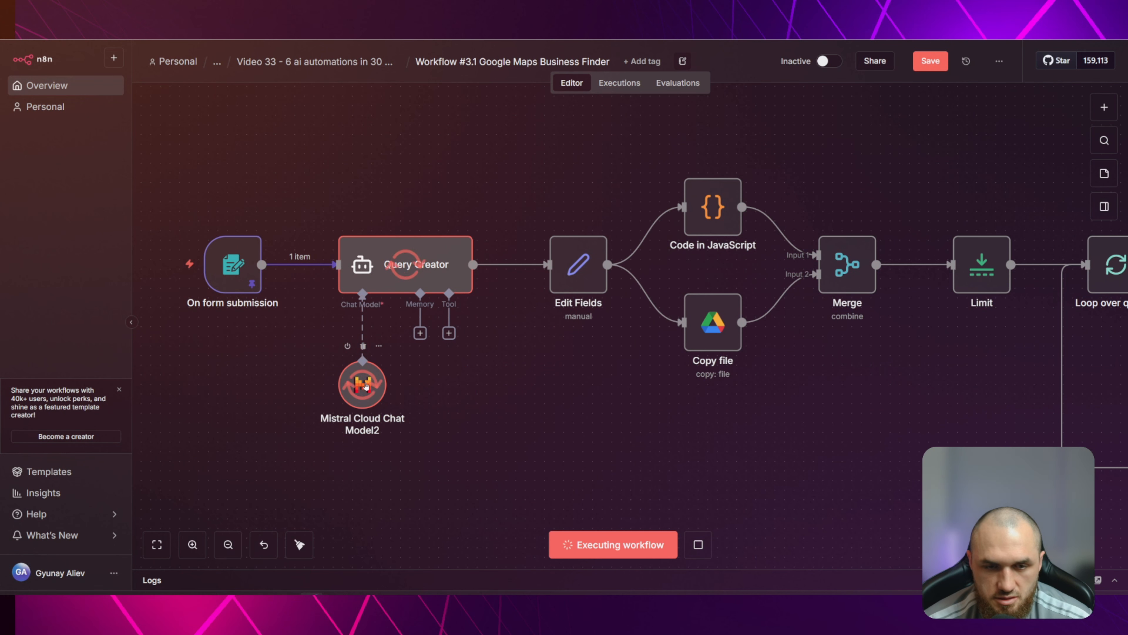
pyautogui.doubleClick(365, 386)
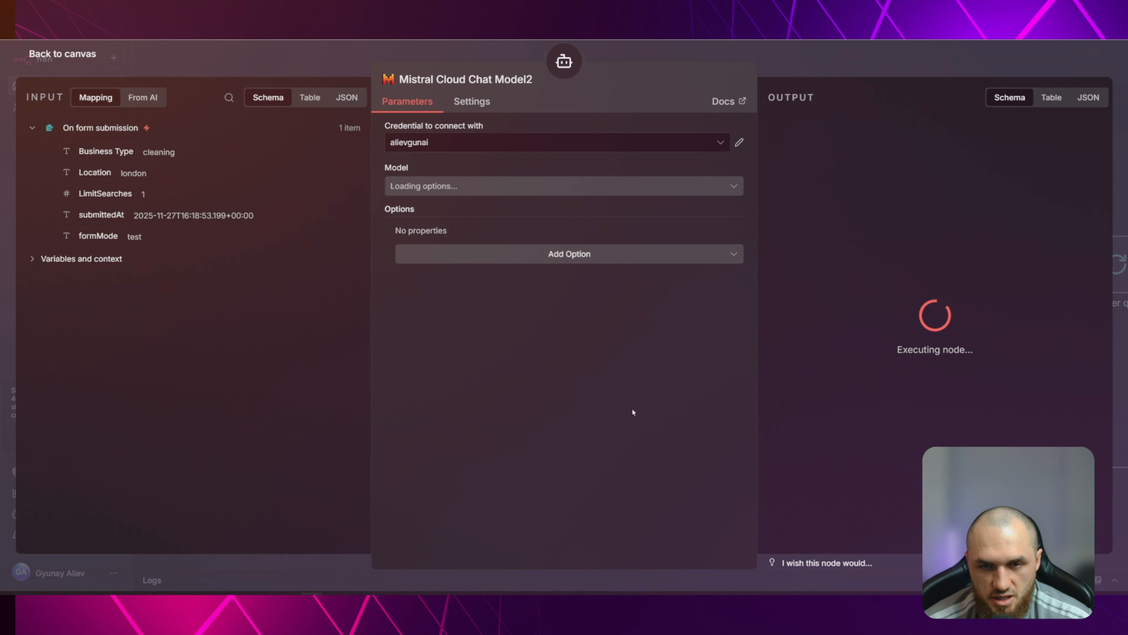
pyautogui.click(827, 64)
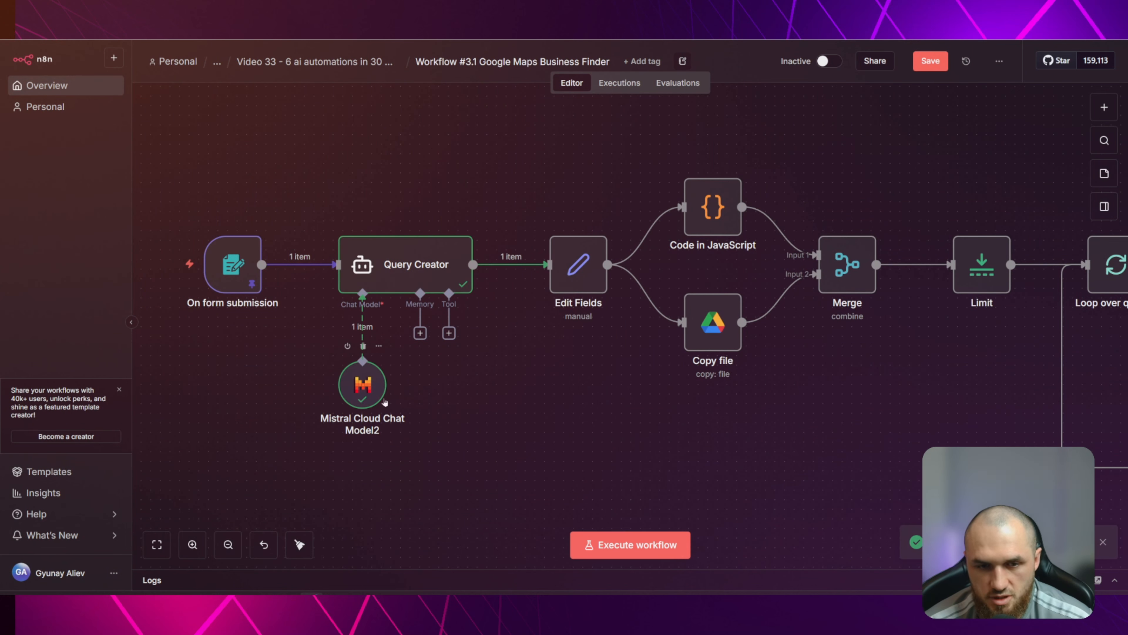
pyautogui.moveTo(514, 390); pyautogui.dragTo(476, 401)
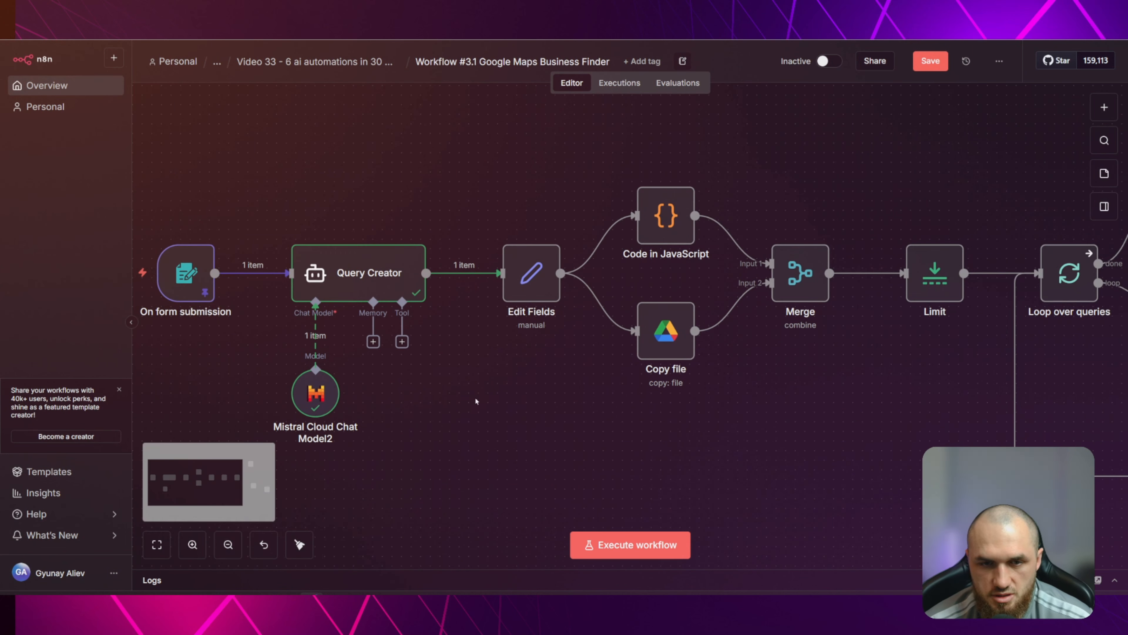
# Examine the query in the Query Creator's output as a table and return to the canvas
pyautogui.doubleClick(407, 271)
pyautogui.click(995, 99)
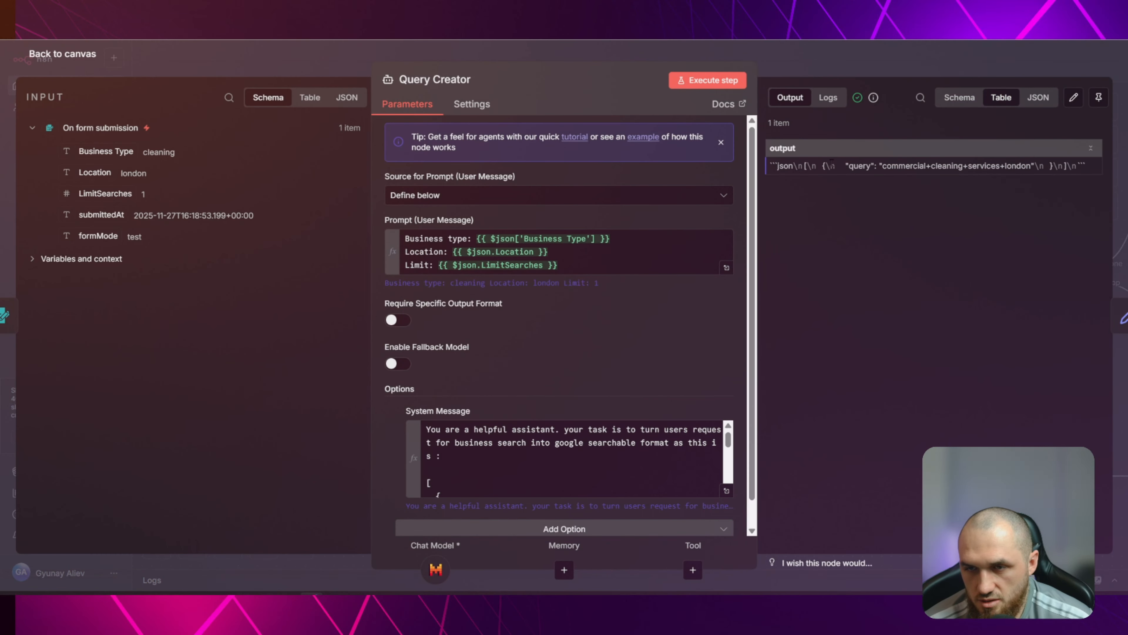
pyautogui.moveTo(822, 166); pyautogui.dragTo(1035, 167)
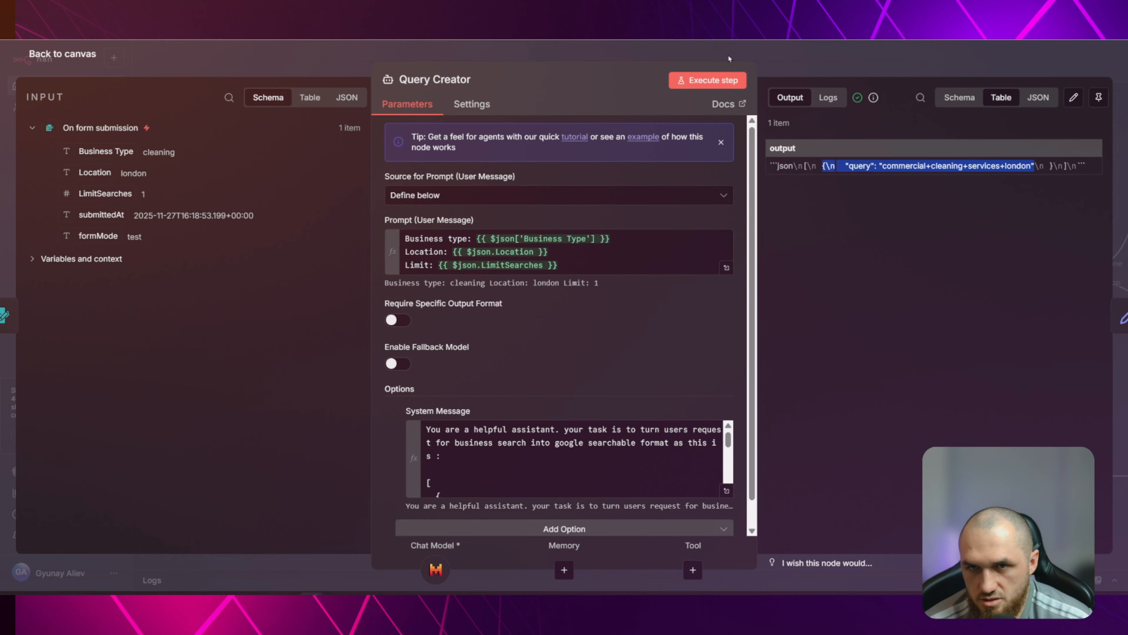
pyautogui.press('Escape')
# Open the Edit Fields node and inspect the replace expression of its output field
pyautogui.click(431, 409)
pyautogui.doubleClick(543, 272)
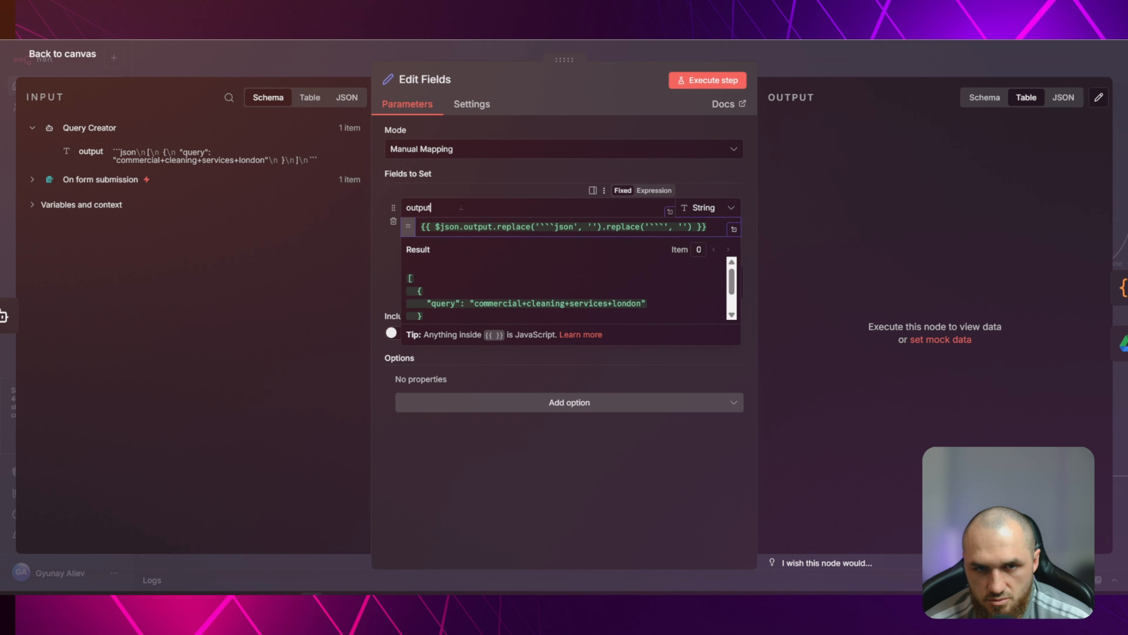
pyautogui.click(519, 227)
pyautogui.press('Escape')
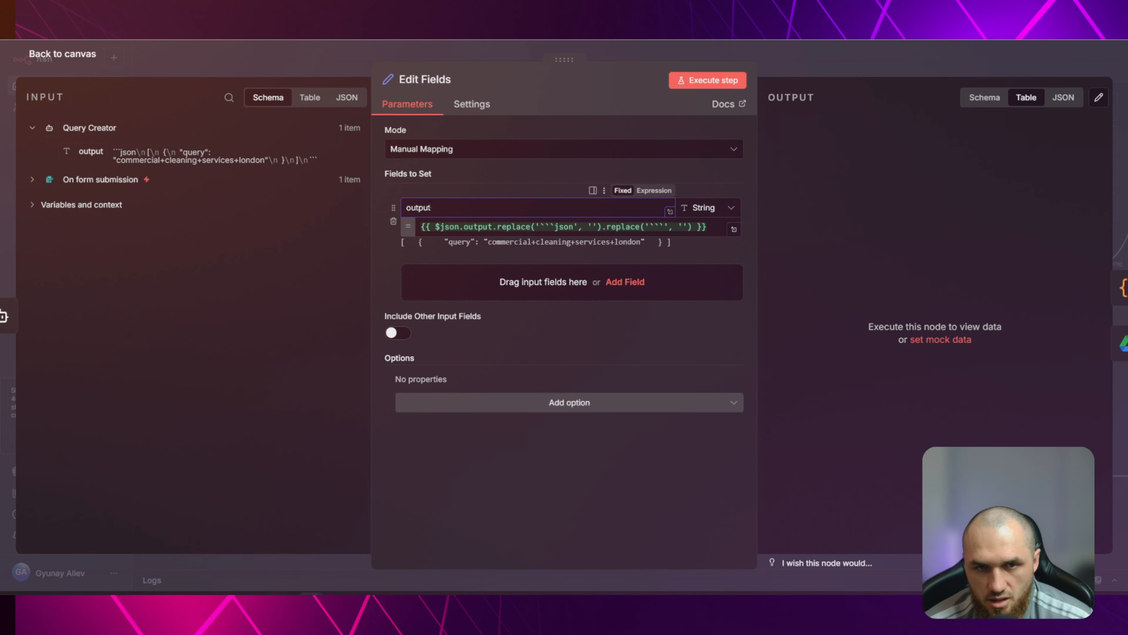
# Return to the canvas and pin the Query Creator node's output data
pyautogui.press('Escape')
pyautogui.click(391, 265)
pyautogui.press('p')
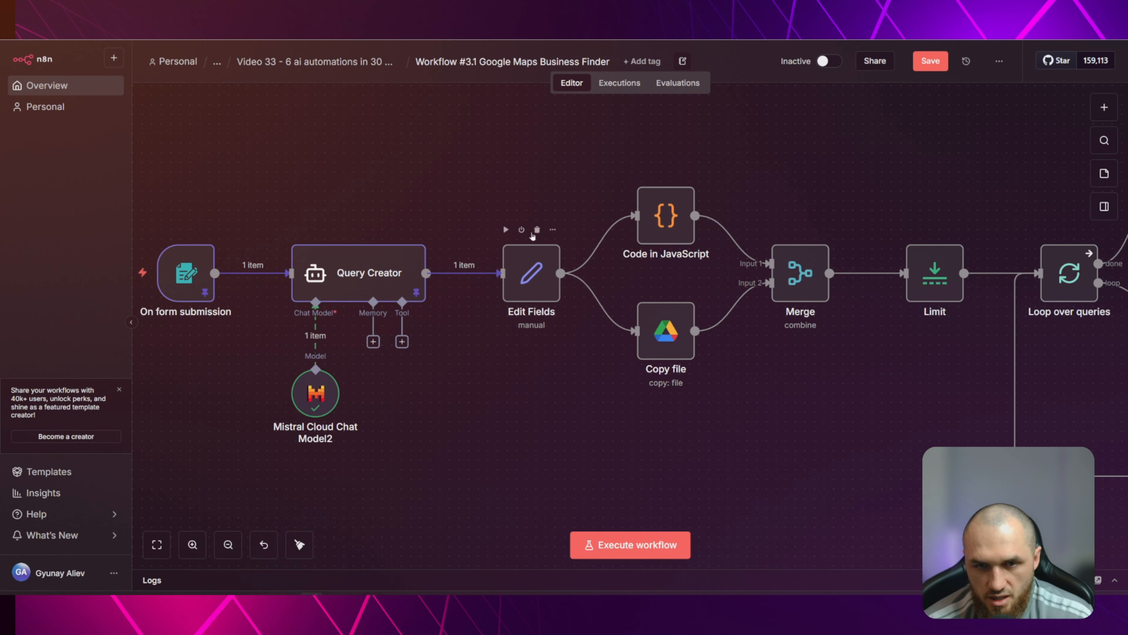
# Search the node list for "set" to locate the Edit Fields (Set) node, and close the list
pyautogui.press('Tab')
pyautogui.write('set')
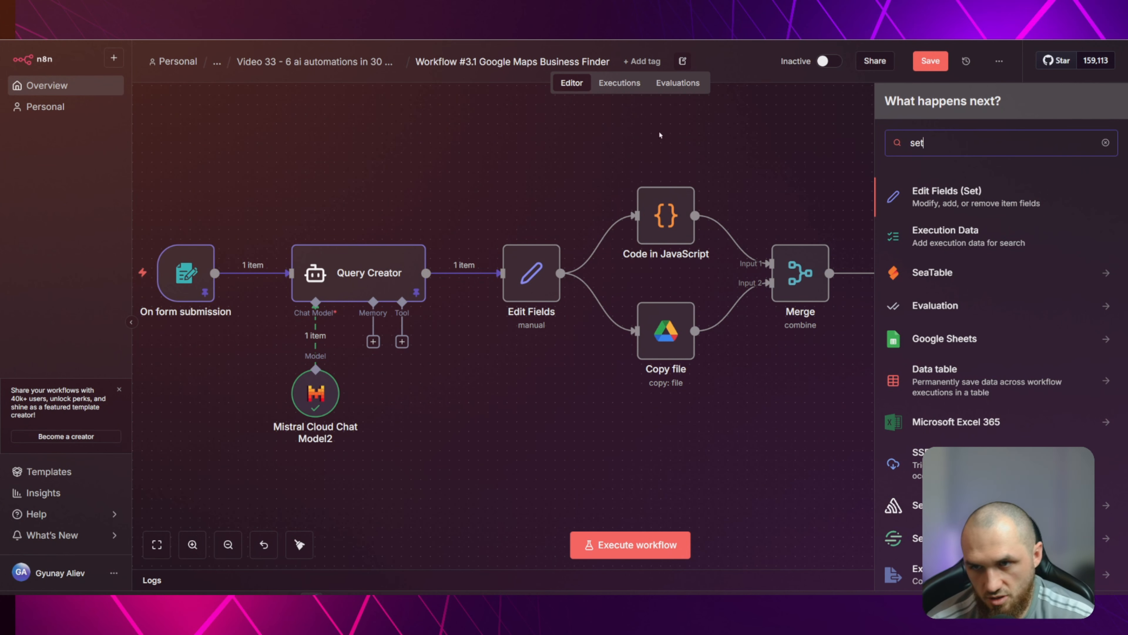
pyautogui.click(521, 272)
# Add a second field named output in Edit Fields, map it to the Query Creator's output, and check its result preview
pyautogui.doubleClick(519, 257)
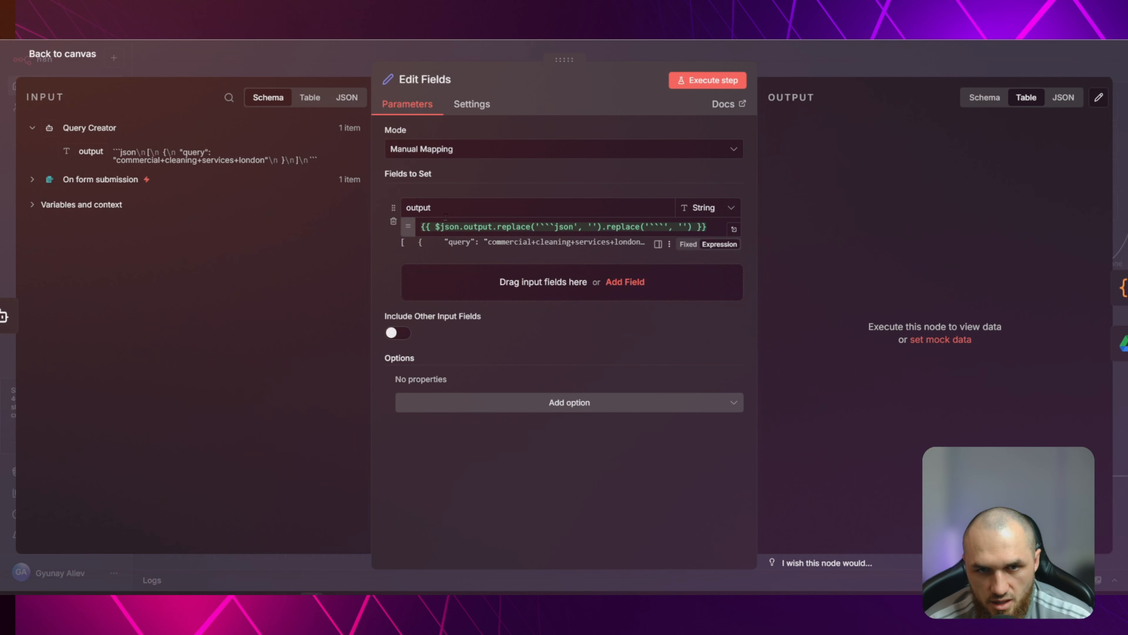
pyautogui.click(614, 280)
pyautogui.click(445, 270)
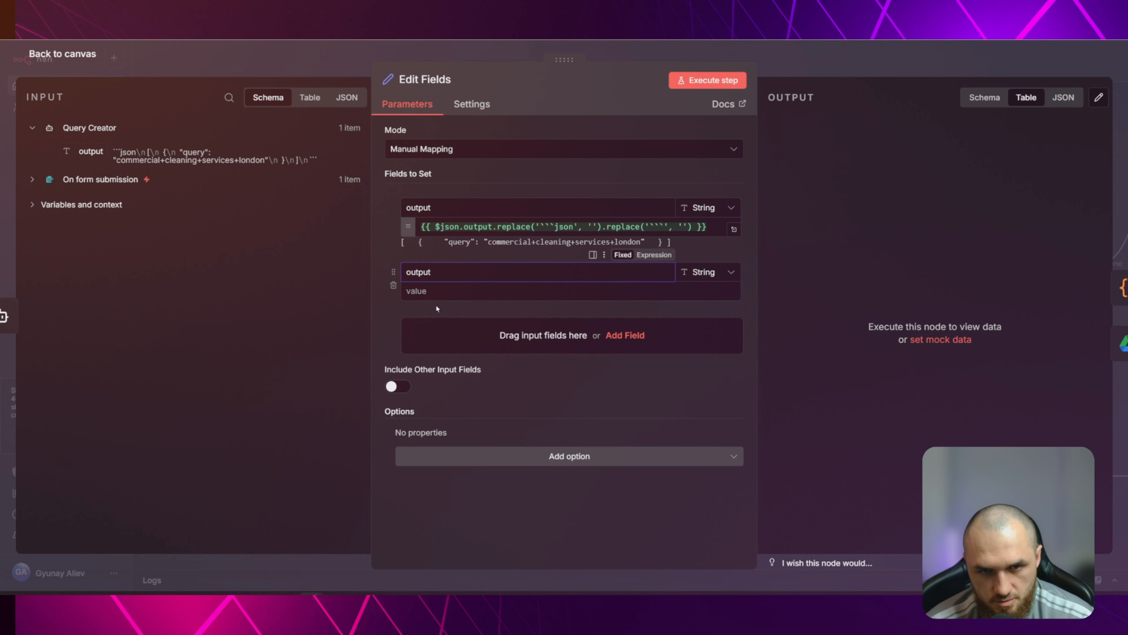
pyautogui.moveTo(91, 151); pyautogui.dragTo(470, 296)
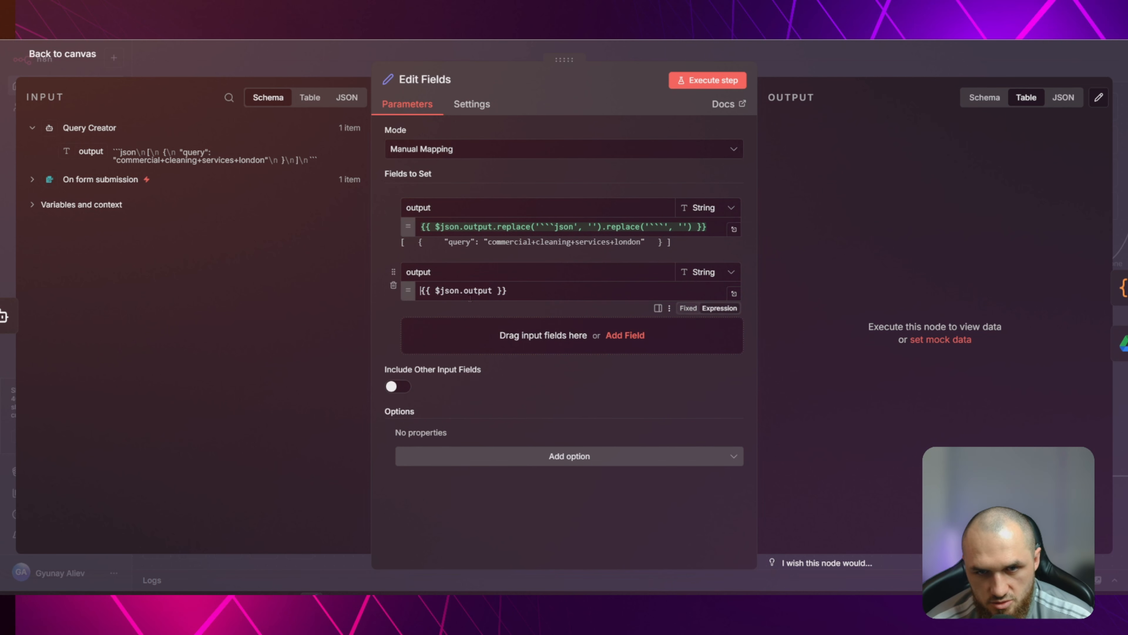
pyautogui.click(525, 292)
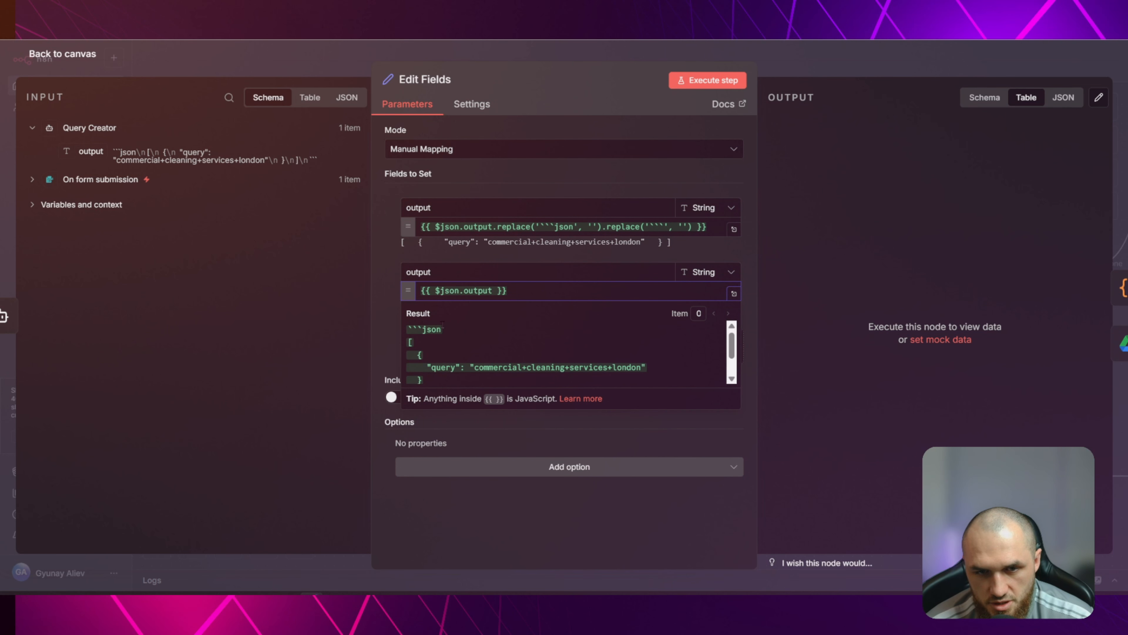
pyautogui.scroll(-2, 564, 351)
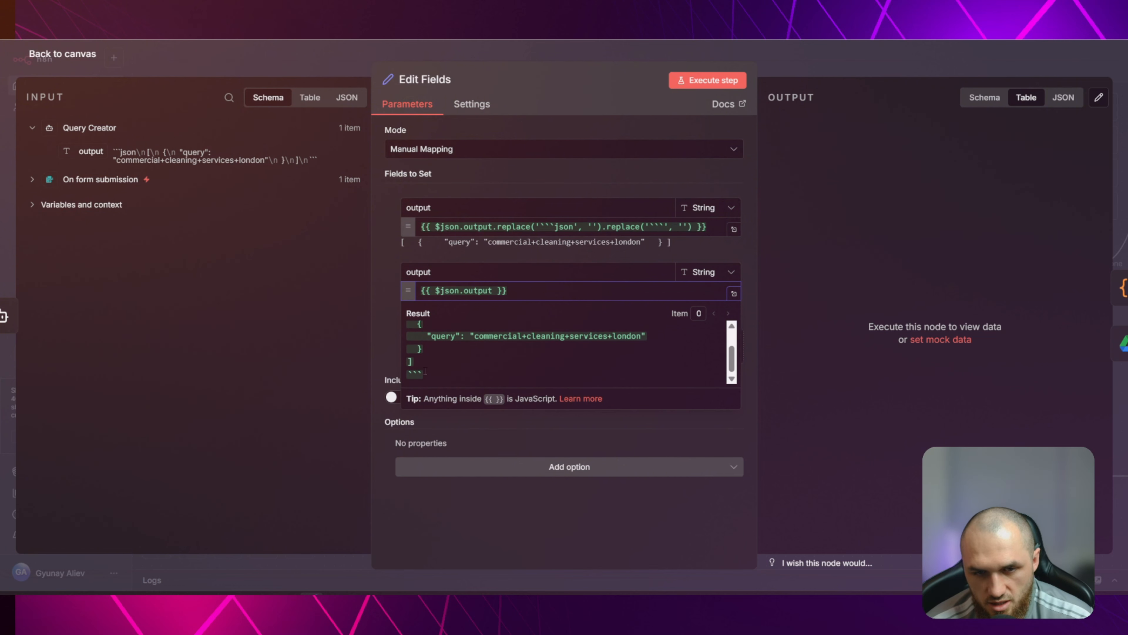
pyautogui.moveTo(426, 373); pyautogui.dragTo(406, 375)
# Extend the second output field's expression to {{ $json.output.replace('```json', ' ') }}
pyautogui.click(493, 290)
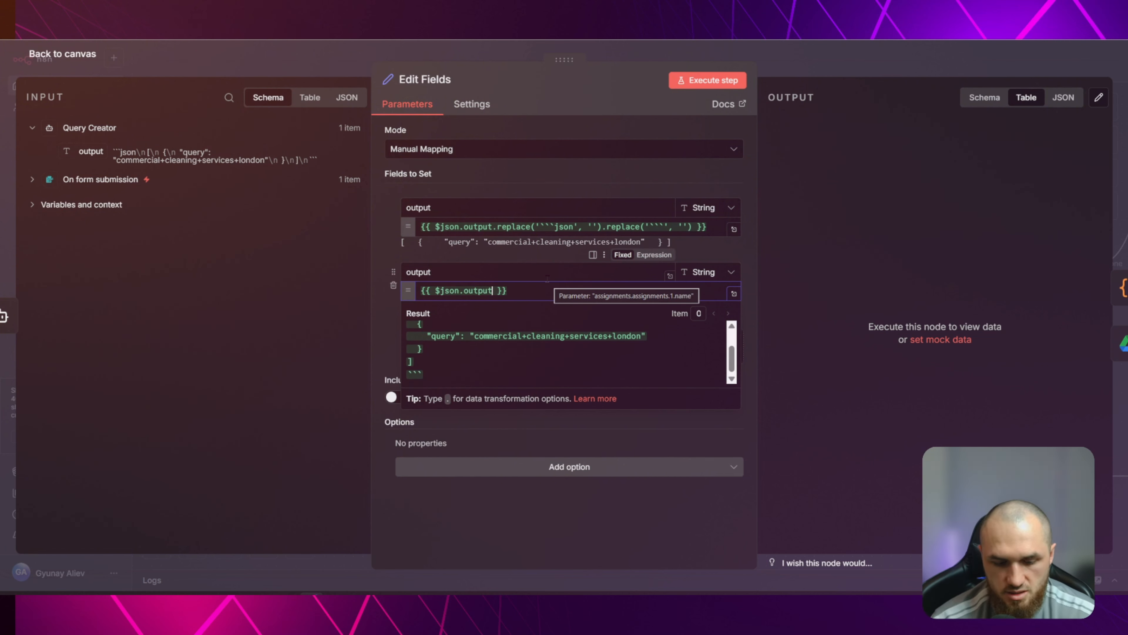
pyautogui.write('.repl')
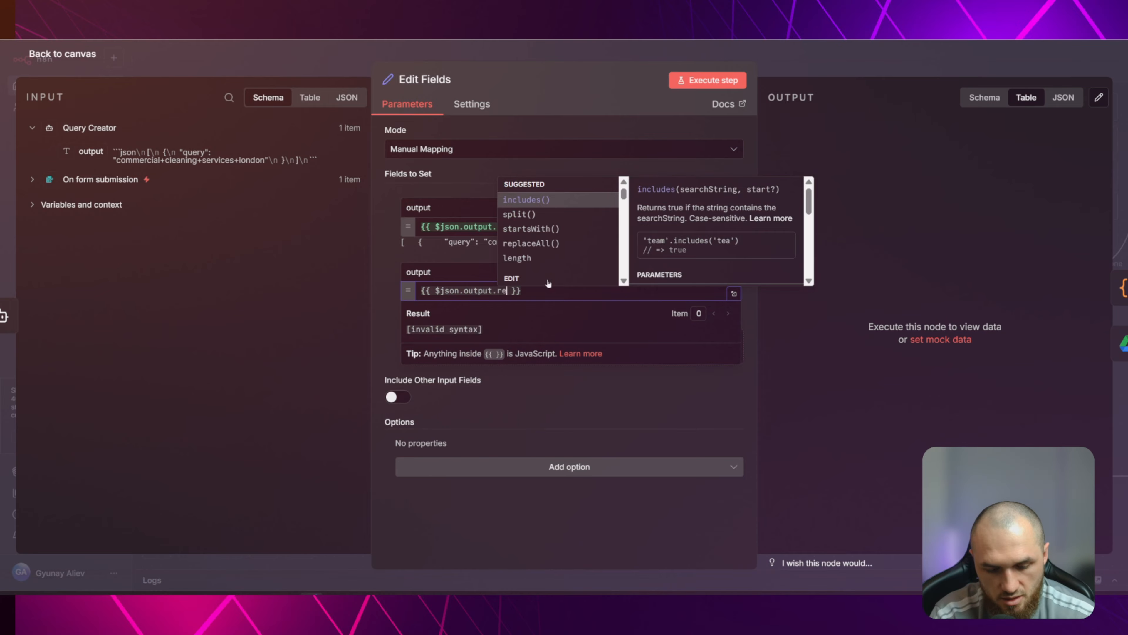
pyautogui.click(523, 236)
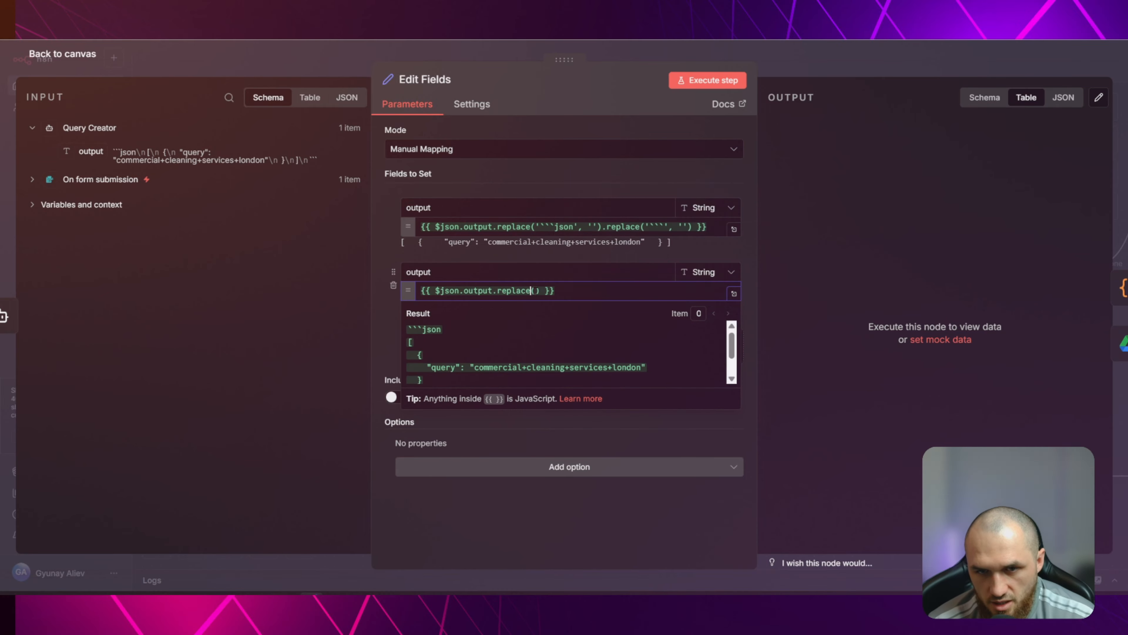
pyautogui.scroll(1, 621, 209)
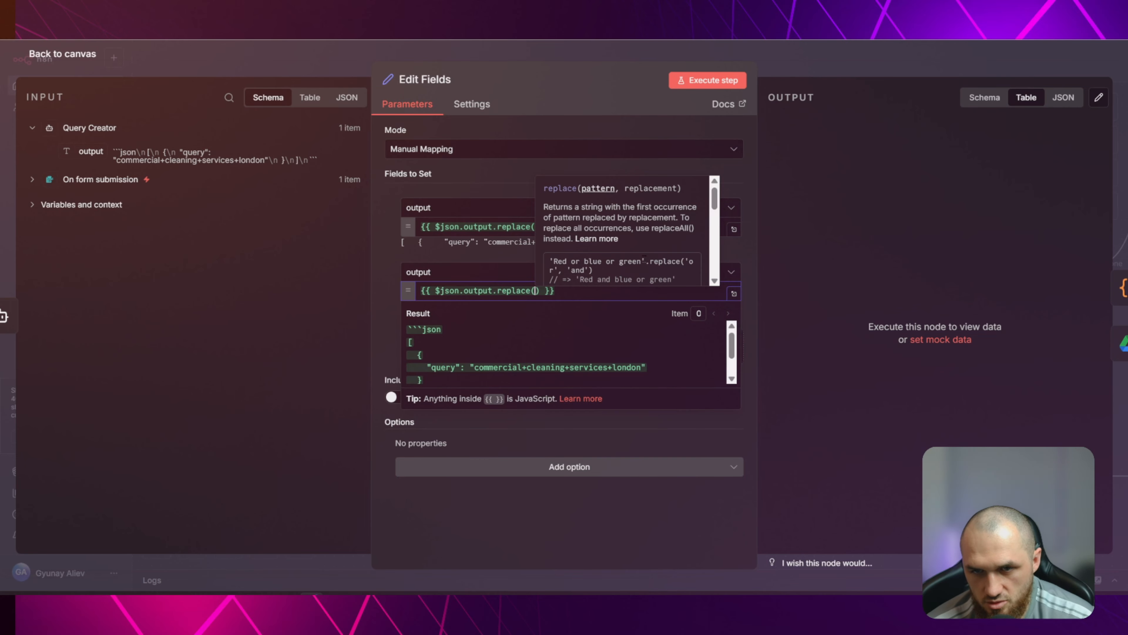
pyautogui.write("'")
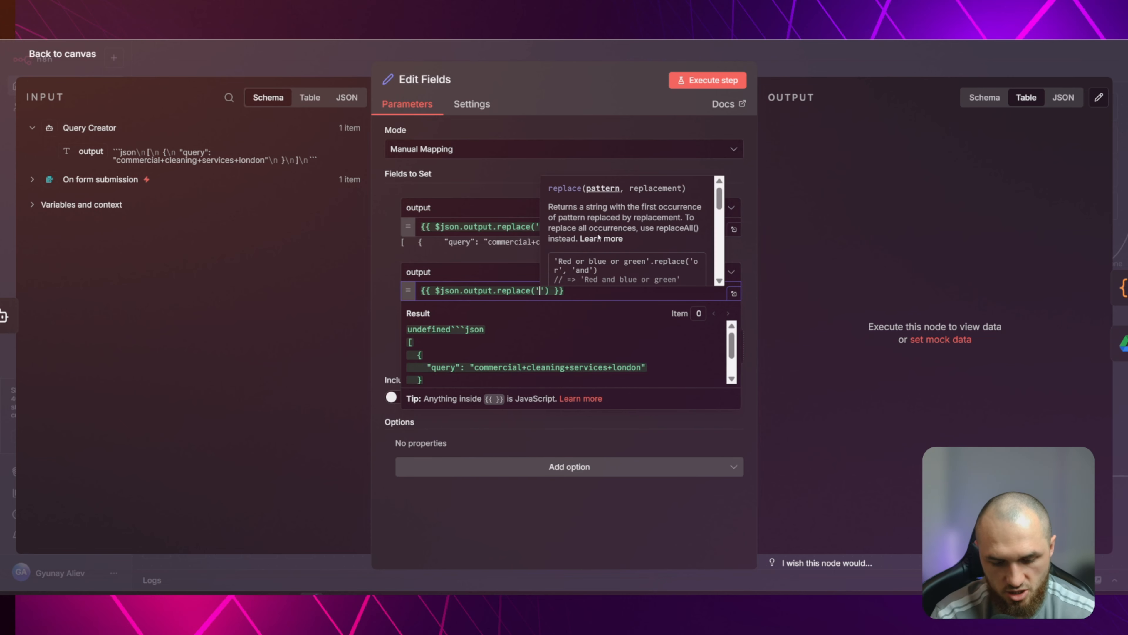
pyautogui.moveTo(486, 329); pyautogui.dragTo(451, 330)
pyautogui.write('```json')
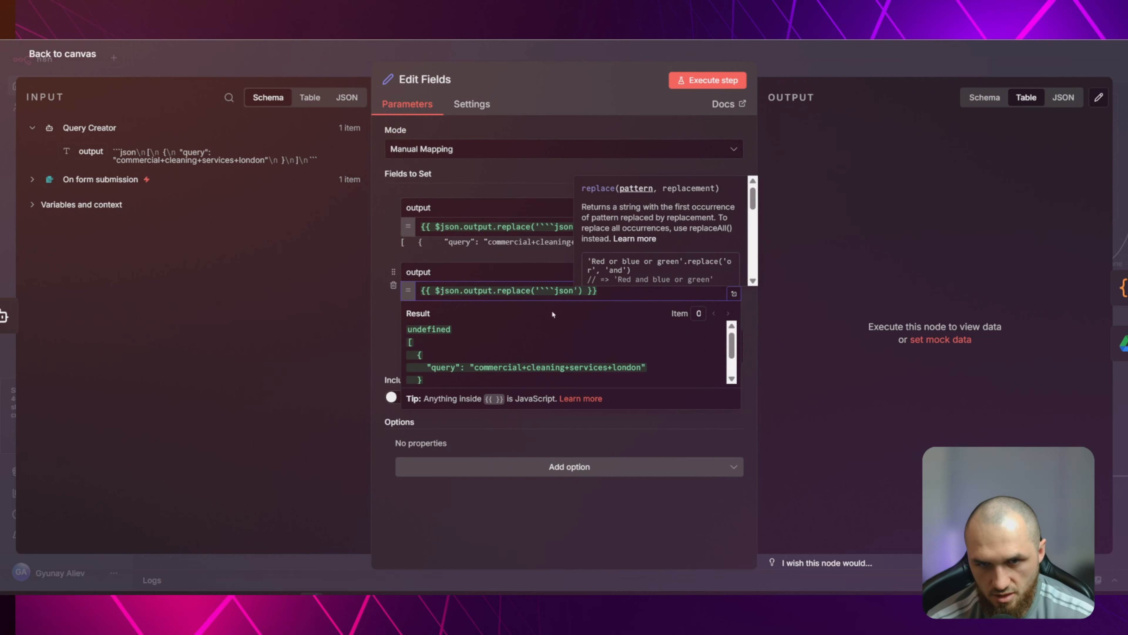
pyautogui.click(577, 291)
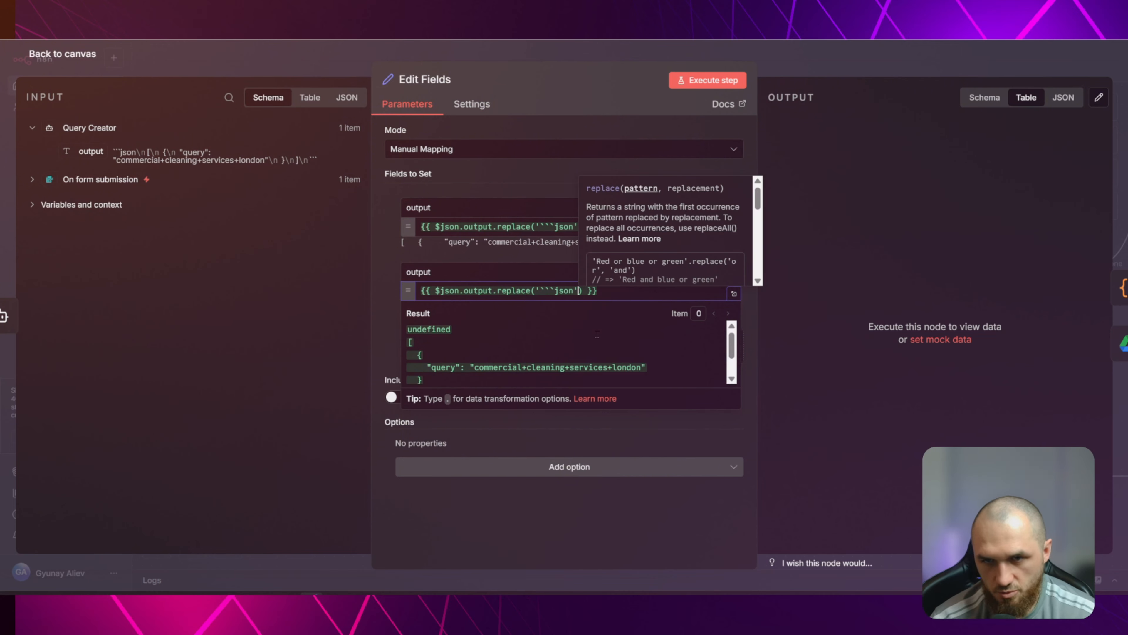
pyautogui.write(", '  ')")
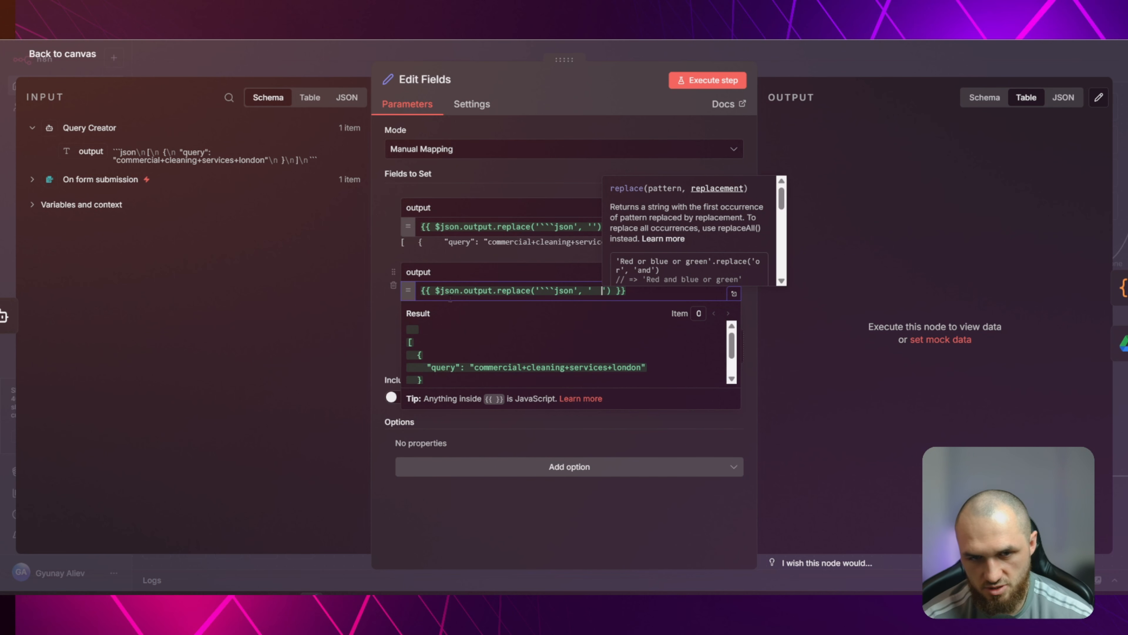
# Try big as the replacement text in the second output field's replace() expression, and restore the empty replacement
pyautogui.press('BackSpace')
pyautogui.press('BackSpace')
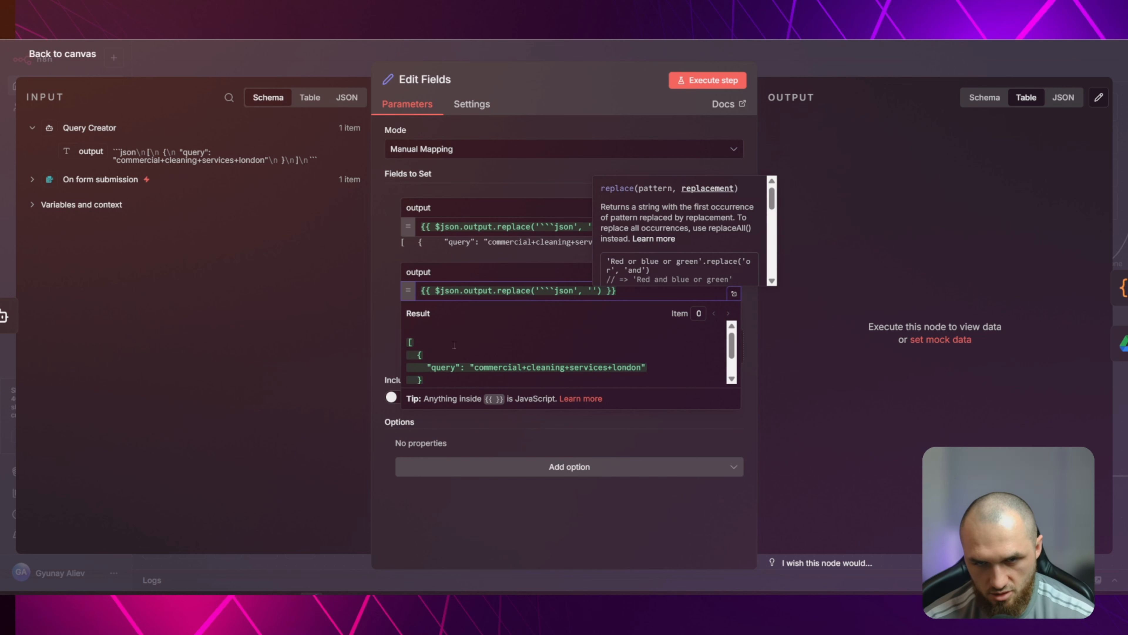
pyautogui.write('big')
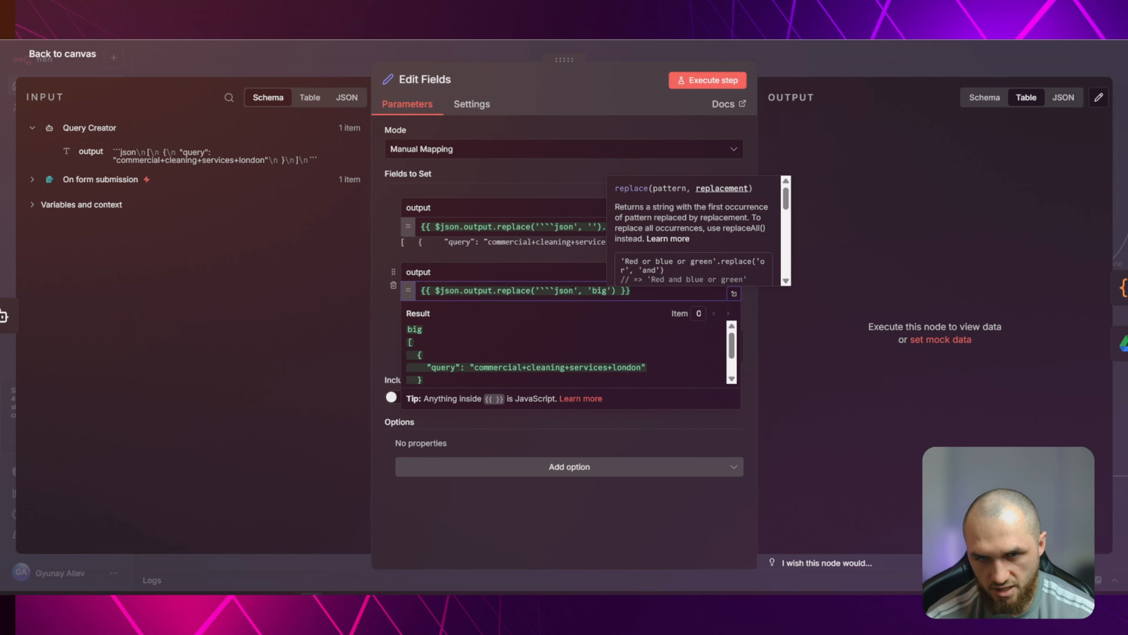
pyautogui.press('BackSpace')
pyautogui.press('BackSpace')
pyautogui.press('BackSpace')
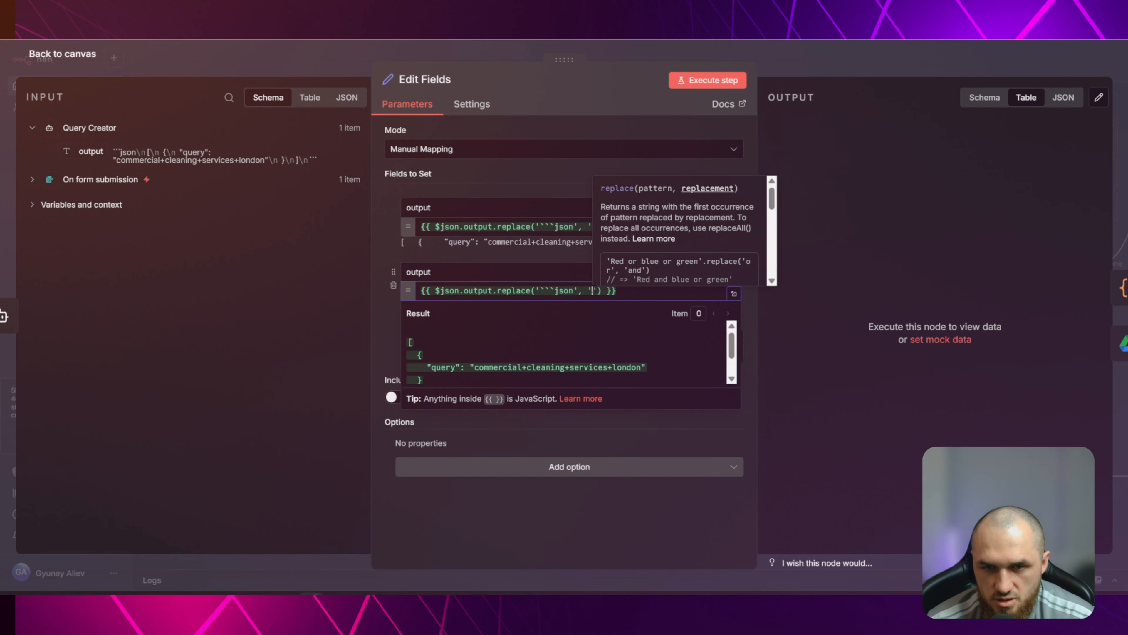
# Chain another replace() call onto the second output field's expression, leaving its arguments empty
pyautogui.click(602, 288)
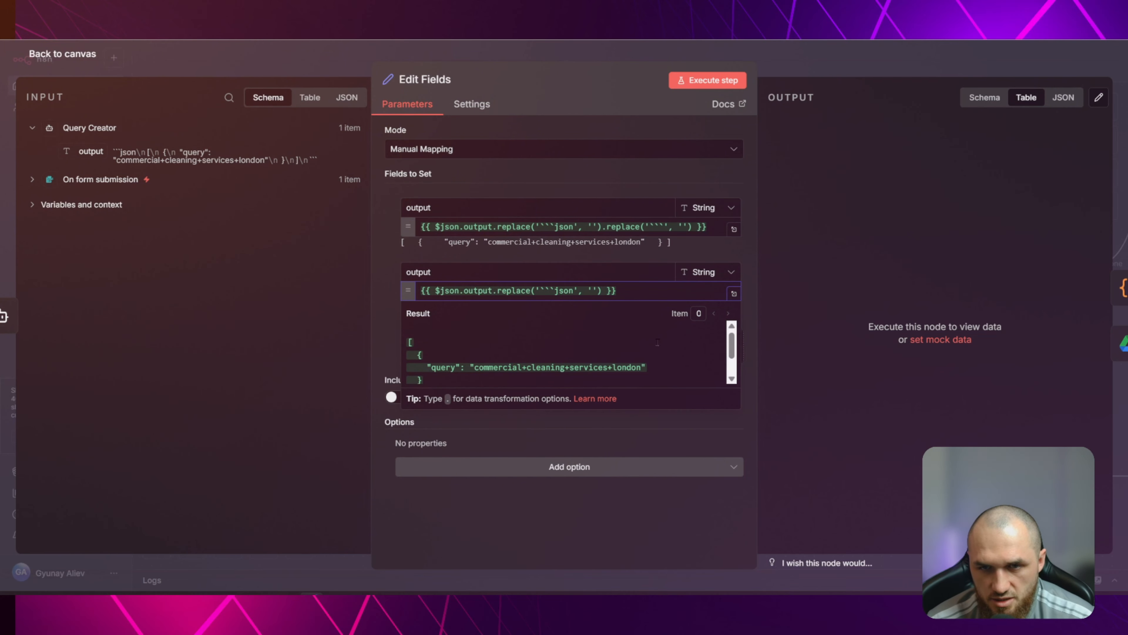
pyautogui.write('rep')
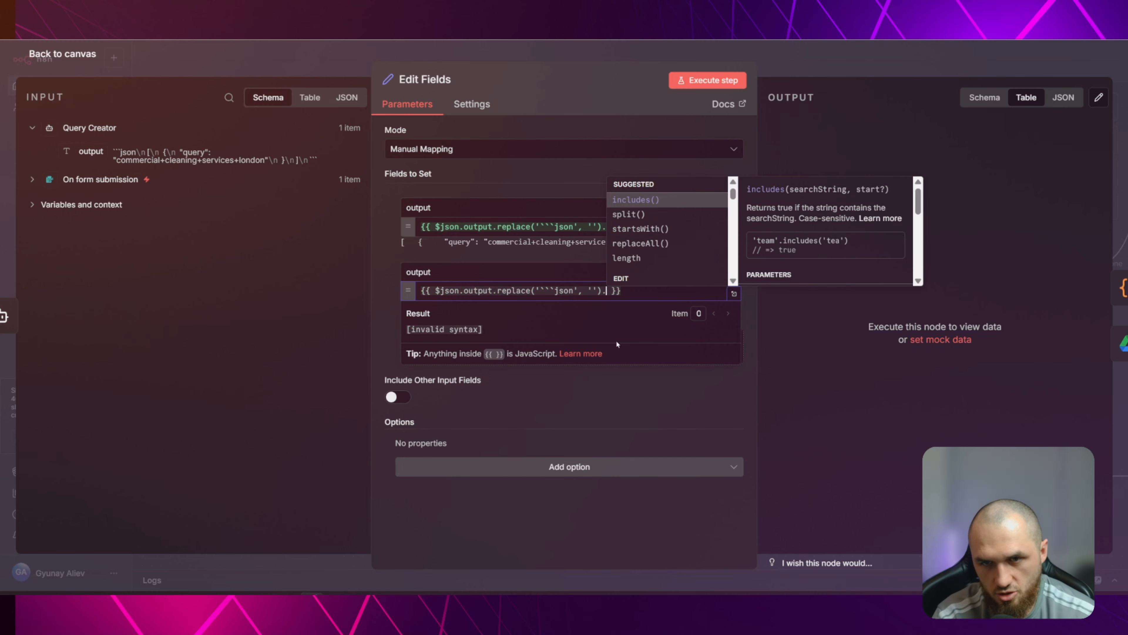
pyautogui.press('Up')
pyautogui.press('Return')
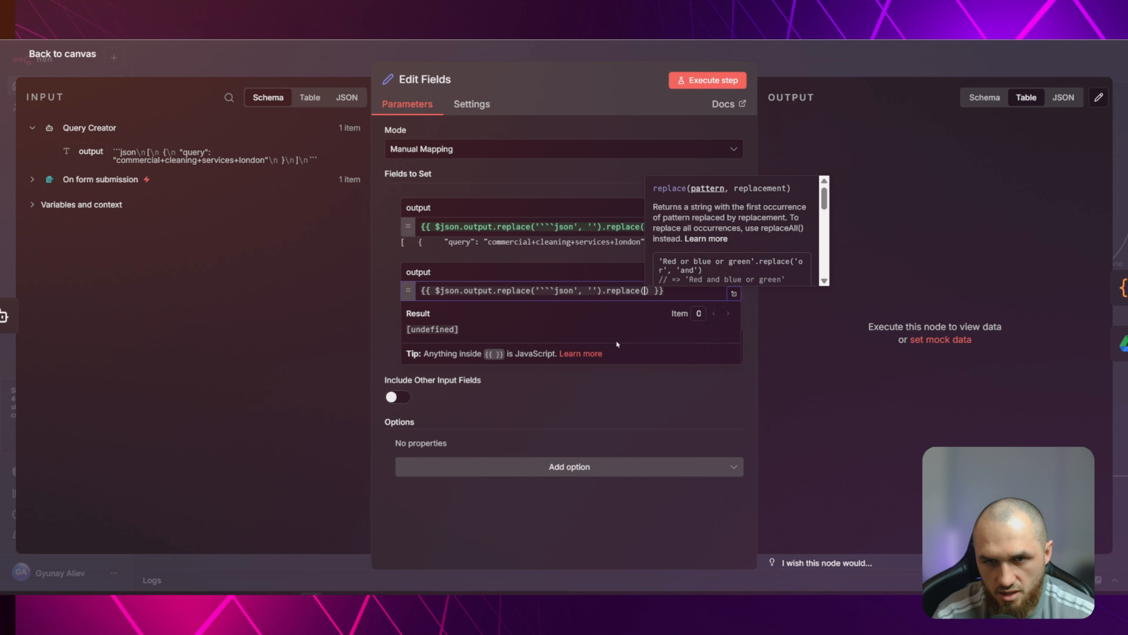
pyautogui.click(638, 254)
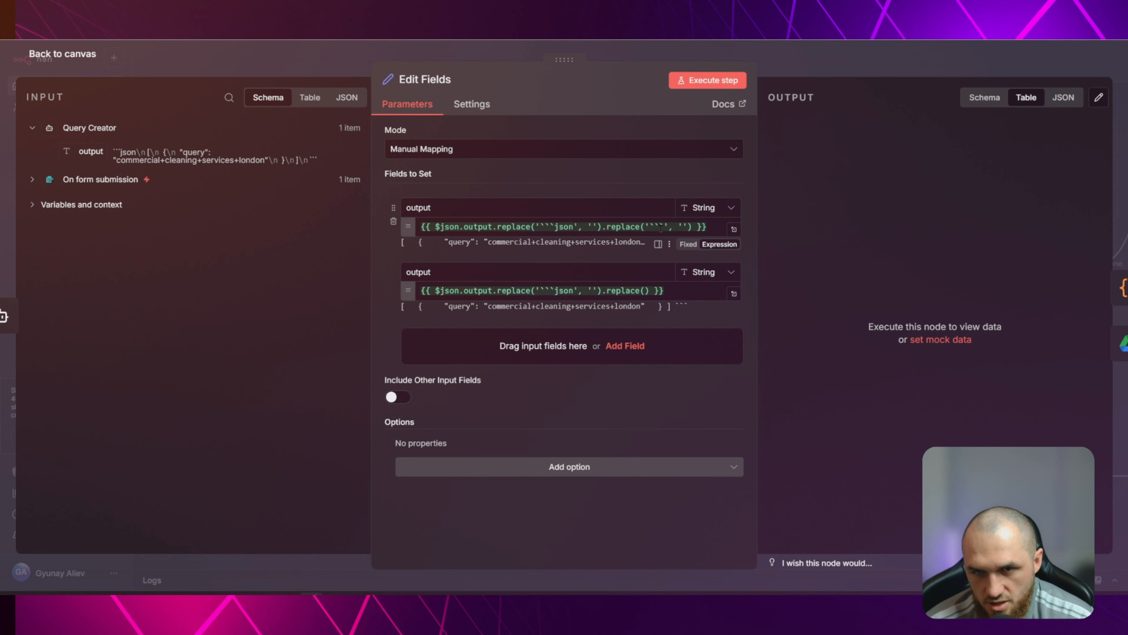
# Delete the second output field and compare the remaining field's result with the Query Creator input as a table
pyautogui.click(393, 285)
pyautogui.click(654, 228)
pyautogui.scroll(-1, 627, 306)
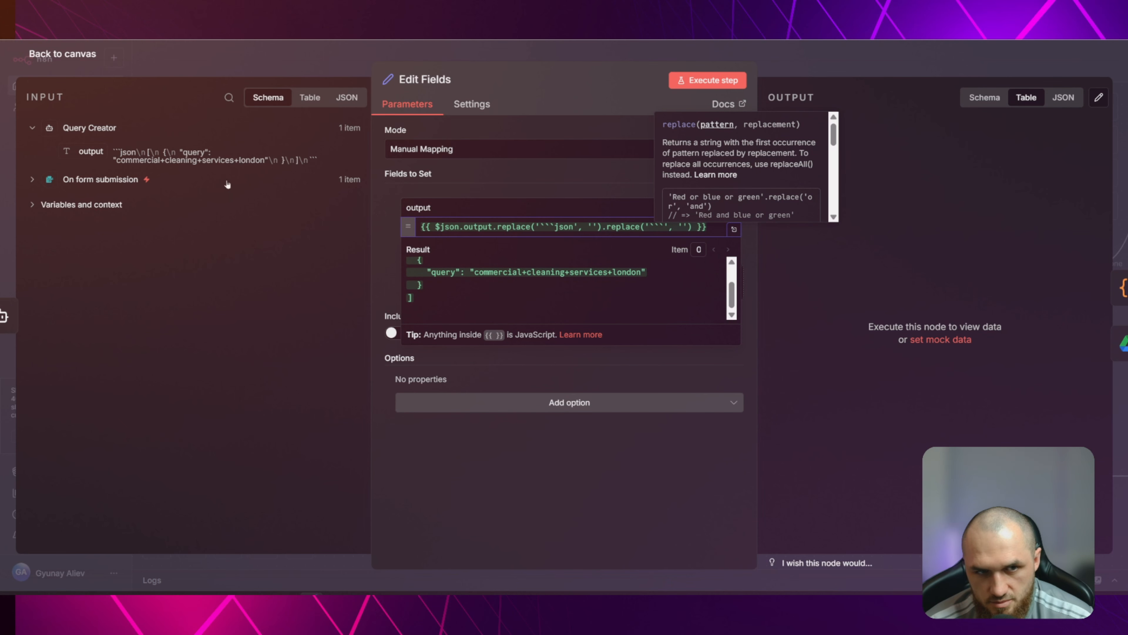
pyautogui.click(310, 97)
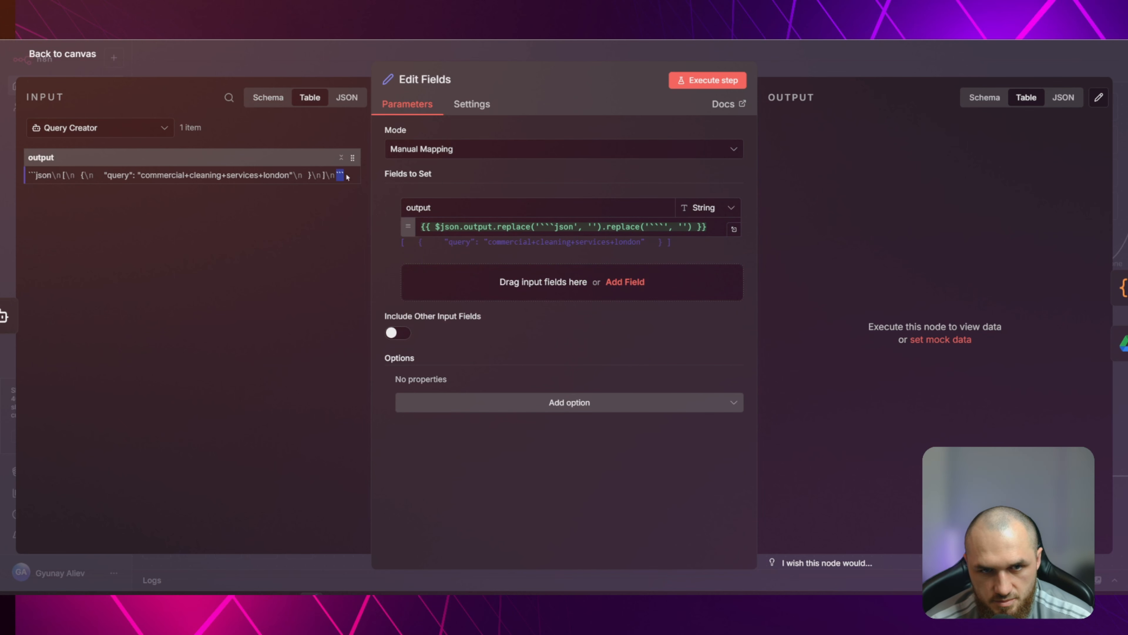
# Execute the Edit Fields node, check its cleaned output, and return to the canvas
pyautogui.press('Escape')
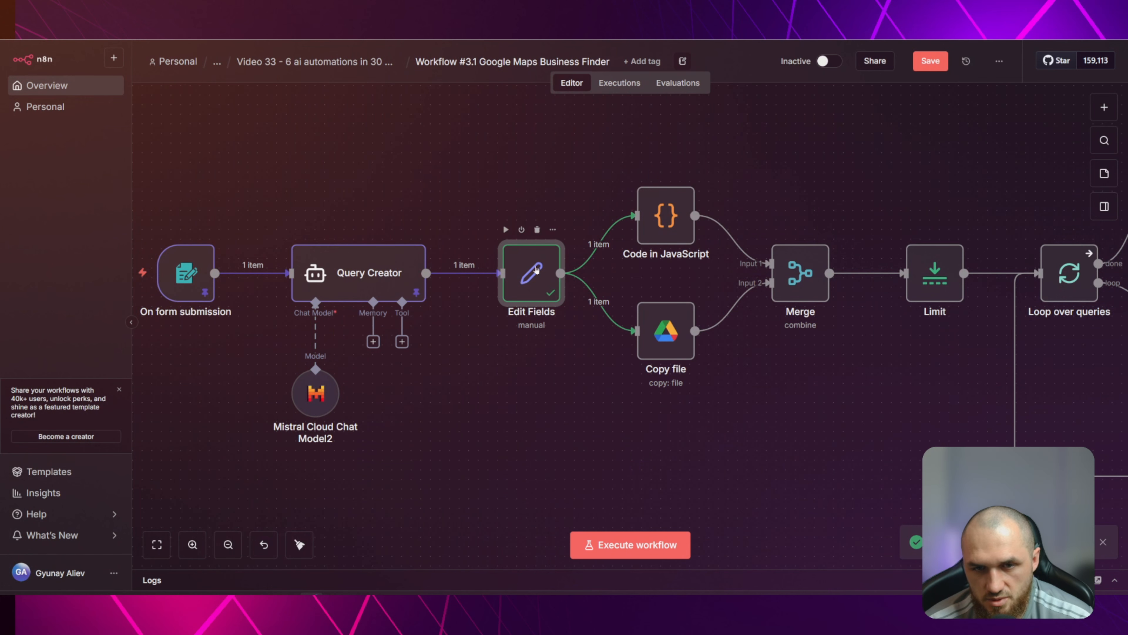
pyautogui.press('Return')
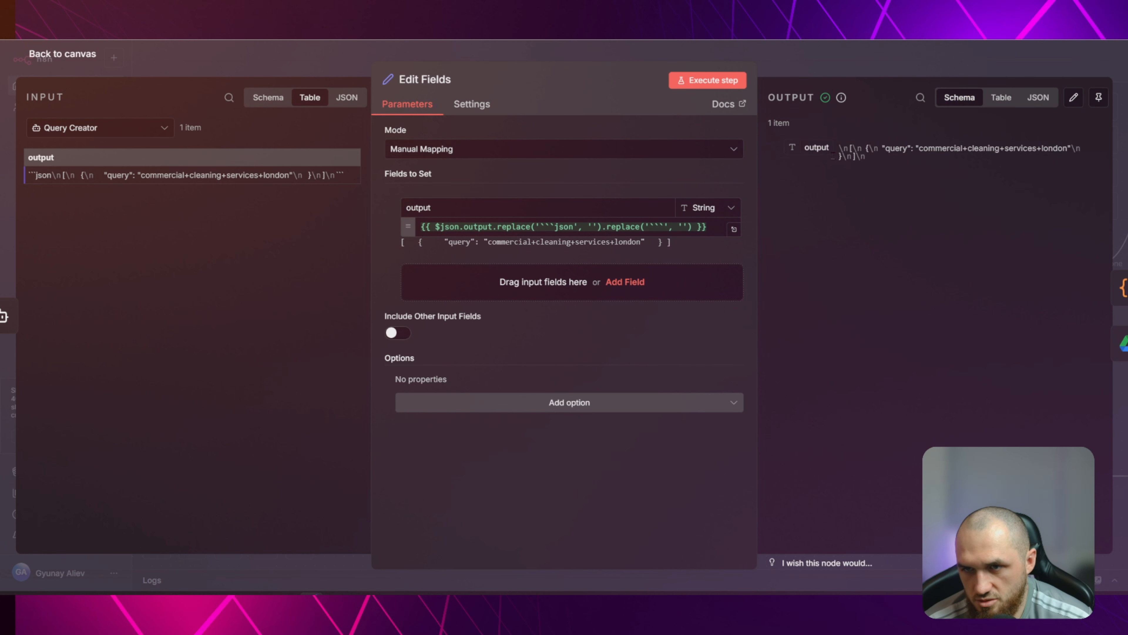
pyautogui.press('Escape')
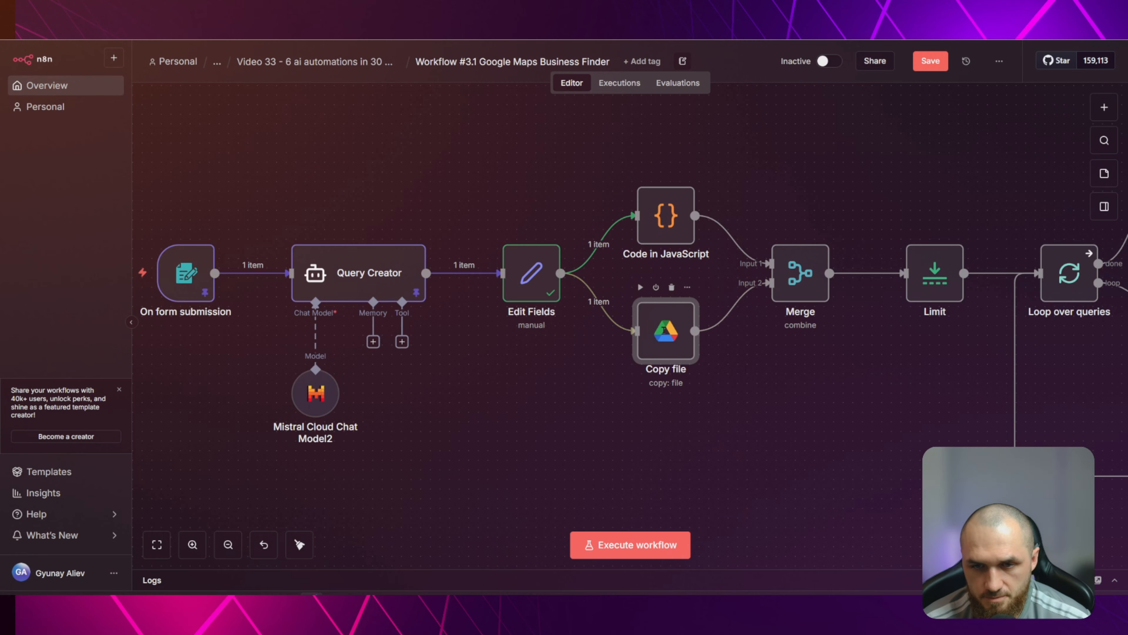
# Search the node list for "drive", view the Google Drive actions, and close the list
pyautogui.doubleClick(664, 330)
pyautogui.press('Escape')
pyautogui.press('Tab')
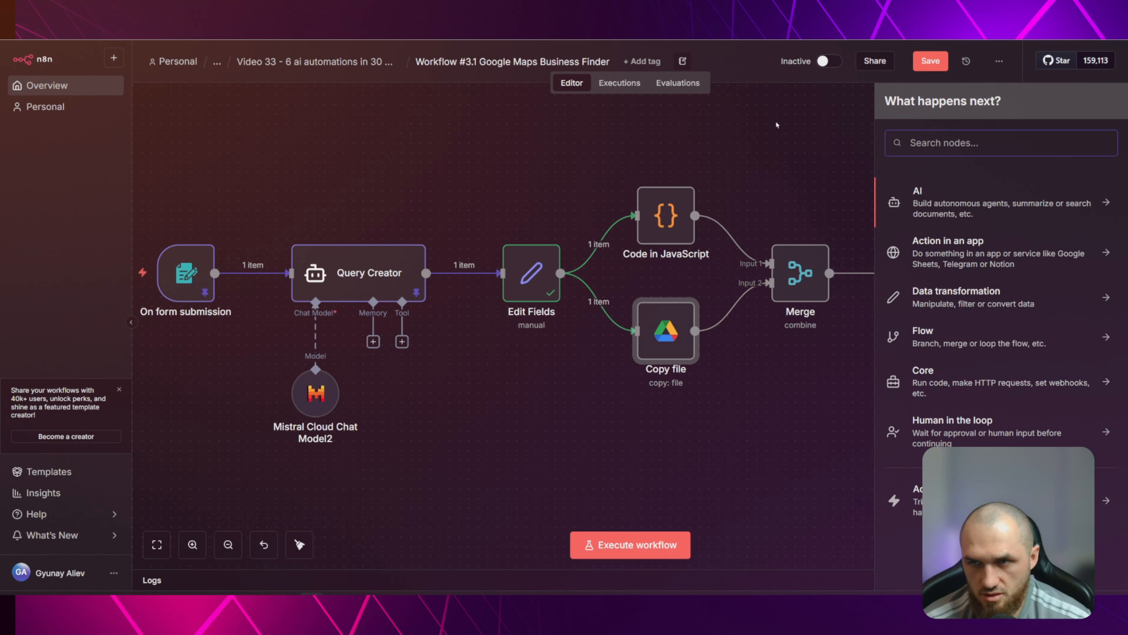
pyautogui.write('drive')
pyautogui.click(932, 219)
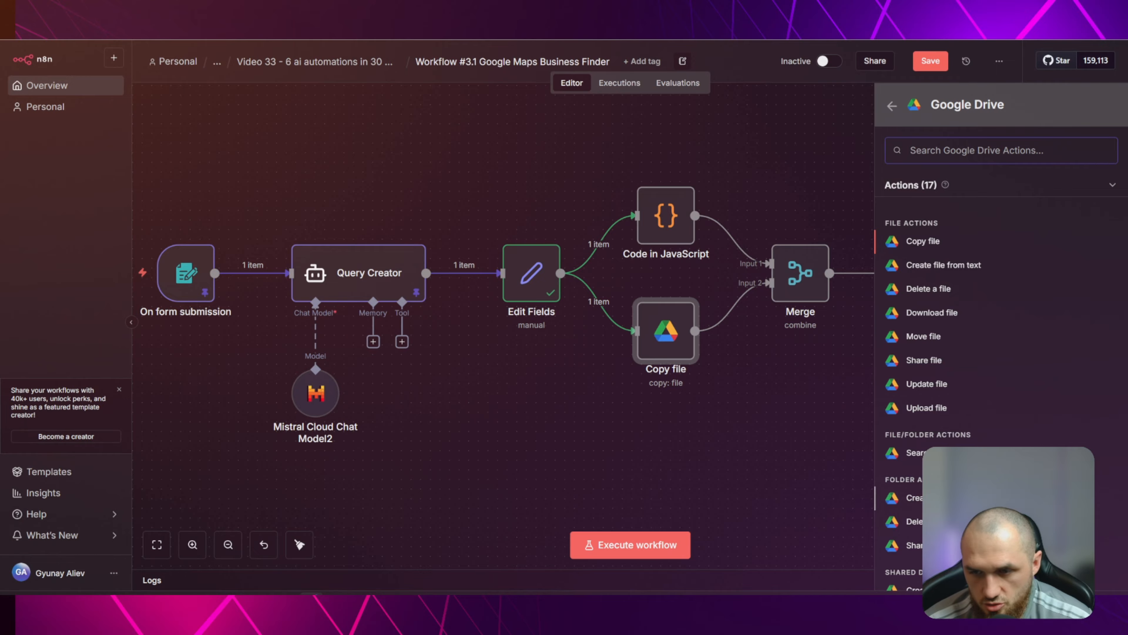
pyautogui.press('Escape')
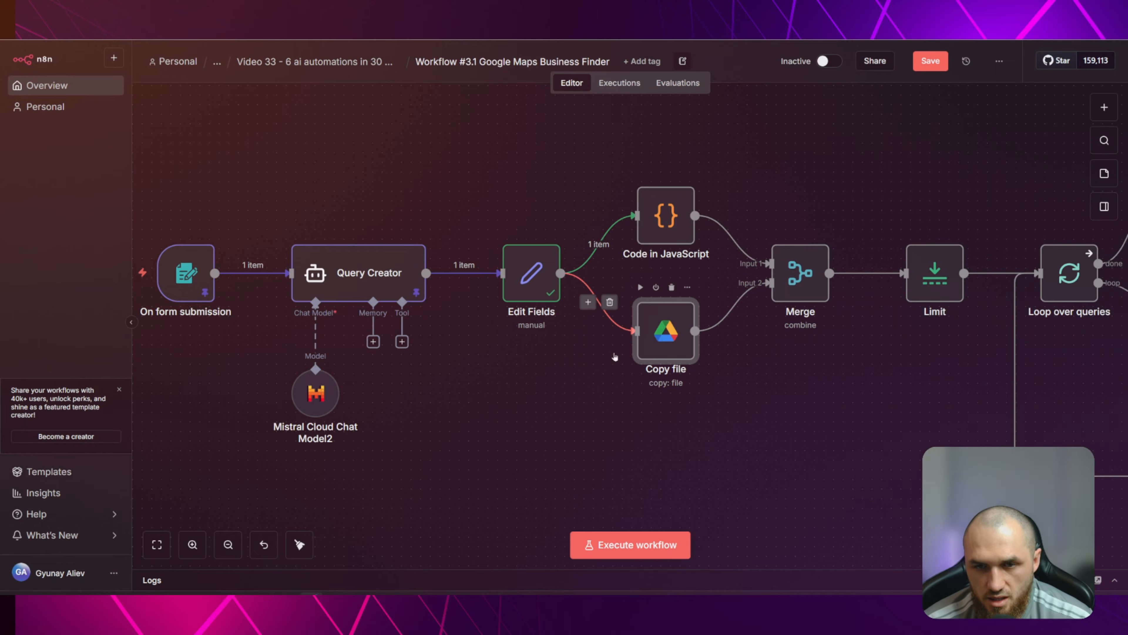
# Open the Email Scrape Sheet linked in the Copy file node, review its header columns in Google Sheets, and return to n8n
pyautogui.press('Return')
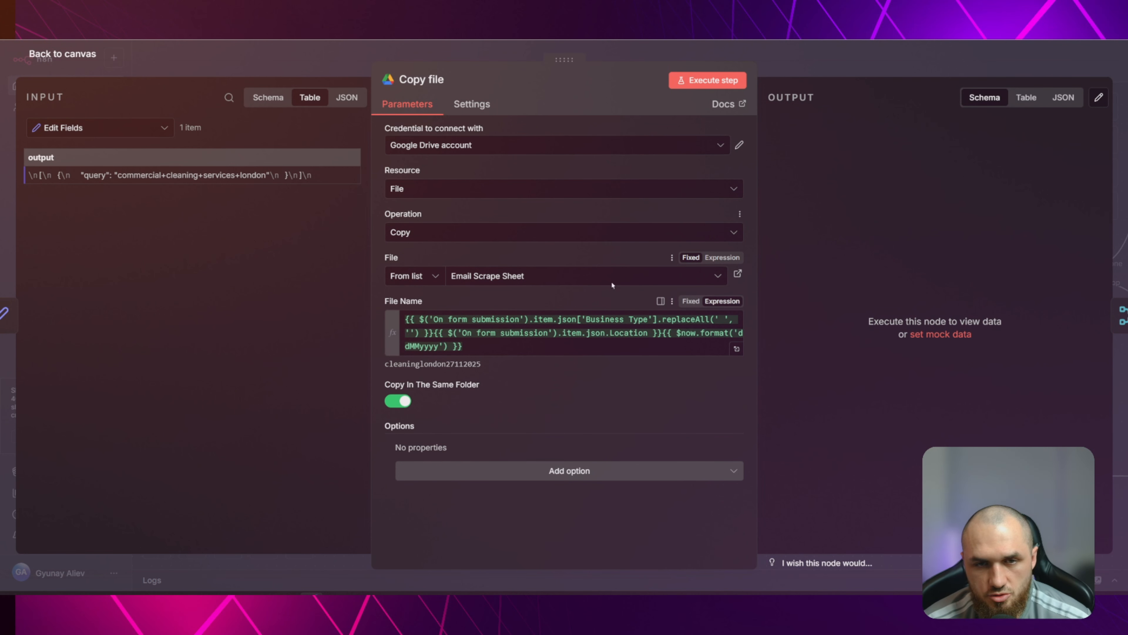
pyautogui.click(738, 274)
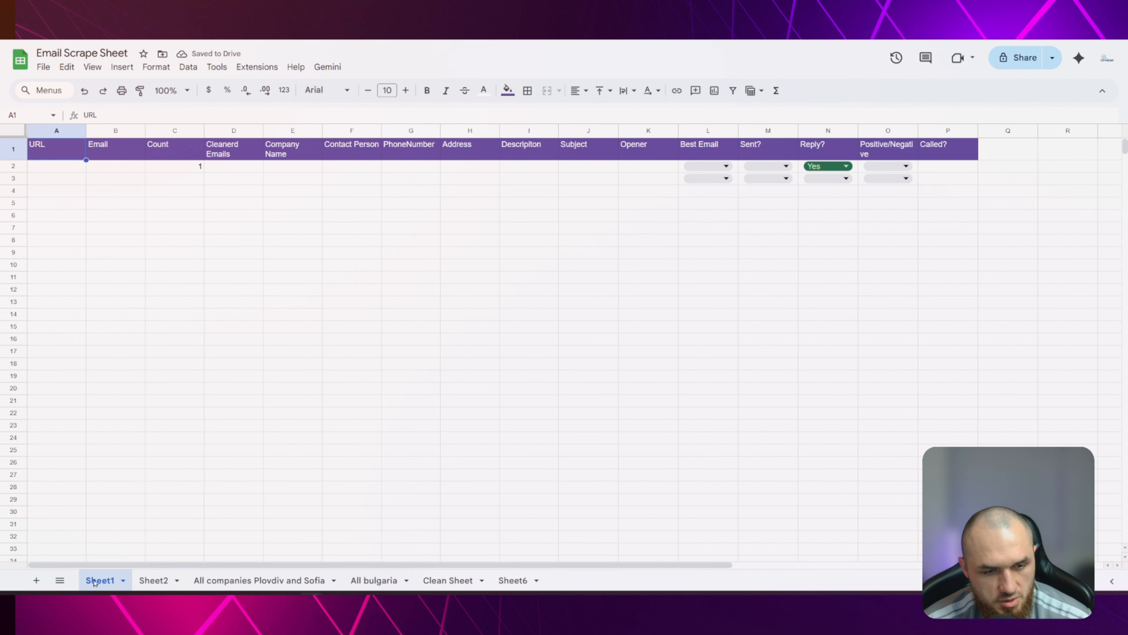
pyautogui.press('Right')
pyautogui.press('Right')
pyautogui.press('Right')
pyautogui.press('Right')
pyautogui.press('Right')
pyautogui.press('Right')
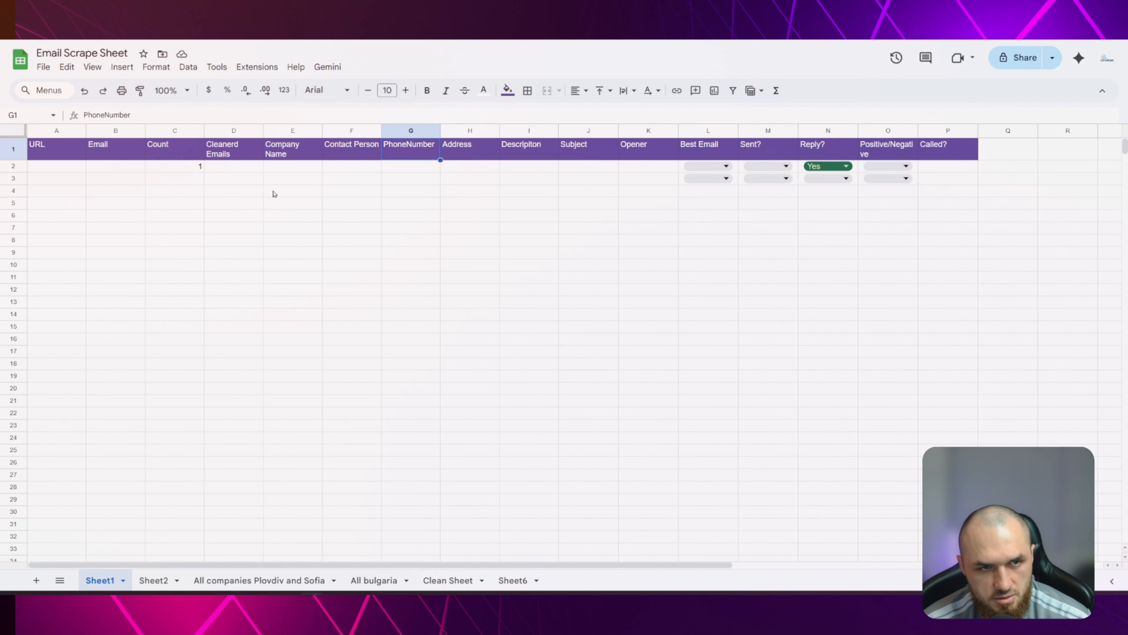
pyautogui.press('Home')
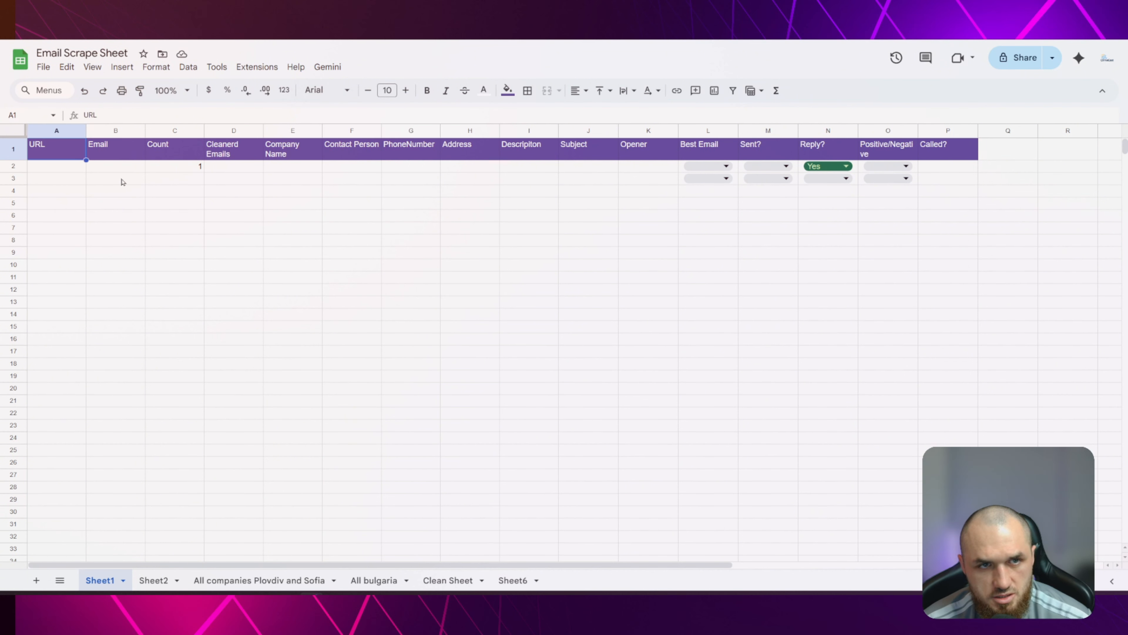
pyautogui.hotkey('ctrl', 'shift', 'Tab')
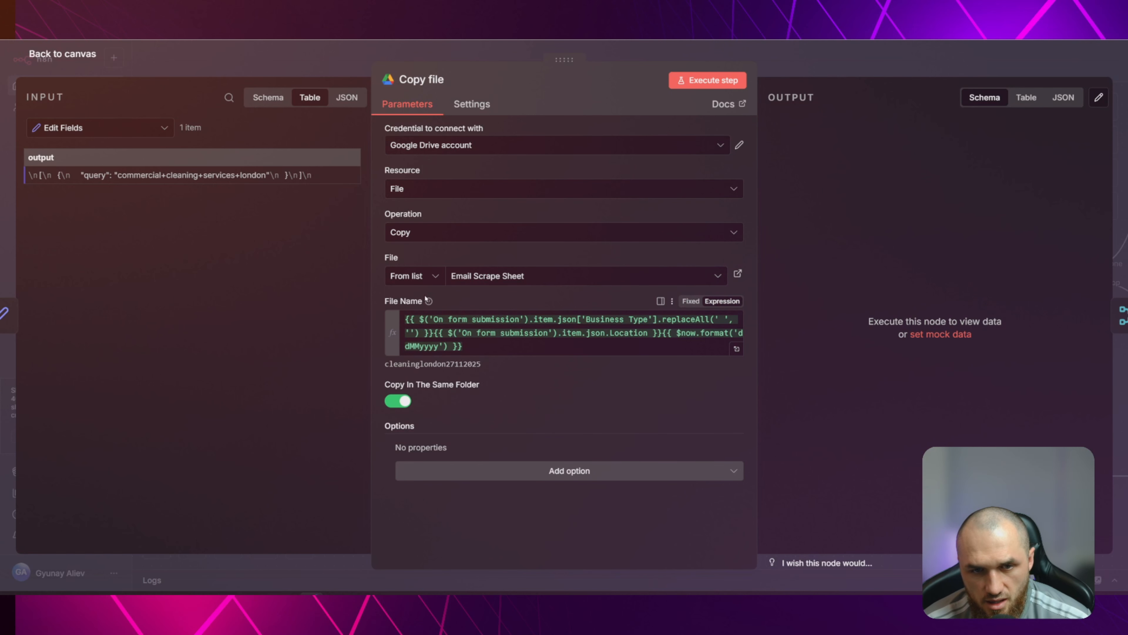
# Examine the Copy file node's File Name expression alongside the On form submission fields in the input schema
pyautogui.click(485, 350)
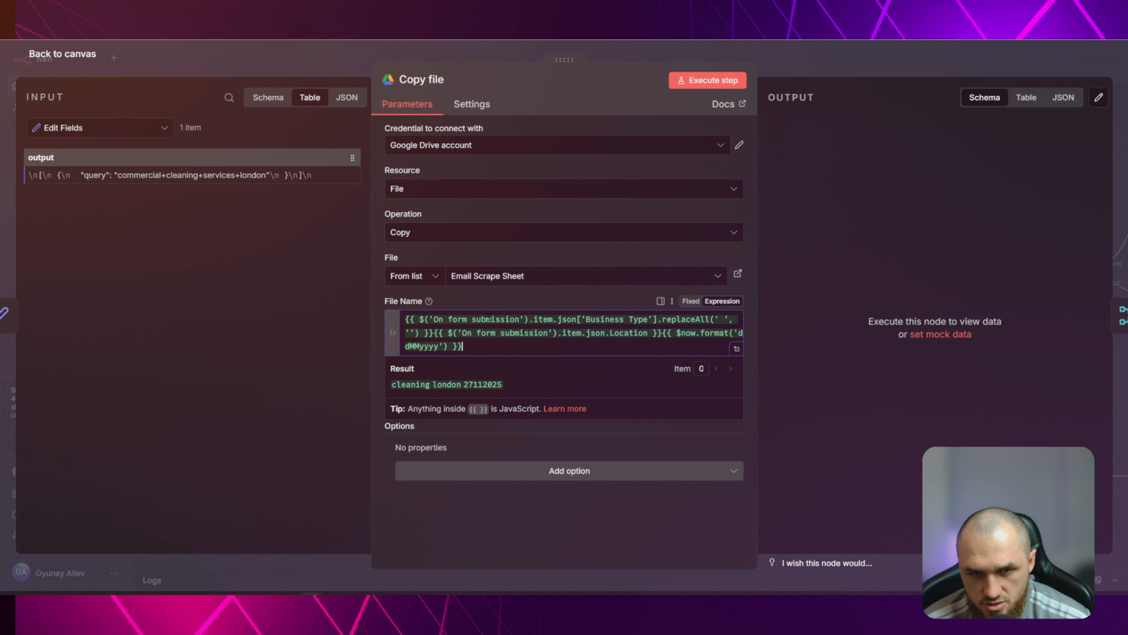
pyautogui.moveTo(434, 320); pyautogui.dragTo(556, 320)
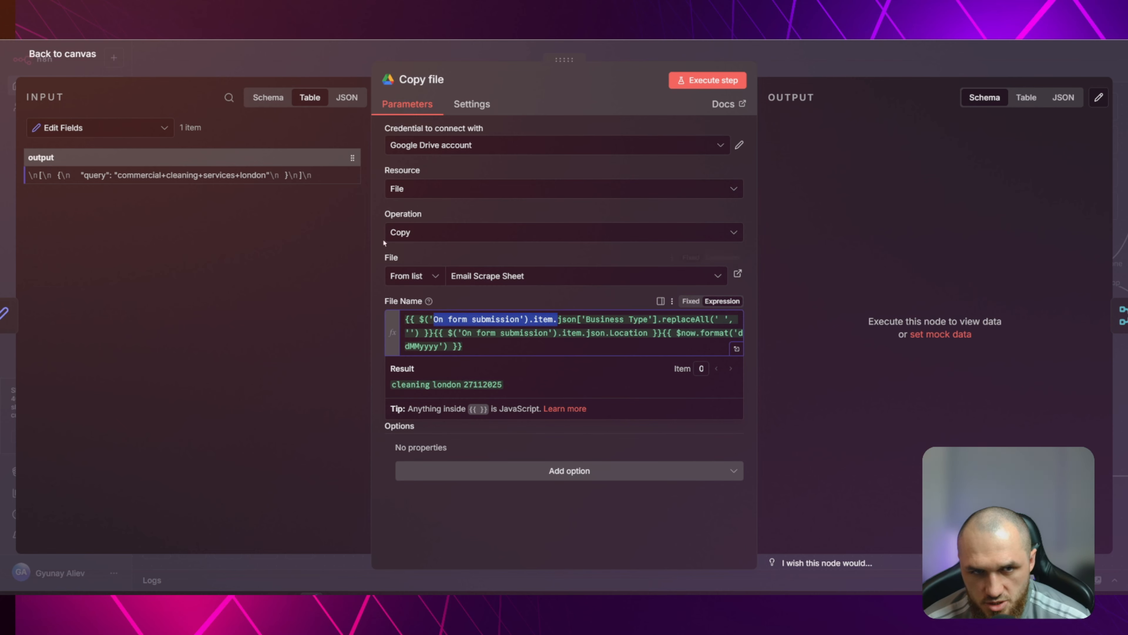
pyautogui.click(268, 98)
pyautogui.click(100, 204)
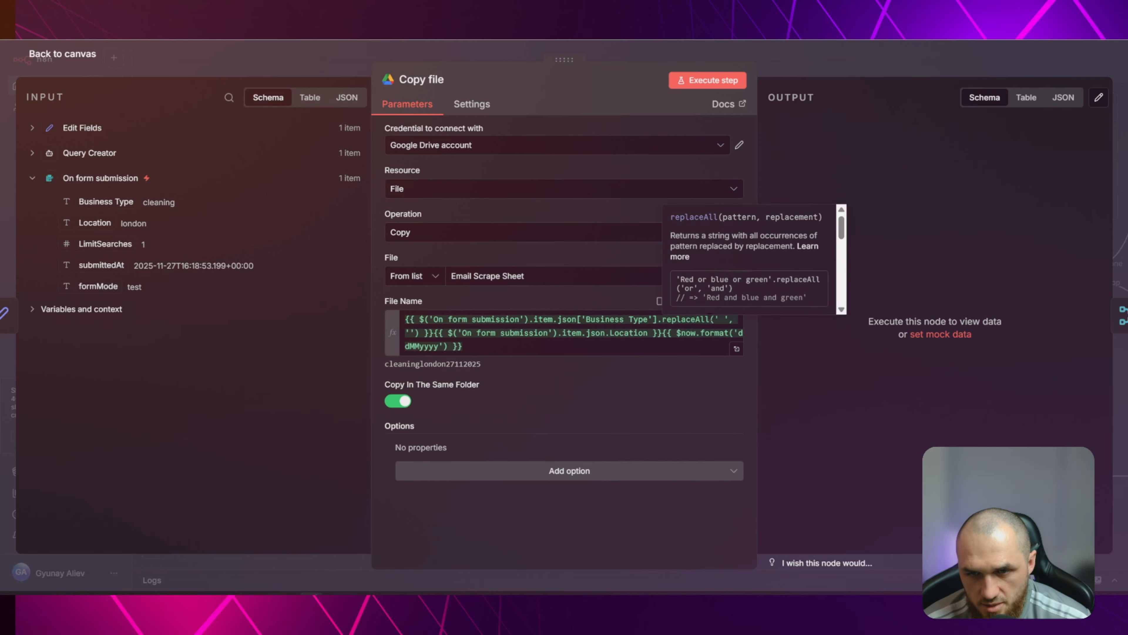
pyautogui.click(719, 319)
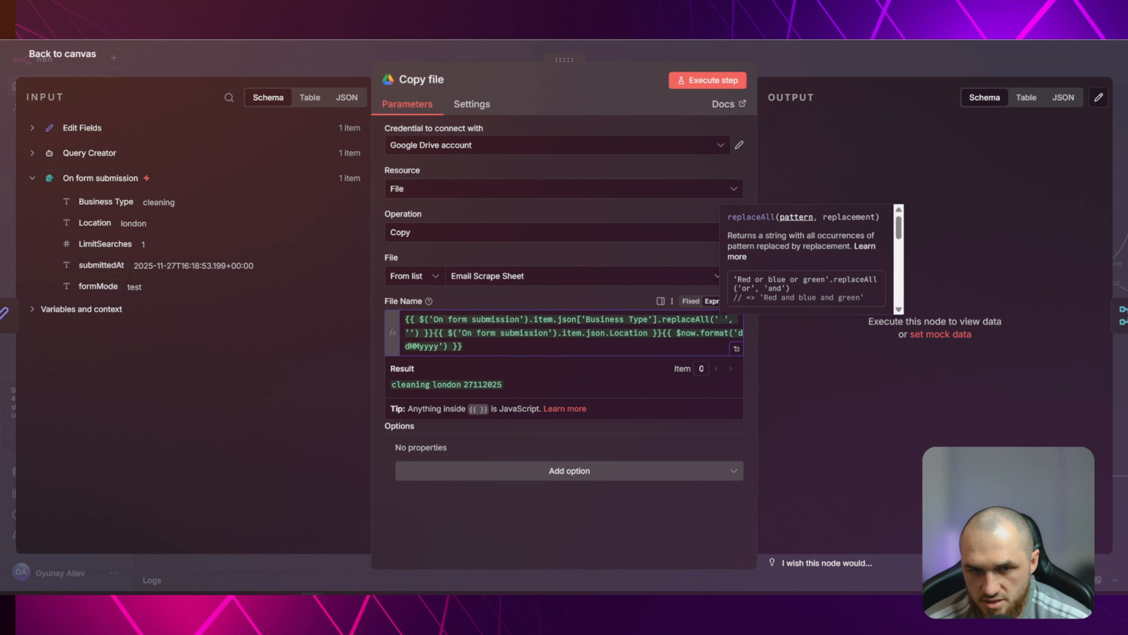
pyautogui.click(433, 333)
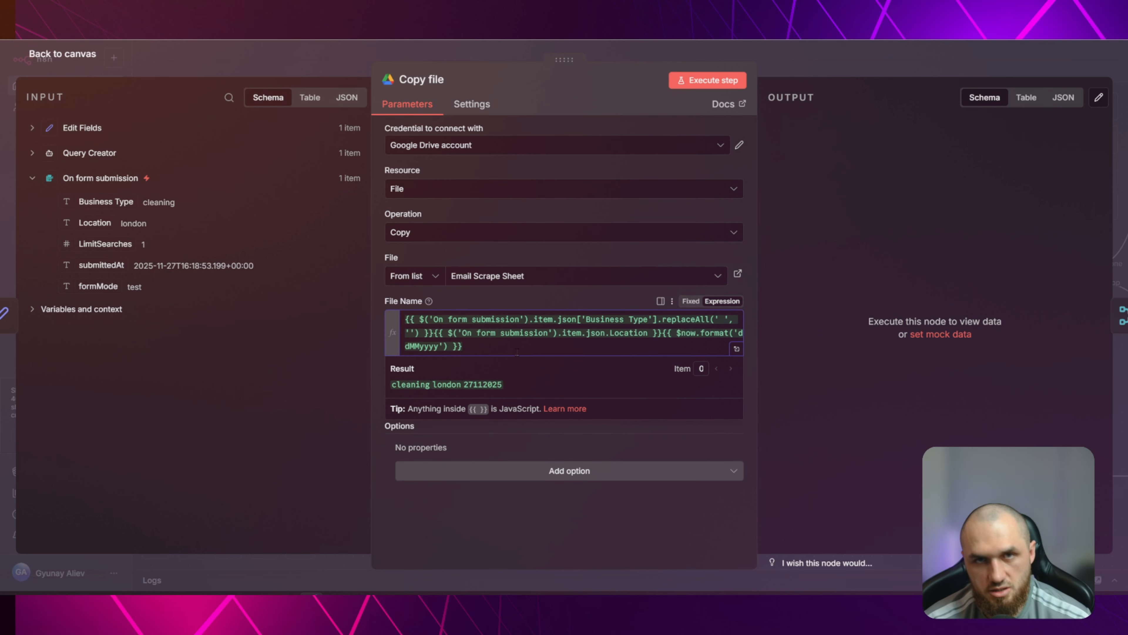
# Check the File Name result preview for the business type, location and date parts
pyautogui.moveTo(502, 385); pyautogui.dragTo(391, 386)
pyautogui.click(471, 390)
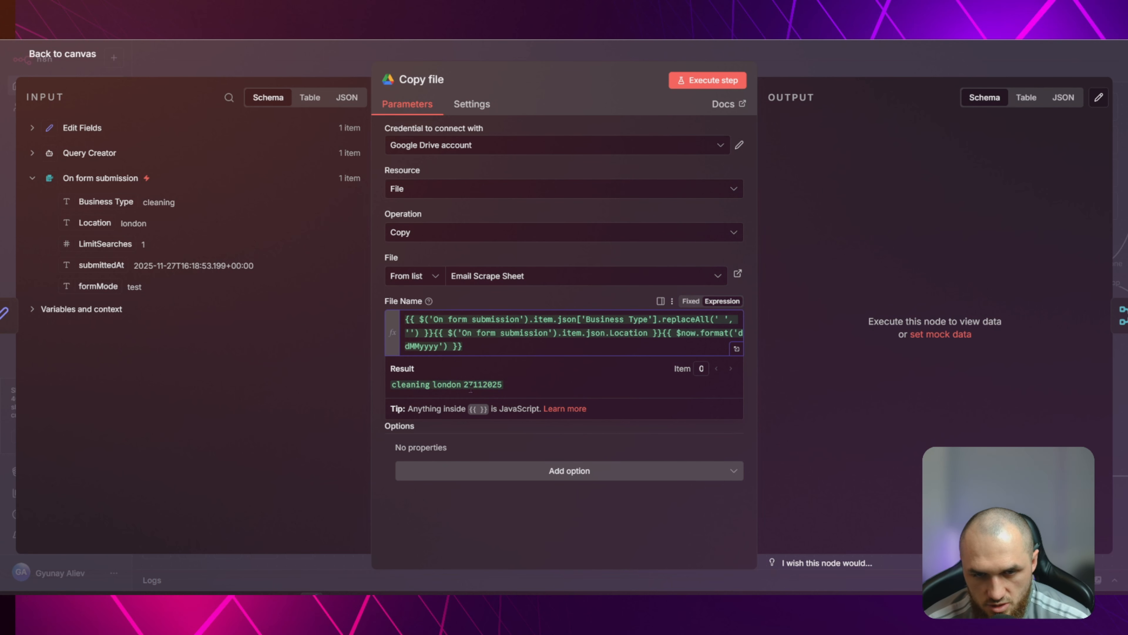
pyautogui.moveTo(461, 385); pyautogui.dragTo(394, 385)
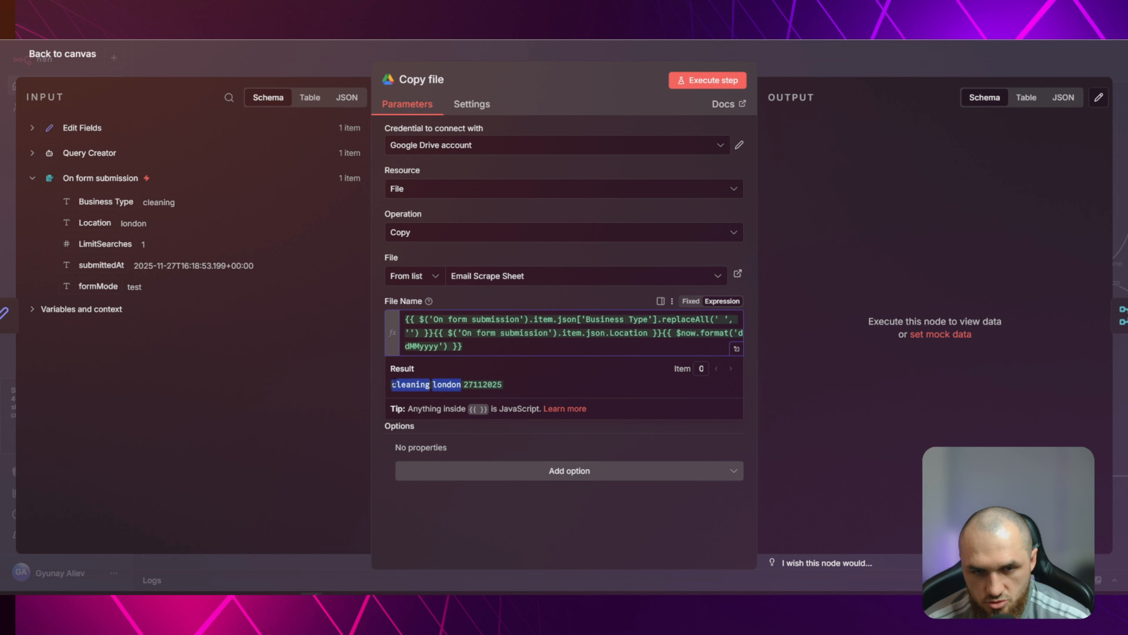
pyautogui.click(476, 307)
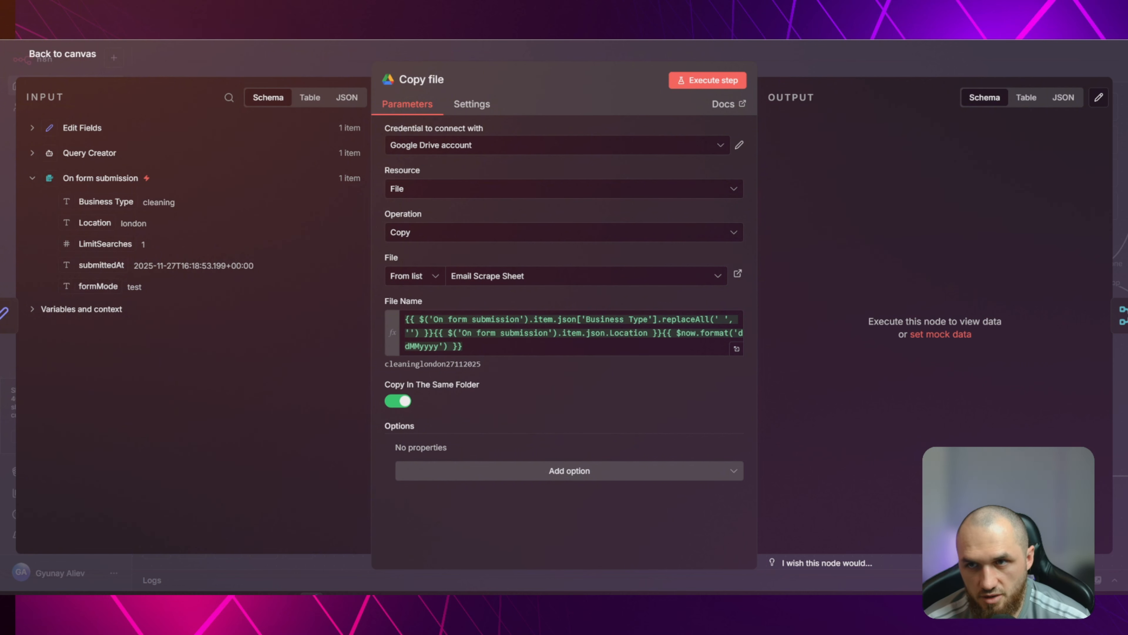
# Review the Copy file node's available credentials, keep Google Drive account selected, and return to the canvas
pyautogui.click(195, 7)
pyautogui.click(240, 6)
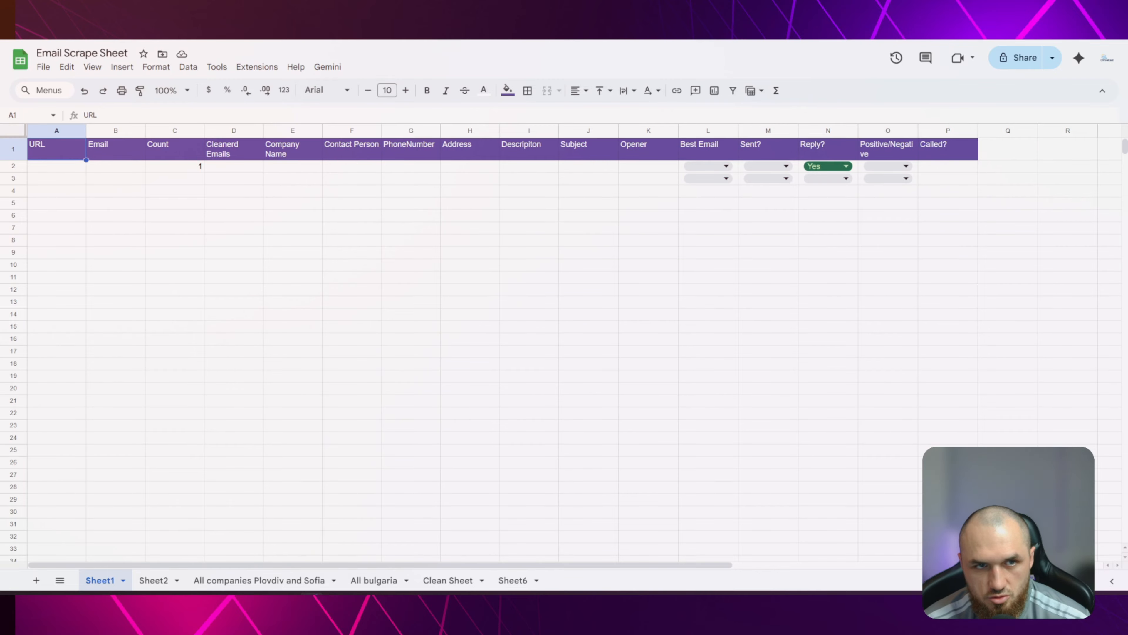
pyautogui.click(151, 6)
pyautogui.click(433, 146)
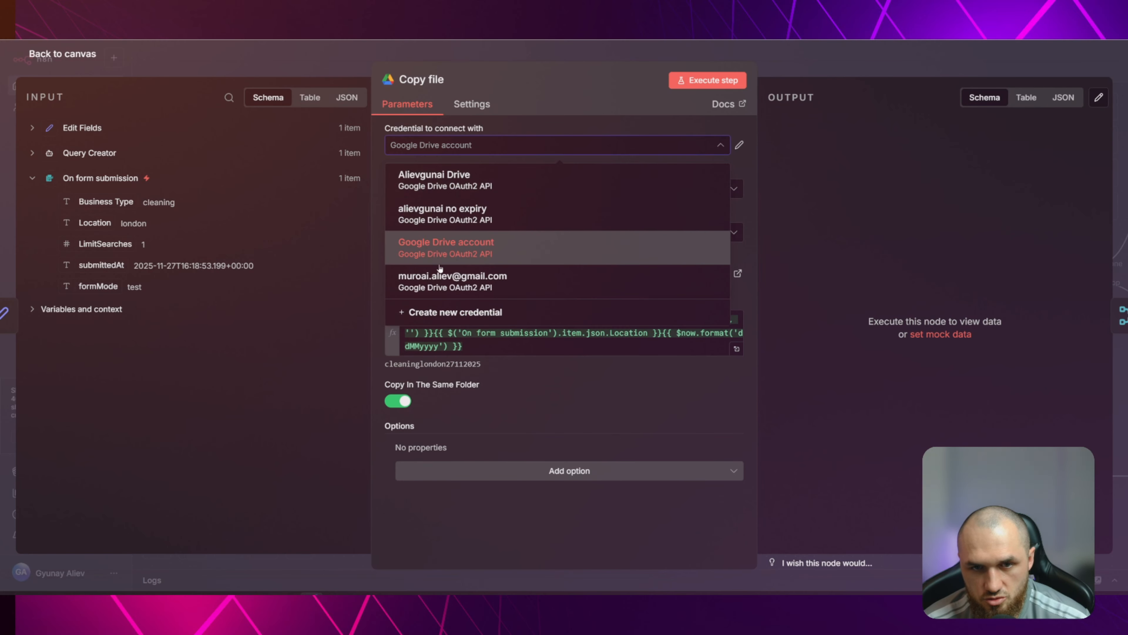
pyautogui.click(436, 250)
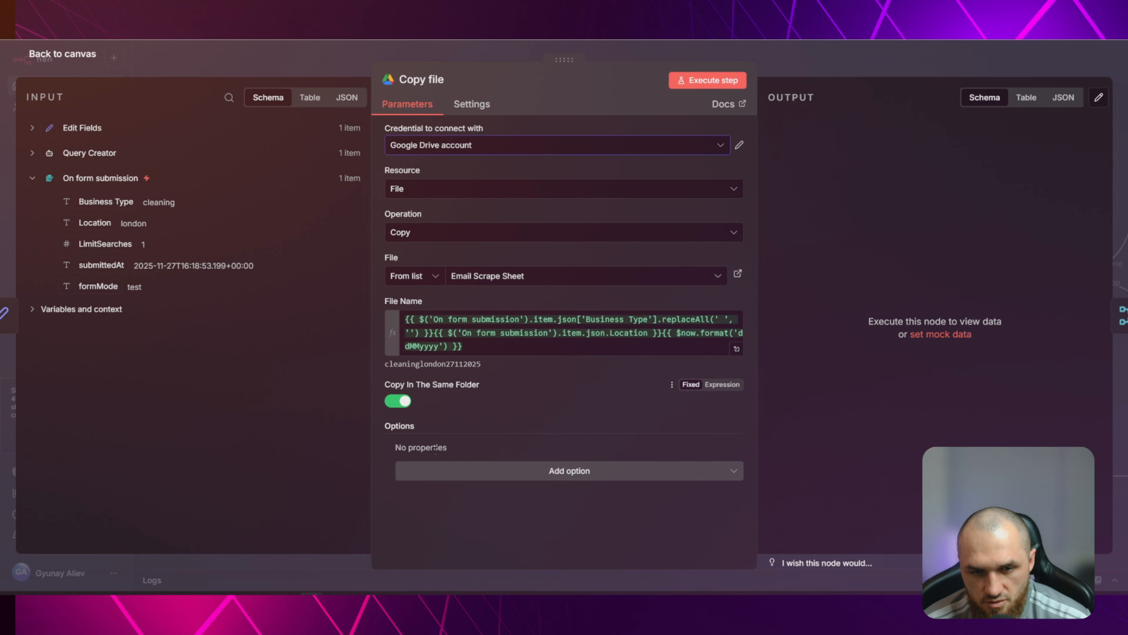
pyautogui.click(333, 56)
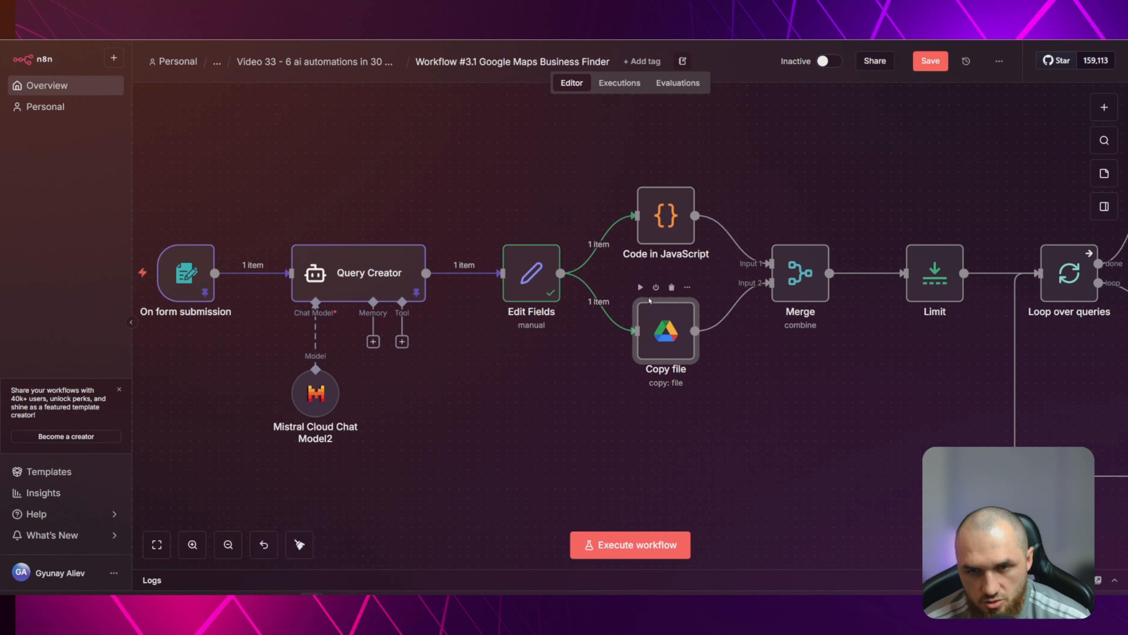
# Open the Code in JavaScript node and look through its JSON parsing code
pyautogui.hscroll(5, 556, 297)
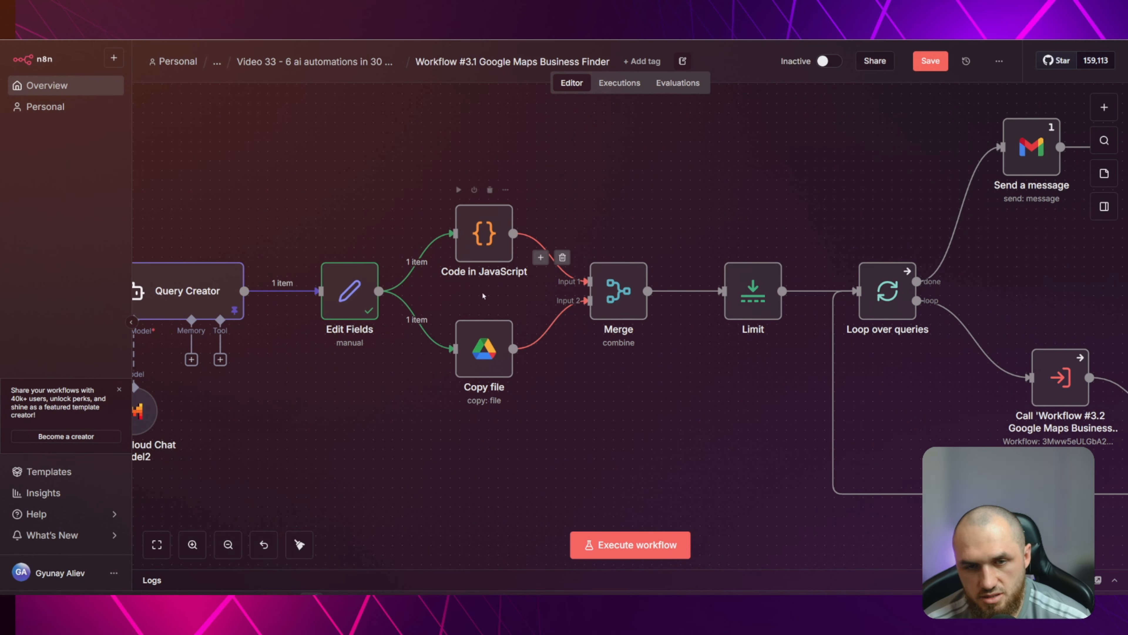
pyautogui.doubleClick(487, 244)
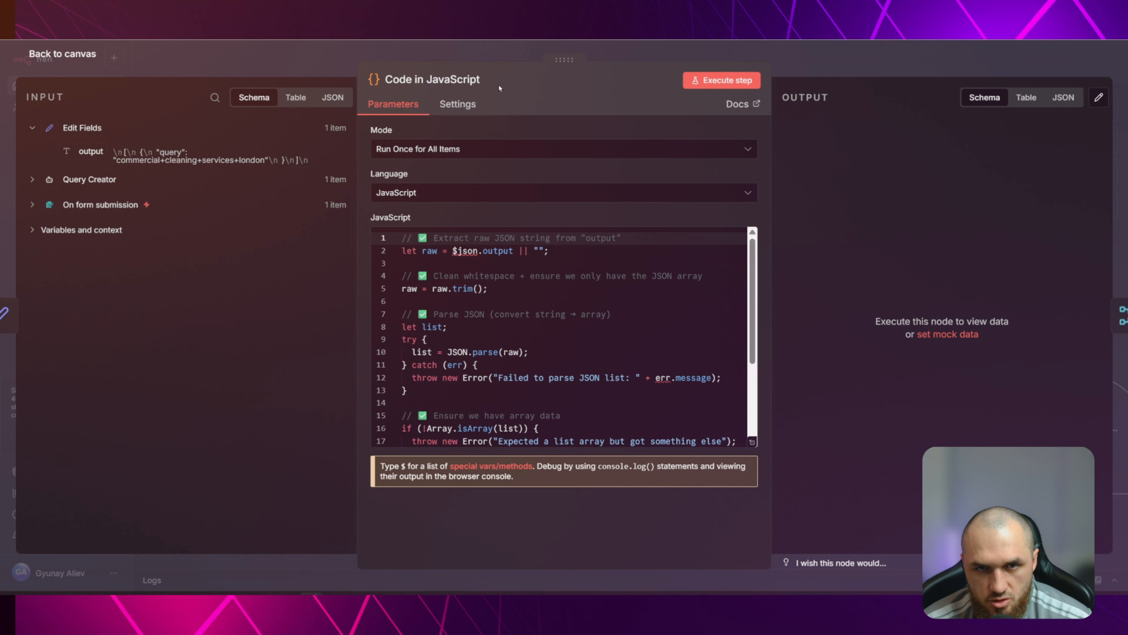
pyautogui.scroll(-3, 628, 306)
pyautogui.scroll(3, 623, 331)
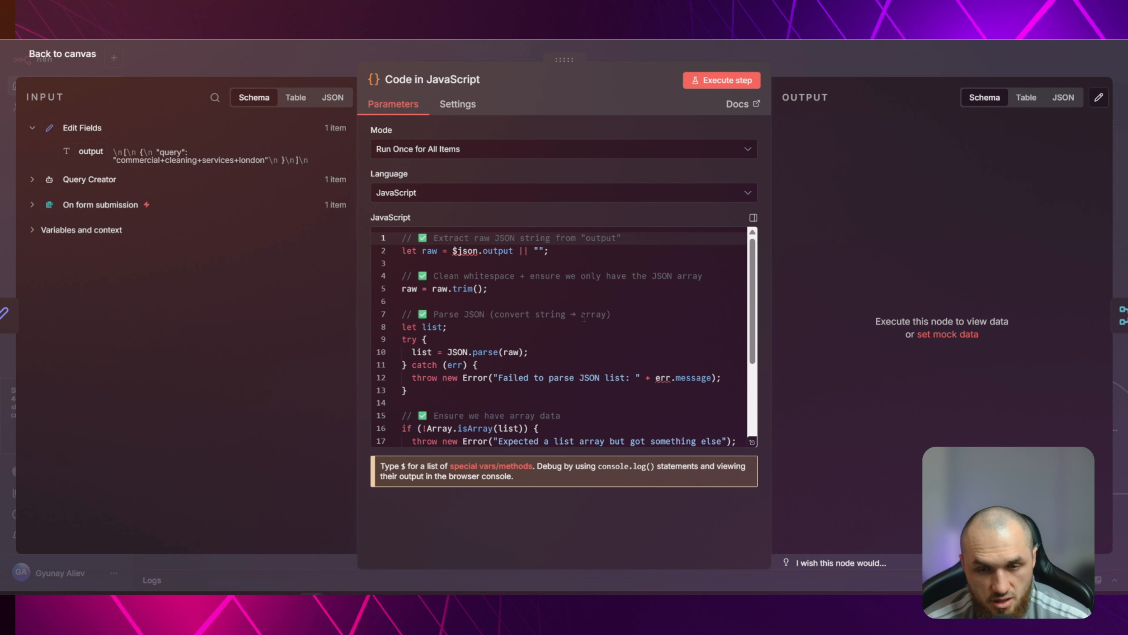
# Read through the rest of the Code in JavaScript node's parsing code and show its input data as JSON
pyautogui.scroll(-3, 537, 332)
pyautogui.scroll(3, 490, 266)
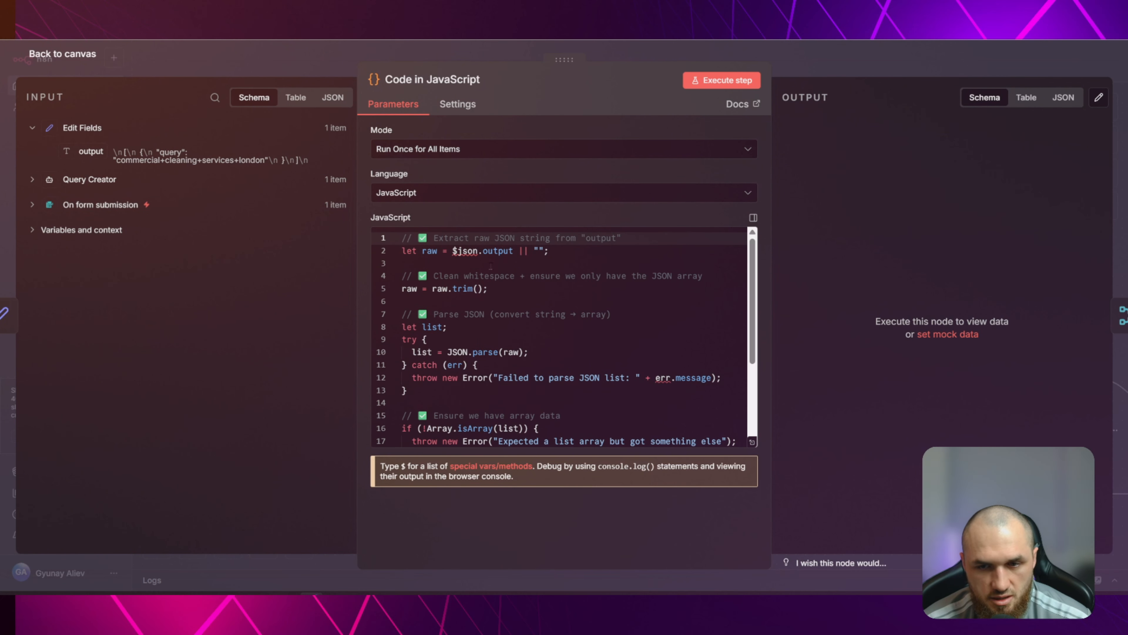
pyautogui.click(520, 276)
pyautogui.scroll(-3, 519, 272)
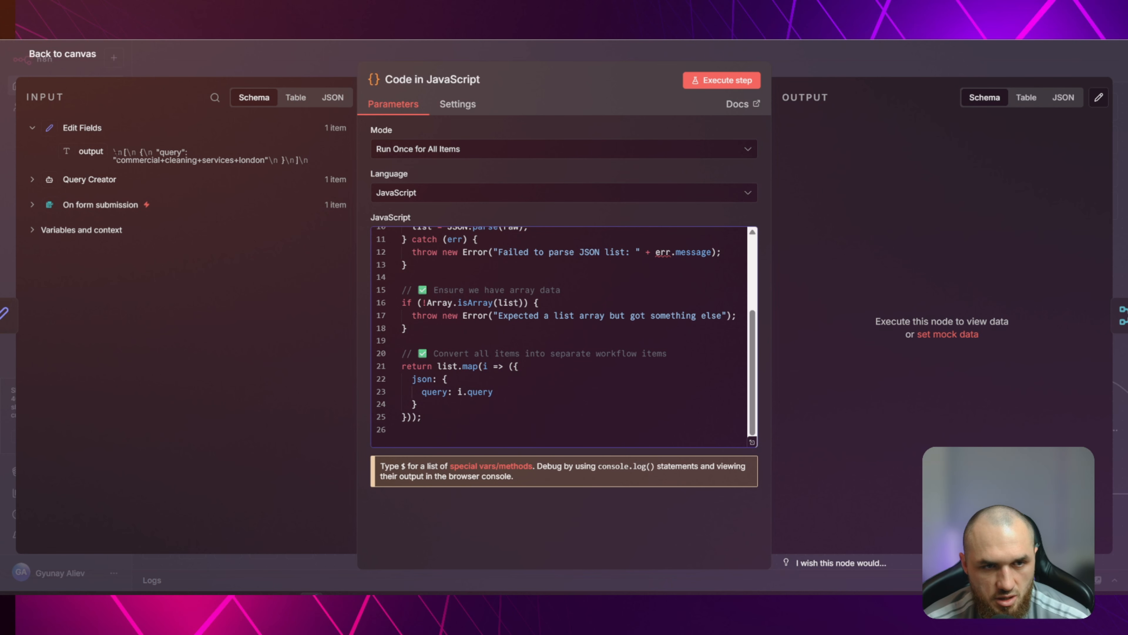
pyautogui.click(332, 96)
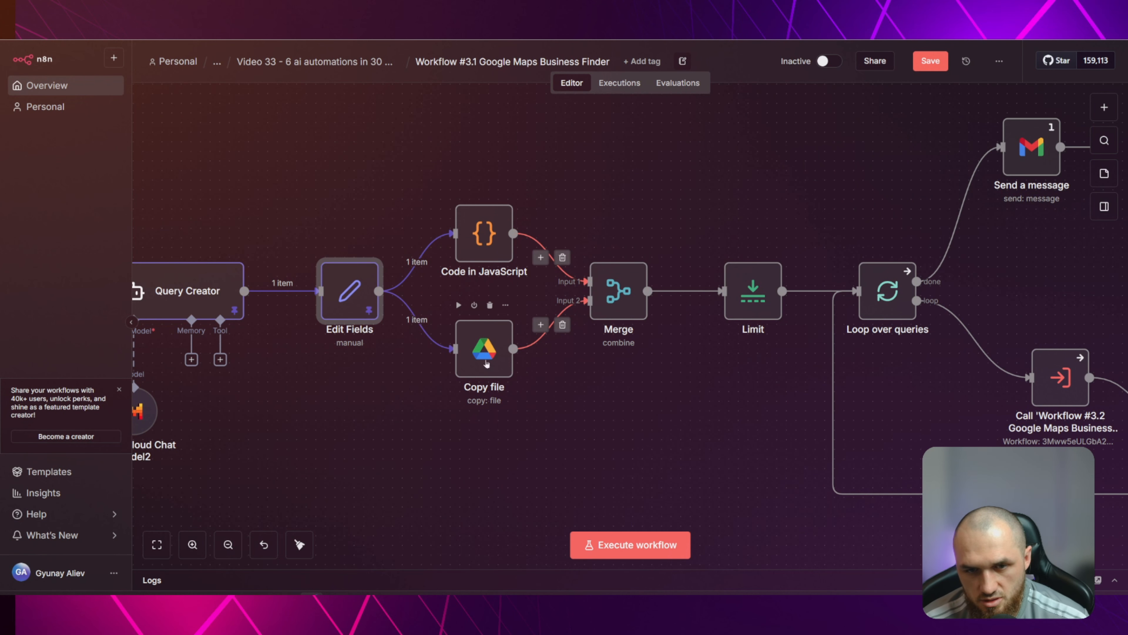
# Review the Merge node's Mode and Combine By settings and return to the canvas
pyautogui.click(487, 364)
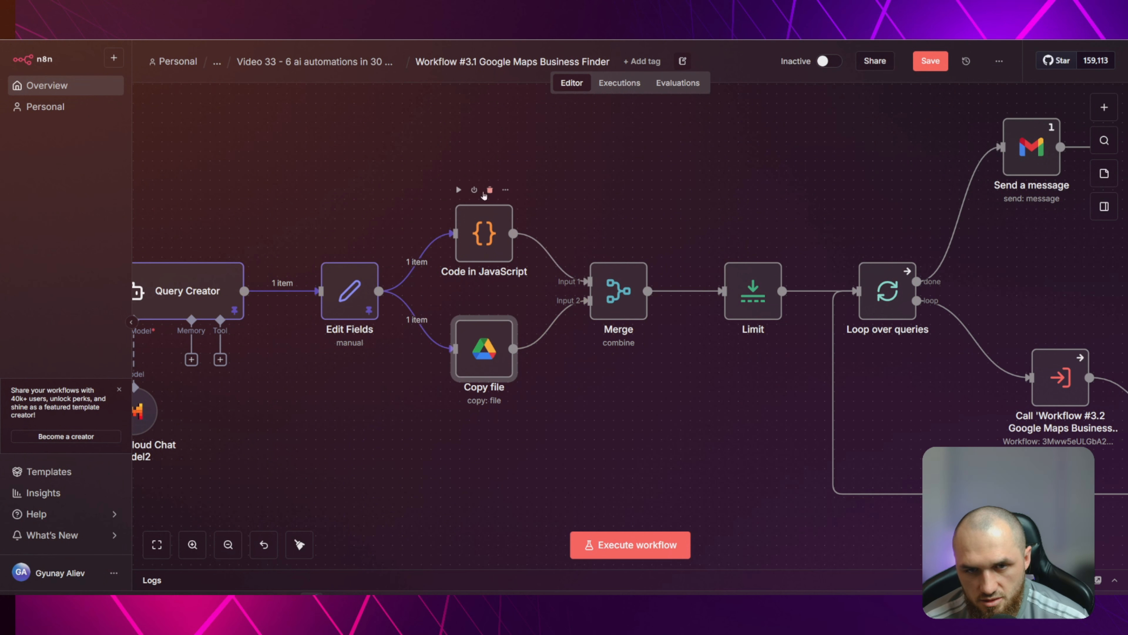
pyautogui.doubleClick(633, 265)
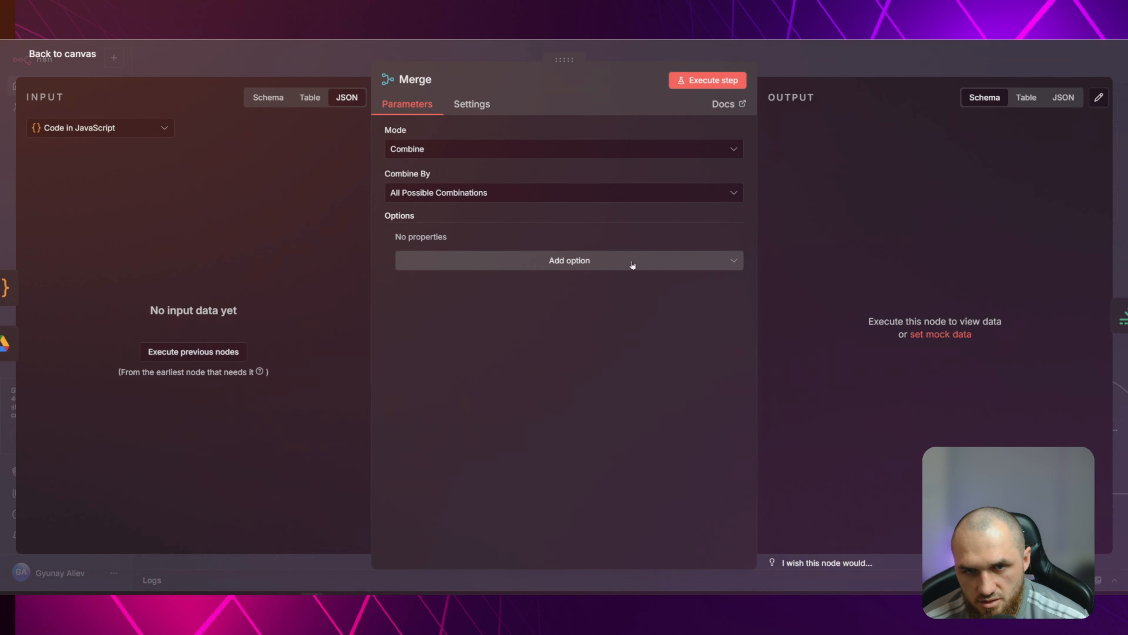
pyautogui.click(344, 62)
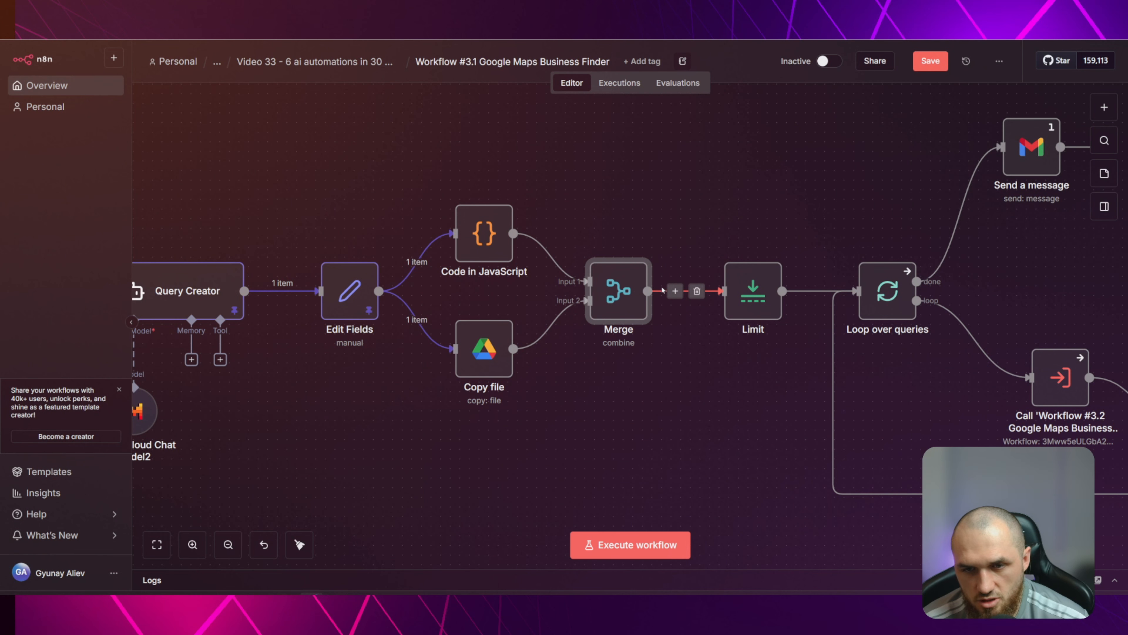
# Run the workflow up to the Merge node so both the Code in JavaScript and Copy file branches execute
pyautogui.hscroll(3, 686, 218)
pyautogui.click(410, 237)
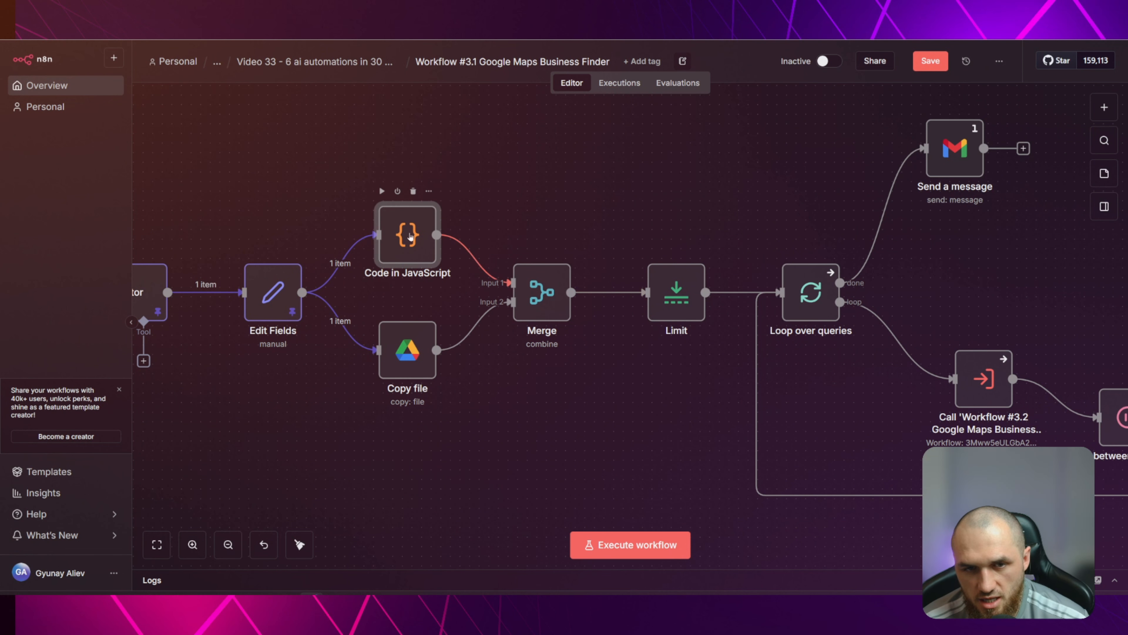
pyautogui.click(408, 351)
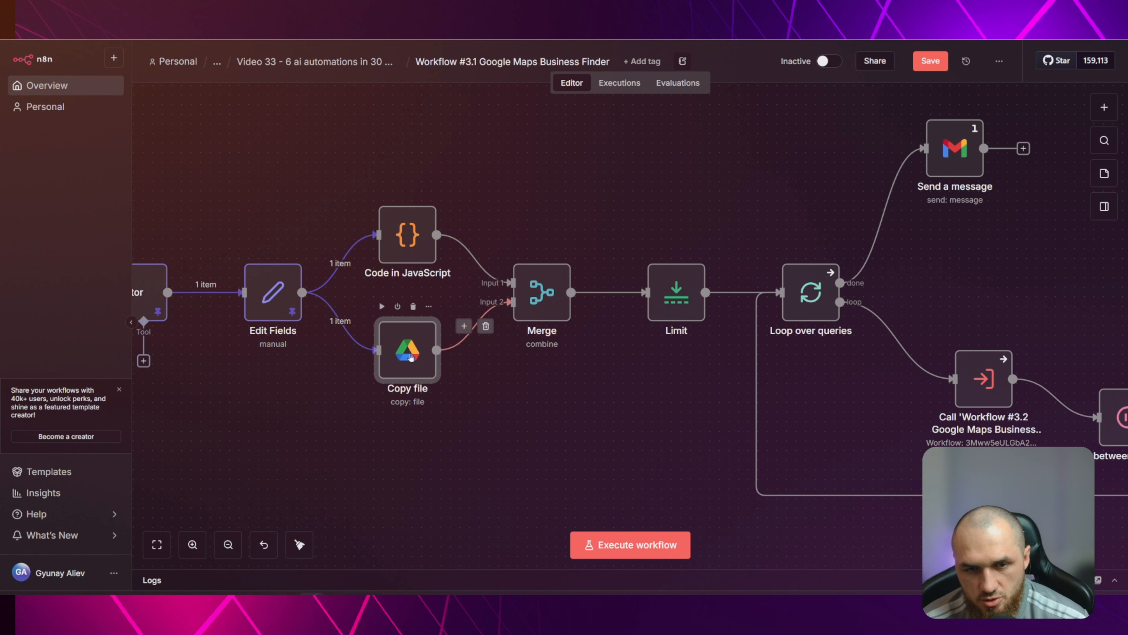
pyautogui.click(517, 250)
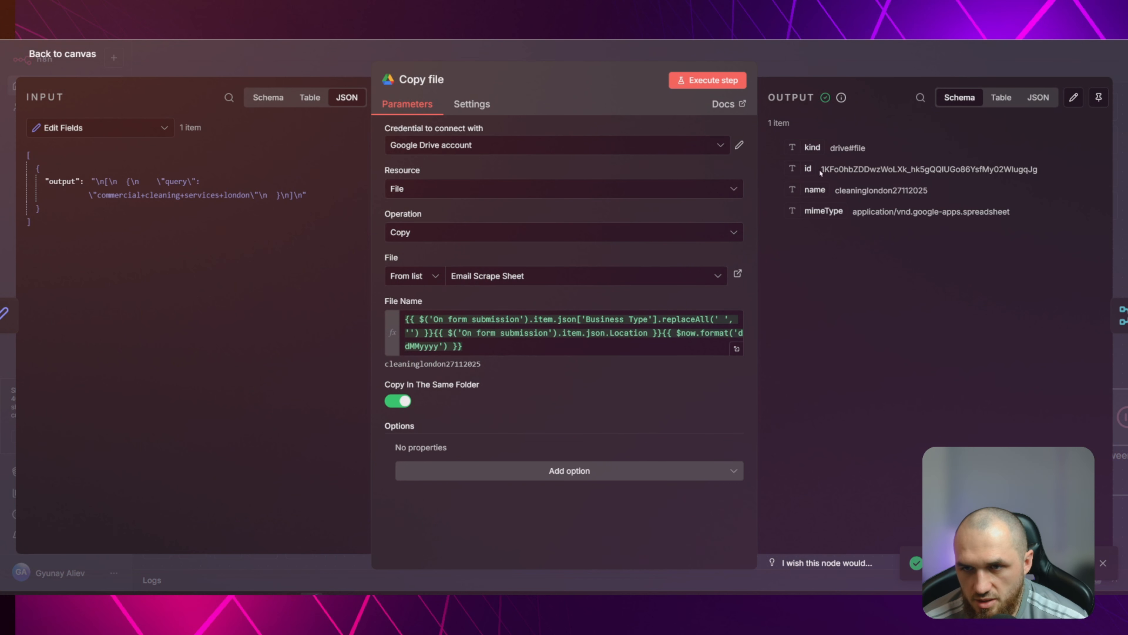
# Examine the id and name in the Copy file output, and the query in the Code in JavaScript output
pyautogui.moveTo(818, 168); pyautogui.dragTo(1051, 173)
pyautogui.moveTo(835, 190); pyautogui.dragTo(950, 194)
pyautogui.click(949, 193)
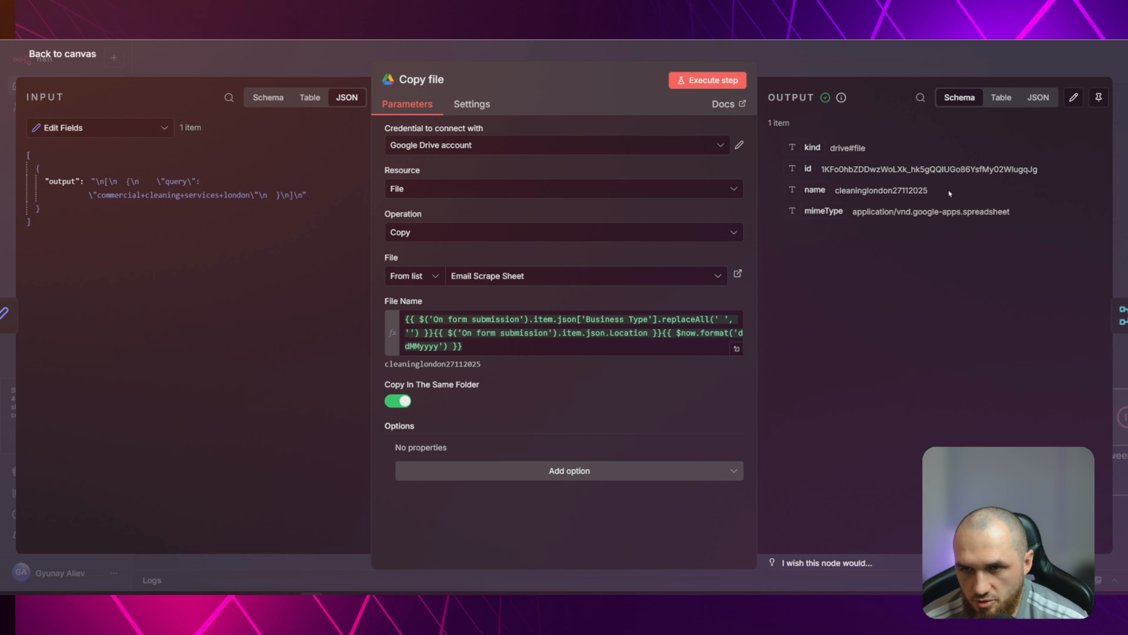
pyautogui.click(814, 55)
pyautogui.doubleClick(414, 231)
pyautogui.moveTo(819, 194); pyautogui.dragTo(1000, 204)
pyautogui.click(881, 74)
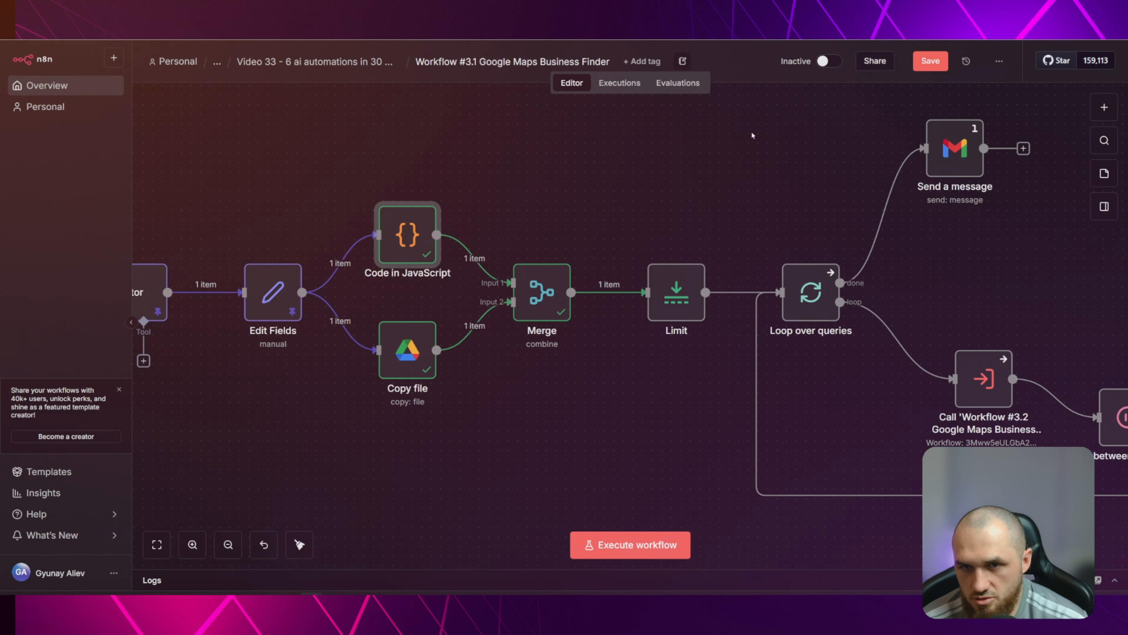
# View the Merge node's output and look up "merge" in the node library
pyautogui.doubleClick(543, 297)
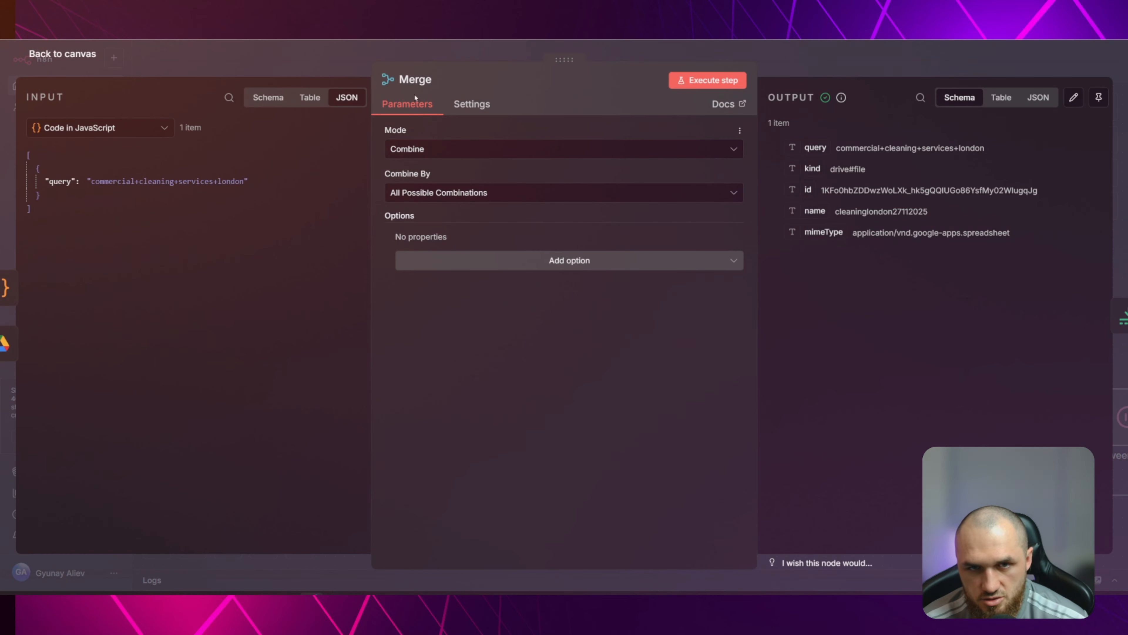
pyautogui.press('Escape')
pyautogui.press('Tab')
pyautogui.write('merg')
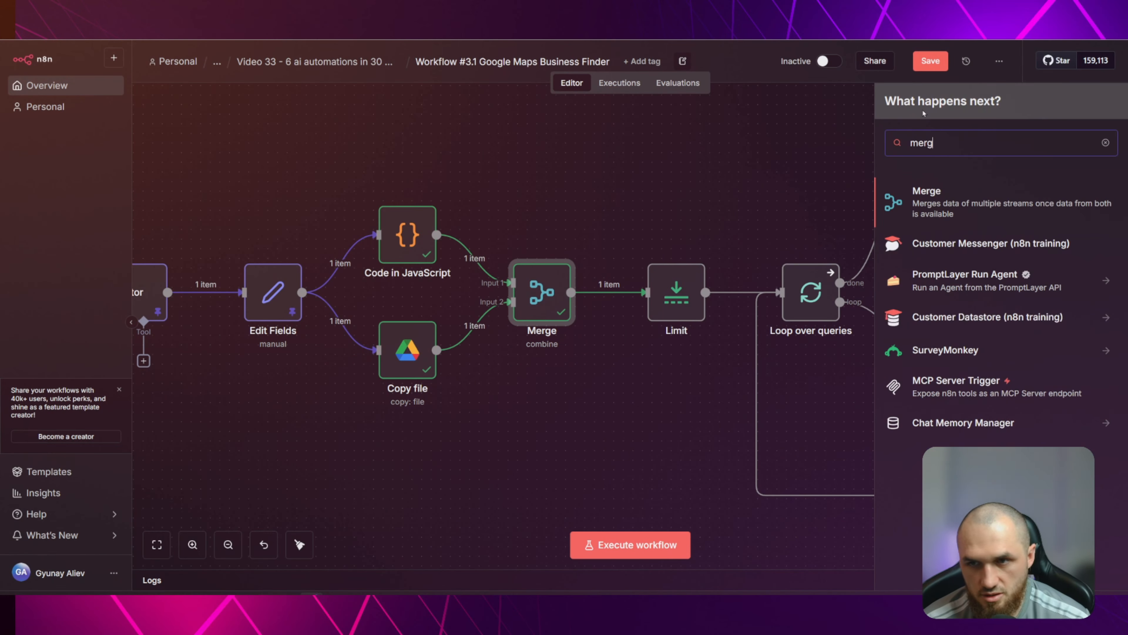
pyautogui.write('e')
# Review the Merge node's Combine By choices, keep All Possible Combinations, and return to the canvas
pyautogui.doubleClick(542, 291)
pyautogui.click(471, 153)
pyautogui.click(449, 214)
pyautogui.click(446, 193)
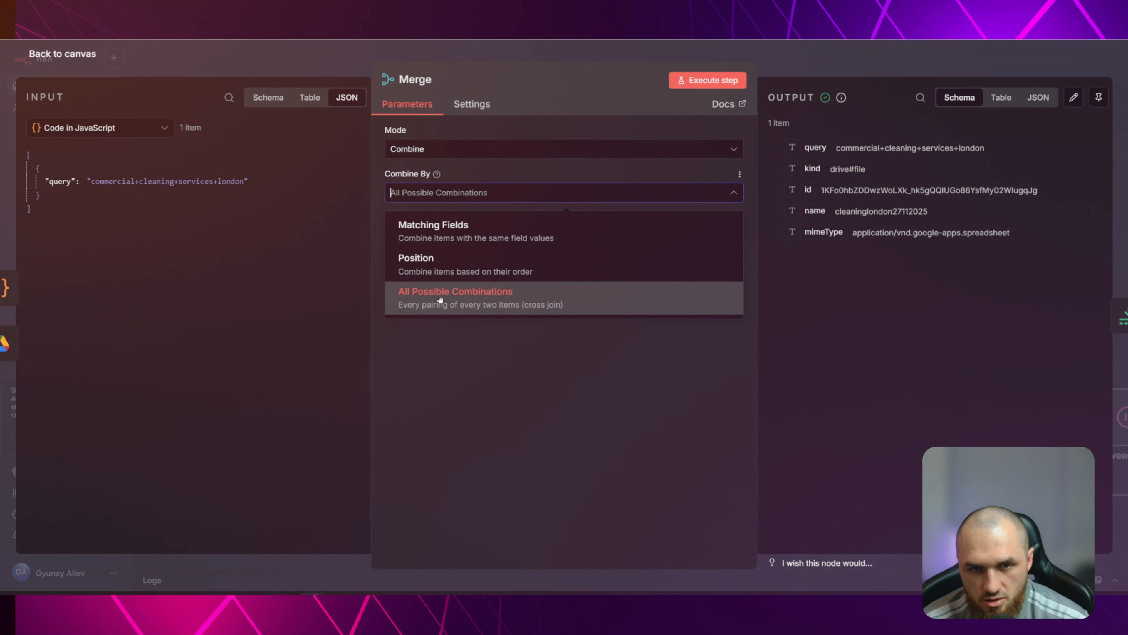
pyautogui.click(440, 293)
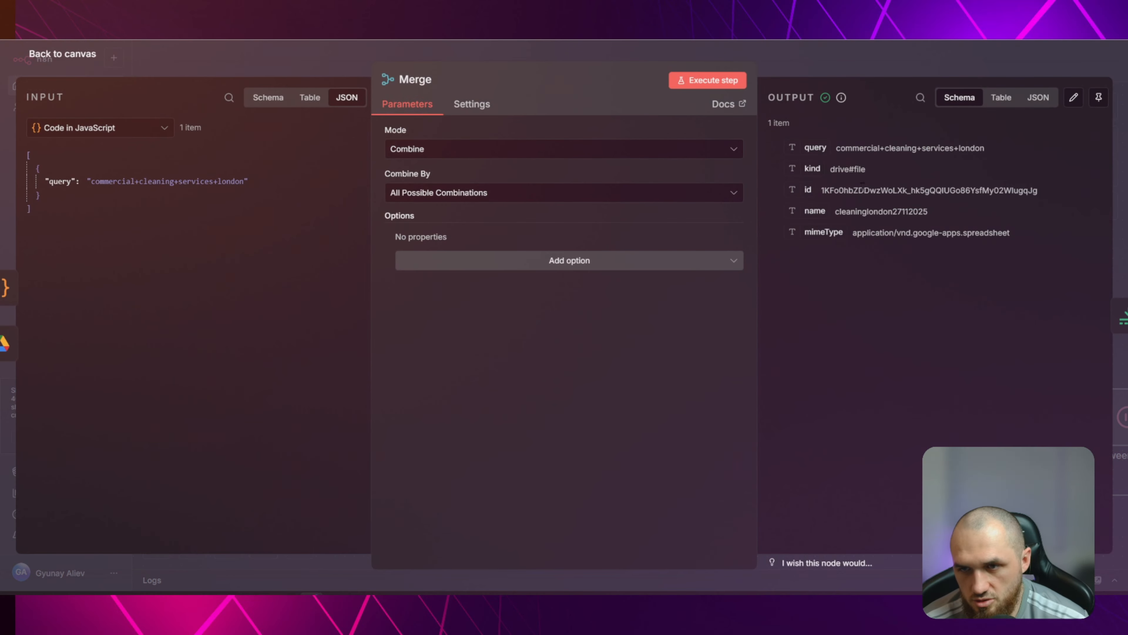
pyautogui.click(782, 59)
# Compare the Code in JavaScript and Copy file outputs with the fields in the Merge node's combined output
pyautogui.doubleClick(400, 243)
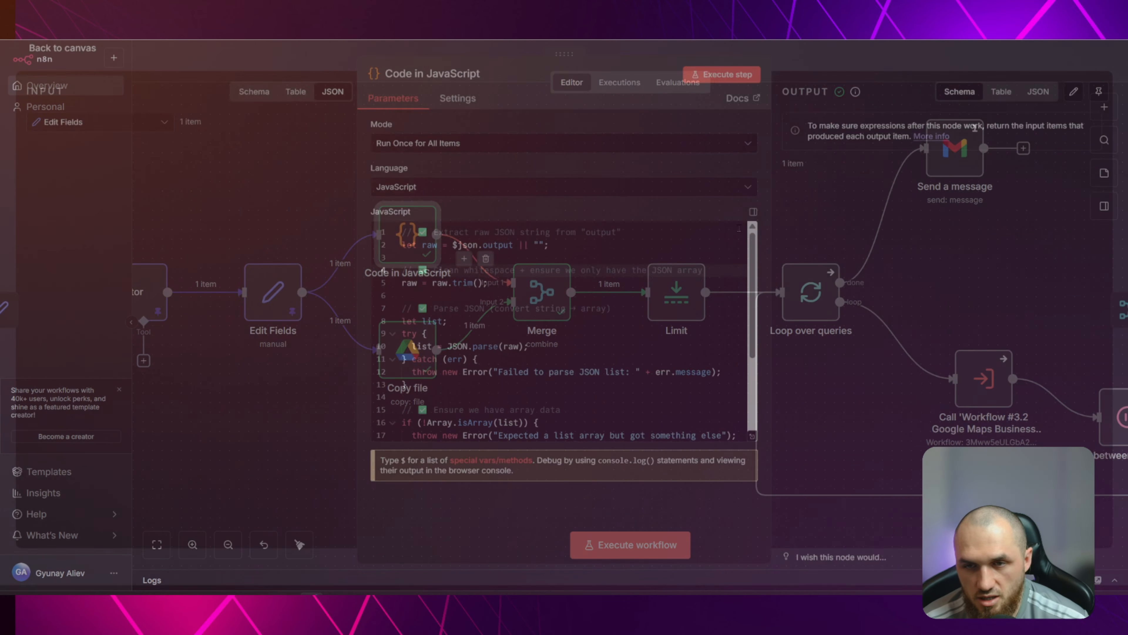
pyautogui.moveTo(837, 195); pyautogui.dragTo(999, 196)
pyautogui.click(926, 61)
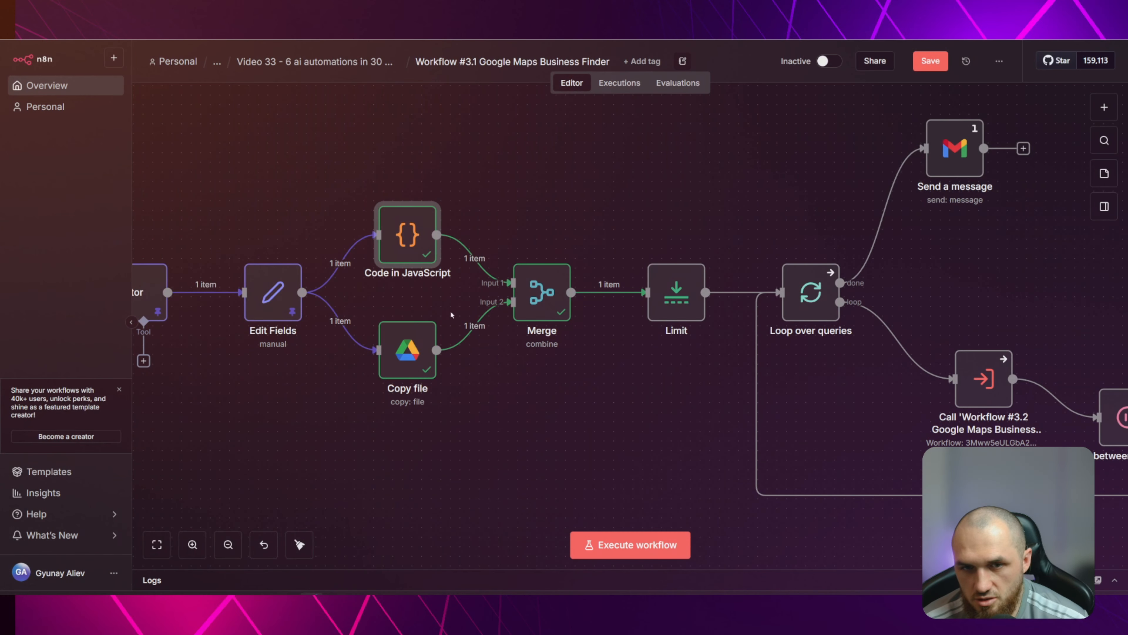
pyautogui.doubleClick(408, 351)
pyautogui.moveTo(771, 145); pyautogui.dragTo(986, 212)
pyautogui.click(908, 108)
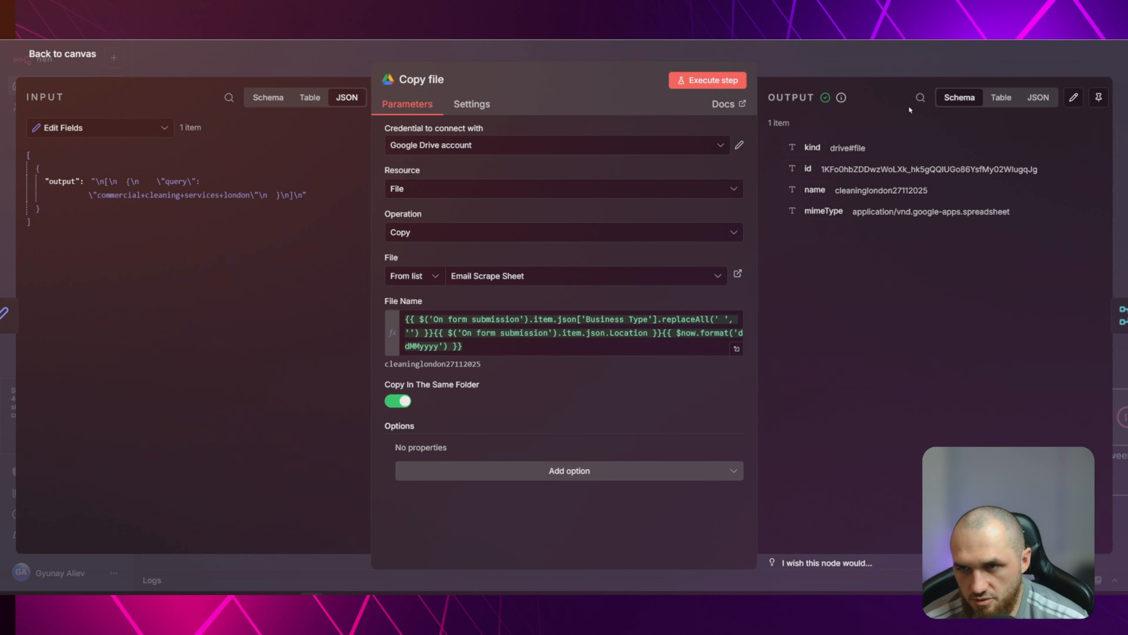
pyautogui.click(909, 61)
pyautogui.doubleClick(568, 298)
pyautogui.moveTo(797, 146); pyautogui.dragTo(913, 180)
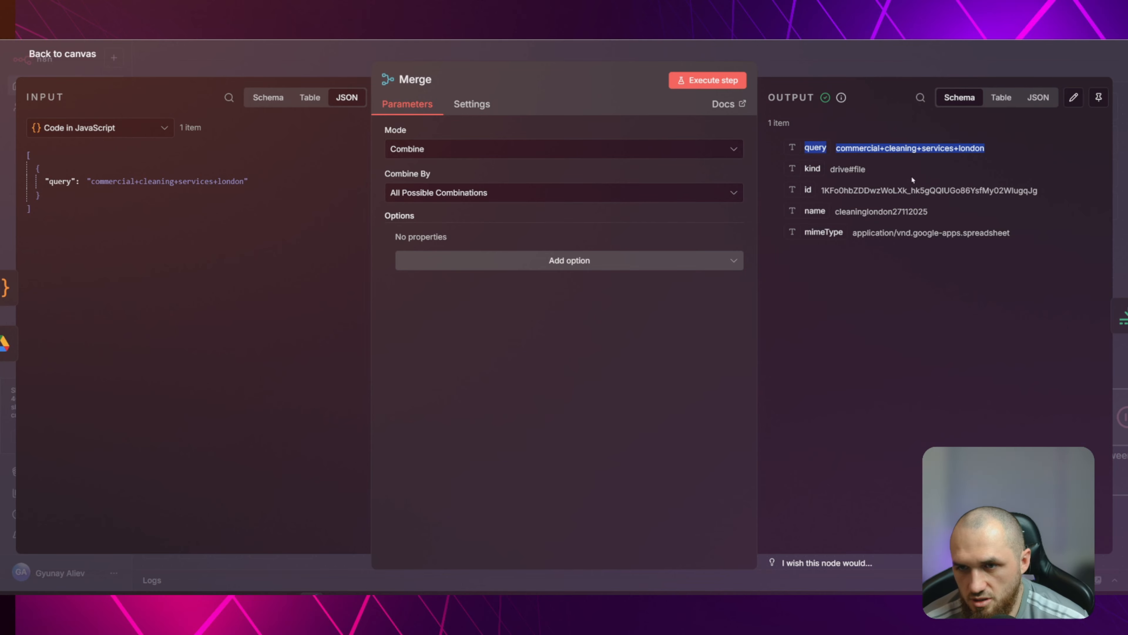
pyautogui.click(782, 48)
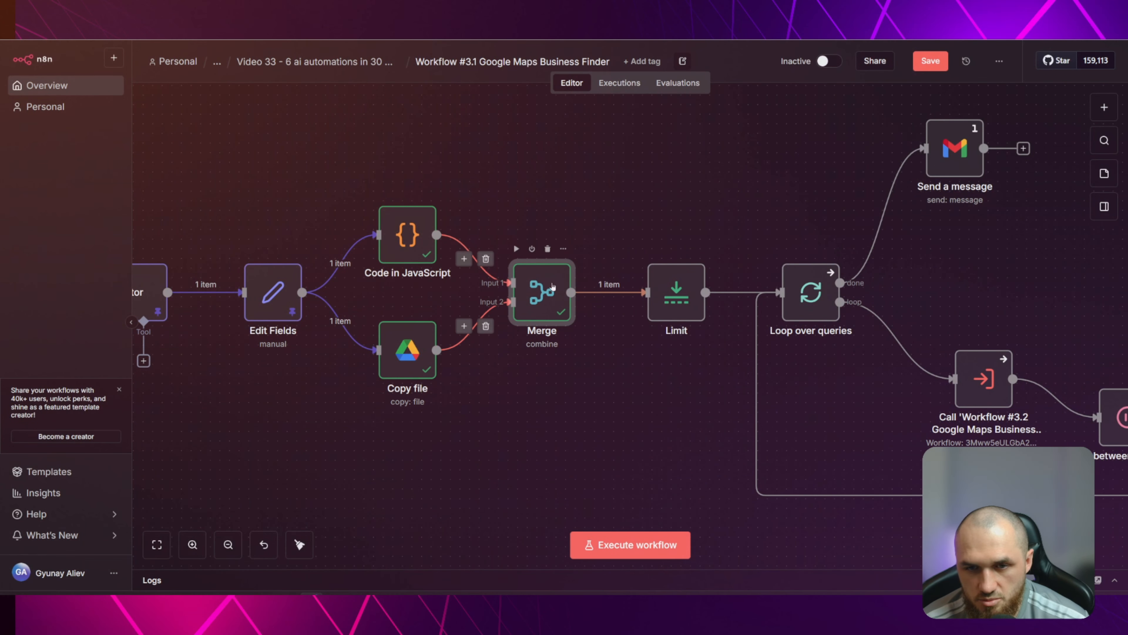
# Check the Limit node's Max Items expression and Keep option, and run the node
pyautogui.moveTo(640, 387); pyautogui.dragTo(731, 365)
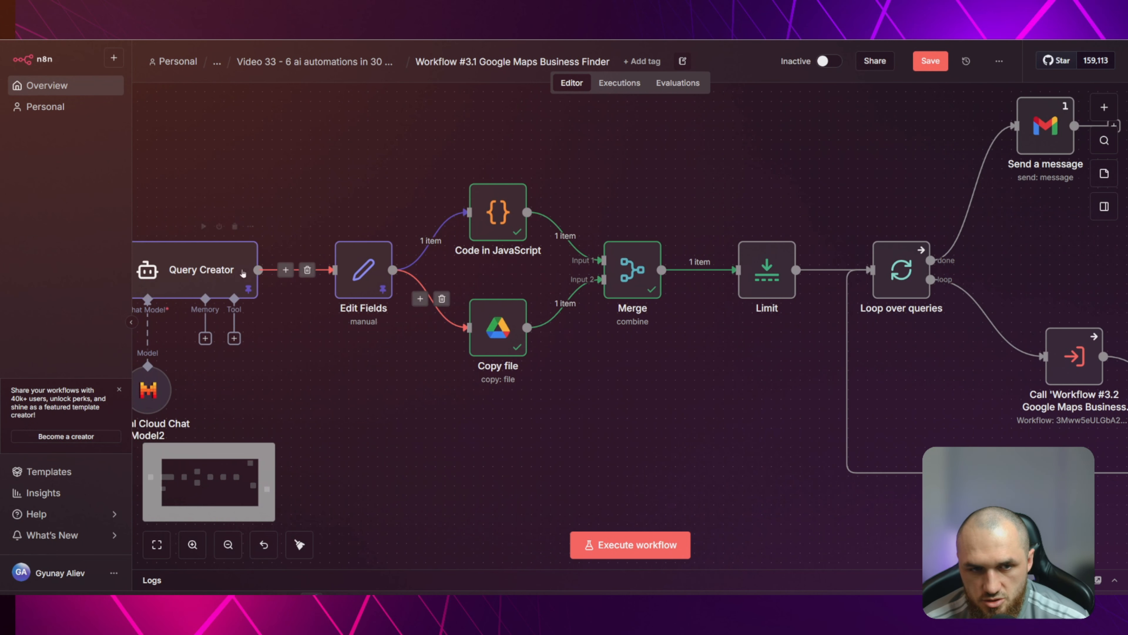
pyautogui.moveTo(286, 271)
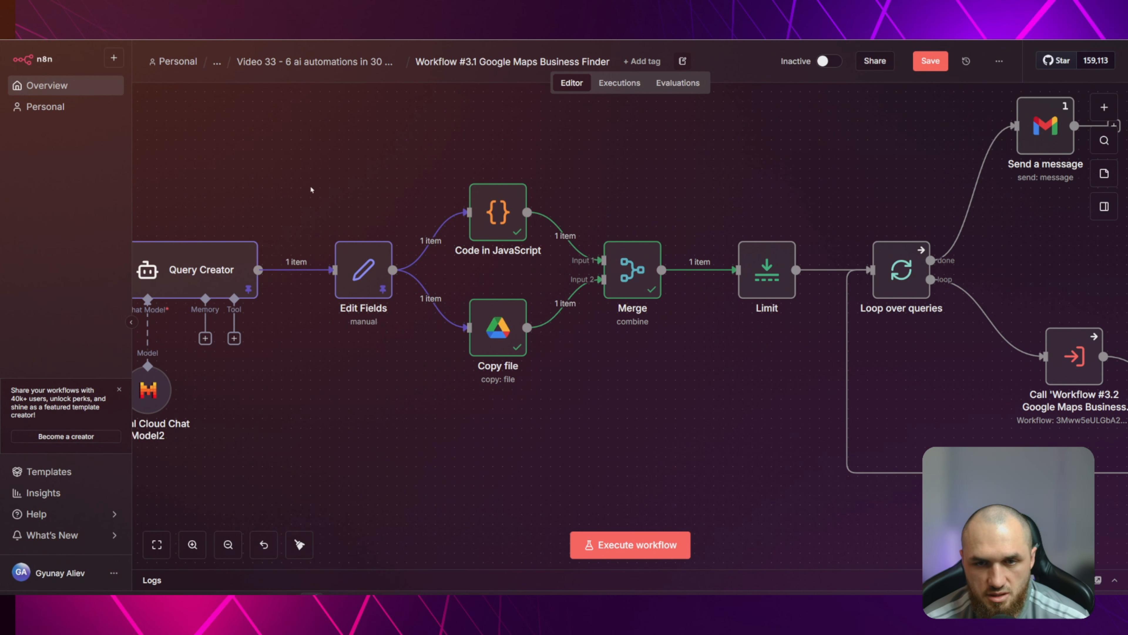
pyautogui.moveTo(765, 368); pyautogui.dragTo(628, 400)
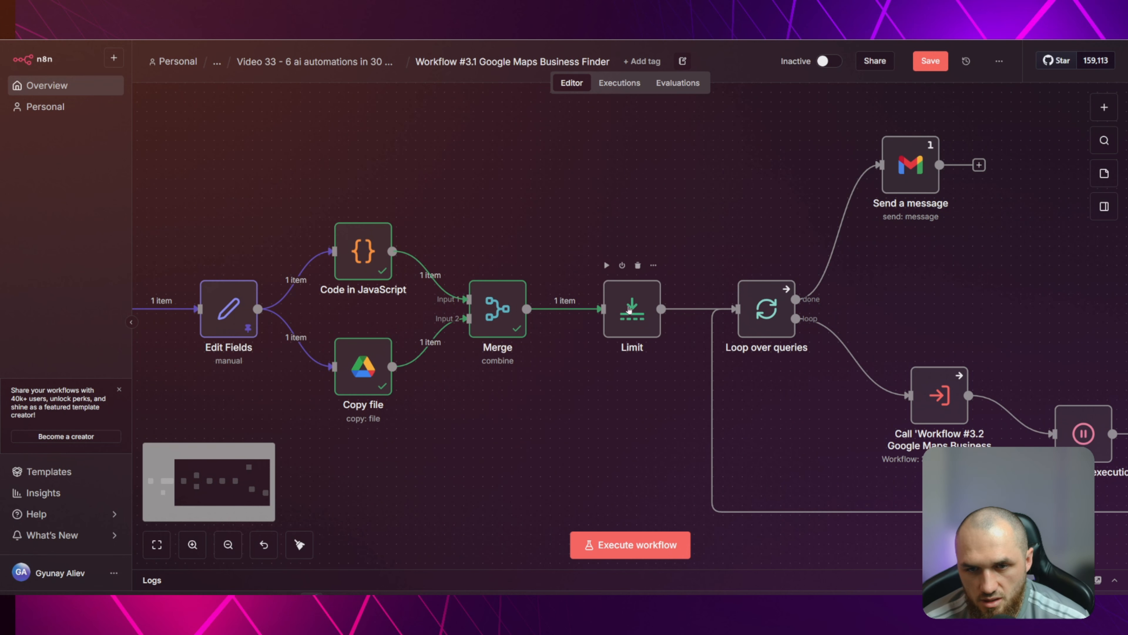
pyautogui.doubleClick(631, 305)
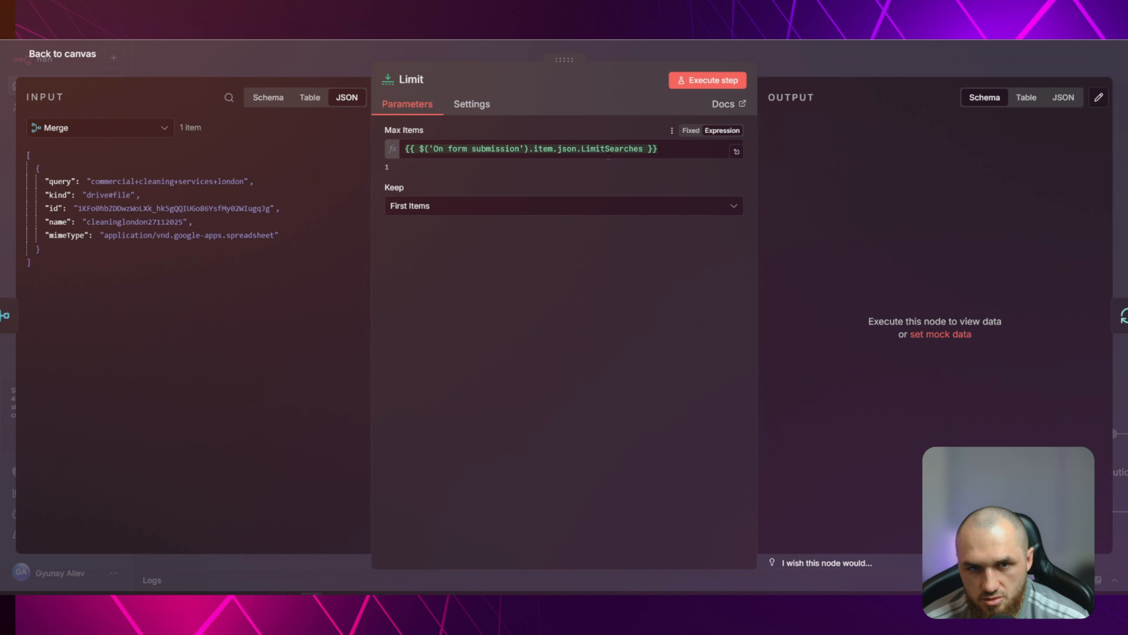
pyautogui.click(317, 63)
pyautogui.click(665, 385)
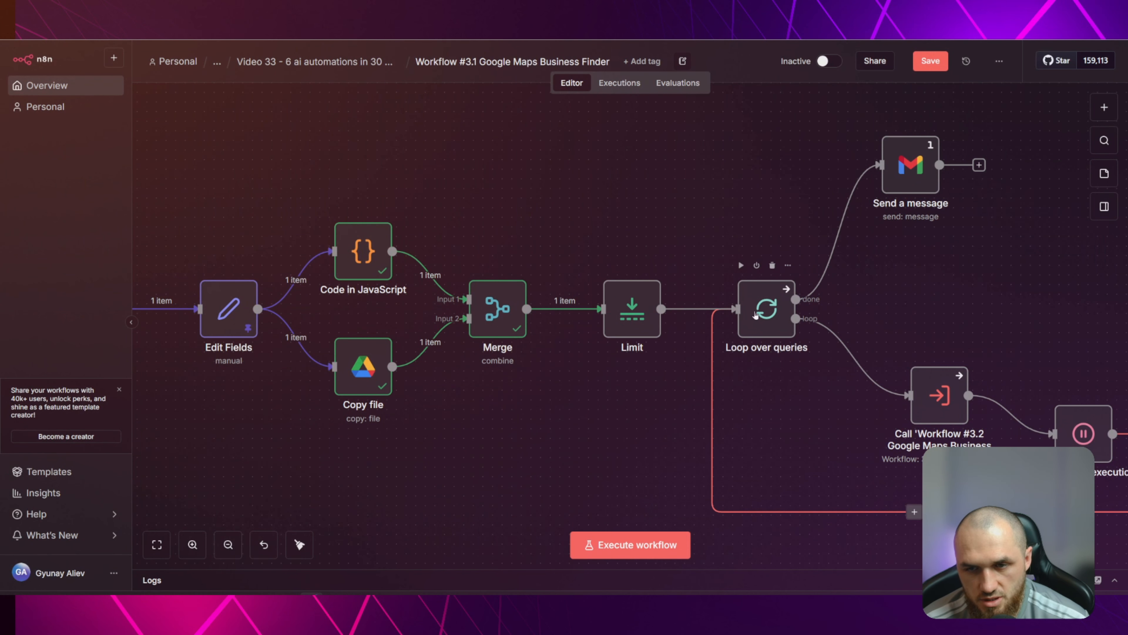
pyautogui.click(607, 266)
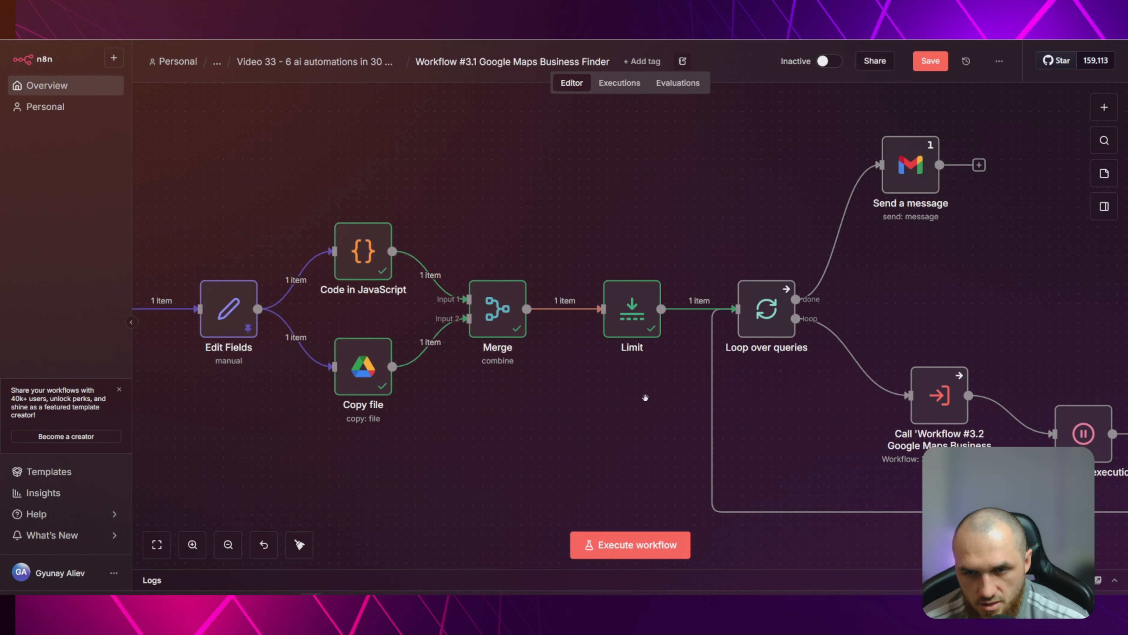
# Look up "loop" in the node library and review the Loop over queries node's Batch Size
pyautogui.moveTo(645, 397); pyautogui.dragTo(417, 347)
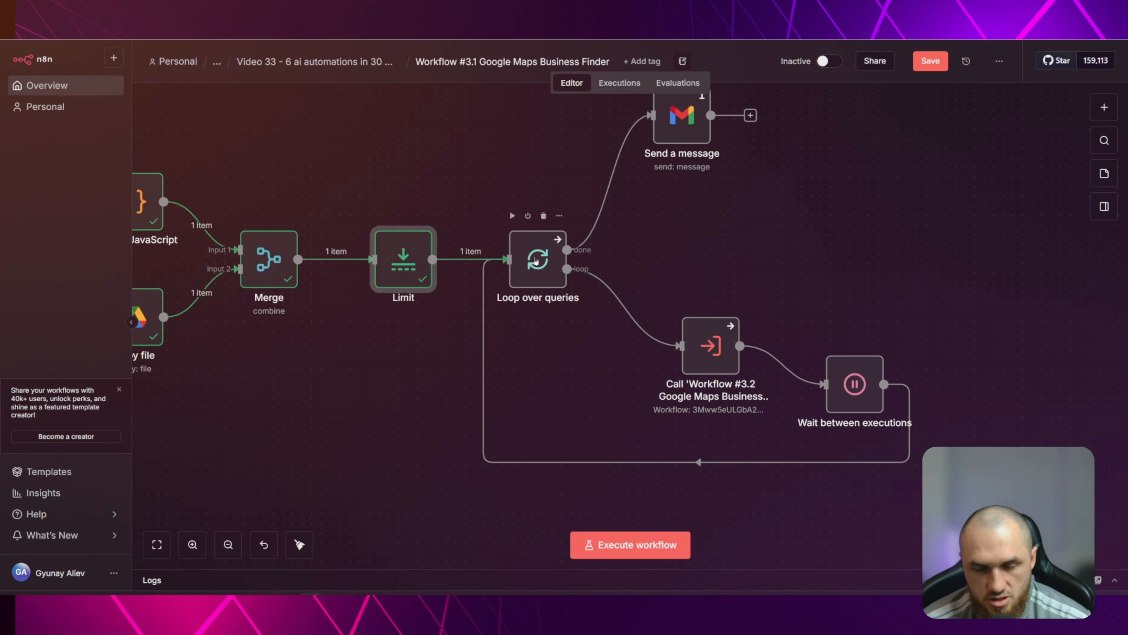
pyautogui.press('Tab')
pyautogui.write('loopp')
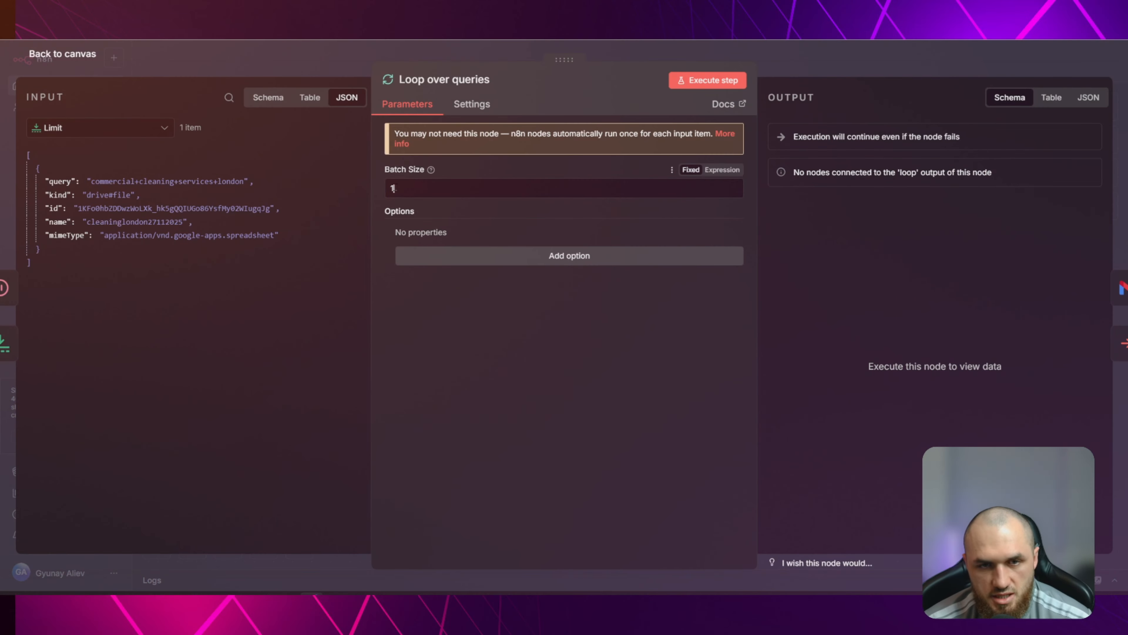
pyautogui.press('Escape')
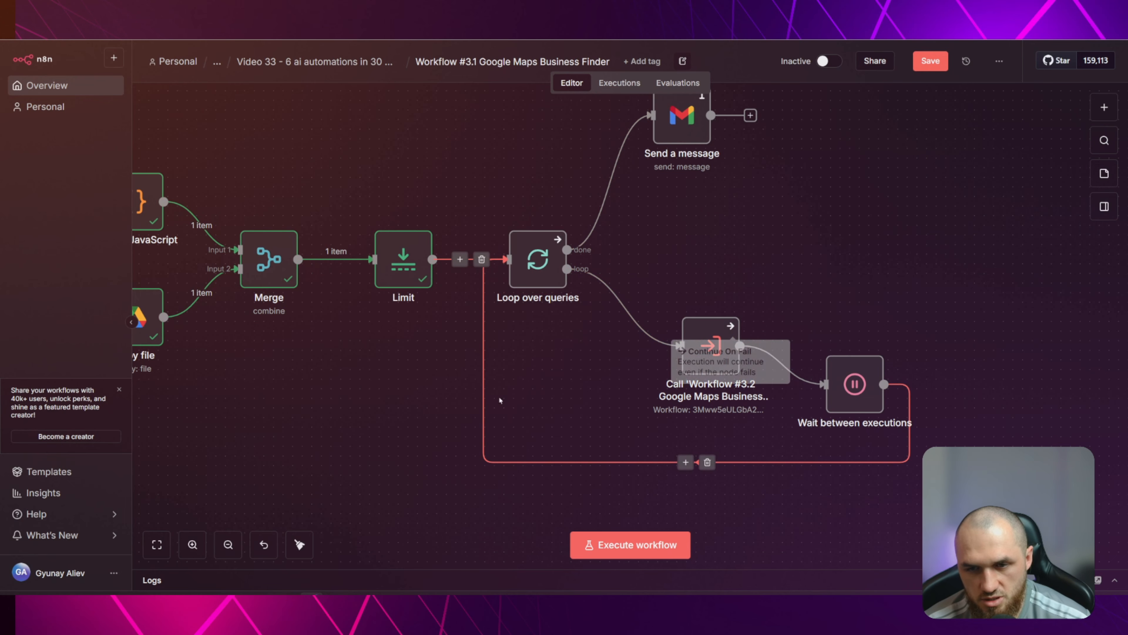
# Run the Loop over queries node and examine the query and id in its Loop Branch output
pyautogui.click(513, 216)
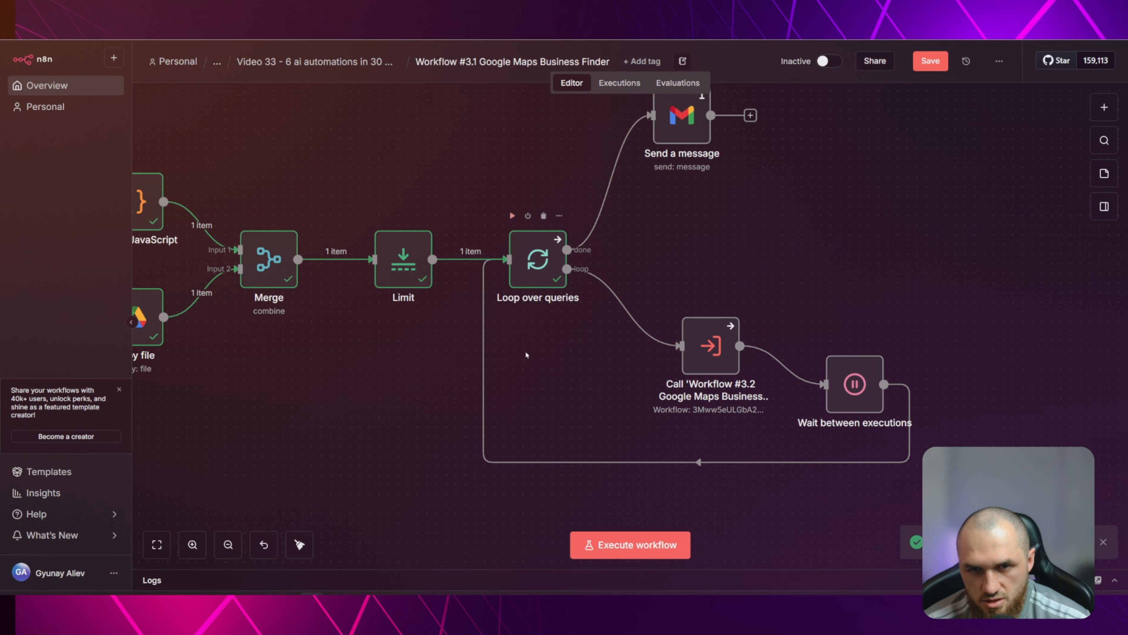
pyautogui.doubleClick(536, 268)
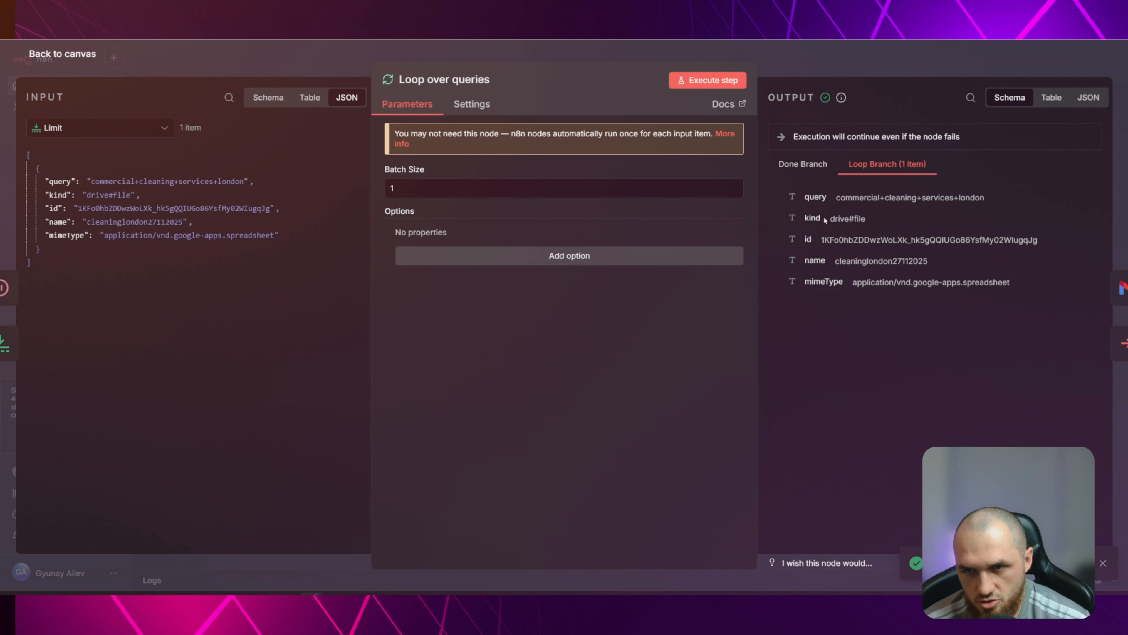
pyautogui.moveTo(818, 240); pyautogui.dragTo(1055, 236)
pyautogui.click(1052, 233)
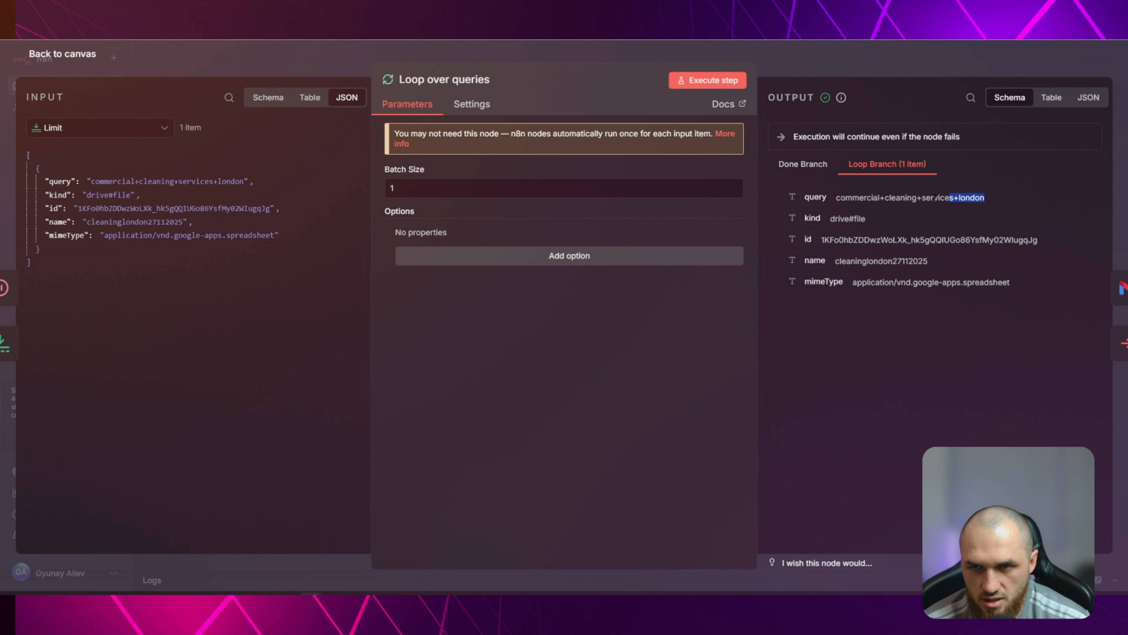
pyautogui.moveTo(936, 198); pyautogui.dragTo(1073, 241)
pyautogui.click(1072, 241)
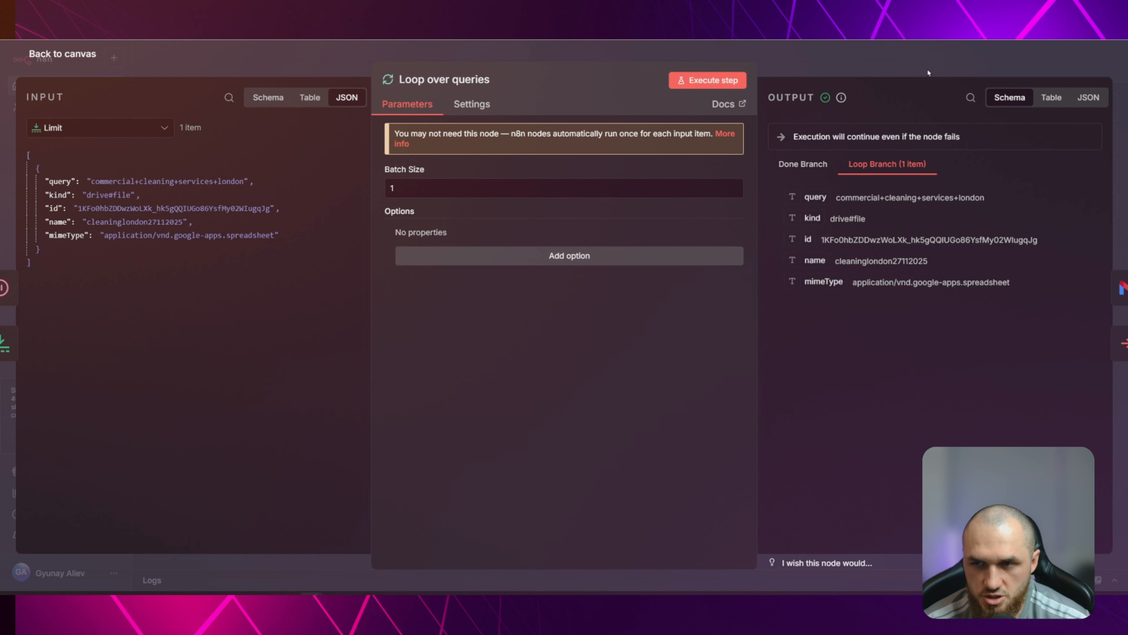
pyautogui.press('Escape')
# Survey the node chain of Workflow #3.2 Google Maps Business Finder SubWorkflows and return to the Workflow #3.1 canvas
pyautogui.click(320, 32)
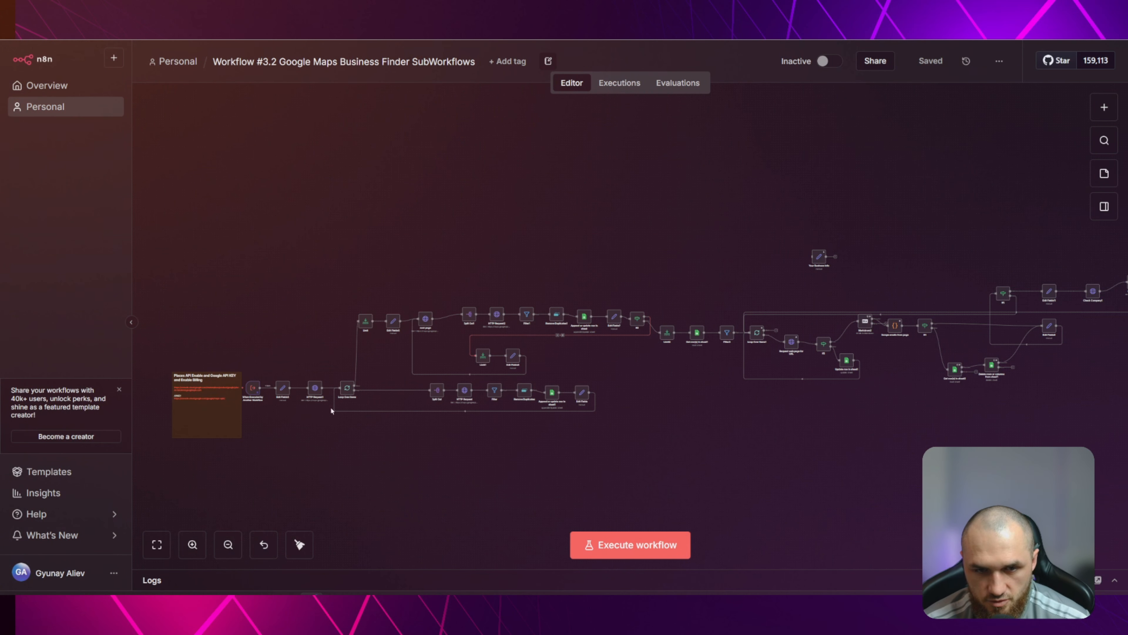
pyautogui.moveTo(710, 207); pyautogui.dragTo(506, 218)
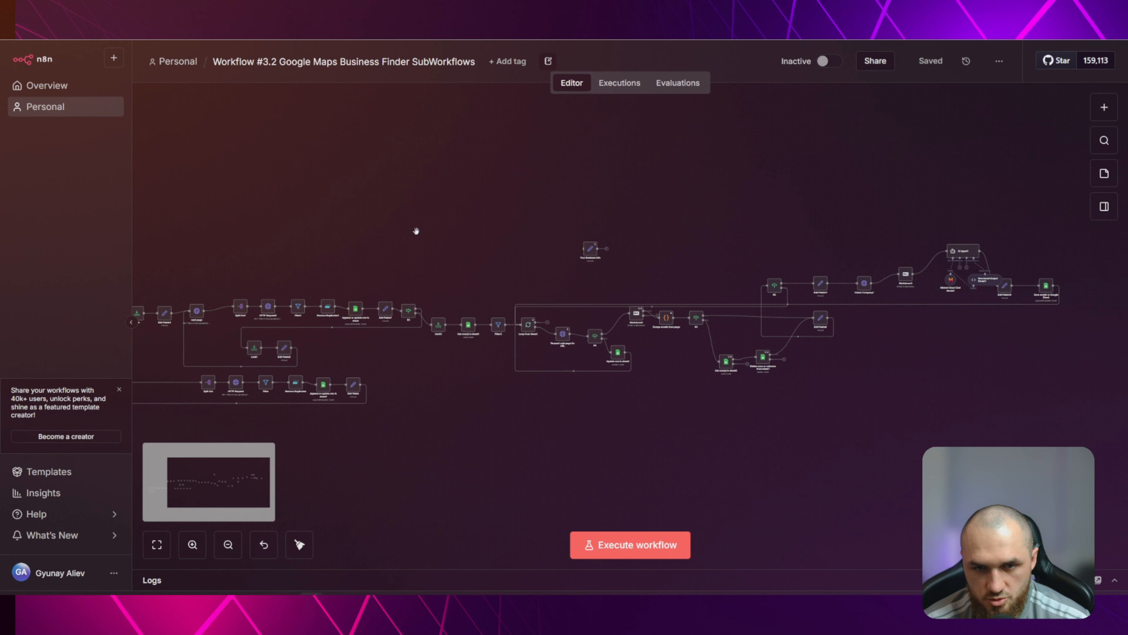
pyautogui.moveTo(372, 227); pyautogui.dragTo(554, 220)
pyautogui.click(213, 32)
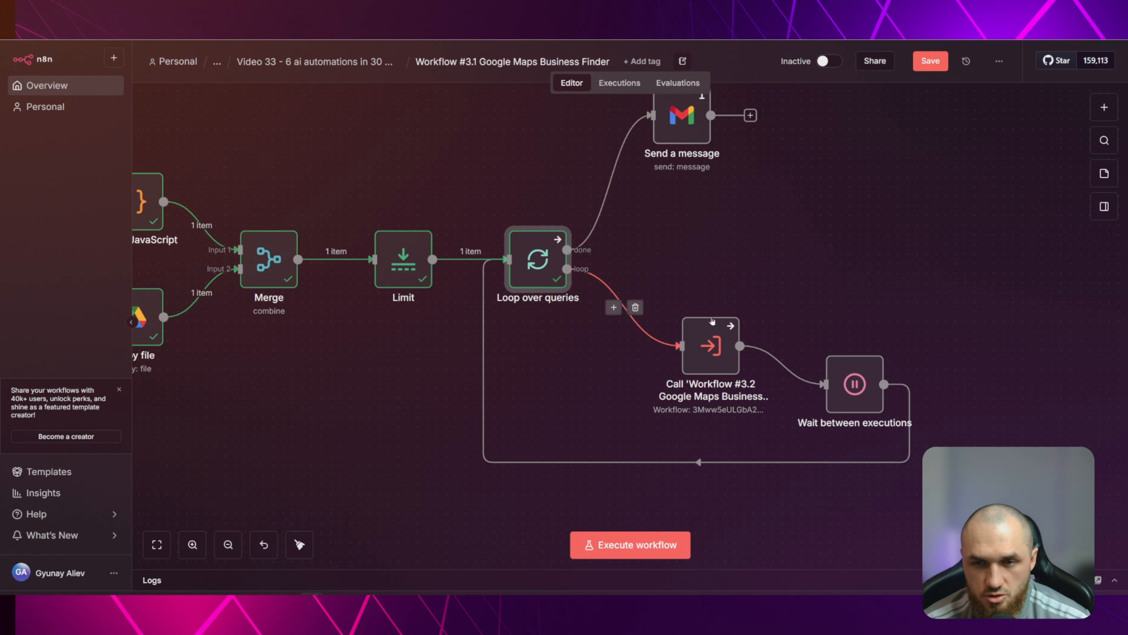
pyautogui.click(320, 32)
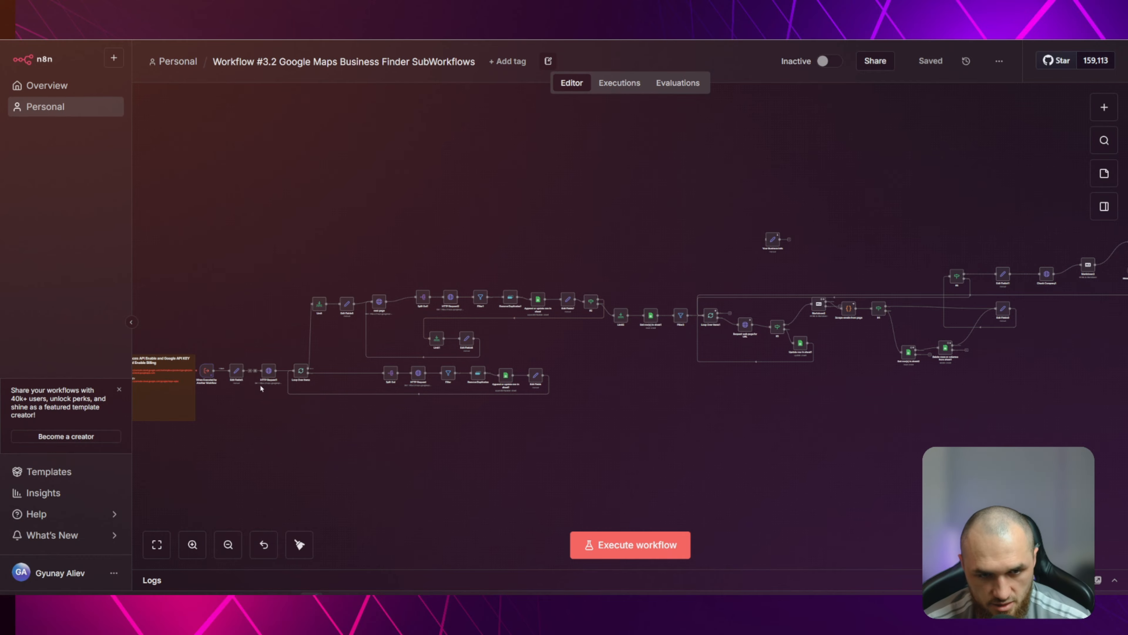
pyautogui.click(355, 27)
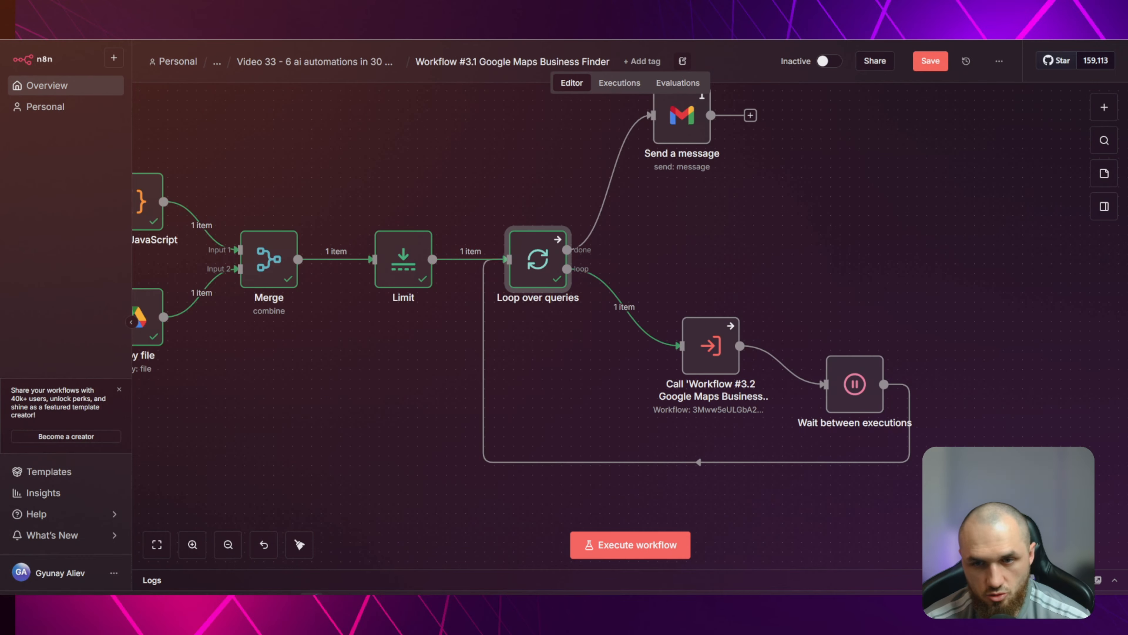
# Look up "exec" in the node library and review the source, workflow and inputs of the Call 'Workflow #3.2' node
pyautogui.click(783, 245)
pyautogui.doubleClick(705, 350)
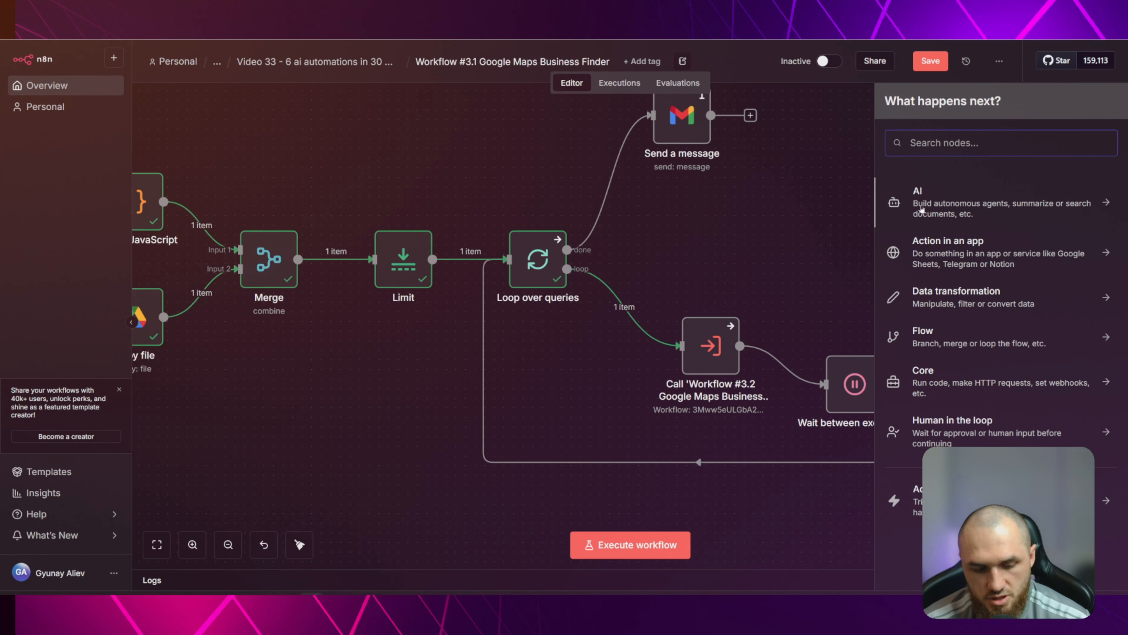
pyautogui.write('exec')
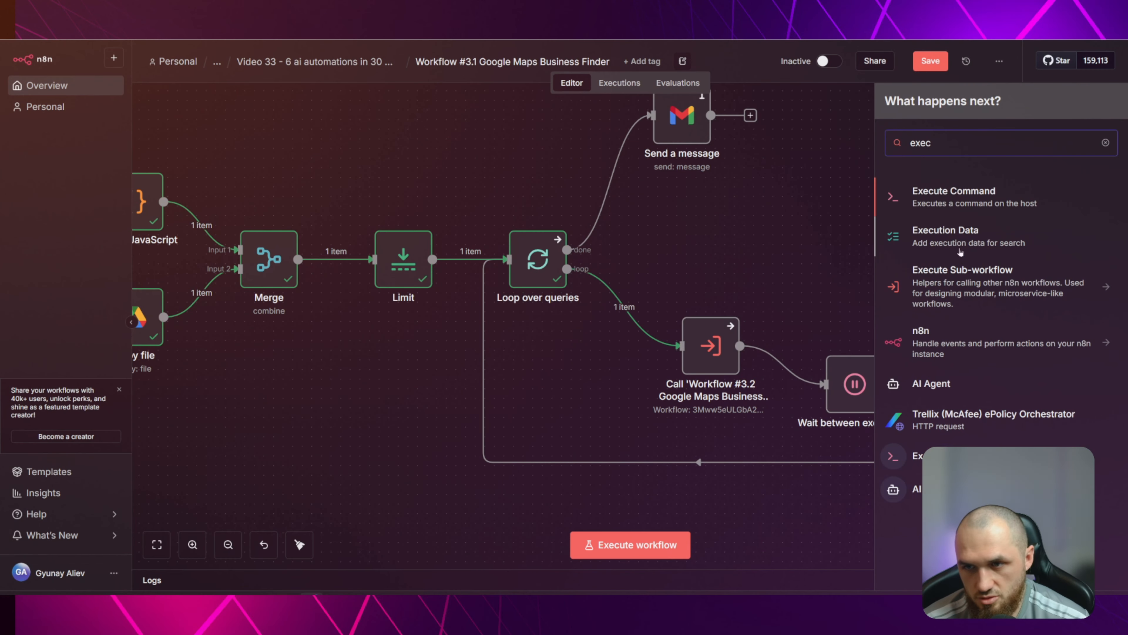
pyautogui.click(952, 284)
pyautogui.click(715, 351)
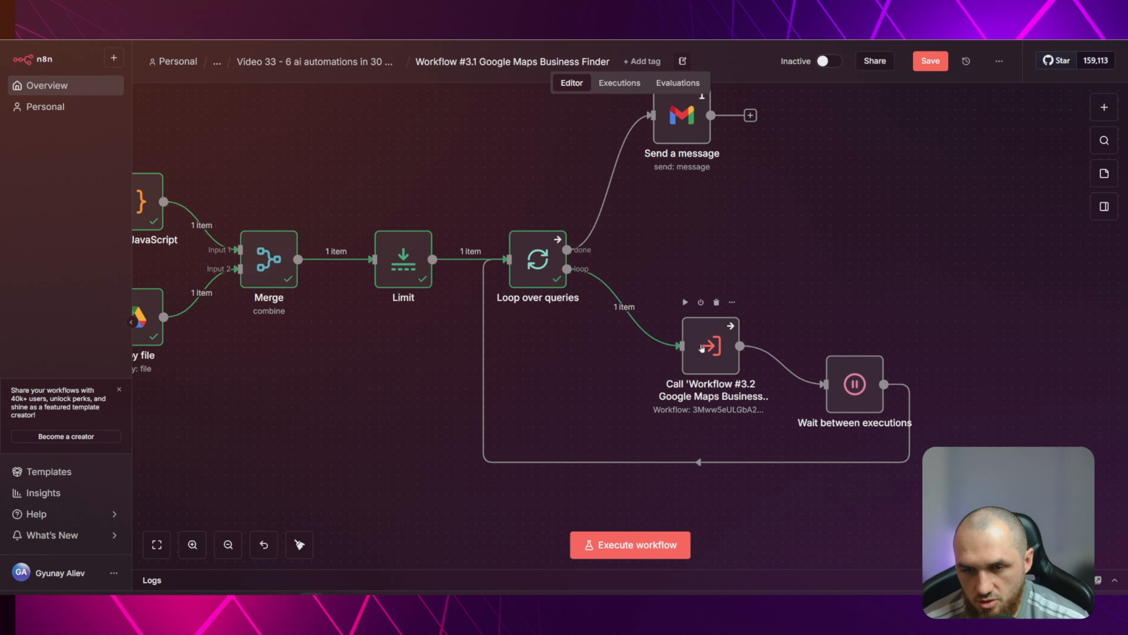
pyautogui.doubleClick(702, 348)
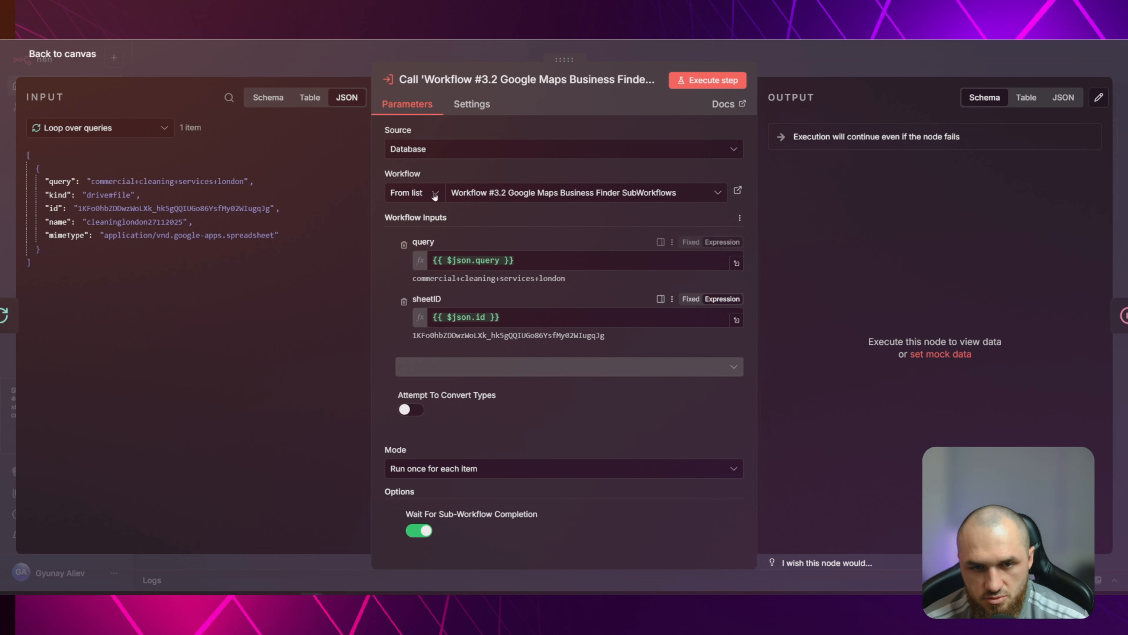
pyautogui.press('Escape')
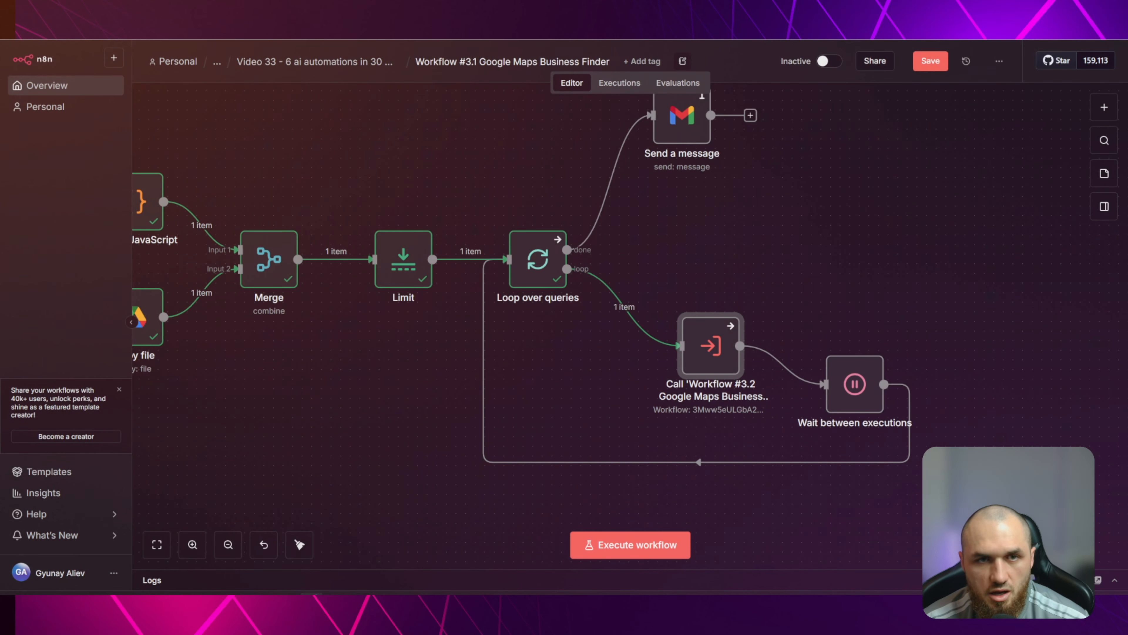
# Review the input schema of Workflow #3.2's When Executed by Another Workflow trigger, adding an extra field and removing it again
pyautogui.hotkey('ctrl', 'Tab')
pyautogui.scroll(7, 257, 315)
pyautogui.moveTo(231, 393); pyautogui.dragTo(682, 230)
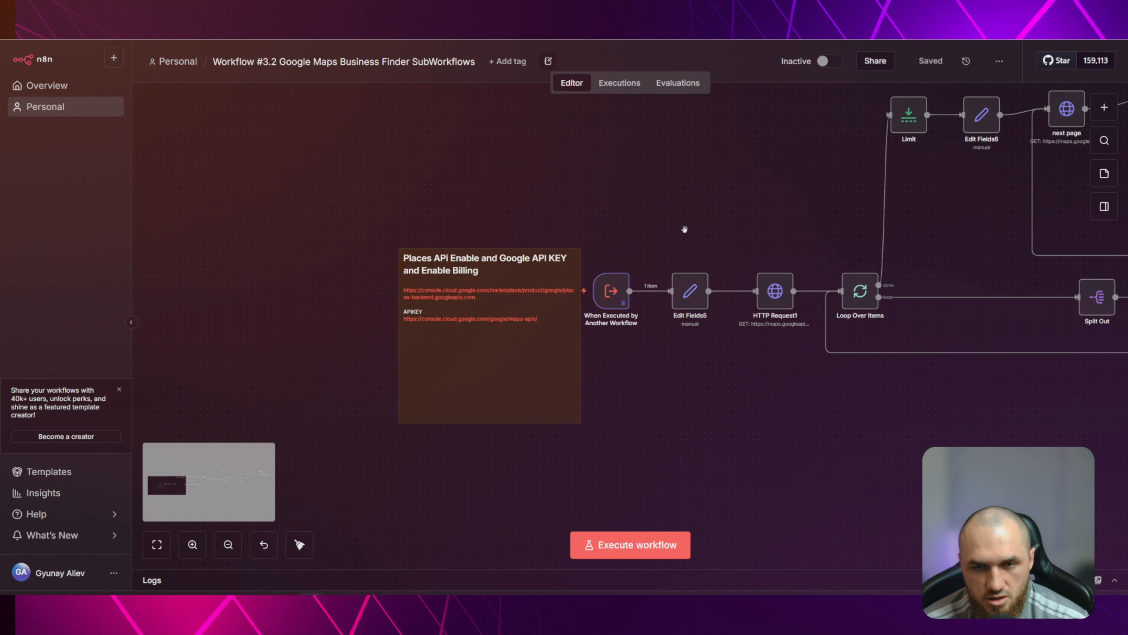
pyautogui.scroll(7, 684, 228)
pyautogui.moveTo(540, 268); pyautogui.dragTo(691, 140)
pyautogui.scroll(-1, 806, 138)
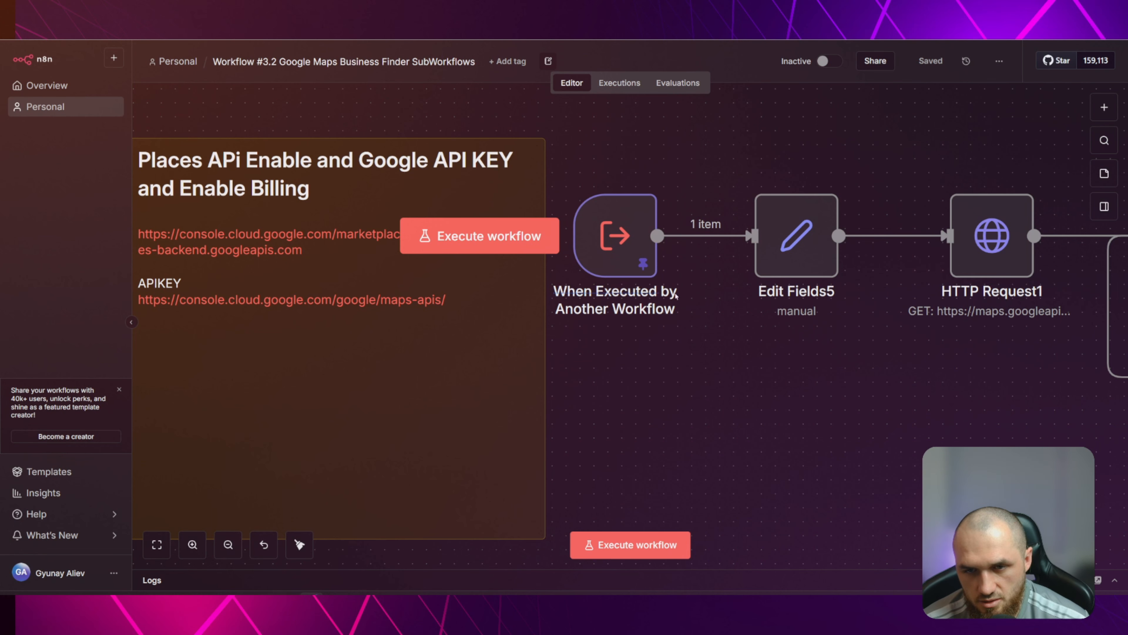
pyautogui.doubleClick(617, 240)
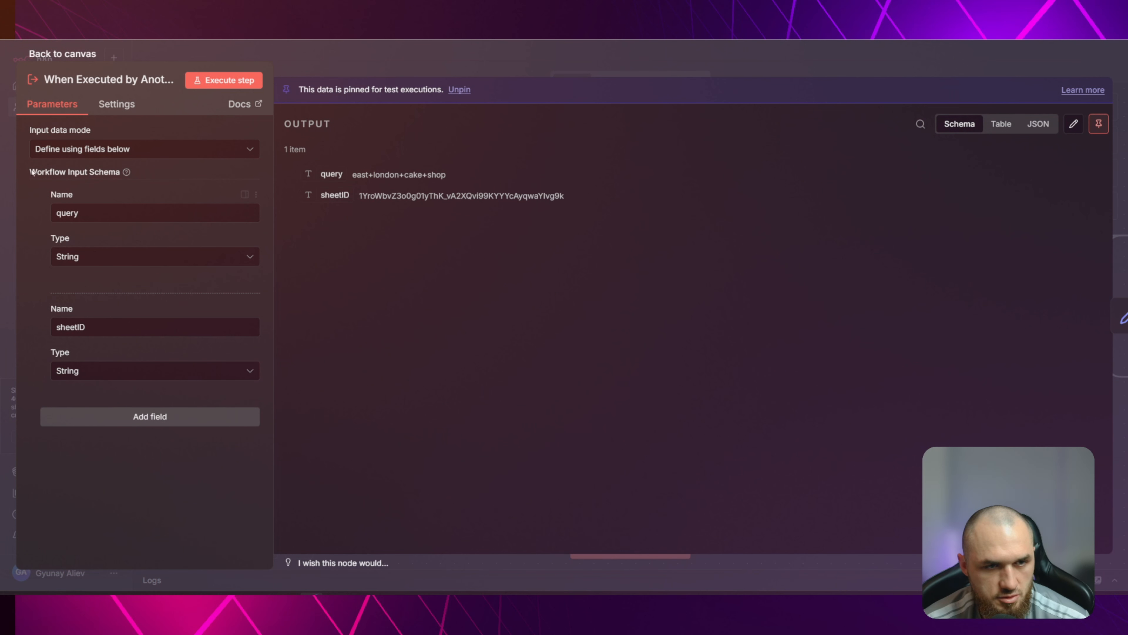
pyautogui.click(140, 417)
pyautogui.click(45, 440)
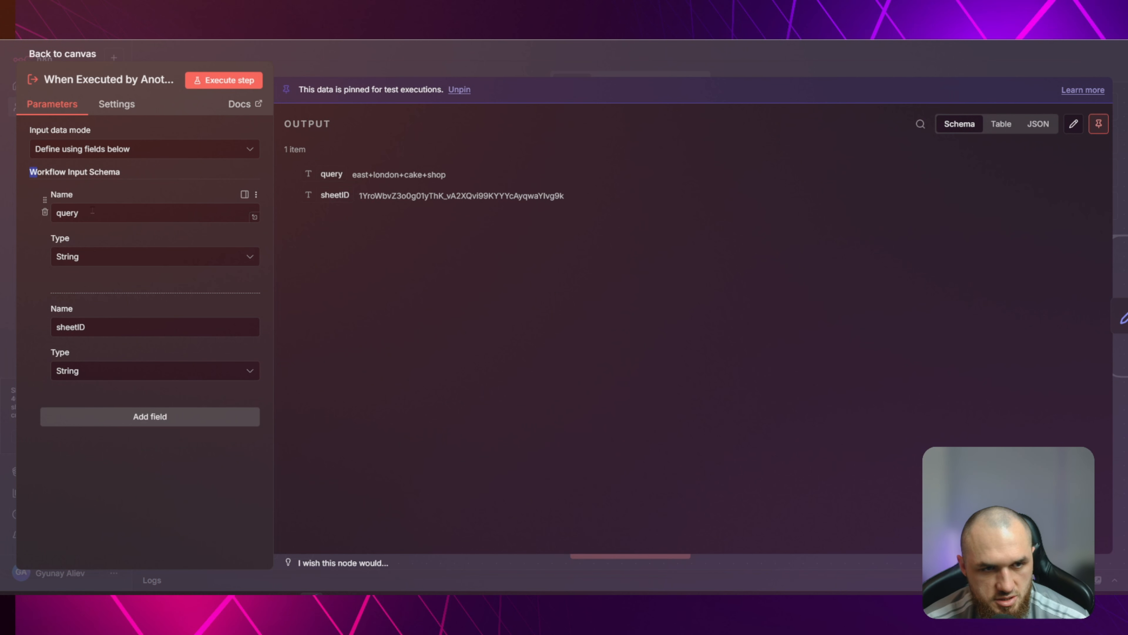
# Examine the trigger's pinned query and sheetID test data, and return to Workflow #3.1
pyautogui.click(92, 259)
pyautogui.moveTo(350, 176); pyautogui.dragTo(446, 176)
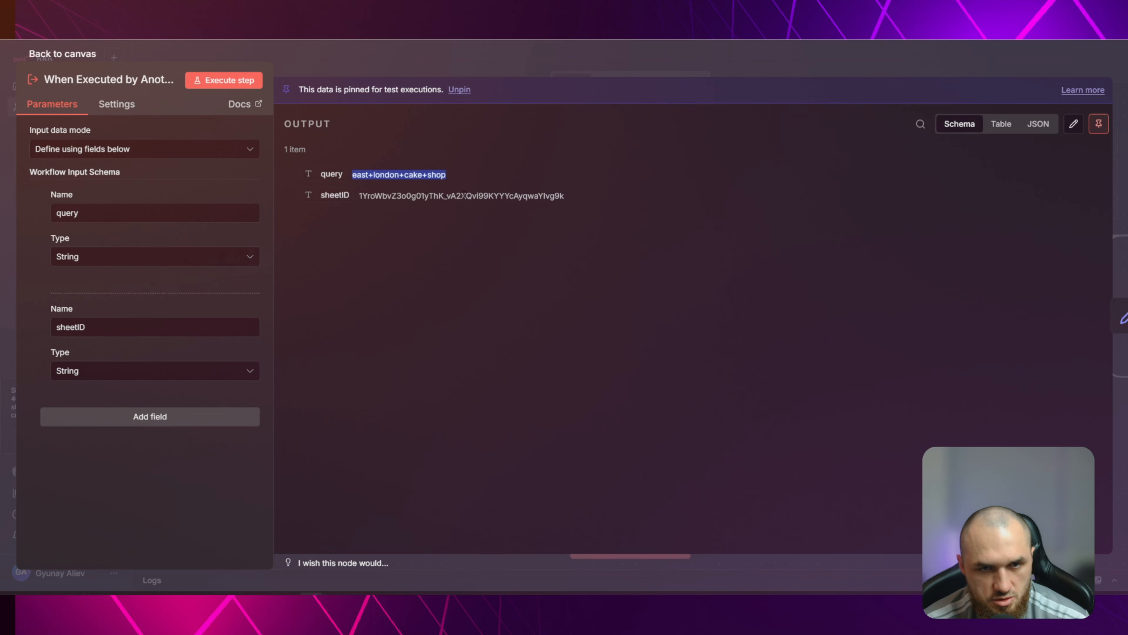
pyautogui.click(382, 217)
pyautogui.moveTo(359, 196); pyautogui.dragTo(618, 192)
pyautogui.click(618, 192)
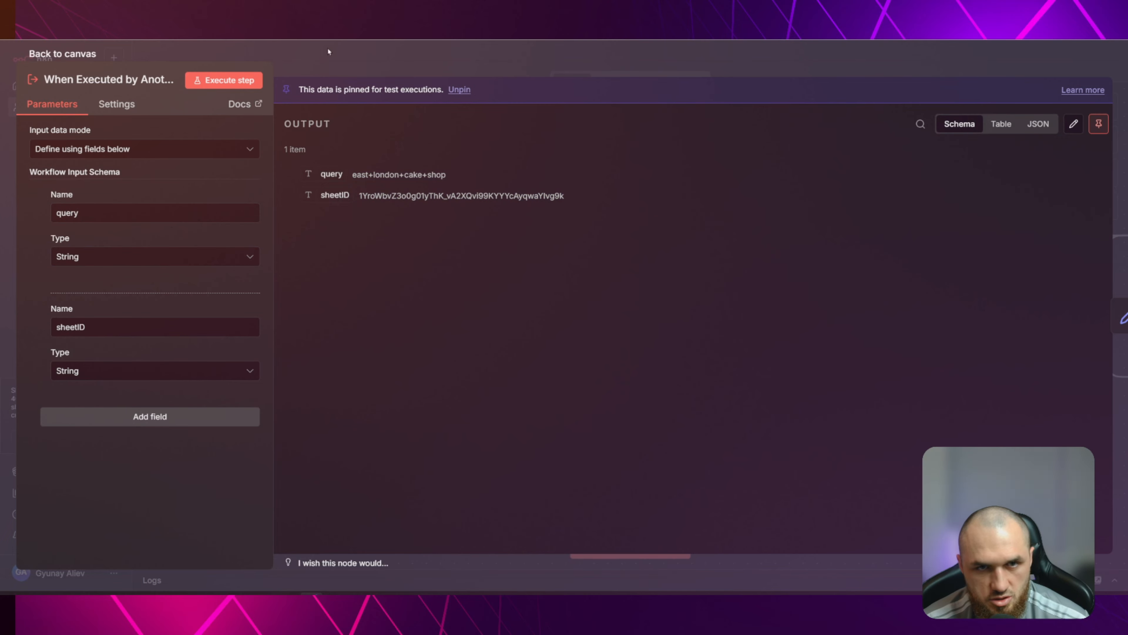
pyautogui.click(328, 52)
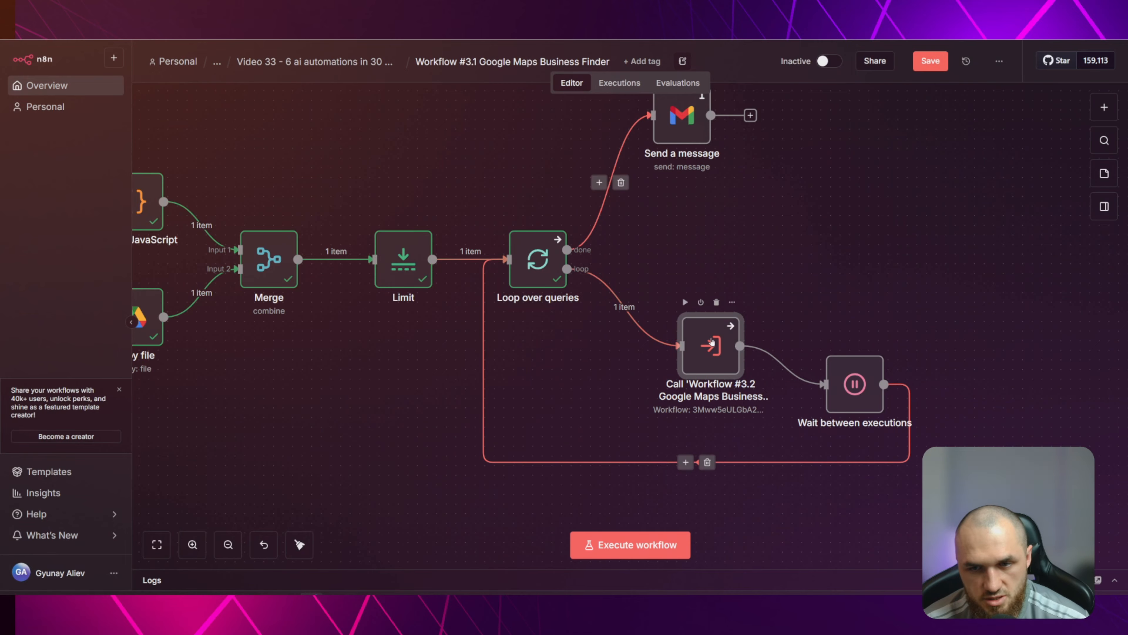
# Check the query and sheetID expressions passed as workflow inputs in the Call 'Workflow #3.2' node
pyautogui.doubleClick(712, 341)
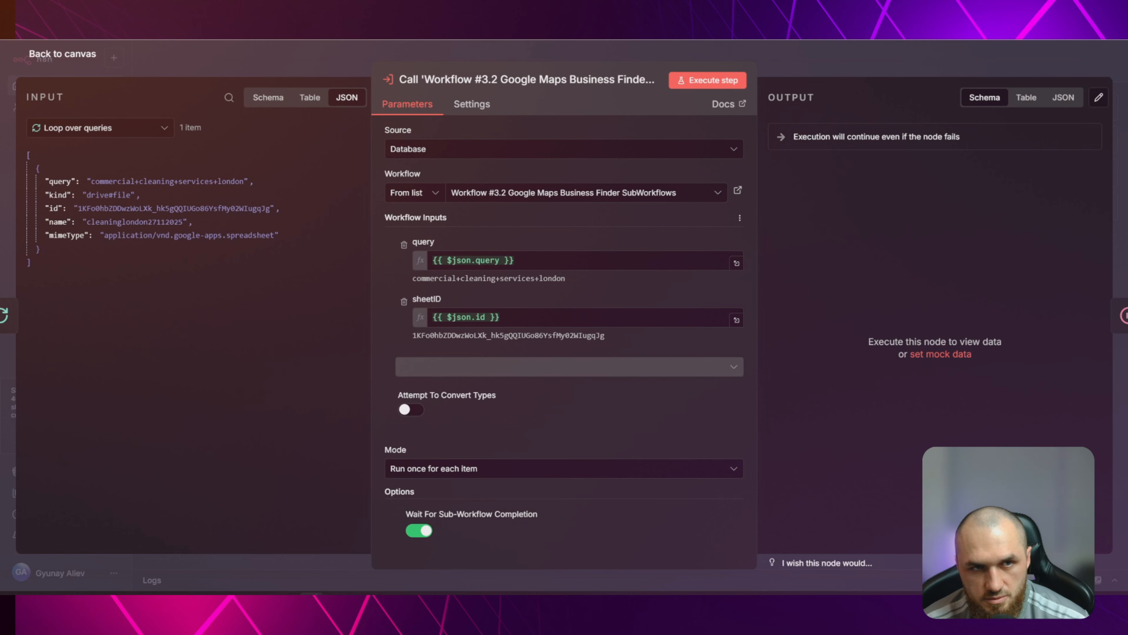
pyautogui.moveTo(540, 262); pyautogui.dragTo(420, 261)
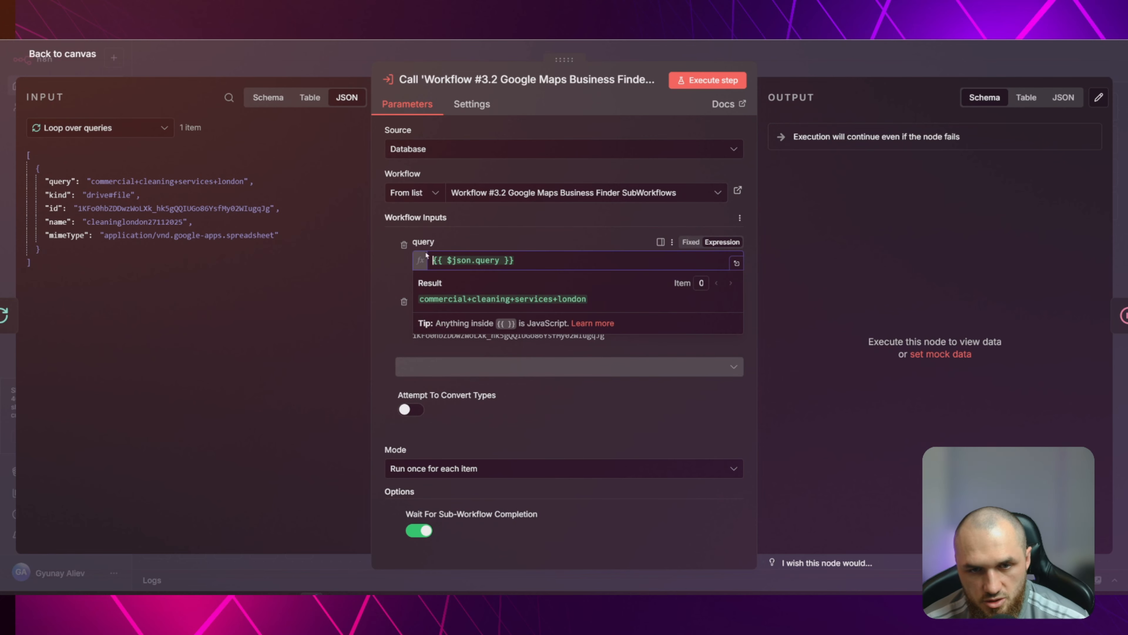
pyautogui.click(564, 247)
pyautogui.moveTo(533, 318); pyautogui.dragTo(409, 318)
pyautogui.click(513, 305)
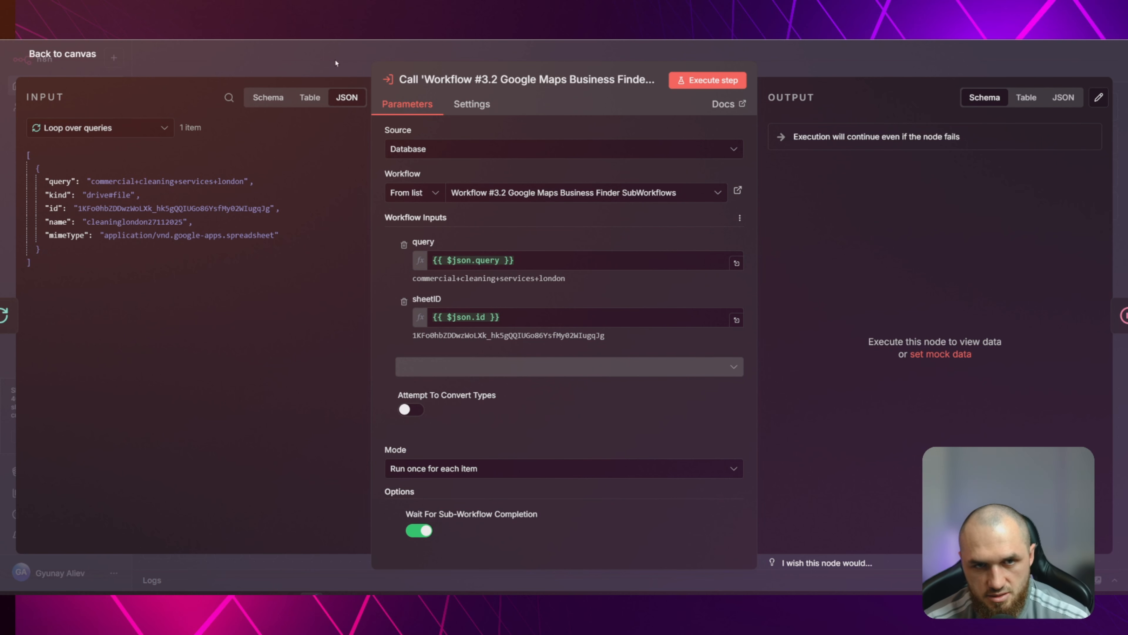
pyautogui.press('Escape')
# View the first nodes after the trigger in Workflow #3.2, through Loop Over Items, and return to Workflow #3.1
pyautogui.hotkey('ctrl', 'Tab')
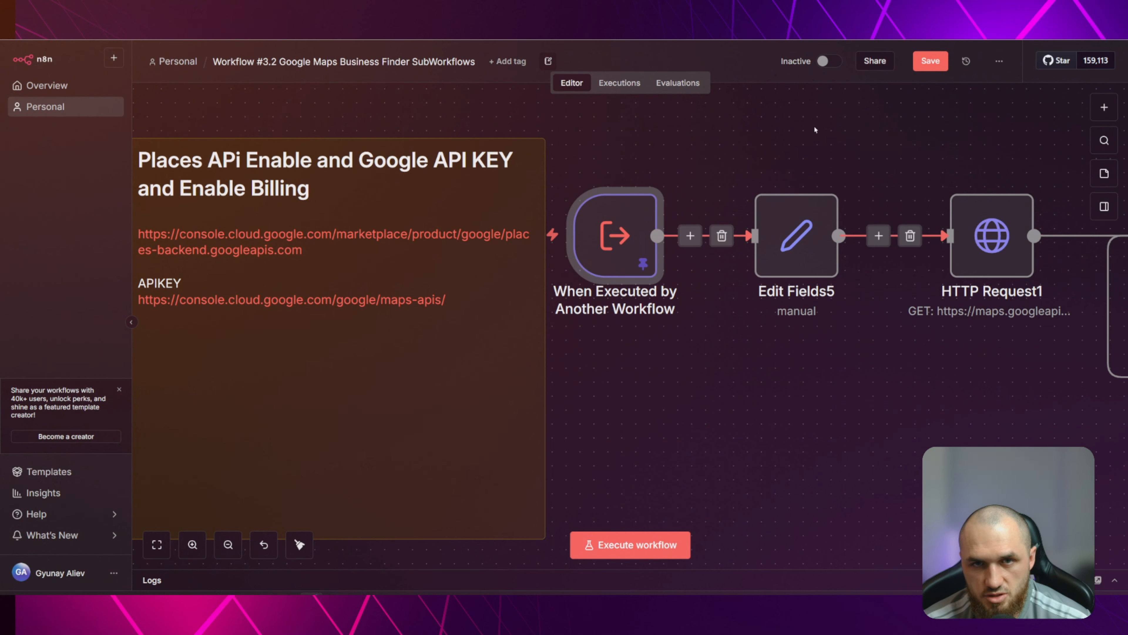
pyautogui.hscroll(1, 864, 149)
pyautogui.moveTo(865, 149); pyautogui.dragTo(642, 218)
pyautogui.scroll(-2, 673, 178)
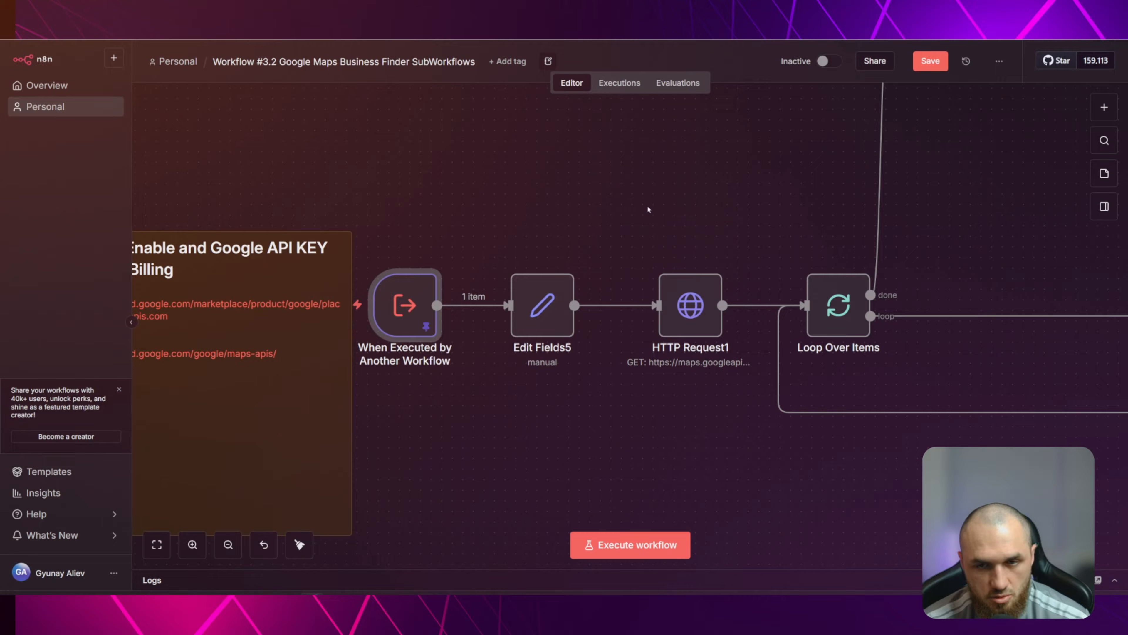
pyautogui.click(426, 10)
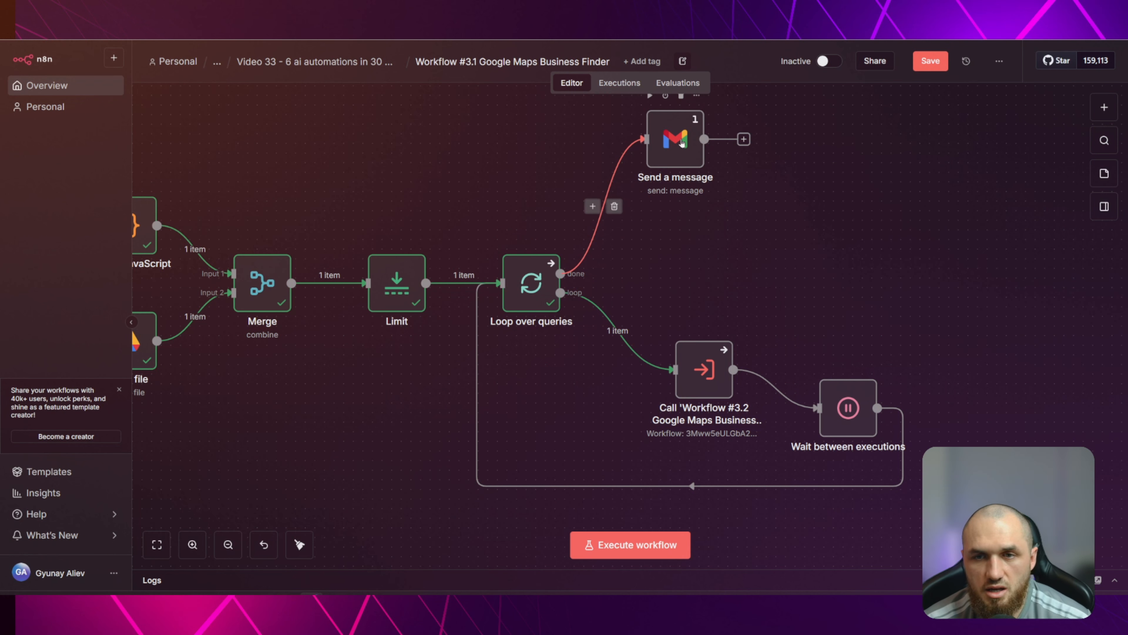
# Look up "gmail" in the node library and find its Send a message action
pyautogui.click(1104, 108)
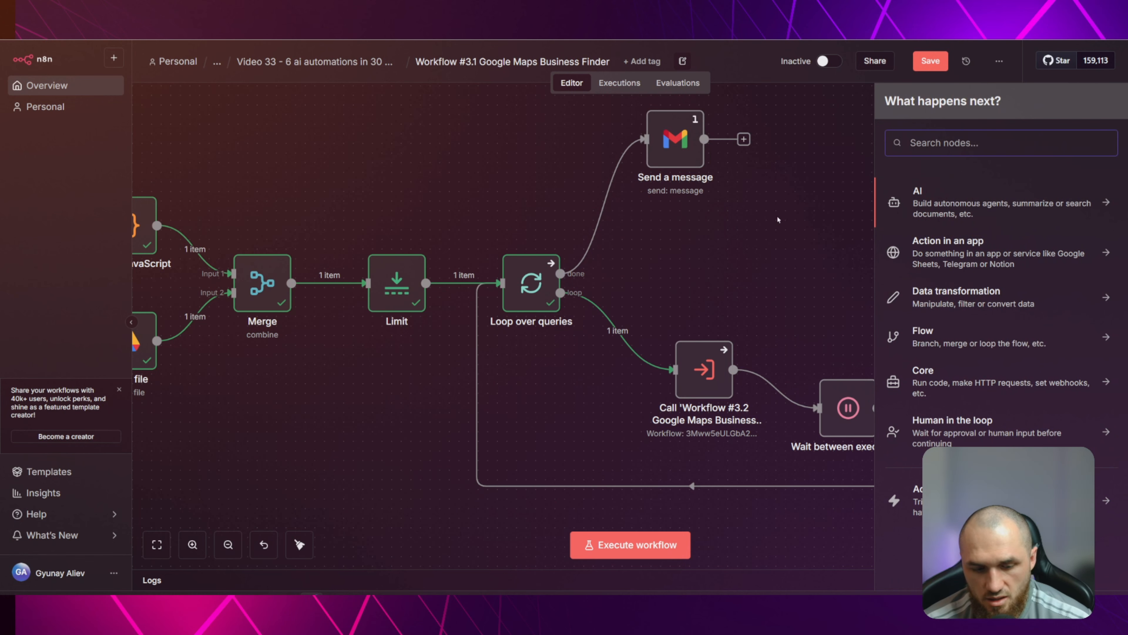
pyautogui.write('gmail')
pyautogui.press('Return')
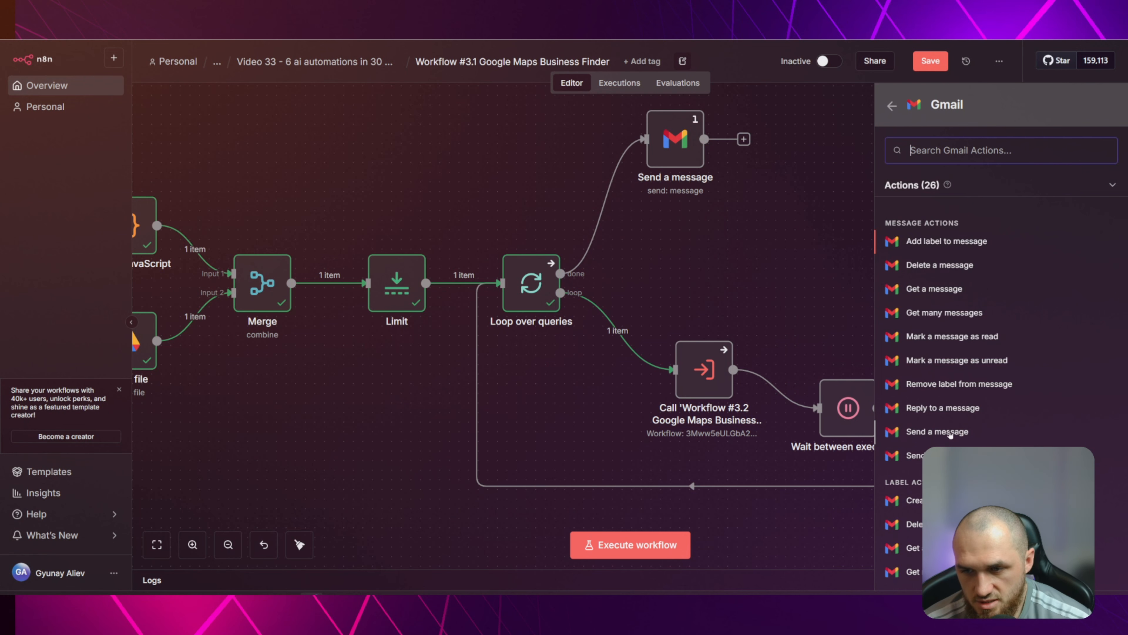
pyautogui.press('Escape')
# Review the recipient and the Subject text and expression in the Gmail Send a message node
pyautogui.doubleClick(675, 139)
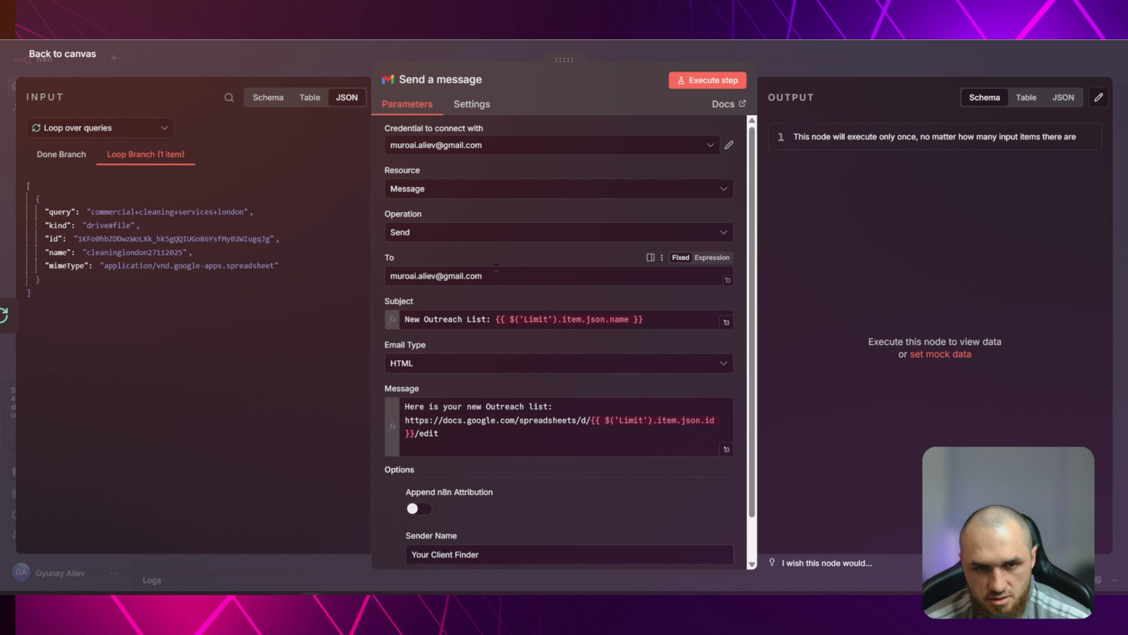
pyautogui.moveTo(488, 276); pyautogui.dragTo(354, 270)
pyautogui.click(419, 276)
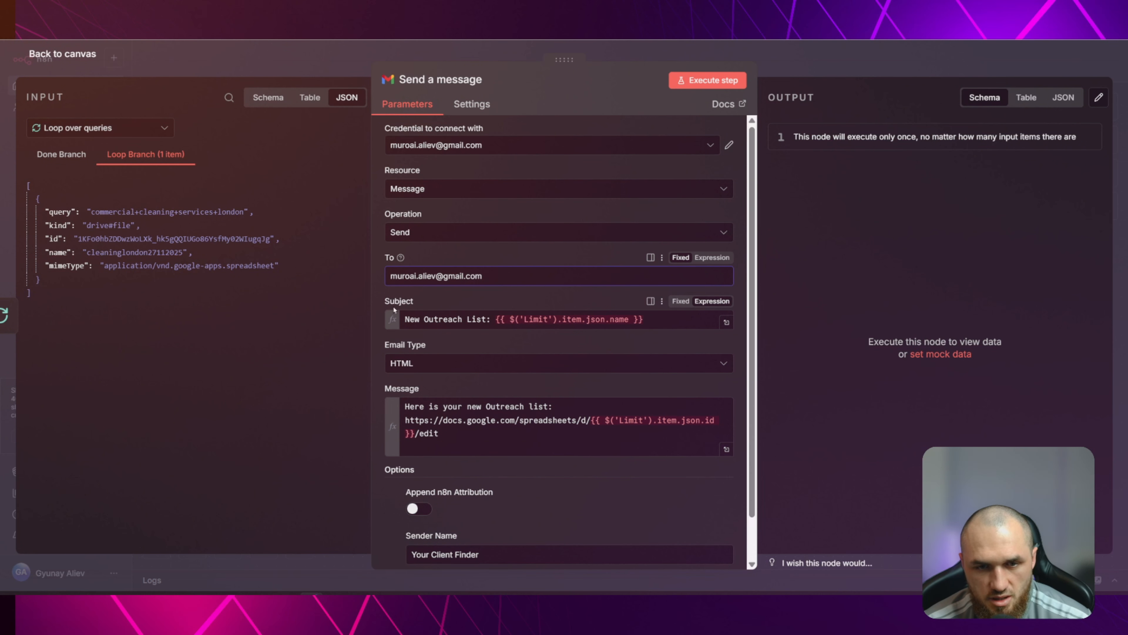
pyautogui.moveTo(404, 320); pyautogui.dragTo(488, 319)
pyautogui.click(515, 319)
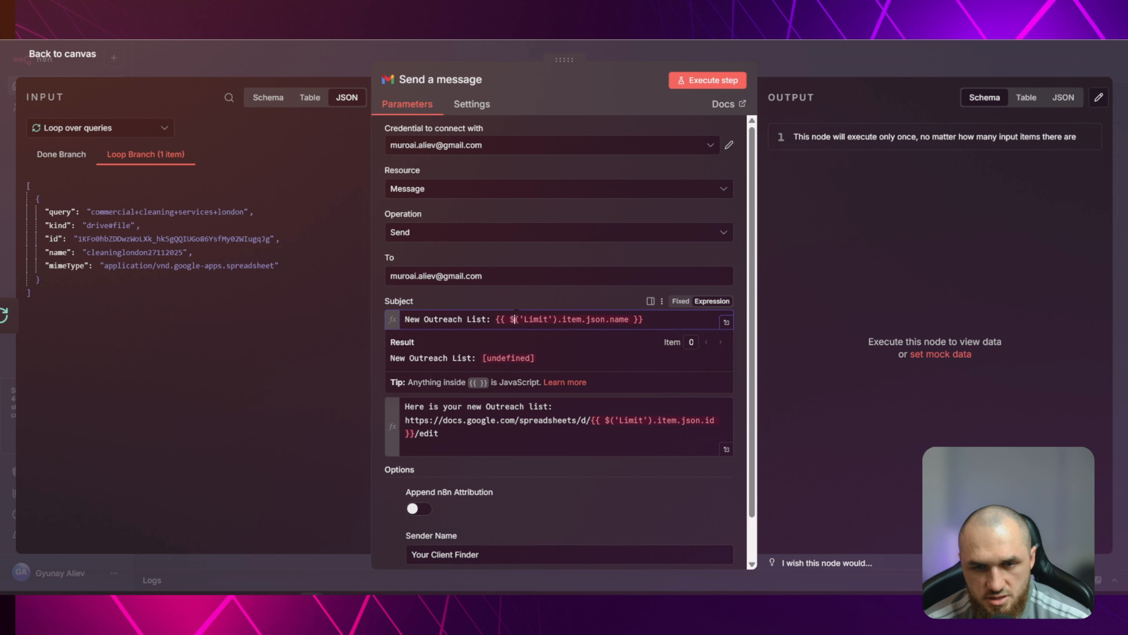
pyautogui.moveTo(644, 319); pyautogui.dragTo(495, 319)
# Show the Limit node's fields as input in Schema view and compare its name field with the Subject expression
pyautogui.click(100, 128)
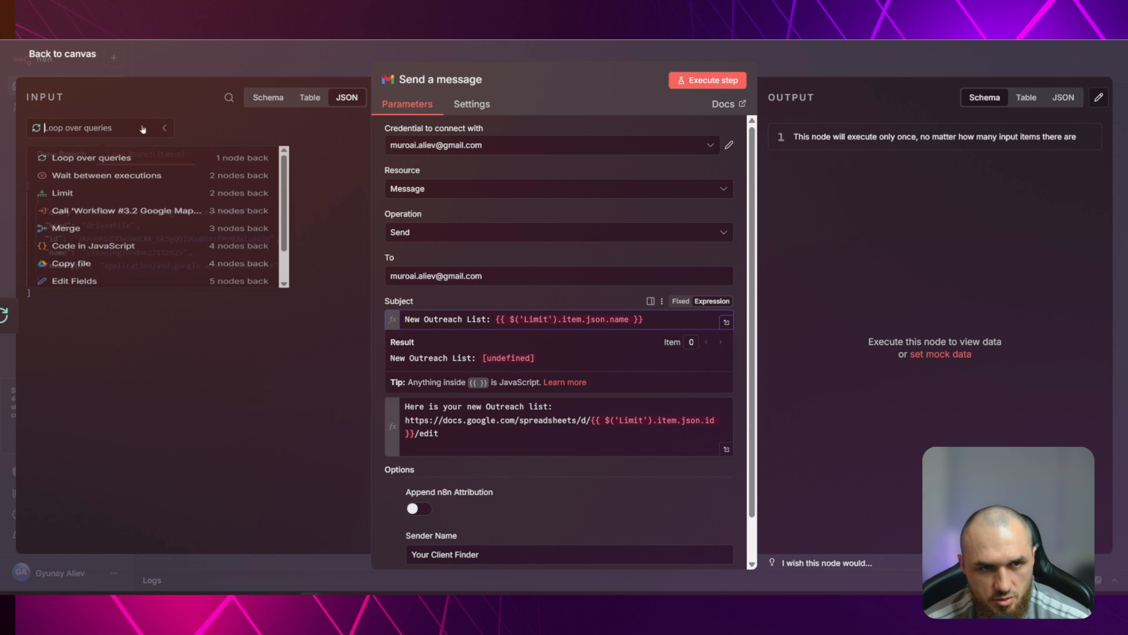
pyautogui.click(73, 205)
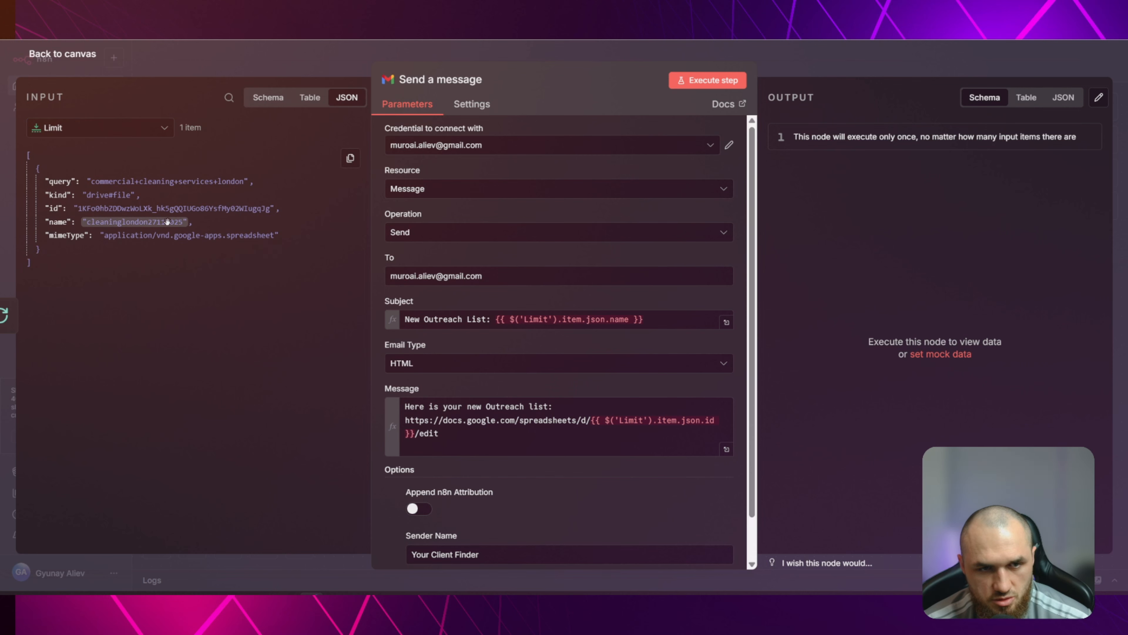
pyautogui.click(268, 97)
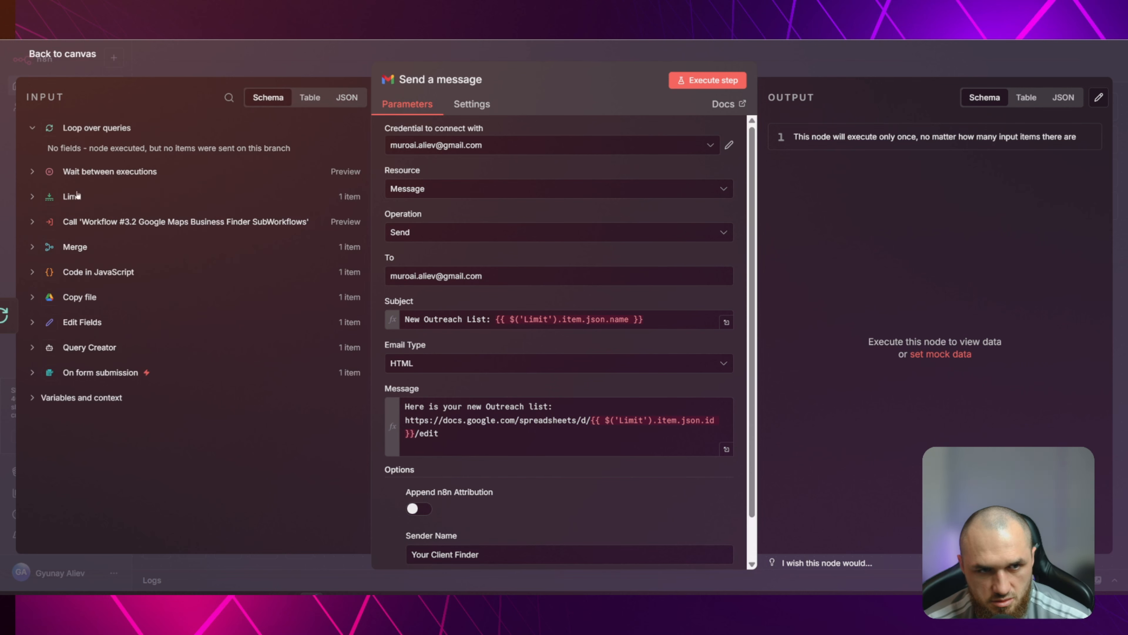
pyautogui.click(77, 195)
pyautogui.moveTo(647, 319); pyautogui.dragTo(495, 319)
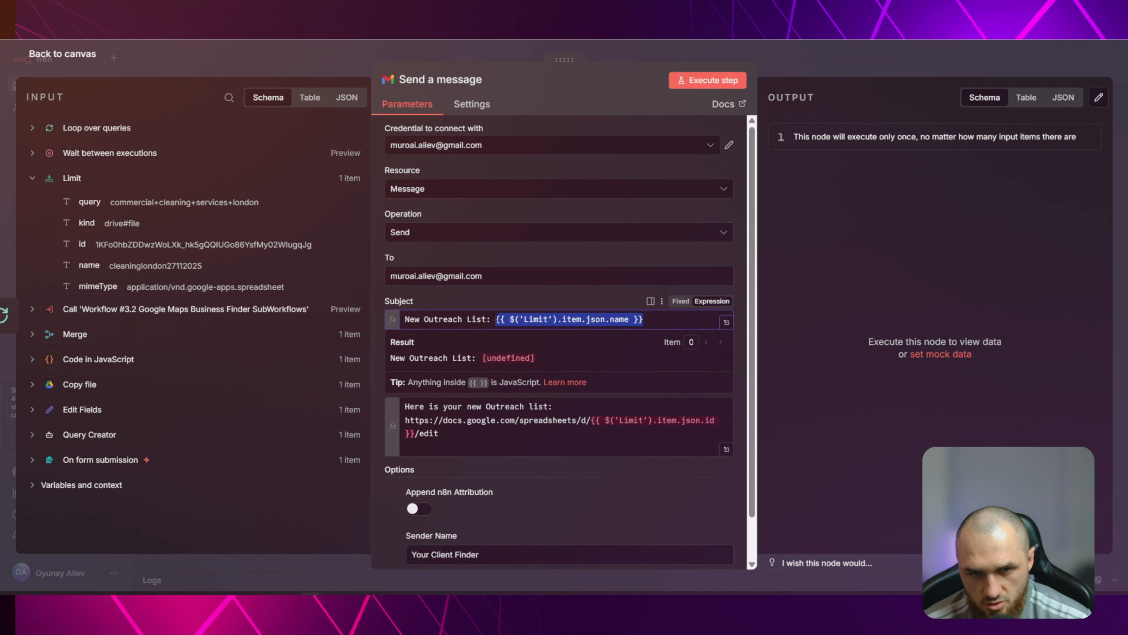
pyautogui.click(509, 304)
# Examine the email's Message text, its Google Sheets base link and the inserted Limit id expression
pyautogui.scroll(-2, 488, 303)
pyautogui.click(436, 361)
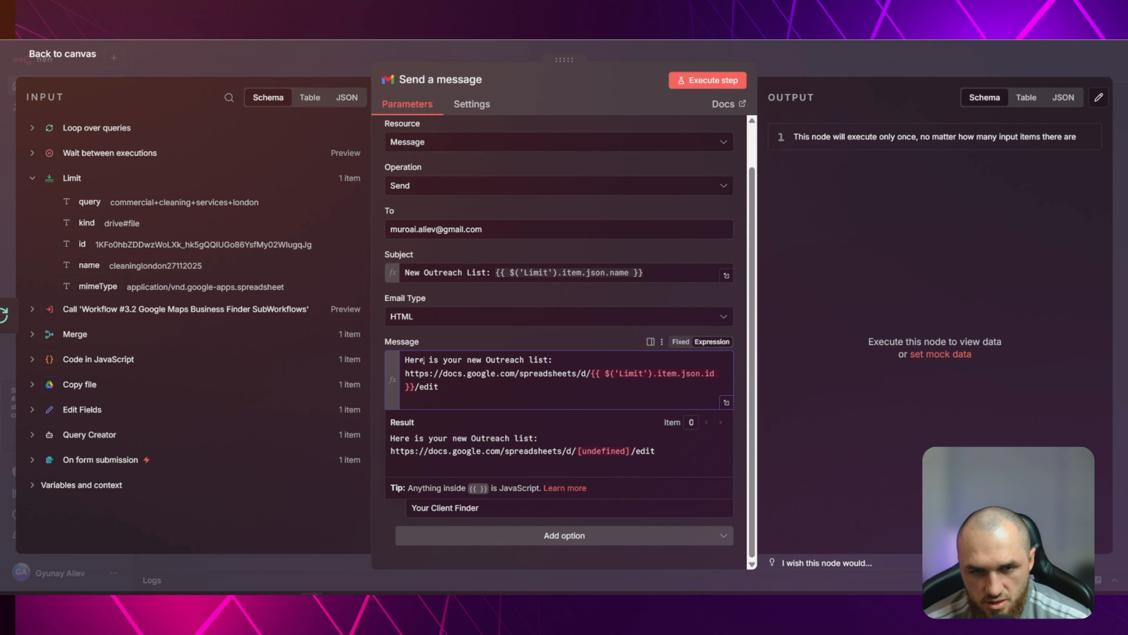
pyautogui.click(684, 346)
pyautogui.moveTo(405, 360); pyautogui.dragTo(558, 360)
pyautogui.click(475, 374)
pyautogui.moveTo(405, 373); pyautogui.dragTo(586, 373)
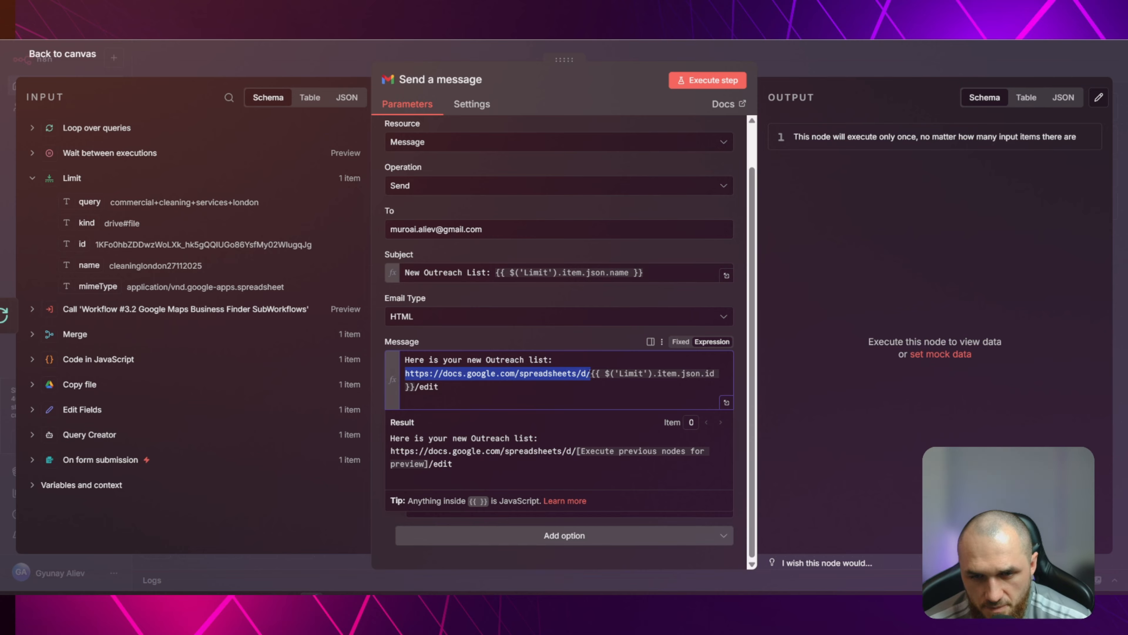
pyautogui.moveTo(591, 374); pyautogui.dragTo(410, 387)
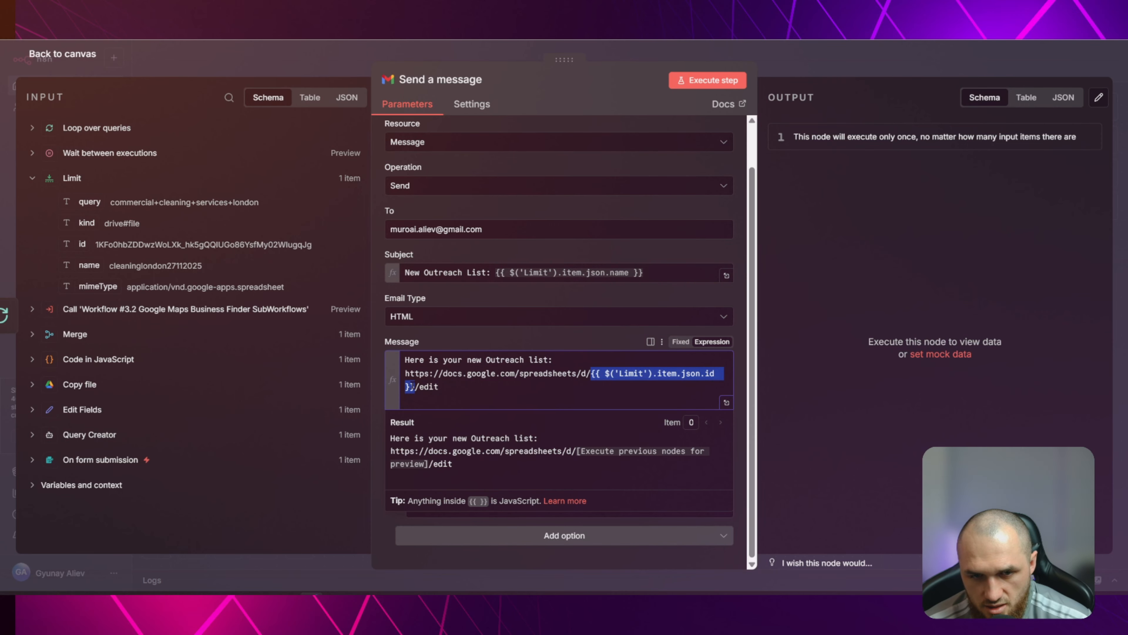
# Replace the id expression in the email's Message link with the Limit node's id field, keeping it between /d/ and /edit
pyautogui.click(591, 374)
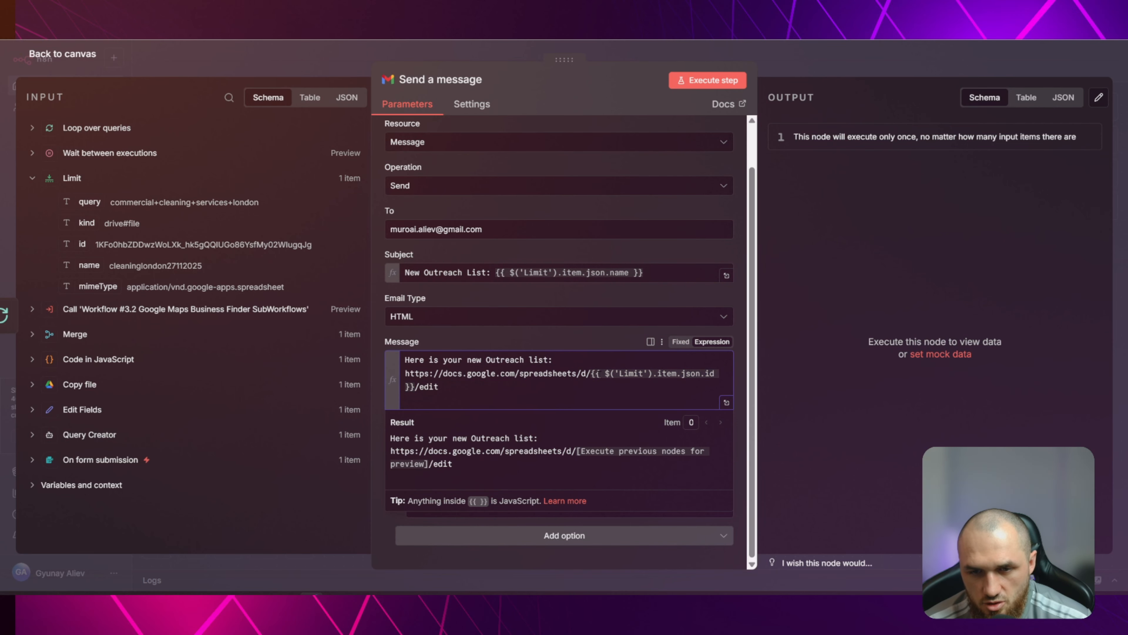
pyautogui.moveTo(591, 374); pyautogui.dragTo(416, 387)
pyautogui.press('BackSpace')
pyautogui.moveTo(82, 244); pyautogui.dragTo(593, 374)
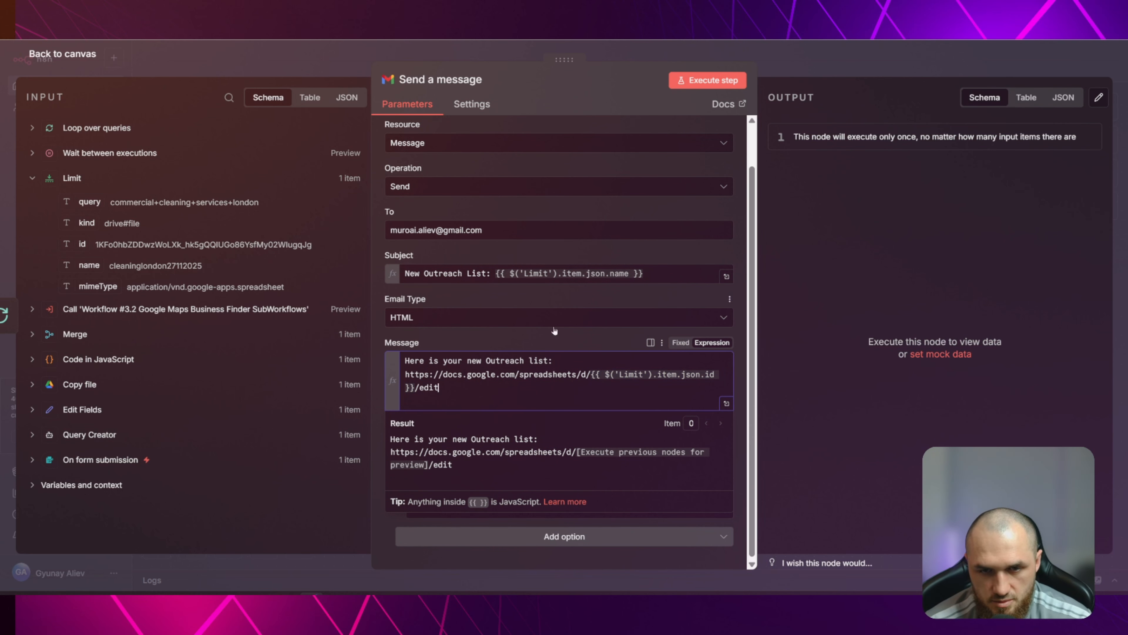
pyautogui.click(542, 340)
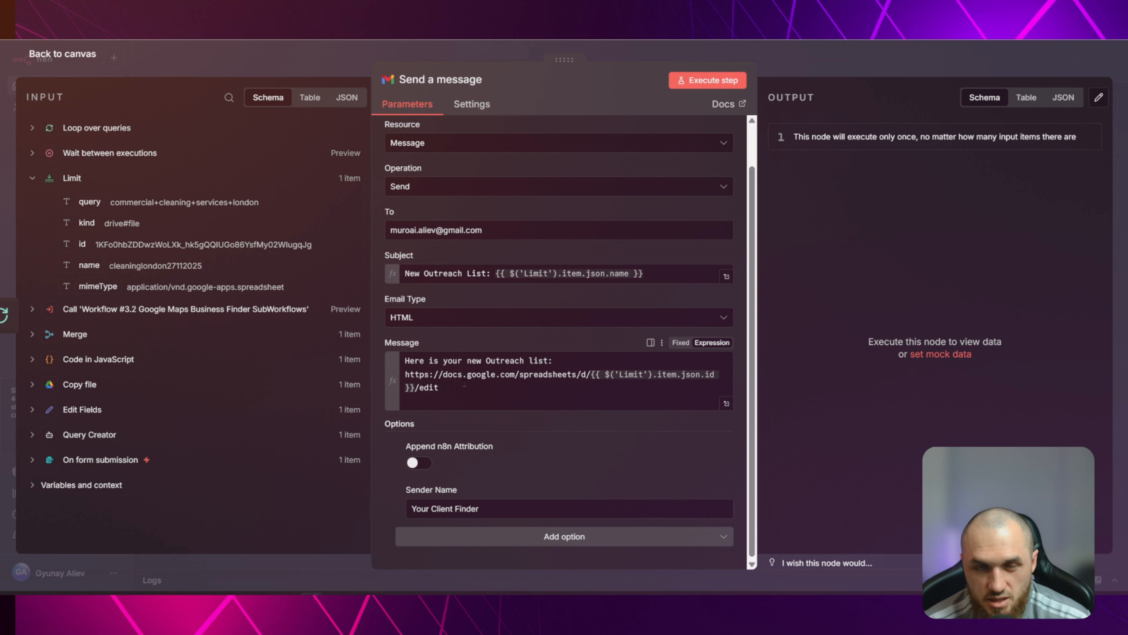
pyautogui.click(446, 389)
pyautogui.click(459, 338)
# Review the email's Append n8n Attribution and Sender Name options, and return to the workflow canvas
pyautogui.scroll(-1, 431, 387)
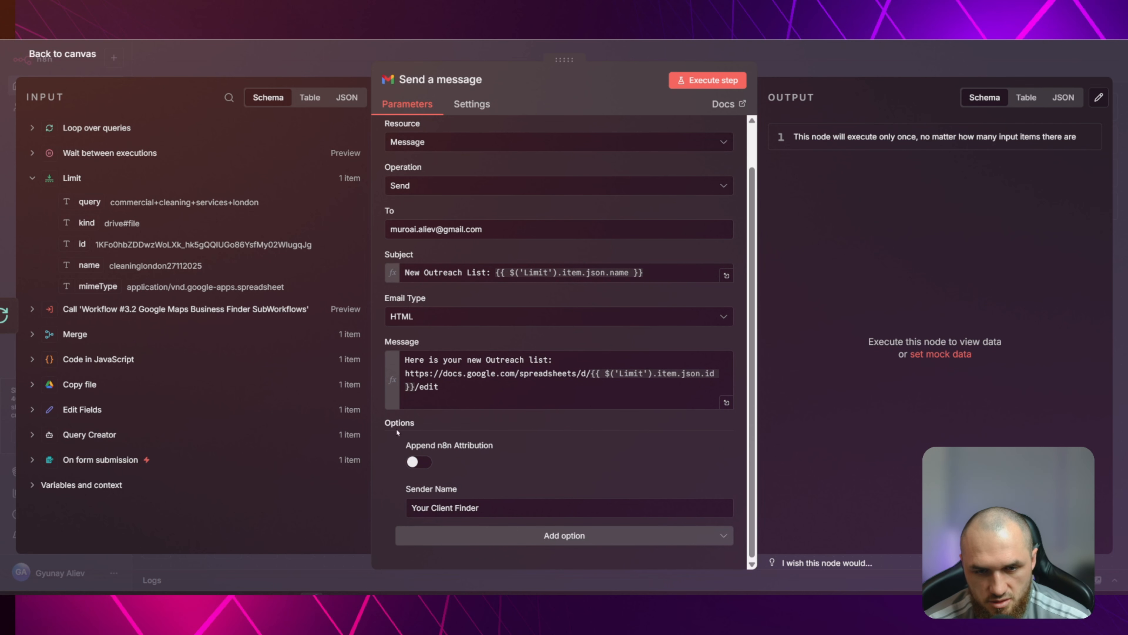
pyautogui.click(542, 542)
pyautogui.press('Escape')
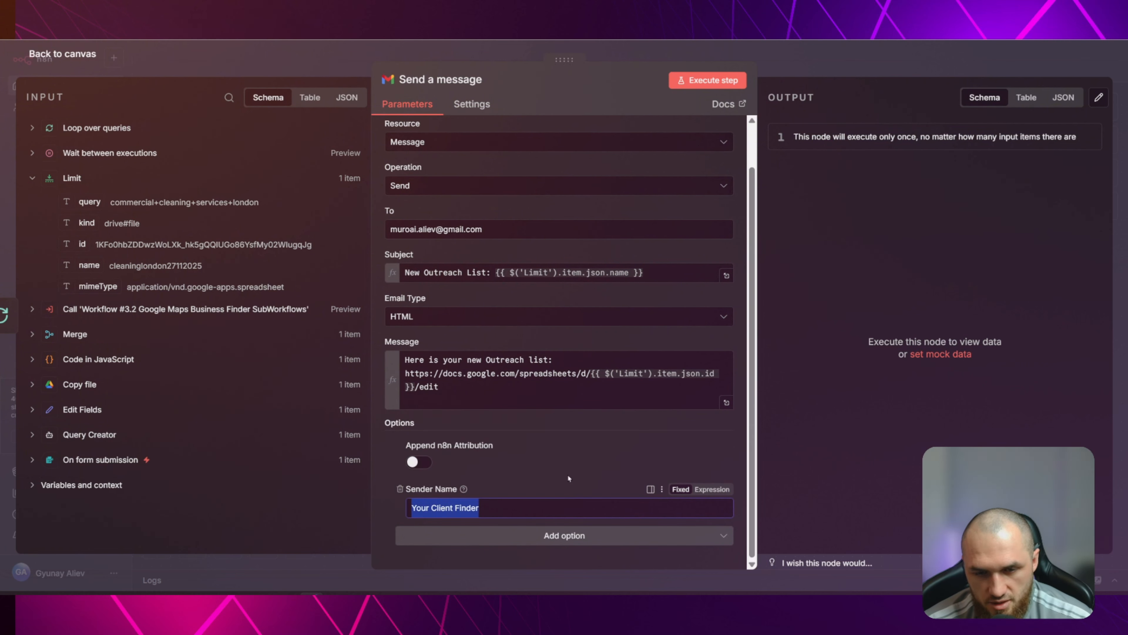
pyautogui.scroll(2, 573, 468)
pyautogui.press('Escape')
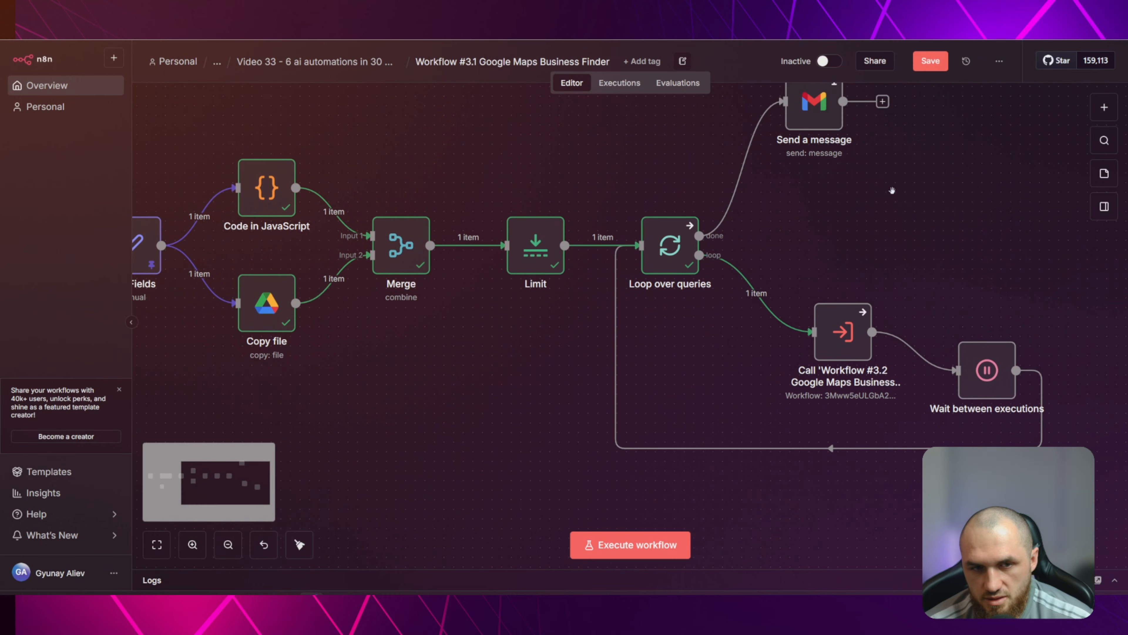
pyautogui.press('1')
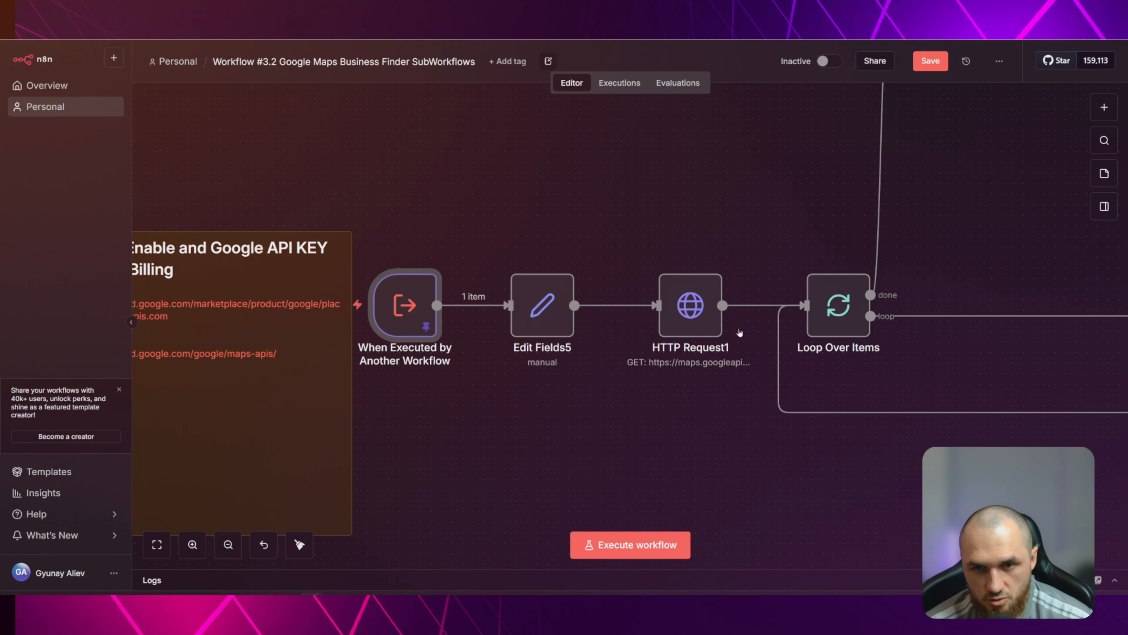
# Examine the Limit node's Max Items expression, which takes LimitSearches from the form submission, and its Keep option
pyautogui.press('1')
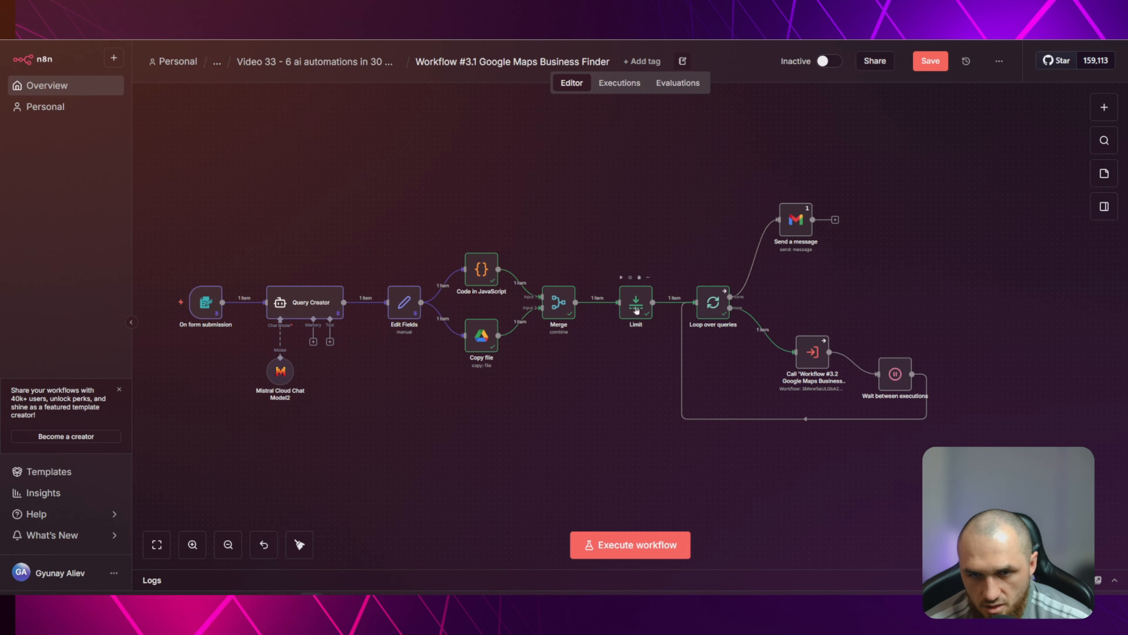
pyautogui.doubleClick(636, 310)
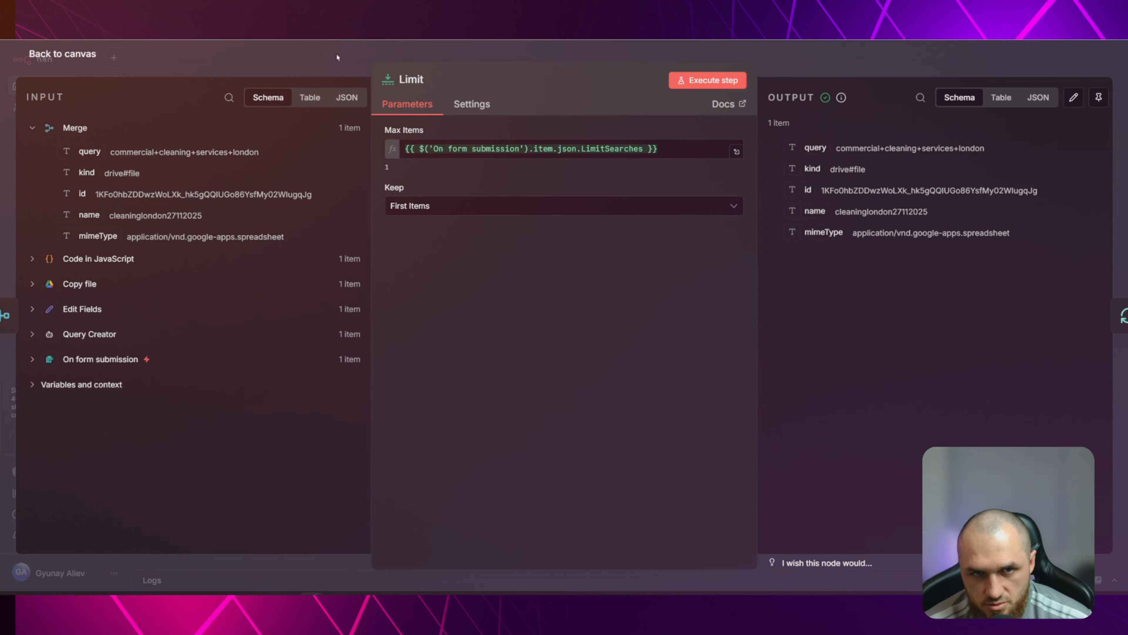
pyautogui.press('Escape')
pyautogui.scroll(5, 631, 291)
pyautogui.scroll(-4, 631, 292)
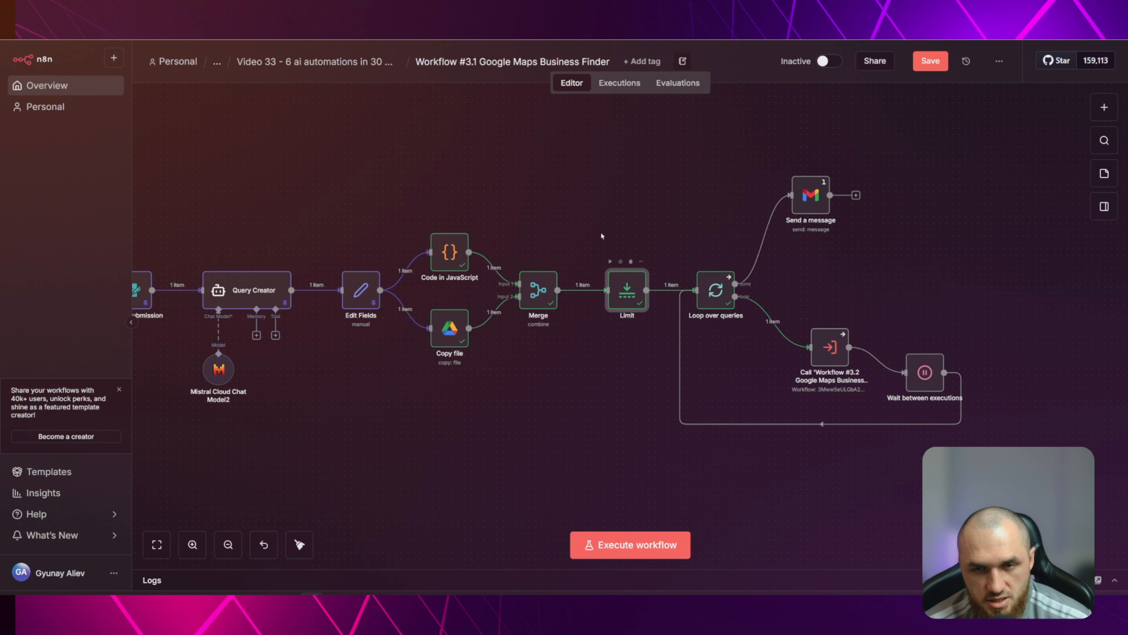
pyautogui.moveTo(591, 291)
pyautogui.doubleClick(627, 291)
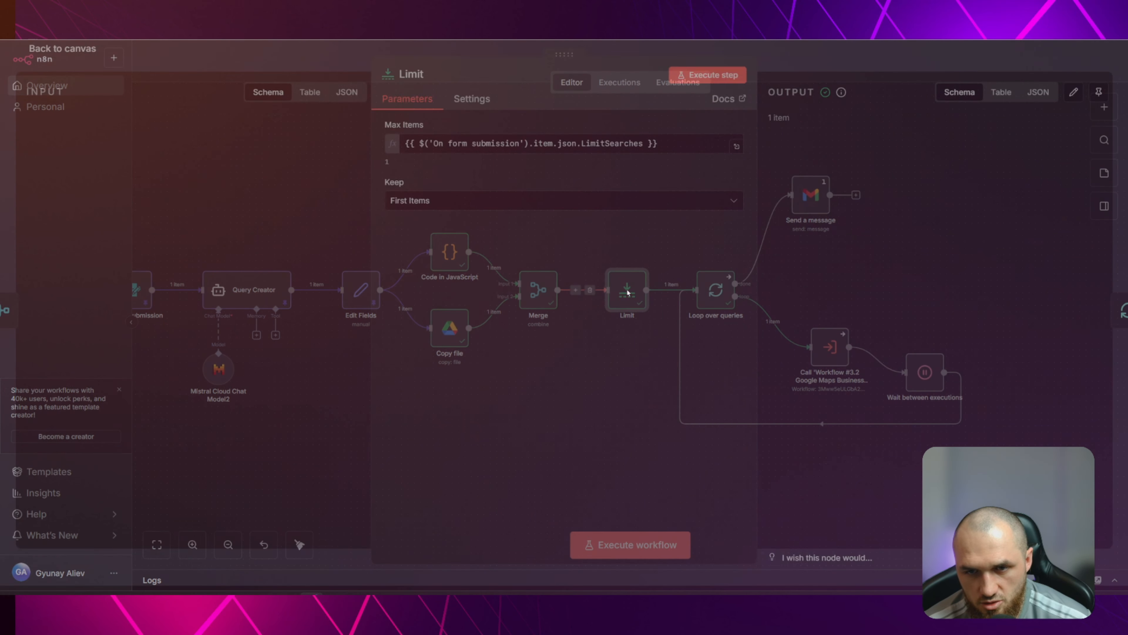
pyautogui.click(672, 148)
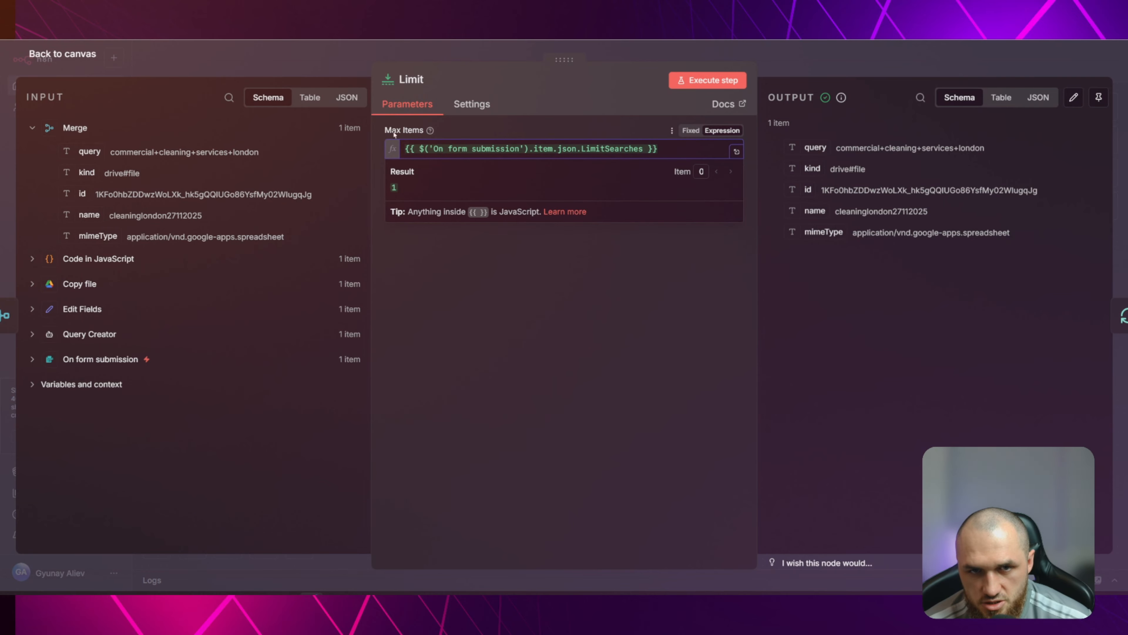
pyautogui.click(319, 54)
pyautogui.doubleClick(628, 296)
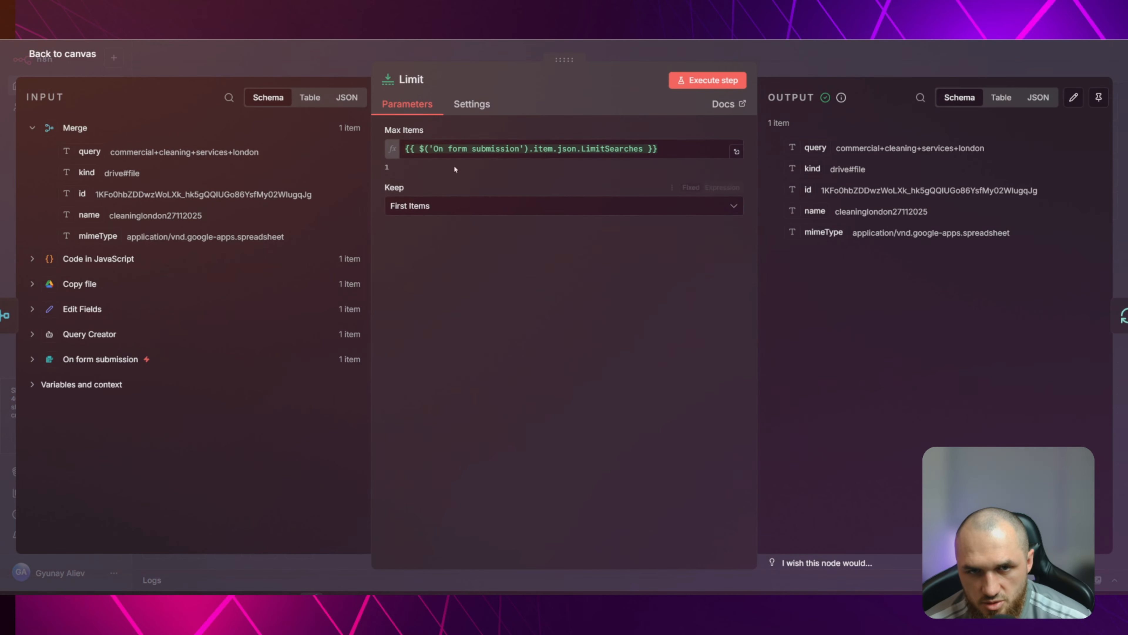
pyautogui.click(444, 148)
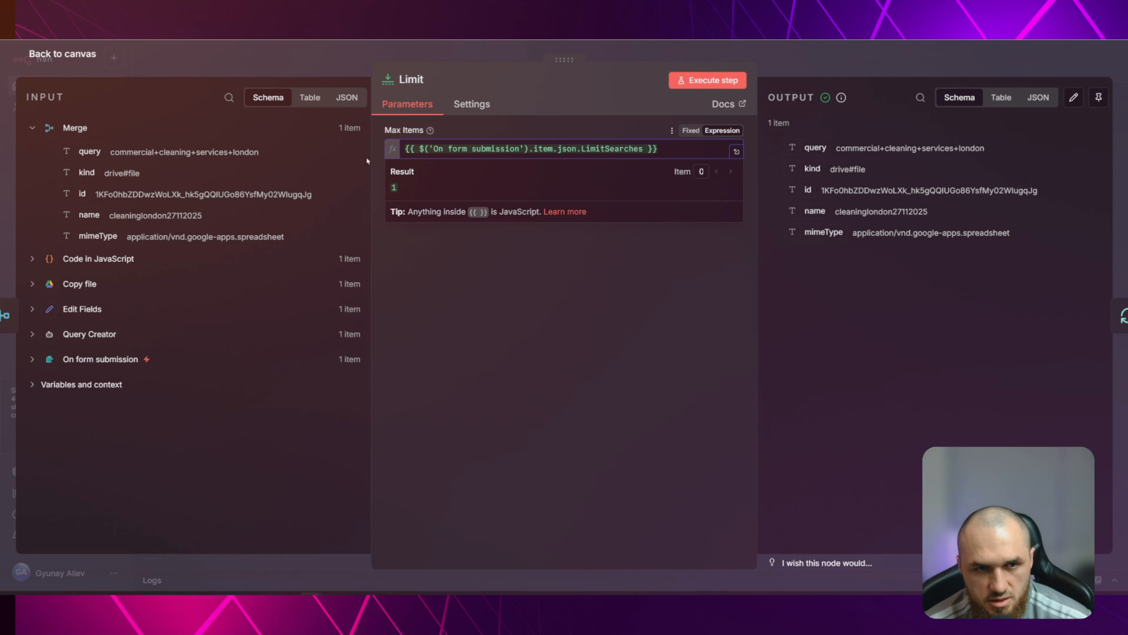
pyautogui.press('Escape')
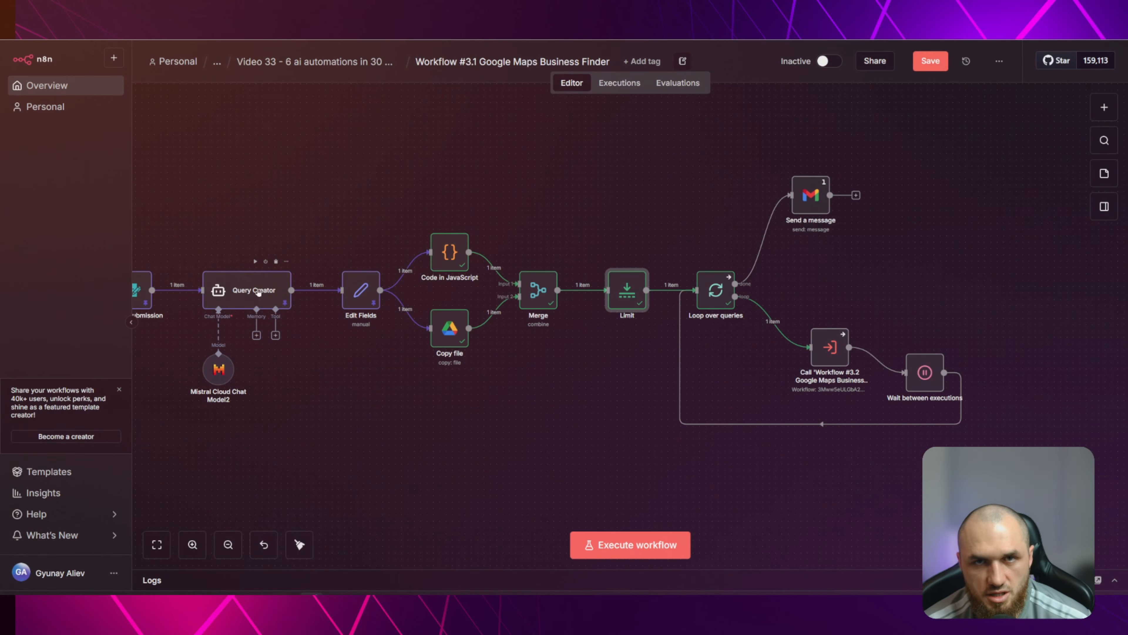
pyautogui.press('Return')
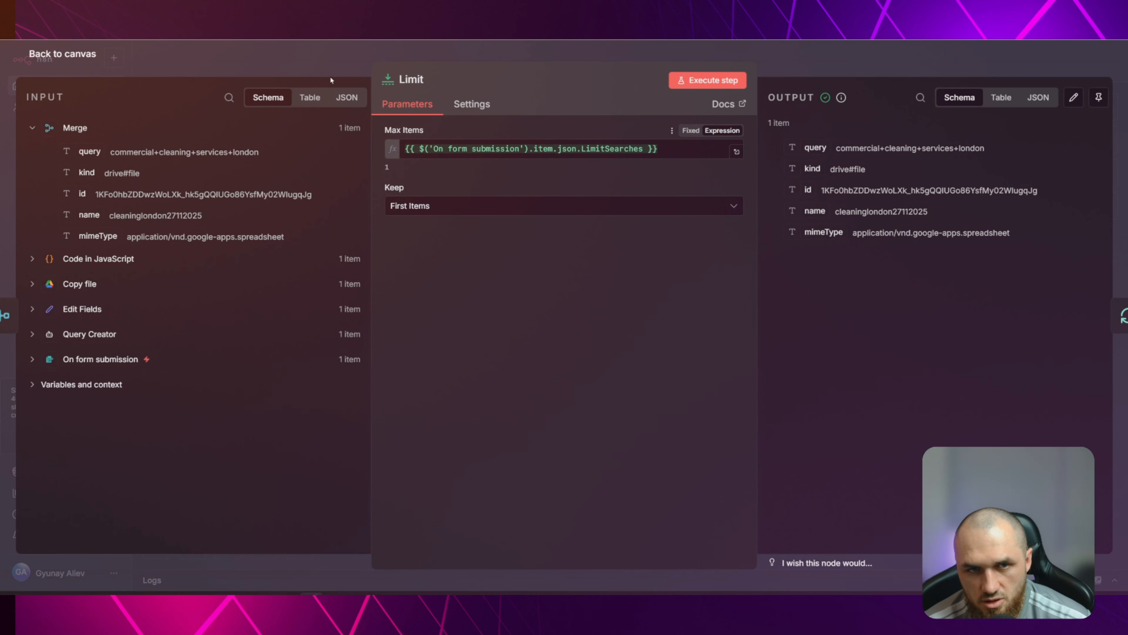
pyautogui.press('Escape')
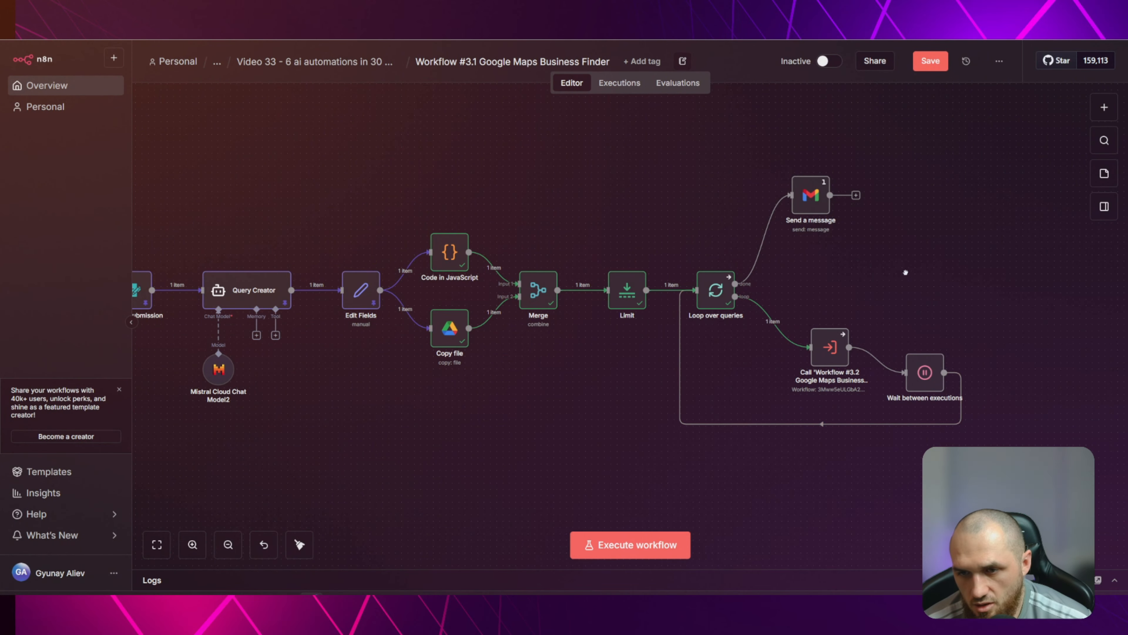
pyautogui.moveTo(906, 273); pyautogui.dragTo(657, 227)
pyautogui.scroll(3, 598, 239)
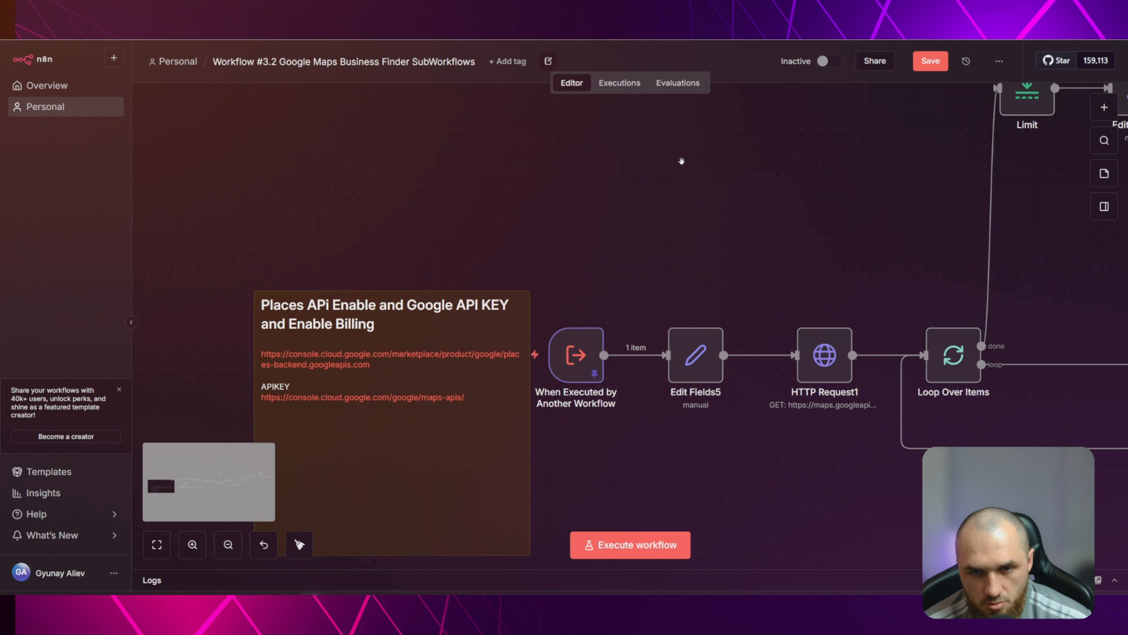
pyautogui.scroll(2, 625, 252)
pyautogui.moveTo(582, 299); pyautogui.dragTo(507, 154)
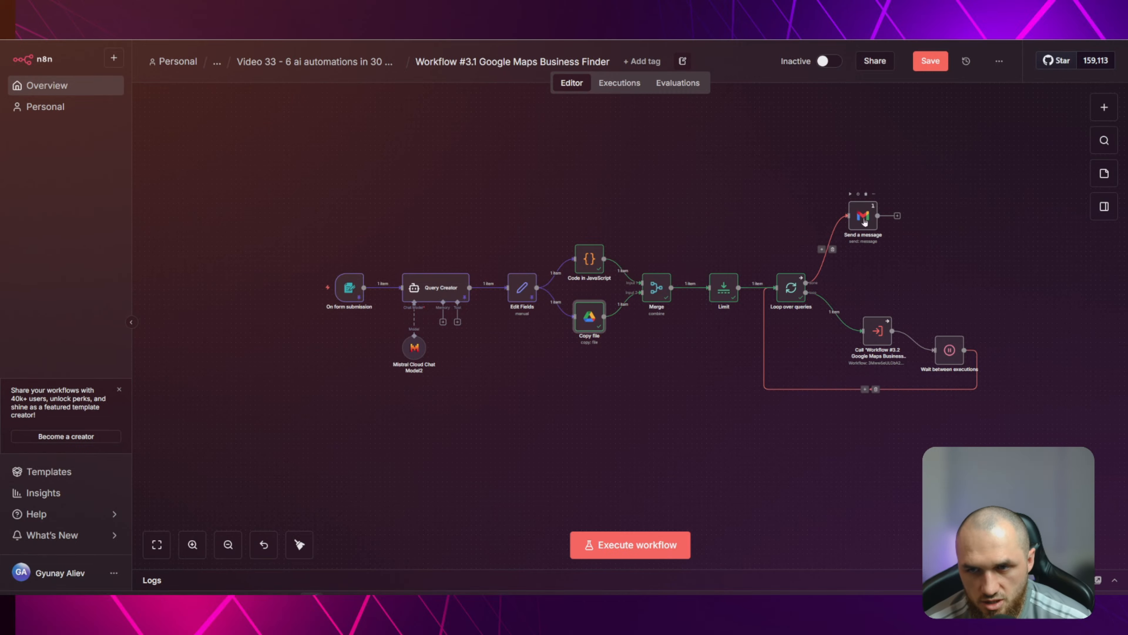
# In Workflow #3.2, remove the connection between the When Executed by Another Workflow trigger and Edit Fields5, and save the workflow
pyautogui.moveTo(850, 203)
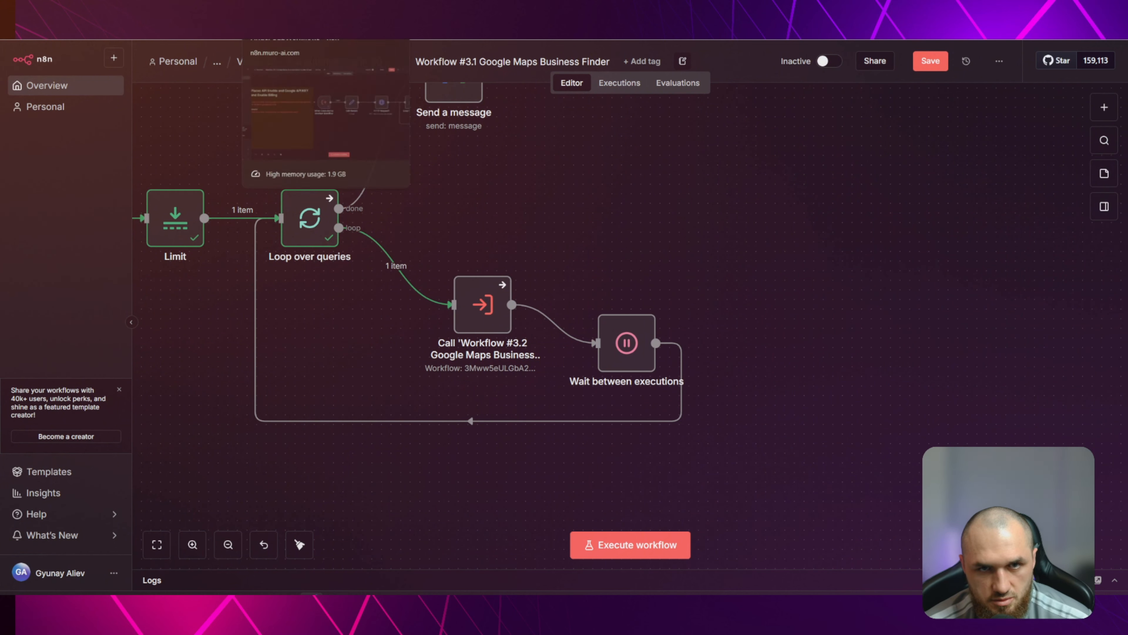
pyautogui.click(289, 27)
pyautogui.click(647, 295)
pyautogui.scroll(2, 625, 248)
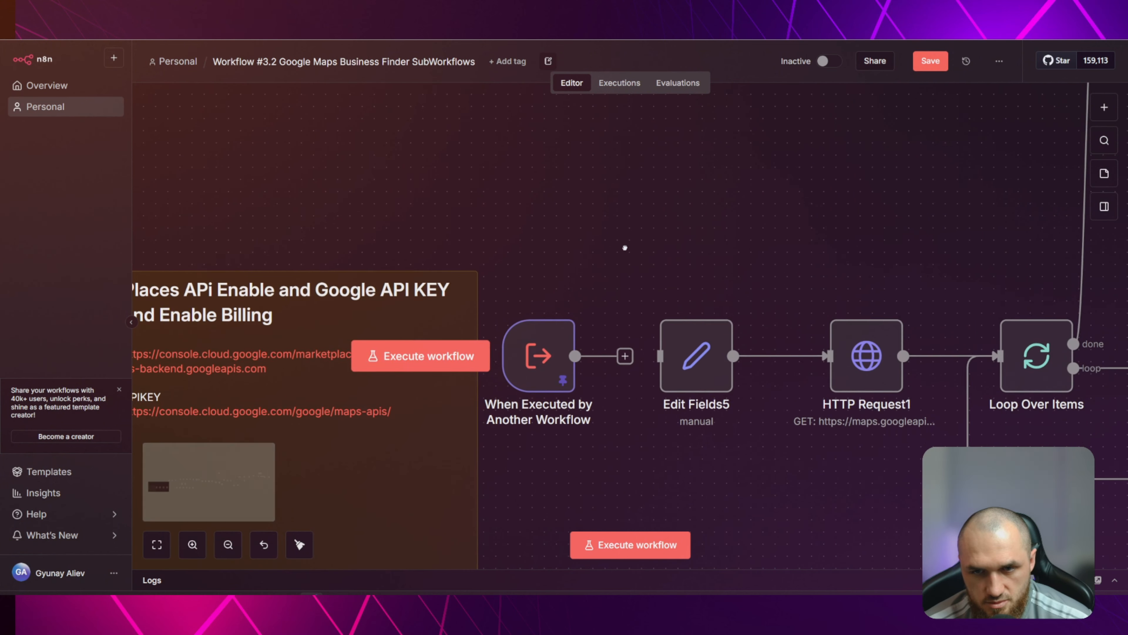
pyautogui.hotkey('ctrl', 's')
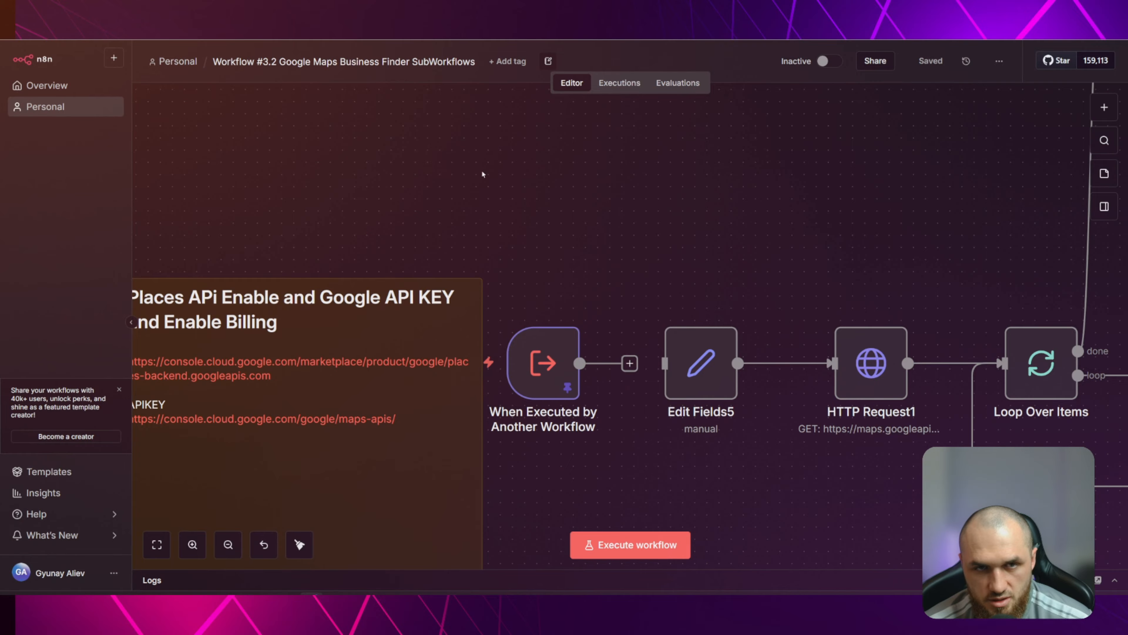
# In Workflow #3.1, run the node that calls Workflow #3.2 and open its output
pyautogui.click(200, 27)
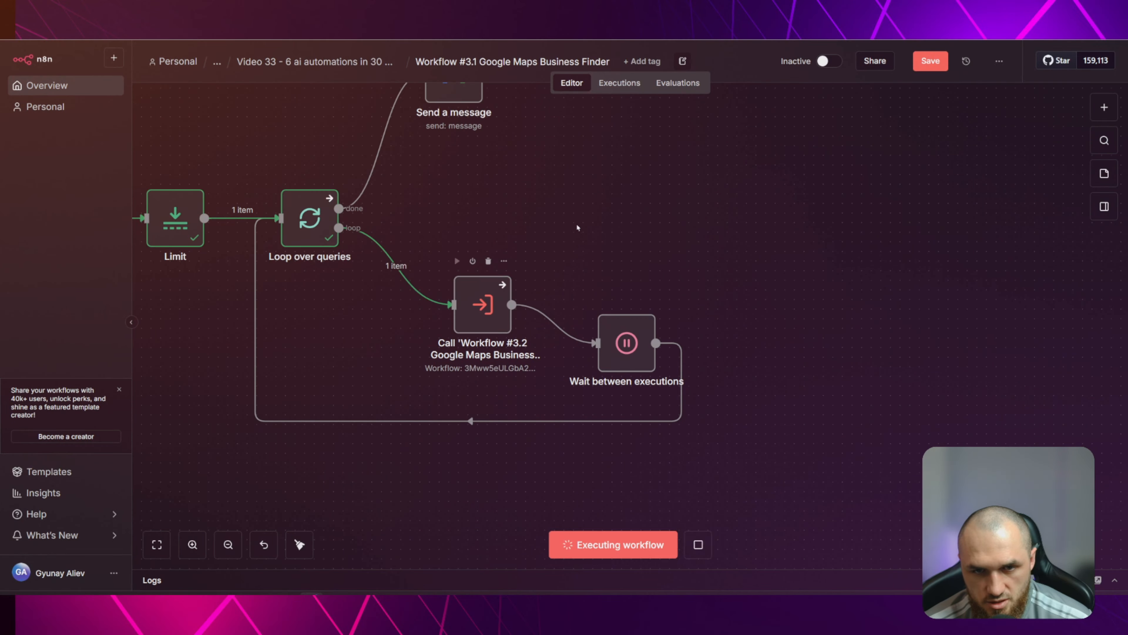
pyautogui.doubleClick(478, 300)
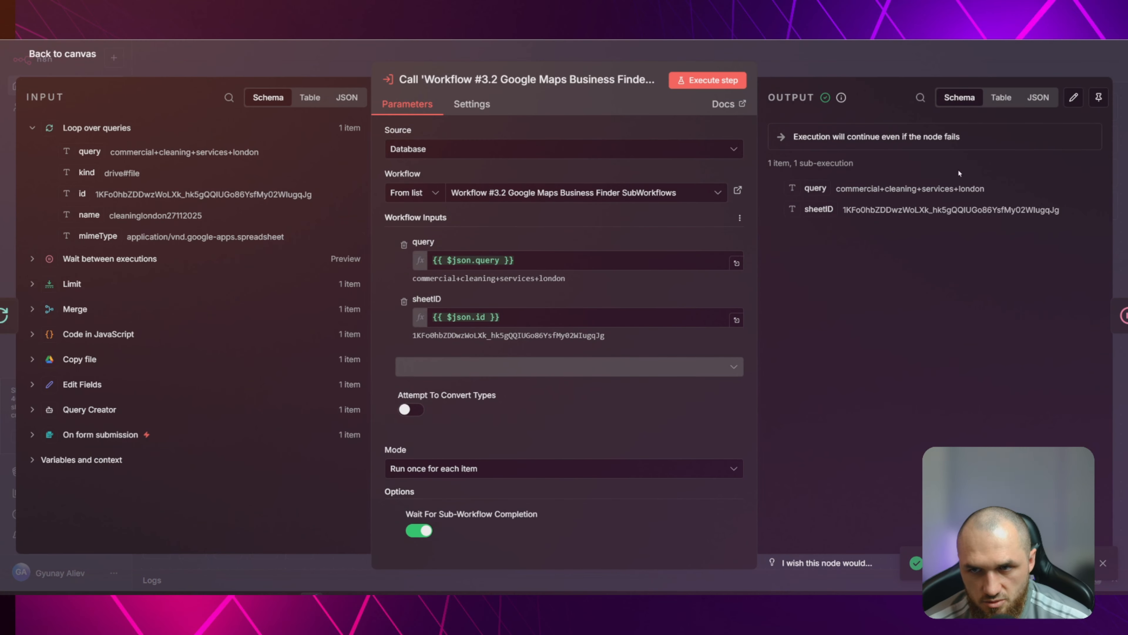
# Copy Workflow #3.2's latest execution, Nov 27, 16:35:38, into the editor, unpinning the trigger's existing data
pyautogui.click(826, 27)
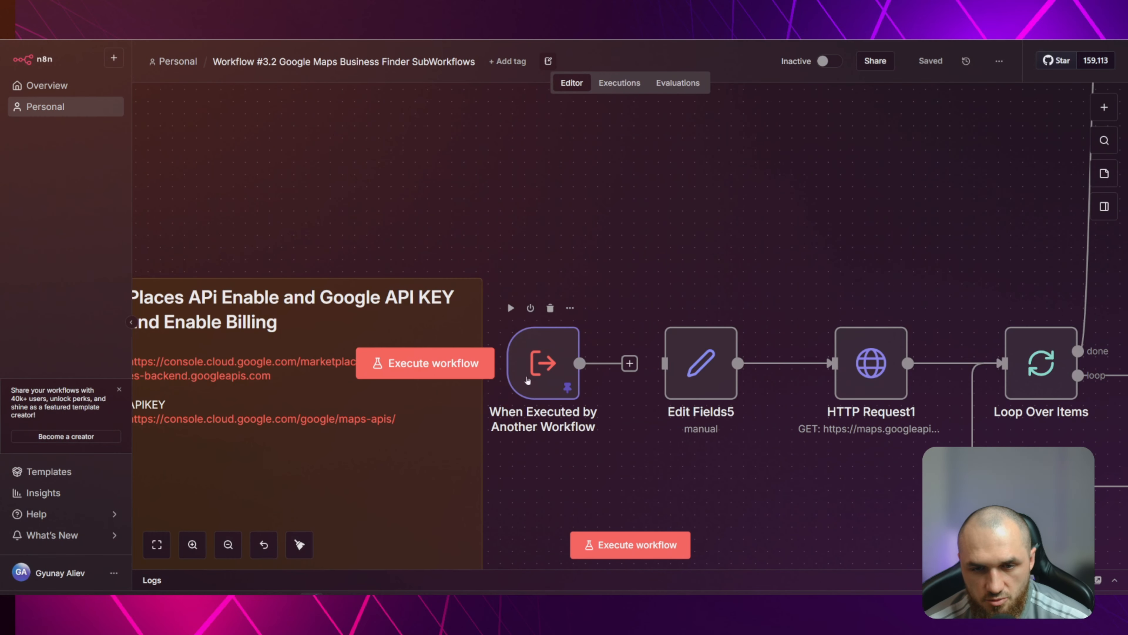
pyautogui.click(620, 83)
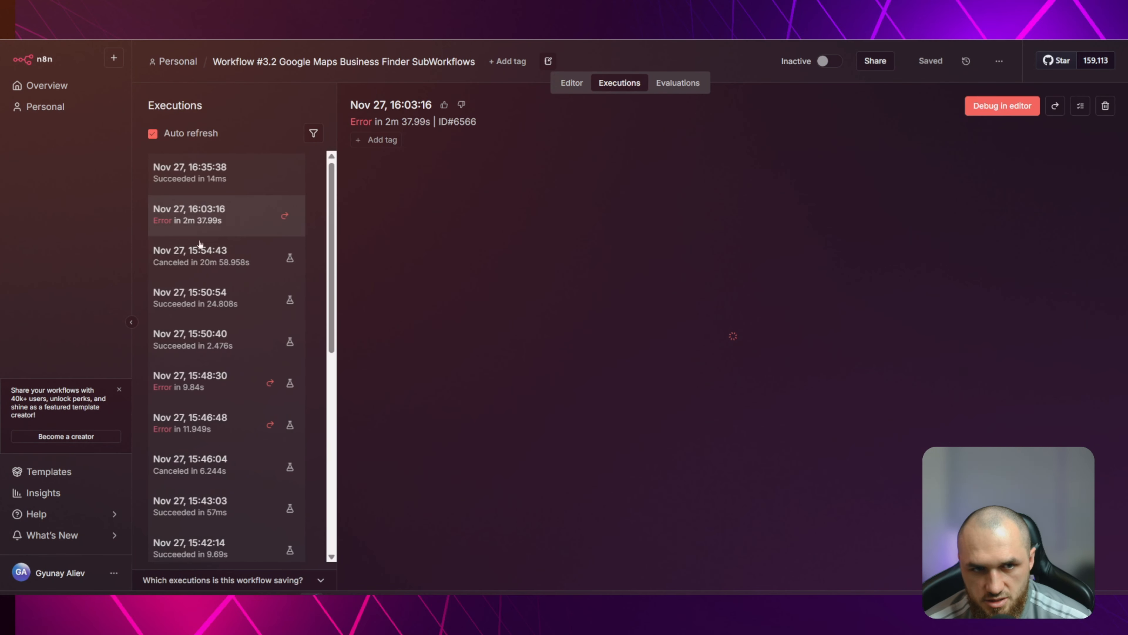
pyautogui.click(208, 173)
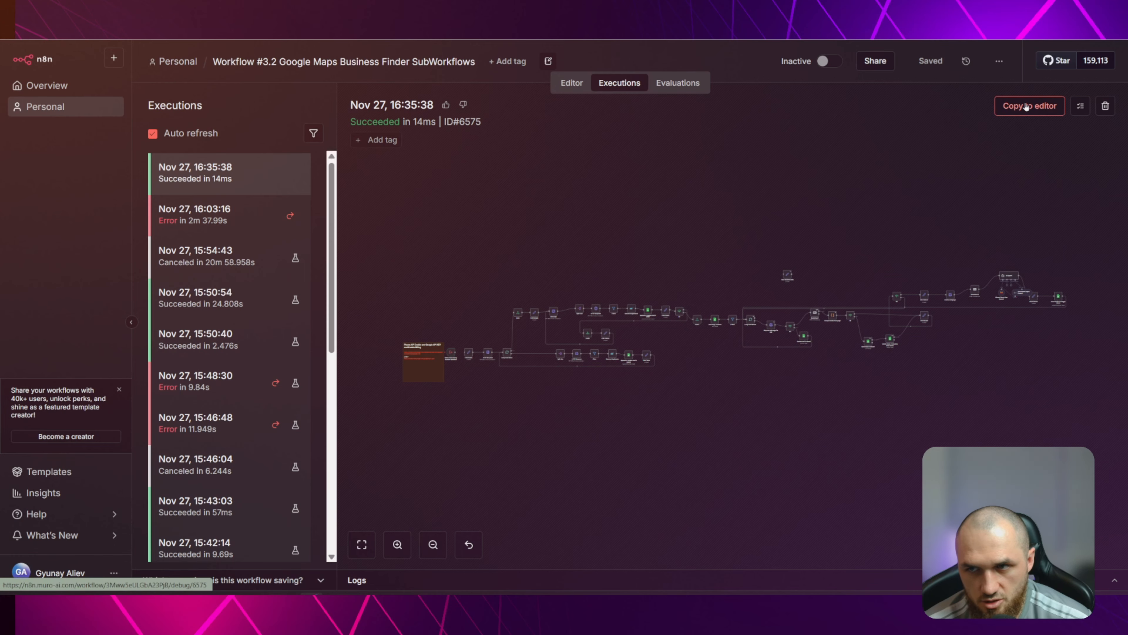
pyautogui.click(1026, 107)
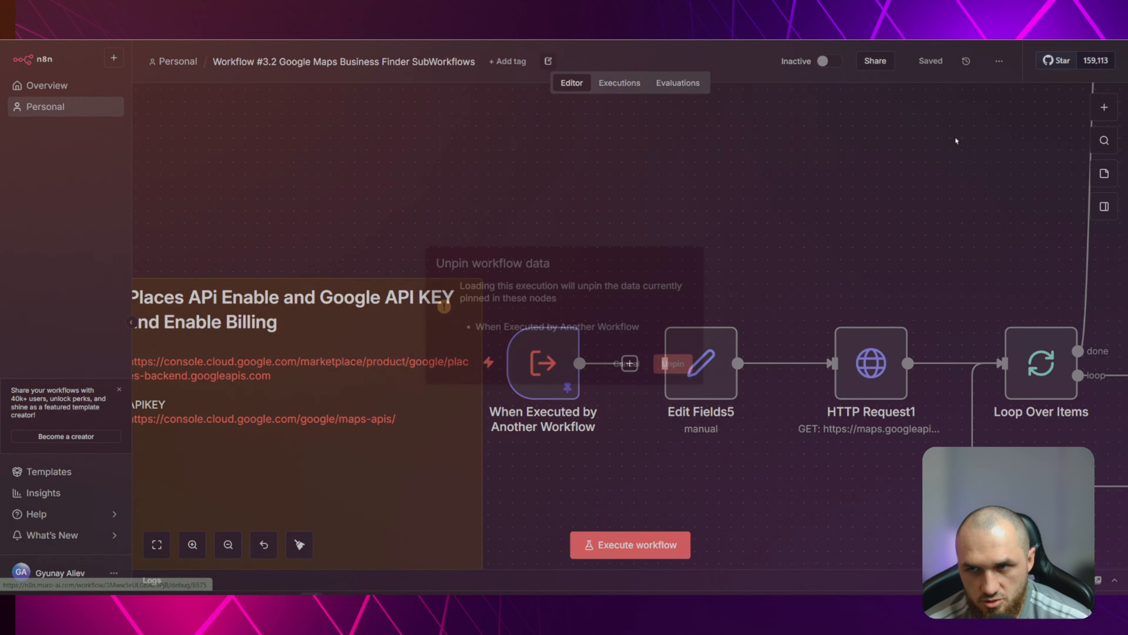
pyautogui.click(671, 363)
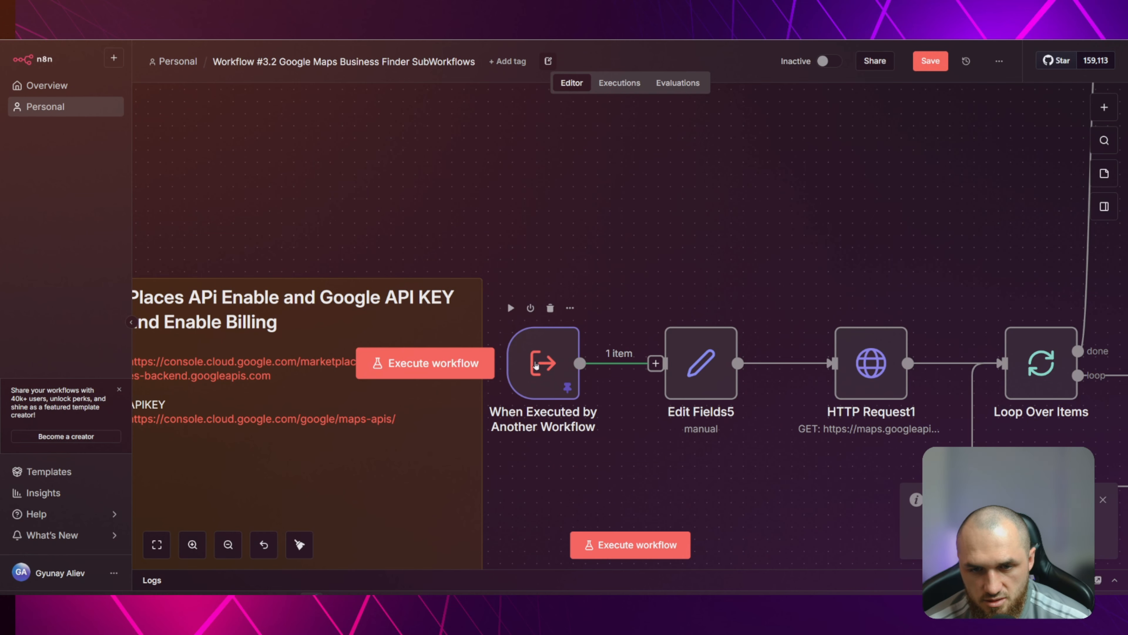
# Compare the query and sheetID received by the sub-workflow trigger with the output of the calling node in Workflow #3.1
pyautogui.doubleClick(536, 366)
pyautogui.moveTo(352, 175); pyautogui.dragTo(503, 181)
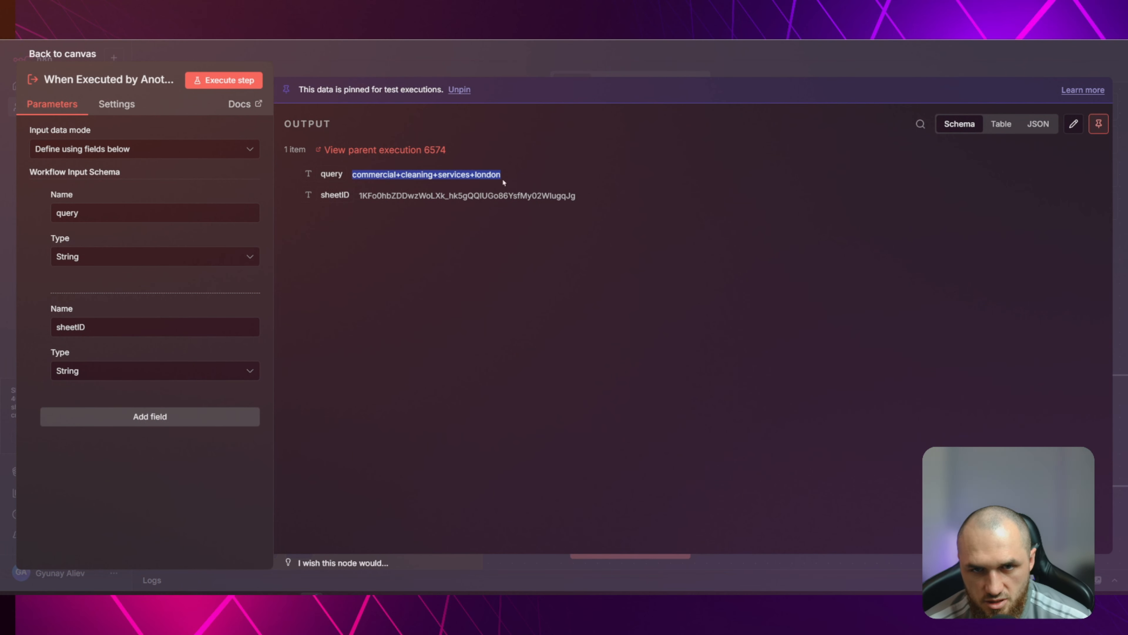
pyautogui.hotkey('ctrl', 'shift', 'Tab')
pyautogui.doubleClick(469, 305)
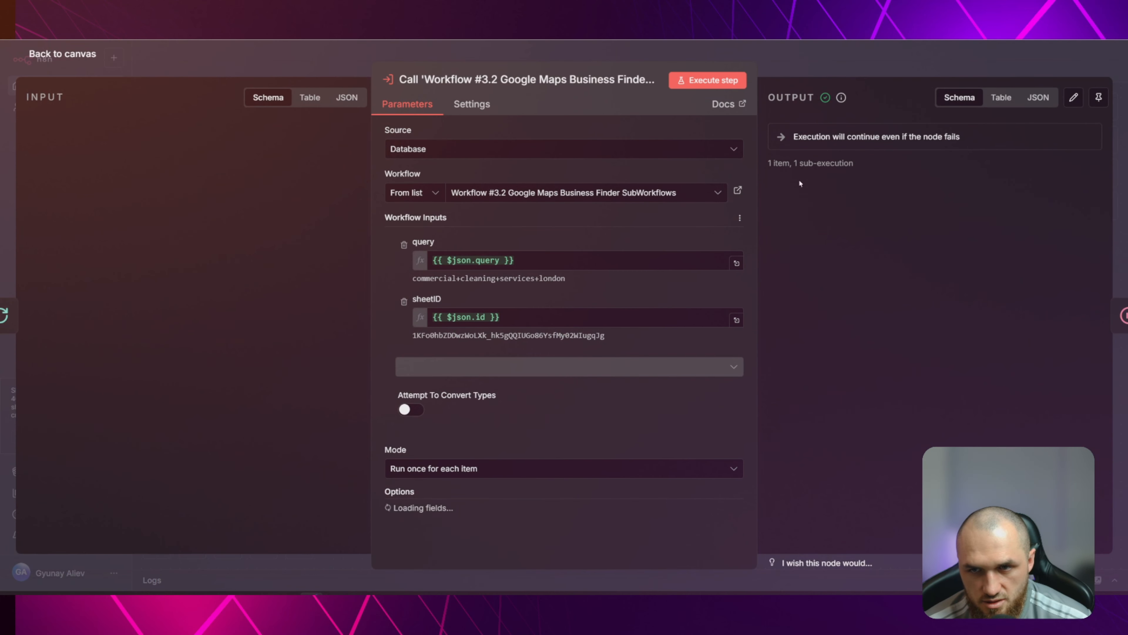
pyautogui.moveTo(835, 188); pyautogui.dragTo(998, 196)
pyautogui.moveTo(843, 210); pyautogui.dragTo(1046, 210)
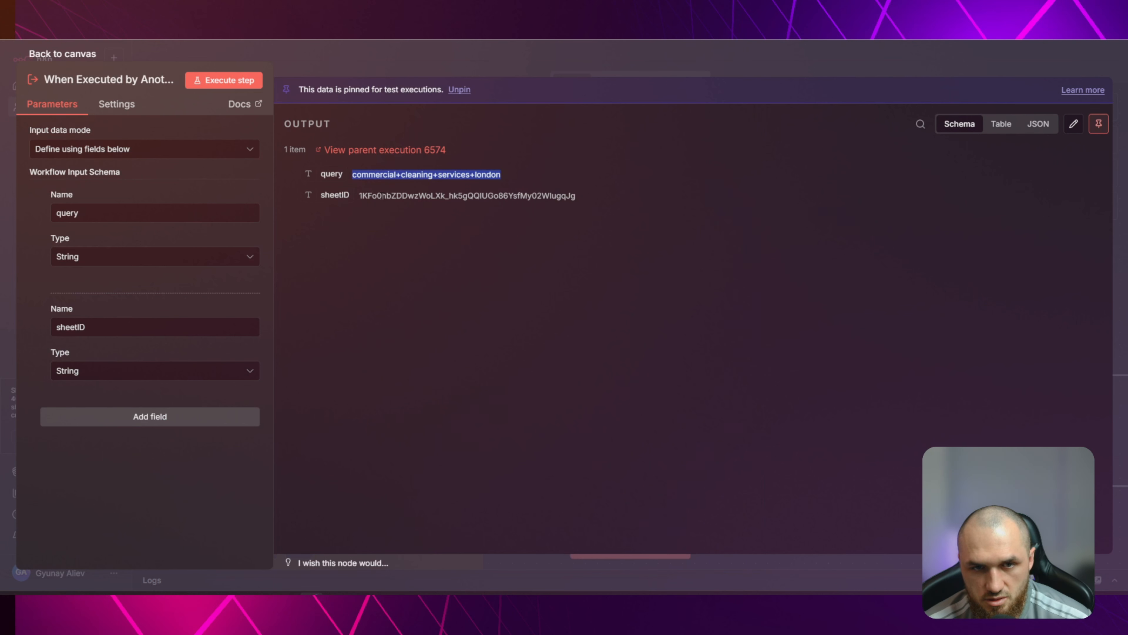
# Open the Edit Fields5 node in Workflow #3.2 for a brief check and return to the canvas
pyautogui.press('Escape')
pyautogui.moveTo(689, 197); pyautogui.dragTo(624, 197)
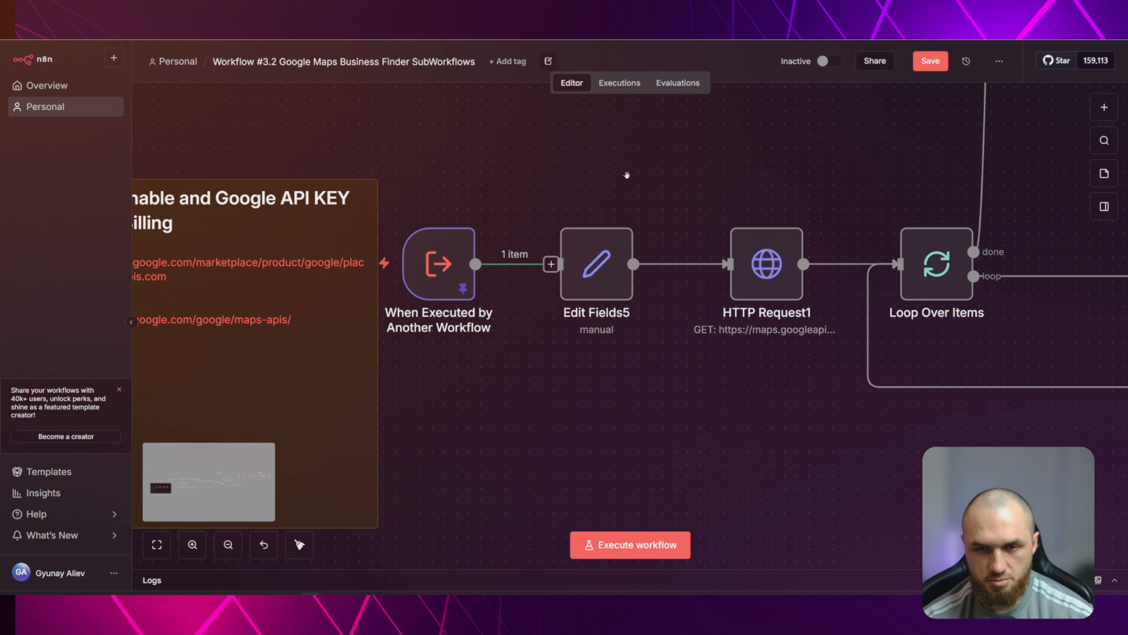
pyautogui.scroll(-5, 595, 213)
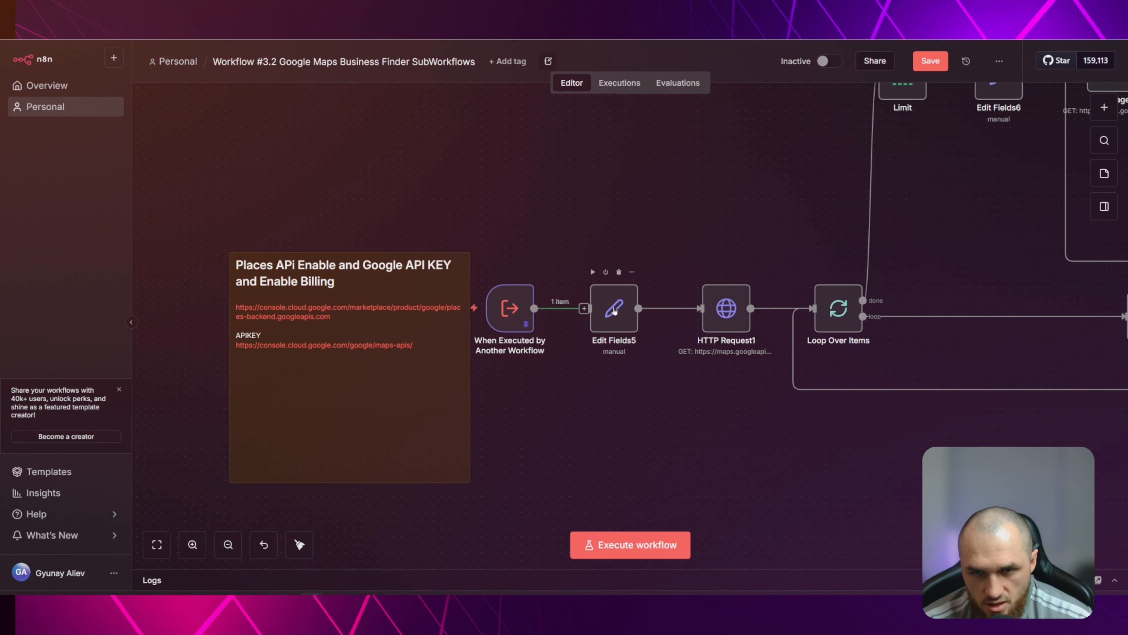
pyautogui.click(615, 310)
pyautogui.doubleClick(614, 311)
pyautogui.press('Escape')
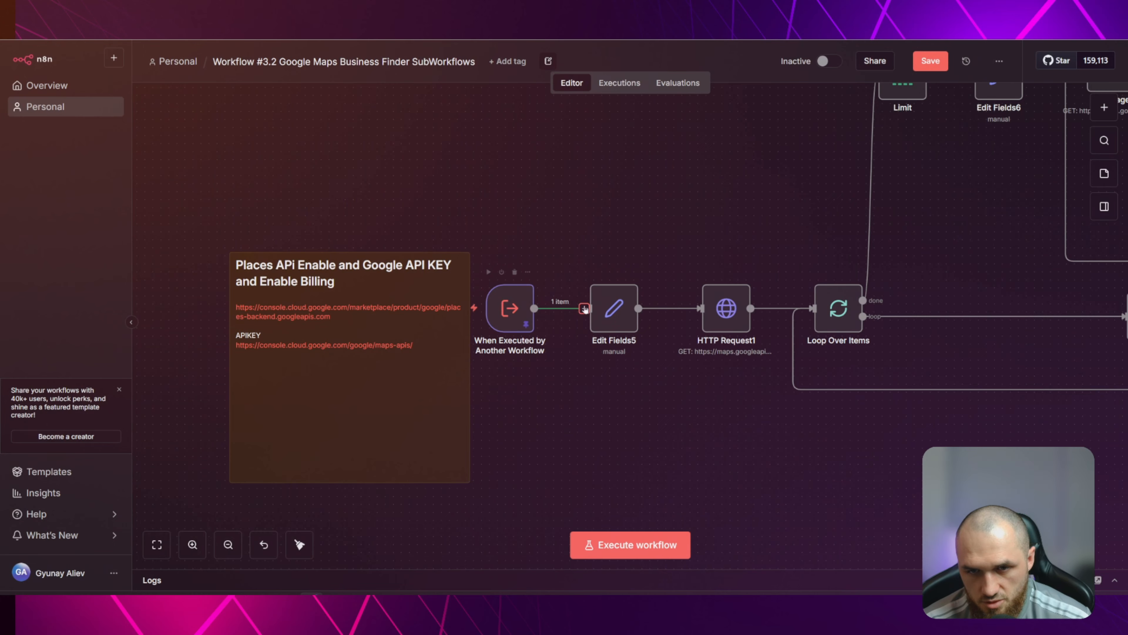
pyautogui.click(583, 309)
pyautogui.write('set')
pyautogui.click(565, 184)
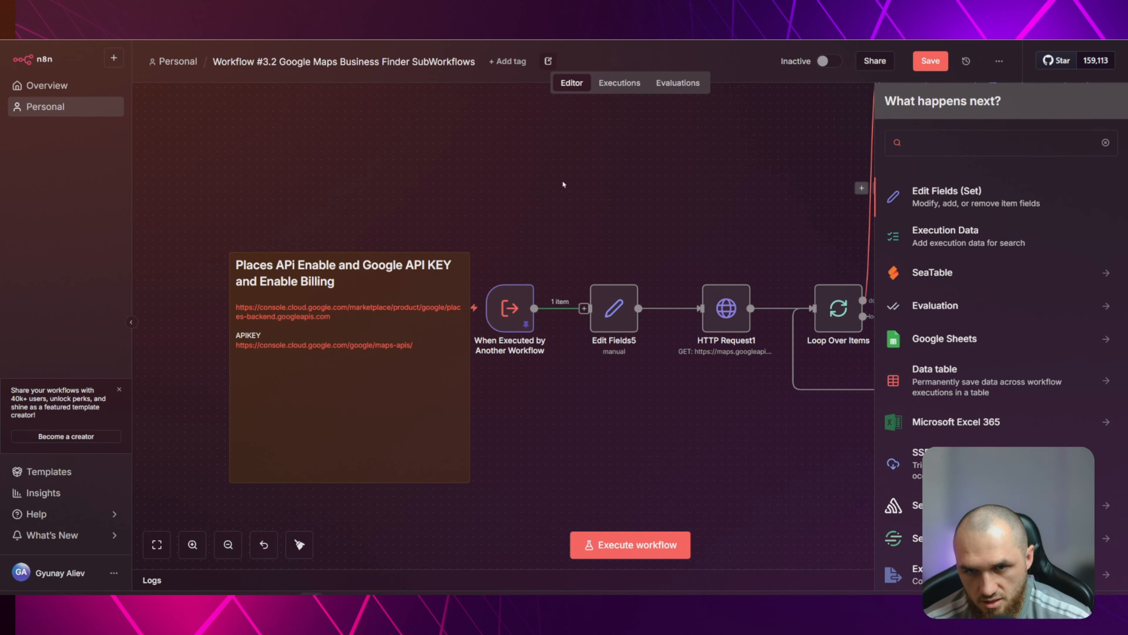
pyautogui.doubleClick(609, 325)
pyautogui.press('Escape')
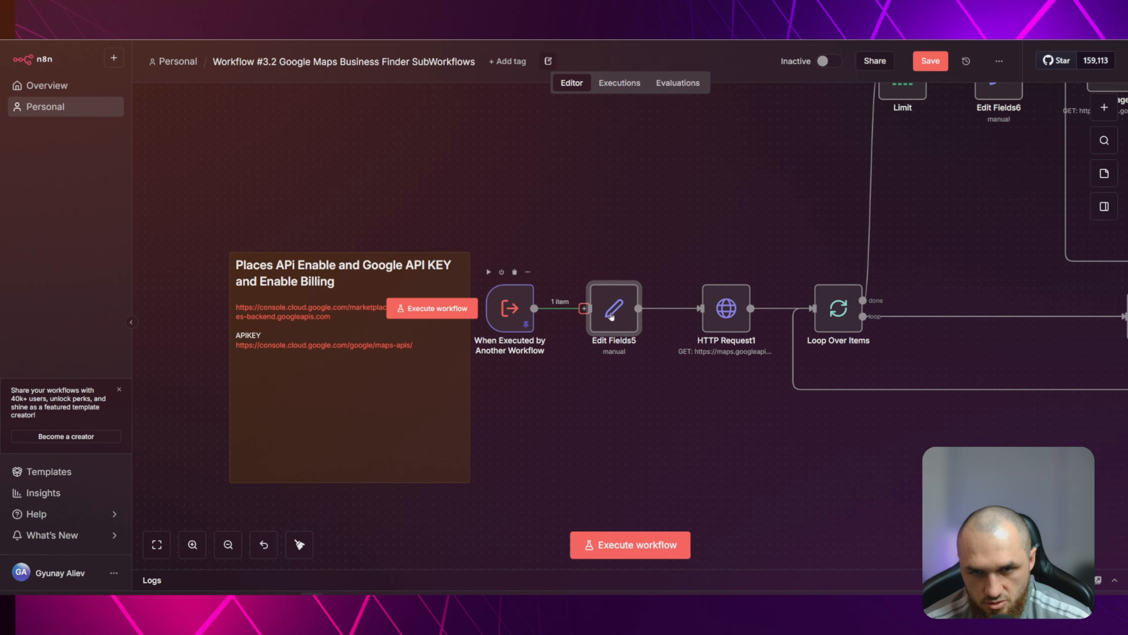
# Check the query and sheetID mappings in Edit Fields5, delete its empty nextPage field, and save the workflow
pyautogui.doubleClick(616, 311)
pyautogui.moveTo(435, 207); pyautogui.dragTo(388, 205)
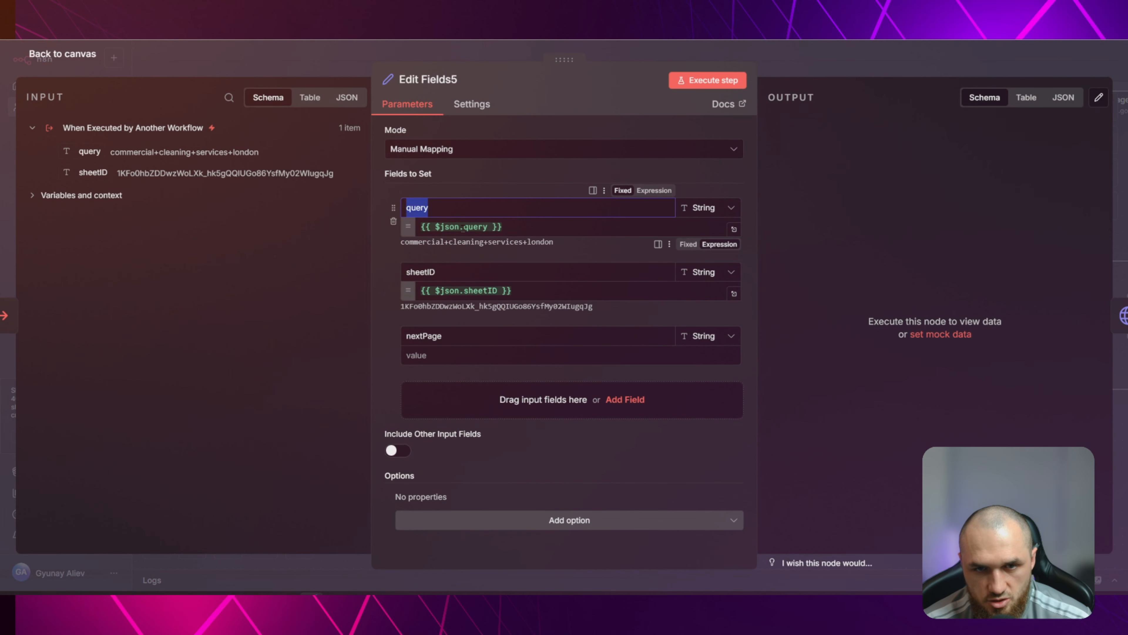
pyautogui.moveTo(439, 272); pyautogui.dragTo(391, 270)
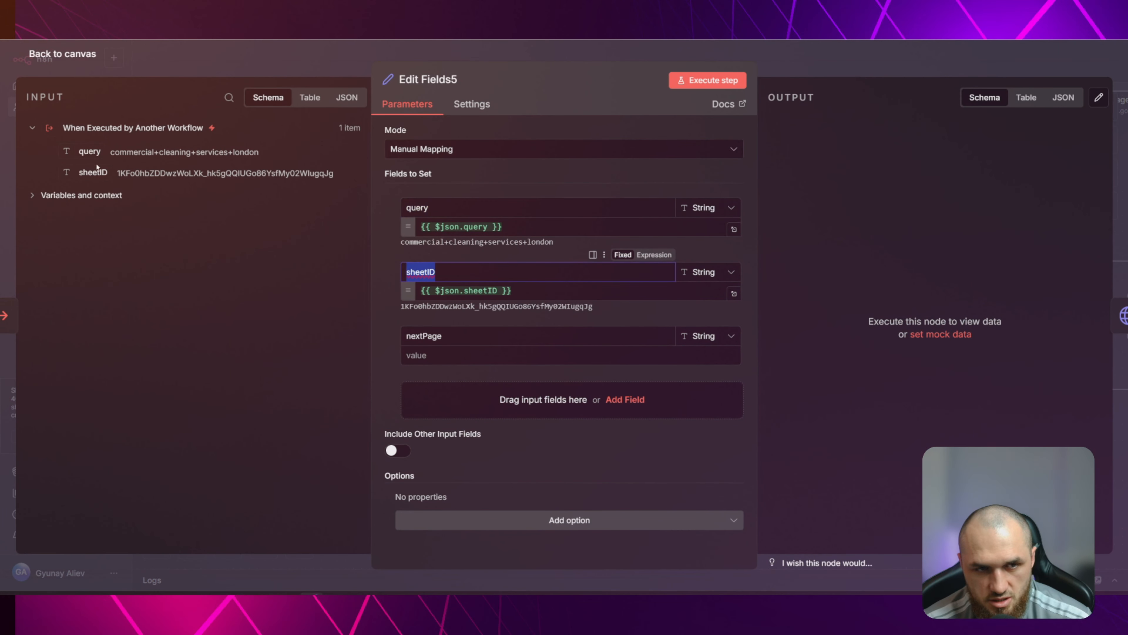
pyautogui.click(393, 350)
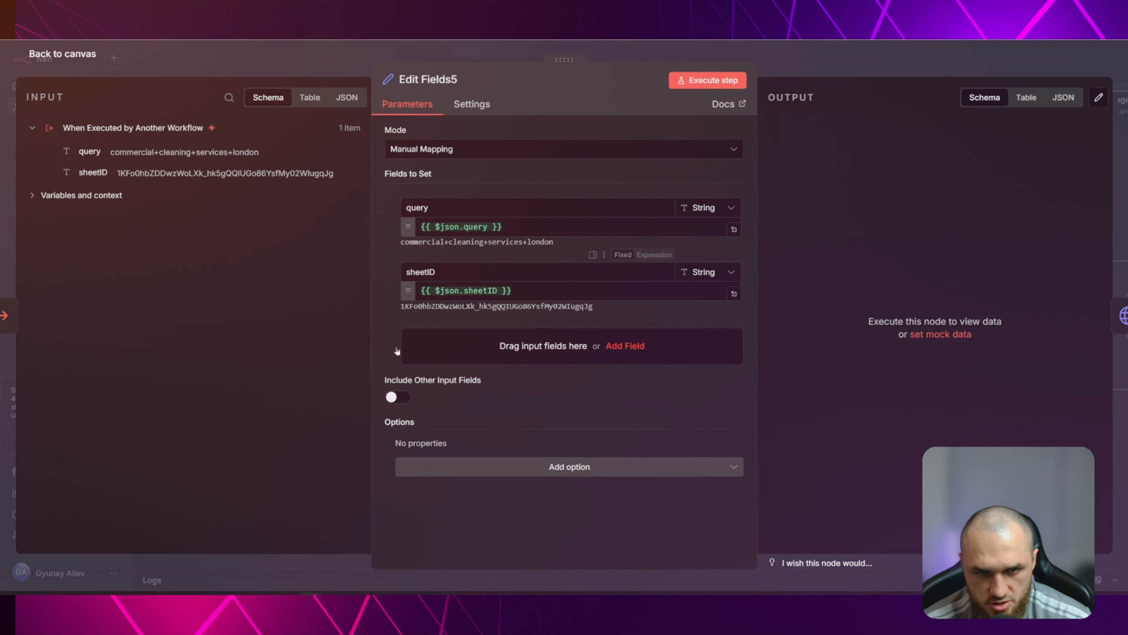
pyautogui.click(332, 59)
pyautogui.hotkey('ctrl', 's')
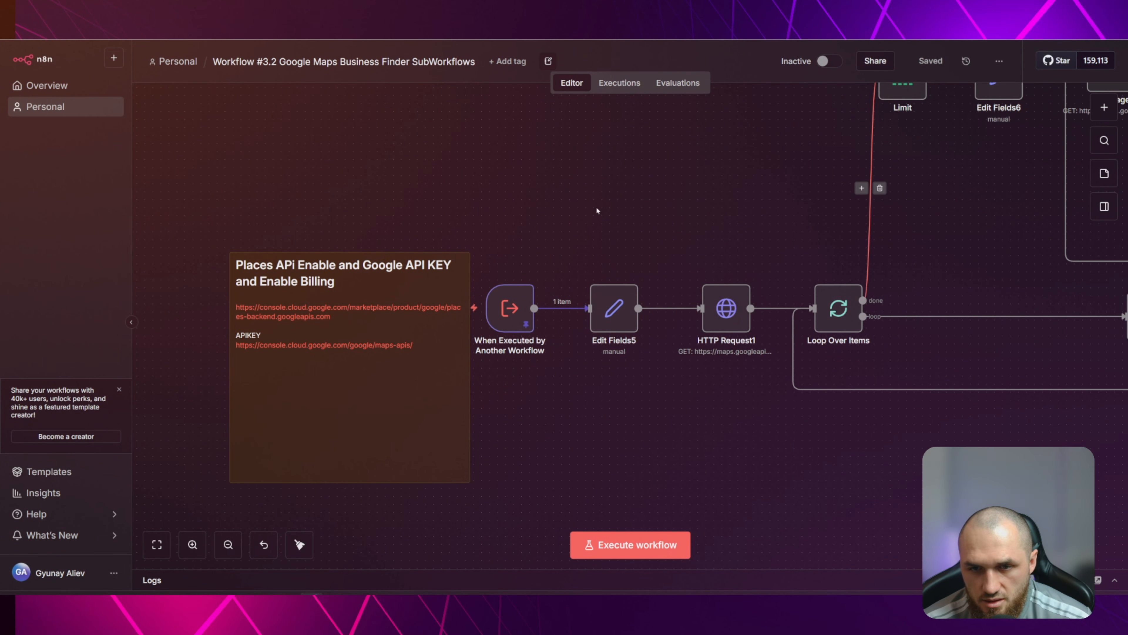
# Run the Edit Fields5 node on the trigger's pinned data and open its output
pyautogui.doubleClick(506, 302)
pyautogui.click(455, 63)
pyautogui.click(592, 272)
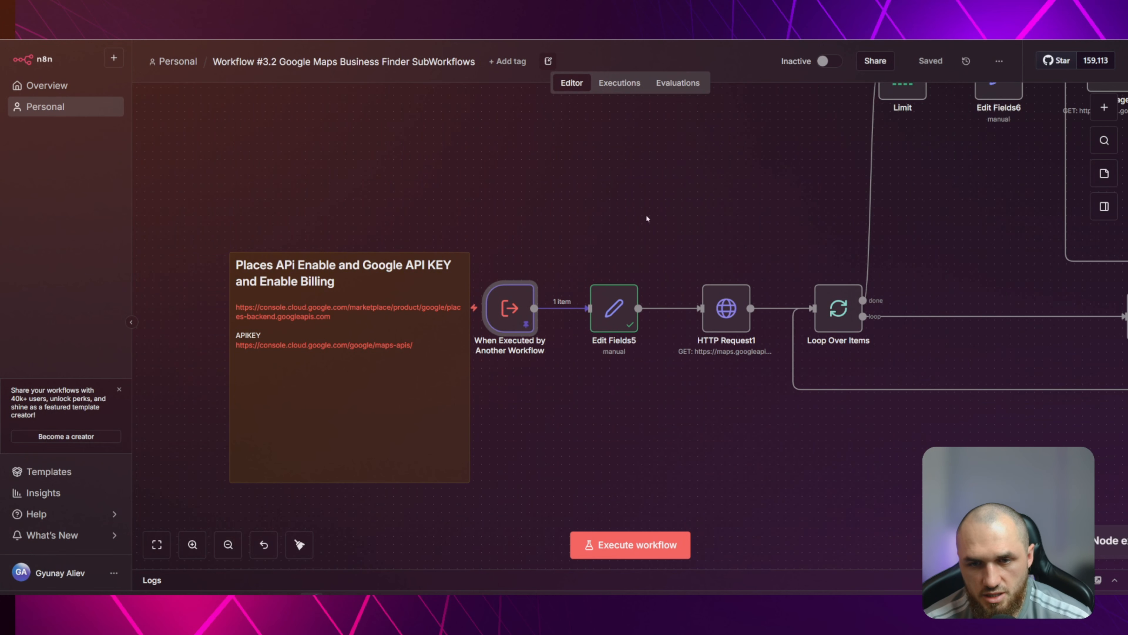
pyautogui.click(612, 310)
pyautogui.doubleClick(604, 306)
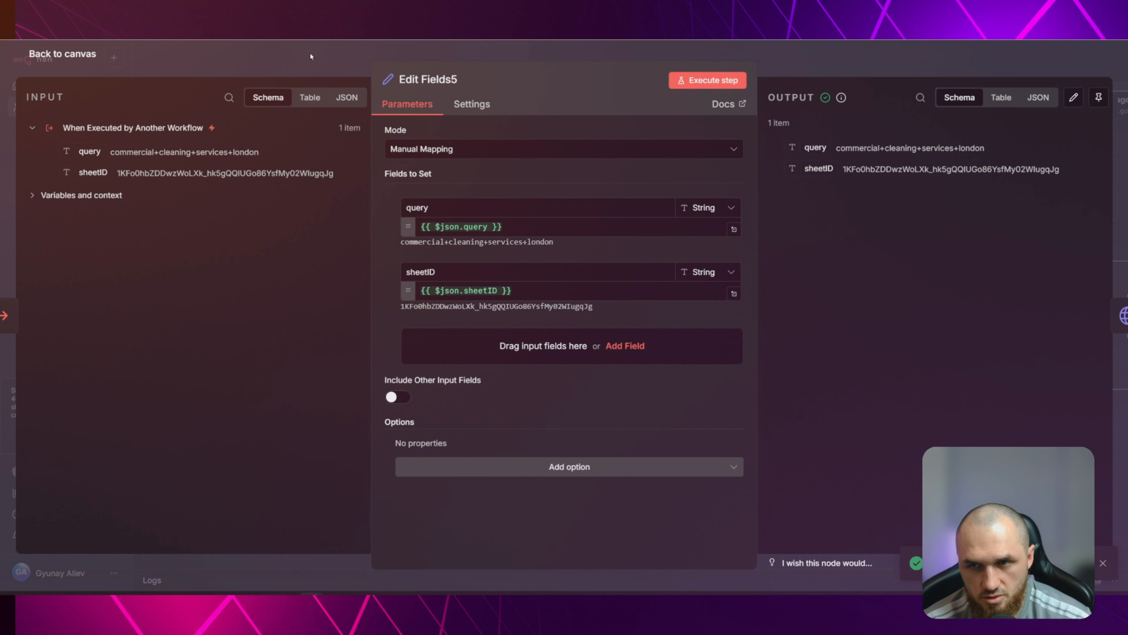
# Pin the output data of the Edit Fields5 node on the canvas
pyautogui.press('Escape')
pyautogui.press('p')
pyautogui.click(692, 212)
pyautogui.doubleClick(618, 306)
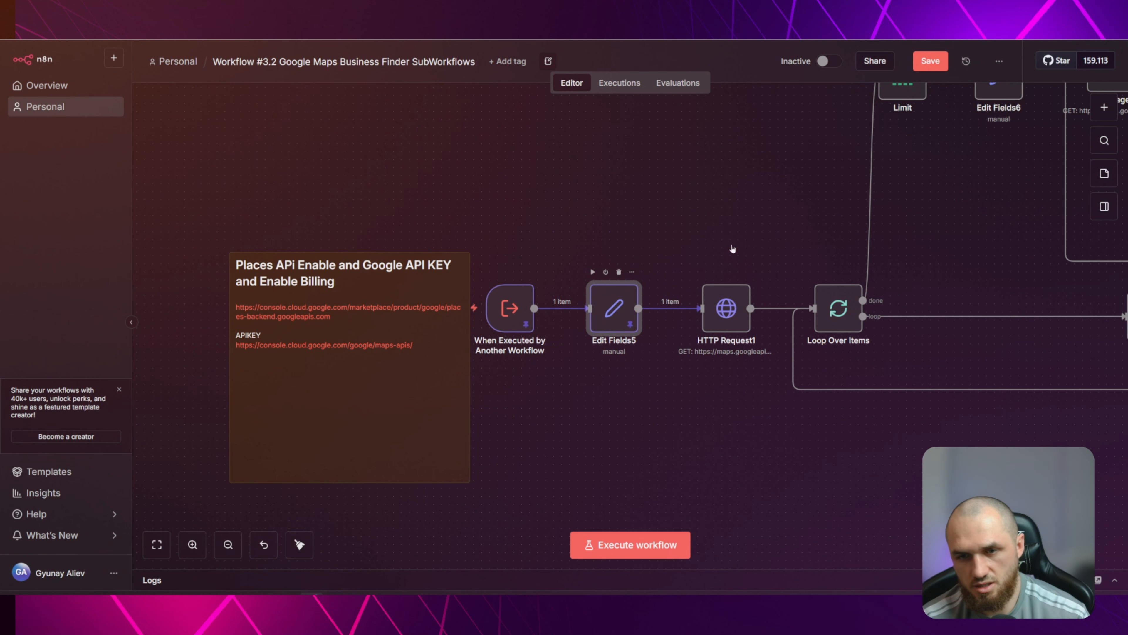
pyautogui.press('Escape')
pyautogui.click(652, 233)
# Examine the HTTP Request1 node's Google Maps text search URL and authentication settings, and return to the canvas
pyautogui.moveTo(715, 215); pyautogui.dragTo(662, 191)
pyautogui.doubleClick(669, 284)
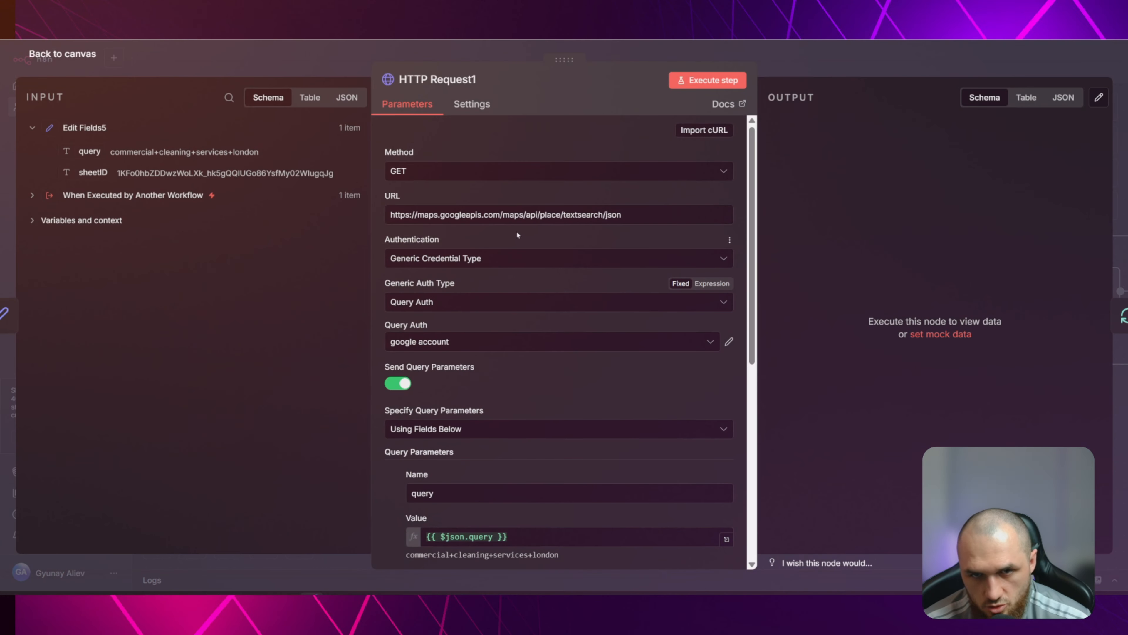
pyautogui.doubleClick(440, 215)
pyautogui.moveTo(504, 215); pyautogui.dragTo(638, 218)
pyautogui.click(637, 219)
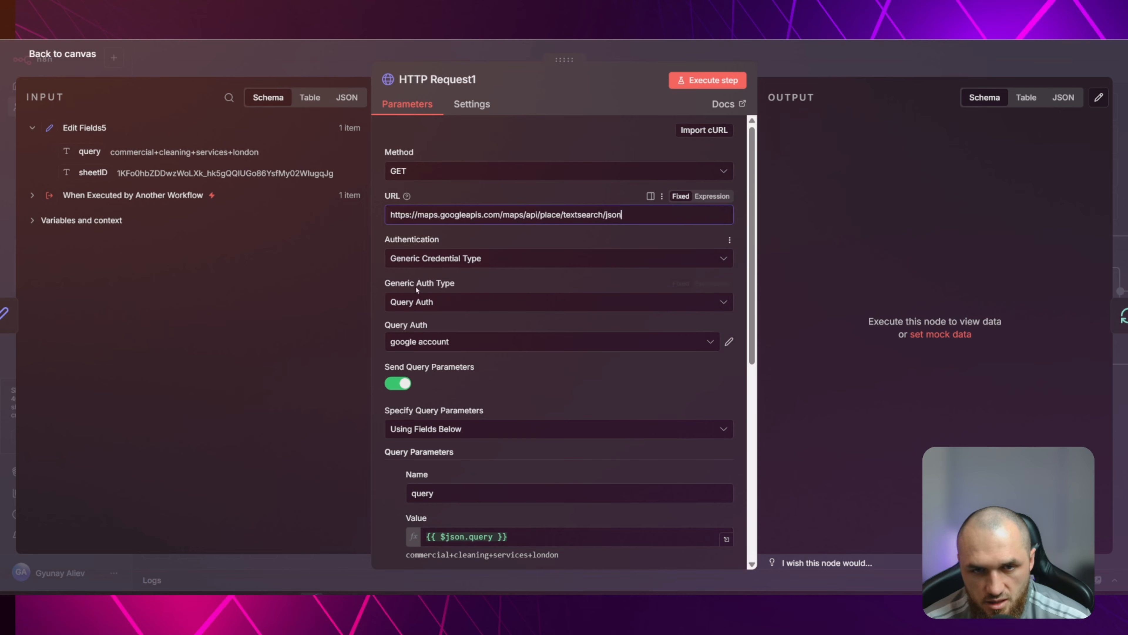
pyautogui.click(309, 47)
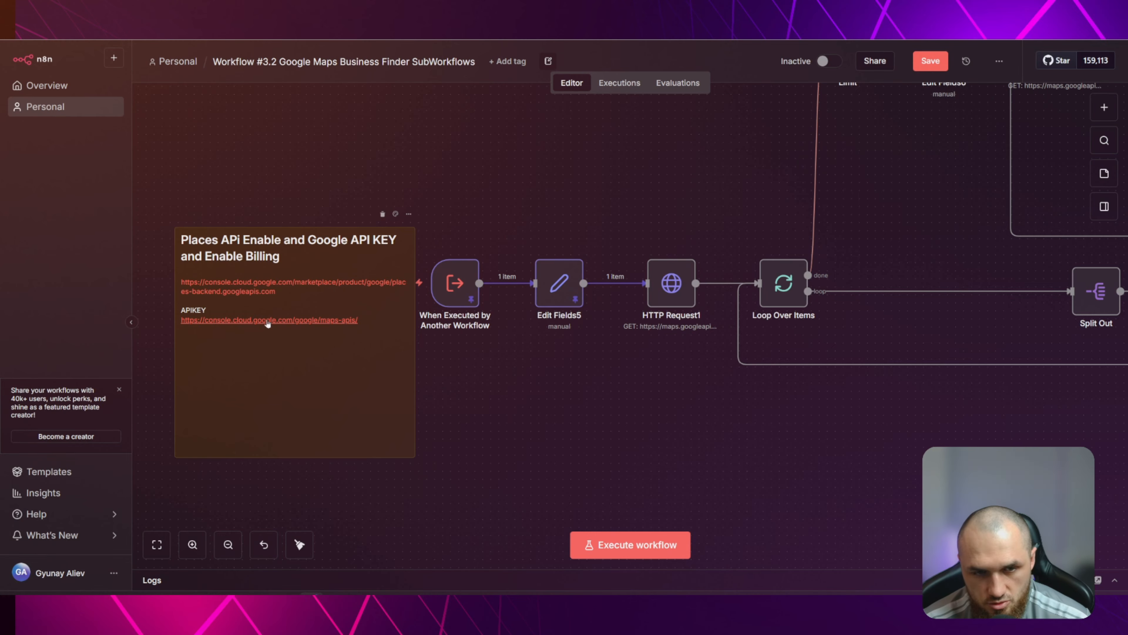
# Switch to the Google Cloud console and open the Credentials page of APIs & Services to view the API Keys section
pyautogui.click(355, 319)
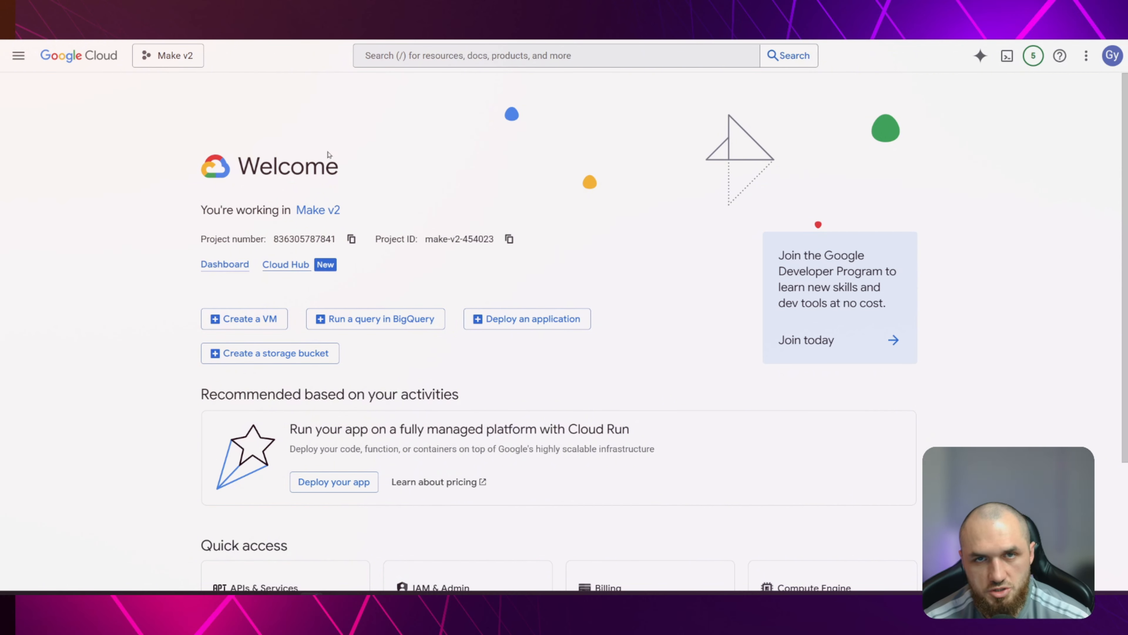
pyautogui.scroll(-4, 297, 121)
pyautogui.click(290, 417)
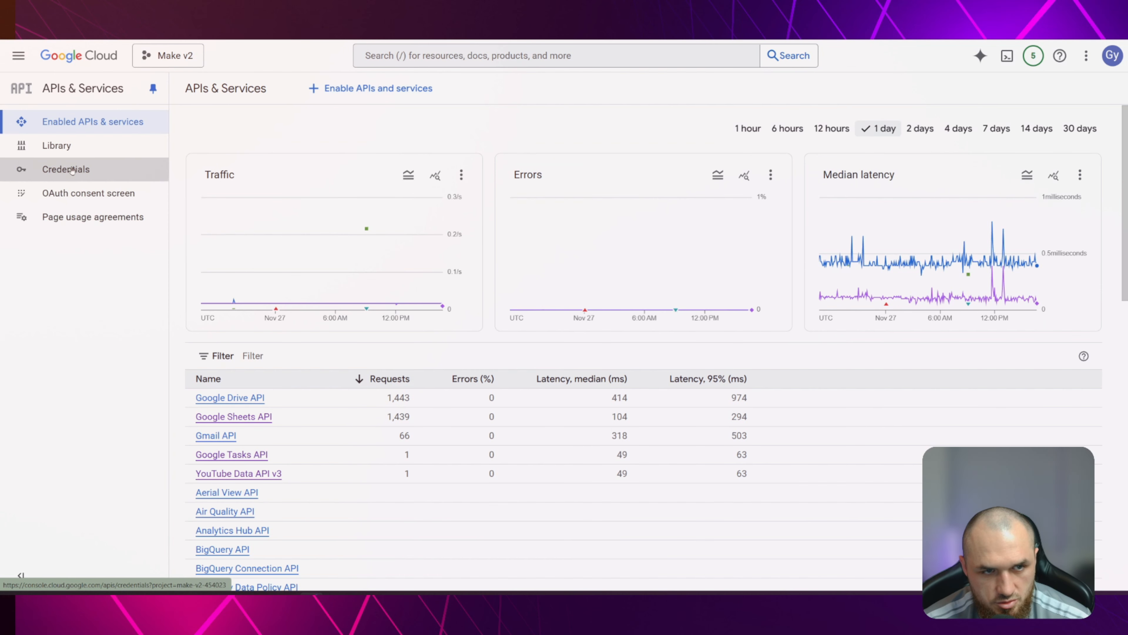
pyautogui.click(71, 170)
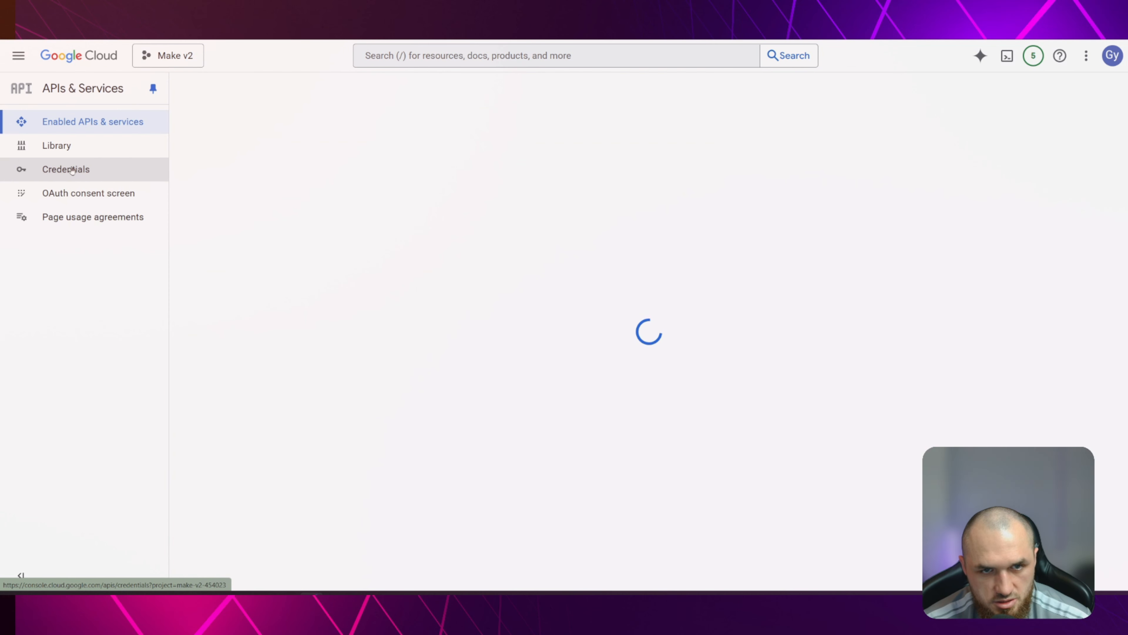
pyautogui.moveTo(185, 160); pyautogui.dragTo(244, 166)
pyautogui.click(240, 162)
pyautogui.click(375, 161)
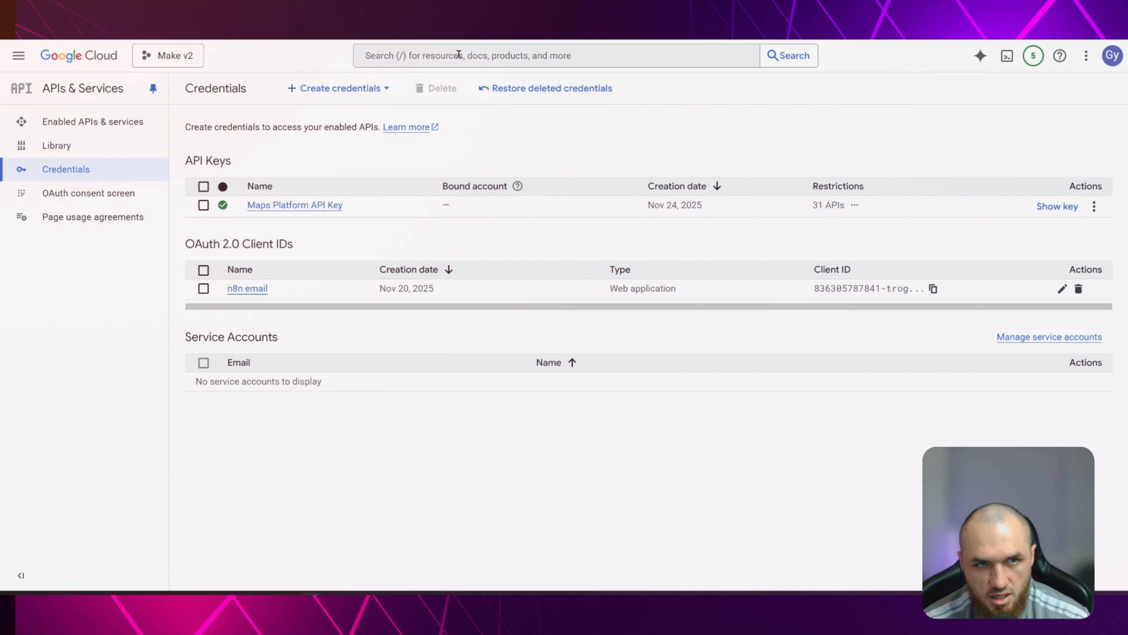
# Return to the n8n workflow and open the Places API product page linked in its sticky note
pyautogui.click(160, 17)
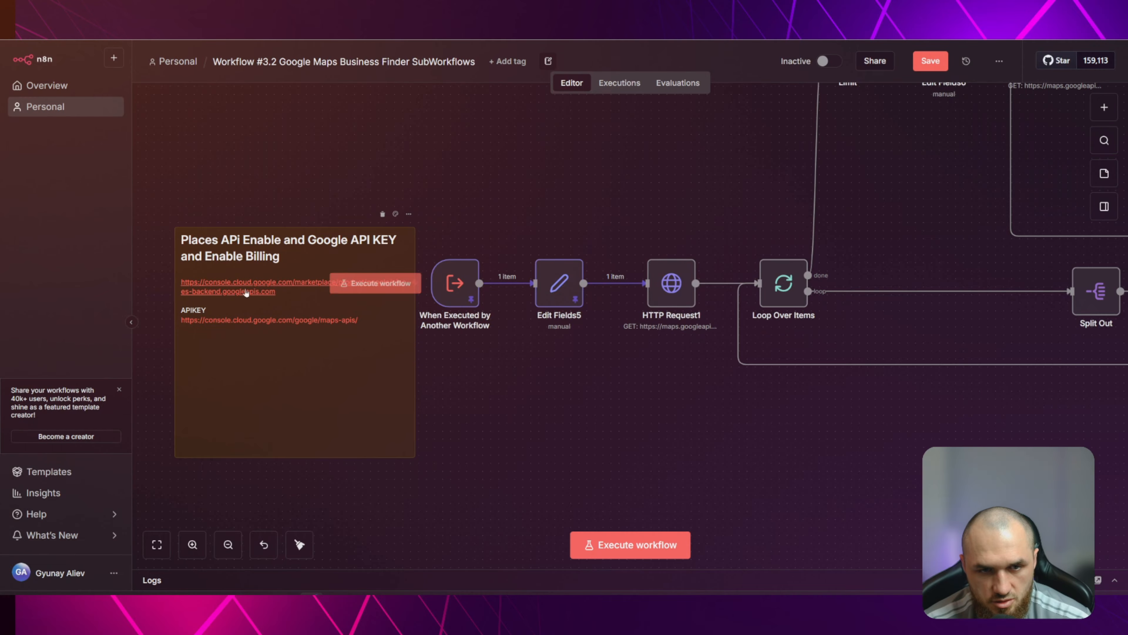
pyautogui.click(246, 292)
pyautogui.moveTo(127, 131); pyautogui.dragTo(216, 134)
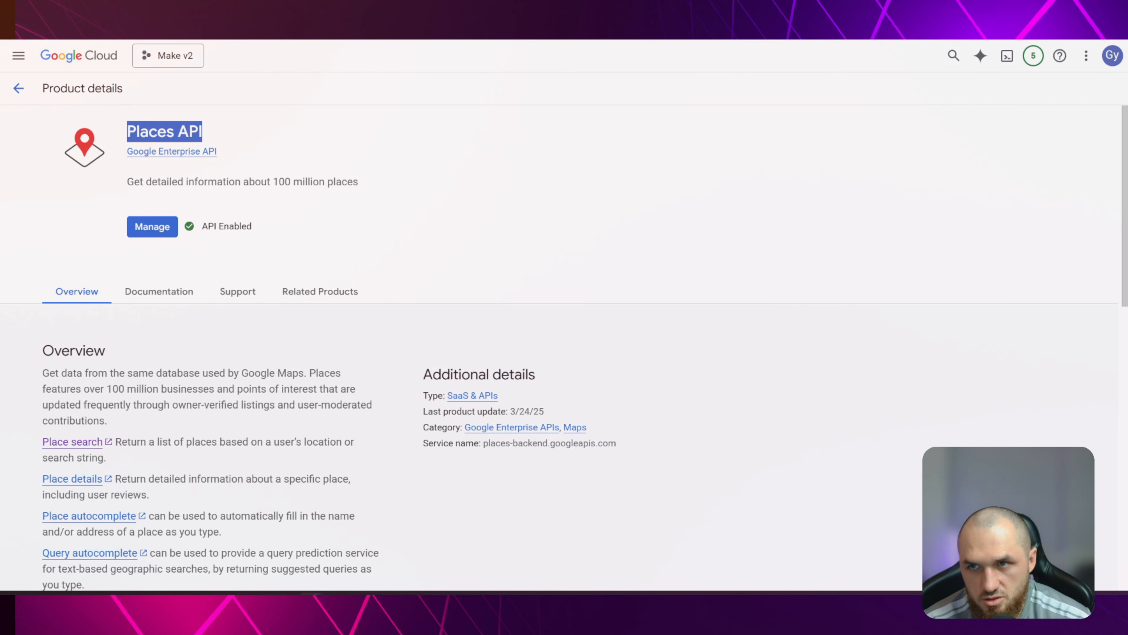
# Search Google Cloud for "places", read through the Places API product page, and return to the Credentials page
pyautogui.click(311, 20)
pyautogui.click(367, 58)
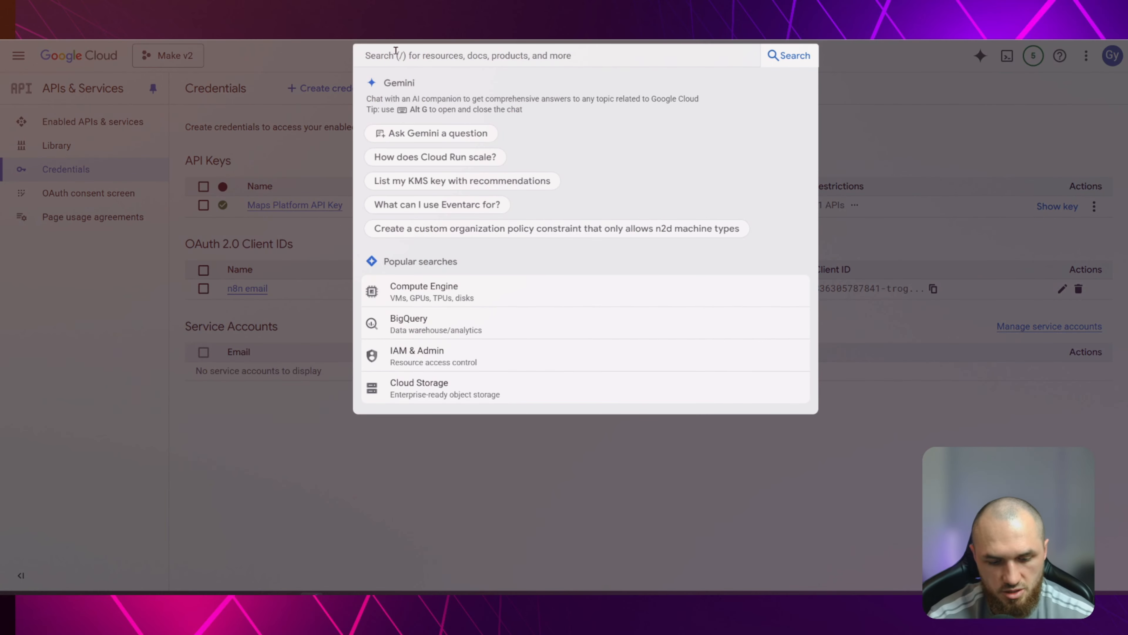
pyautogui.write('places')
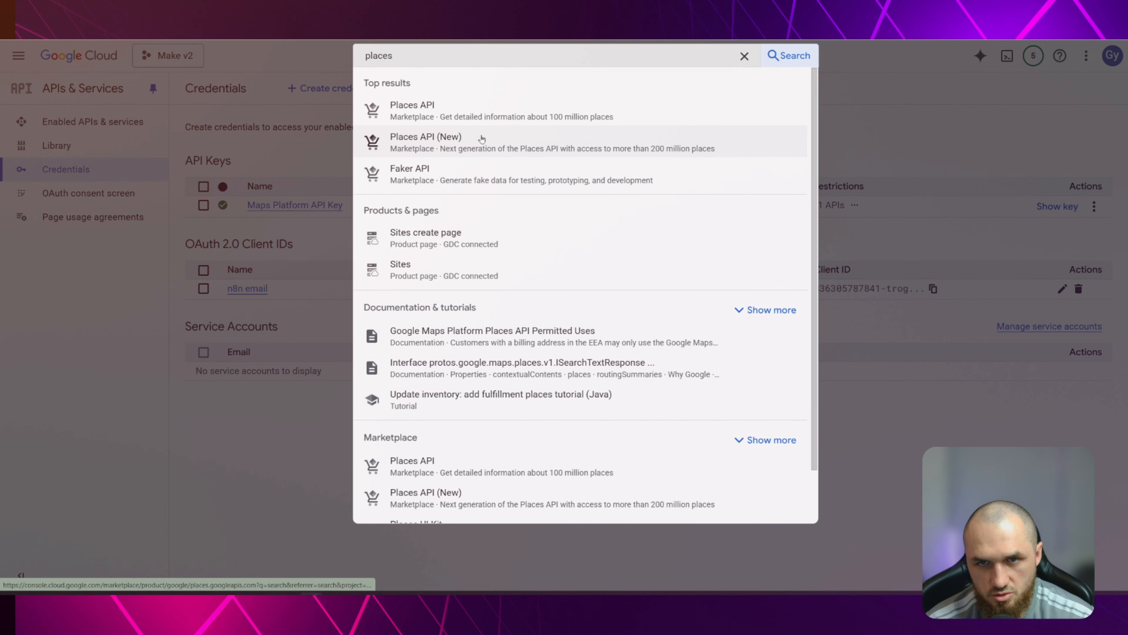
pyautogui.click(443, 107)
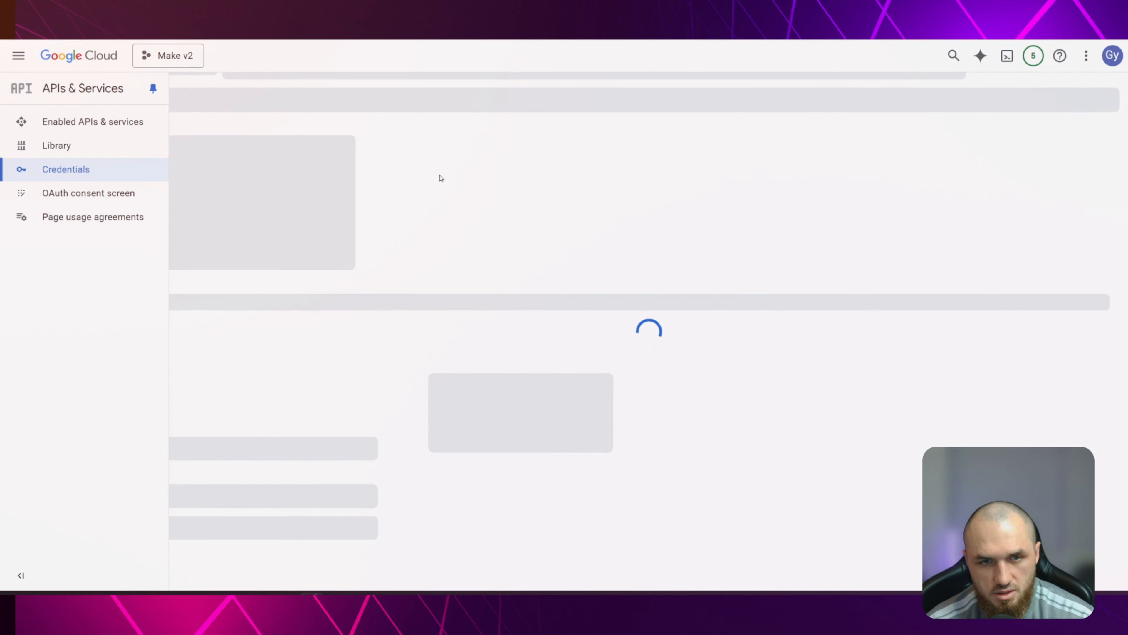
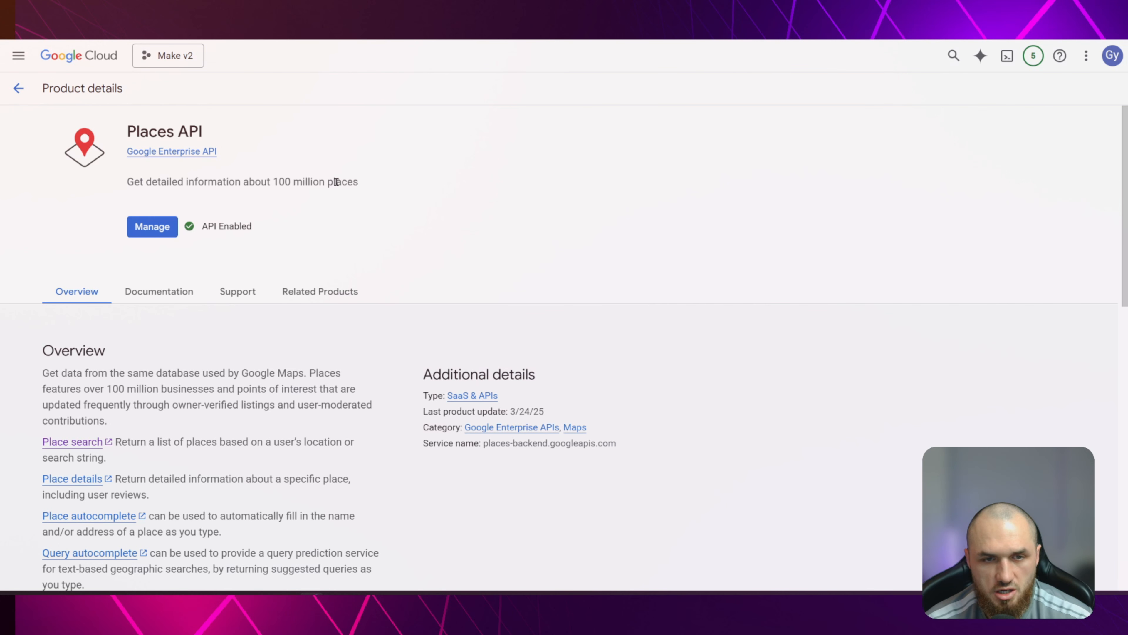
pyautogui.moveTo(364, 185); pyautogui.dragTo(129, 182)
pyautogui.click(181, 178)
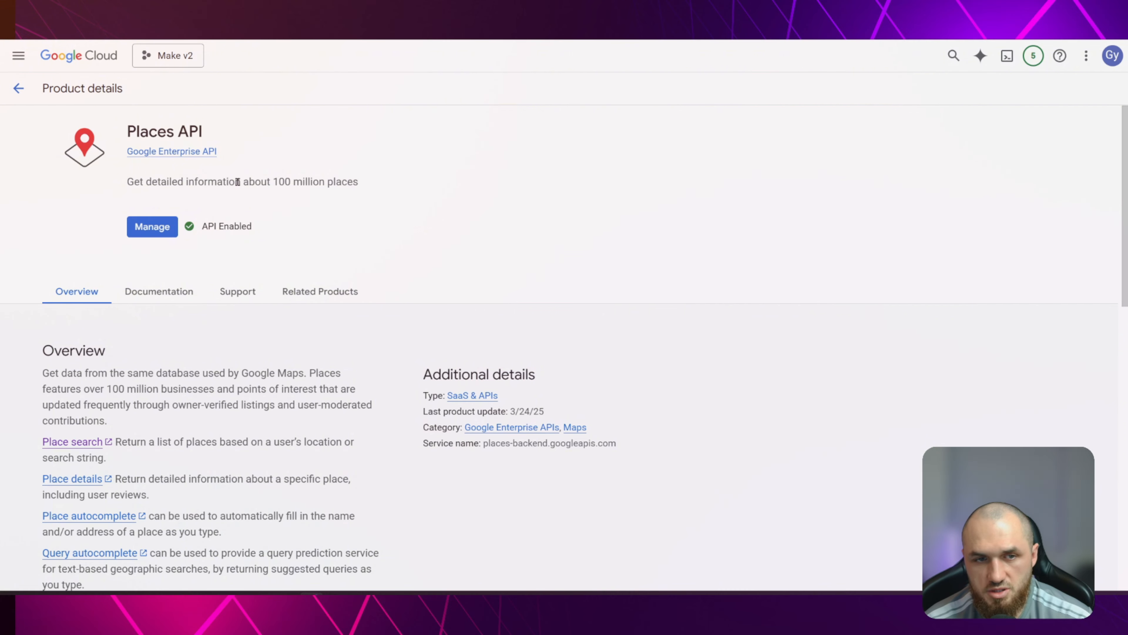
pyautogui.scroll(-4, 262, 303)
pyautogui.scroll(-8, 246, 409)
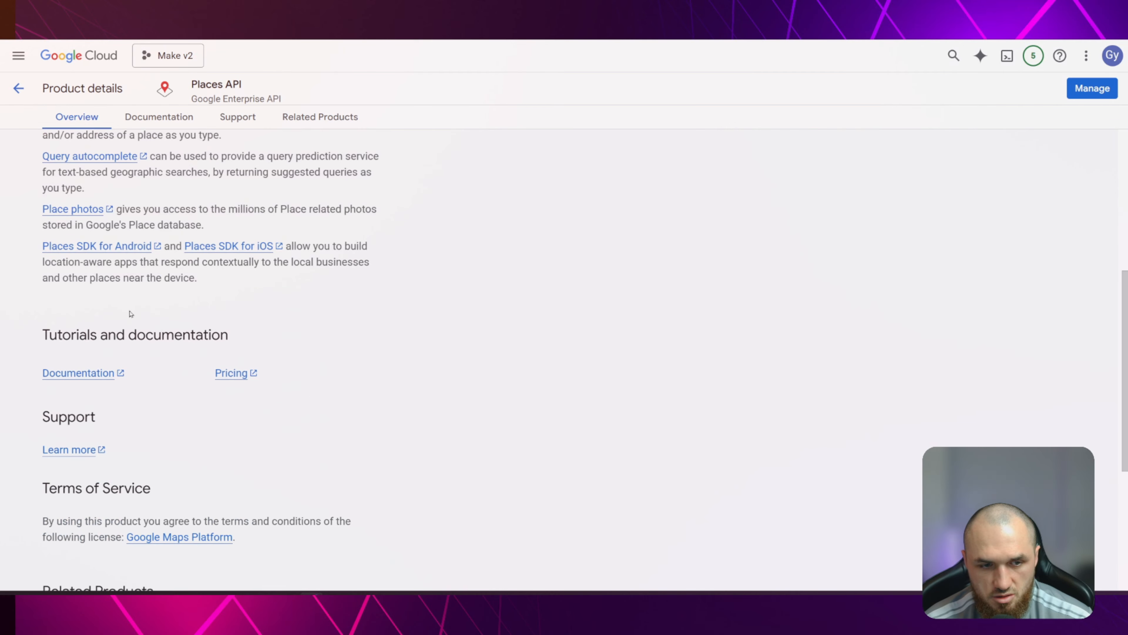
pyautogui.scroll(13, 395, 338)
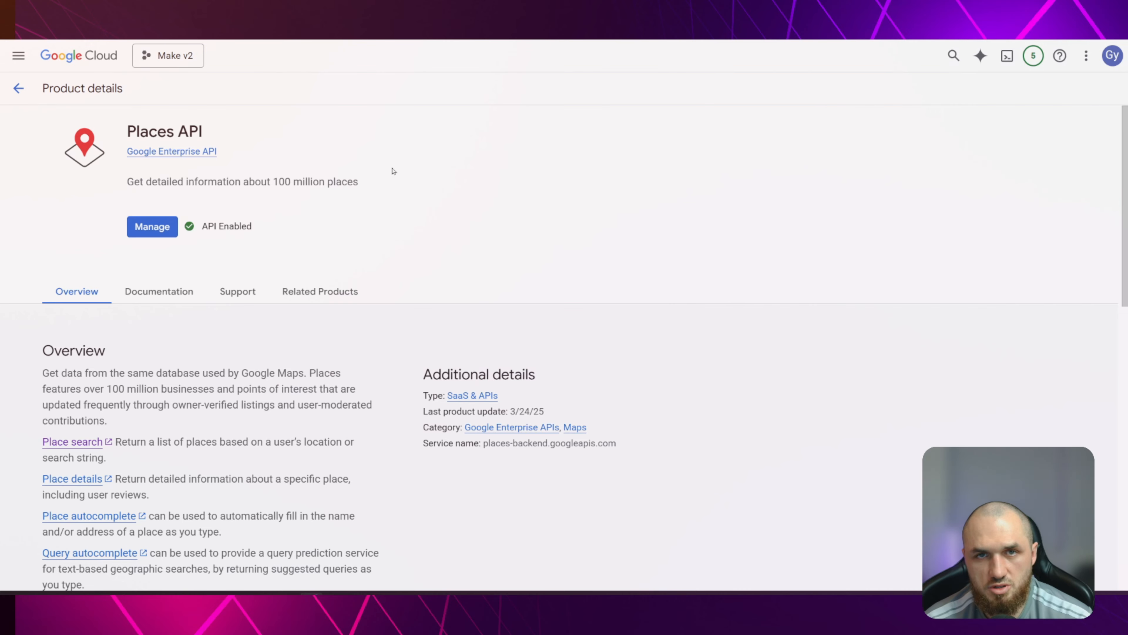
pyautogui.click(18, 87)
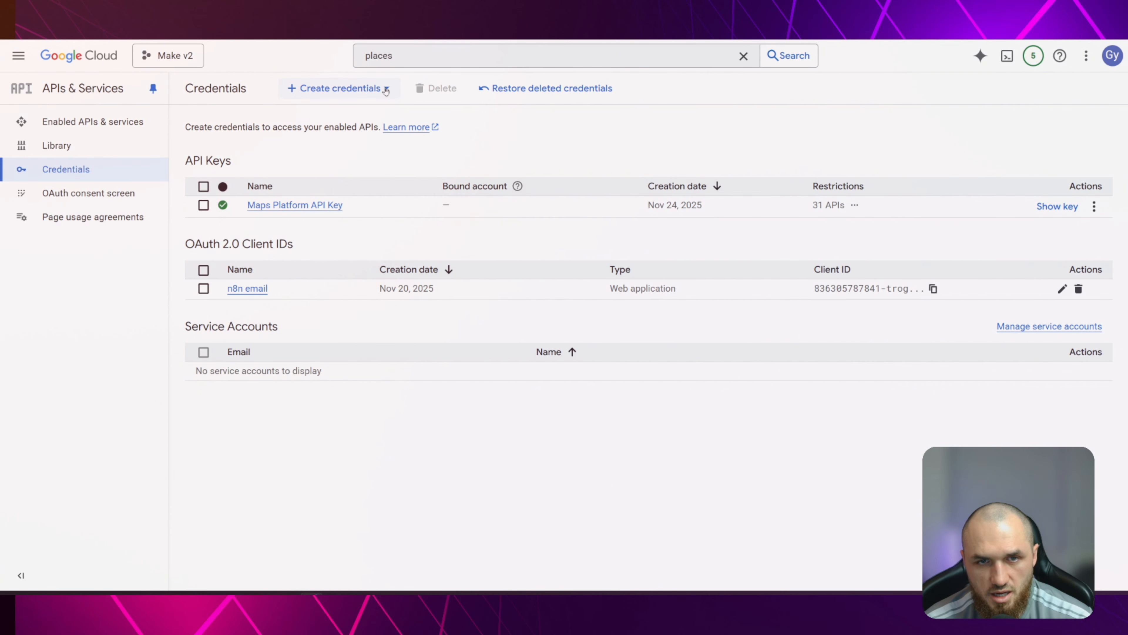
# Follow the sticky note's APIKEY link to Google Maps Platform, check the credential types offered under Keys & Credentials, and return to APIs & Services credentials
pyautogui.click(385, 89)
pyautogui.click(197, 76)
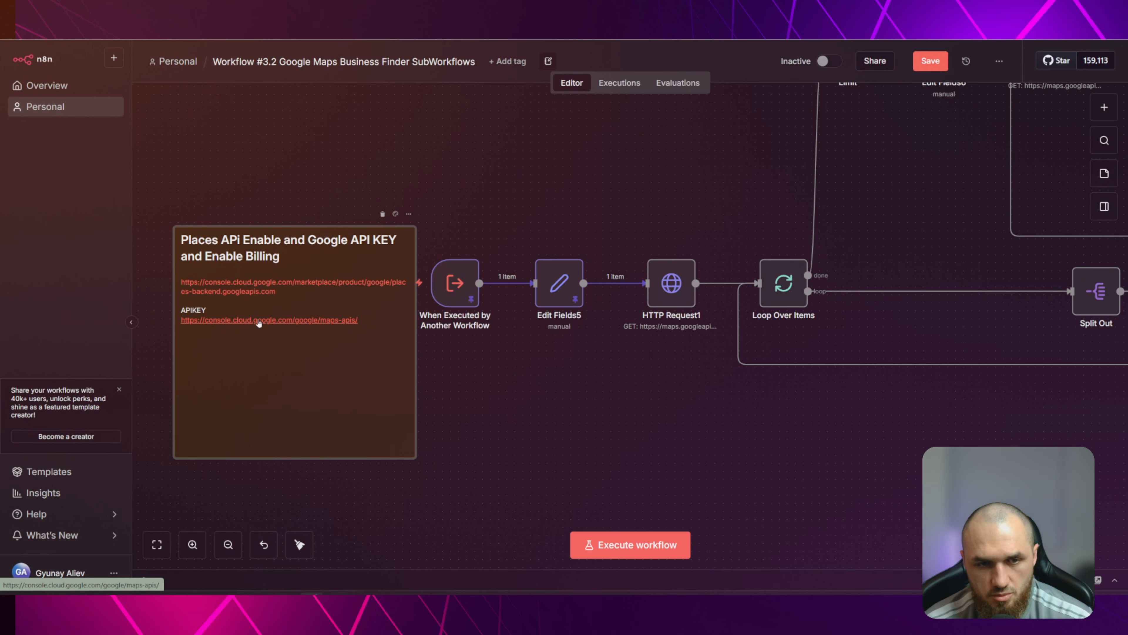
pyautogui.click(258, 320)
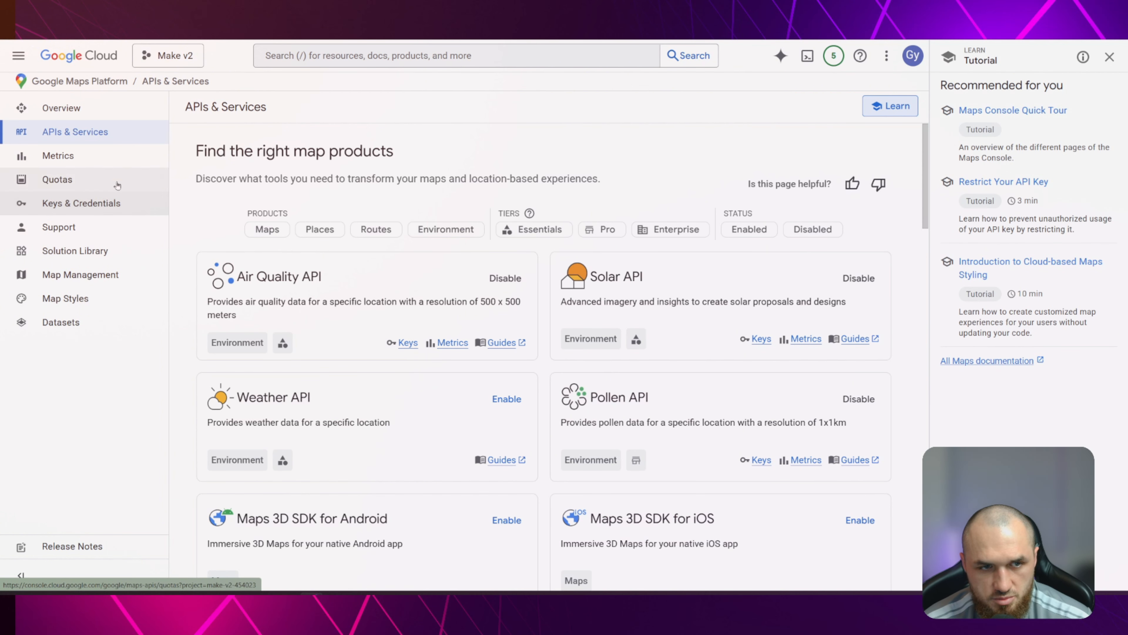
pyautogui.click(100, 204)
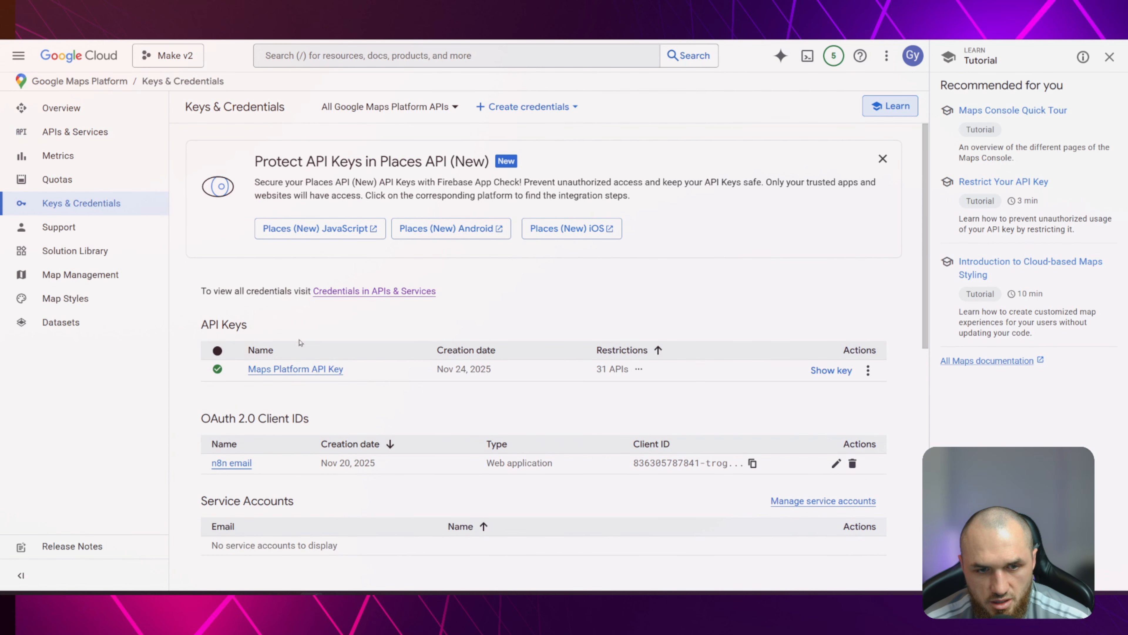
pyautogui.scroll(-2, 396, 261)
pyautogui.scroll(2, 408, 182)
pyautogui.click(575, 108)
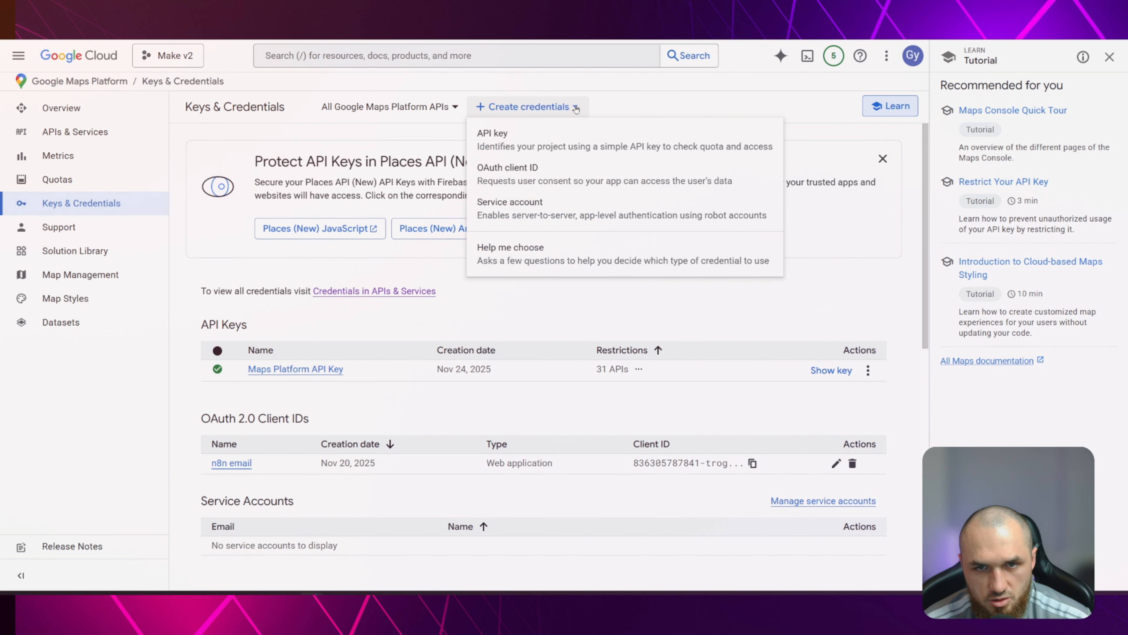
pyautogui.click(388, 268)
pyautogui.click(374, 290)
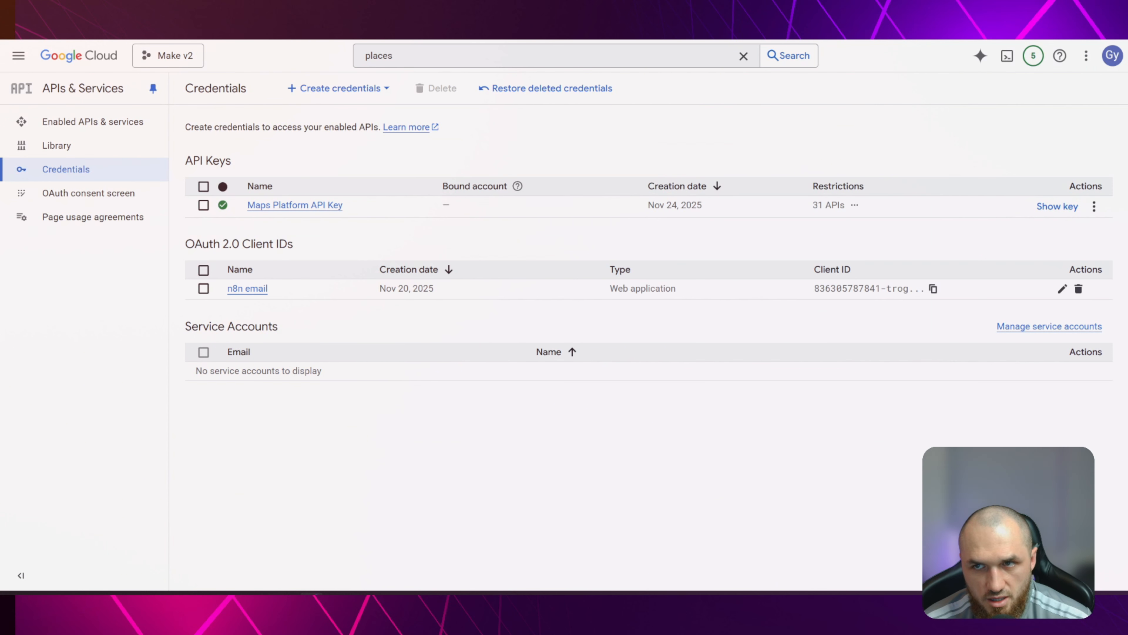
# Create an API key with application restrictions set to None and API restrictions set to Don't restrict key, and highlight the generated key
pyautogui.click(383, 88)
pyautogui.click(312, 118)
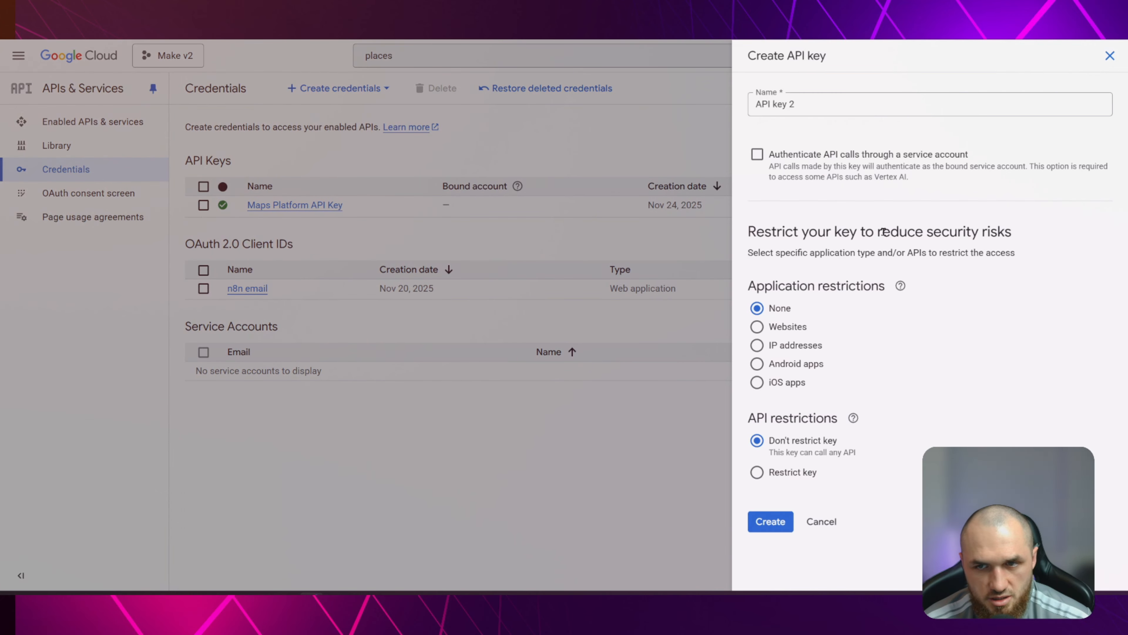
pyautogui.click(990, 238)
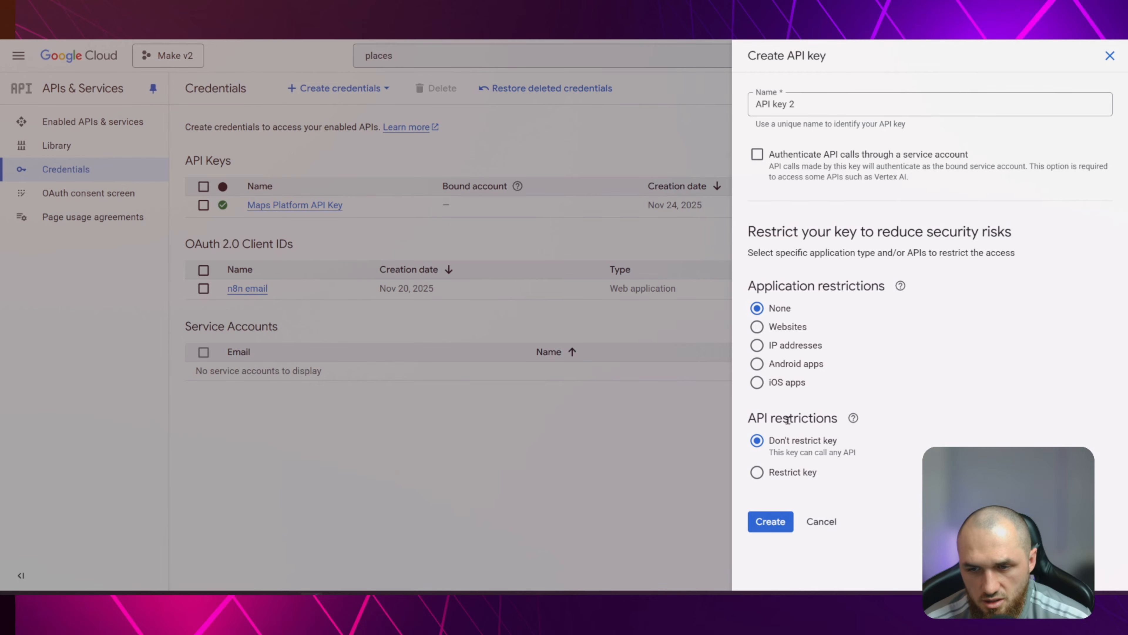
pyautogui.click(770, 527)
pyautogui.moveTo(762, 205); pyautogui.dragTo(980, 205)
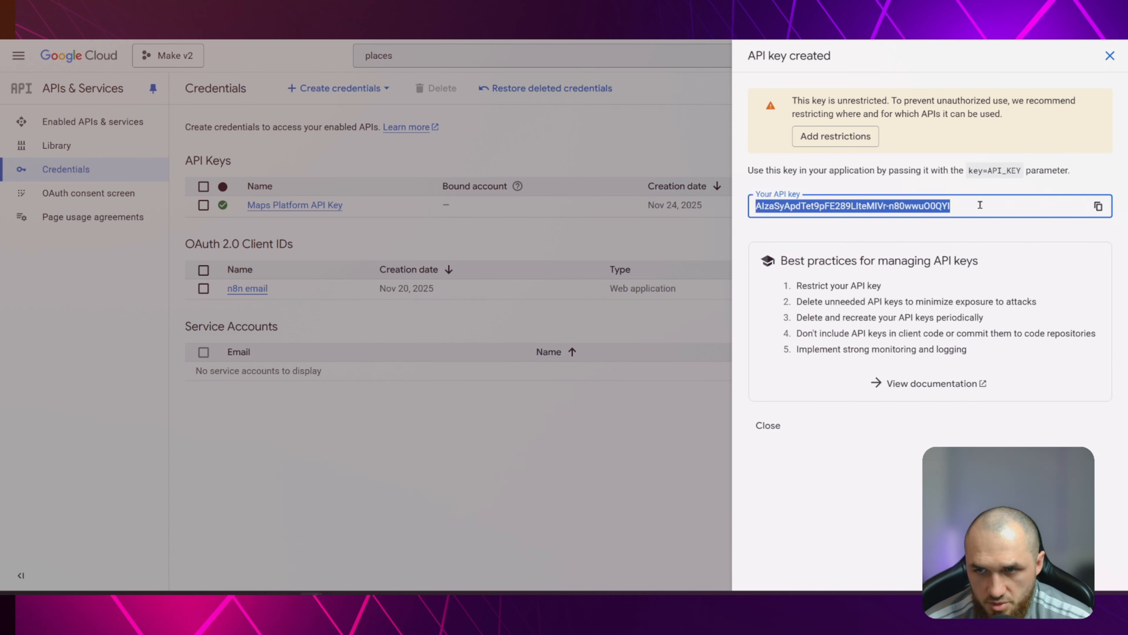
pyautogui.click(758, 205)
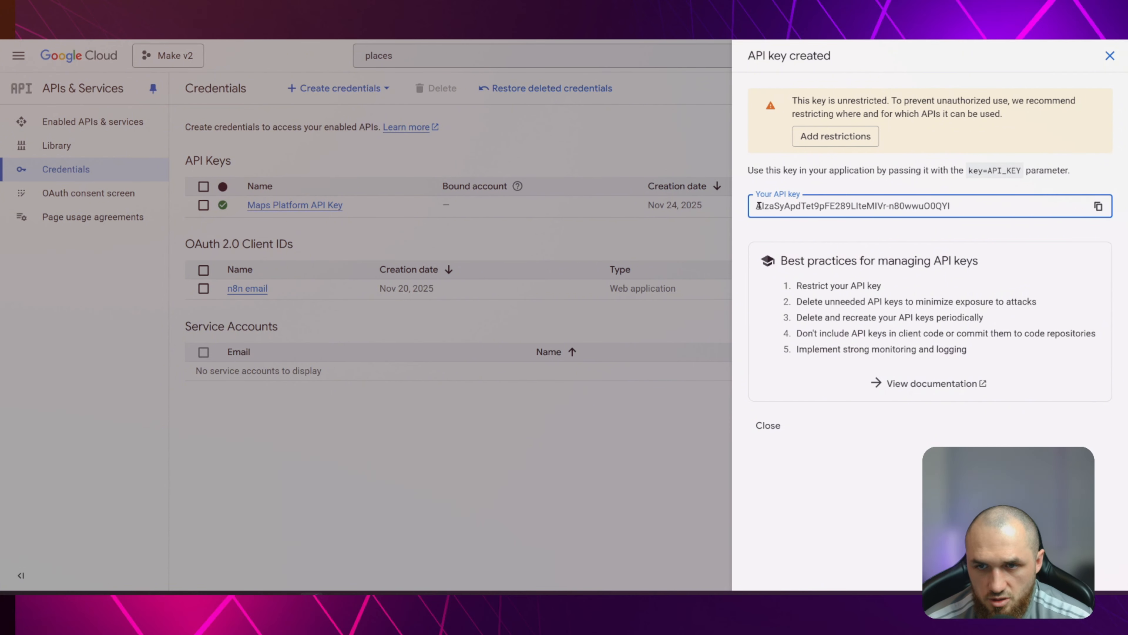
# Copy the generated API key into a plain-text note prefixed with "key =" and return to the n8n workflow
pyautogui.moveTo(756, 206); pyautogui.dragTo(988, 211)
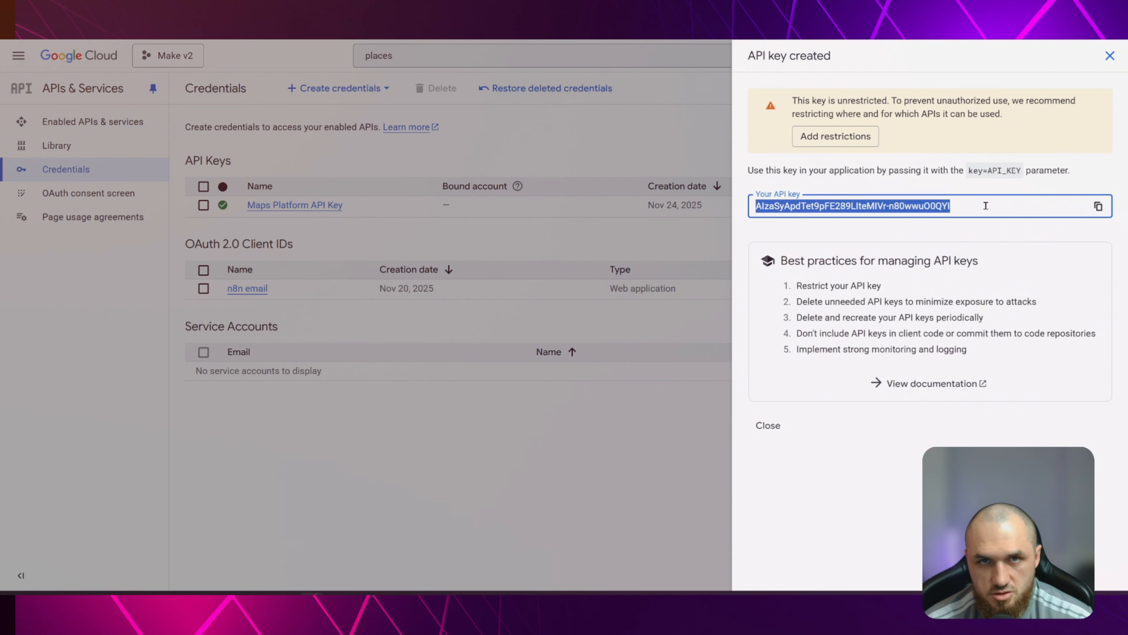
pyautogui.click(1099, 206)
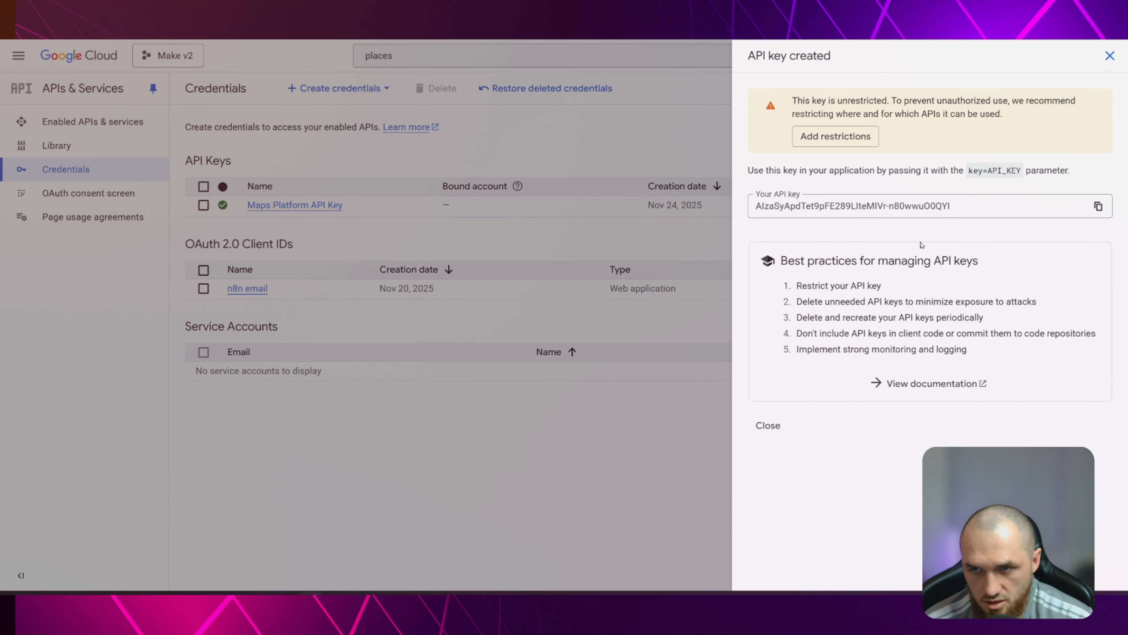
pyautogui.click(385, 594)
pyautogui.write('key =')
pyautogui.hotkey('ctrl', 'v')
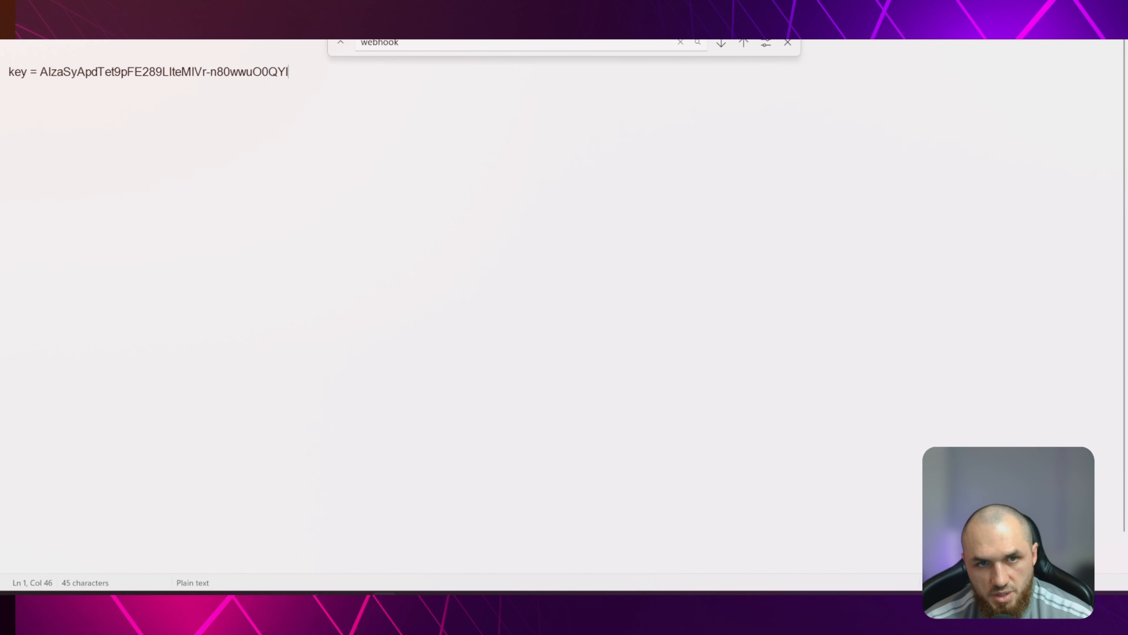
pyautogui.hotkey('alt', 'Tab')
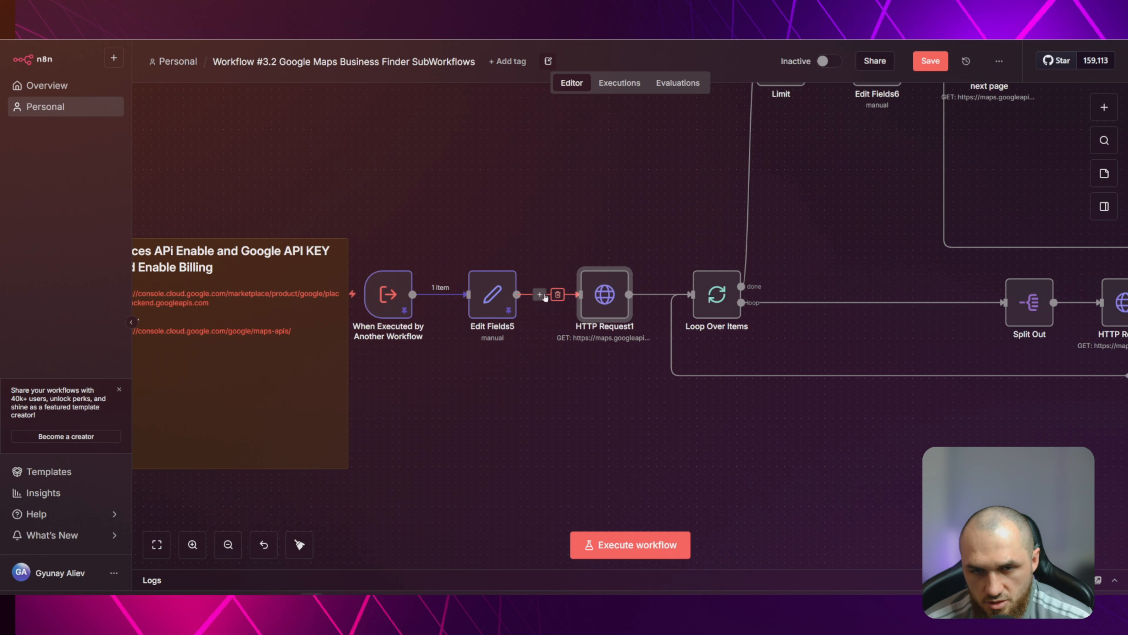
pyautogui.click(539, 294)
pyautogui.write('htt')
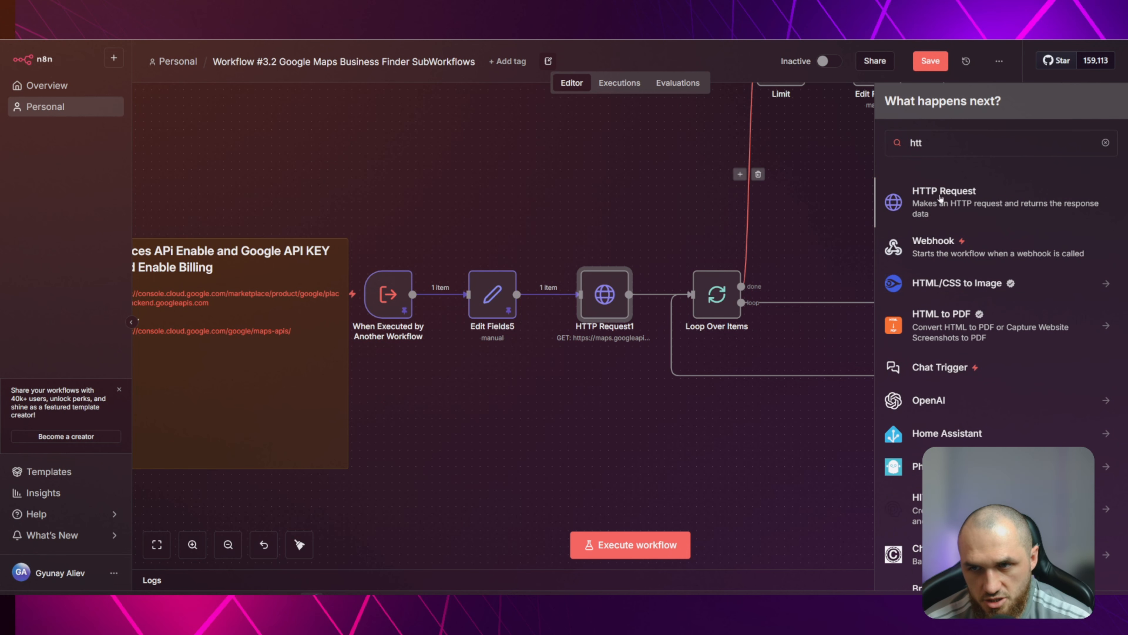
pyautogui.press('Return')
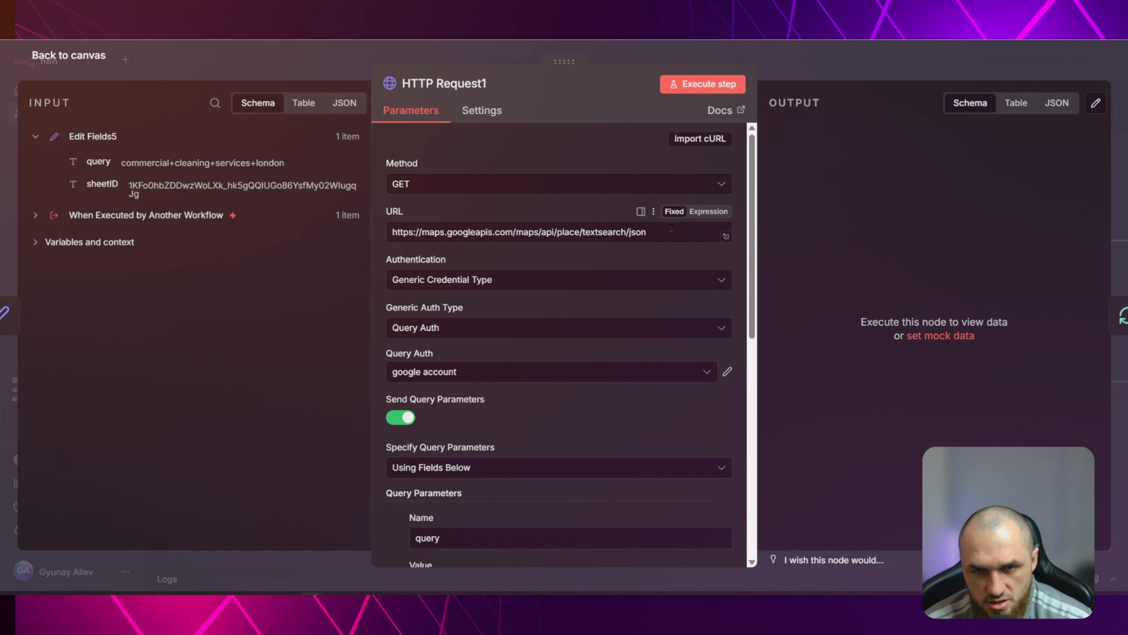
# Create a new Query Auth credential for the HTTP Request1 node and set its parameter name to key
pyautogui.scroll(-4, 528, 236)
pyautogui.scroll(3, 520, 217)
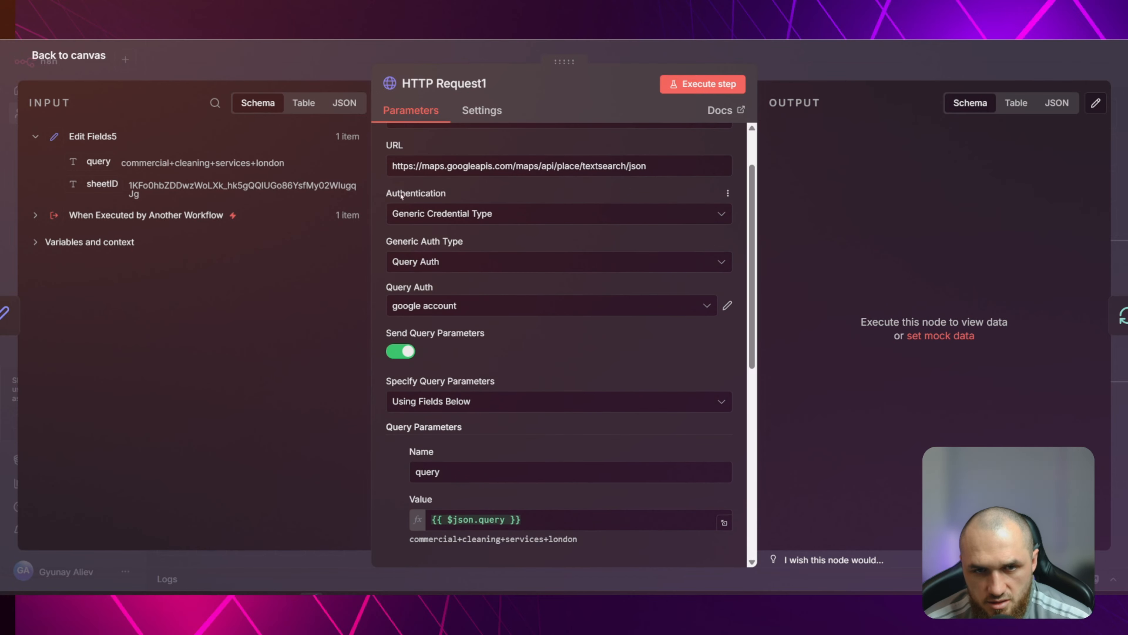
pyautogui.click(425, 210)
pyautogui.click(426, 213)
pyautogui.click(431, 262)
pyautogui.click(431, 264)
pyautogui.click(644, 307)
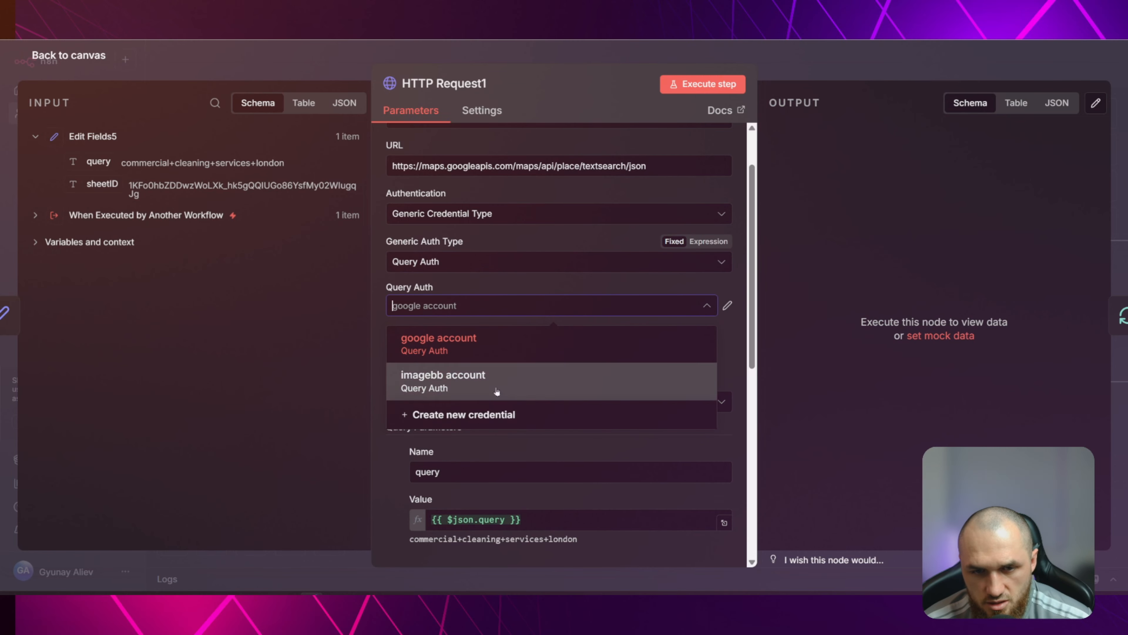
pyautogui.click(462, 413)
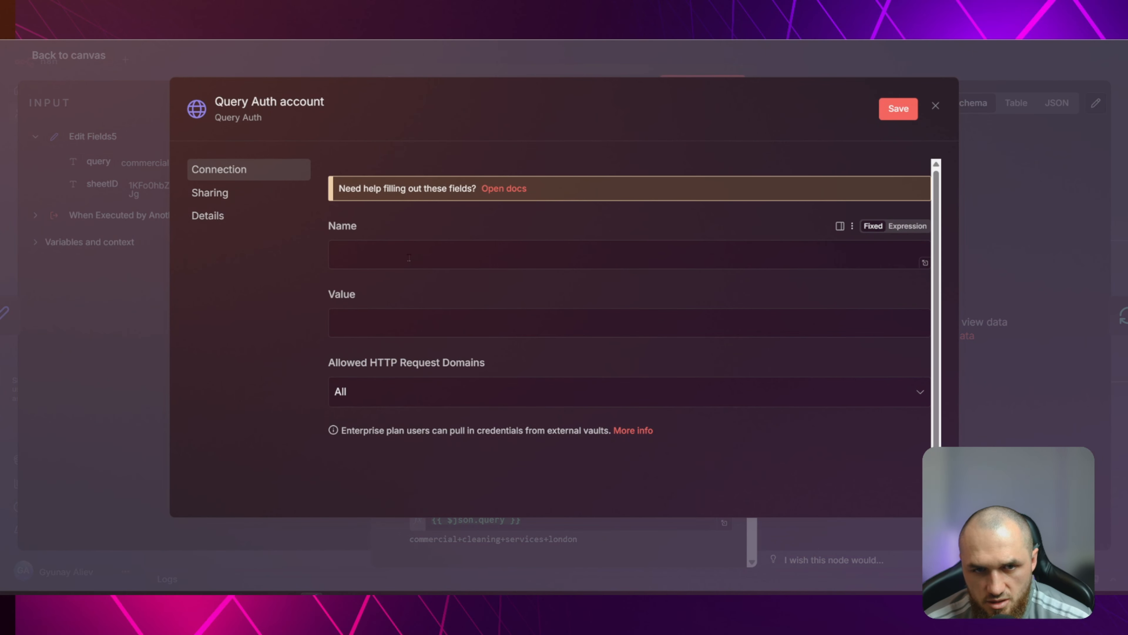
pyautogui.click(381, 249)
pyautogui.write('key')
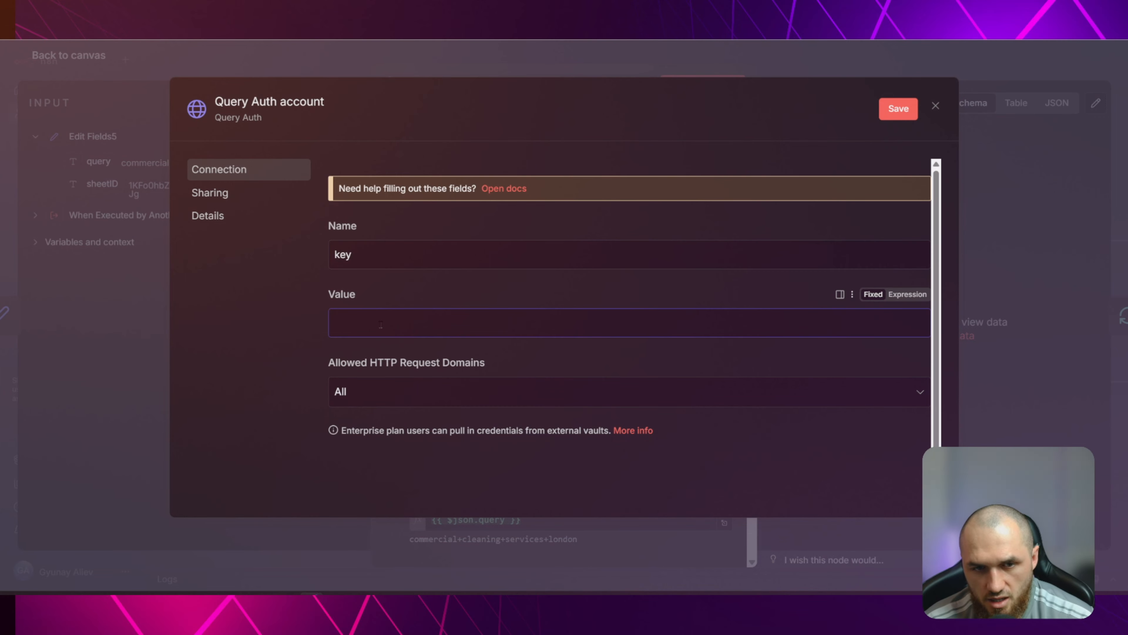
# Copy the API key from the text note and paste it as the Query Auth credential's value
pyautogui.hotkey('alt', 'Tab')
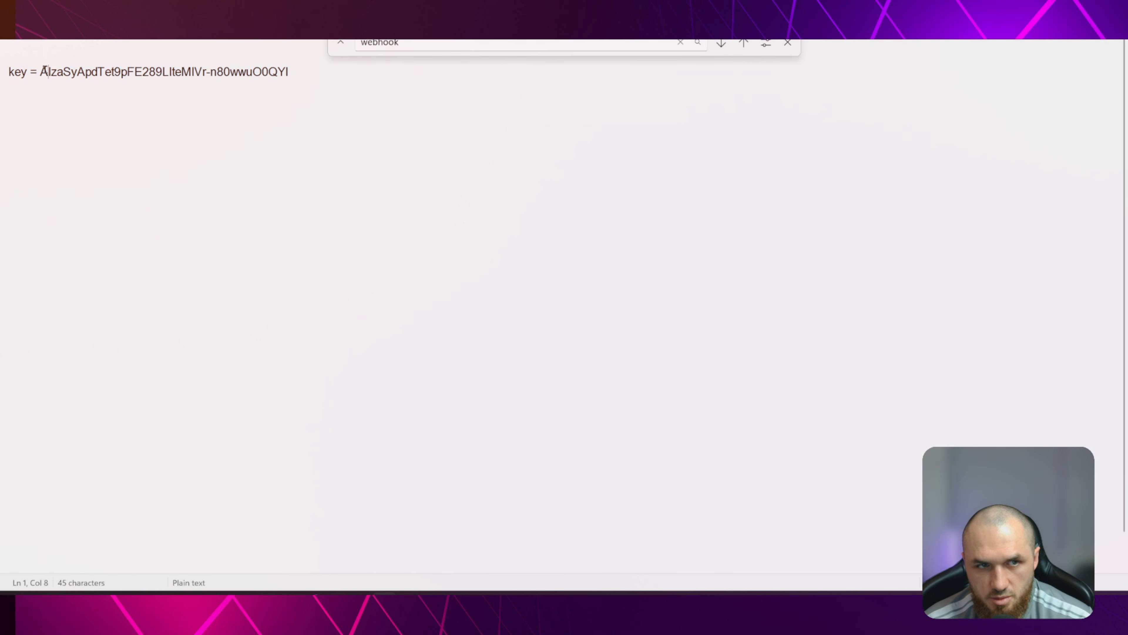
pyautogui.moveTo(40, 72); pyautogui.dragTo(289, 73)
pyautogui.rightClick(289, 73)
pyautogui.click(331, 95)
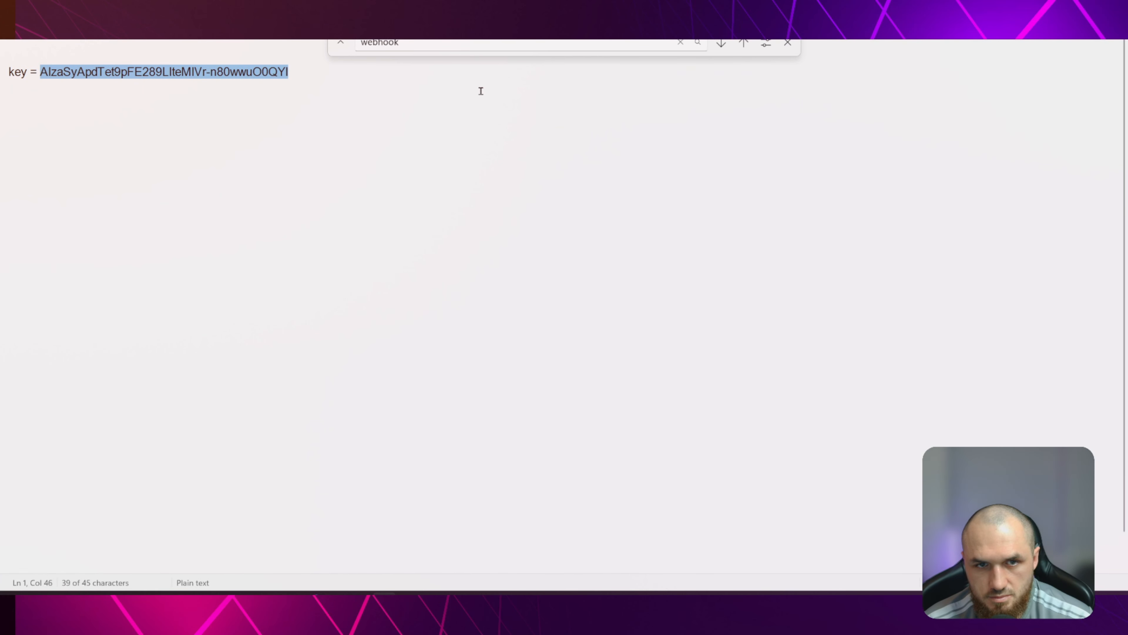
pyautogui.hotkey('alt', 'Tab')
pyautogui.click(390, 323)
pyautogui.hotkey('ctrl', 'v')
# Rename the Query Auth credential to "test n8n api" and save it
pyautogui.click(275, 103)
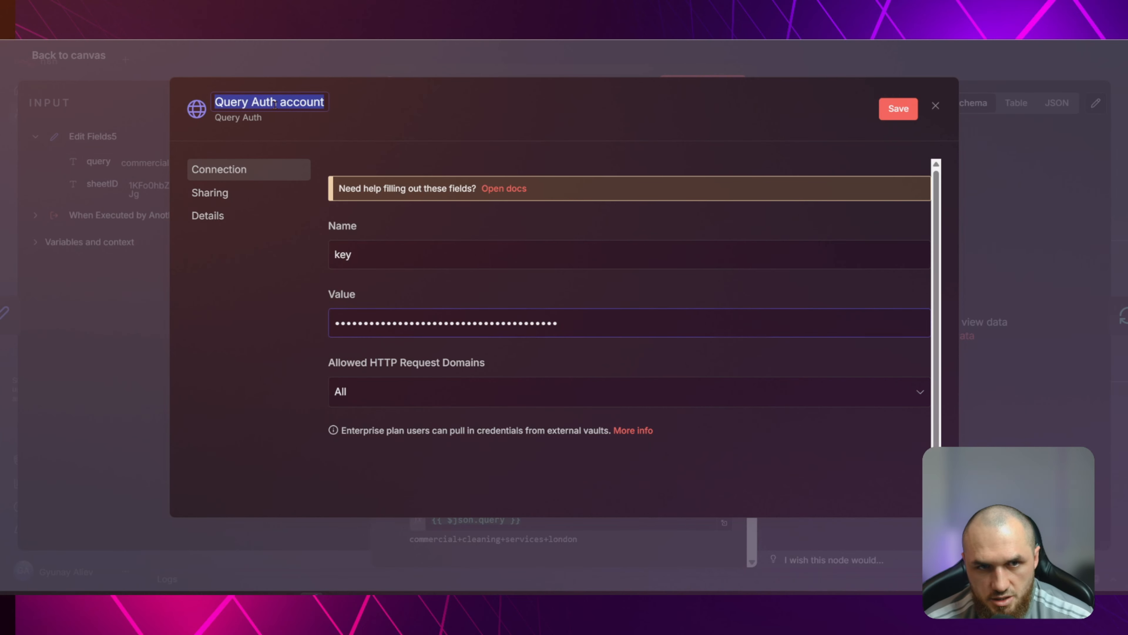
pyautogui.write('test n8n api')
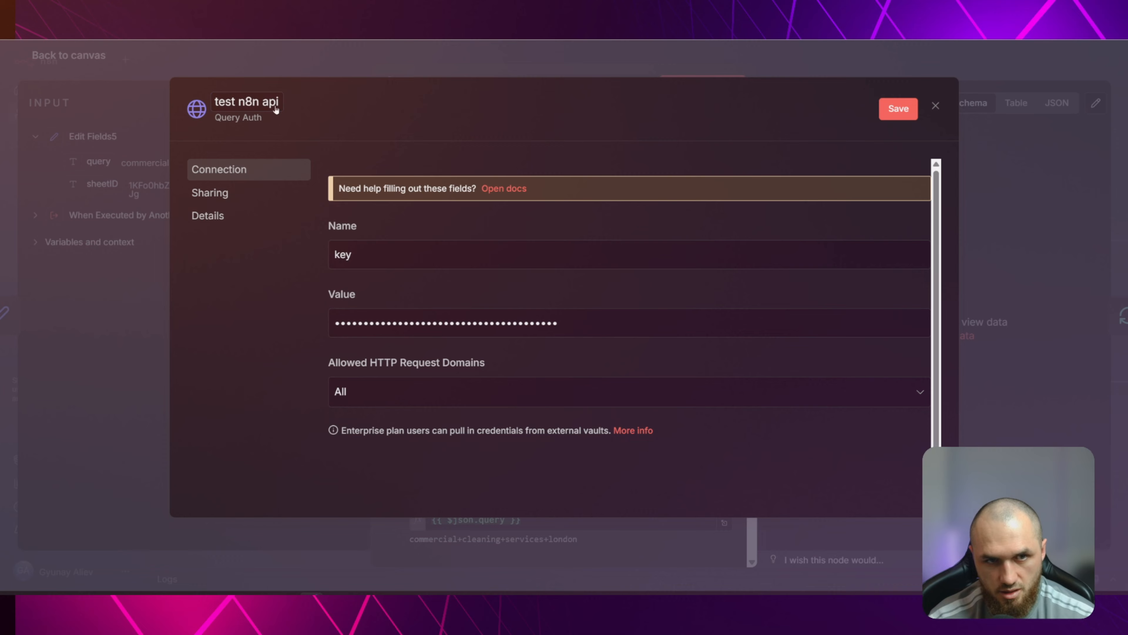
pyautogui.click(899, 109)
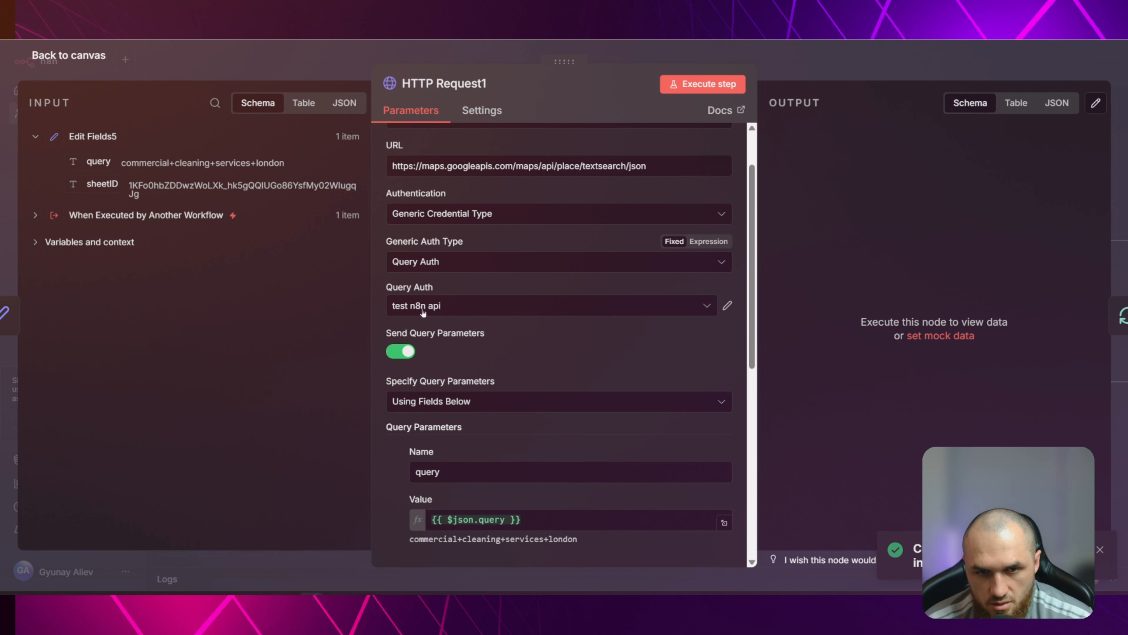
# Clear the value of HTTP Request1's query parameter and map it again to the query field from Edit Fields5
pyautogui.moveTo(387, 332); pyautogui.dragTo(486, 333)
pyautogui.scroll(-5, 440, 206)
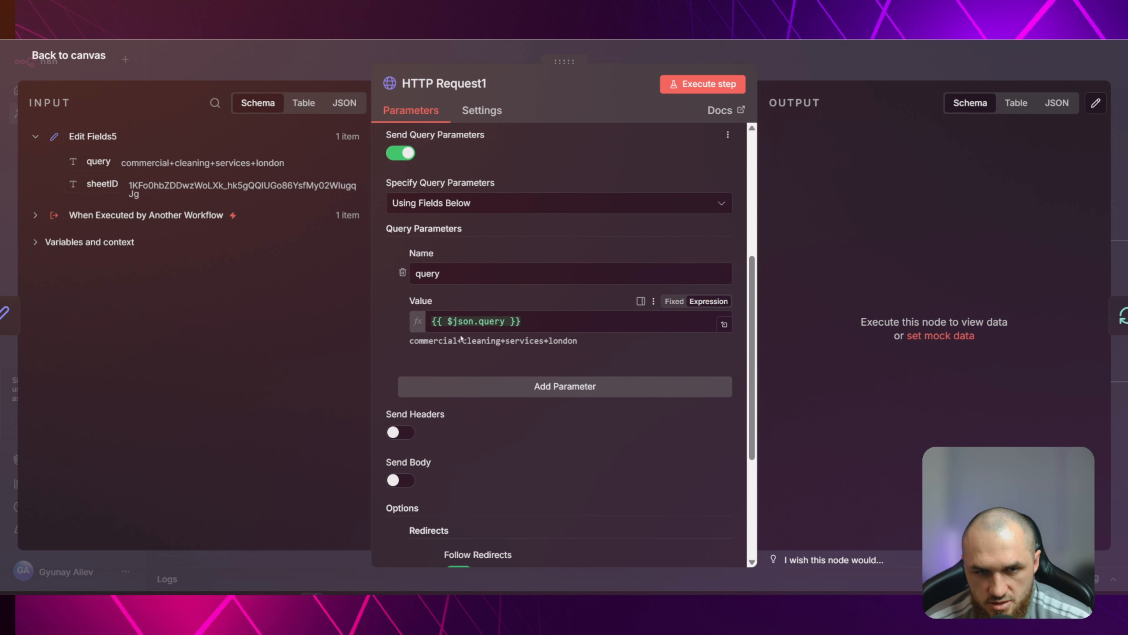
pyautogui.click(440, 206)
pyautogui.click(422, 239)
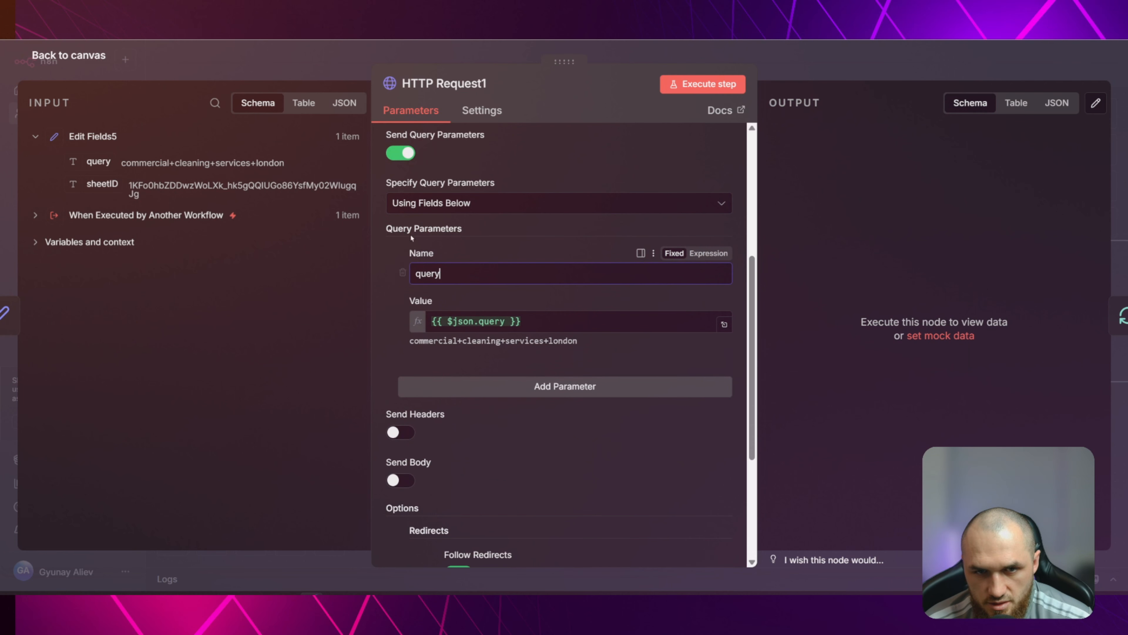
pyautogui.moveTo(384, 229); pyautogui.dragTo(470, 235)
pyautogui.click(444, 273)
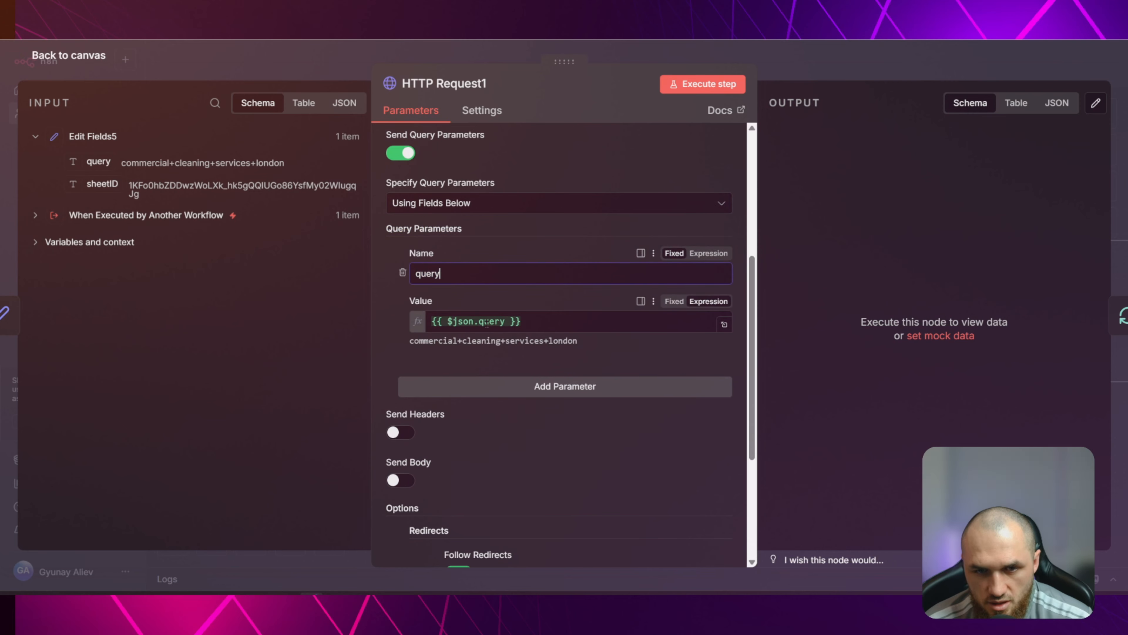
pyautogui.tripleClick(709, 321)
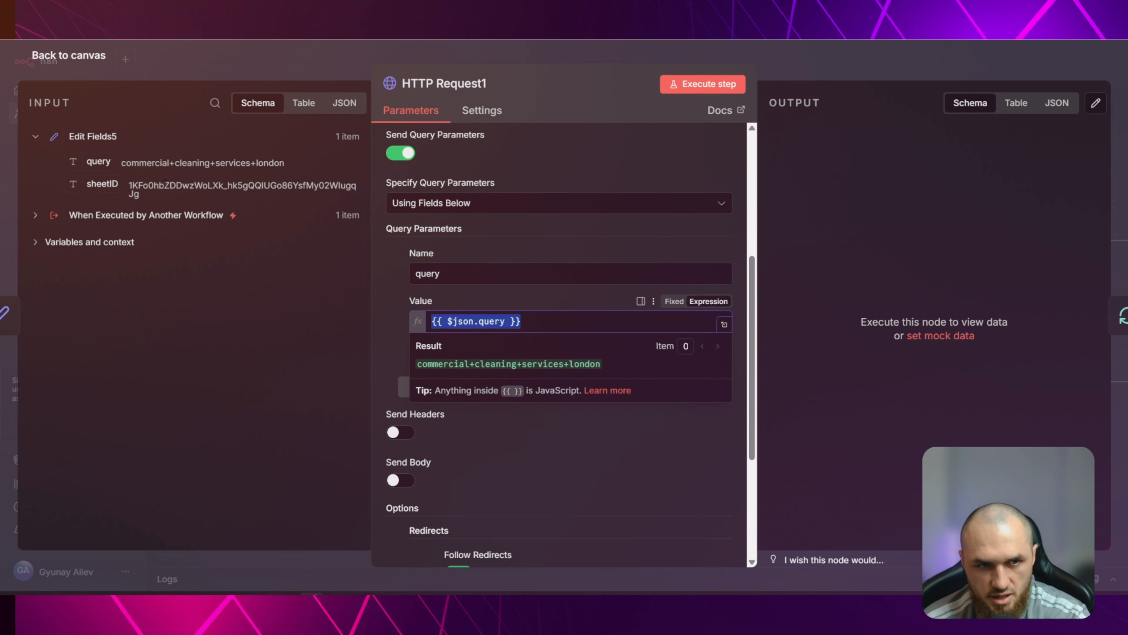
pyautogui.press('BackSpace')
pyautogui.moveTo(99, 161); pyautogui.dragTo(517, 315)
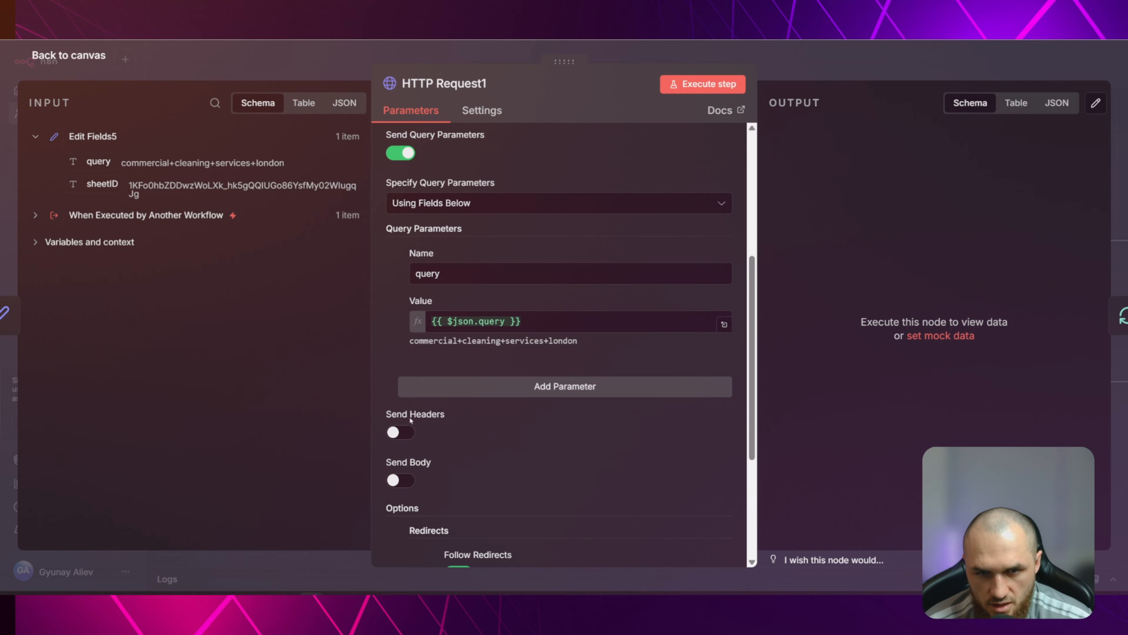
# Review HTTP Request1's header, body and redirect options along with its URL and authentication settings
pyautogui.scroll(-5, 400, 240)
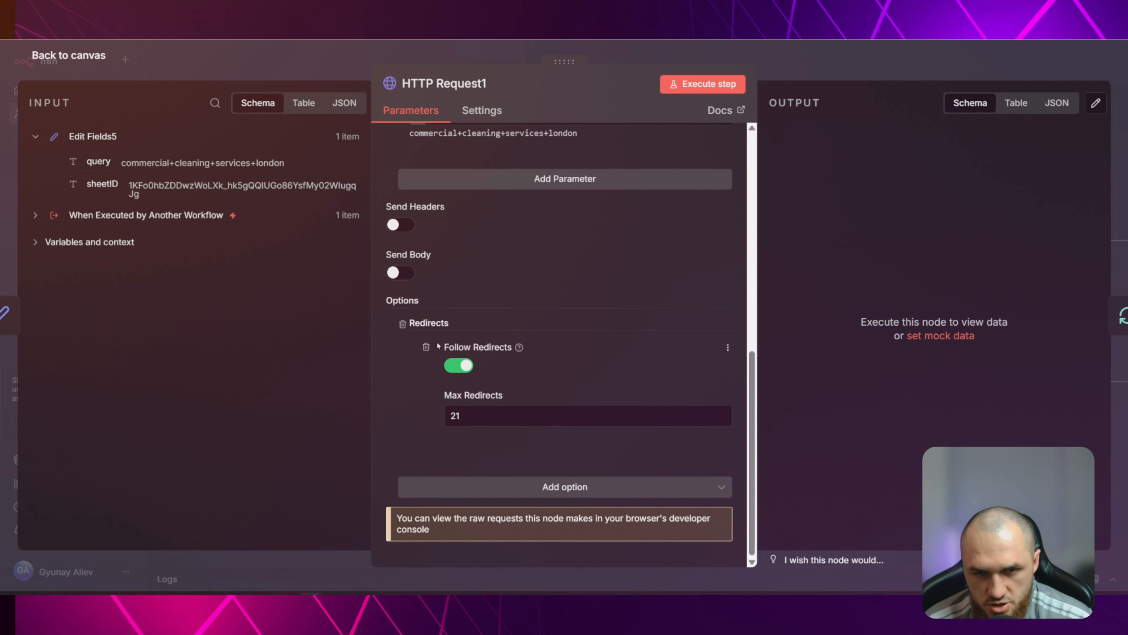
pyautogui.click(547, 487)
pyautogui.click(431, 338)
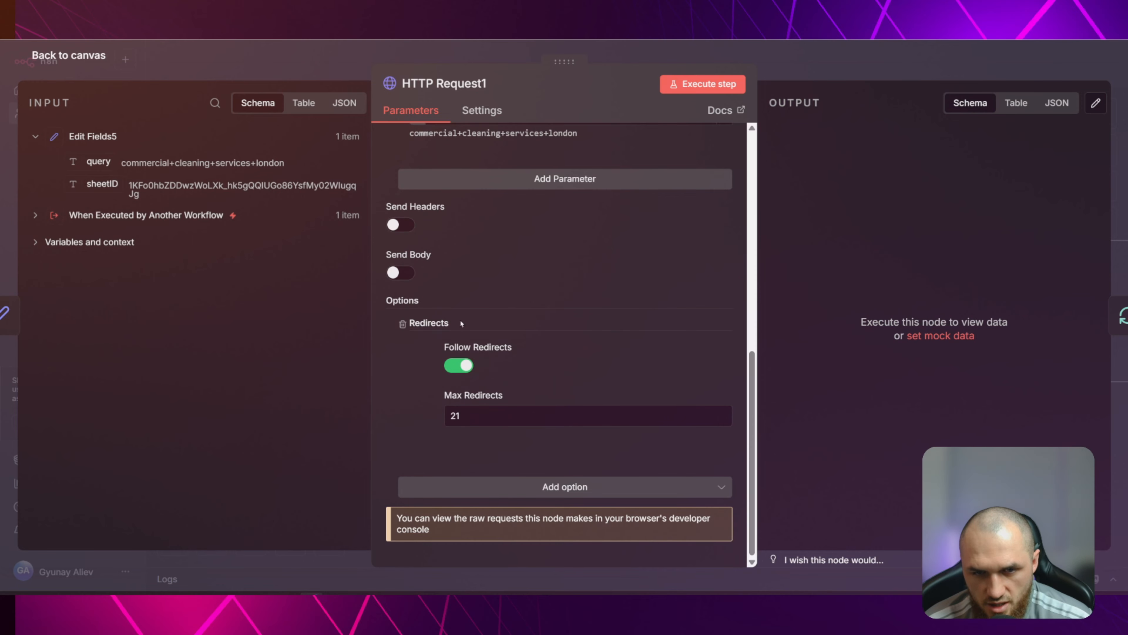
pyautogui.scroll(10, 582, 309)
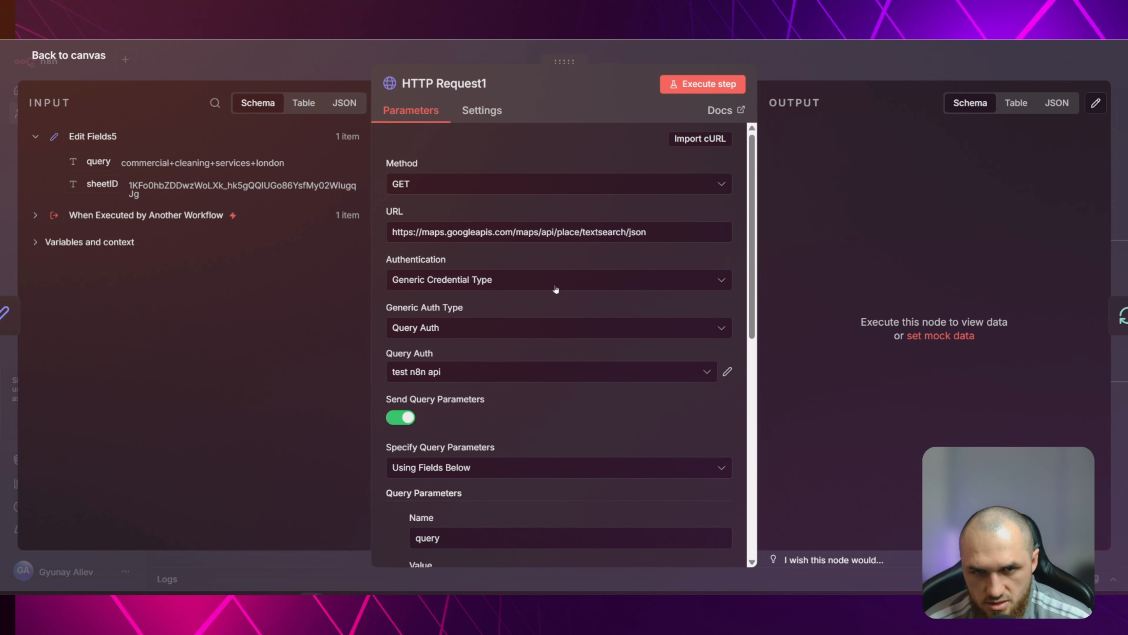
pyautogui.scroll(-5, 569, 316)
pyautogui.scroll(5, 550, 290)
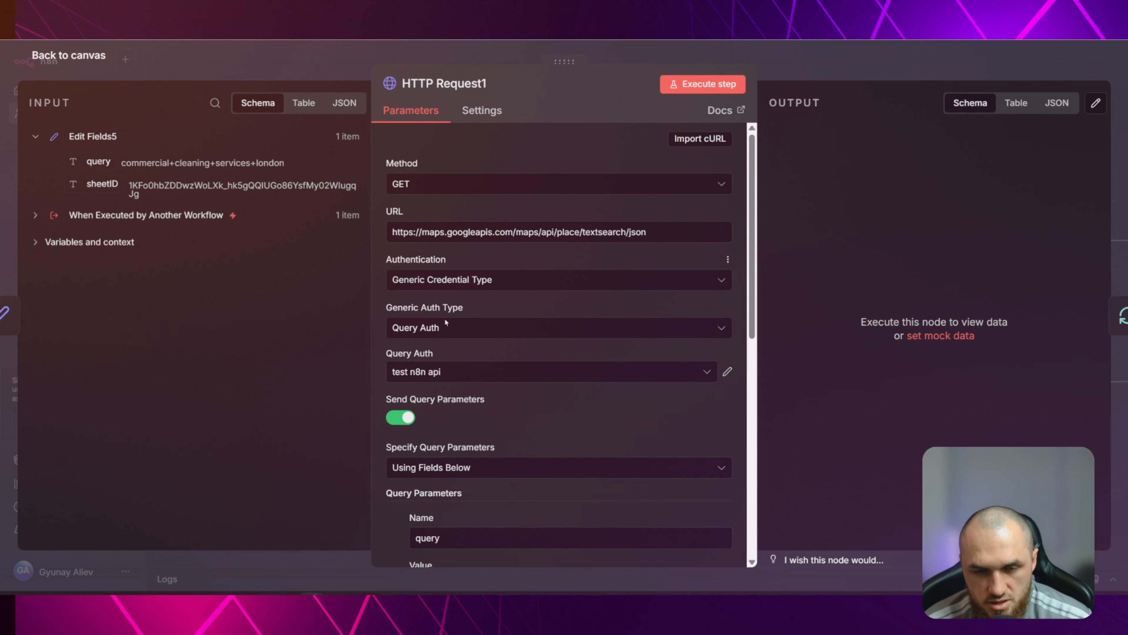
# Return to the workflow canvas and execute the HTTP Request1 node on its own
pyautogui.click(331, 65)
pyautogui.moveTo(725, 380); pyautogui.dragTo(621, 396)
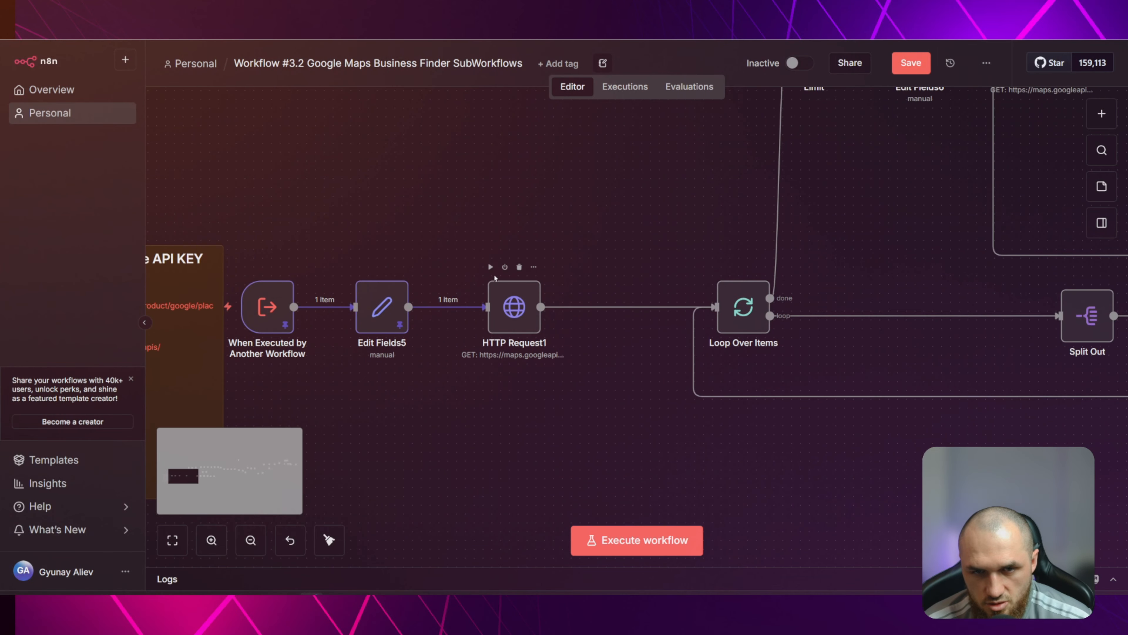
pyautogui.click(491, 268)
# Open HTTP Request1 and examine the returned business results, including names, photos, place IDs, ratings and types, then close it
pyautogui.doubleClick(513, 310)
pyautogui.scroll(-7, 855, 169)
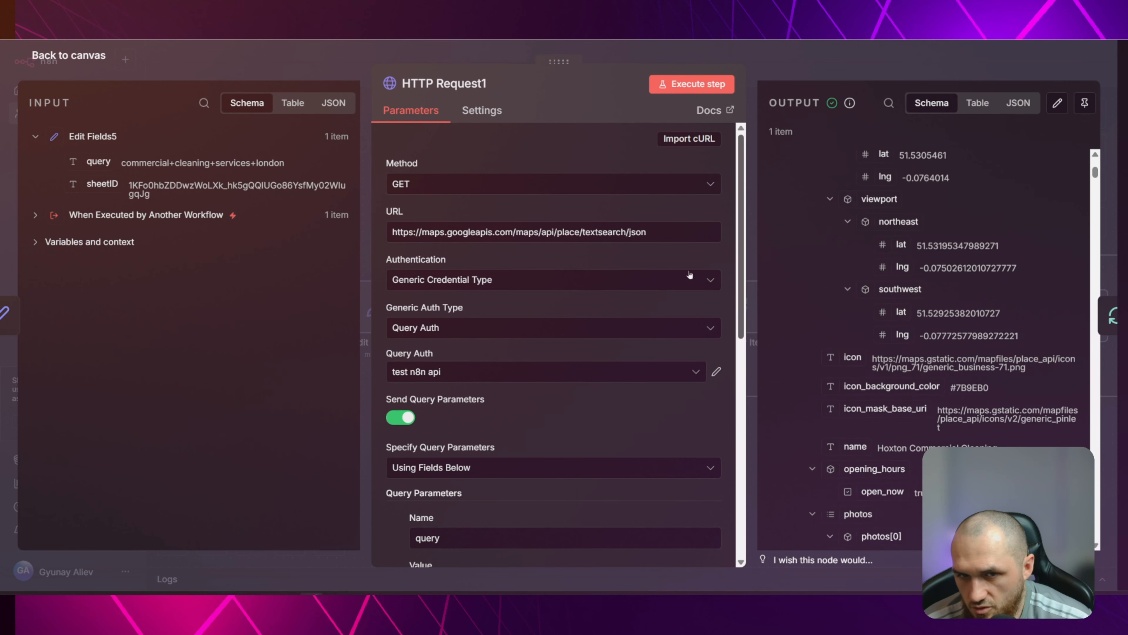
pyautogui.scroll(-4, 538, 421)
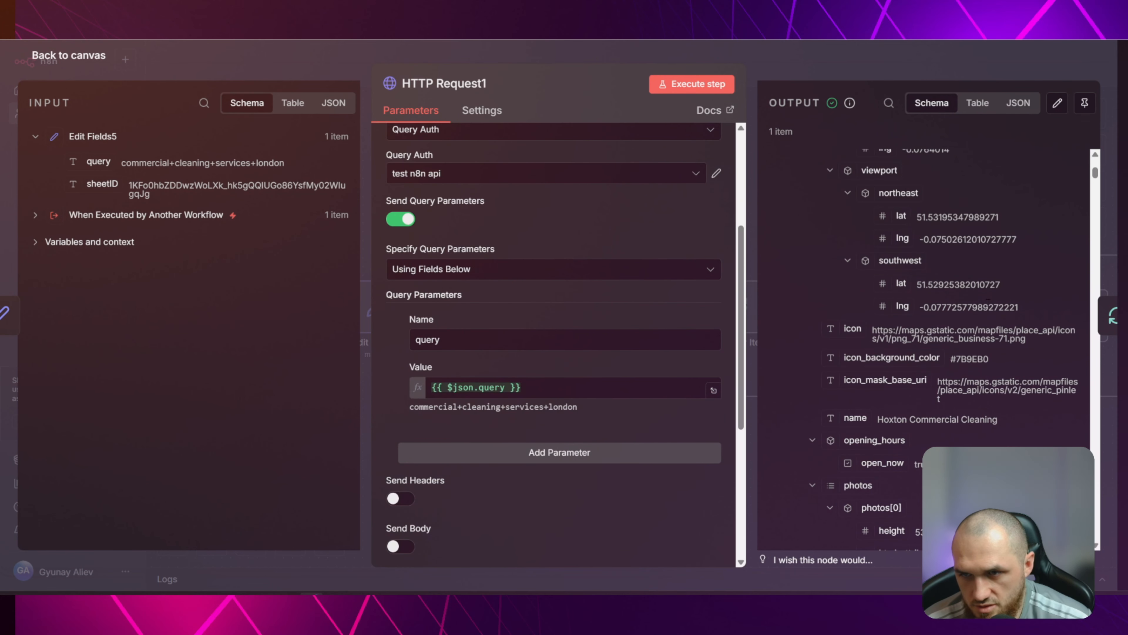
pyautogui.scroll(7, 942, 146)
pyautogui.scroll(-8, 942, 144)
pyautogui.scroll(-10, 941, 143)
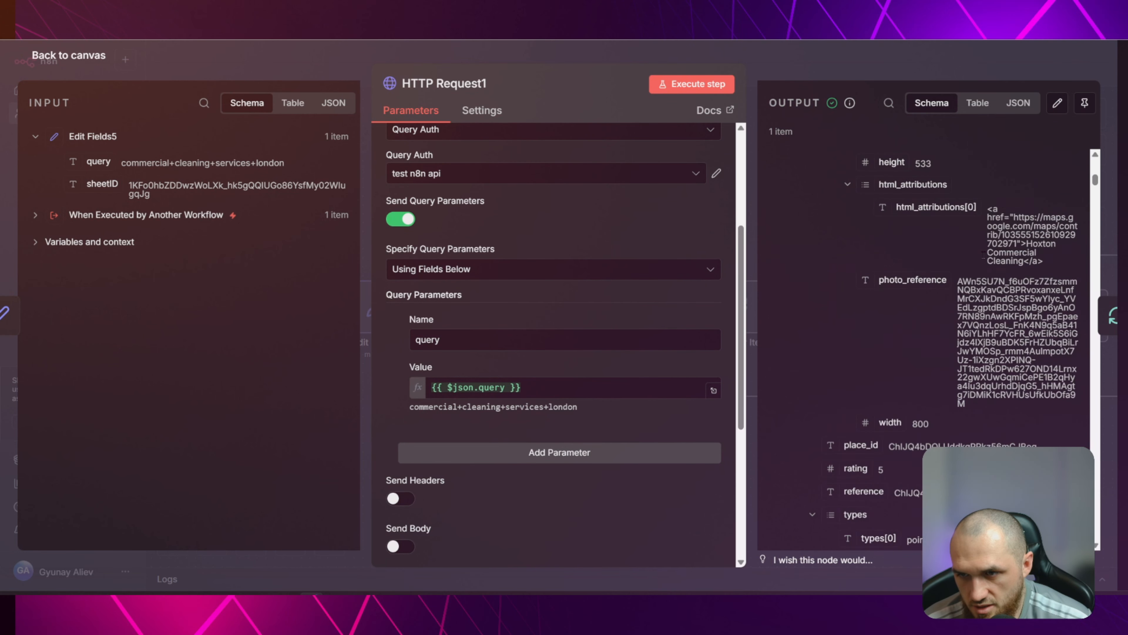
pyautogui.scroll(3, 975, 273)
pyautogui.scroll(-4, 943, 347)
pyautogui.scroll(-15, 921, 271)
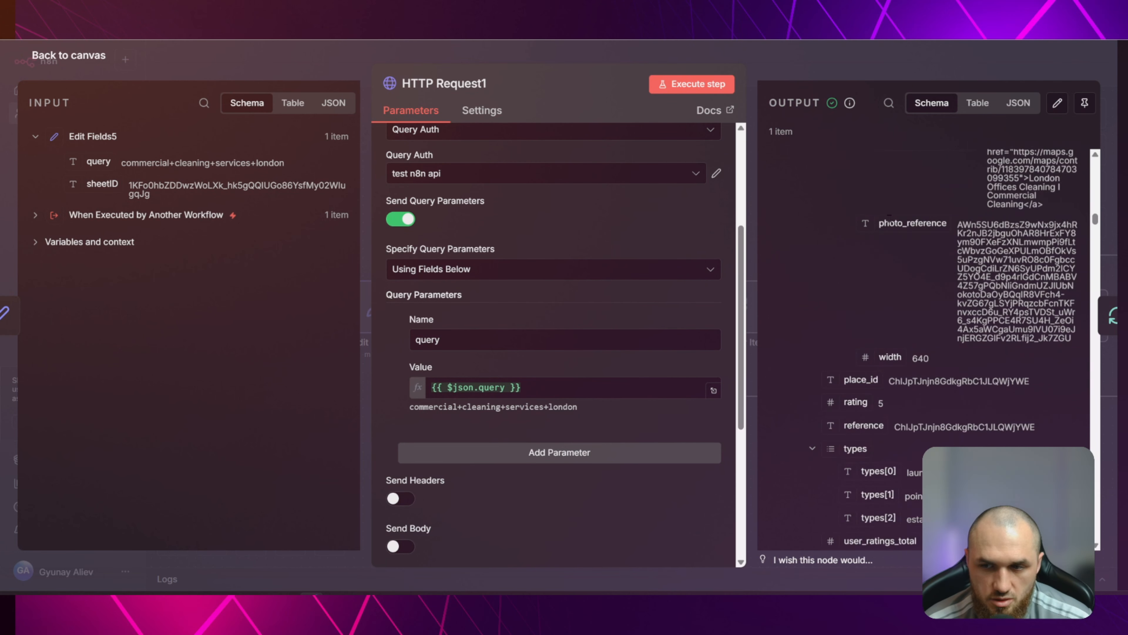
pyautogui.scroll(-10, 933, 307)
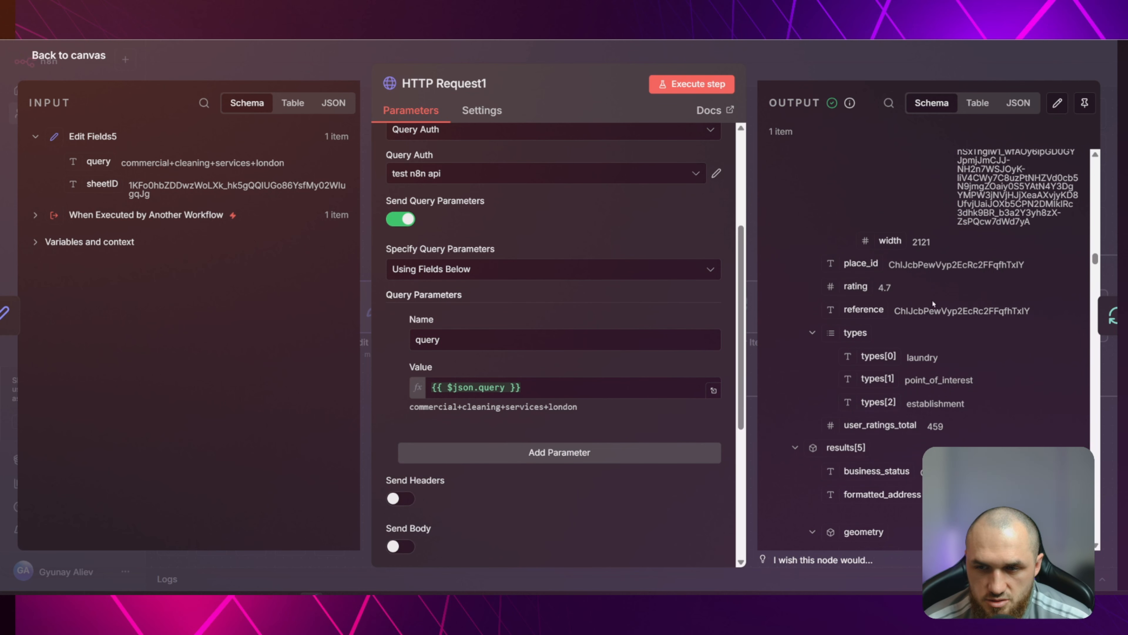
pyautogui.click(785, 56)
# Delete the Loop Over Items node from the workflow
pyautogui.moveTo(684, 192); pyautogui.dragTo(398, 349)
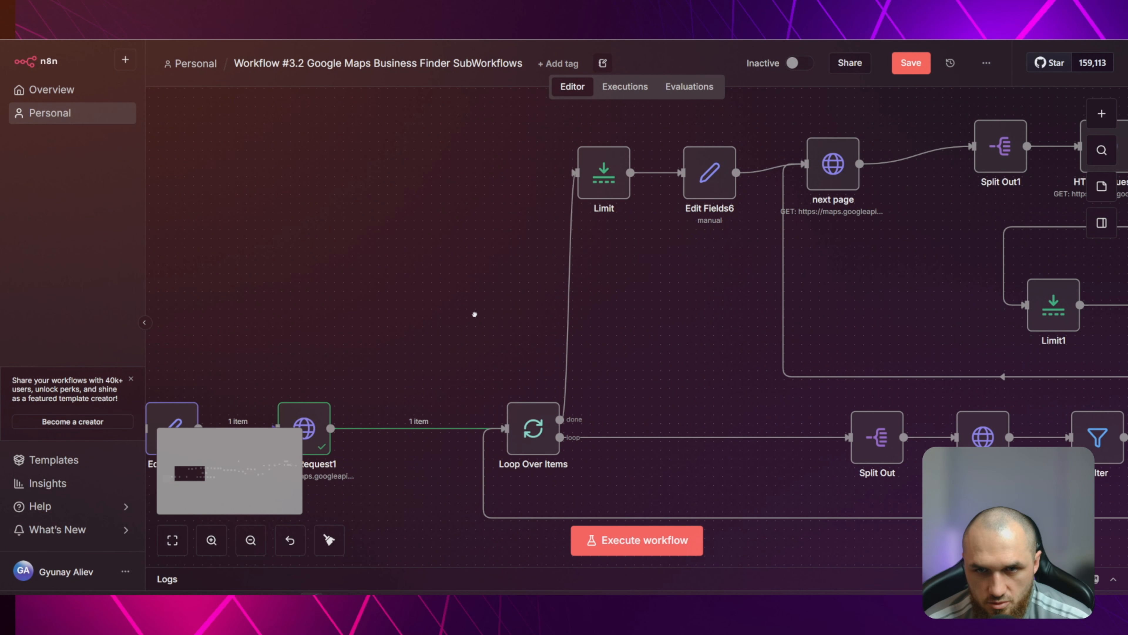
pyautogui.moveTo(474, 315); pyautogui.dragTo(513, 252)
pyautogui.click(575, 361)
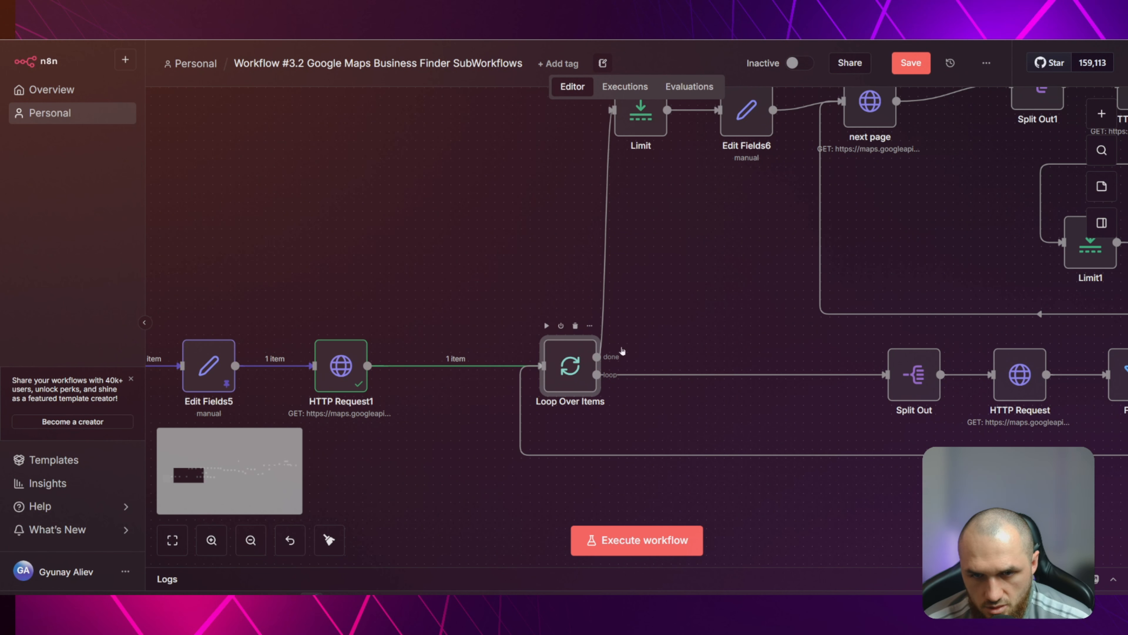
pyautogui.click(687, 325)
pyautogui.click(575, 326)
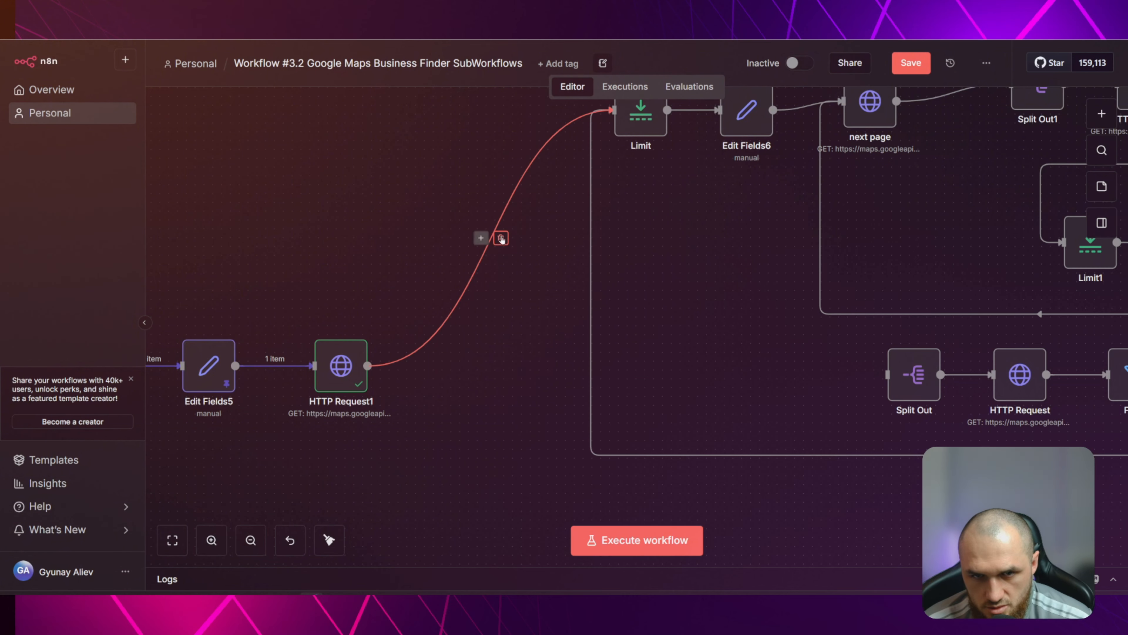
# Remove the link from HTTP Request1 to Limit, connect HTTP Request1 to Split Out, and move the Split Out branch beside it
pyautogui.click(501, 237)
pyautogui.moveTo(367, 366); pyautogui.dragTo(880, 390)
pyautogui.moveTo(798, 406); pyautogui.dragTo(385, 373)
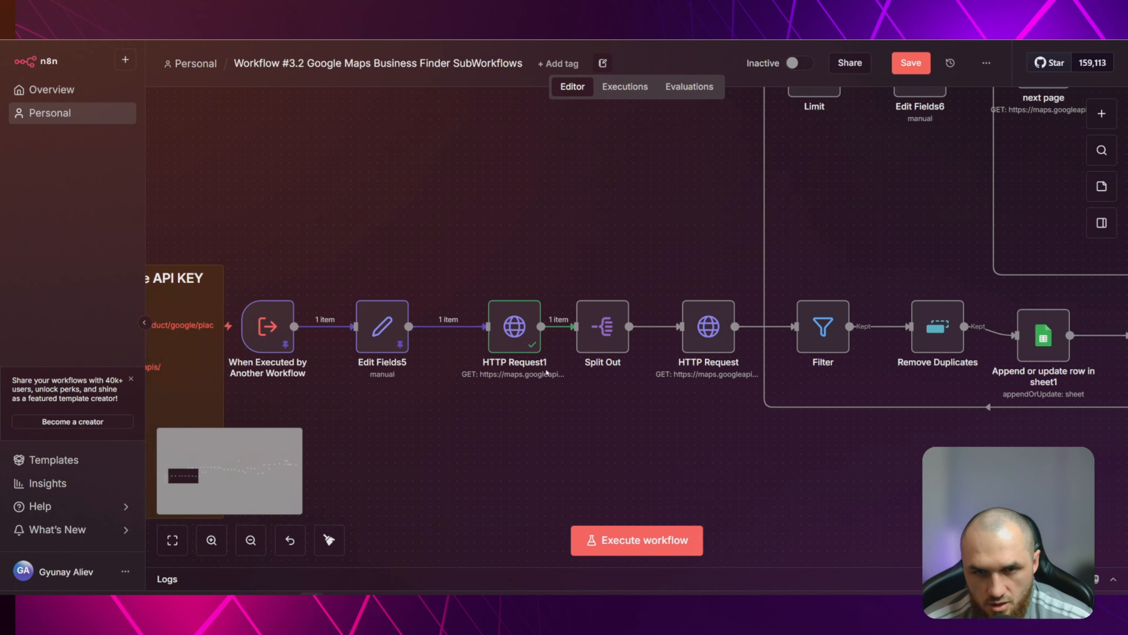
# Pin the output data of the HTTP Request1 node
pyautogui.click(520, 330)
pyautogui.press('p')
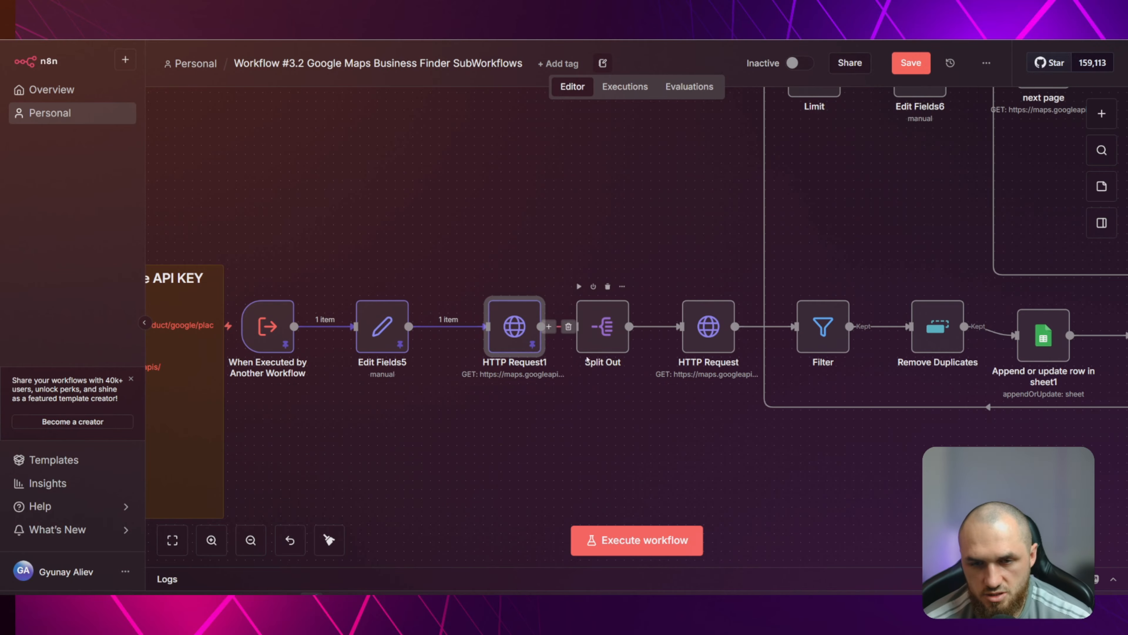
# Open HTTP Request1 and collapse the individual entries of its results list to examine how the businesses are grouped, then close it
pyautogui.moveTo(600, 329); pyautogui.dragTo(618, 329)
pyautogui.press('Return')
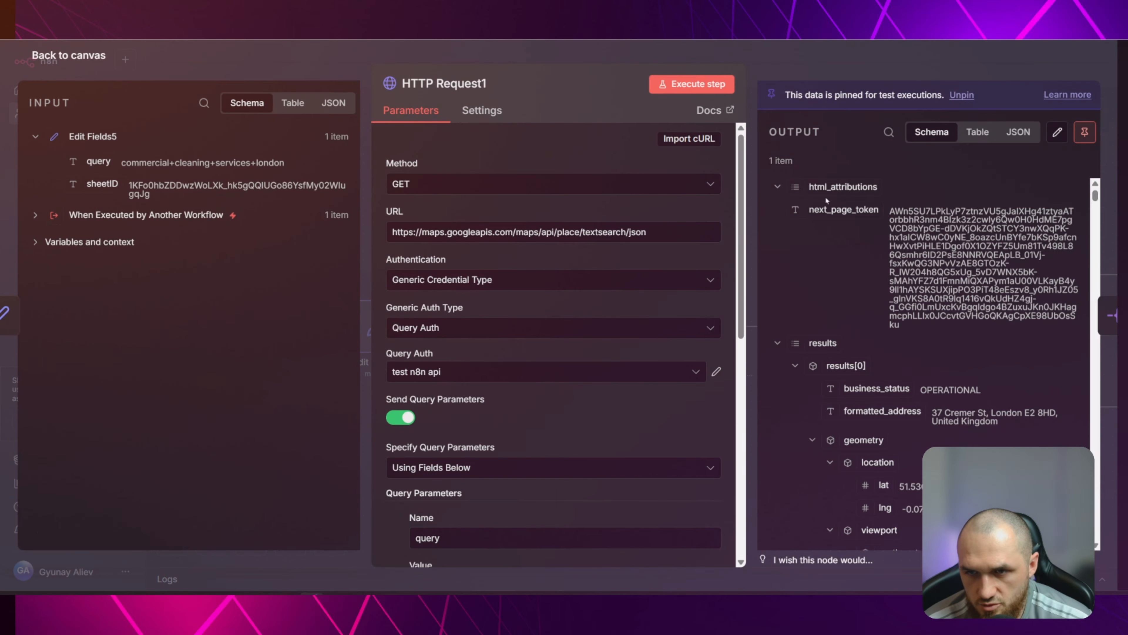
pyautogui.click(778, 342)
pyautogui.click(777, 343)
pyautogui.click(795, 365)
pyautogui.click(795, 388)
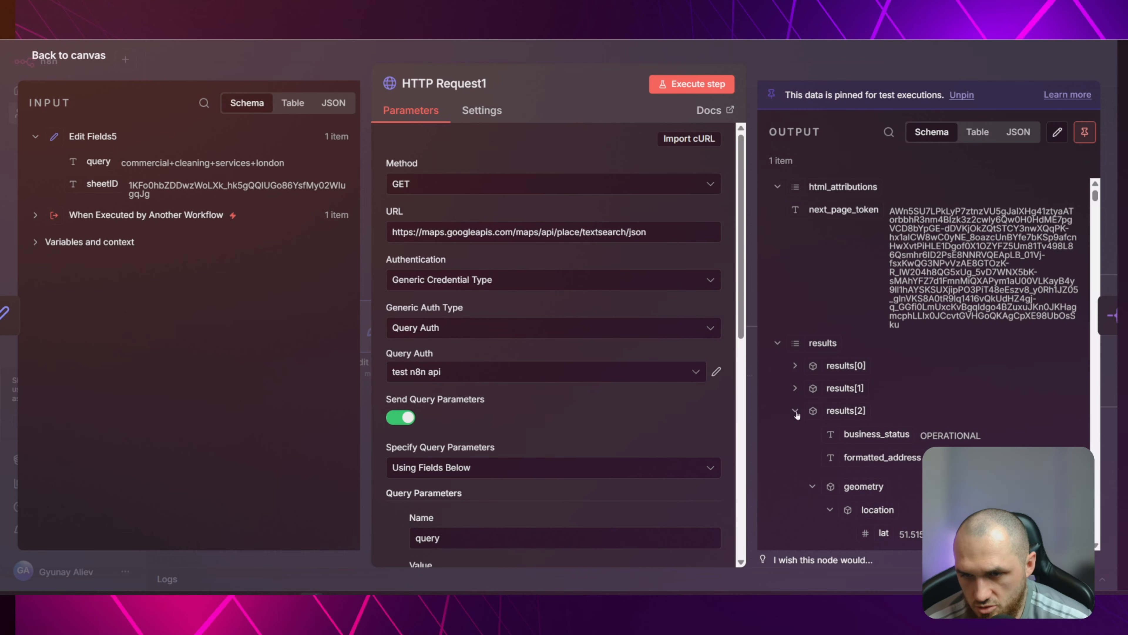
pyautogui.click(795, 410)
pyautogui.click(795, 433)
pyautogui.click(795, 457)
pyautogui.click(795, 480)
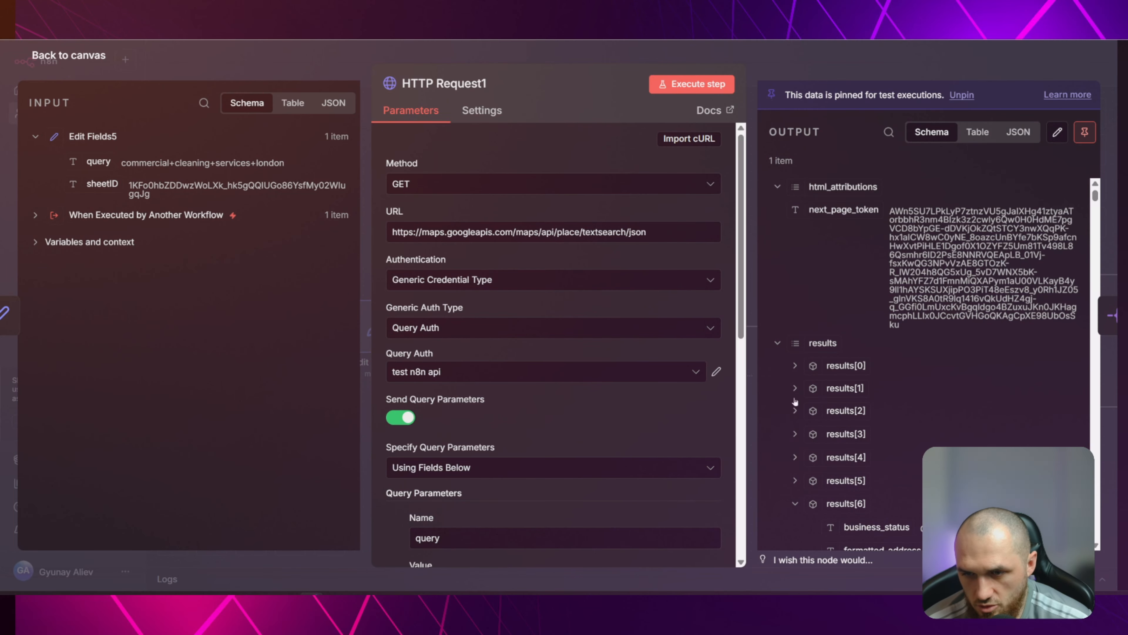
pyautogui.click(773, 63)
# Add a Split Out node after HTTP Request1 and set its field to split out to results
pyautogui.scroll(3, 617, 395)
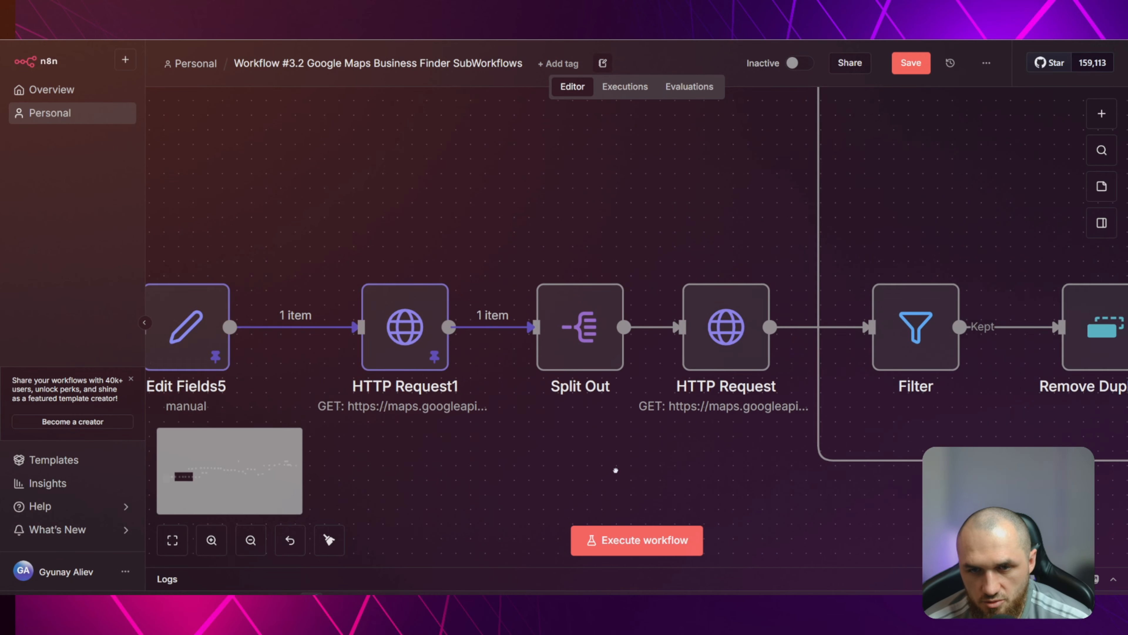
pyautogui.click(457, 349)
pyautogui.write('spl')
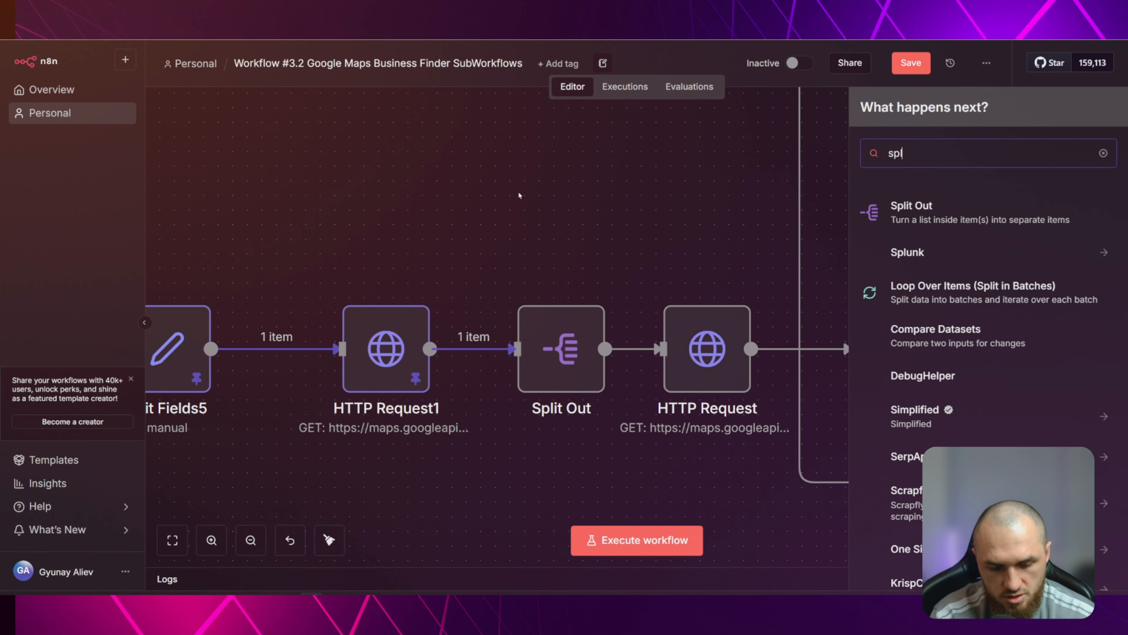
pyautogui.write('it')
pyautogui.click(922, 210)
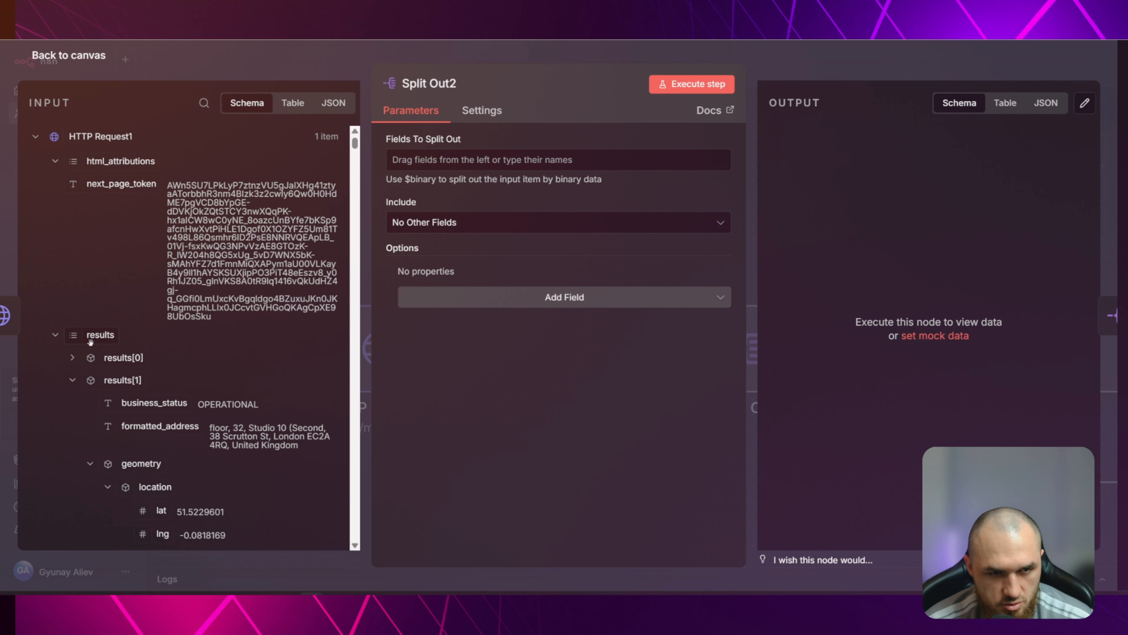
pyautogui.moveTo(91, 336); pyautogui.dragTo(415, 158)
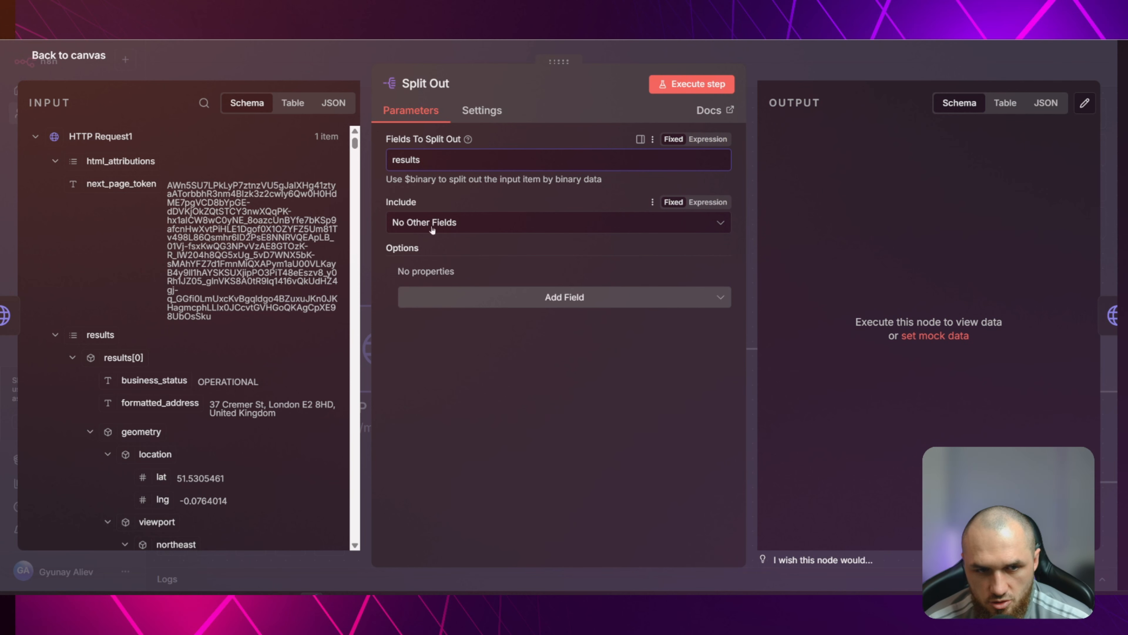
# Execute the existing Split Out node and examine its separated business items in table and schema form, then return to the canvas
pyautogui.press('Escape')
pyautogui.click(549, 281)
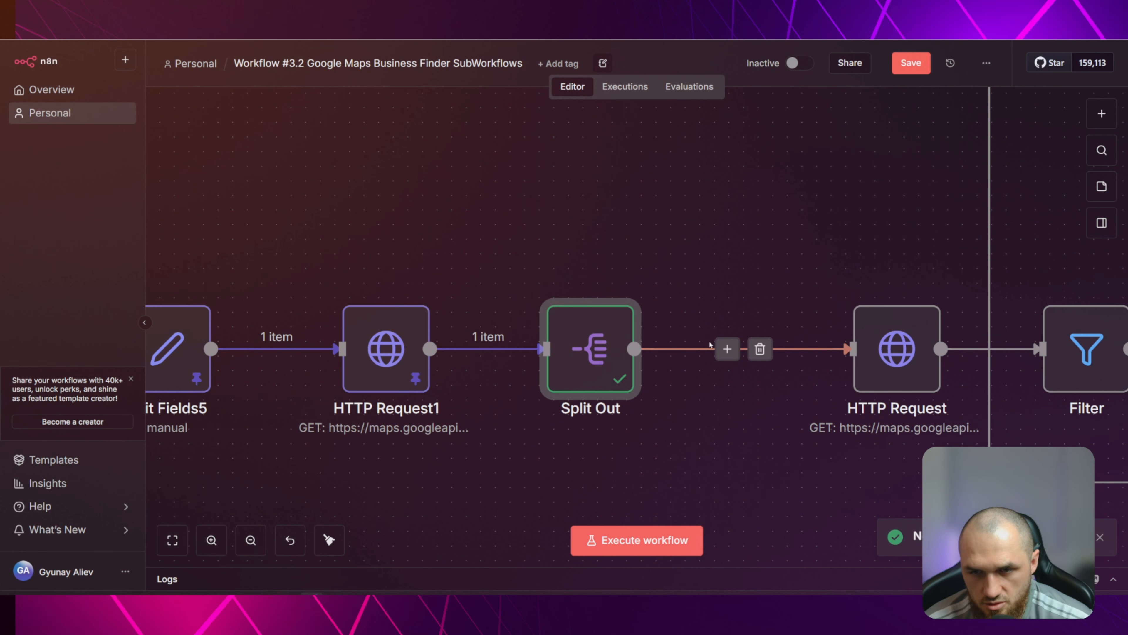
pyautogui.press('Return')
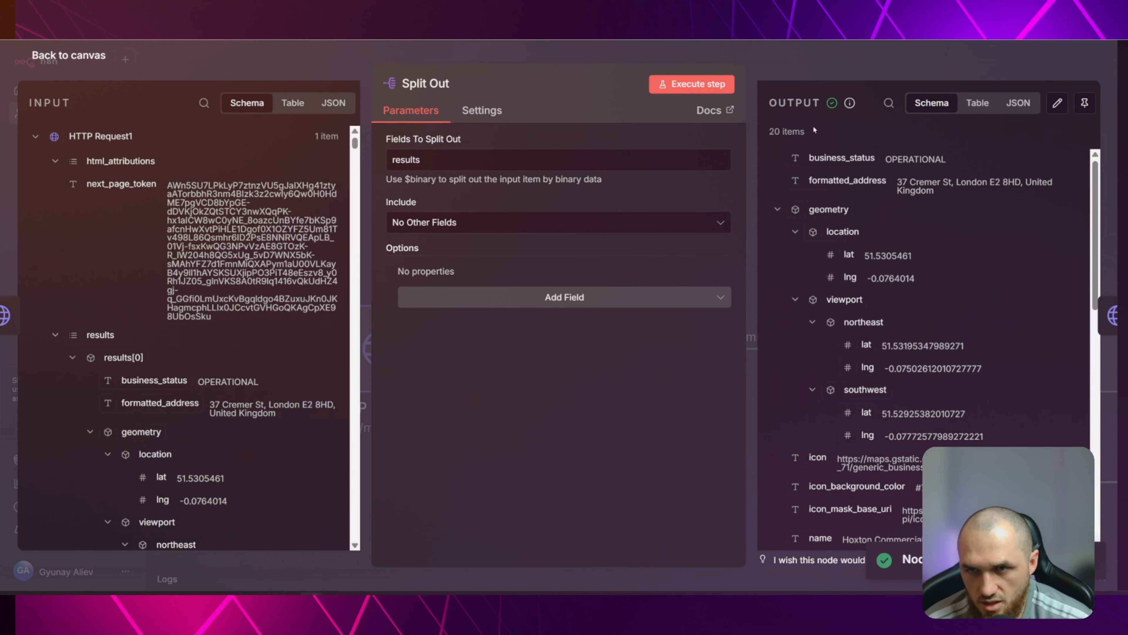
pyautogui.click(987, 103)
pyautogui.scroll(-20, 912, 227)
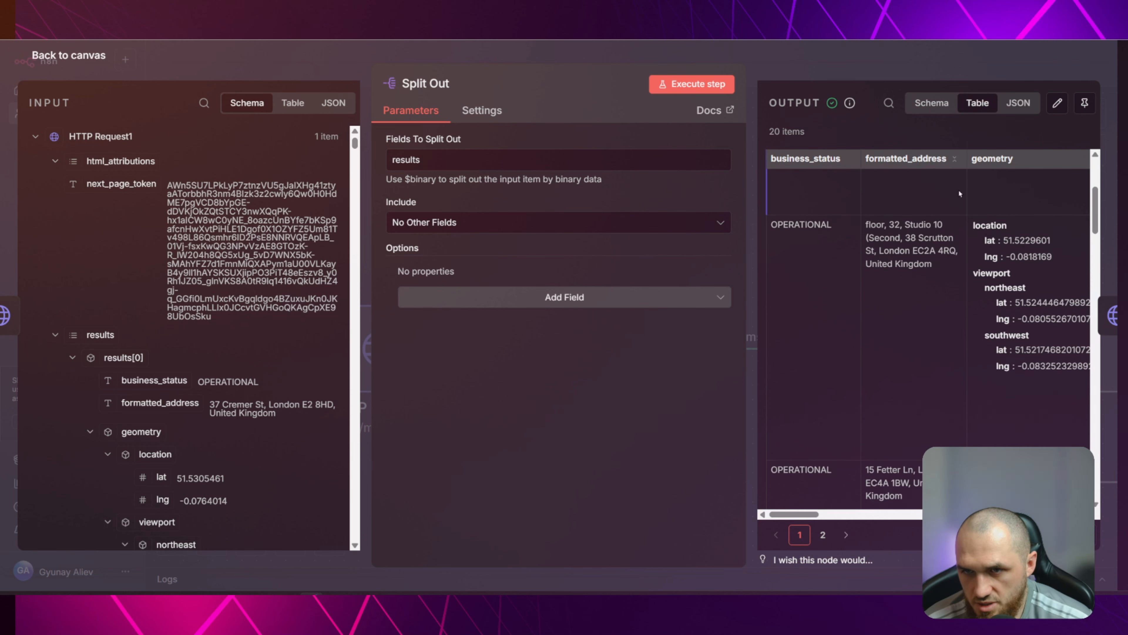
pyautogui.moveTo(799, 516); pyautogui.dragTo(951, 521)
pyautogui.click(932, 103)
pyautogui.scroll(-9, 963, 308)
pyautogui.scroll(6, 960, 308)
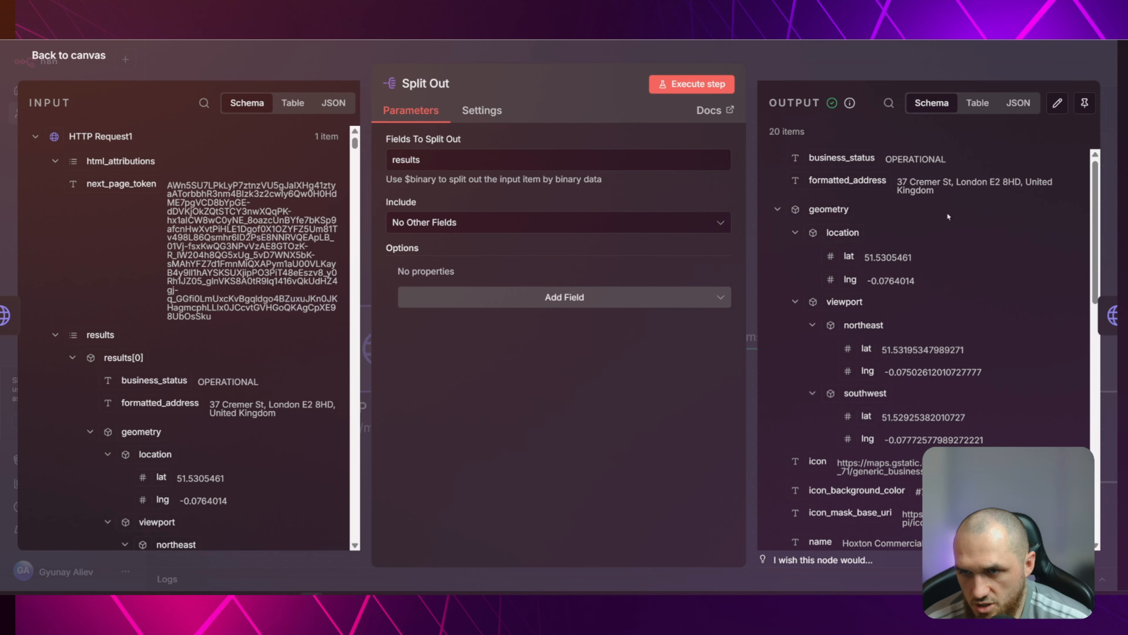
pyautogui.scroll(-7, 944, 262)
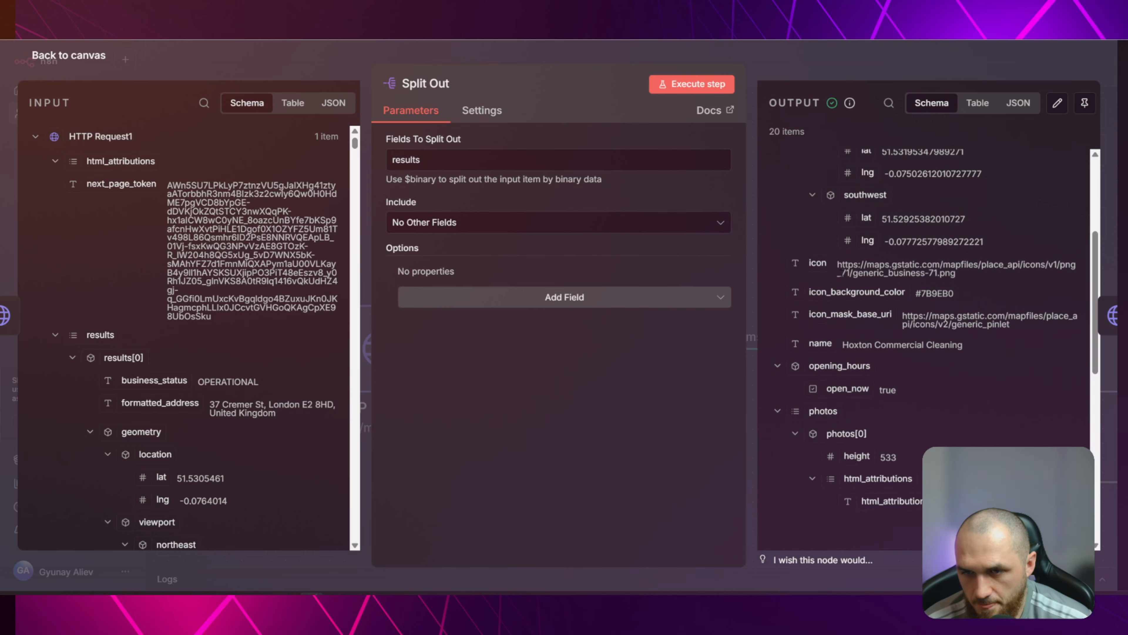
pyautogui.click(286, 58)
# Pin the output data of the Split Out node
pyautogui.moveTo(807, 240); pyautogui.dragTo(603, 244)
pyautogui.scroll(-3, 757, 263)
pyautogui.click(523, 391)
pyautogui.press('p')
pyautogui.click(652, 284)
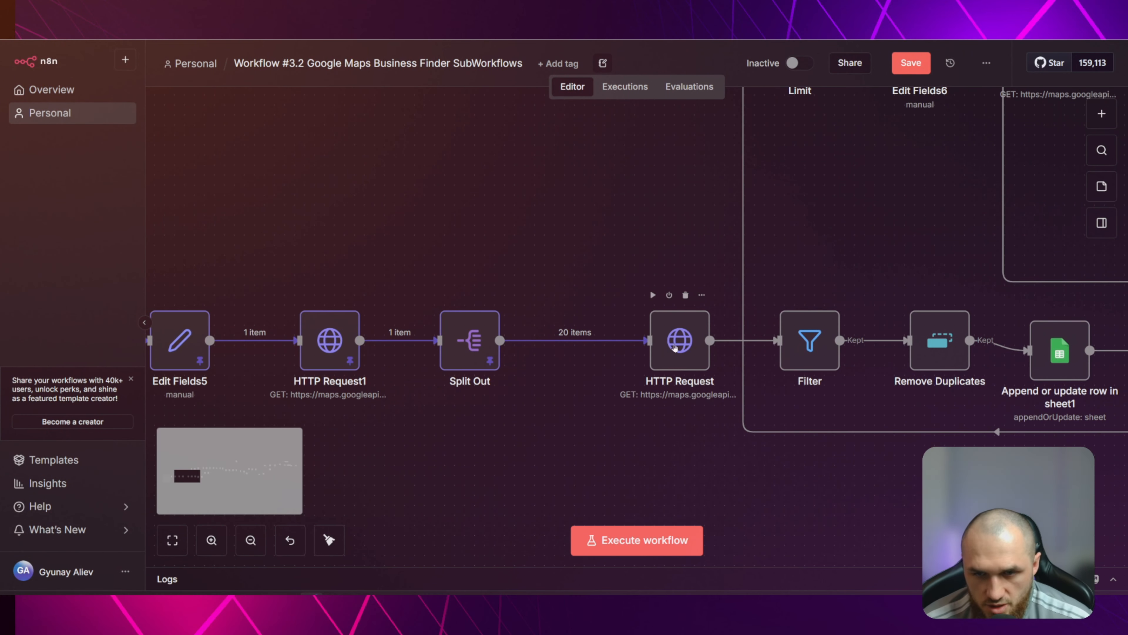
# Open the HTTP Request node after Split Out and locate the place_id field in its input data, then close it
pyautogui.doubleClick(682, 341)
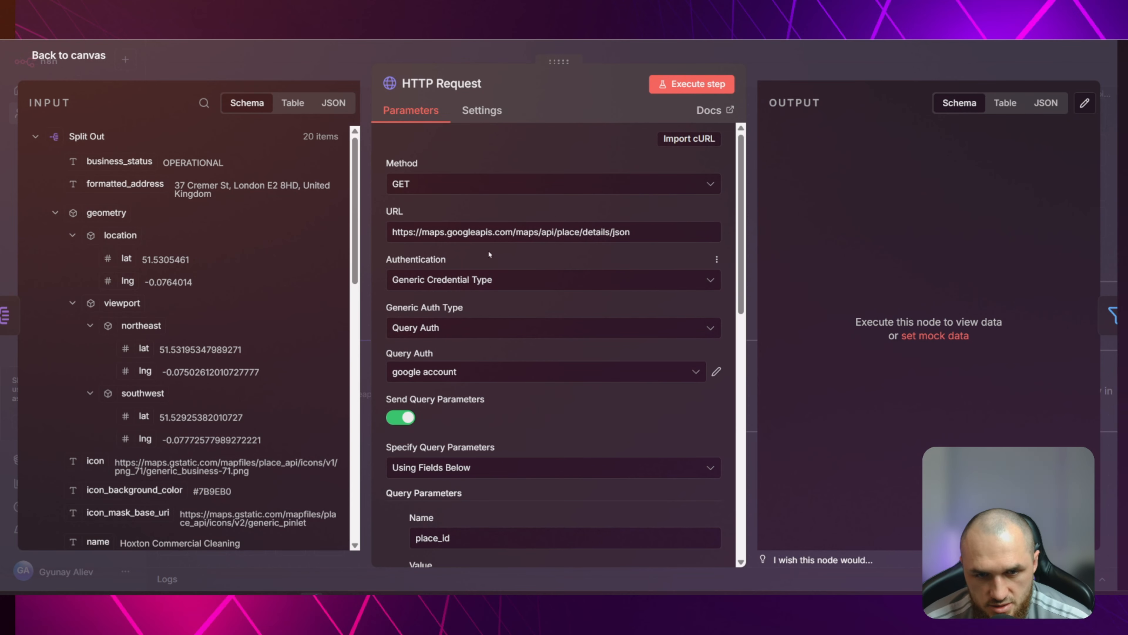
pyautogui.scroll(-10, 119, 252)
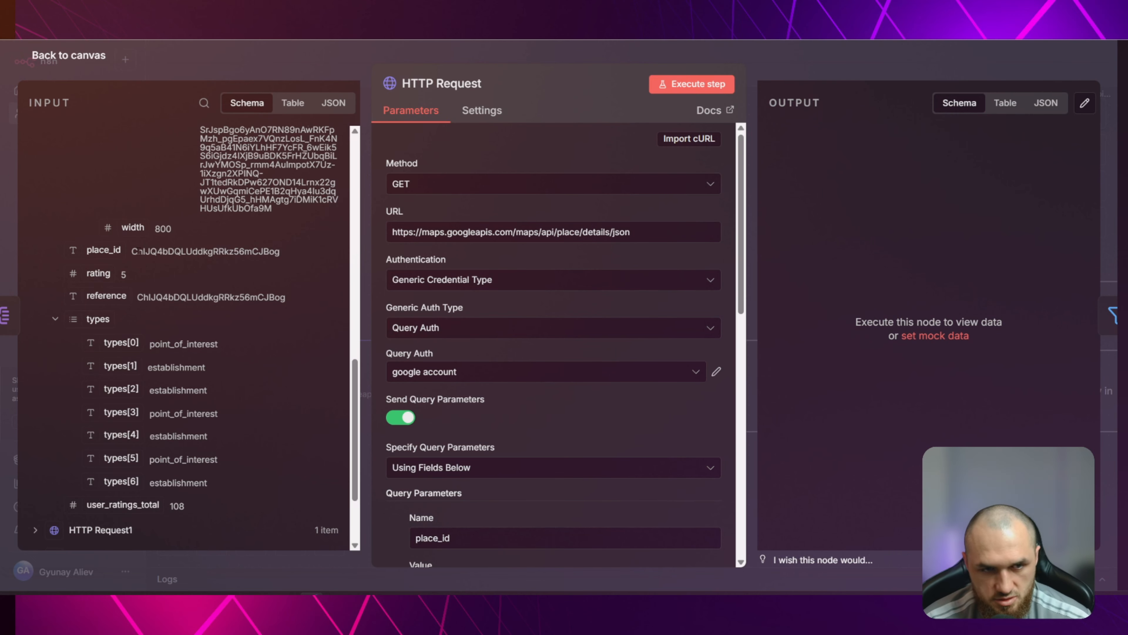
pyautogui.moveTo(132, 252); pyautogui.dragTo(287, 249)
pyautogui.press('Escape')
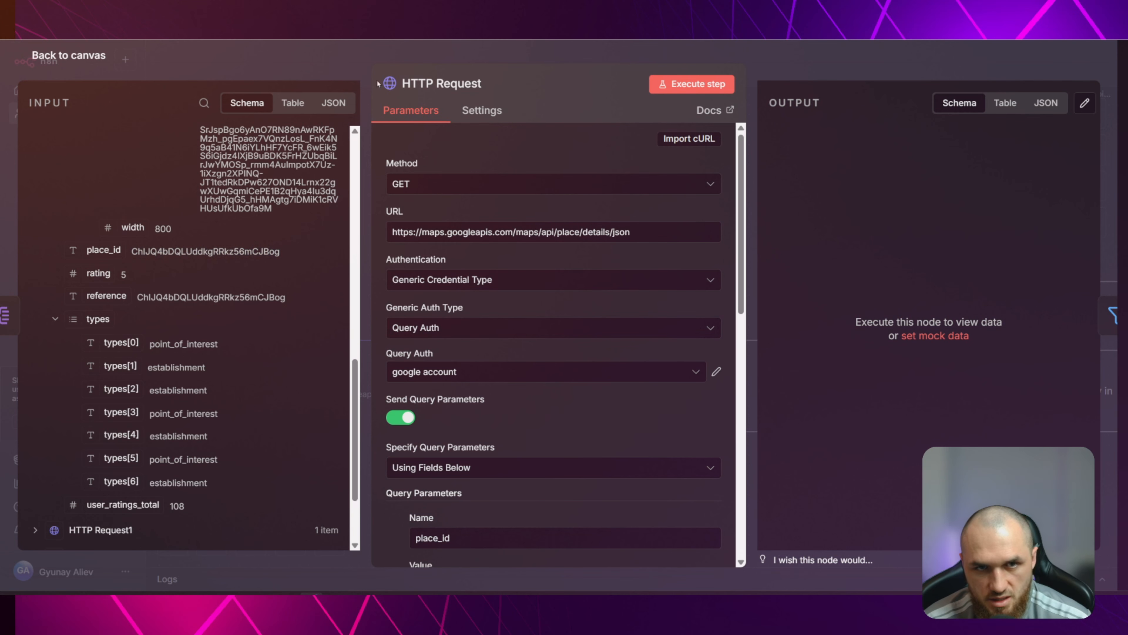
pyautogui.click(564, 341)
pyautogui.write('htt')
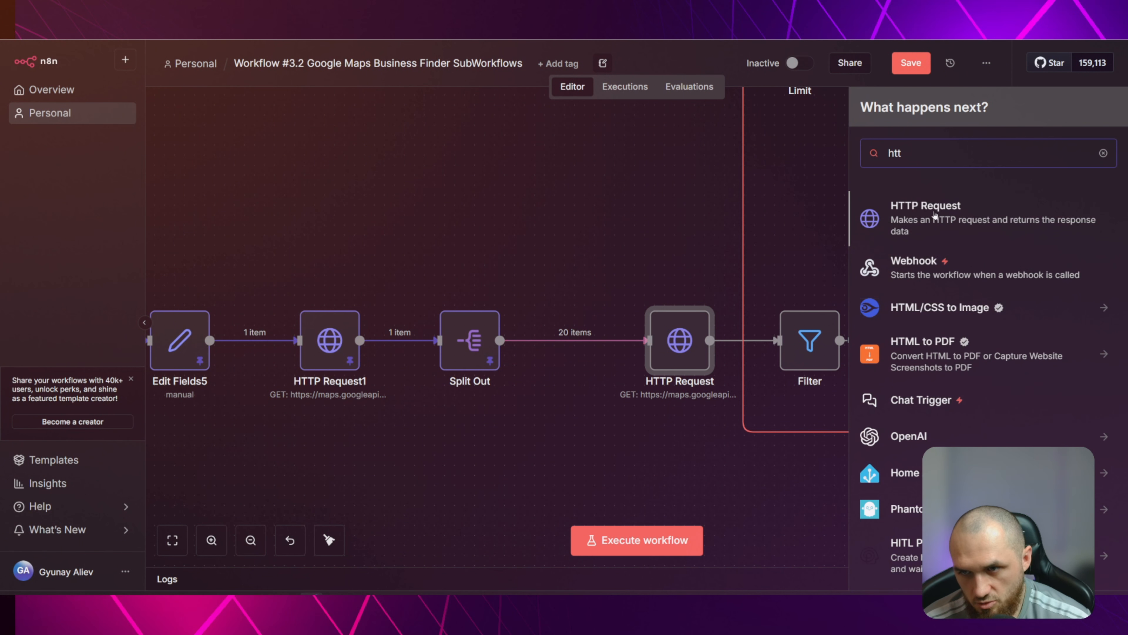
pyautogui.click(549, 222)
# Move HTTP Request closer to Split Out and compare its request URL with the one in HTTP Request1
pyautogui.moveTo(668, 341); pyautogui.dragTo(597, 340)
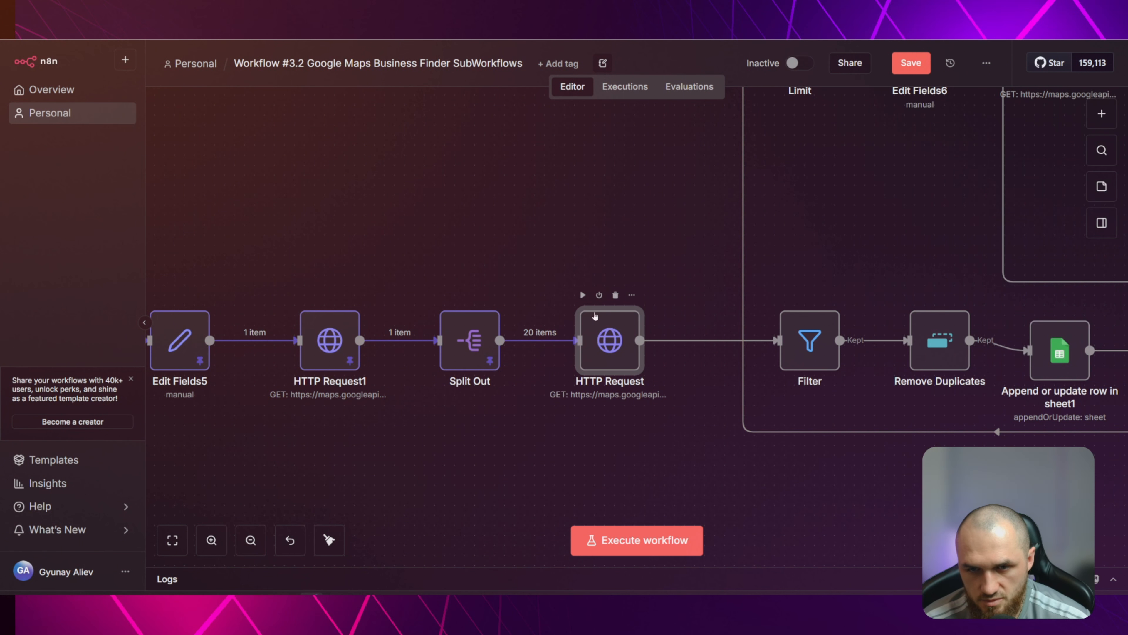
pyautogui.doubleClick(595, 316)
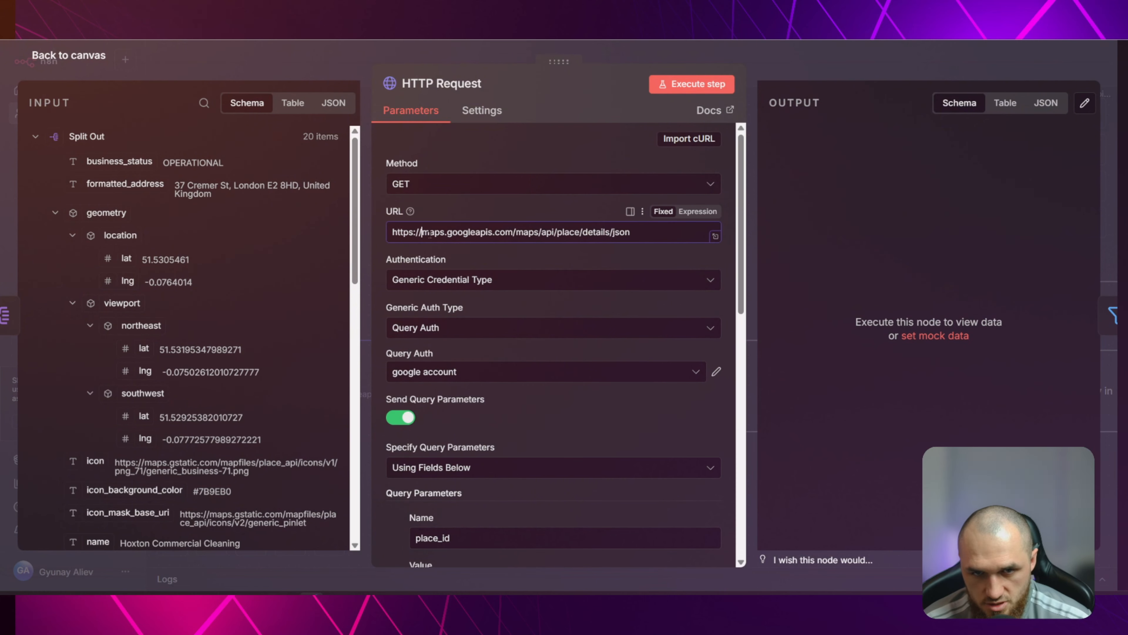
pyautogui.moveTo(430, 233); pyautogui.dragTo(579, 232)
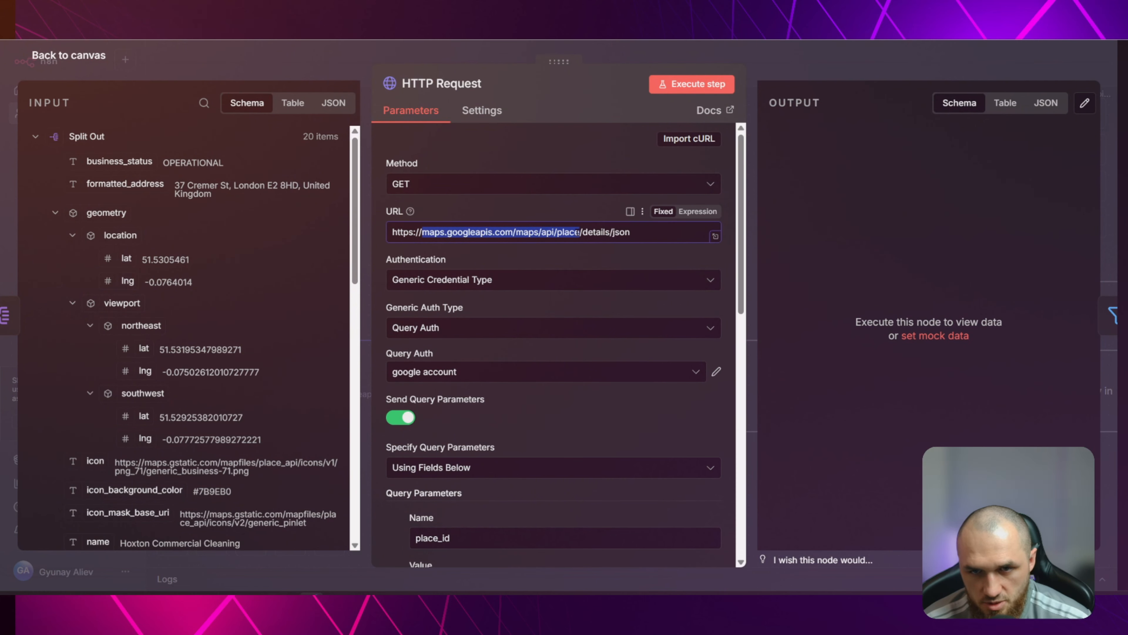
pyautogui.click(598, 233)
pyautogui.press('Escape')
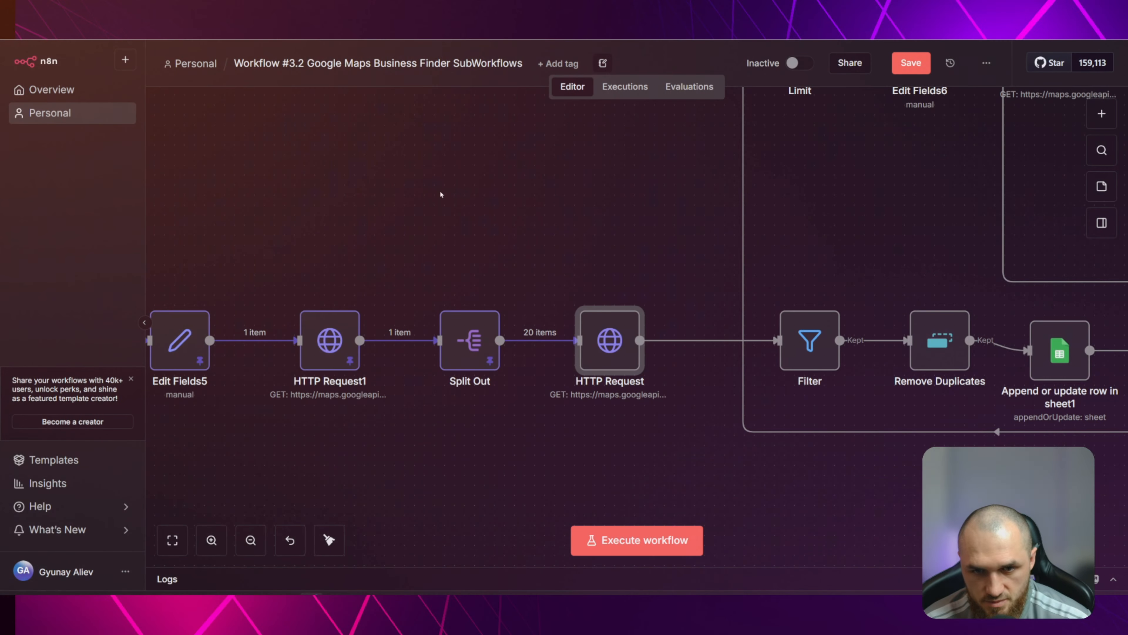
pyautogui.doubleClick(326, 341)
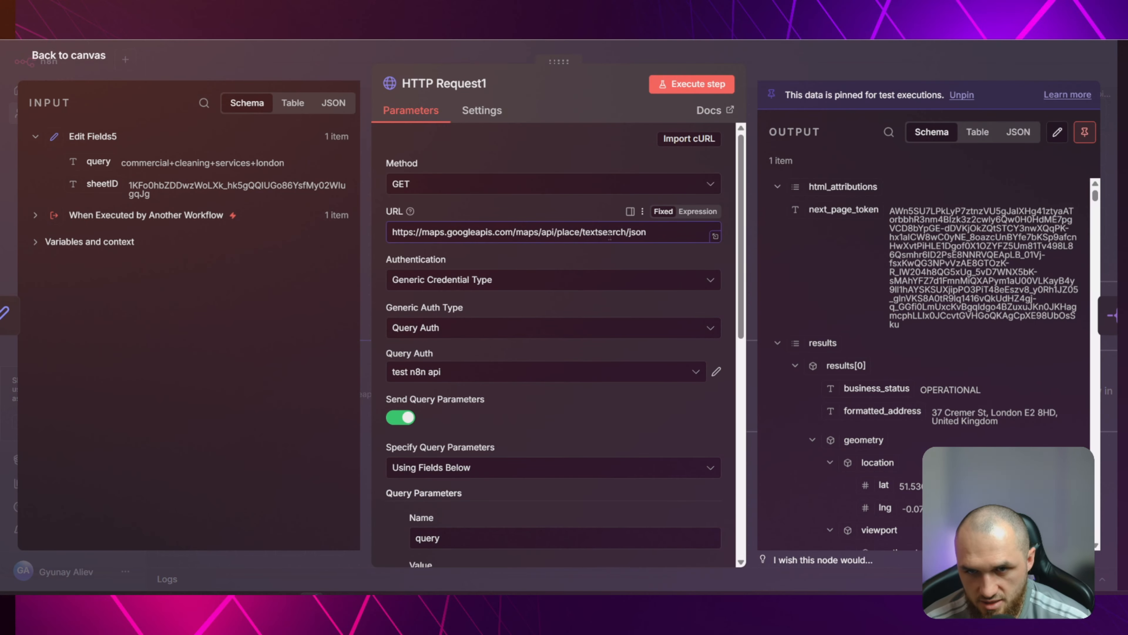
pyautogui.press('Escape')
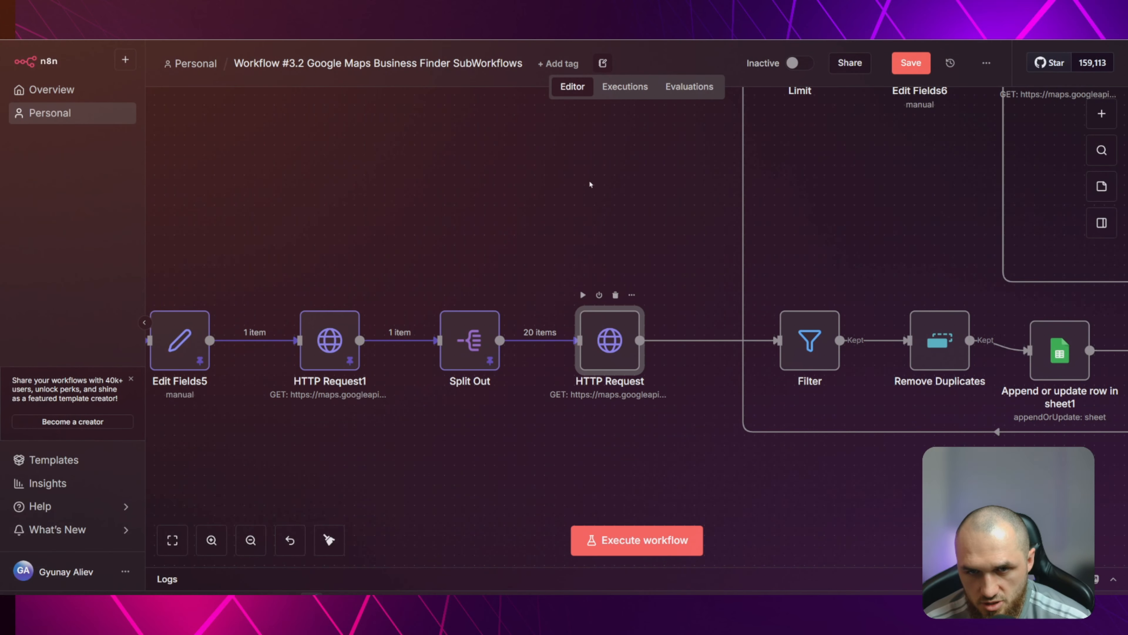
# Set the Query Auth credential of the HTTP Request node to test n8n api
pyautogui.doubleClick(605, 340)
pyautogui.scroll(-3, 493, 209)
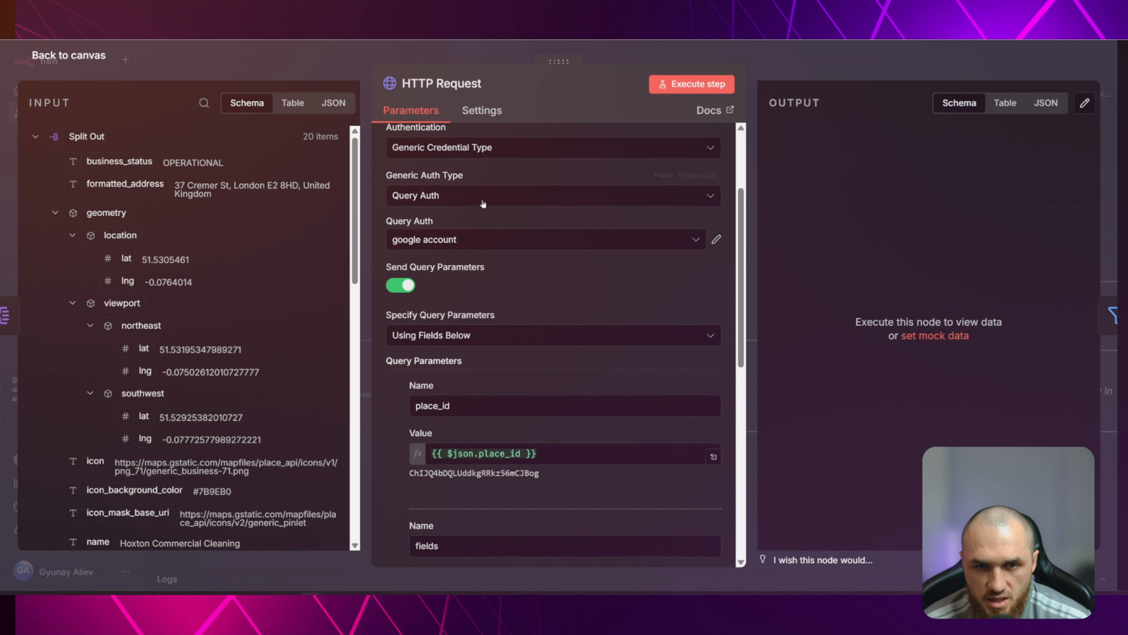
pyautogui.click(458, 150)
pyautogui.click(377, 156)
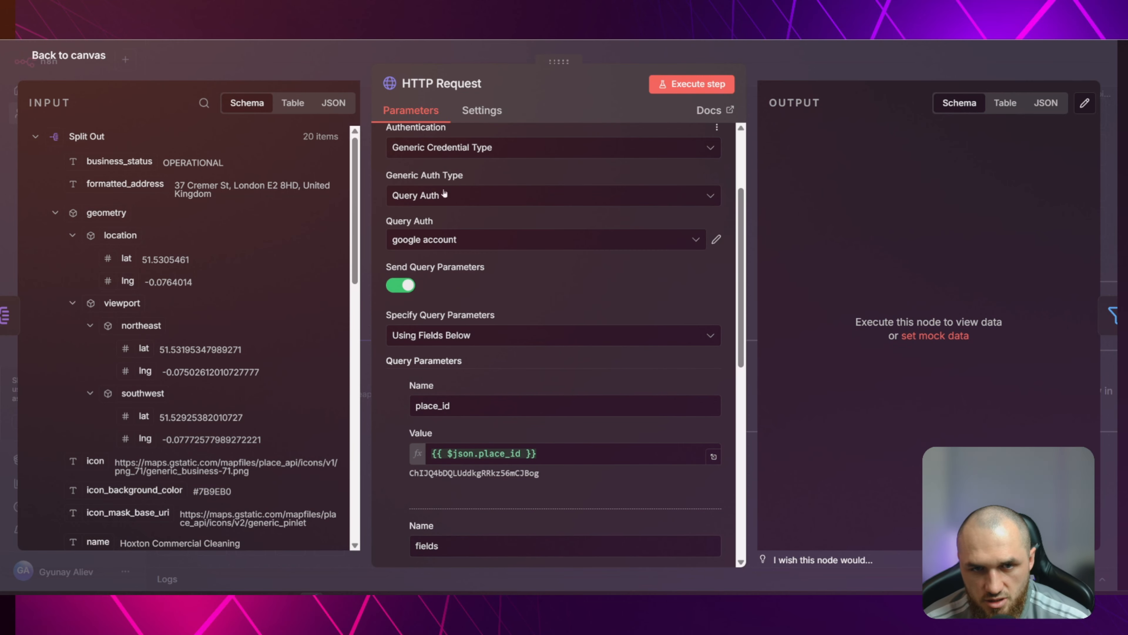
pyautogui.click(492, 240)
pyautogui.click(451, 355)
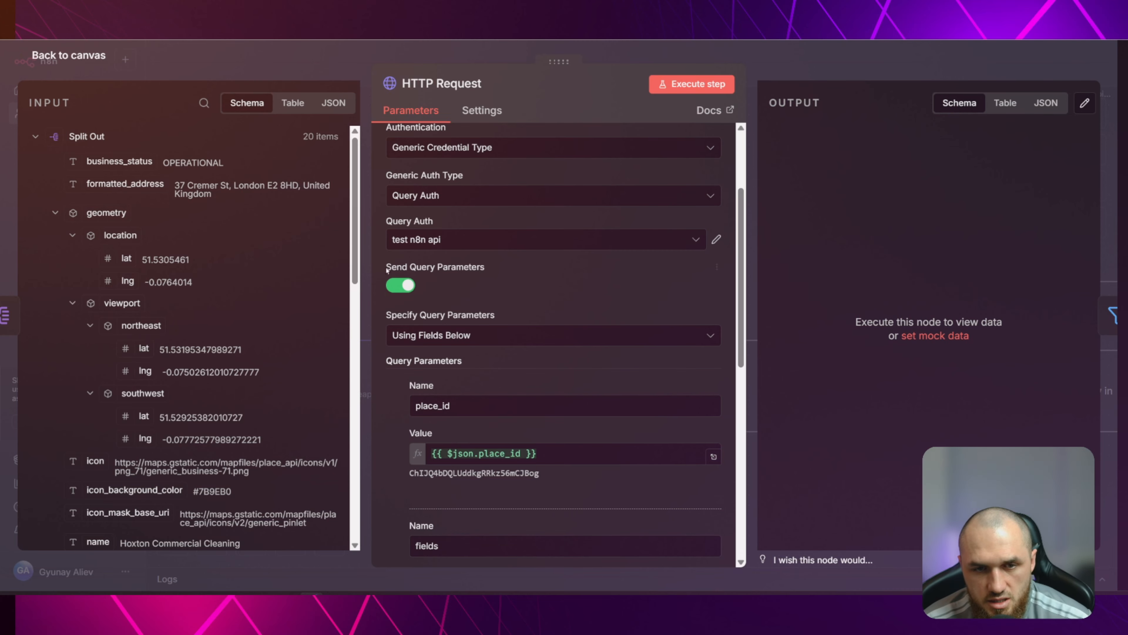
# Choose Using Fields Below for specifying the query parameters of the HTTP Request node
pyautogui.scroll(-2, 484, 275)
pyautogui.click(480, 270)
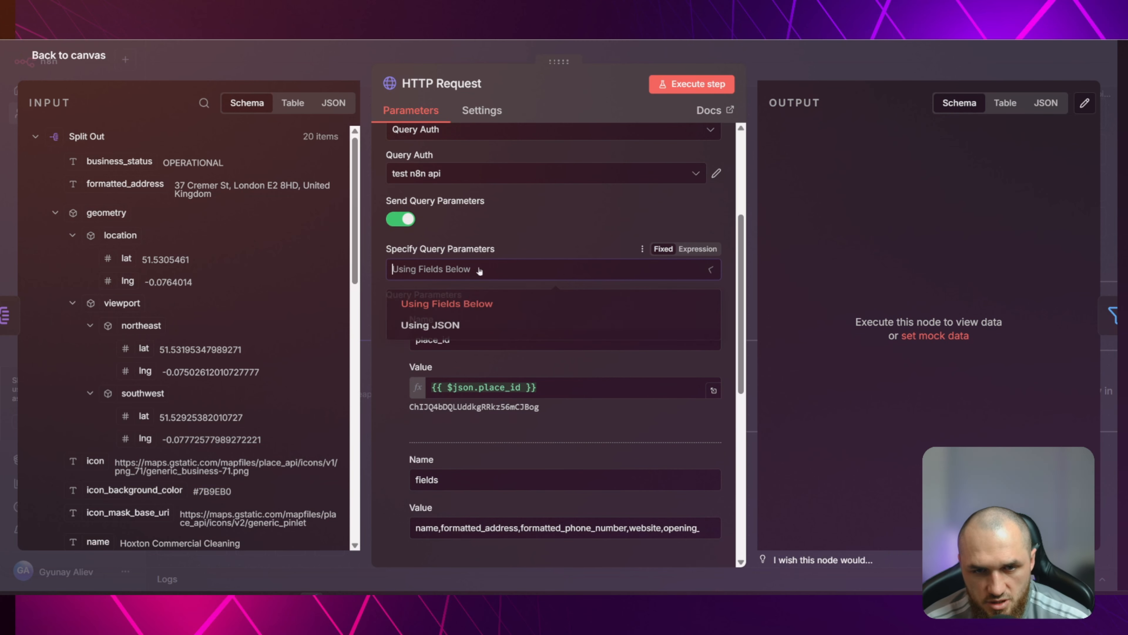
pyautogui.click(446, 304)
pyautogui.scroll(-2, 445, 275)
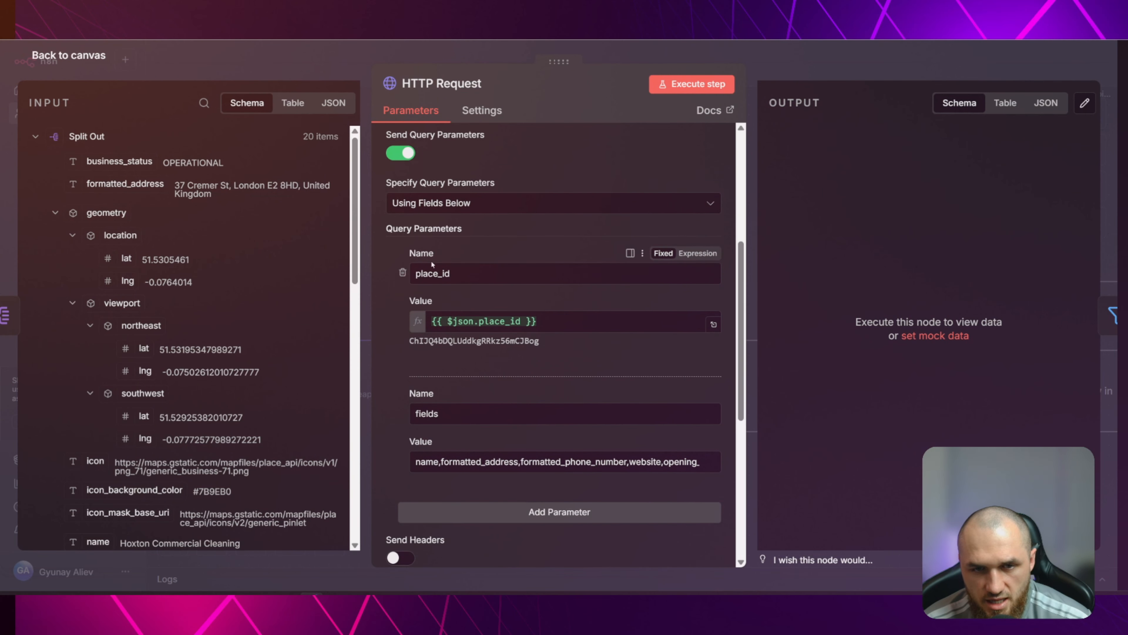
# Clear the place_id query parameter's value and map the place_id field from Split Out into it as {{ $json.place_id }}
pyautogui.click(442, 273)
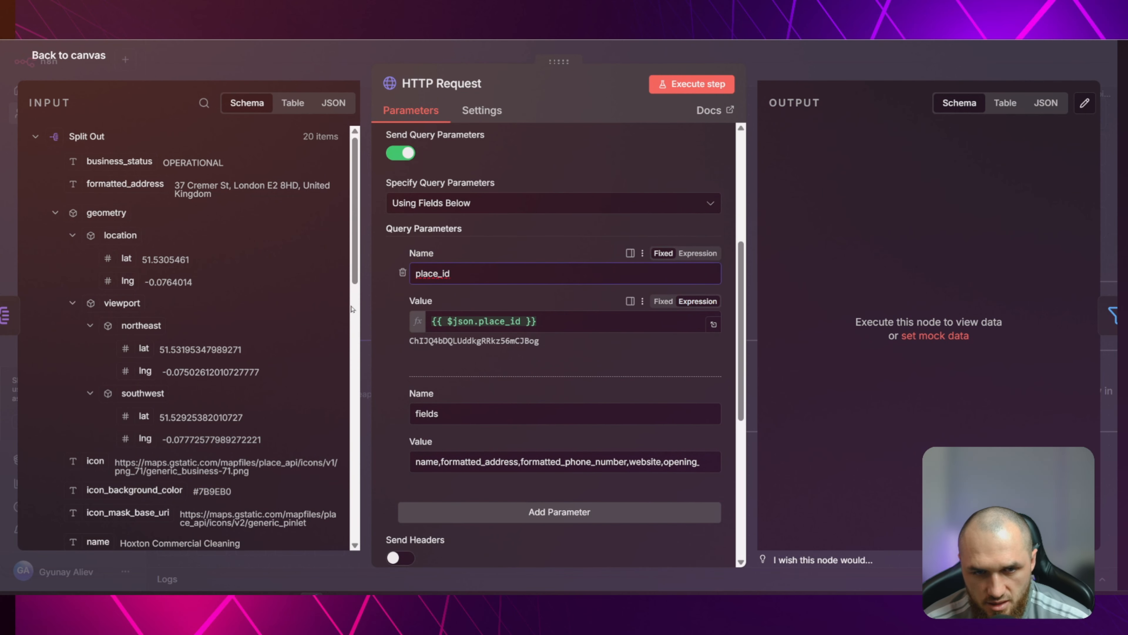
pyautogui.click(104, 212)
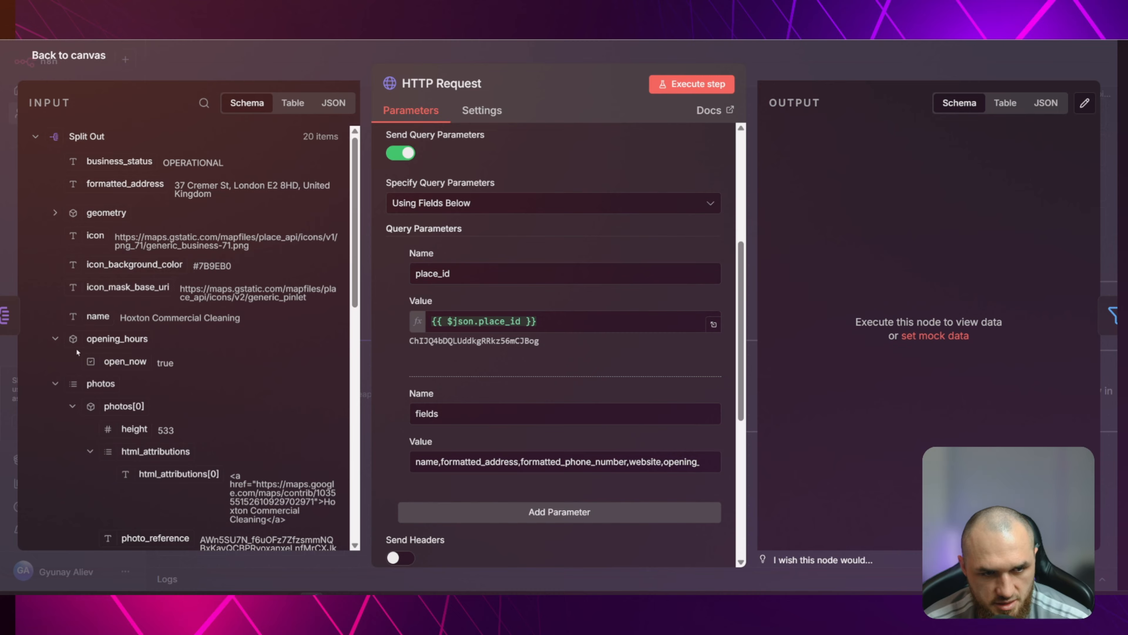
pyautogui.click(54, 339)
pyautogui.click(55, 361)
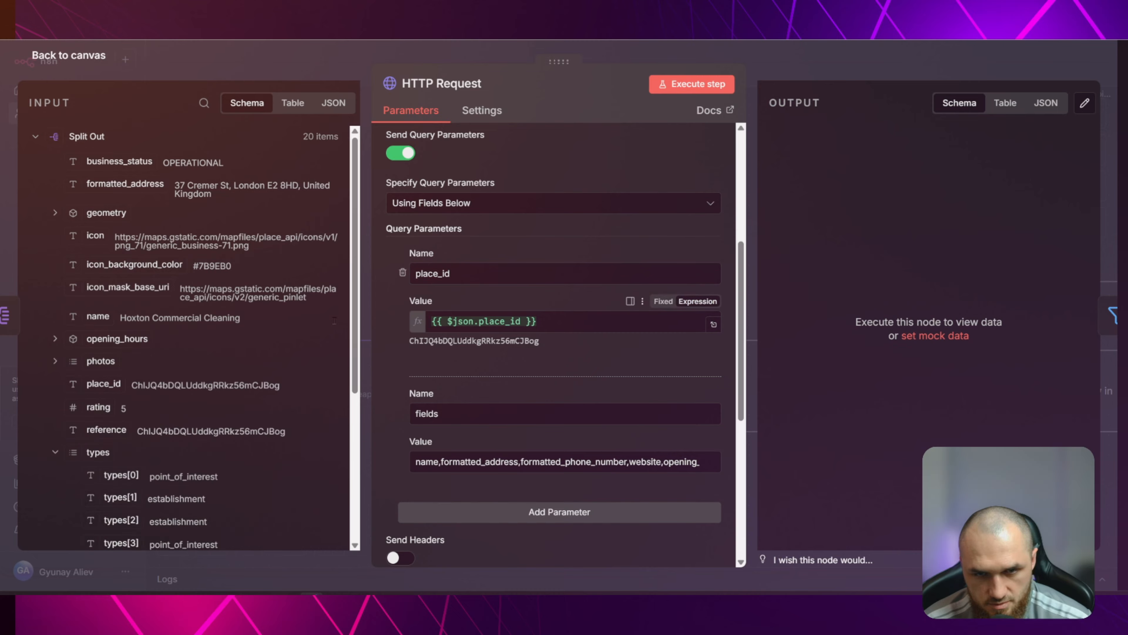
pyautogui.click(515, 321)
pyautogui.hotkey('ctrl', 'a')
pyautogui.press('BackSpace')
pyautogui.moveTo(96, 382); pyautogui.dragTo(504, 321)
pyautogui.click(503, 301)
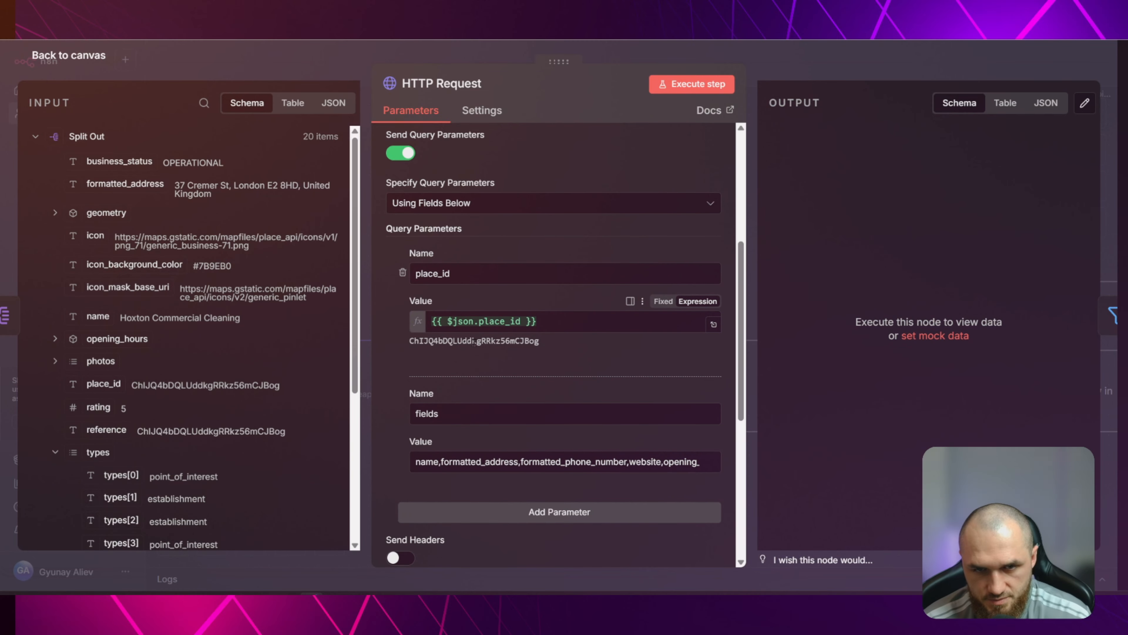
# Examine the second query parameter, fields, and the list of place details requested in its value
pyautogui.scroll(-2, 490, 247)
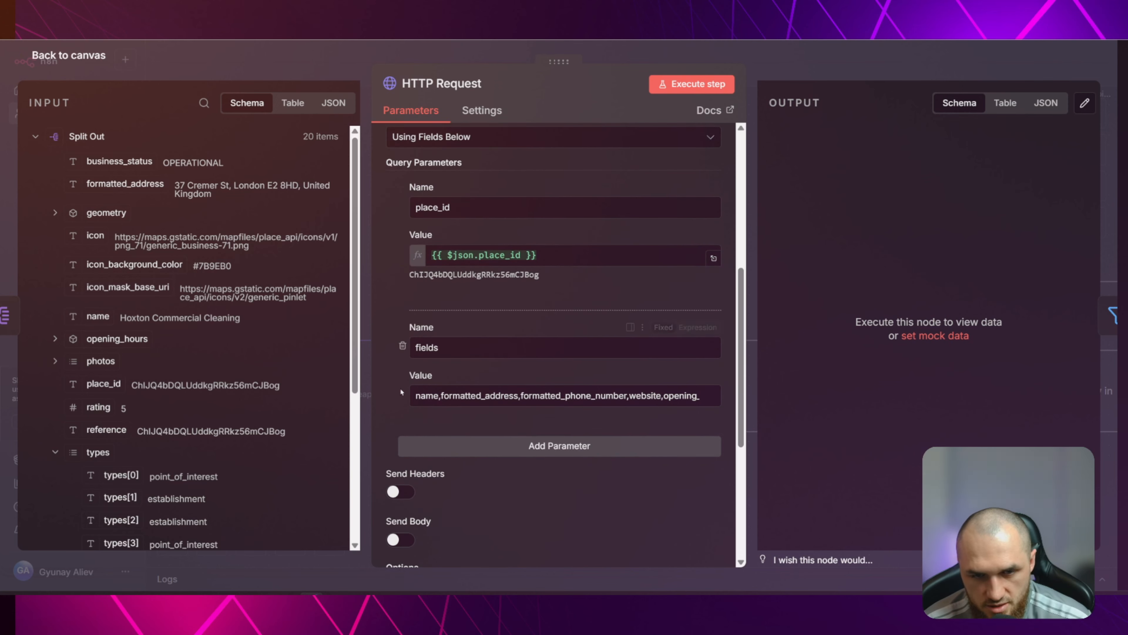
pyautogui.moveTo(442, 348); pyautogui.dragTo(390, 348)
pyautogui.click(480, 374)
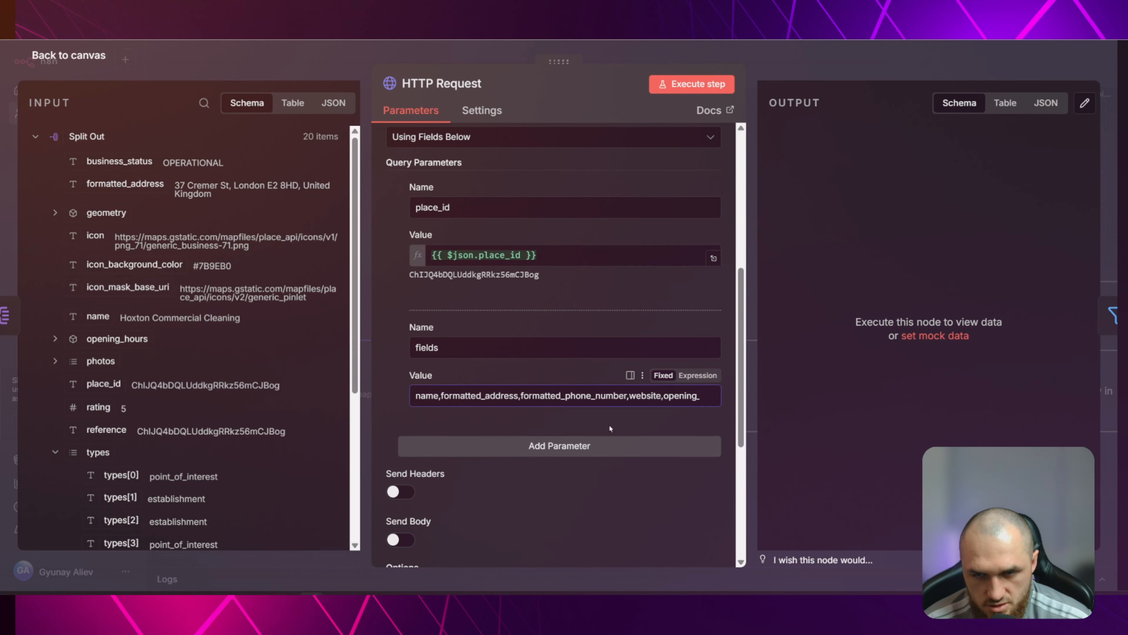
pyautogui.moveTo(647, 396); pyautogui.dragTo(338, 391)
pyautogui.click(522, 374)
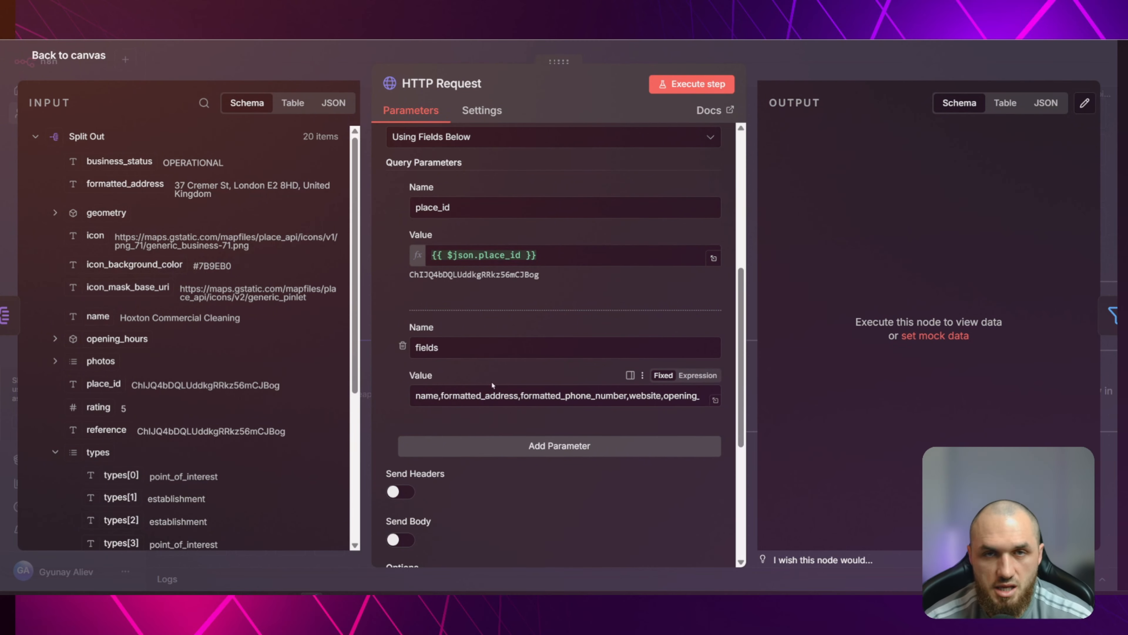
# Review the remaining HTTP Request options, return to the canvas and execute the HTTP Request node
pyautogui.scroll(-6, 517, 378)
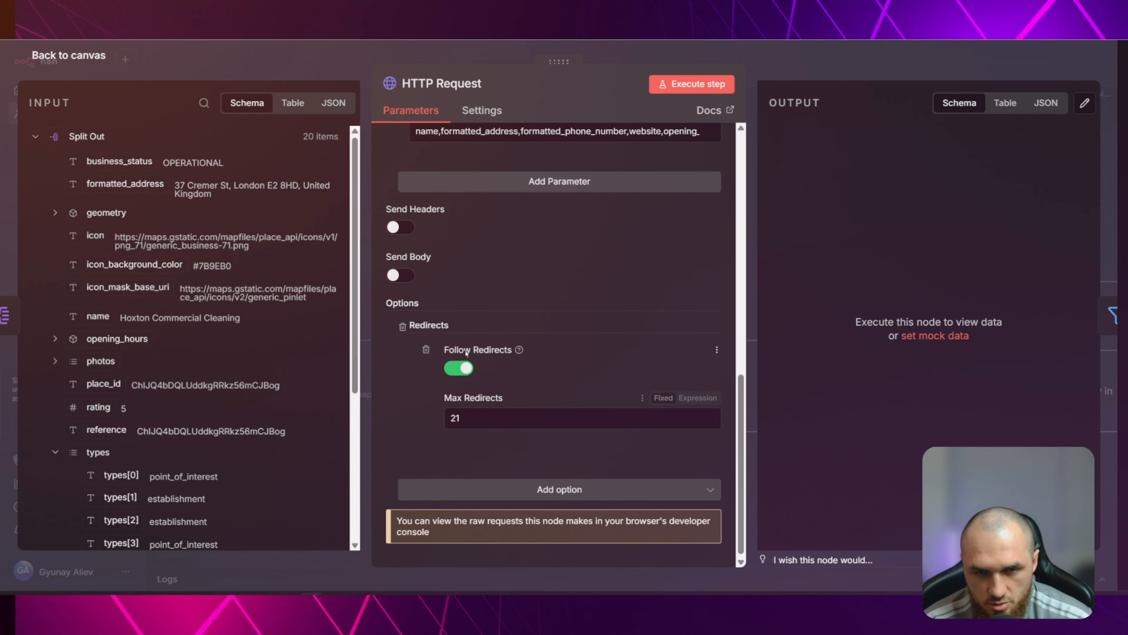
pyautogui.scroll(8, 559, 359)
pyautogui.press('Escape')
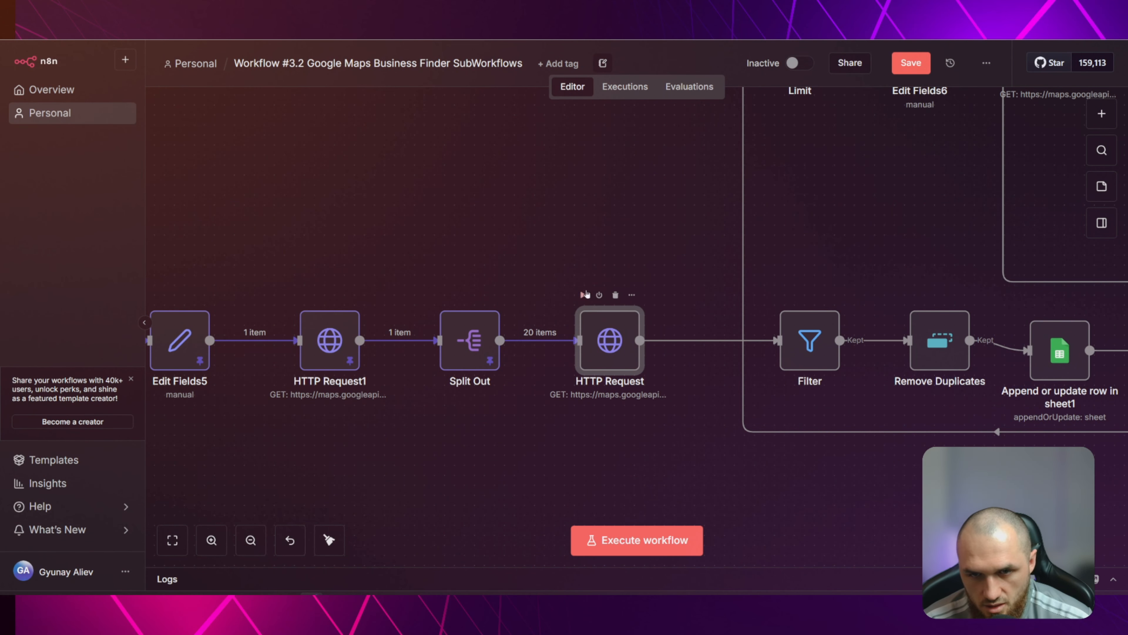
pyautogui.click(584, 295)
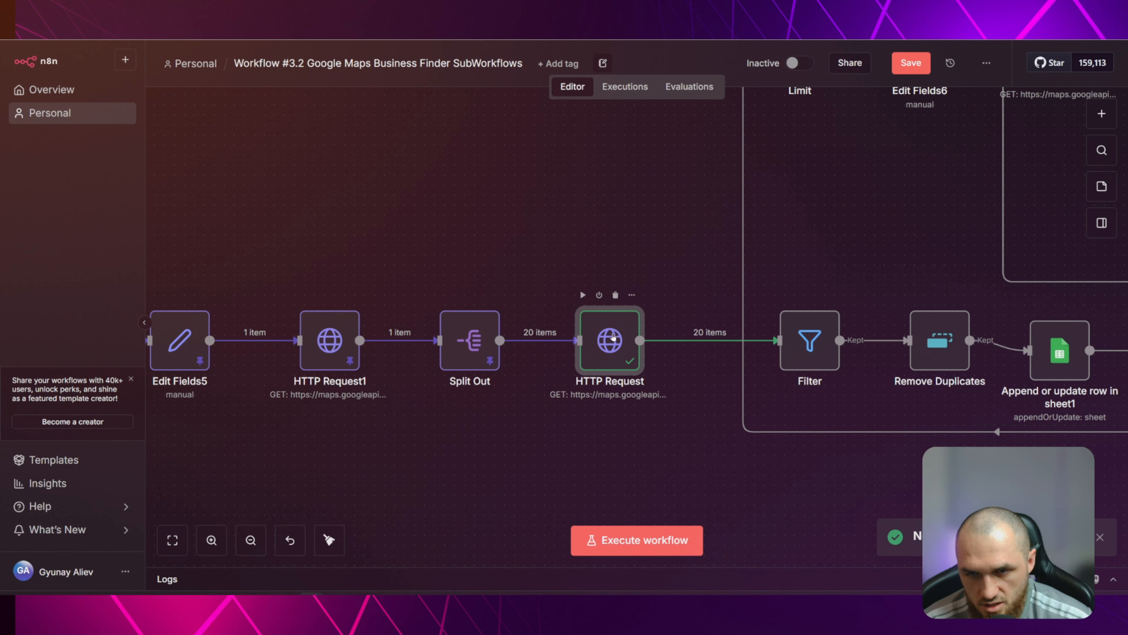
# Inspect the address, phone number, name and website returned by the HTTP Request node, and pin its output
pyautogui.doubleClick(613, 336)
pyautogui.click(795, 271)
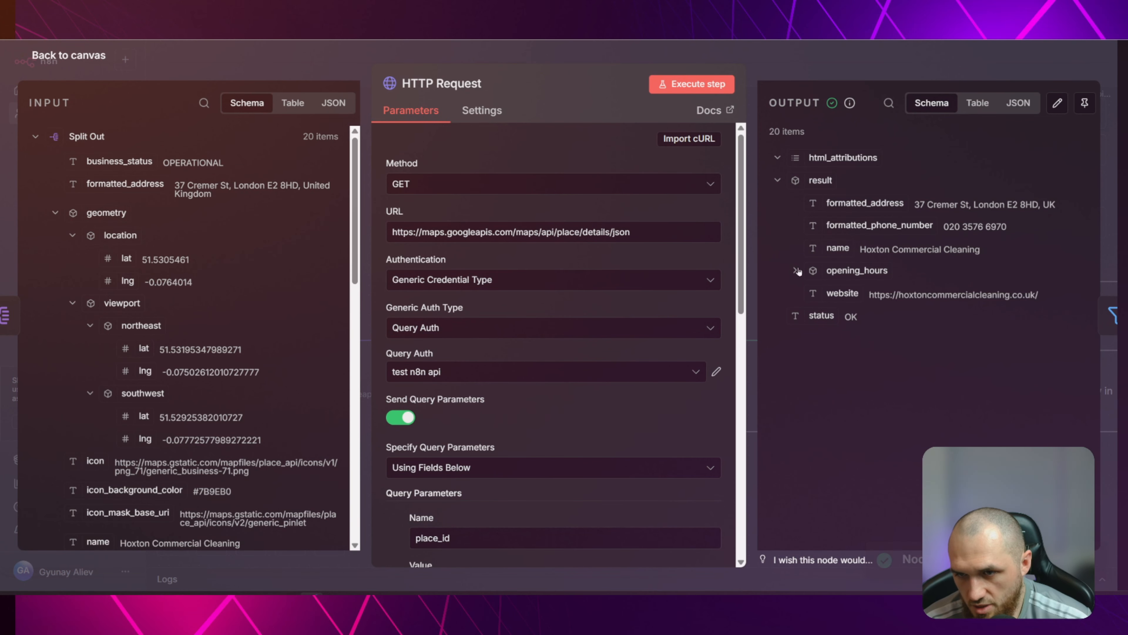
pyautogui.moveTo(866, 294); pyautogui.dragTo(988, 294)
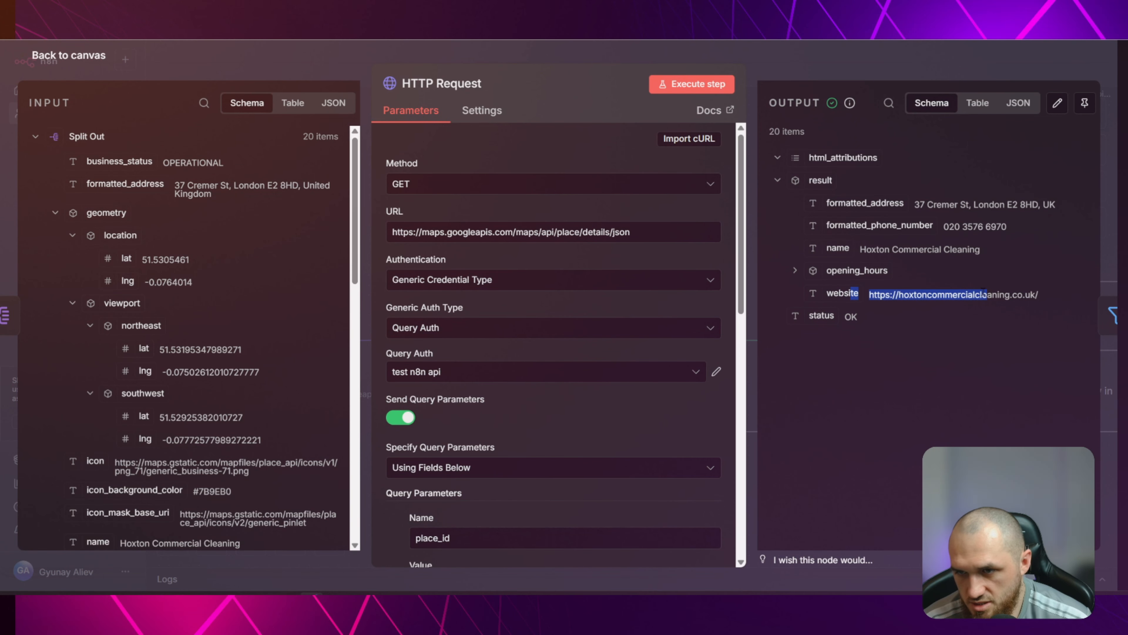
pyautogui.moveTo(943, 226); pyautogui.dragTo(1008, 226)
pyautogui.moveTo(914, 204); pyautogui.dragTo(1057, 202)
pyautogui.click(876, 180)
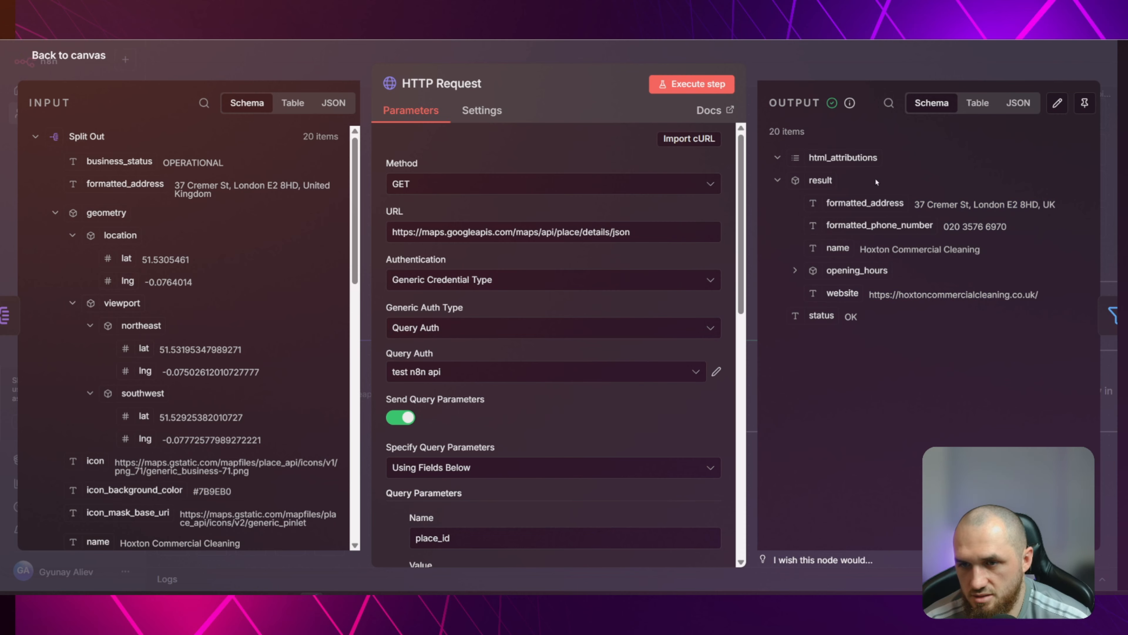
pyautogui.moveTo(802, 186); pyautogui.dragTo(1047, 294)
pyautogui.click(873, 235)
pyautogui.press('Escape')
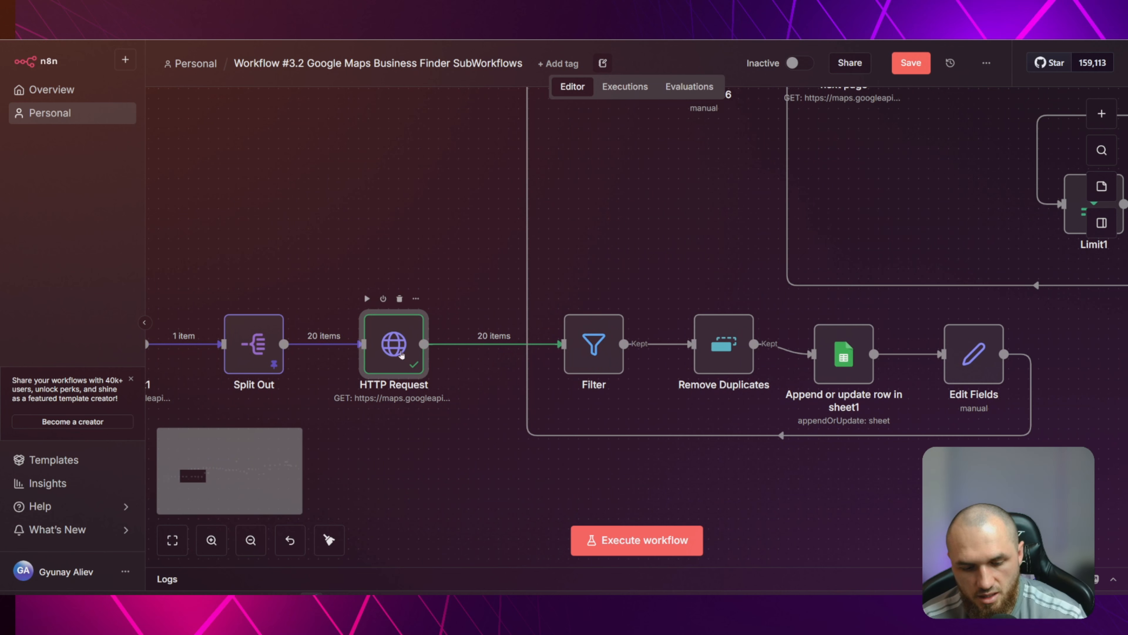
pyautogui.press('p')
# Open the Filter node and examine the website entries of the incoming place details as a table
pyautogui.doubleClick(586, 356)
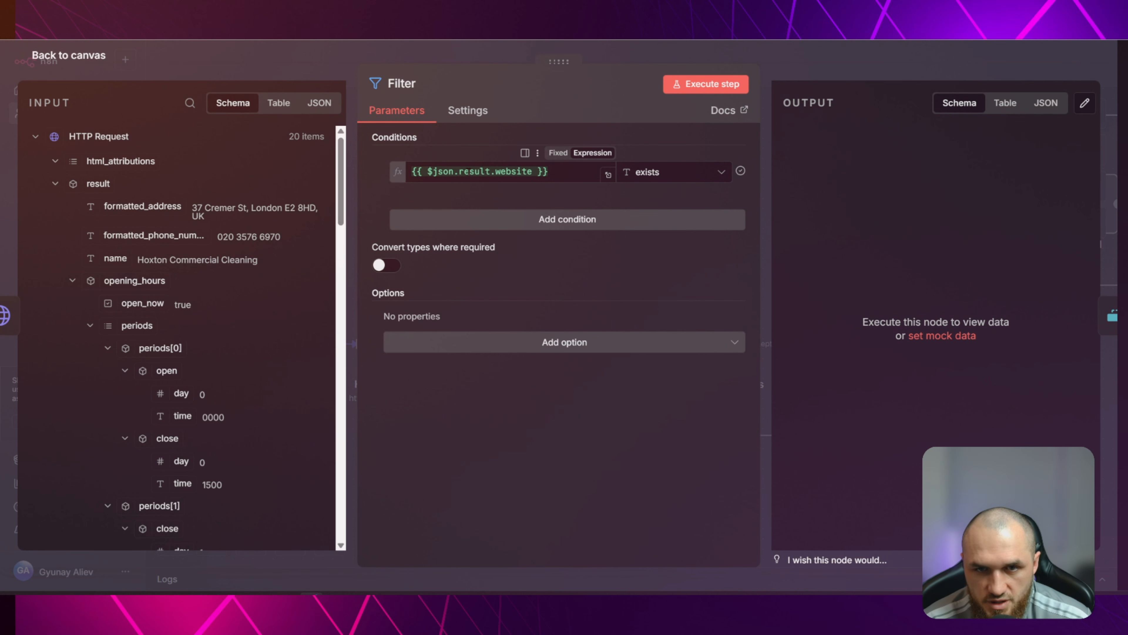
pyautogui.click(279, 103)
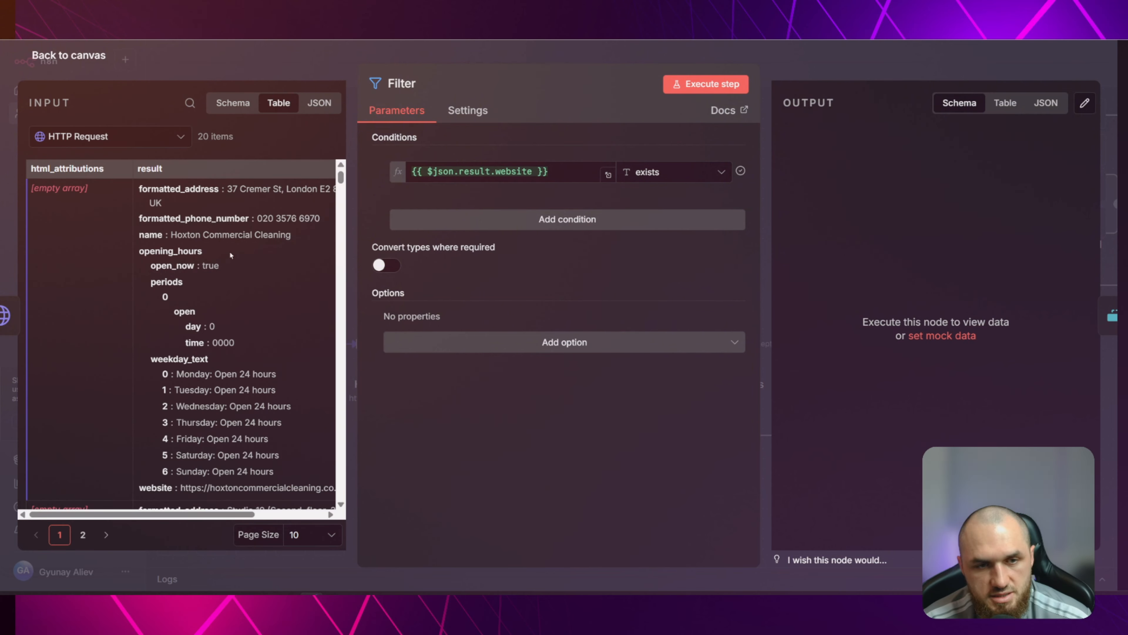
pyautogui.scroll(-5, 229, 251)
pyautogui.scroll(-20, 233, 250)
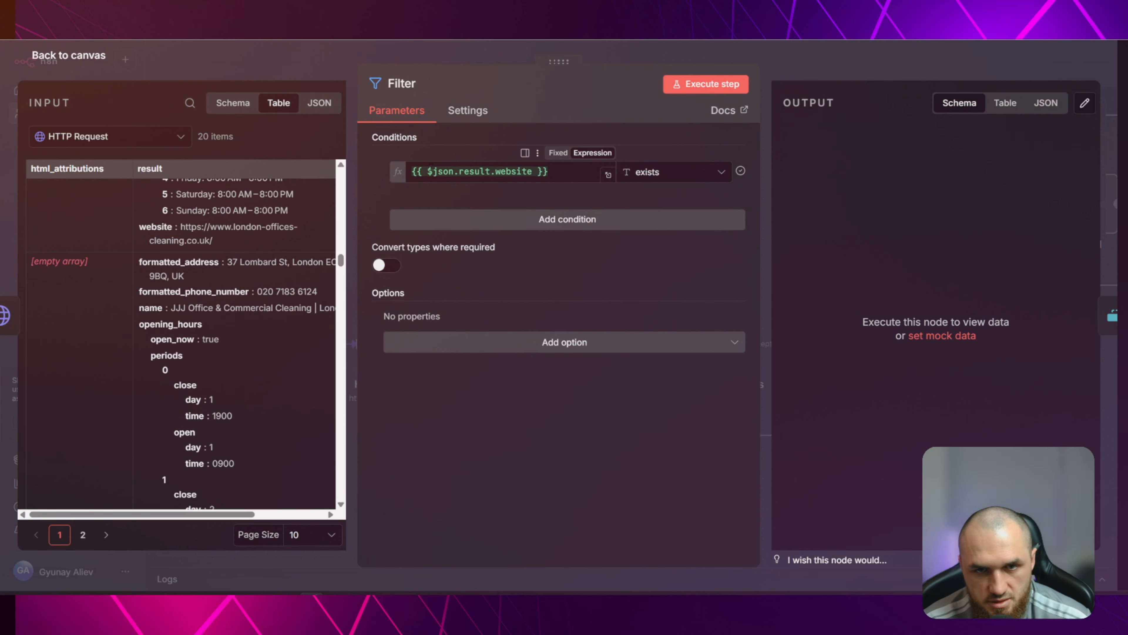
# Clear the Filter condition's value and map the website field from HTTP Request into it as {{ $json.result.website }}
pyautogui.click(433, 172)
pyautogui.click(231, 103)
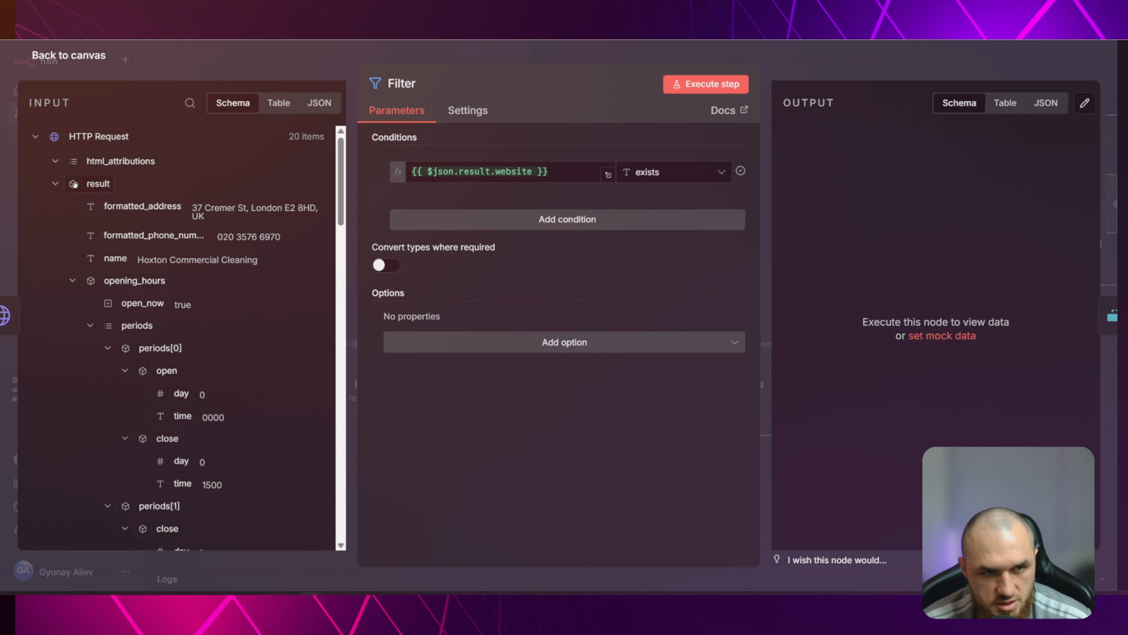
pyautogui.click(72, 280)
pyautogui.moveTo(120, 296); pyautogui.dragTo(570, 176)
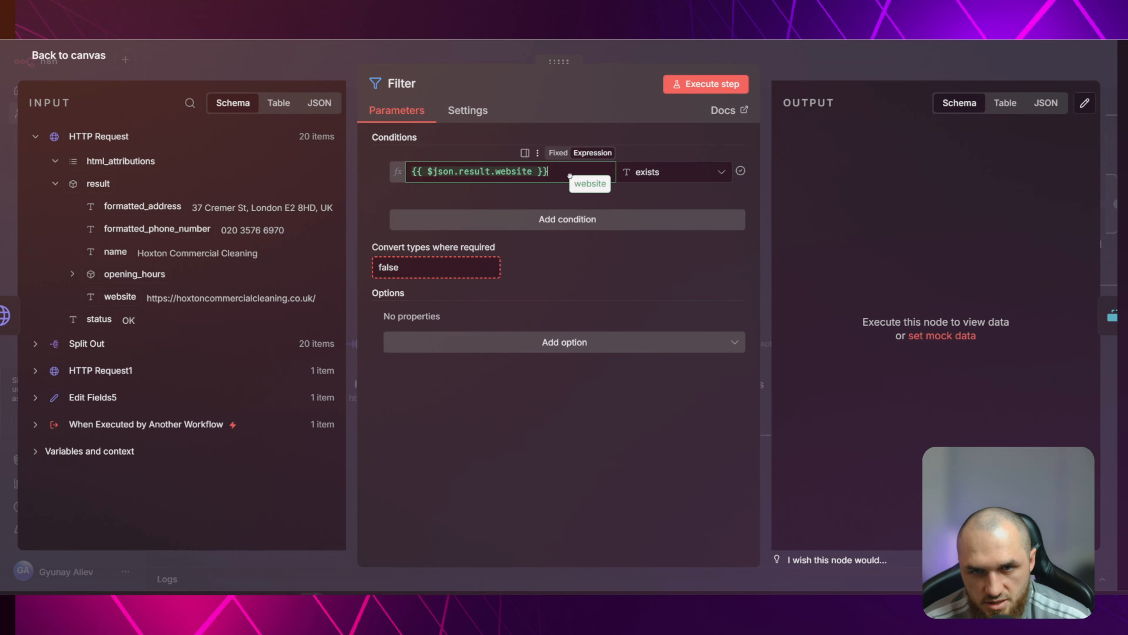
pyautogui.hotkey('ctrl', 'a')
pyautogui.press('BackSpace')
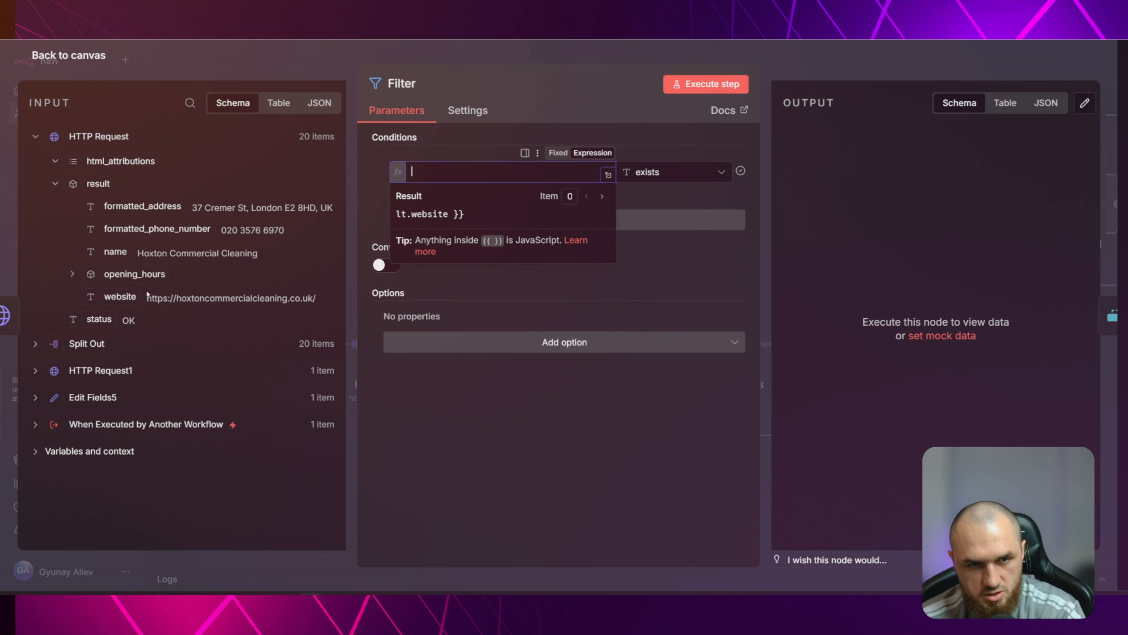
pyautogui.moveTo(122, 296); pyautogui.dragTo(454, 174)
pyautogui.click(485, 148)
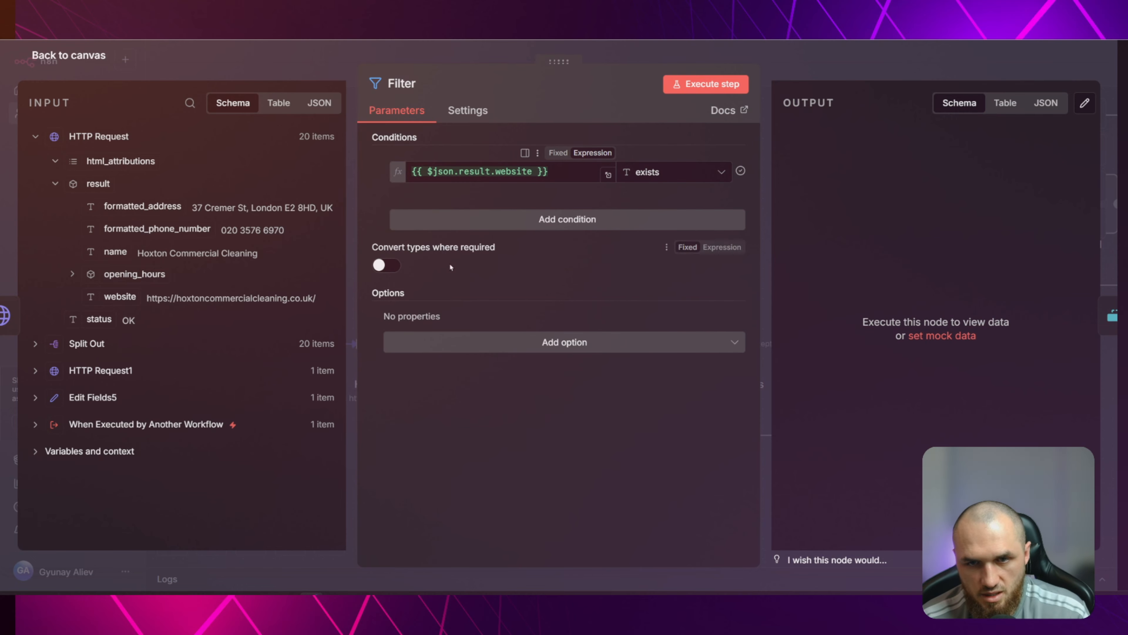
# Set the operator of the Filter condition to the string option exists
pyautogui.click(663, 169)
pyautogui.moveTo(715, 209)
pyautogui.click(786, 215)
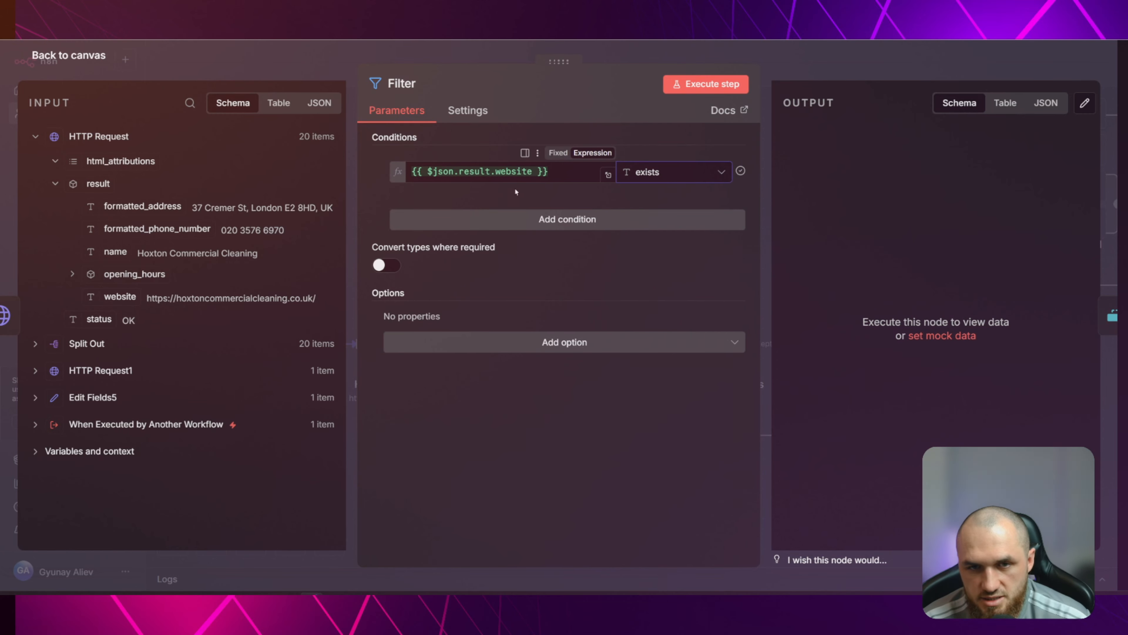
pyautogui.click(506, 171)
pyautogui.click(373, 178)
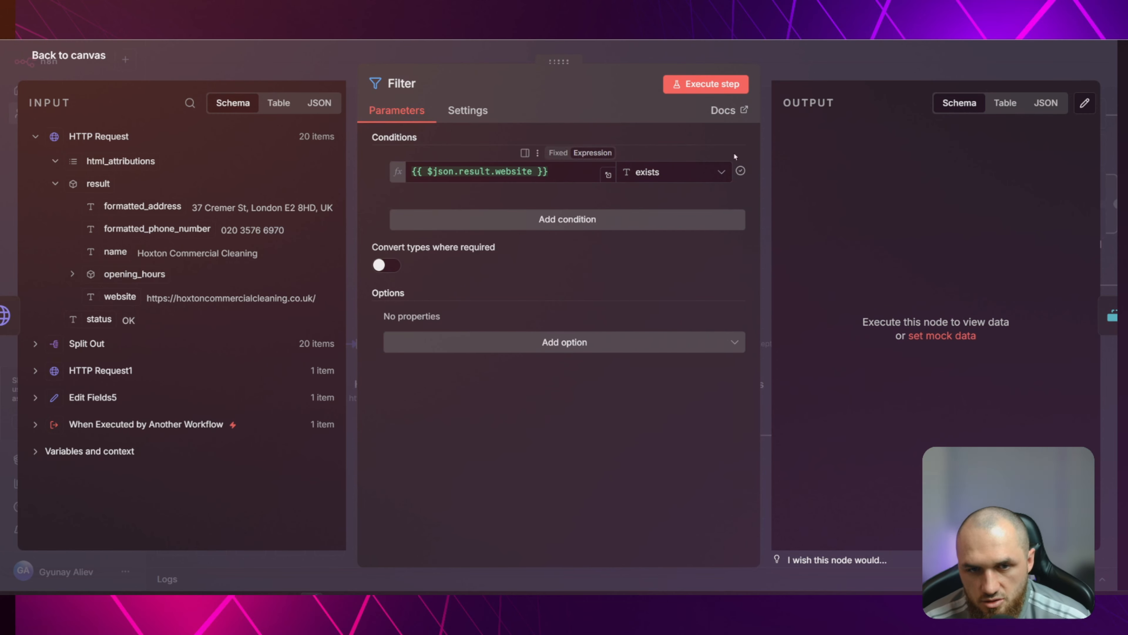
# Execute the Filter node from the canvas and move it closer to the HTTP Request node
pyautogui.click(282, 56)
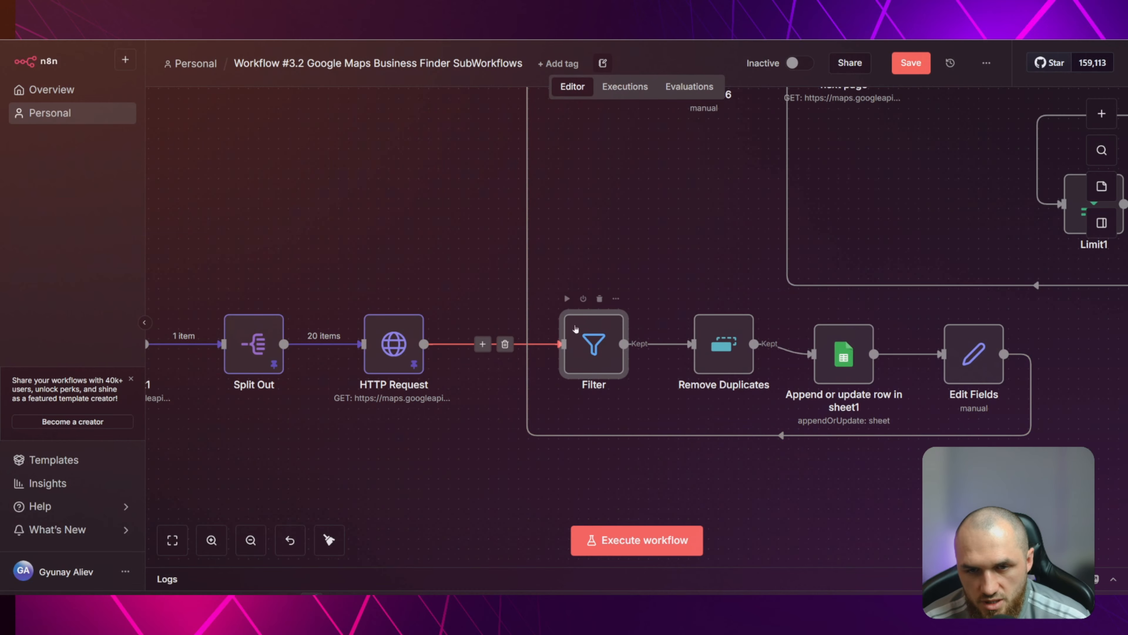
pyautogui.click(567, 299)
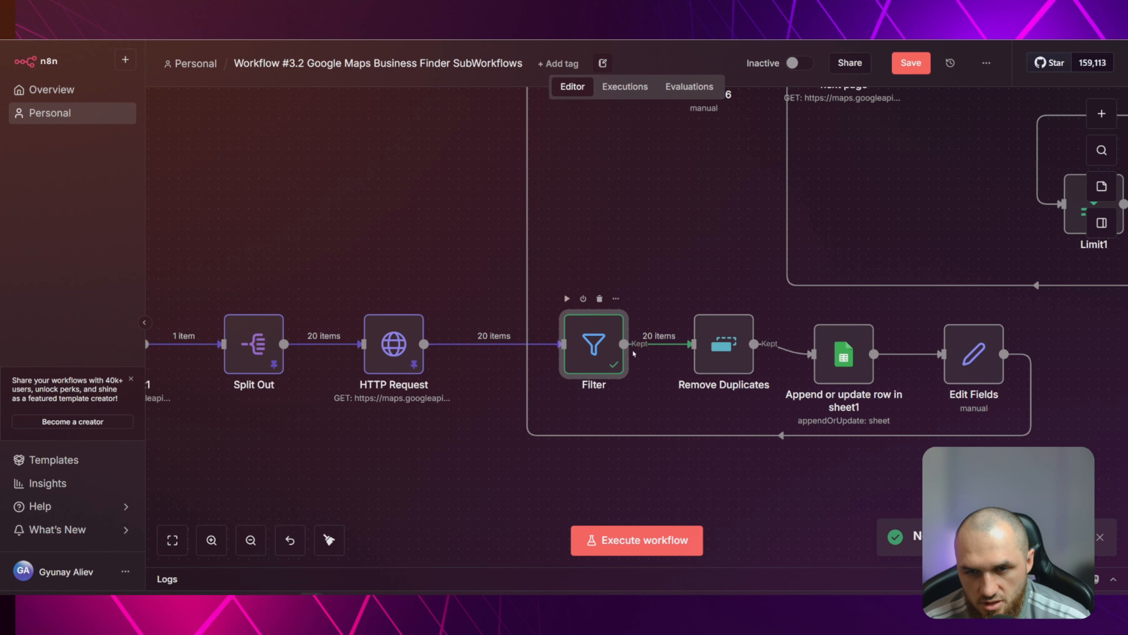
pyautogui.moveTo(586, 346); pyautogui.dragTo(544, 345)
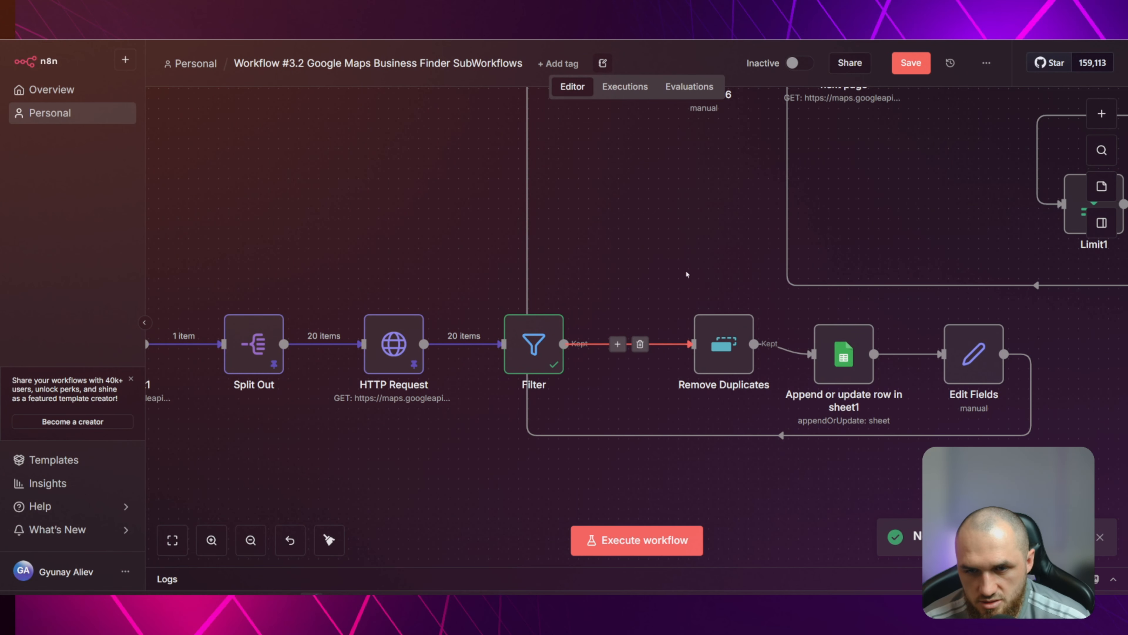
# Select the Filter node on the canvas and pin its output data
pyautogui.hscroll(5, 526, 286)
pyautogui.click(373, 326)
pyautogui.press('p')
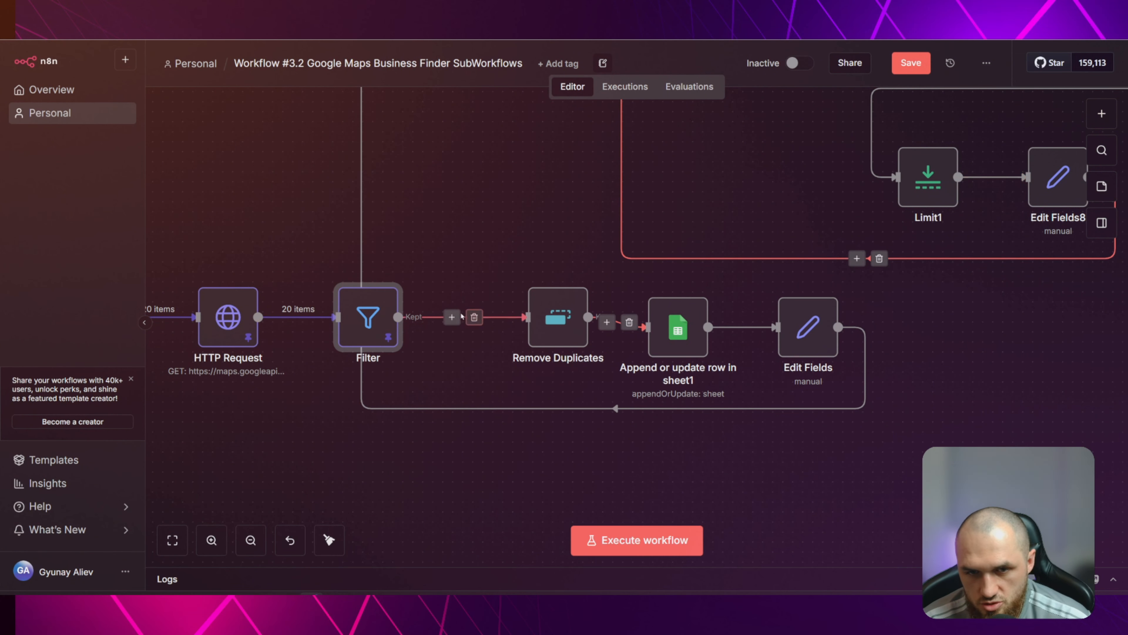
# Search the node list for Remove Duplicates from the connection following the Filter node
pyautogui.click(454, 317)
pyautogui.write('remov')
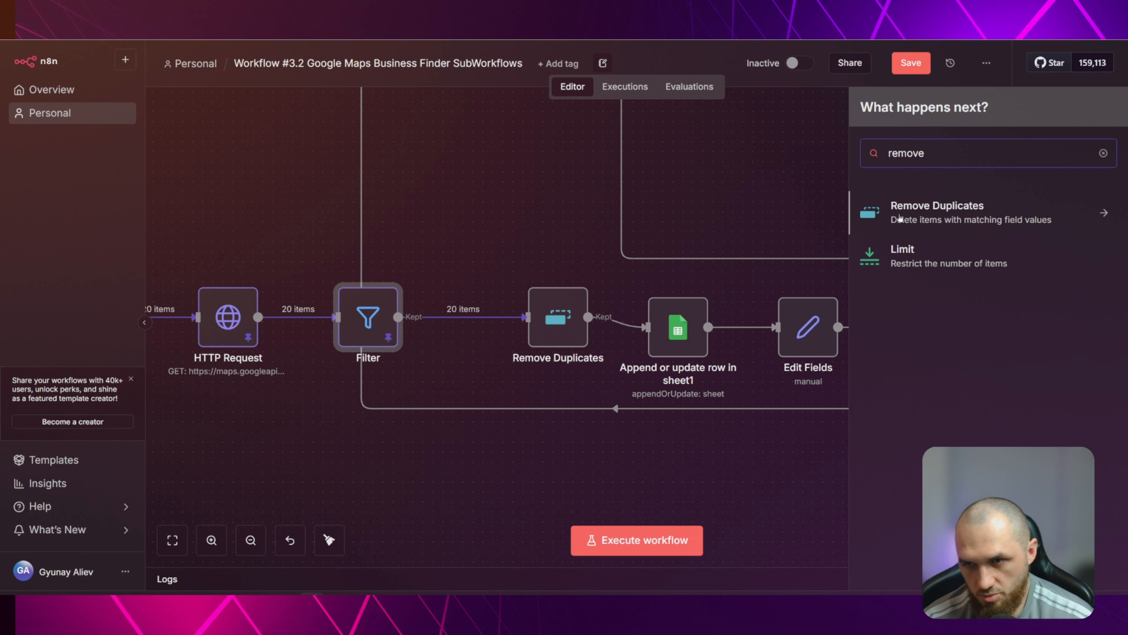
pyautogui.write('e')
pyautogui.click(900, 217)
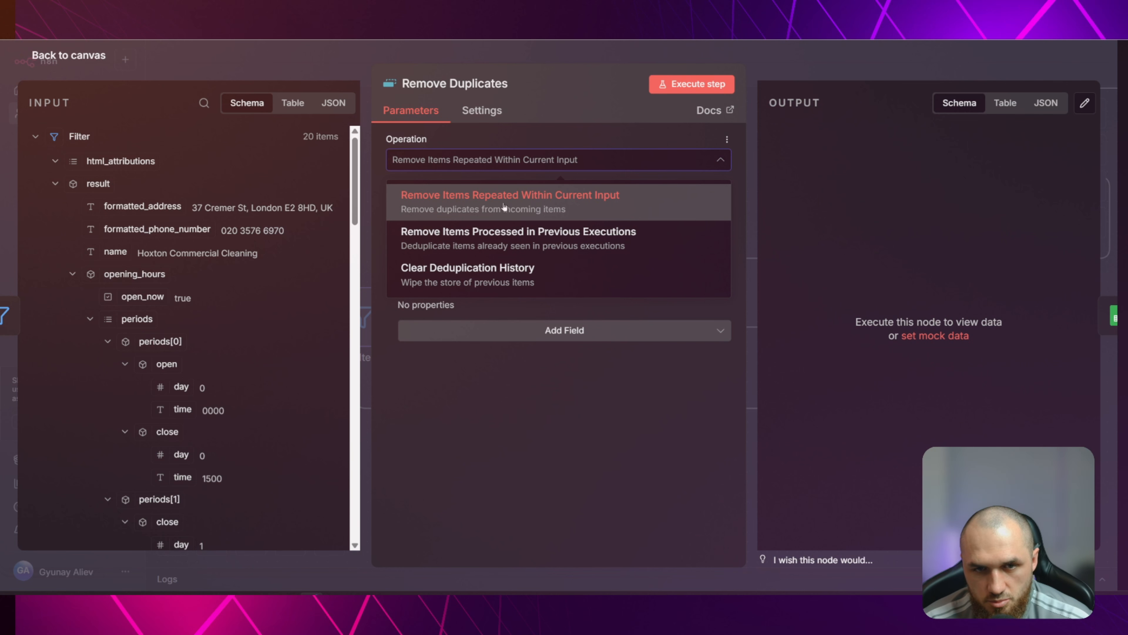
# Set Remove Duplicates to Remove Items Repeated Within Current Input and map the website field into Fields To Compare as result.website
pyautogui.click(524, 210)
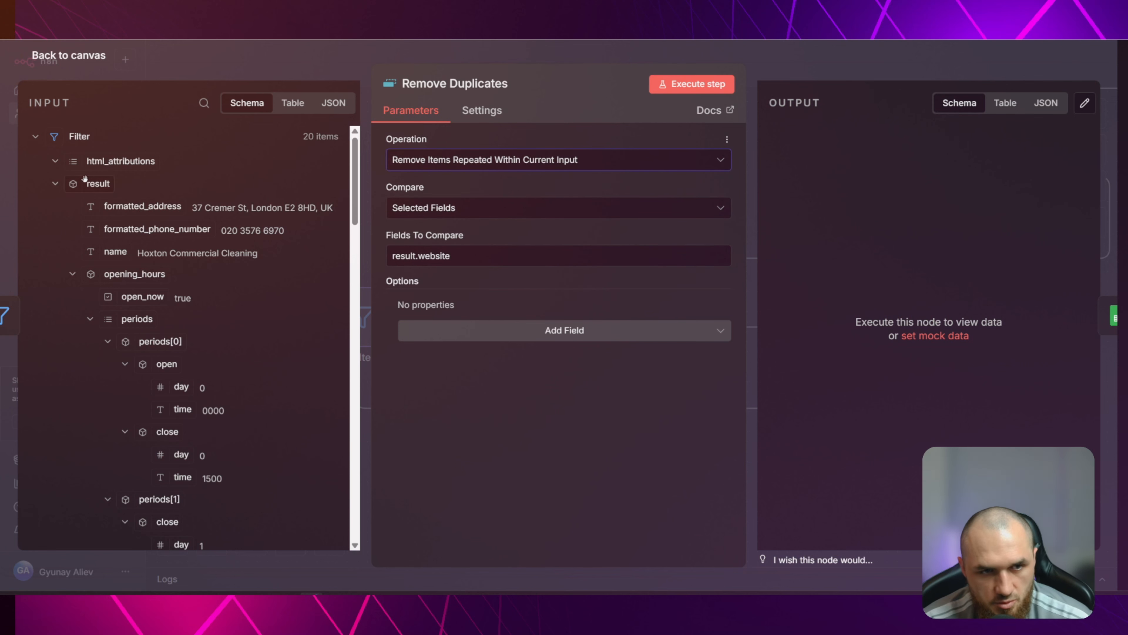
pyautogui.click(71, 274)
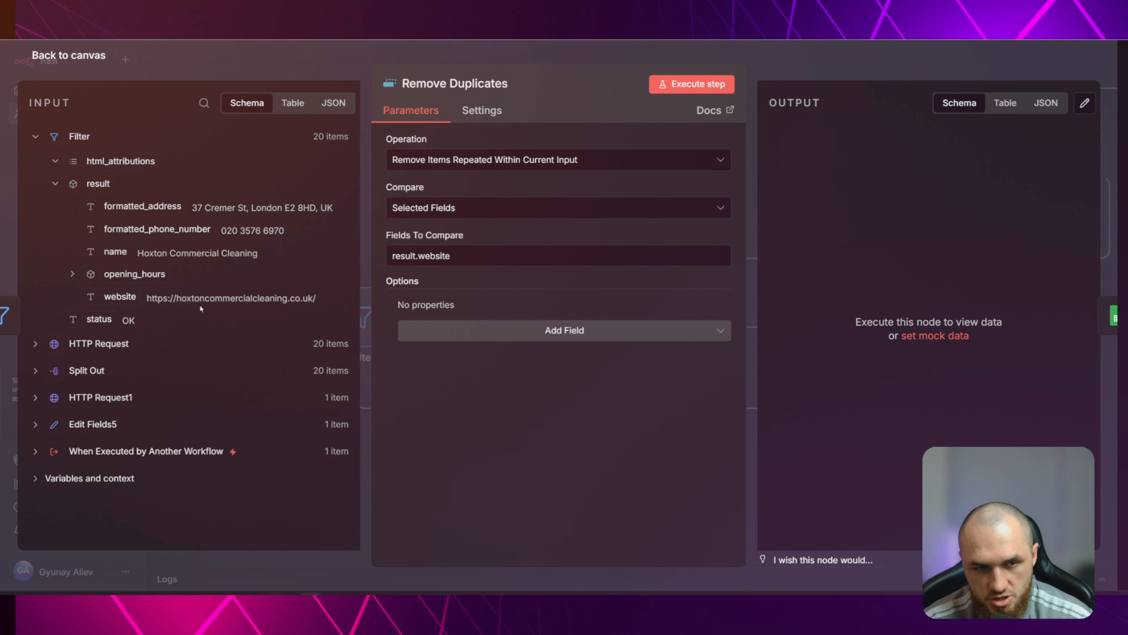
pyautogui.tripleClick(422, 256)
pyautogui.press('BackSpace')
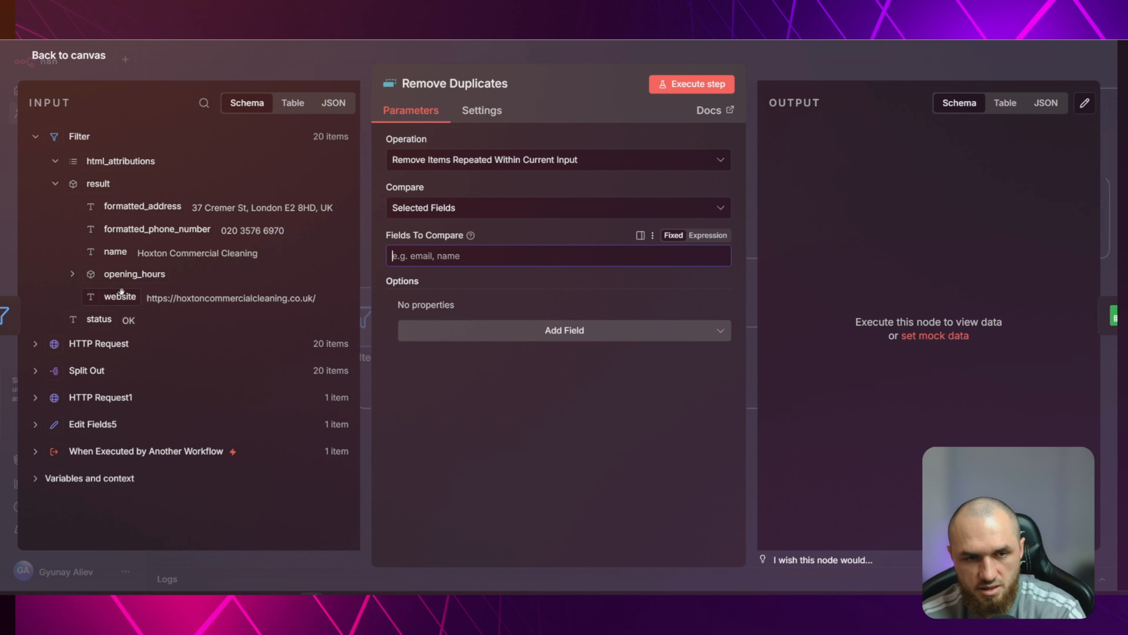
pyautogui.moveTo(117, 296); pyautogui.dragTo(448, 256)
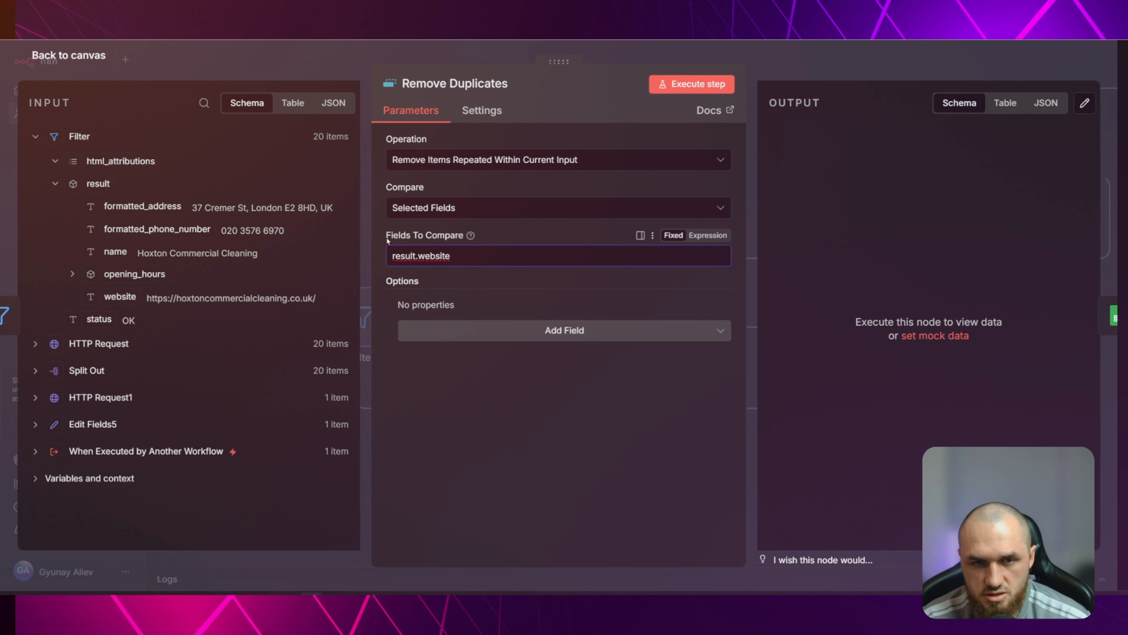
pyautogui.moveTo(387, 240); pyautogui.dragTo(479, 234)
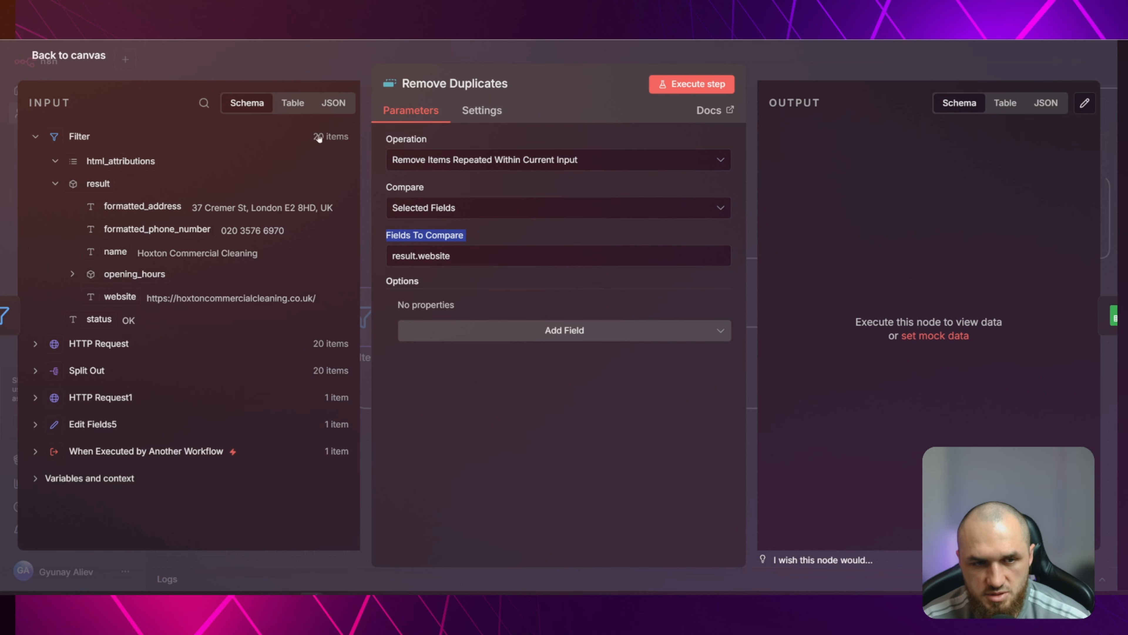
pyautogui.moveTo(145, 301); pyautogui.dragTo(326, 301)
pyautogui.click(321, 299)
# Execute the Remove Duplicates node, moving it closer to Filter and pinning its output
pyautogui.click(305, 65)
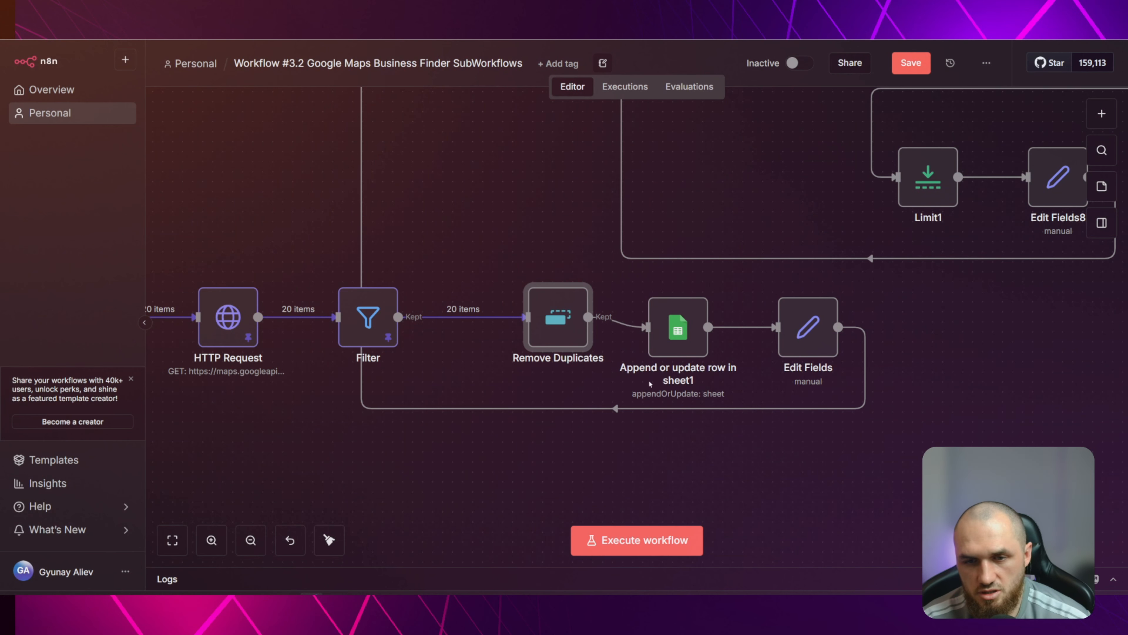
pyautogui.click(528, 271)
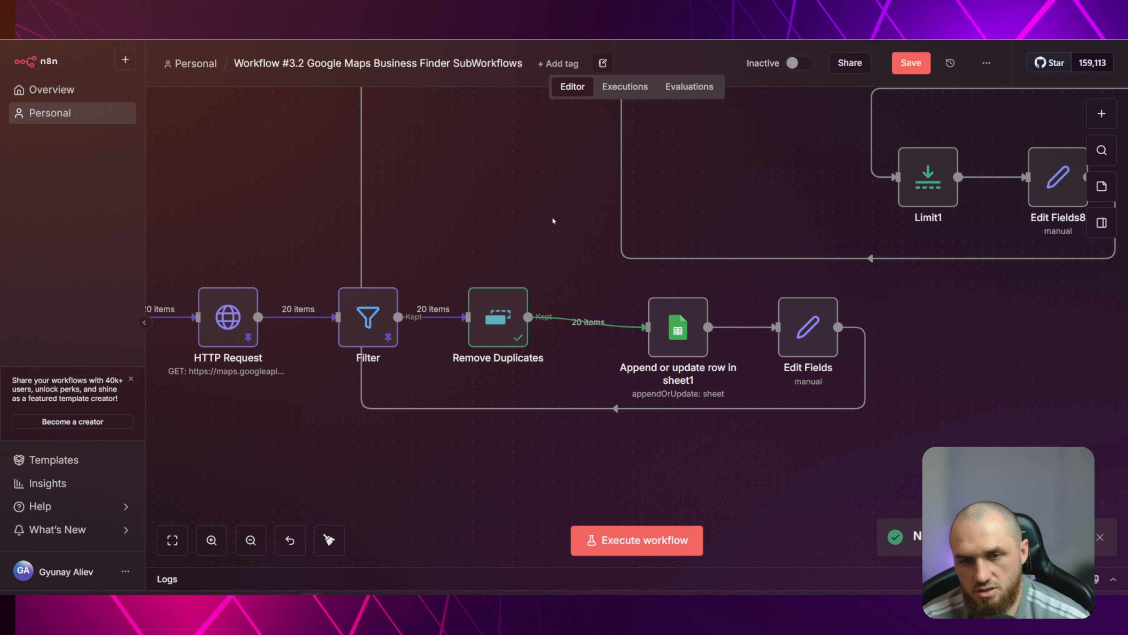
pyautogui.moveTo(559, 218); pyautogui.dragTo(431, 206)
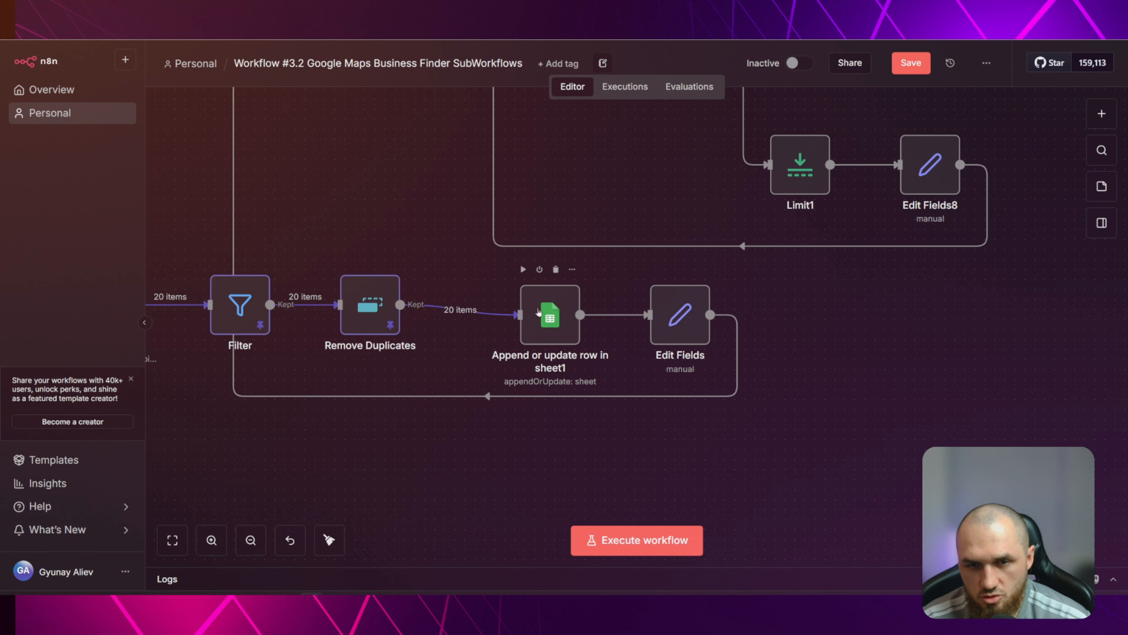
# Search the node list for Google Sheets and view its actions, including Append or update row in sheet
pyautogui.click(449, 311)
pyautogui.write('sheet')
pyautogui.click(922, 213)
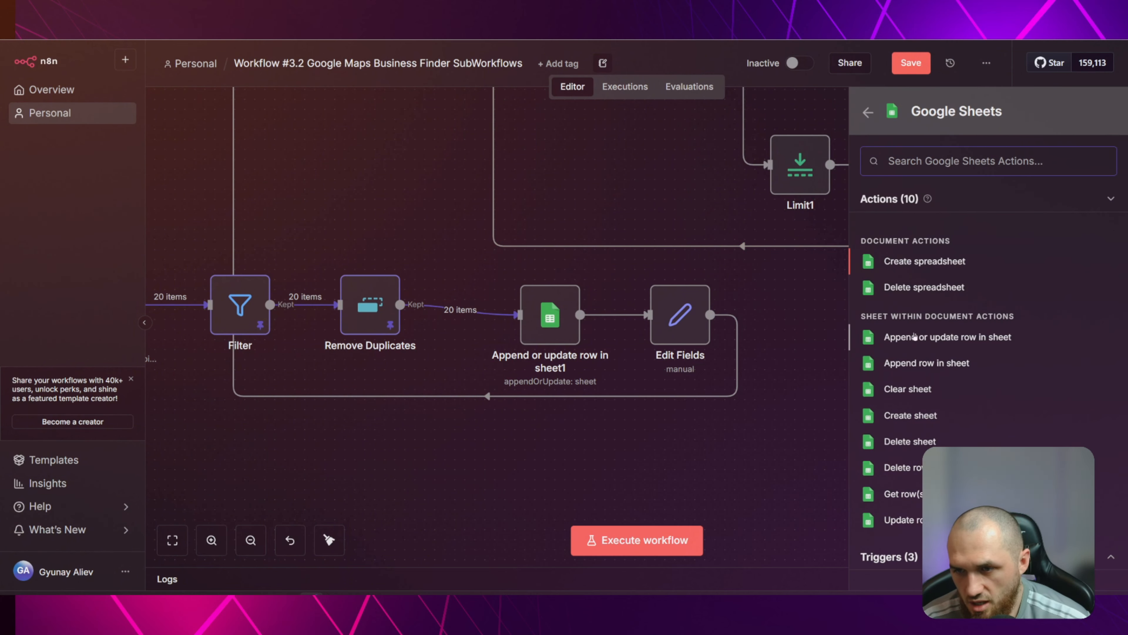
pyautogui.click(445, 220)
# Trace the sheetID input of the sub-workflow call in Workflow #3.1 back to the Copy file node
pyautogui.doubleClick(550, 314)
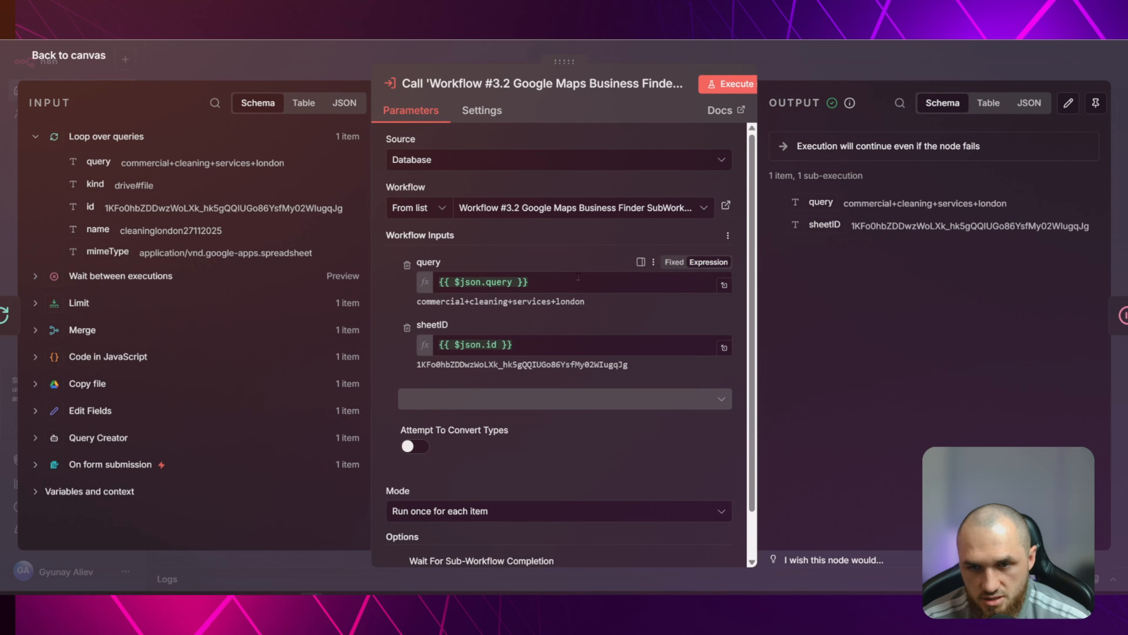
pyautogui.click(331, 55)
pyautogui.moveTo(418, 166); pyautogui.dragTo(987, 215)
pyautogui.scroll(-2, 462, 299)
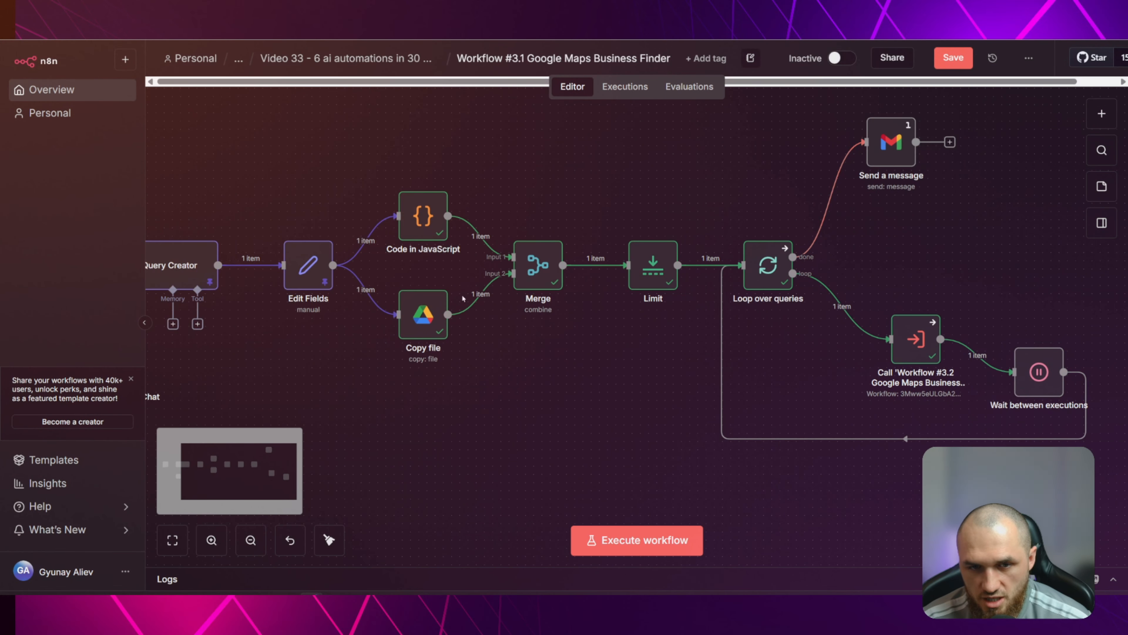
pyautogui.doubleClick(420, 324)
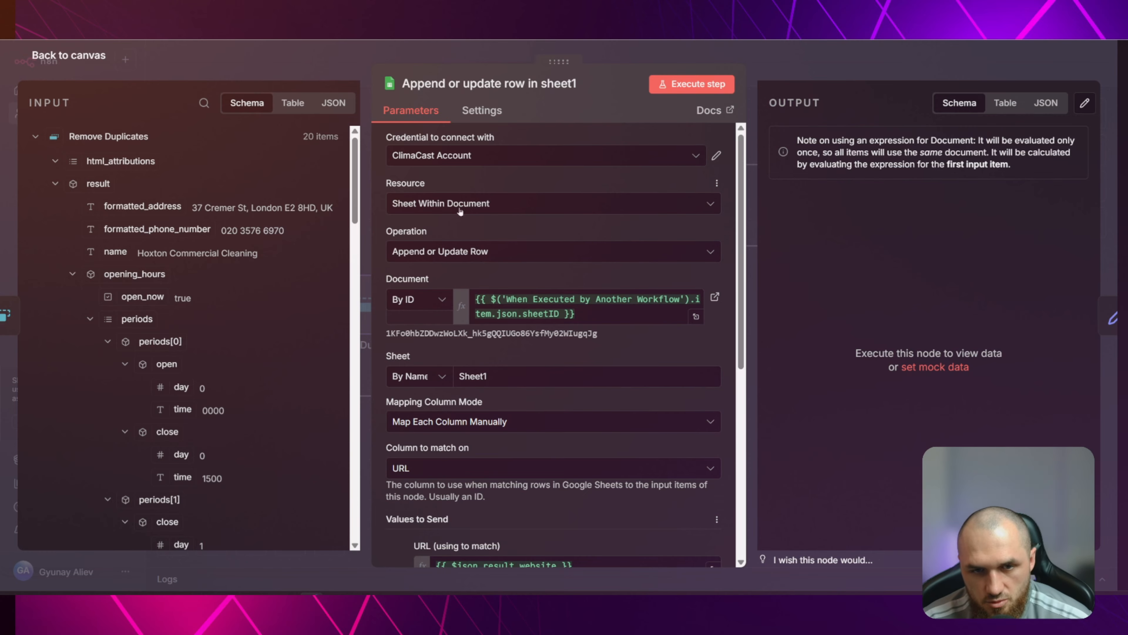
# Choose Append or Update Row as the operation of the Append or update row in sheet1 node
pyautogui.click(525, 253)
pyautogui.click(463, 272)
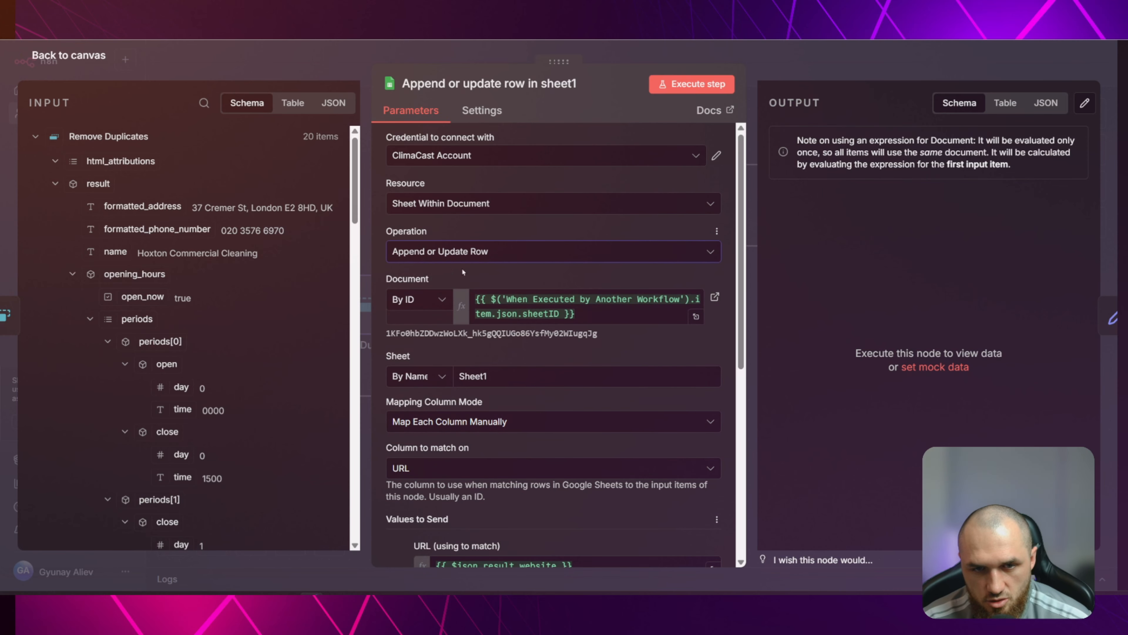
# Set the document of the Append or update row in sheet1 node by ID to the sheetID from When Executed by Another Workflow
pyautogui.scroll(-2, 442, 277)
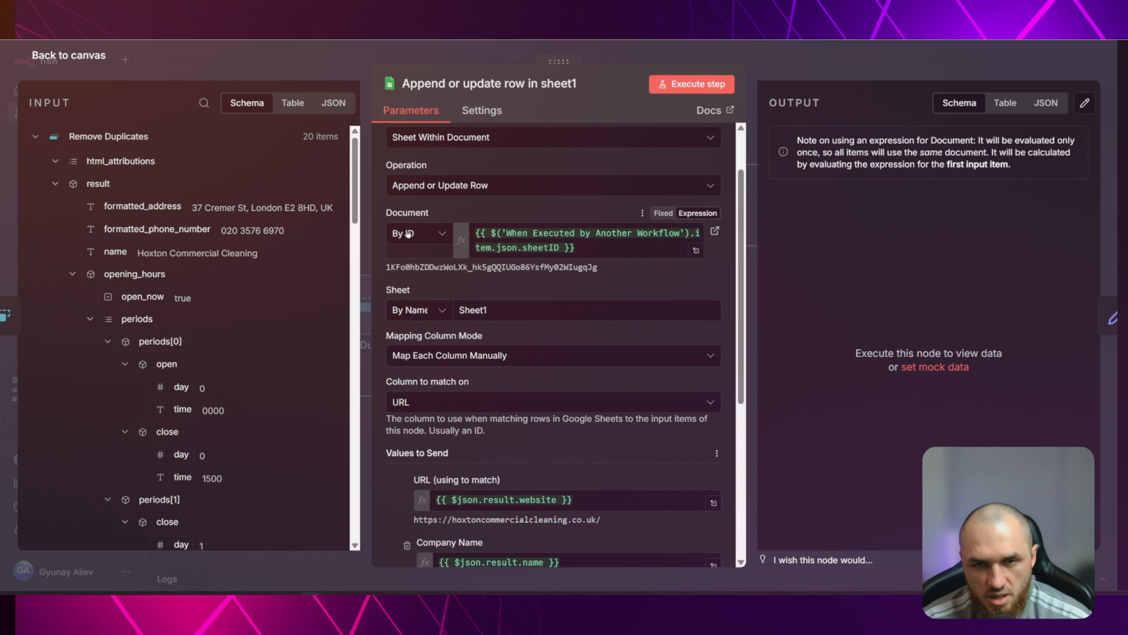
pyautogui.click(408, 233)
pyautogui.click(468, 239)
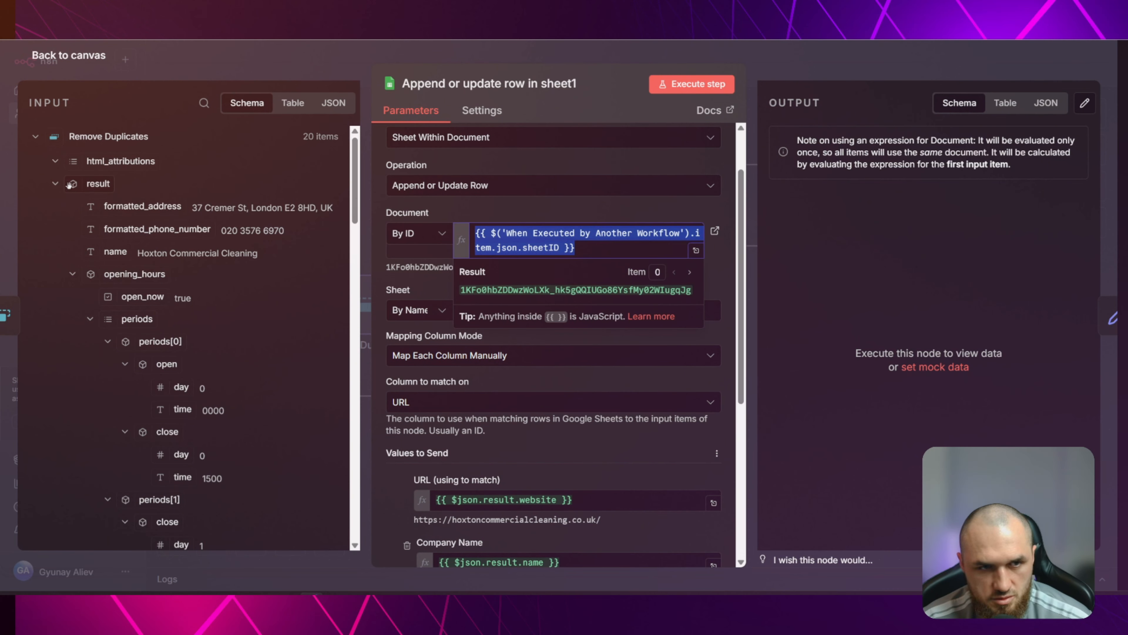
pyautogui.click(33, 137)
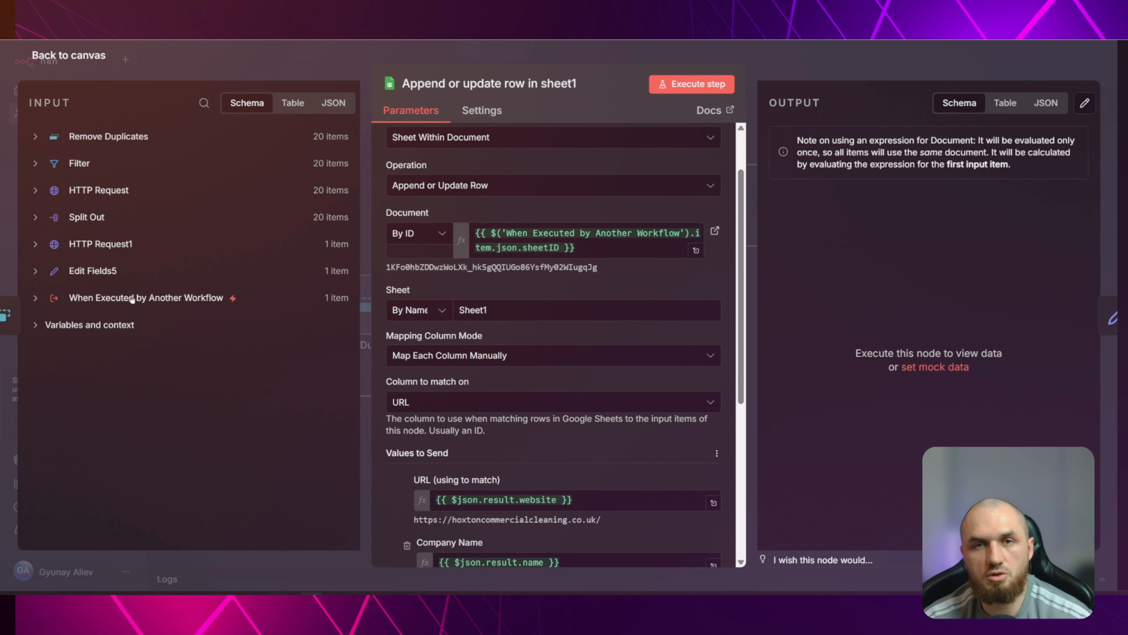
pyautogui.press('Escape')
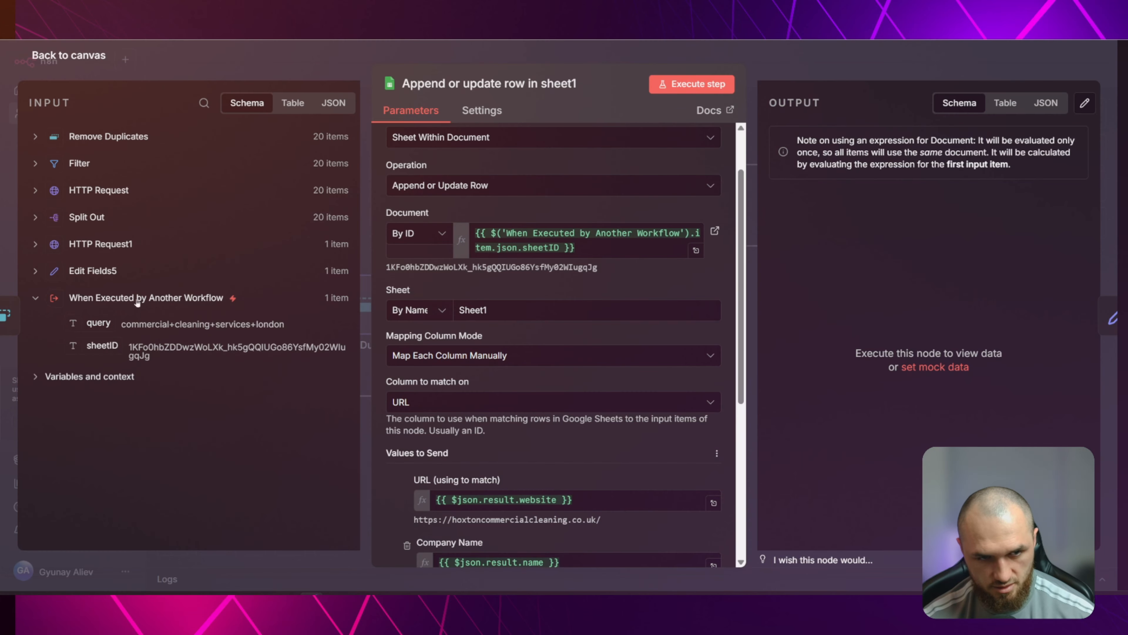
pyautogui.moveTo(96, 347); pyautogui.dragTo(577, 245)
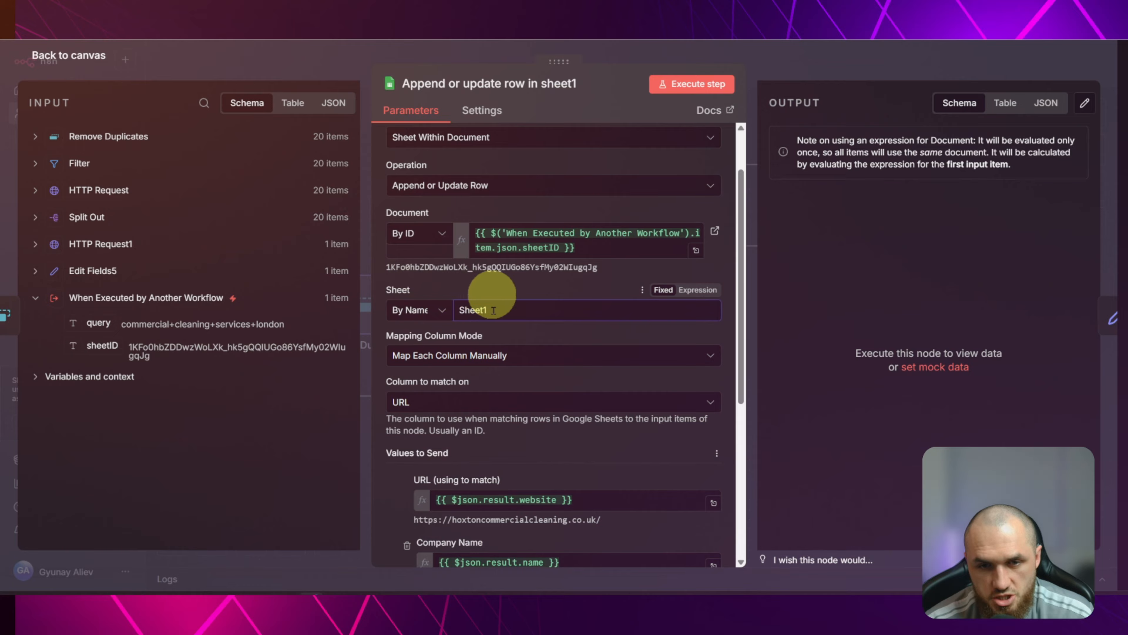
# Select the sheet By Name as Sheet1 and keep the mapping column mode on Map Each Column Manually
pyautogui.click(418, 312)
pyautogui.click(422, 419)
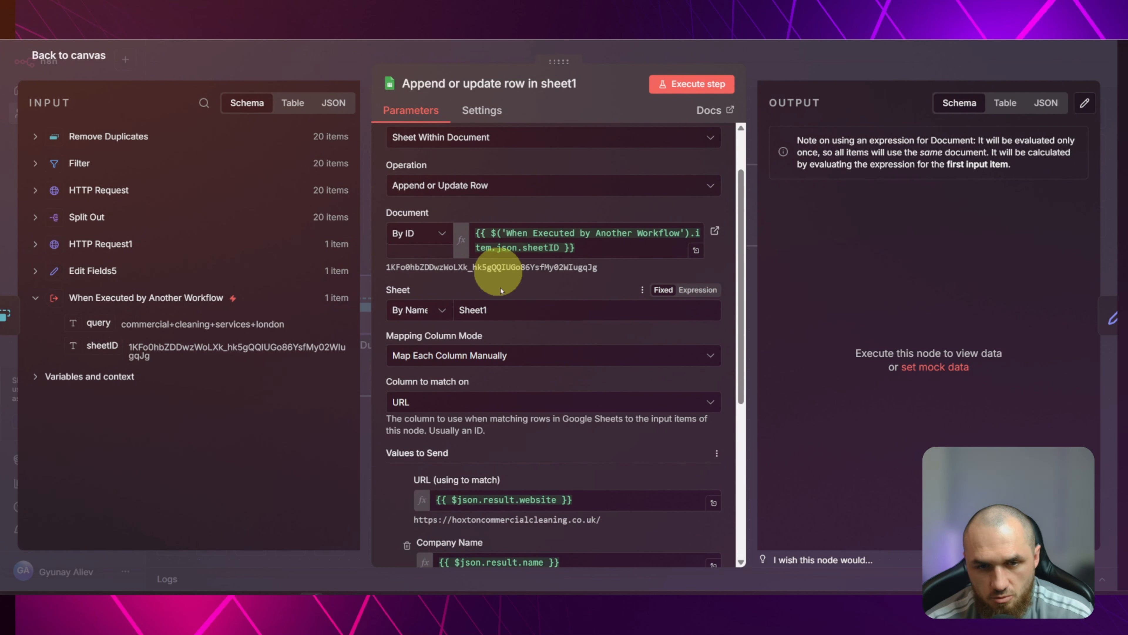
pyautogui.scroll(-2, 507, 284)
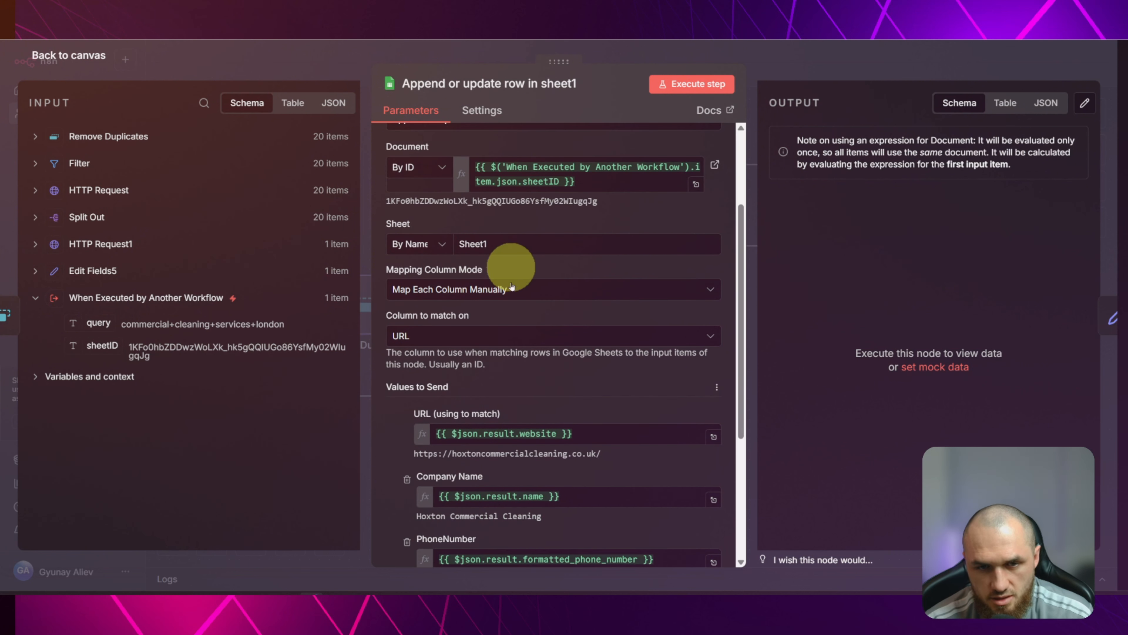
pyautogui.click(480, 290)
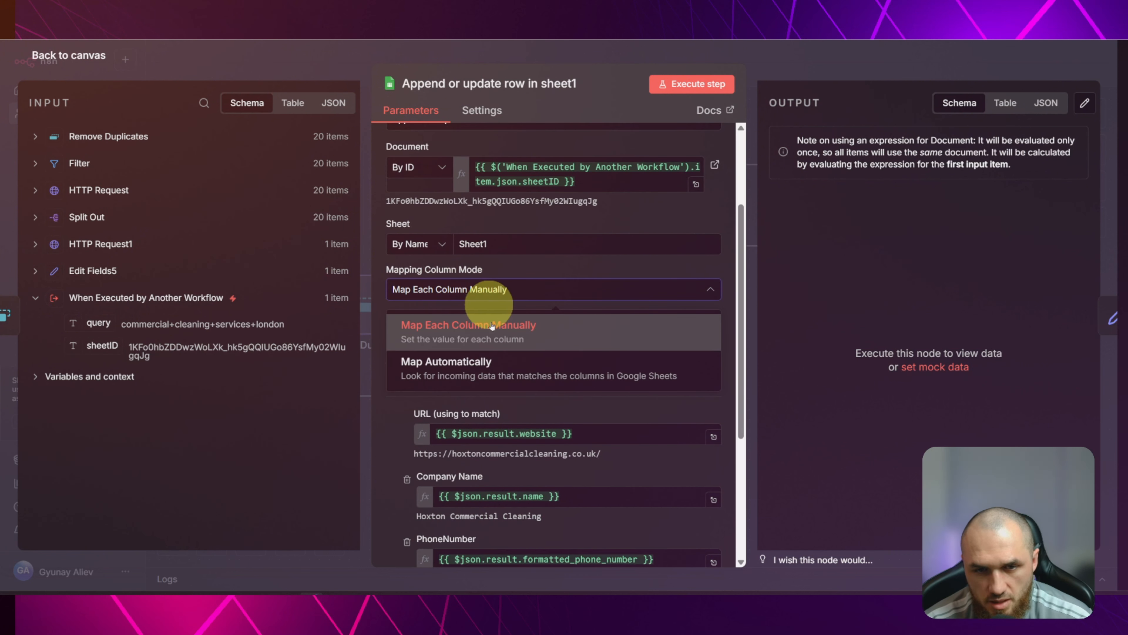
pyautogui.click(515, 284)
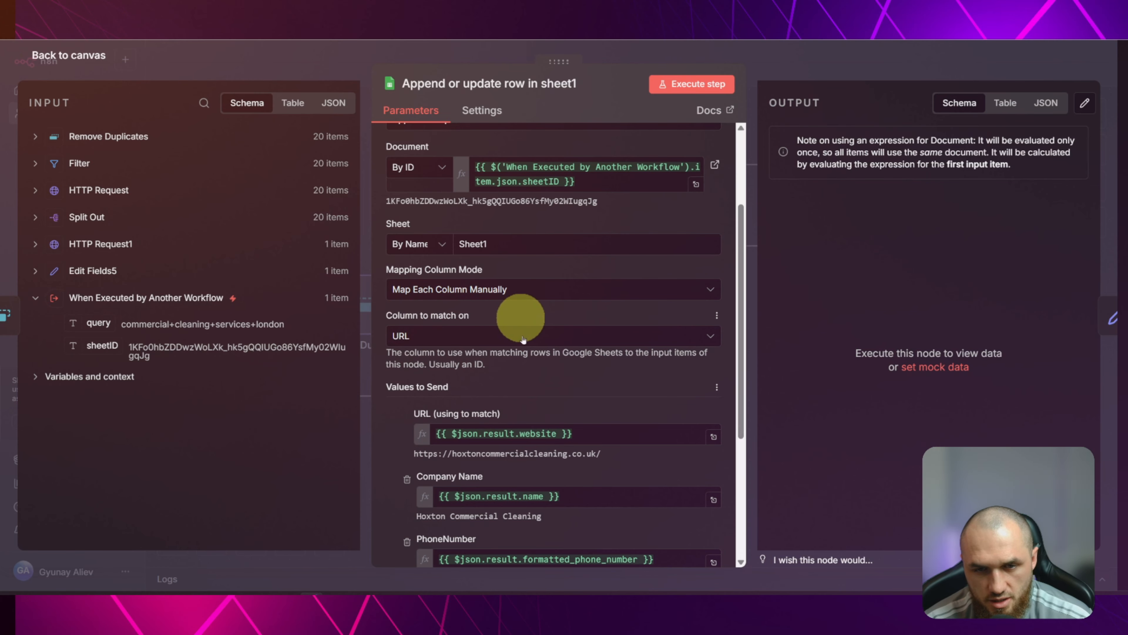
# Compare the URL, Company Name, PhoneNumber and Address mappings with the result fields in the Remove Duplicates input
pyautogui.scroll(-5, 501, 317)
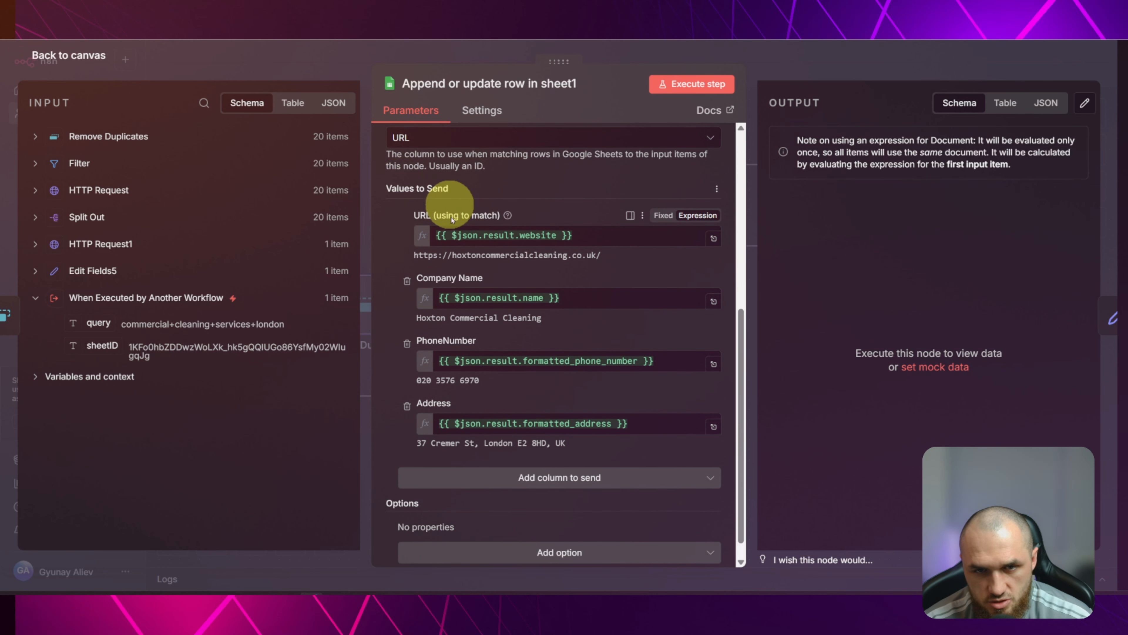
pyautogui.scroll(2, 477, 223)
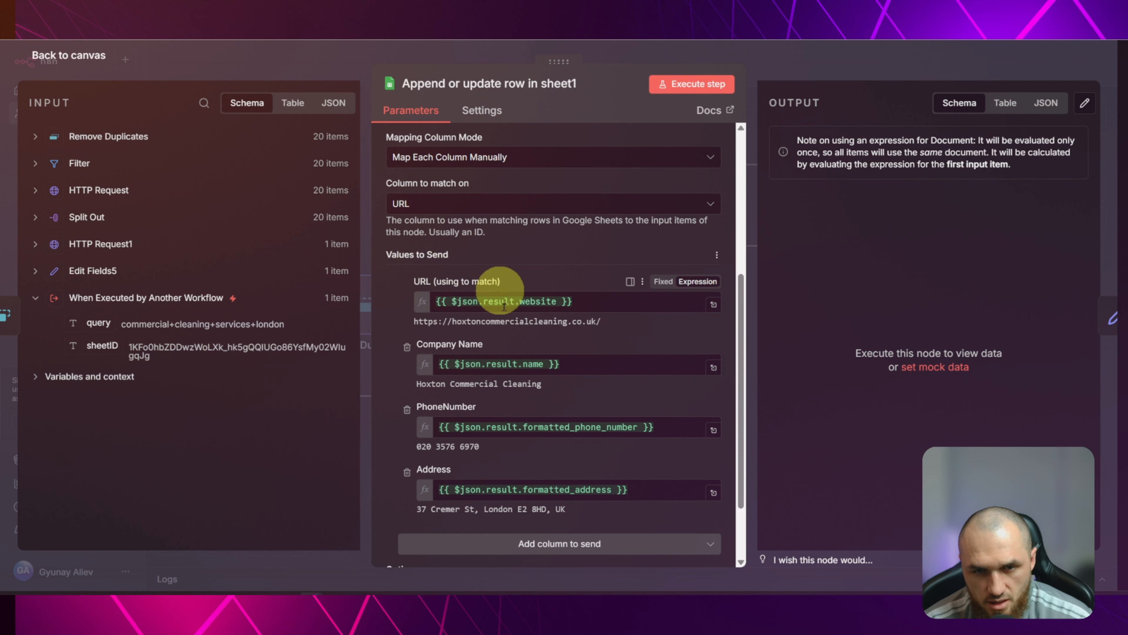
pyautogui.click(108, 138)
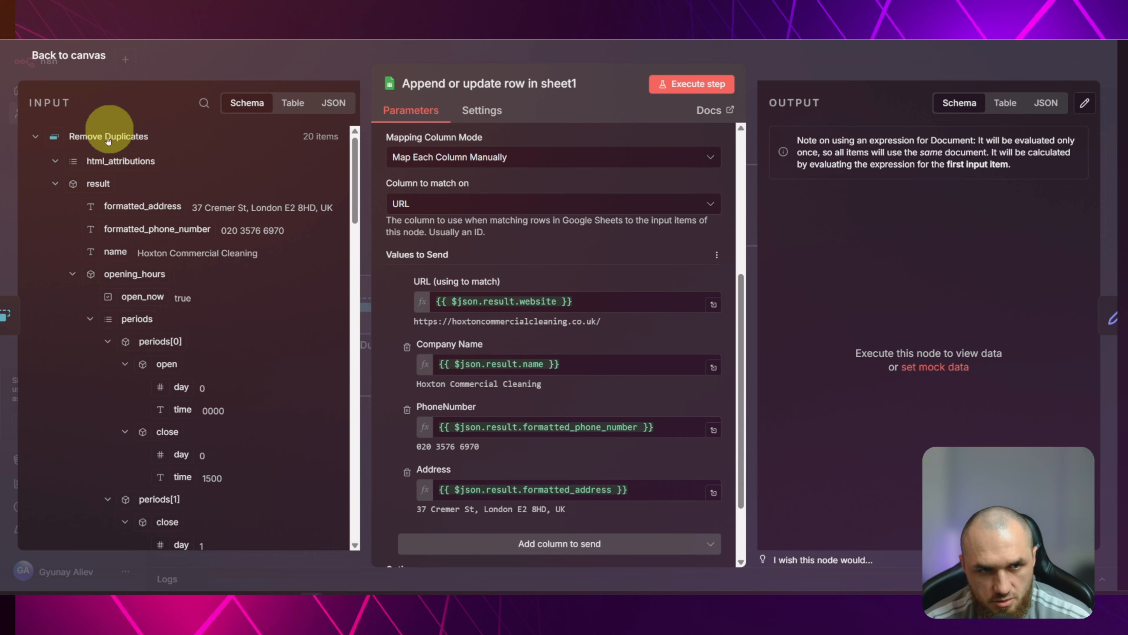
pyautogui.click(55, 183)
pyautogui.click(55, 183)
pyautogui.click(72, 274)
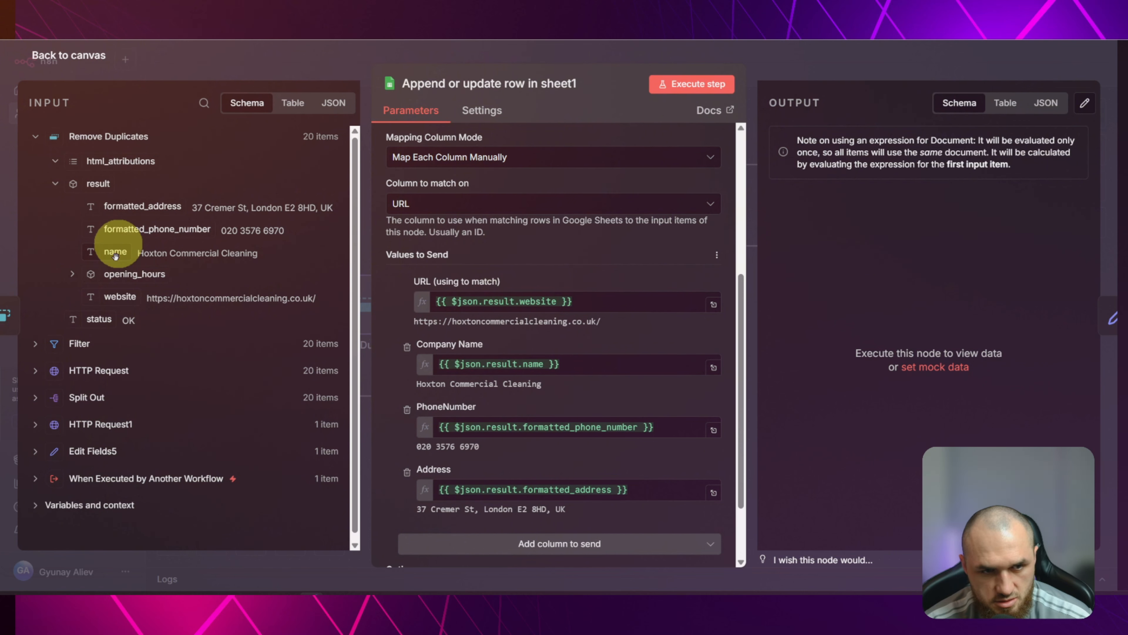
pyautogui.scroll(-2, 517, 322)
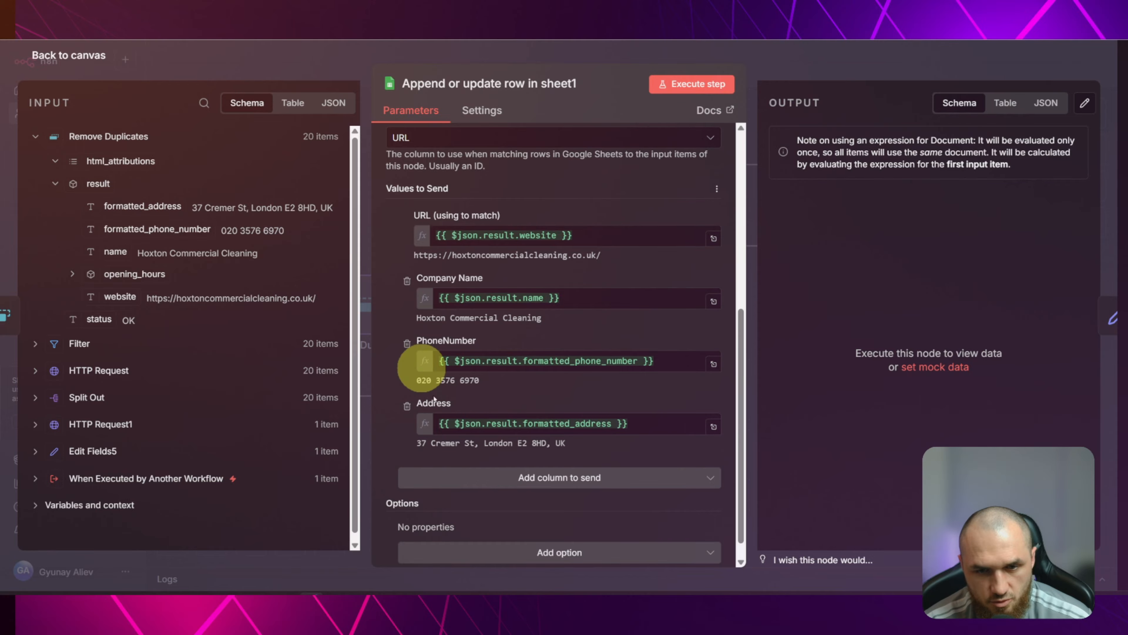
pyautogui.scroll(-1, 491, 371)
pyautogui.scroll(8, 507, 421)
pyautogui.scroll(1, 506, 420)
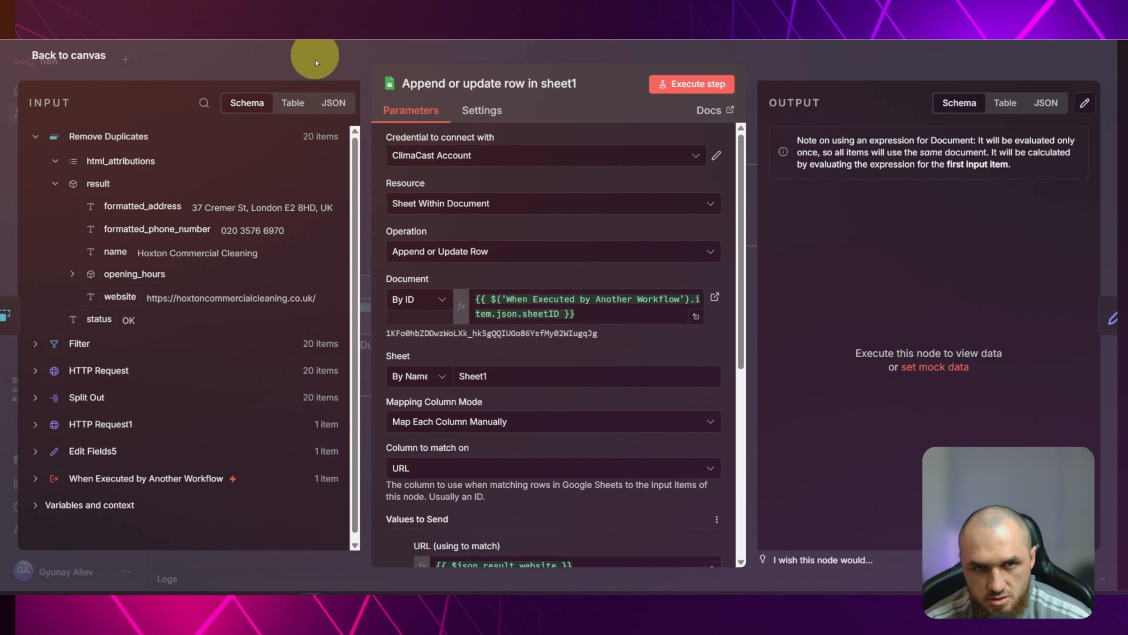
pyautogui.click(316, 57)
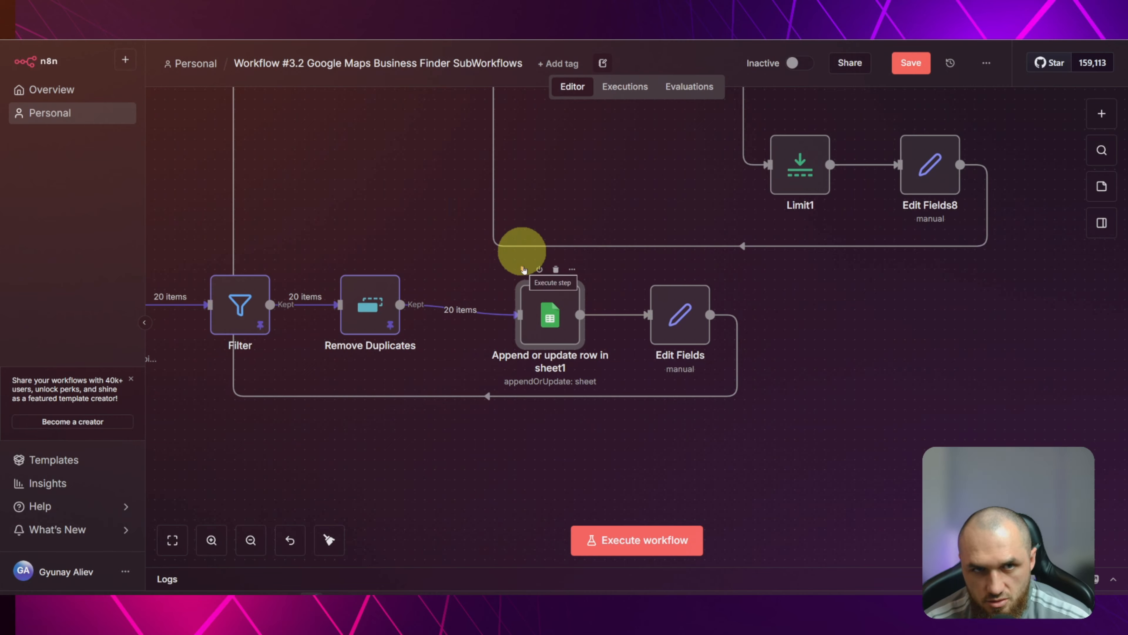
# Execute the Append or update row in sheet1 node and check the written rows in the cleaninglondon27112025 spreadsheet
pyautogui.doubleClick(552, 320)
pyautogui.click(716, 299)
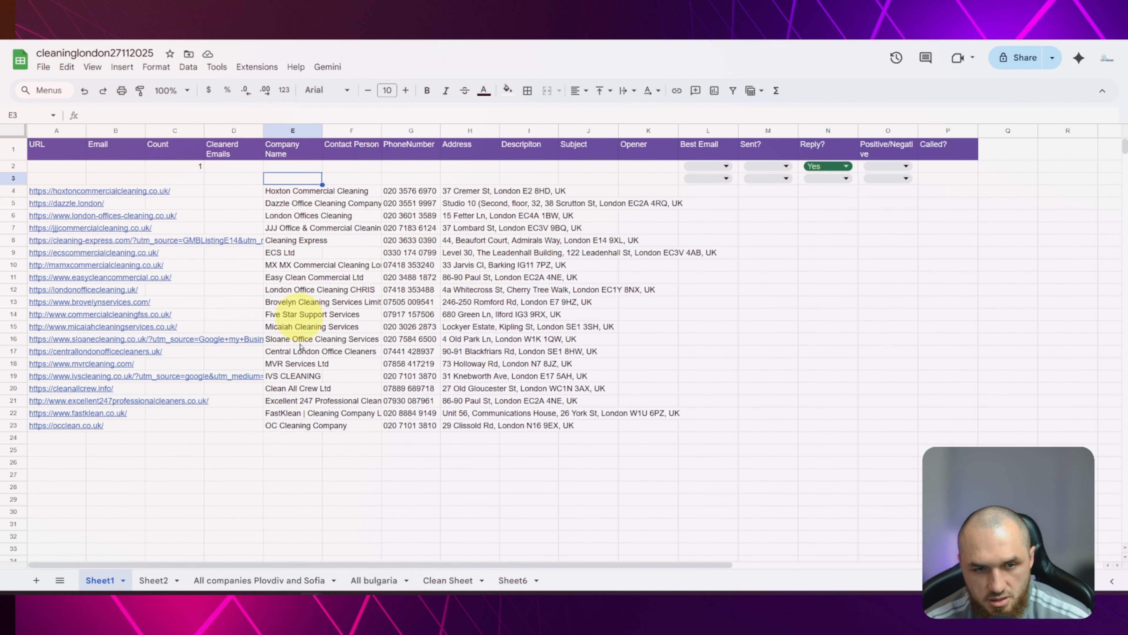
pyautogui.click(412, 191)
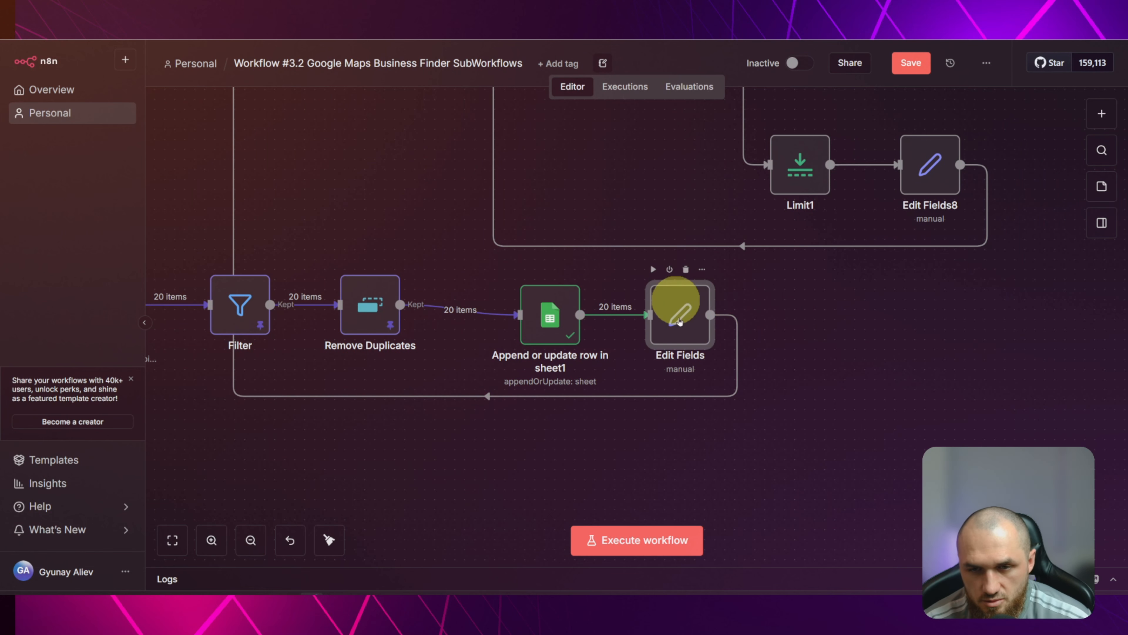
# View the mappings of the Edit Fields node and search the node list for Edit Fields (Set)
pyautogui.doubleClick(708, 326)
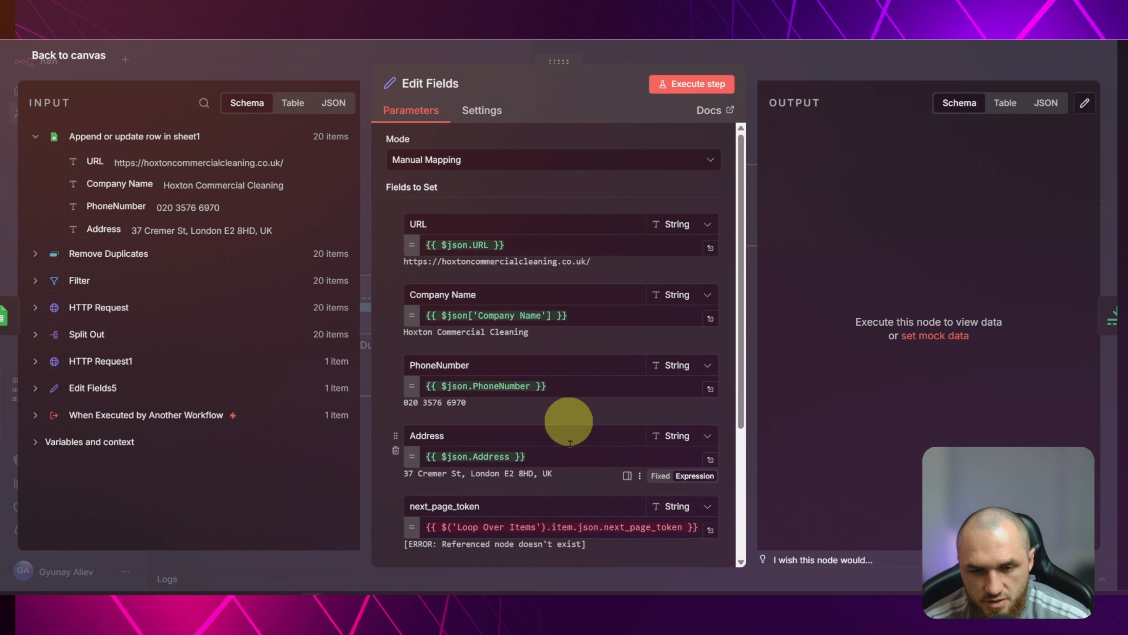
pyautogui.press('Escape')
pyautogui.click(639, 355)
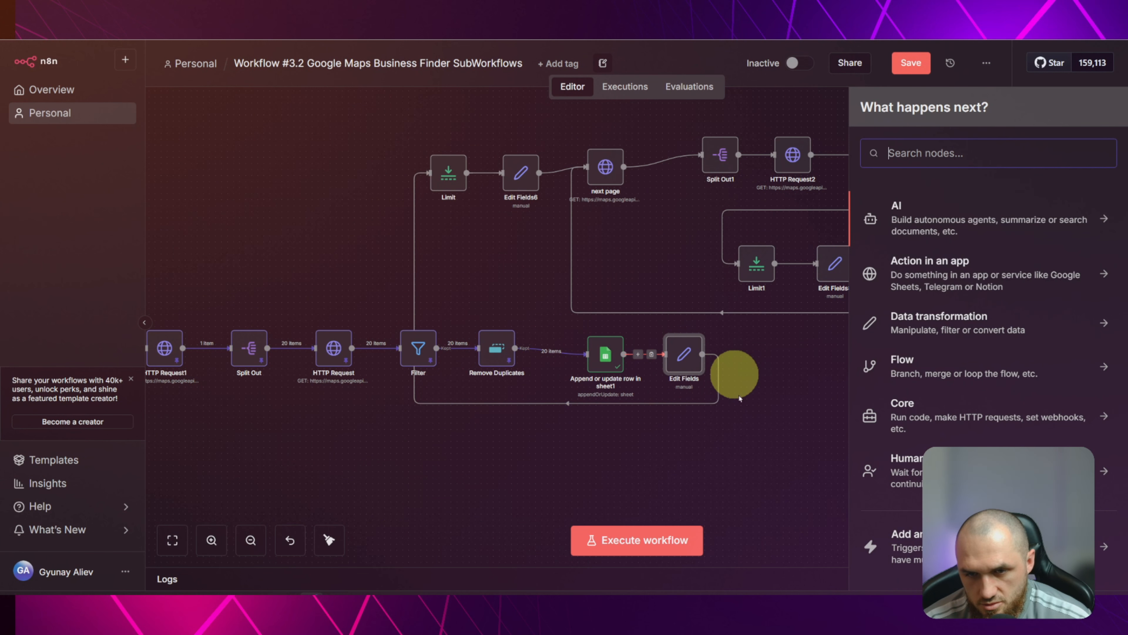
pyautogui.click(745, 397)
pyautogui.scroll(6, 715, 393)
pyautogui.click(531, 303)
pyautogui.write('ed')
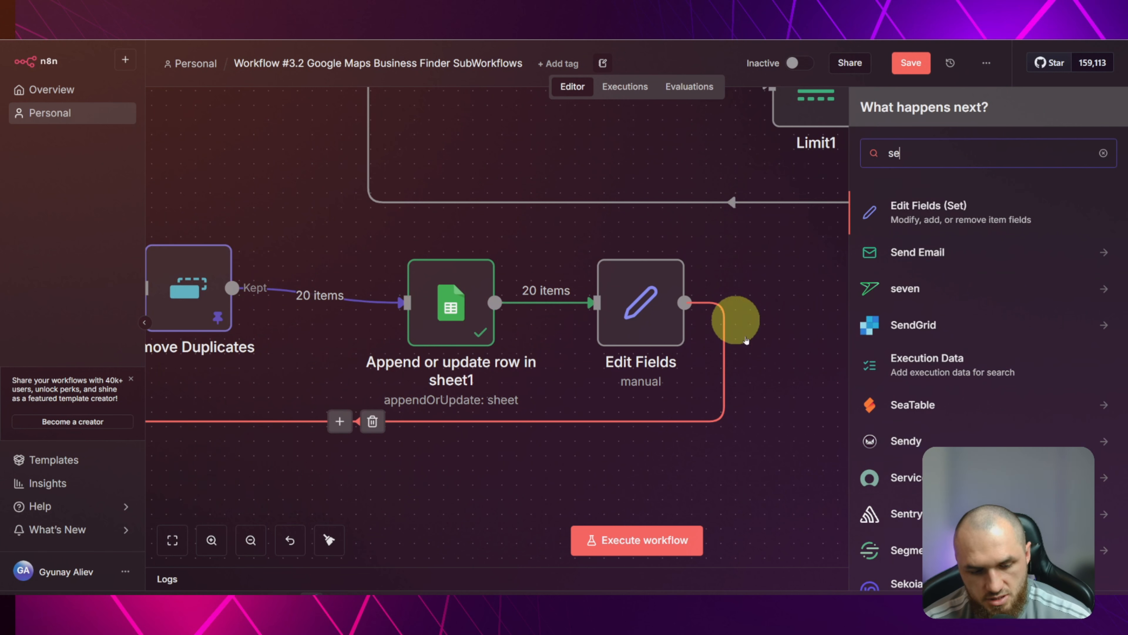
pyautogui.press('Return')
# Review the fields set in Edit Fields and trace next_page_token back to the HTTP Request1 output
pyautogui.doubleClick(571, 336)
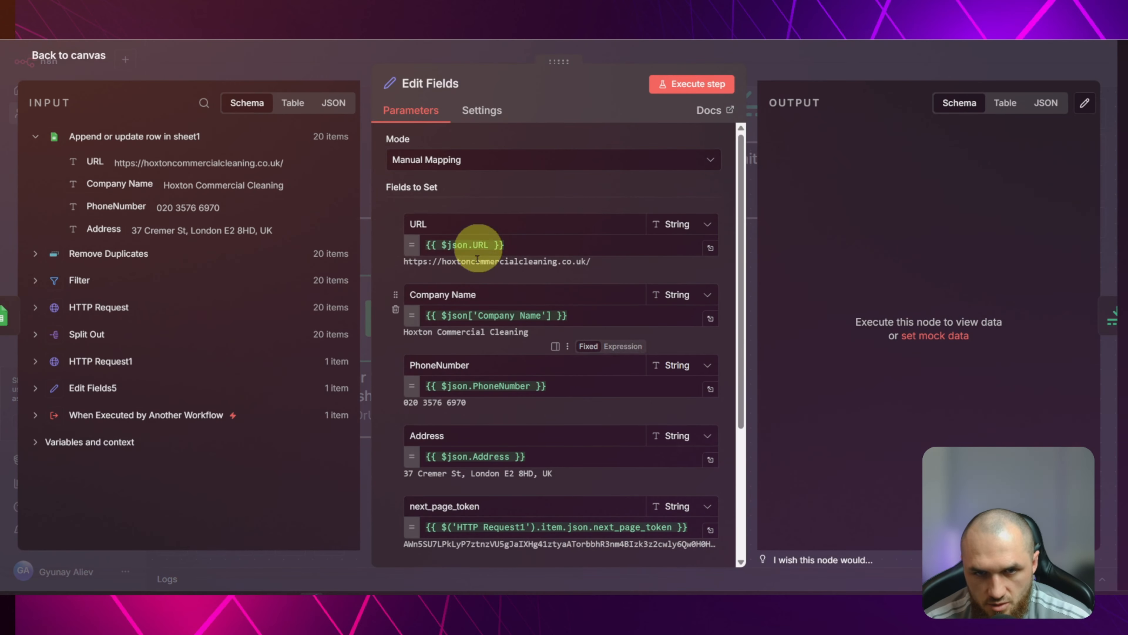
pyautogui.click(533, 224)
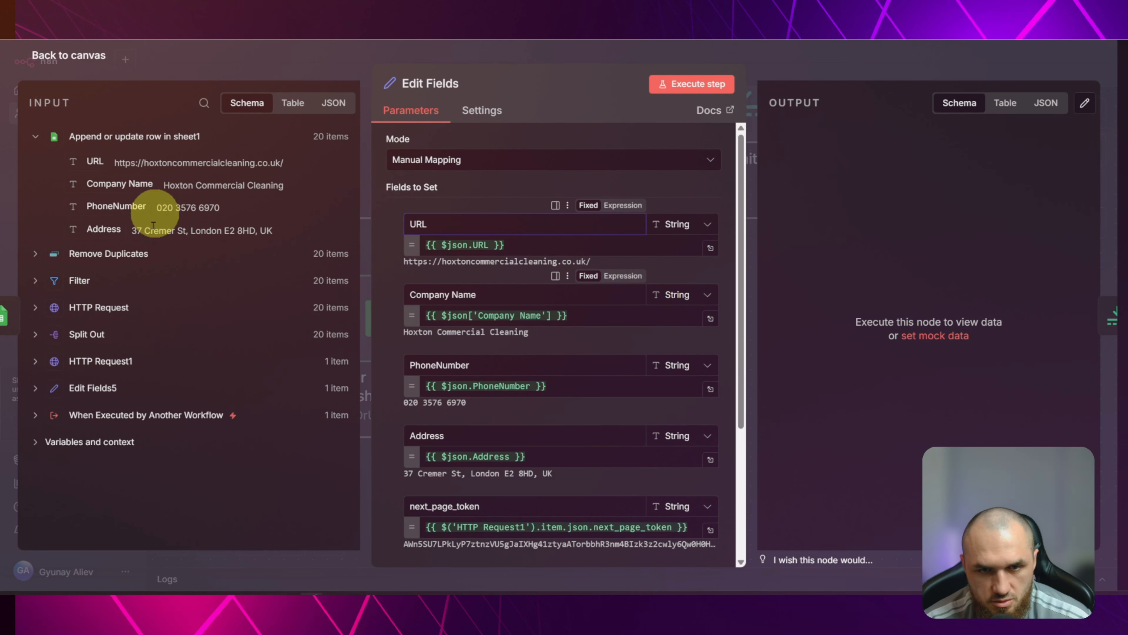
pyautogui.scroll(-2, 503, 391)
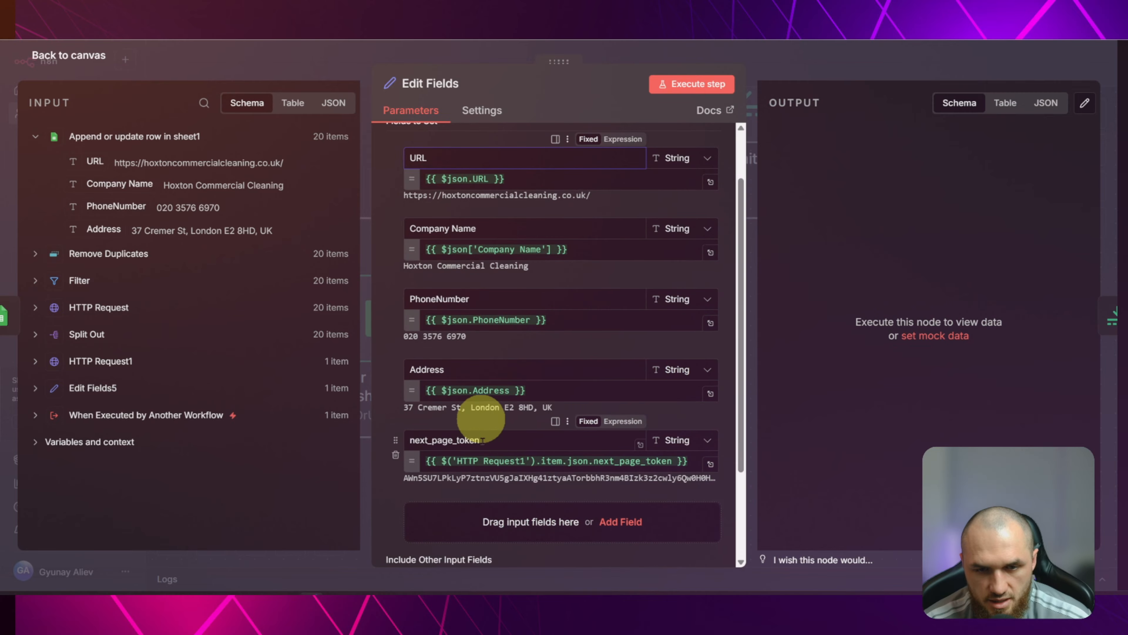
pyautogui.doubleClick(413, 439)
pyautogui.click(102, 308)
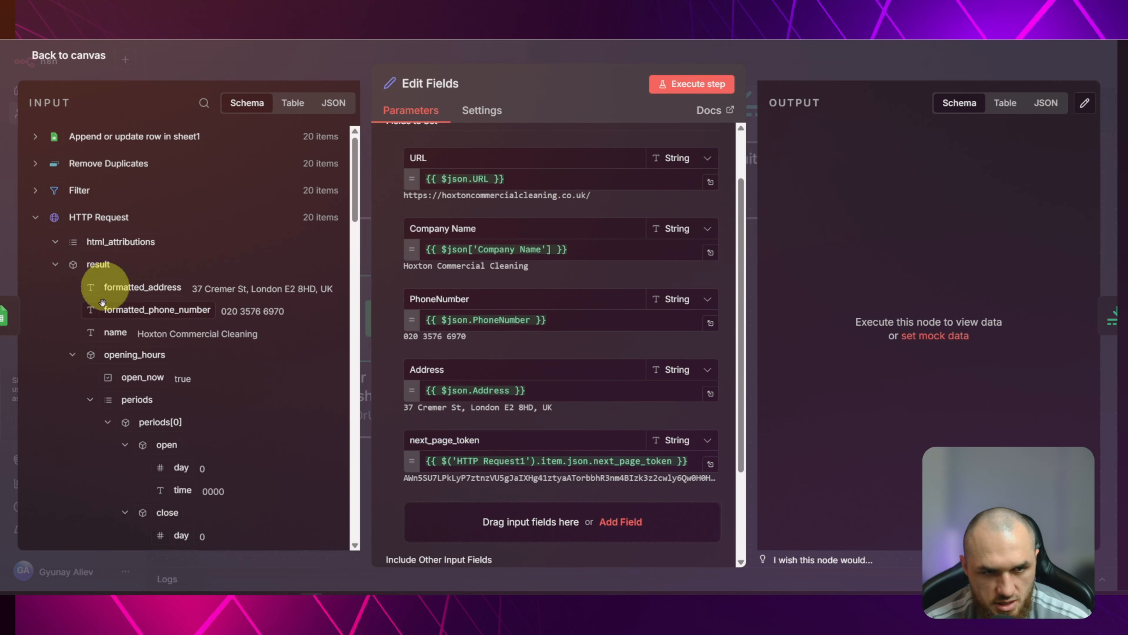
pyautogui.click(49, 217)
pyautogui.click(69, 269)
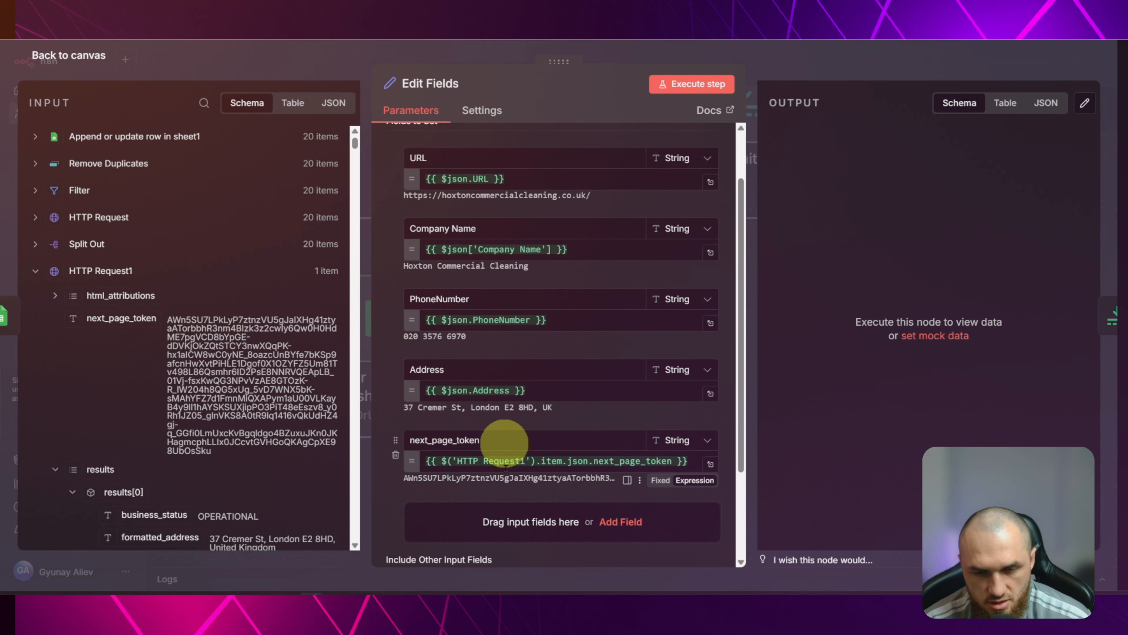
pyautogui.scroll(-3, 516, 465)
pyautogui.click(324, 58)
# Inspect the next_page_token in the pinned output of the HTTP Request1 node
pyautogui.moveTo(733, 329); pyautogui.dragTo(910, 371)
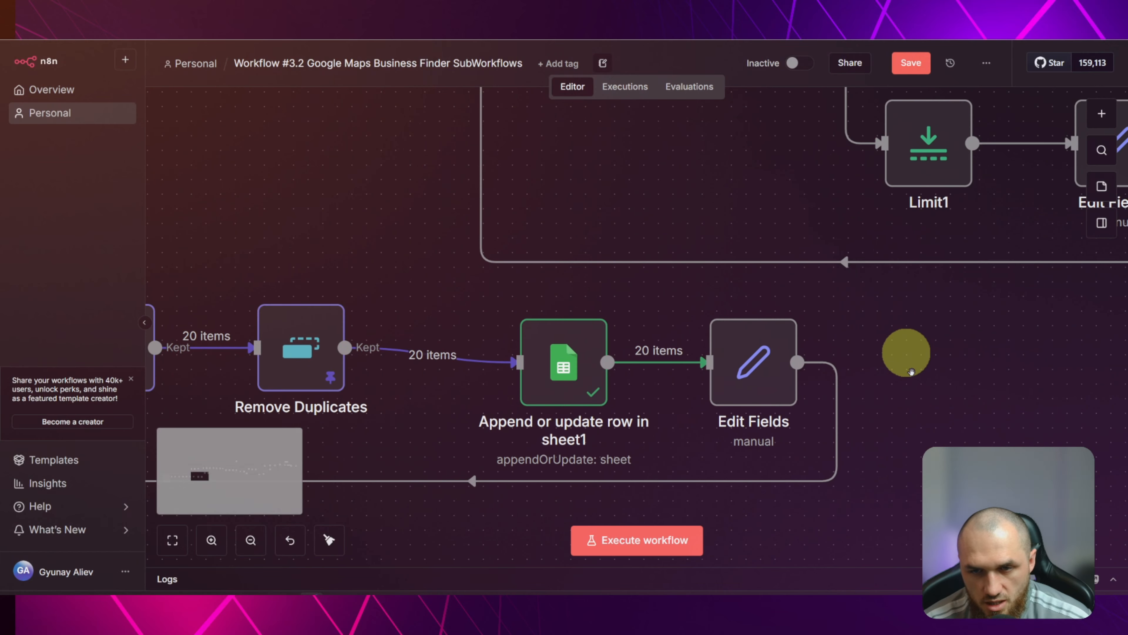
pyautogui.scroll(-5, 911, 372)
pyautogui.moveTo(446, 454); pyautogui.dragTo(636, 450)
pyautogui.click(436, 369)
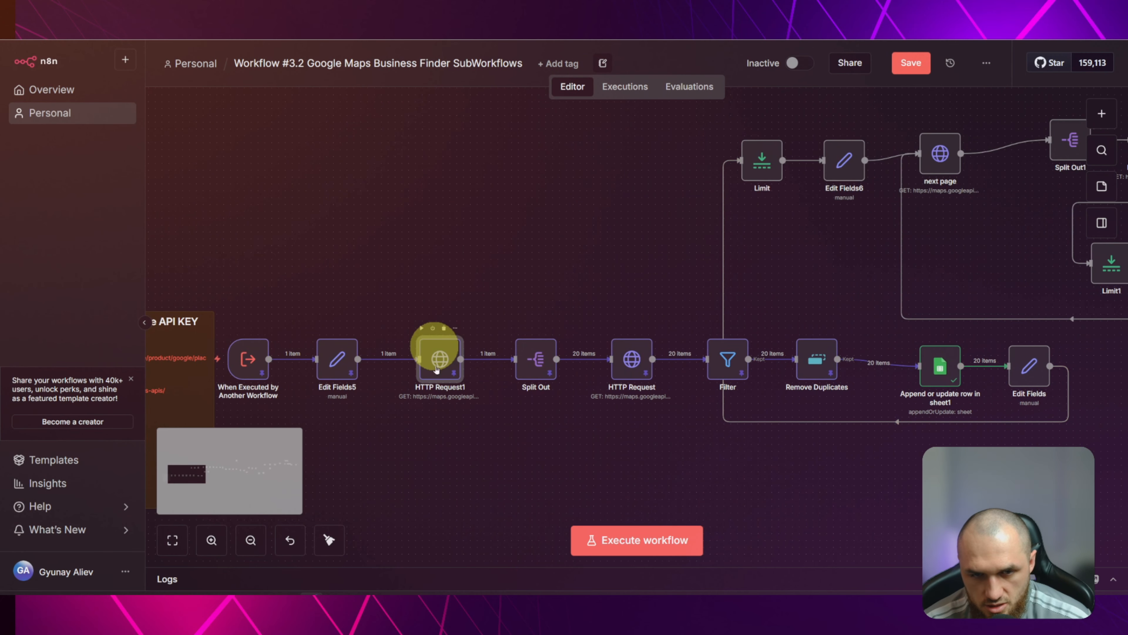
pyautogui.doubleClick(466, 353)
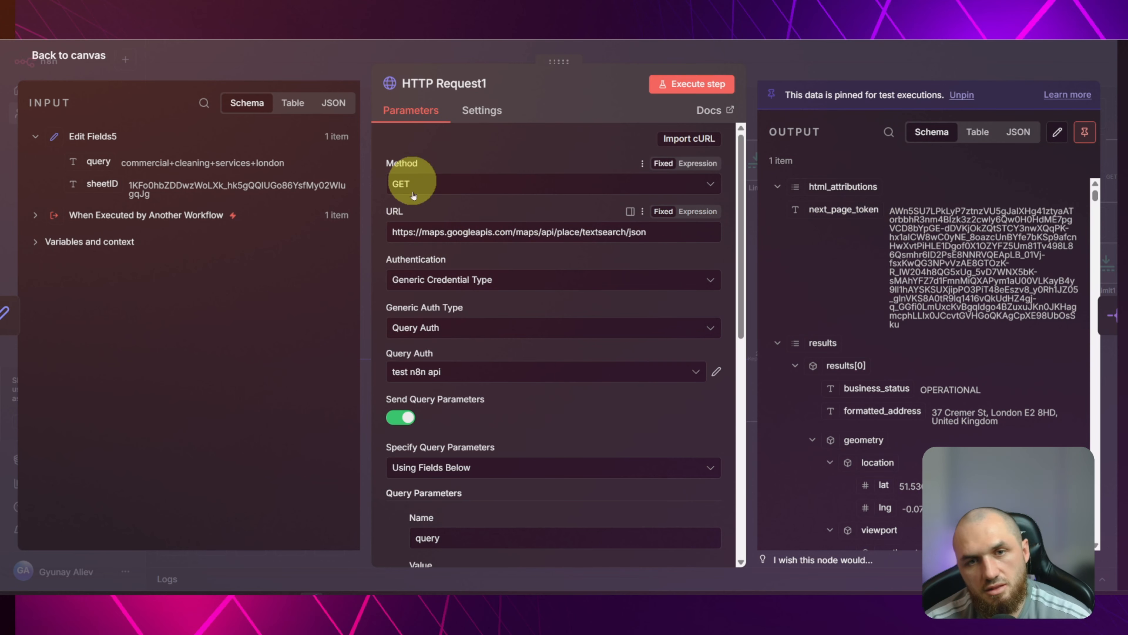
pyautogui.click(800, 68)
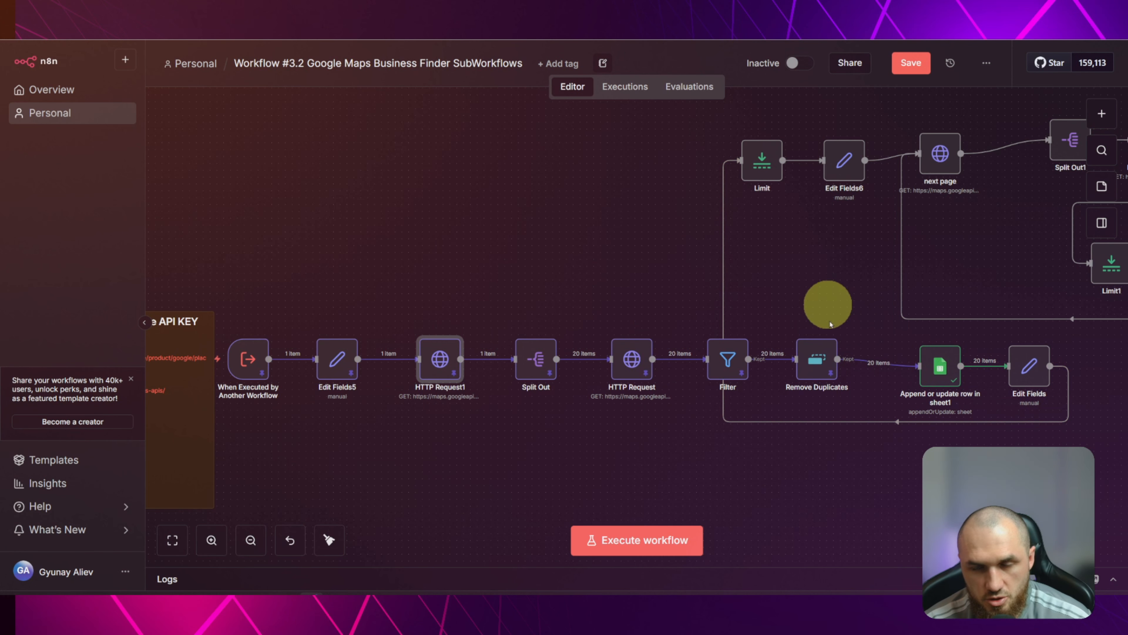
# Pin the output of the Append or update row in sheet1 node, and execute and pin the Edit Fields node
pyautogui.moveTo(1003, 471); pyautogui.dragTo(800, 459)
pyautogui.scroll(3, 822, 455)
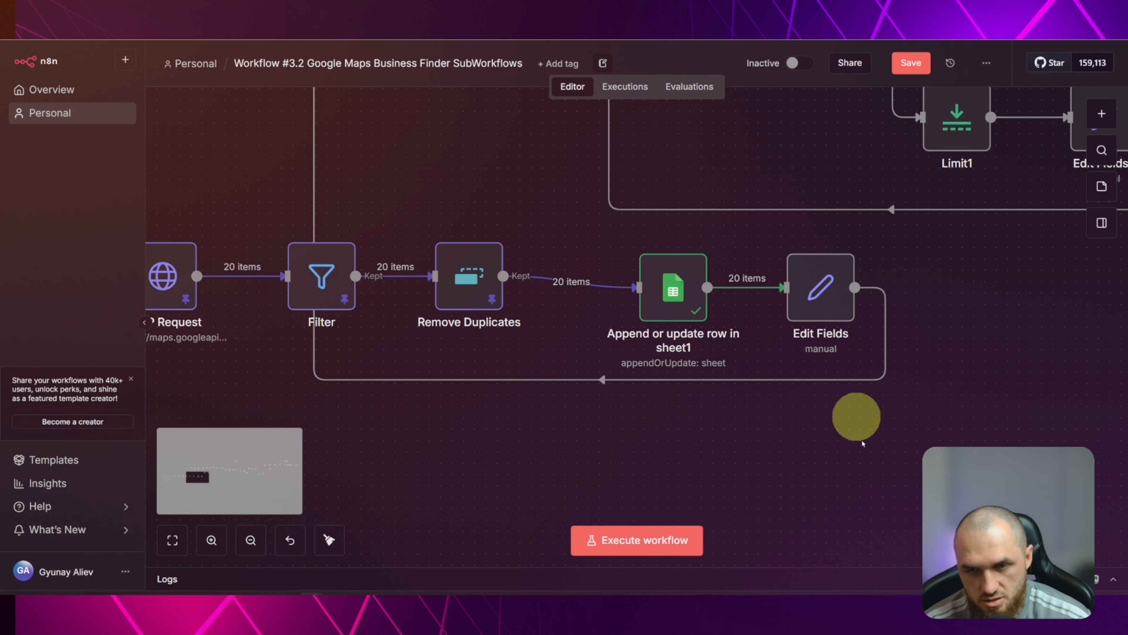
pyautogui.moveTo(858, 437); pyautogui.dragTo(796, 505)
pyautogui.click(599, 385)
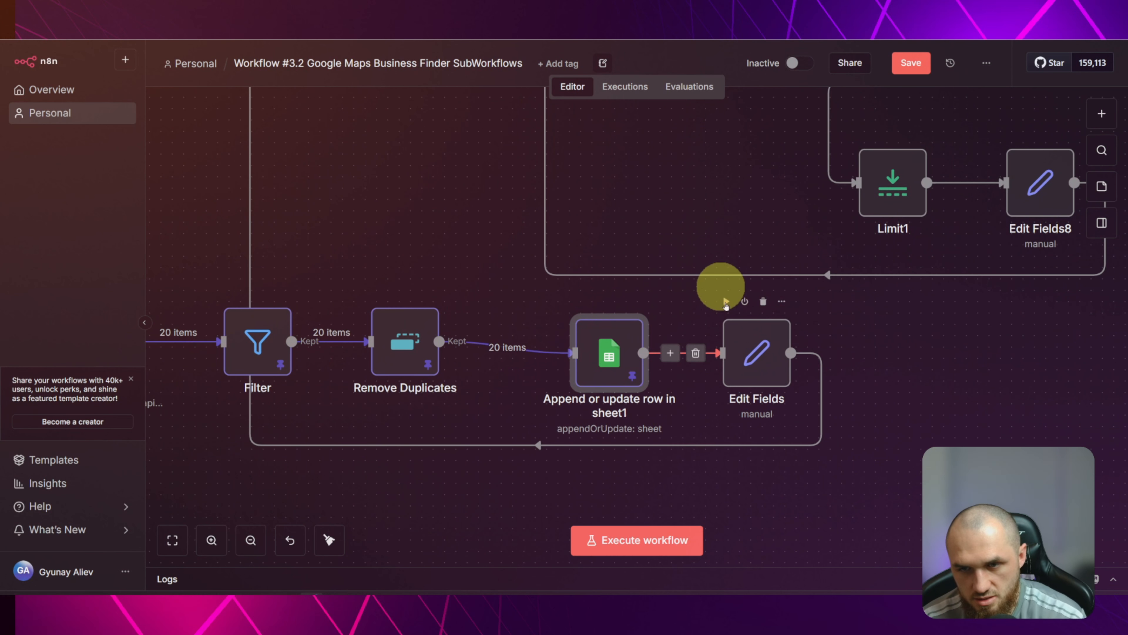
pyautogui.press('p')
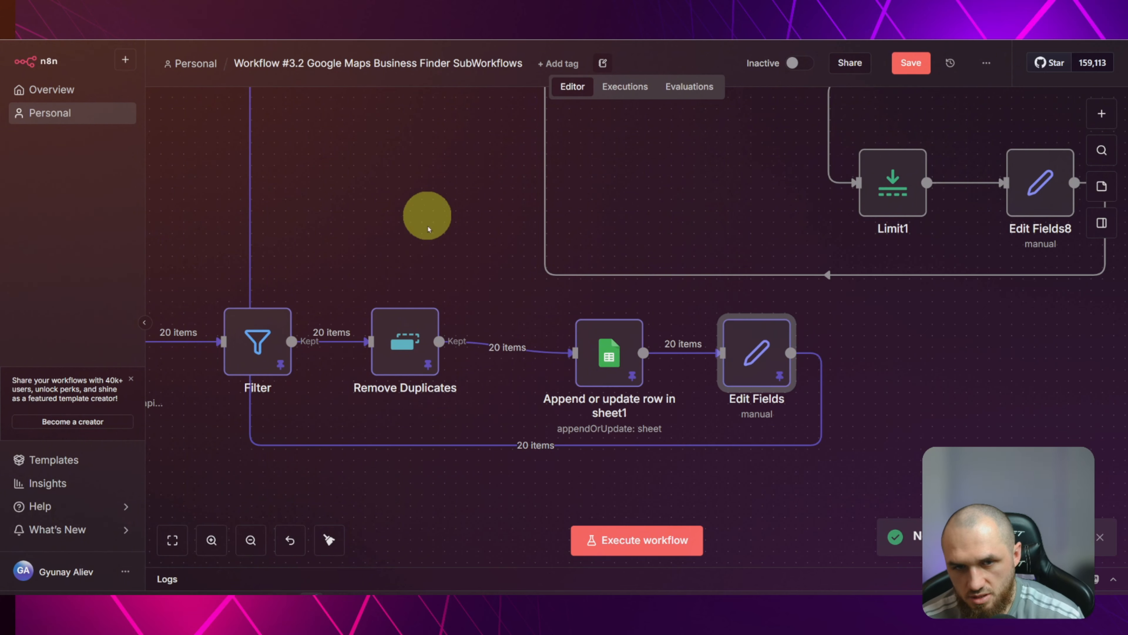
# Trace the connection from the Edit Fields node to the Limit node and the next page branch
pyautogui.moveTo(382, 267); pyautogui.dragTo(402, 500)
pyautogui.scroll(-3, 392, 405)
pyautogui.moveTo(437, 423); pyautogui.dragTo(423, 373)
pyautogui.scroll(-3, 347, 349)
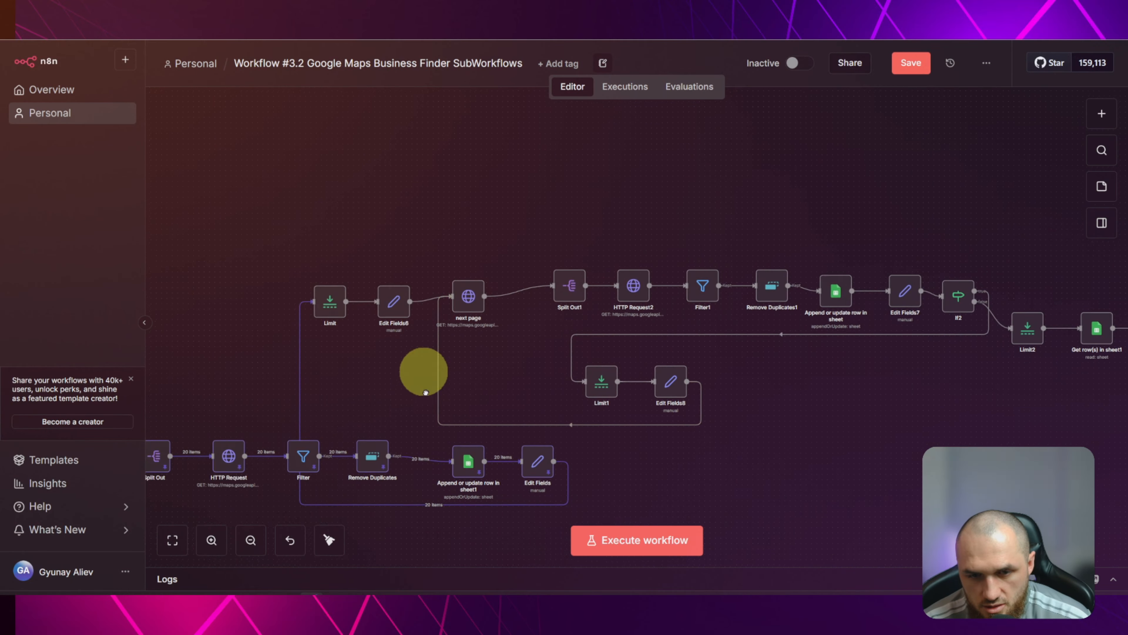
pyautogui.scroll(5, 481, 360)
pyautogui.moveTo(545, 379); pyautogui.dragTo(456, 158)
pyautogui.moveTo(697, 369)
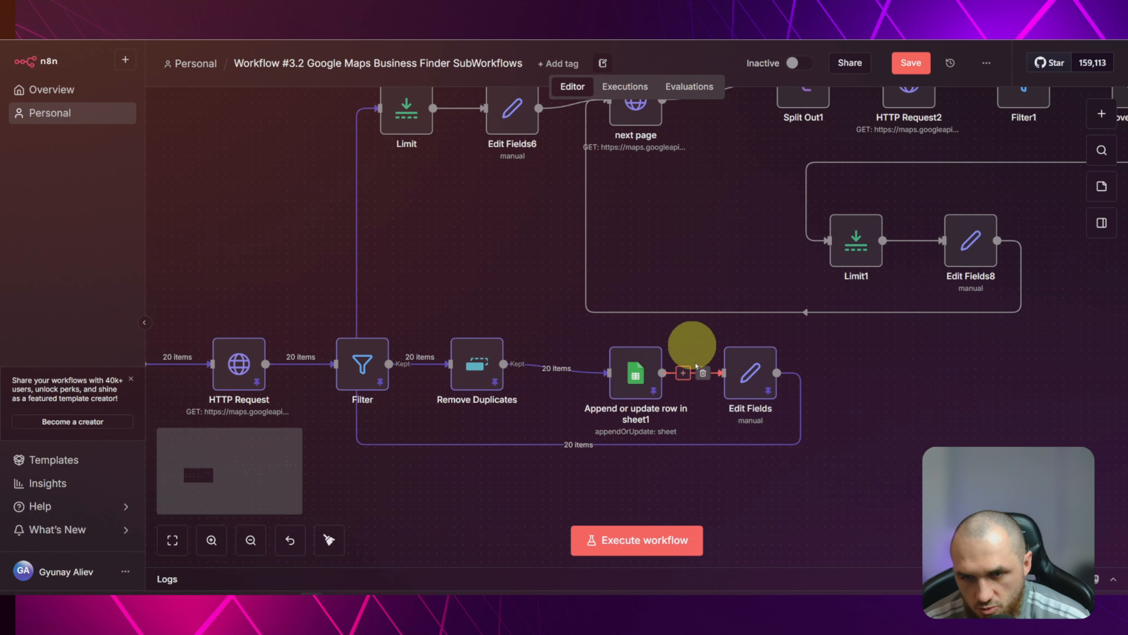
# Review the settings of the Append or update row in sheet1 node and of the Limit node
pyautogui.doubleClick(635, 375)
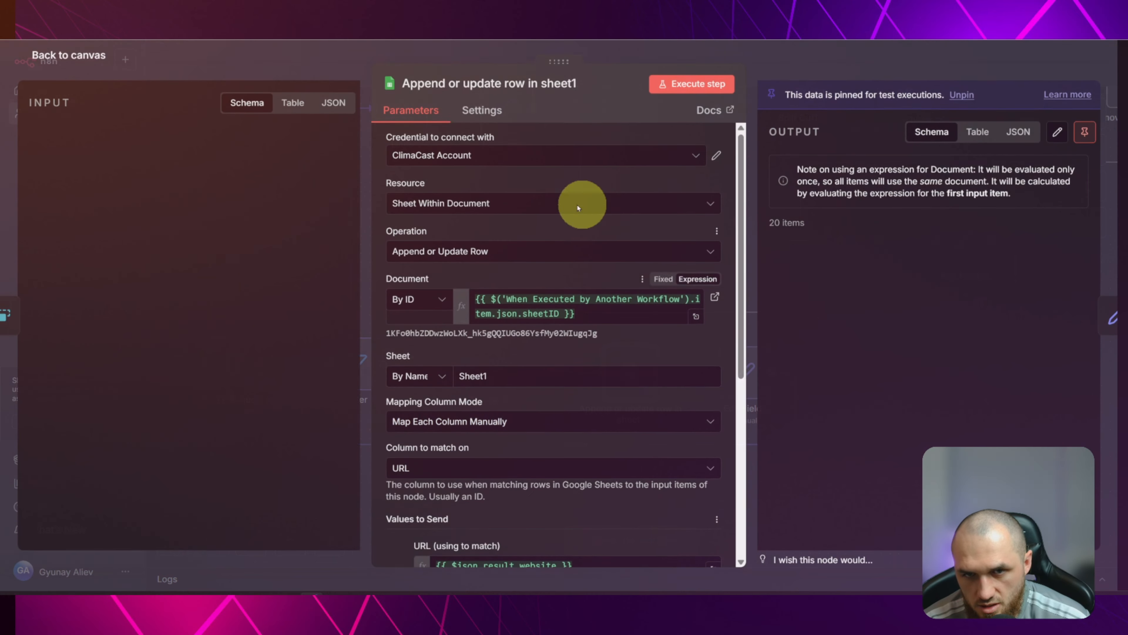
pyautogui.click(327, 55)
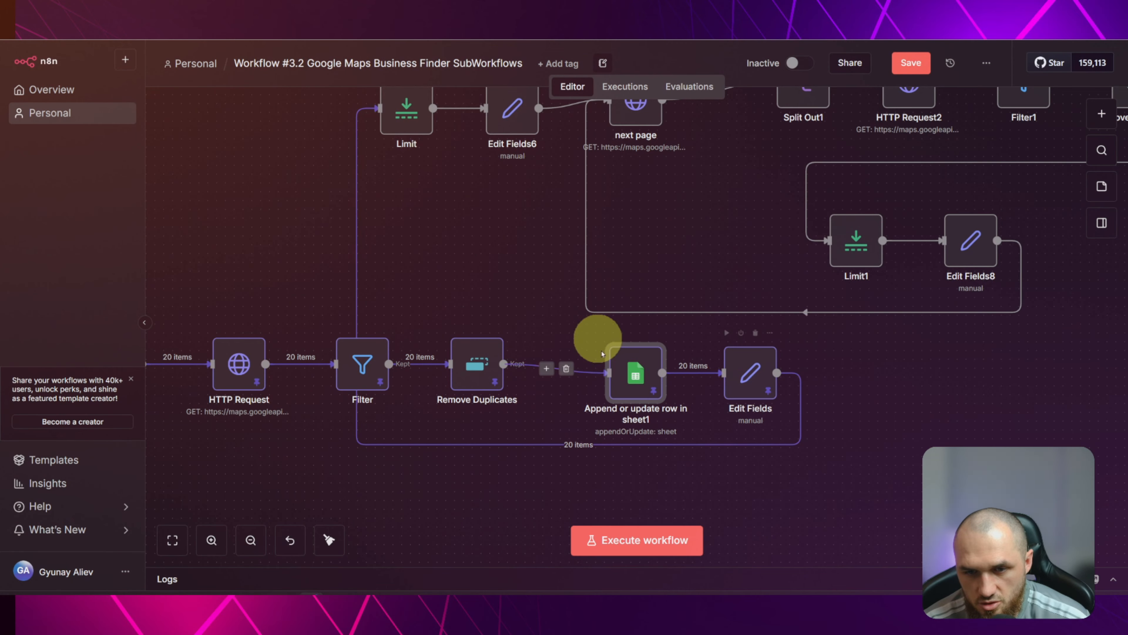
pyautogui.click(448, 191)
pyautogui.moveTo(449, 192); pyautogui.dragTo(513, 351)
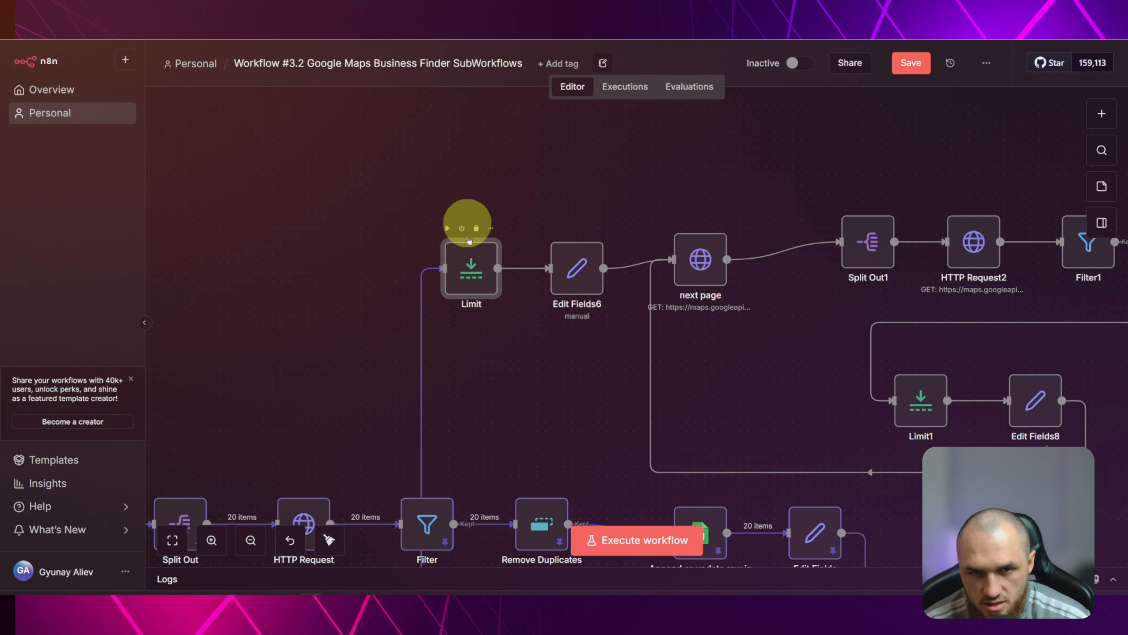
pyautogui.doubleClick(469, 240)
pyautogui.click(327, 63)
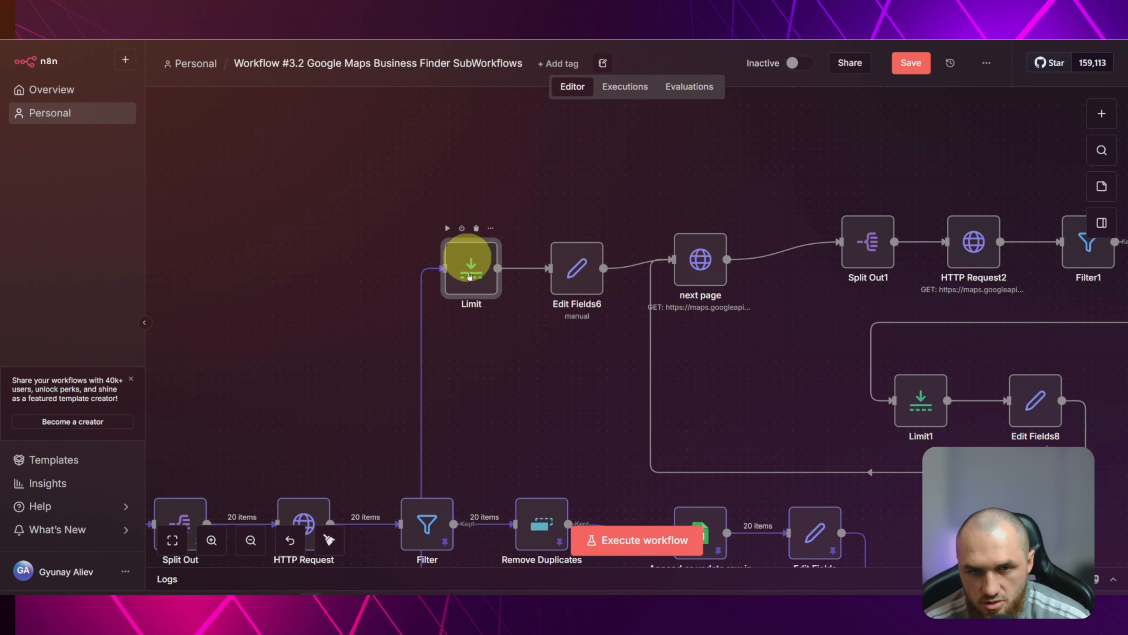
pyautogui.doubleClick(469, 275)
pyautogui.click(335, 64)
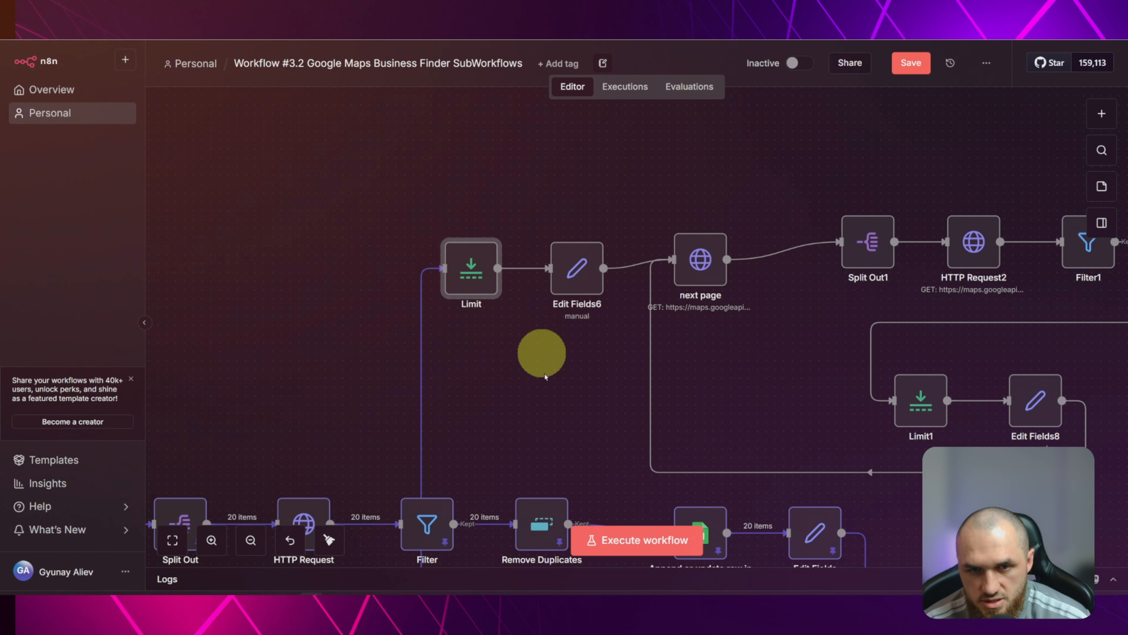
# Search the node library for the Limit node, then close the search without adding it
pyautogui.click(1102, 113)
pyautogui.write('limit')
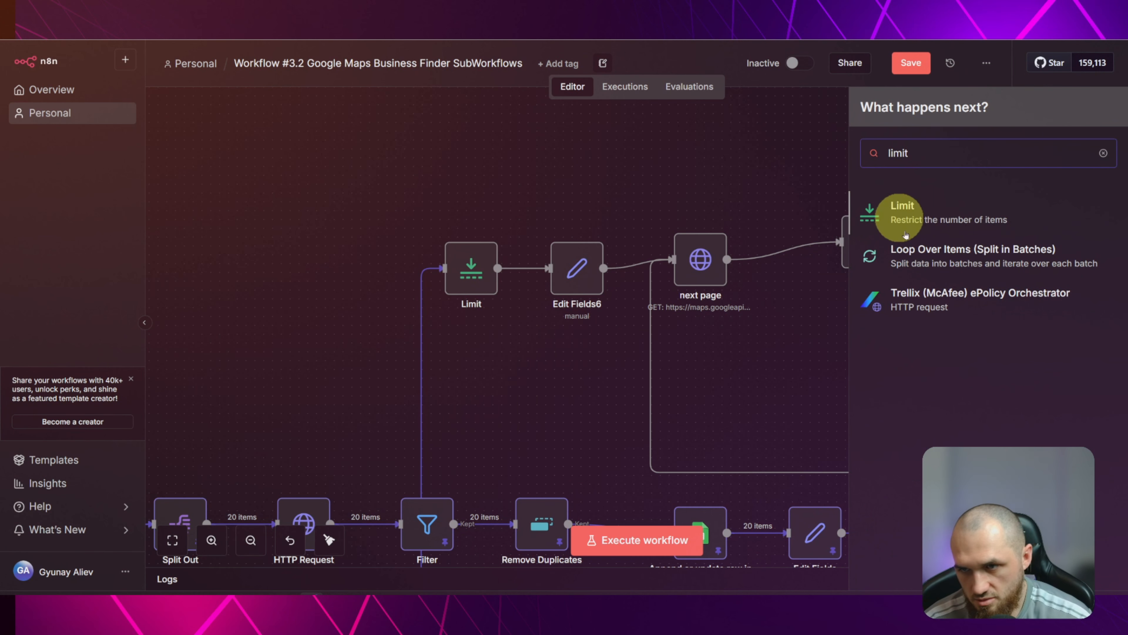
pyautogui.click(492, 188)
# Execute the Limit node and pin its output
pyautogui.click(446, 228)
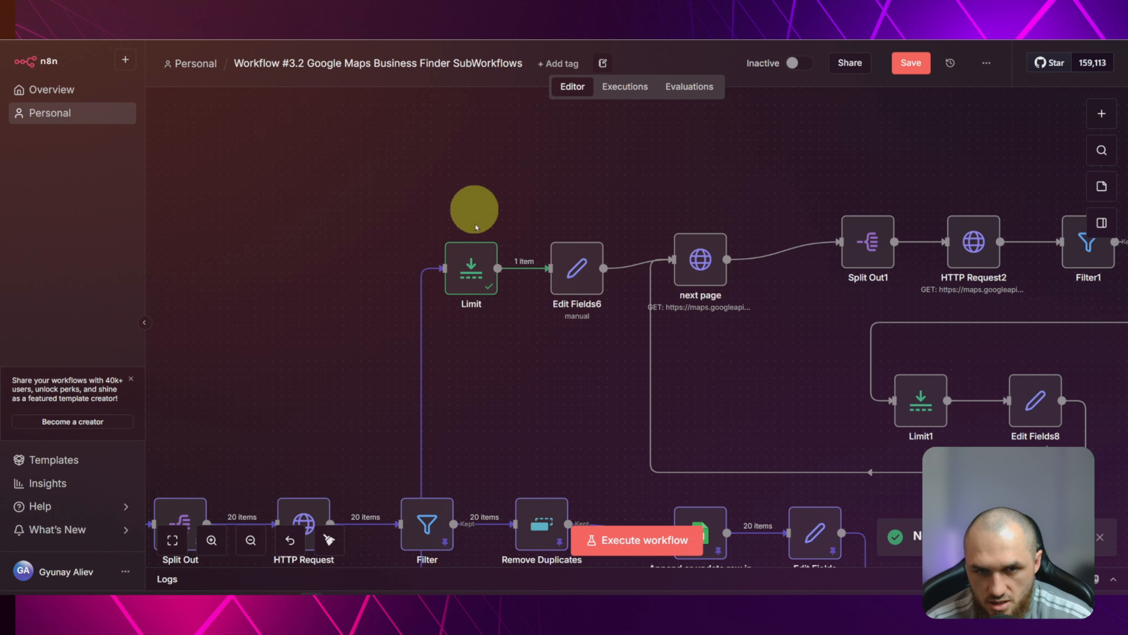
pyautogui.doubleClick(471, 262)
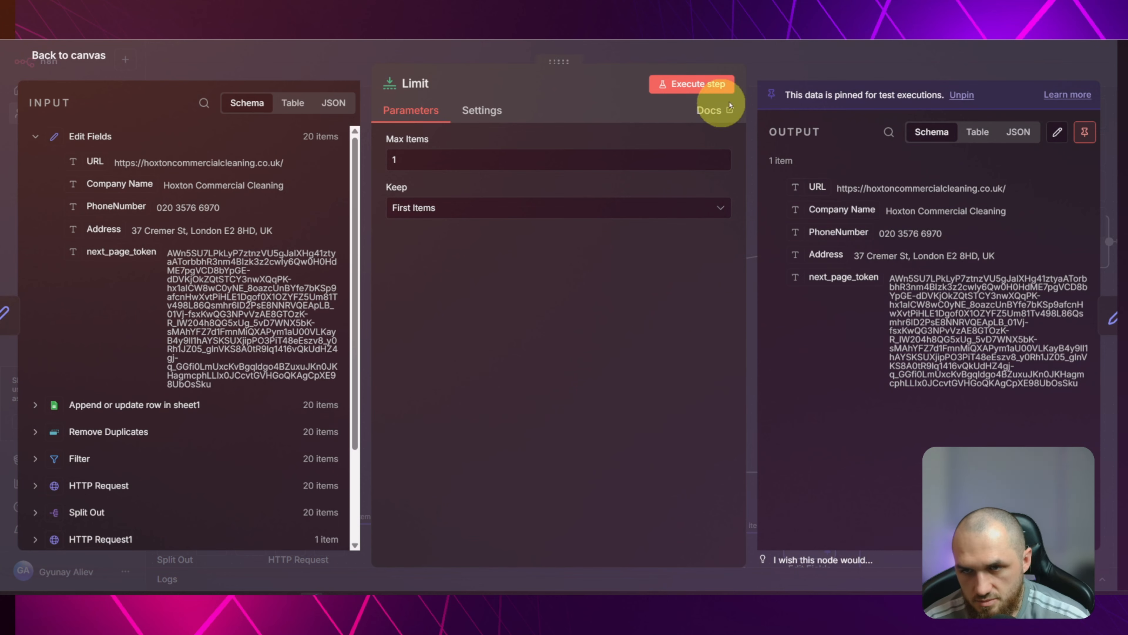
pyautogui.press('Escape')
# Review the next_page_token field mapping in the Edit Fields6 node
pyautogui.moveTo(545, 207); pyautogui.dragTo(403, 214)
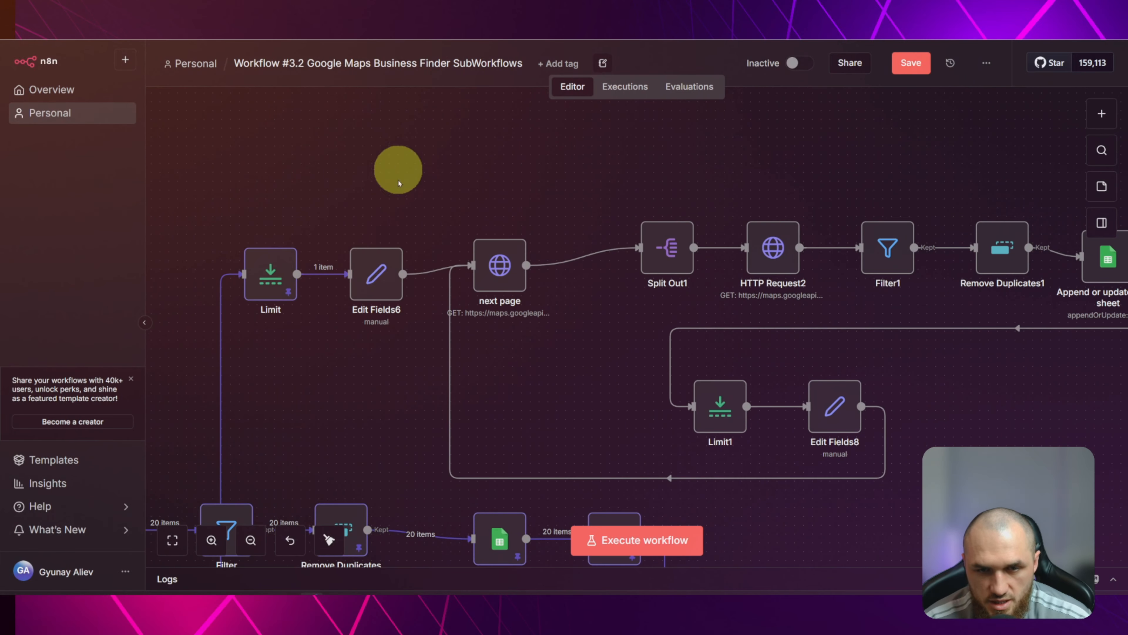
pyautogui.doubleClick(381, 278)
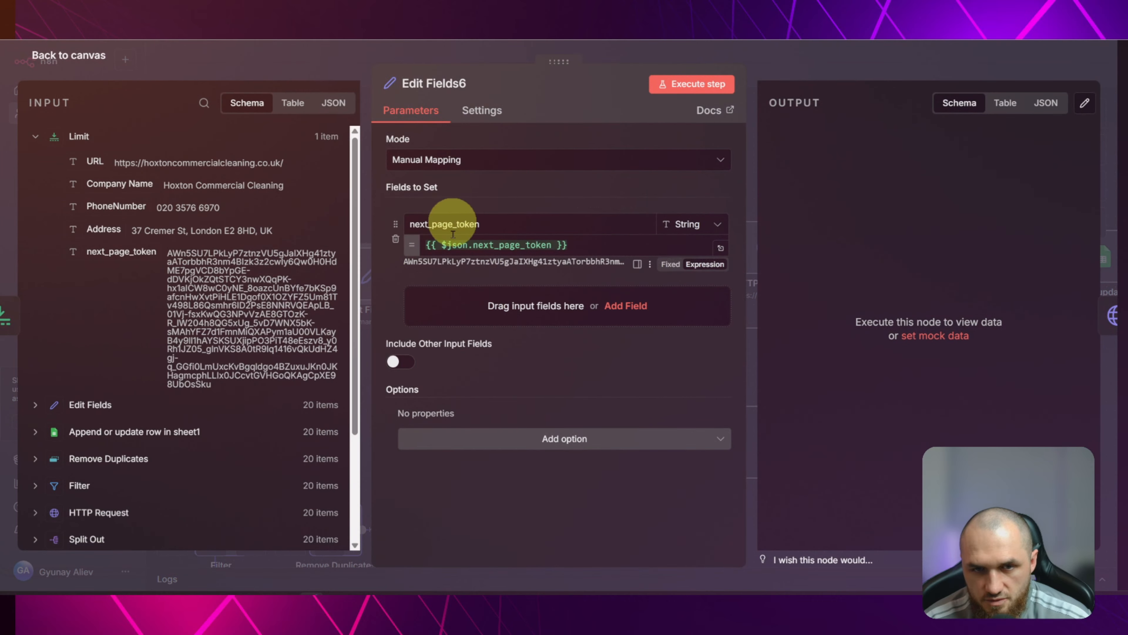
pyautogui.click(314, 50)
# Align the Edit Fields6 node with the next page node and look up the Edit Fields (Set) node in the node library
pyautogui.moveTo(372, 272); pyautogui.dragTo(374, 265)
pyautogui.click(314, 271)
pyautogui.write('set')
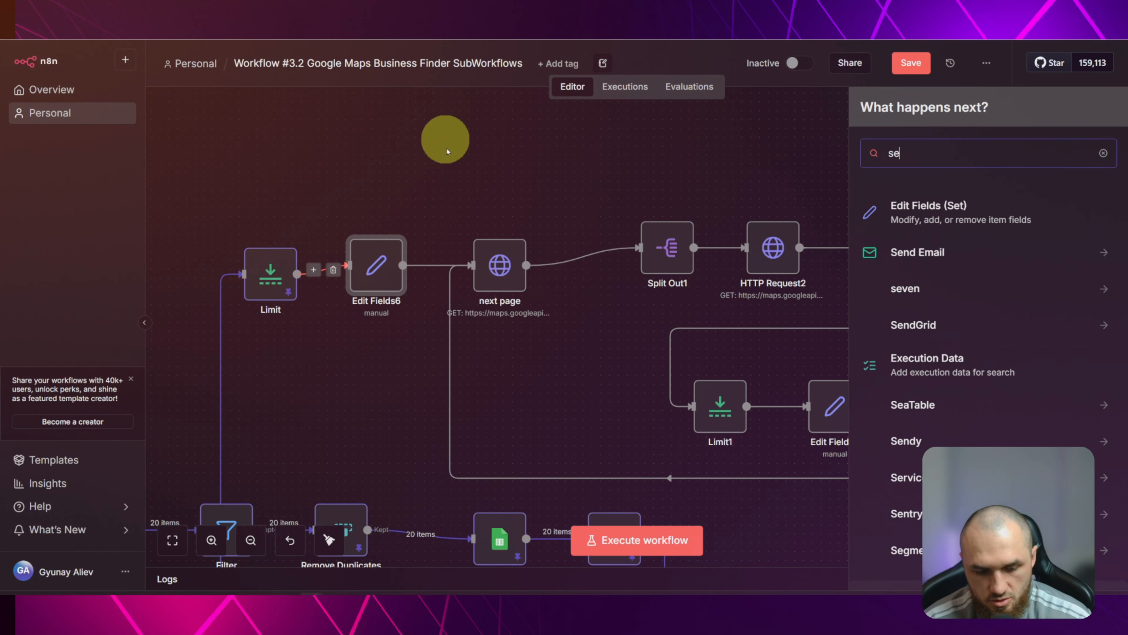
pyautogui.press('Escape')
# Open the Edit Fields6 node to examine its next_page_token expression
pyautogui.doubleClick(373, 280)
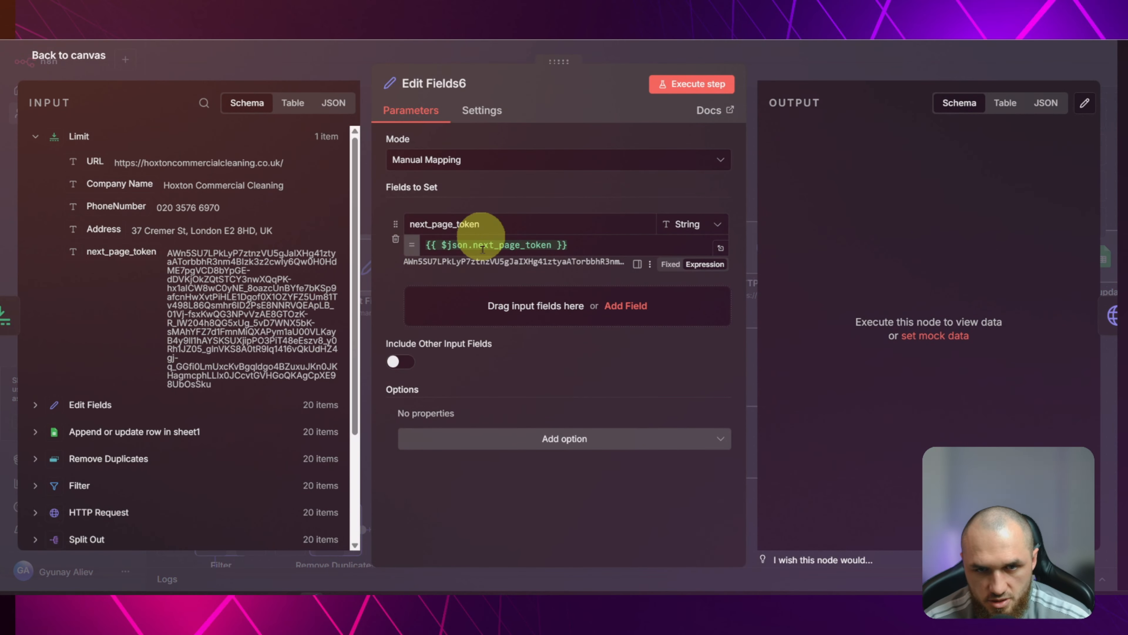
# Examine how the next page request node passes the next_page_token expression in its pagetoken query parameter
pyautogui.click(326, 59)
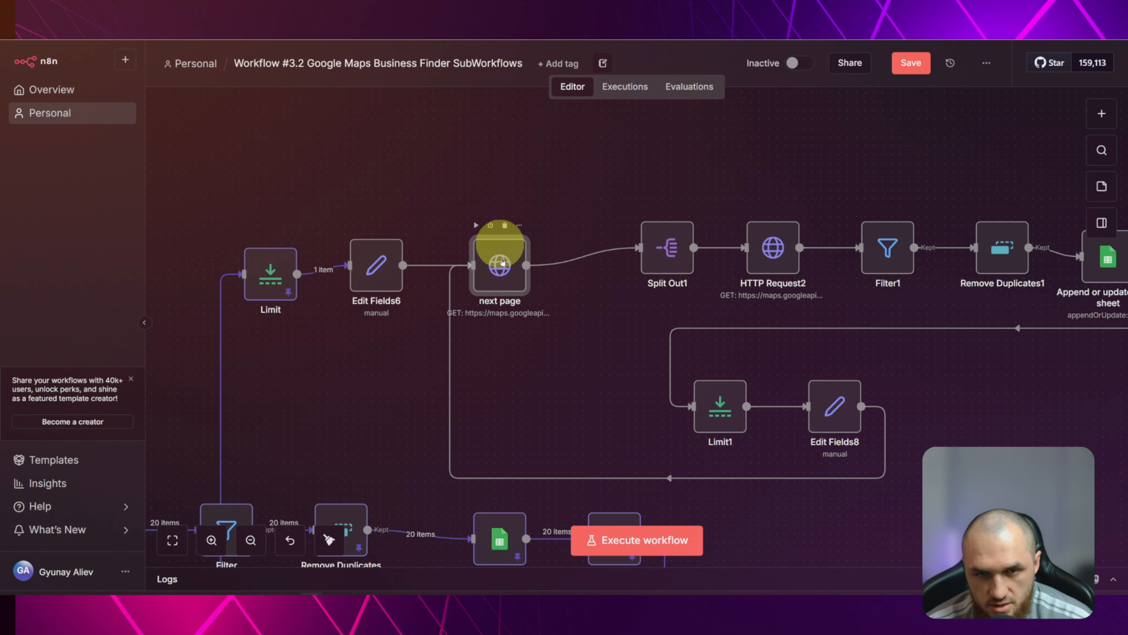
pyautogui.doubleClick(503, 261)
pyautogui.scroll(-5, 533, 216)
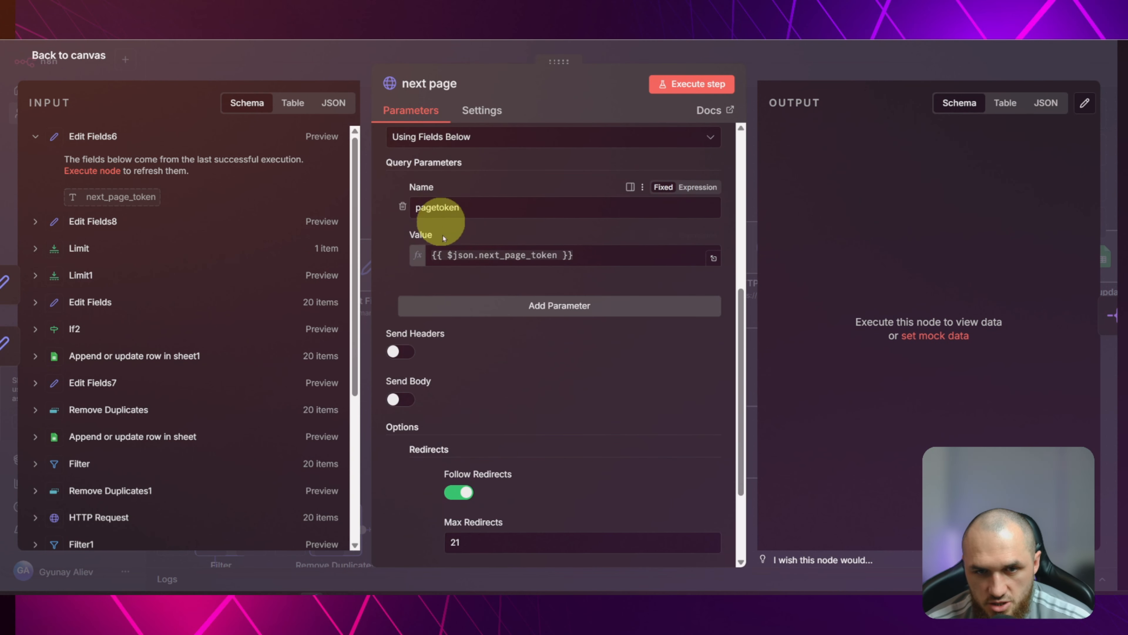
pyautogui.click(453, 254)
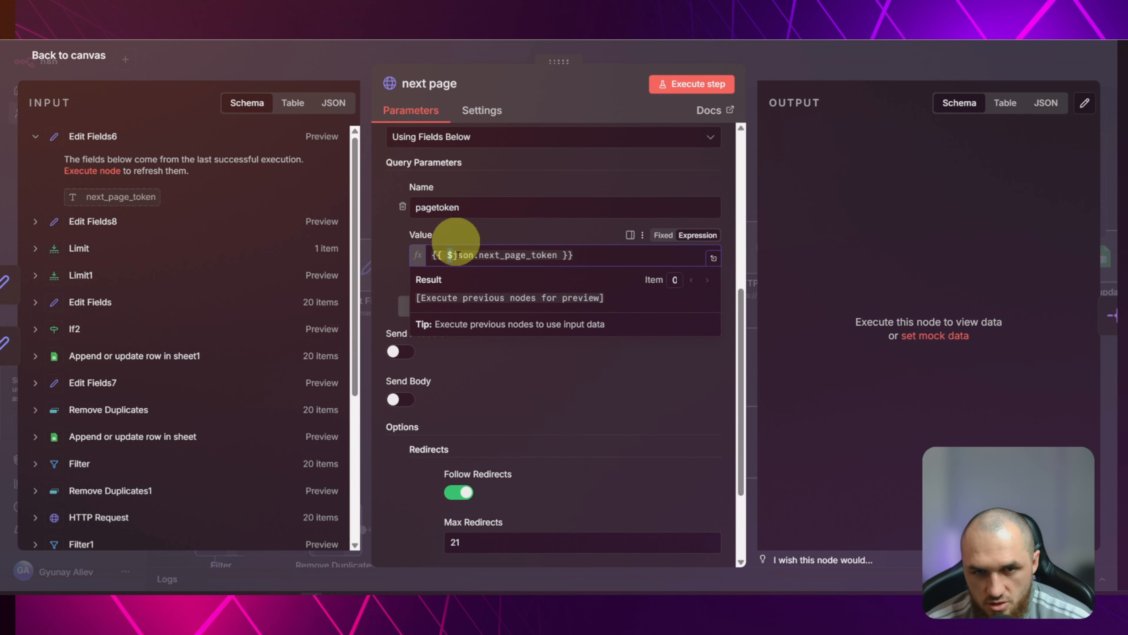
pyautogui.click(269, 60)
pyautogui.moveTo(396, 281); pyautogui.dragTo(387, 281)
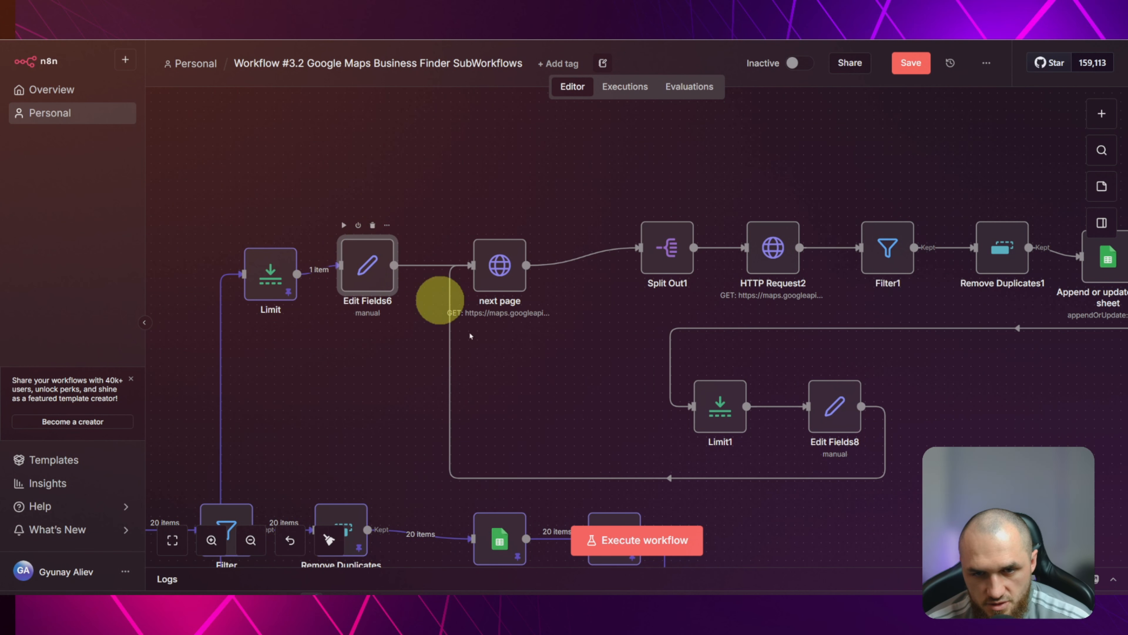
pyautogui.moveTo(837, 408); pyautogui.dragTo(817, 403)
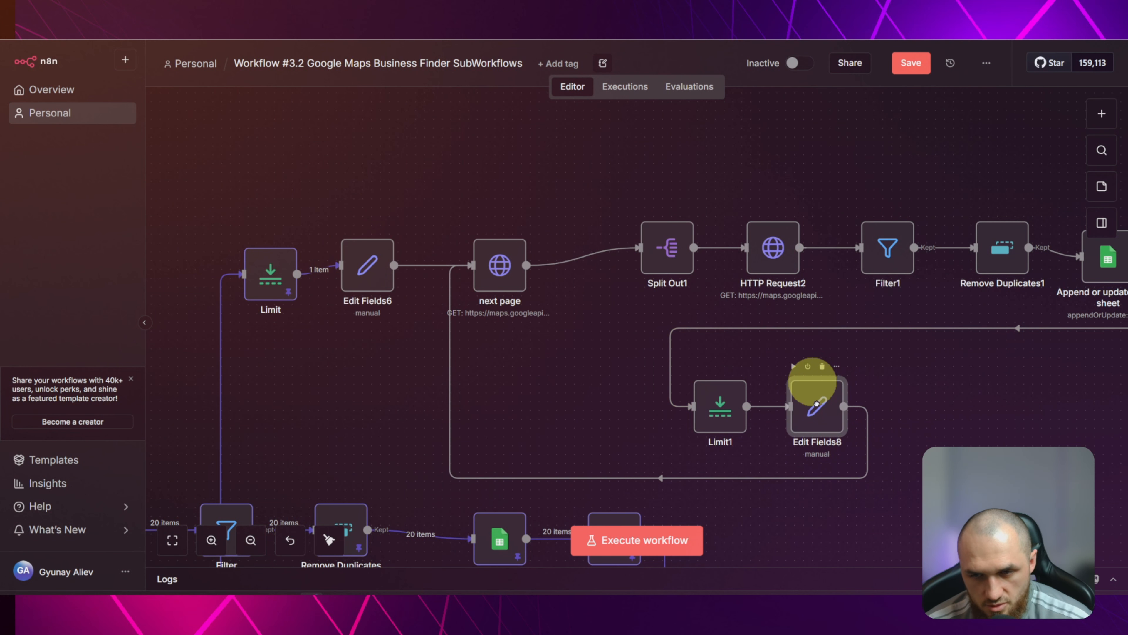
pyautogui.click(499, 276)
pyautogui.doubleClick(498, 276)
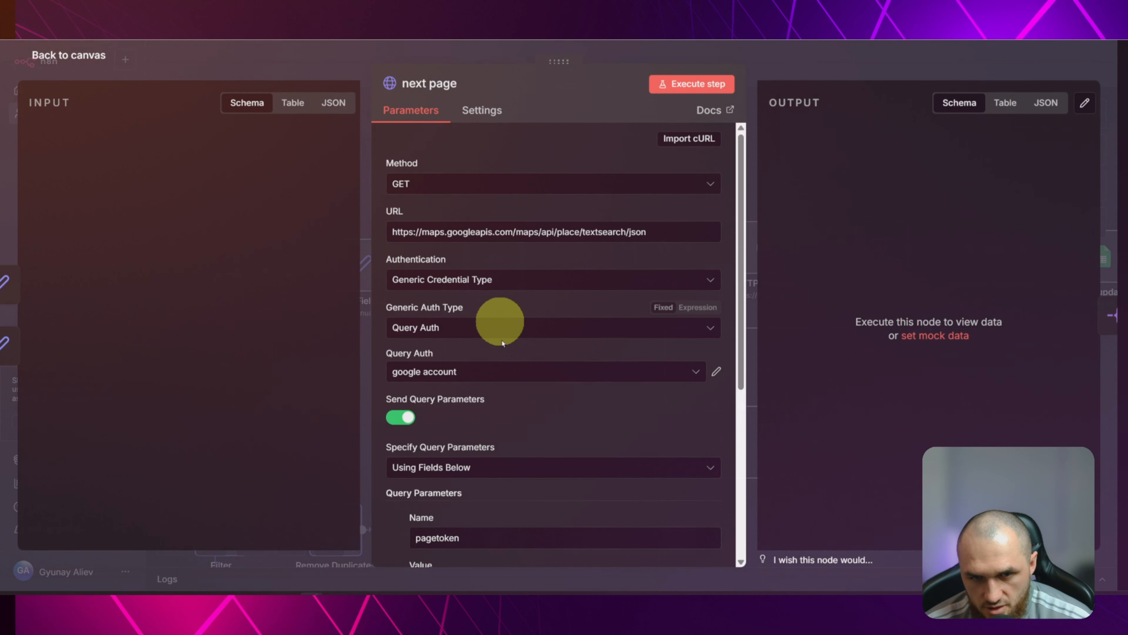
pyautogui.scroll(-5, 497, 324)
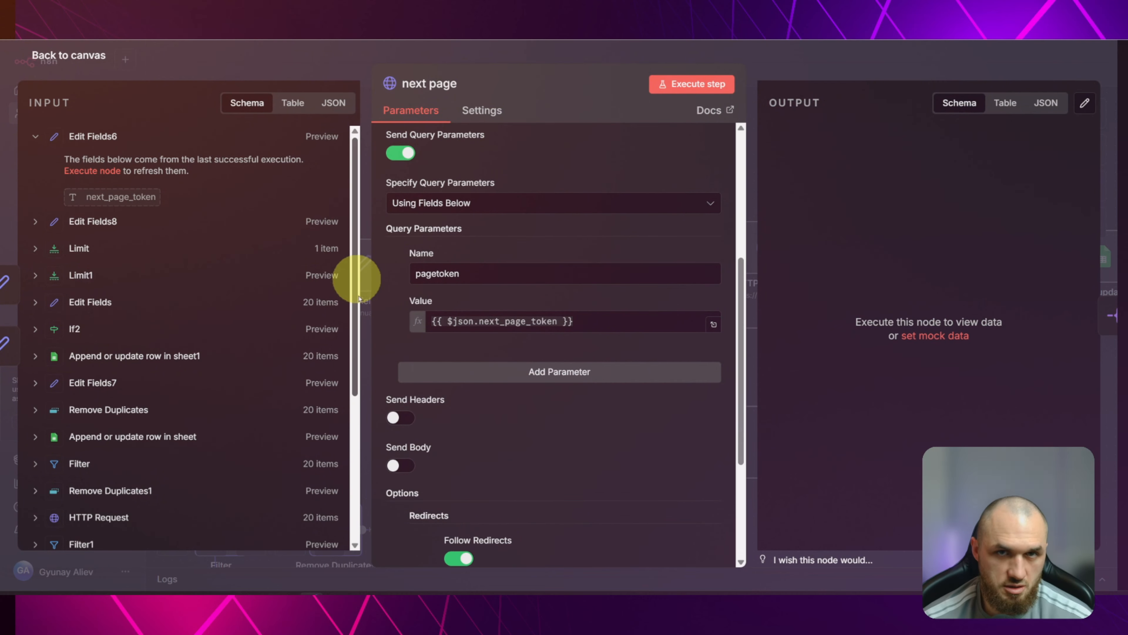
pyautogui.click(445, 320)
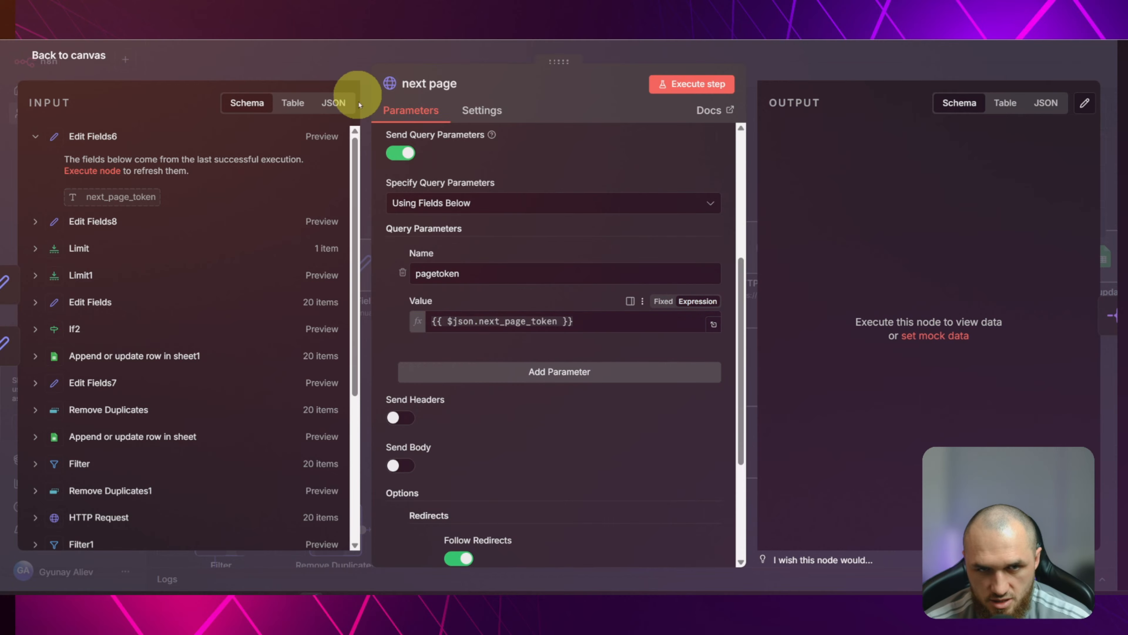
pyautogui.click(321, 55)
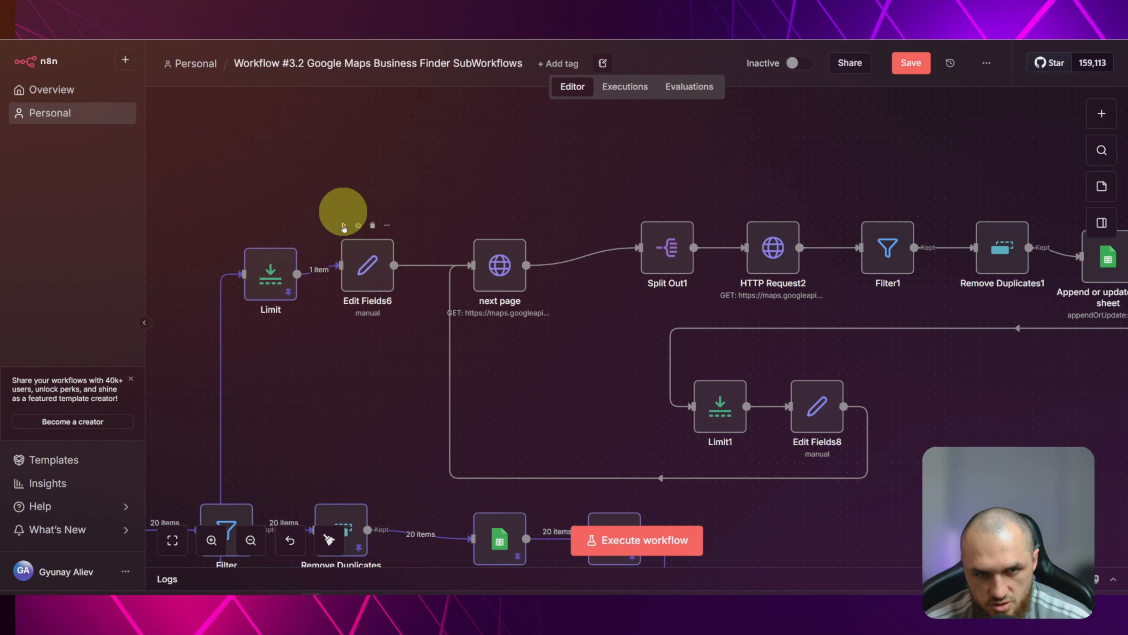
# Execute the Edit Fields6 node on its own and pin its output
pyautogui.click(344, 226)
pyautogui.moveTo(458, 203); pyautogui.dragTo(395, 200)
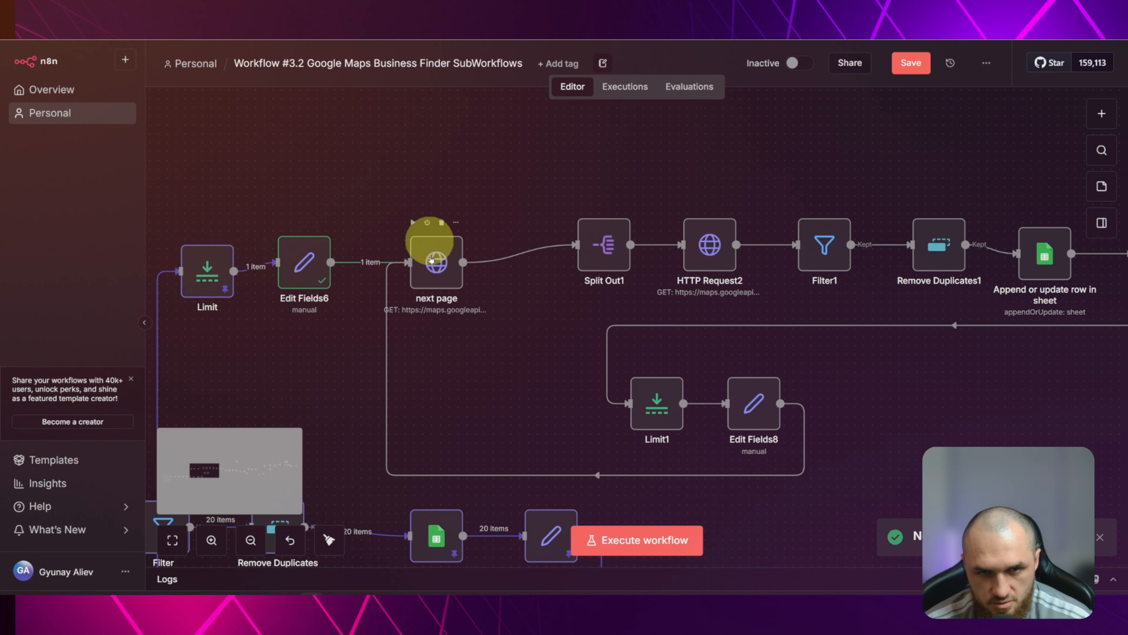
# Set the next page node's Query Auth credential to "test n8n api" and check its pagetoken parameter and redirect options
pyautogui.doubleClick(436, 262)
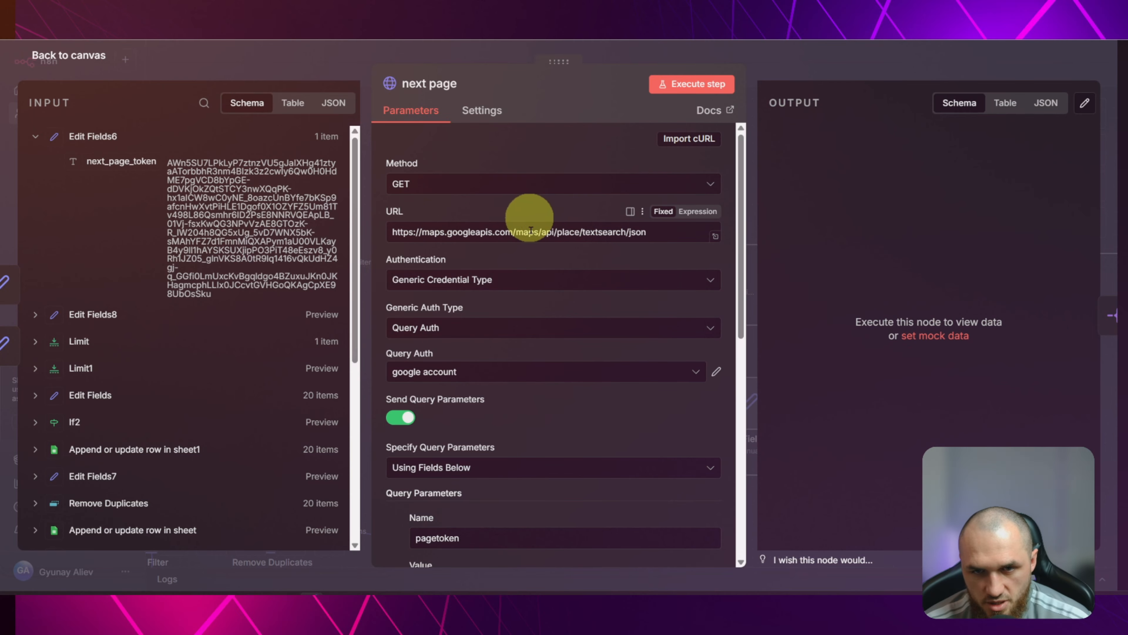
pyautogui.scroll(-3, 533, 200)
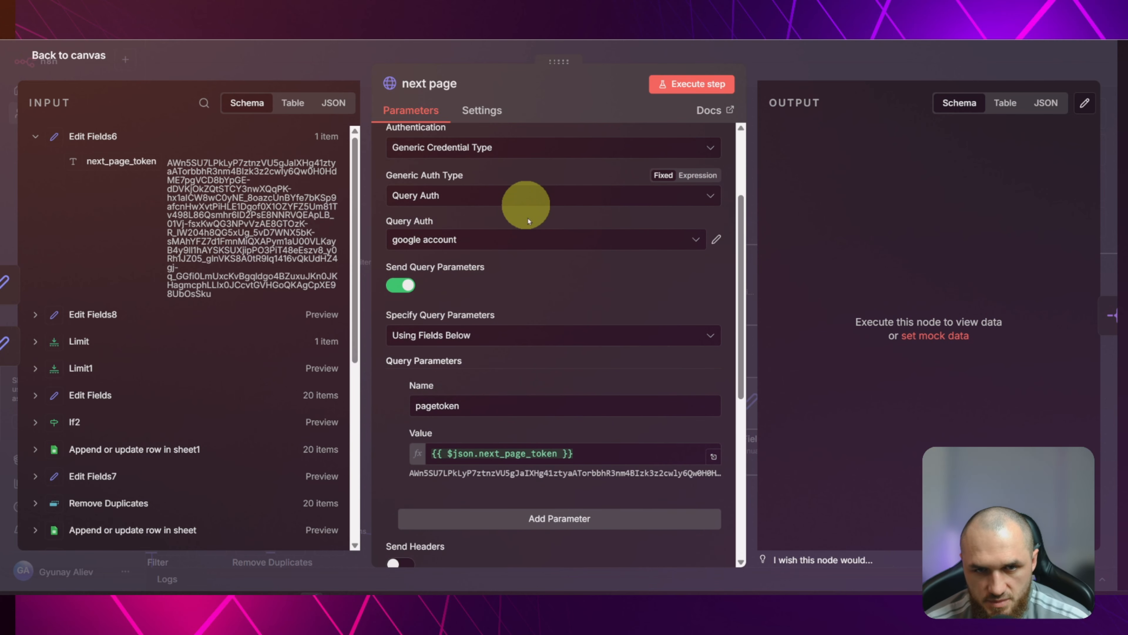
pyautogui.click(472, 240)
pyautogui.click(430, 349)
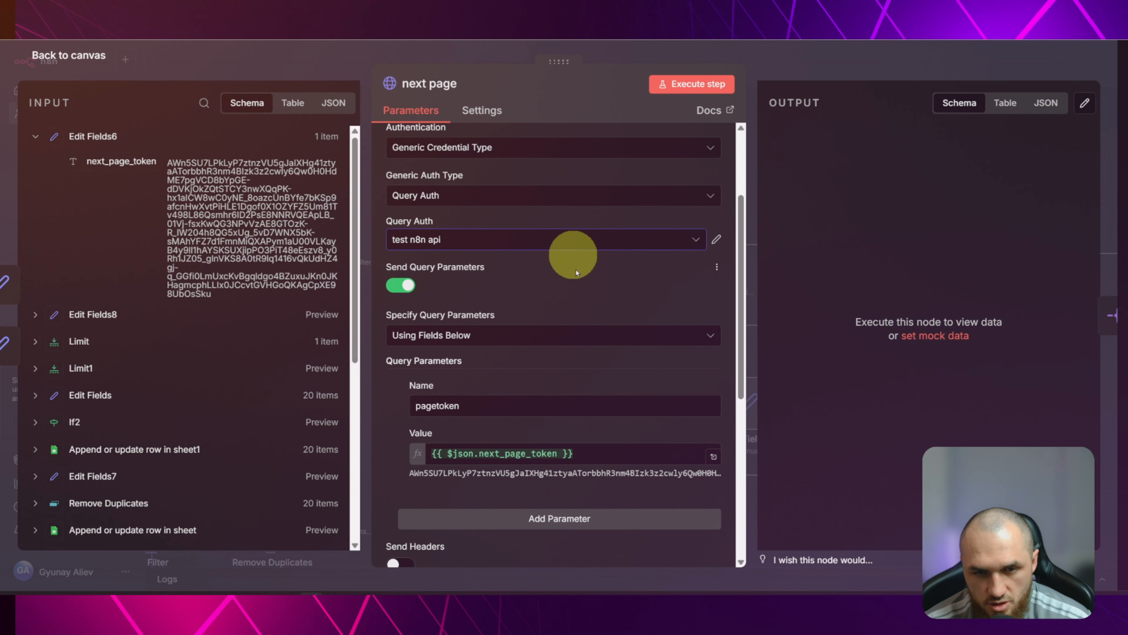
pyautogui.scroll(-2, 573, 255)
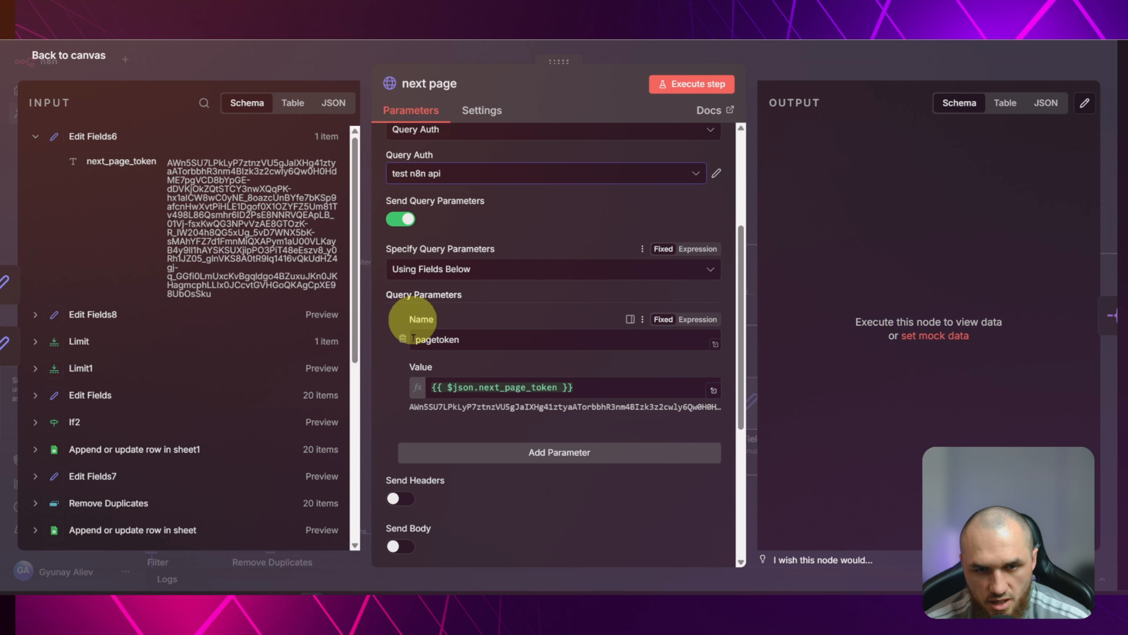
pyautogui.click(495, 340)
pyautogui.click(615, 323)
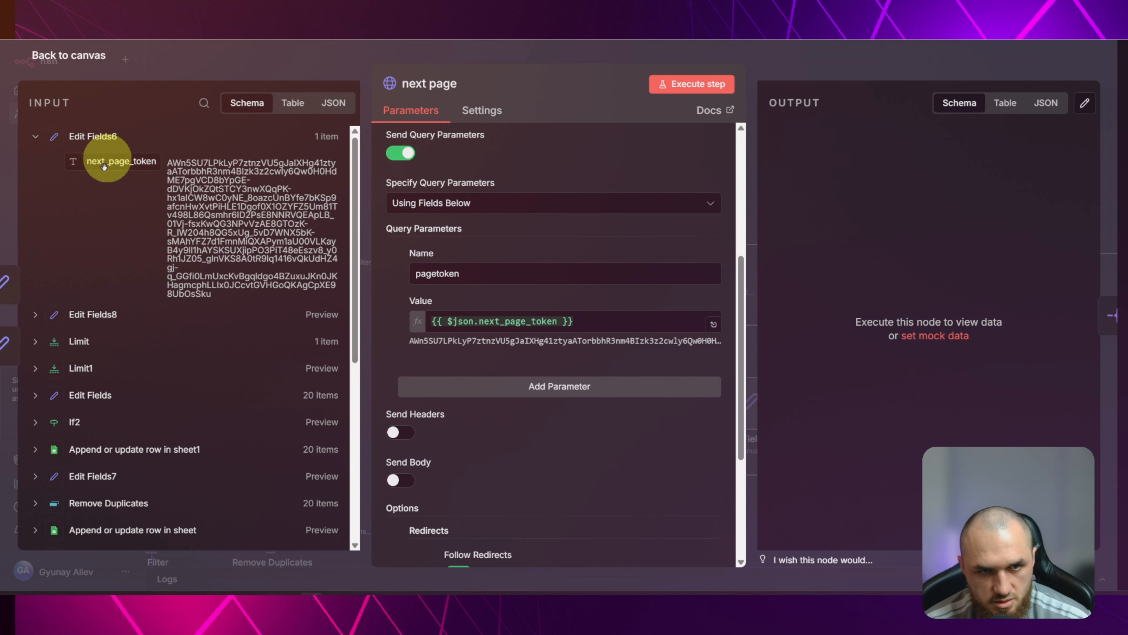
pyautogui.click(265, 62)
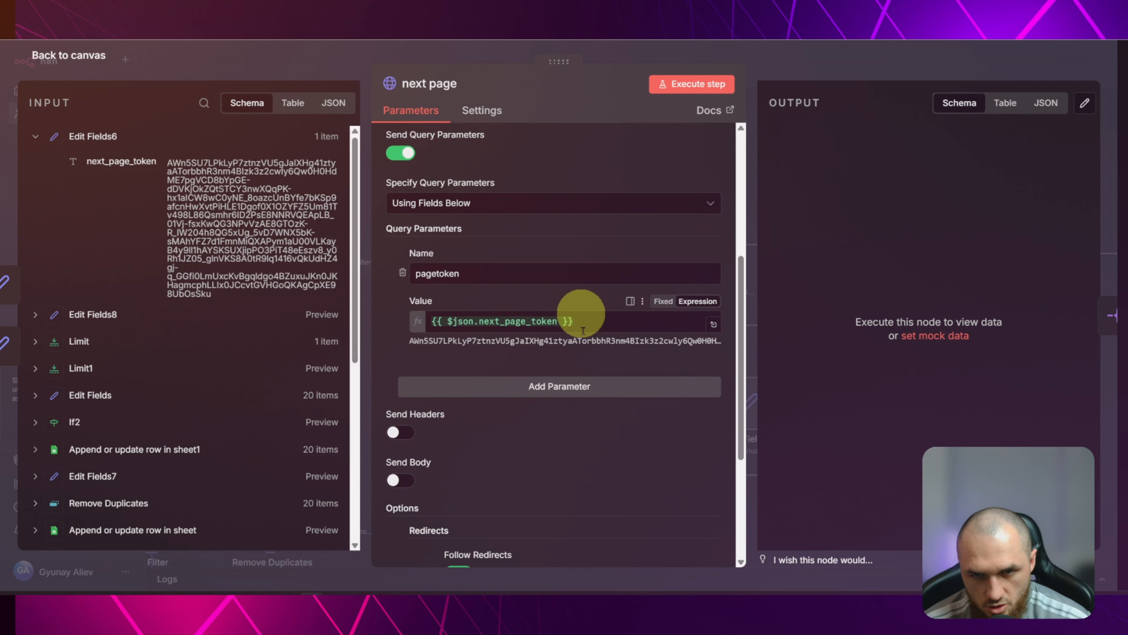
pyautogui.click(581, 327)
pyautogui.scroll(-3, 509, 378)
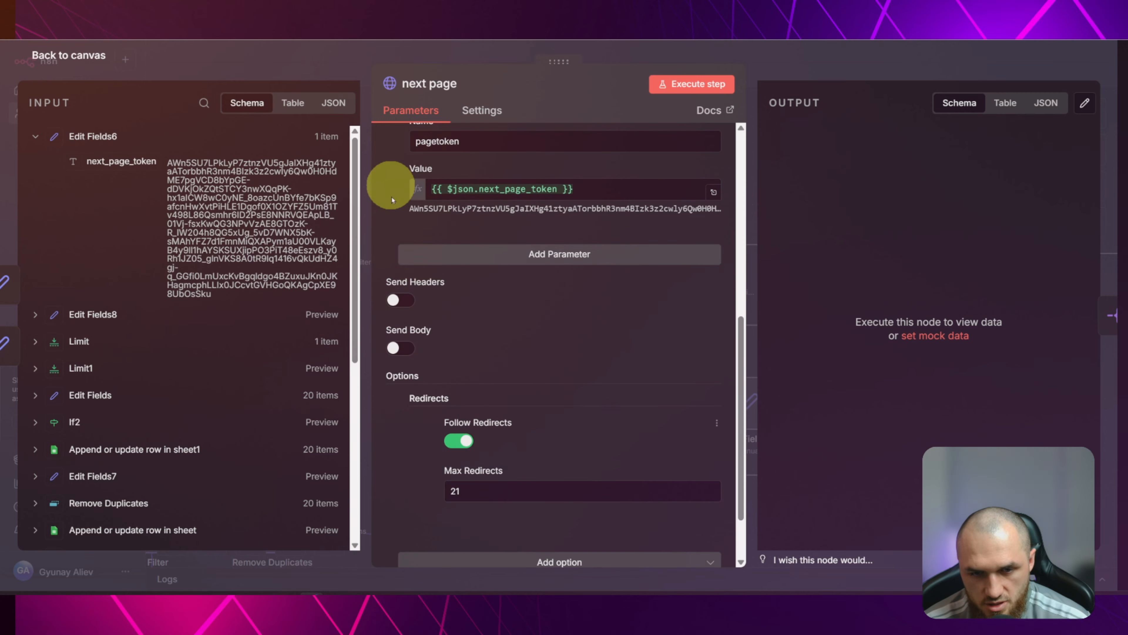
pyautogui.click(321, 50)
# Execute the next page node and pin its output after reviewing the returned next_page_token and results
pyautogui.click(412, 221)
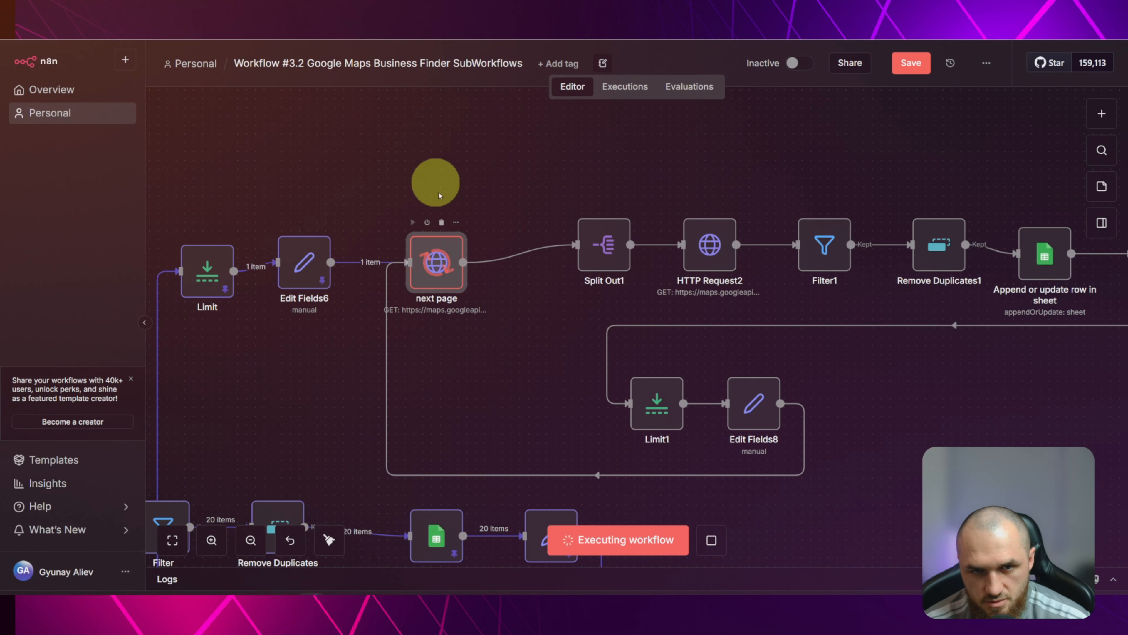
pyautogui.click(437, 264)
pyautogui.doubleClick(437, 264)
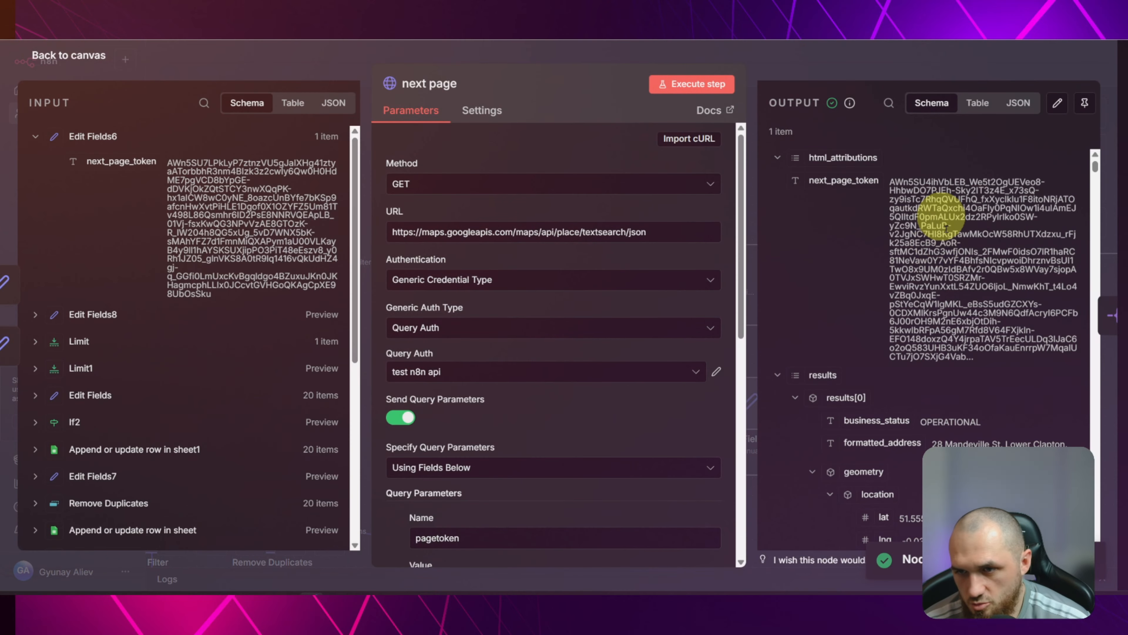
pyautogui.scroll(-5, 1064, 283)
pyautogui.scroll(-5, 939, 360)
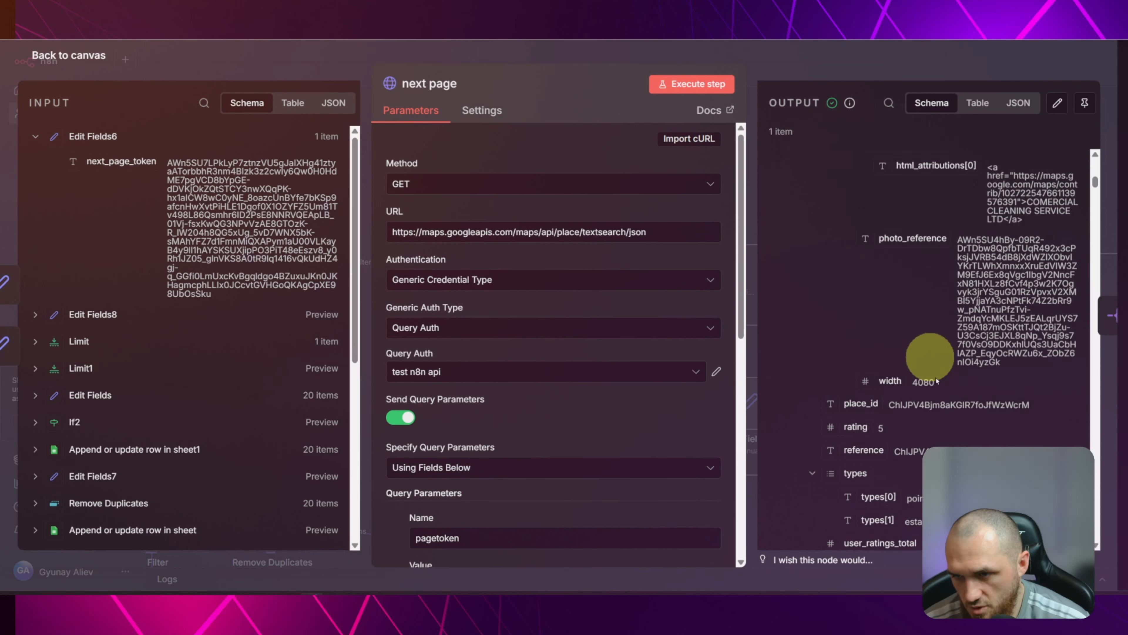
pyautogui.scroll(10, 919, 315)
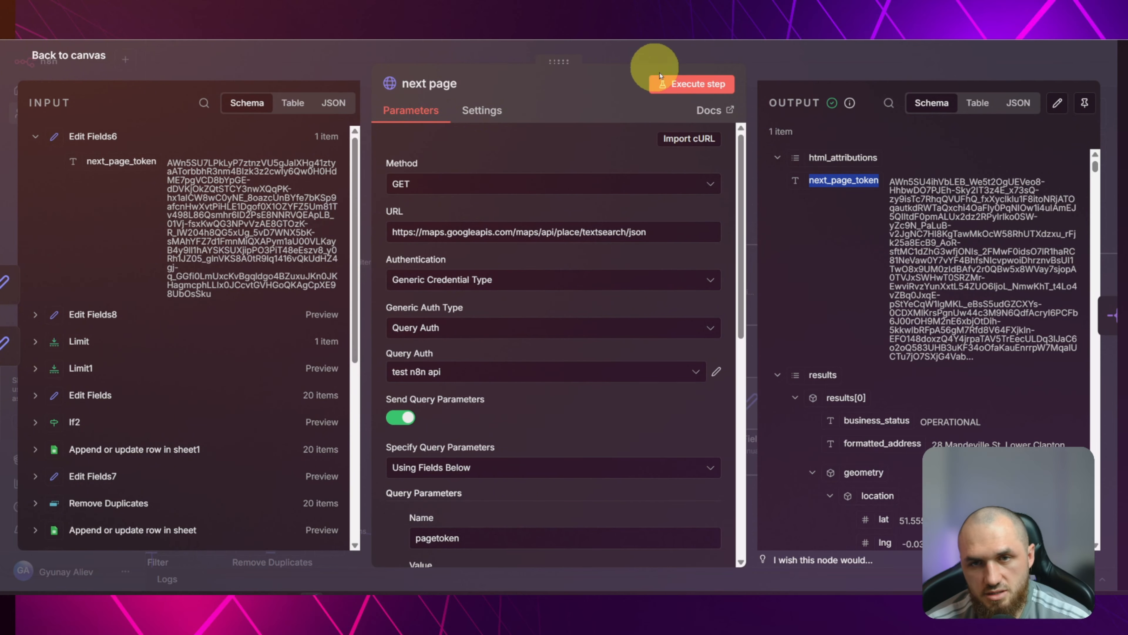
pyautogui.click(819, 59)
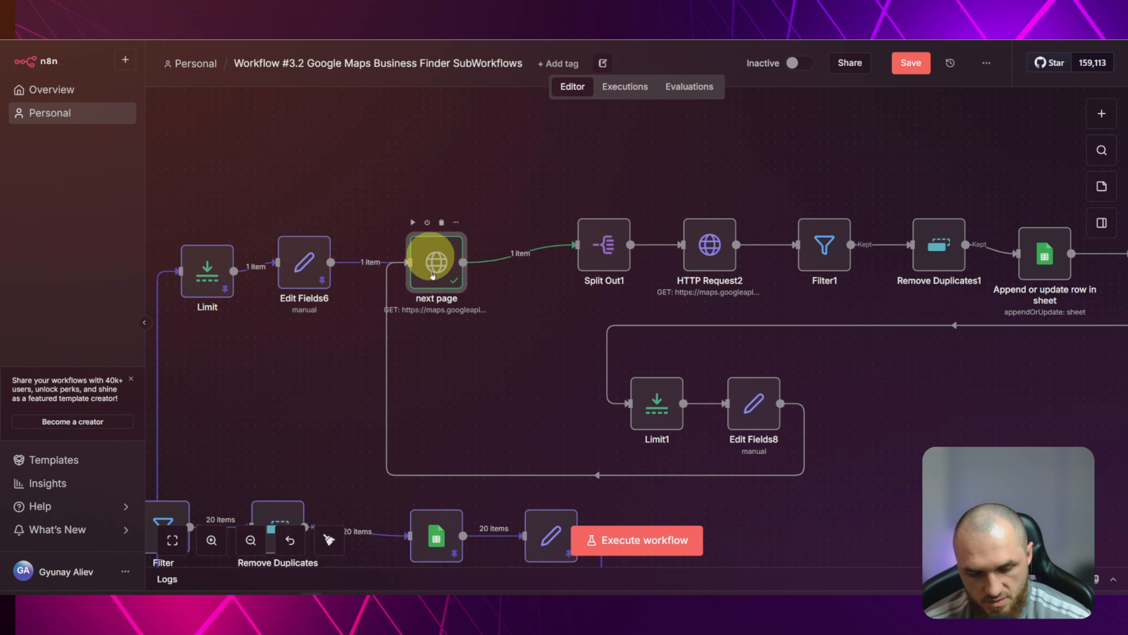
pyautogui.press('p')
pyautogui.click(548, 178)
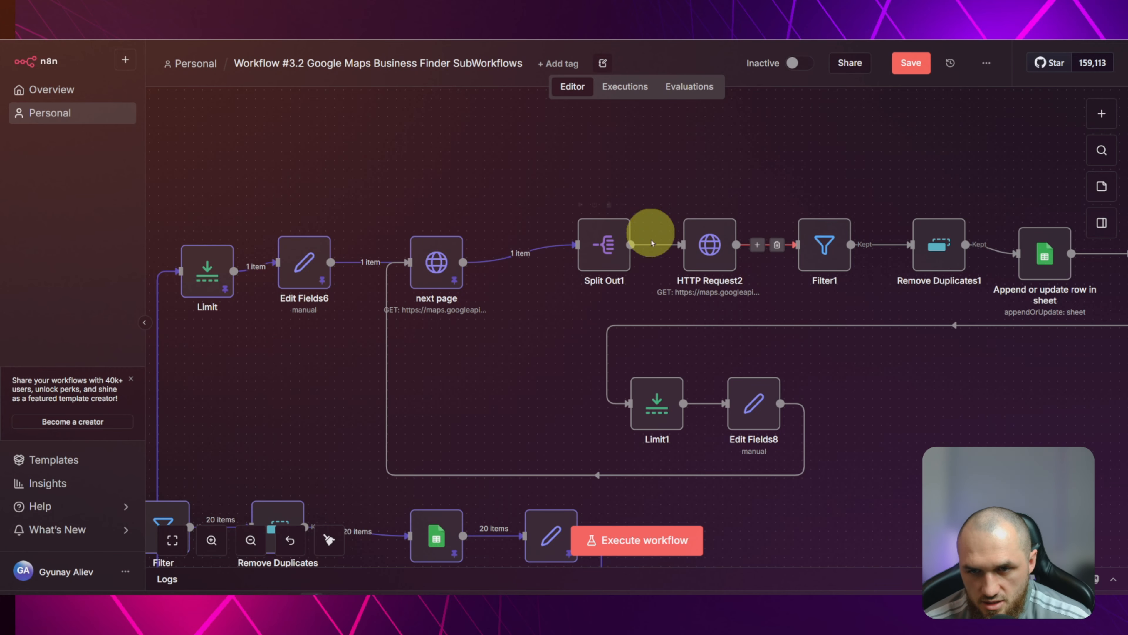
# Execute the Split Out1 node, compare its input results with the split items, and pin the output
pyautogui.moveTo(343, 402); pyautogui.dragTo(386, 383)
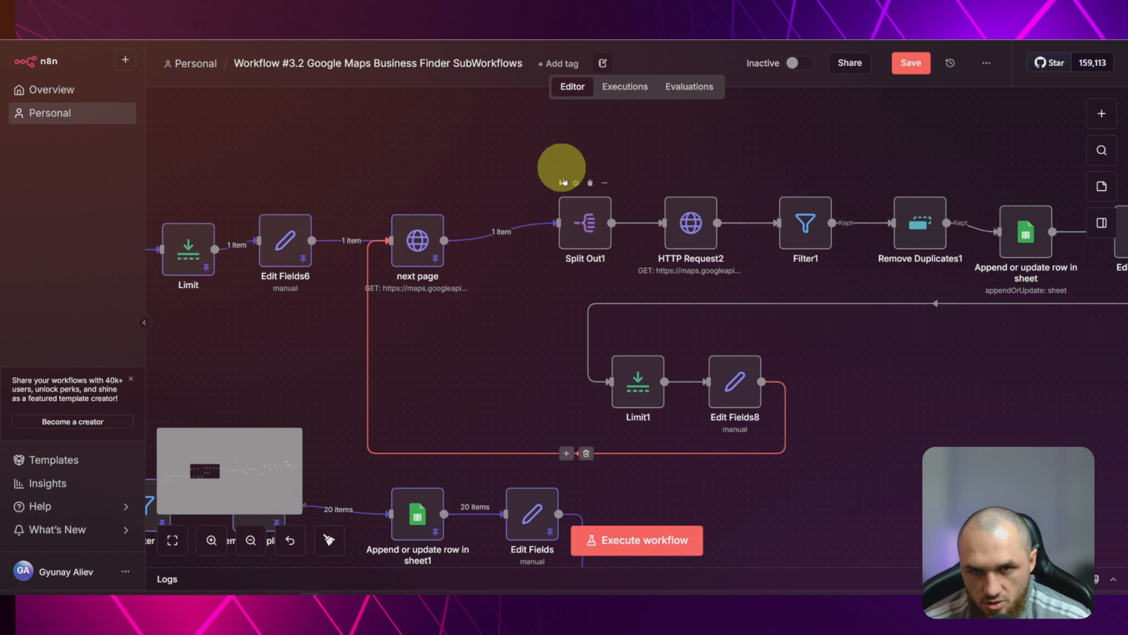
pyautogui.click(563, 181)
pyautogui.doubleClick(577, 222)
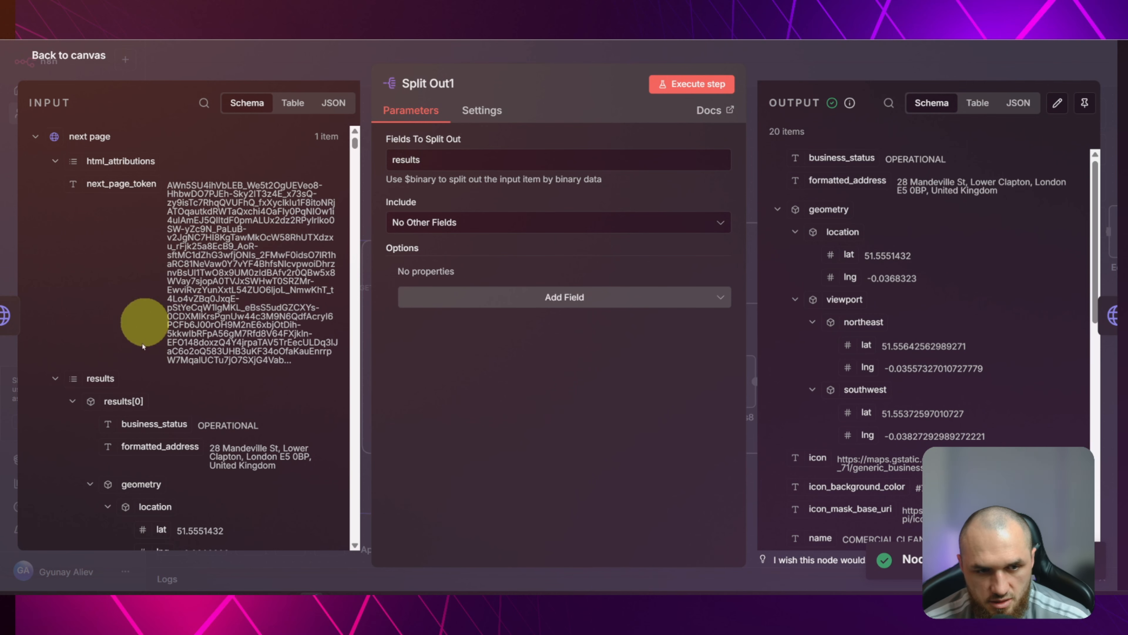
pyautogui.click(72, 401)
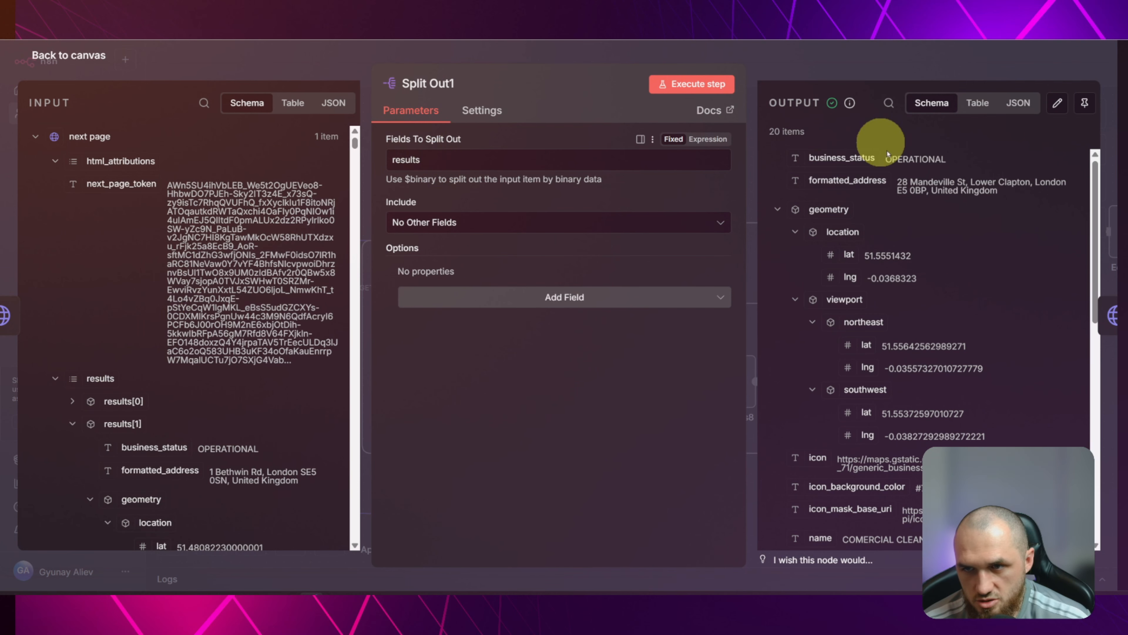
pyautogui.click(309, 63)
# Execute the HTTP Request2 place details node and pin its output
pyautogui.moveTo(431, 381); pyautogui.dragTo(919, 223)
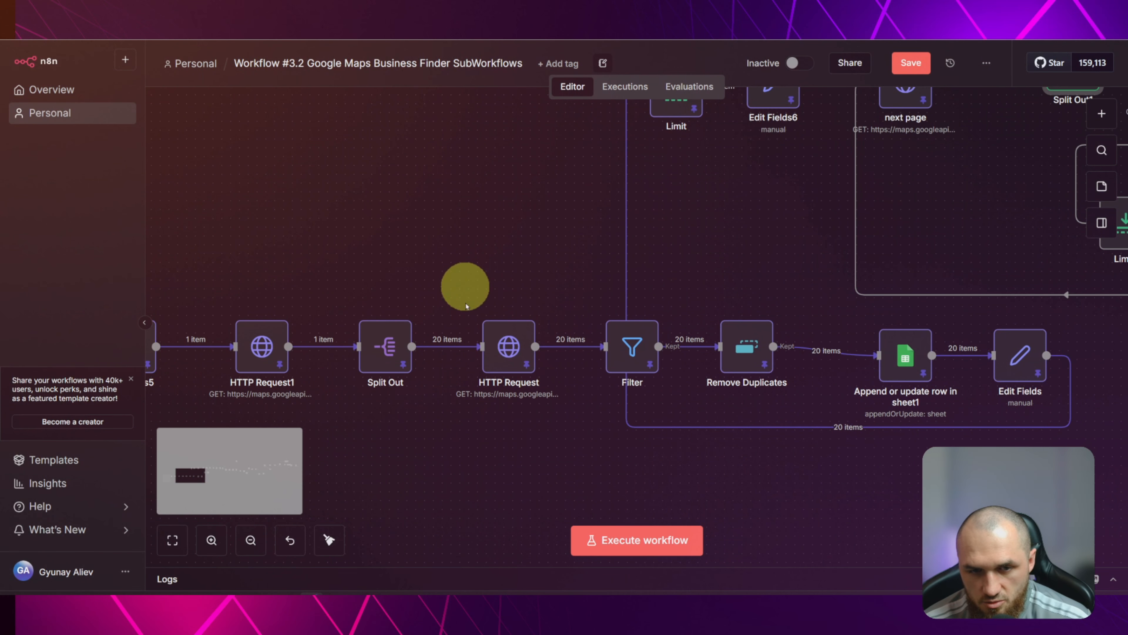
pyautogui.moveTo(777, 201); pyautogui.dragTo(649, 207)
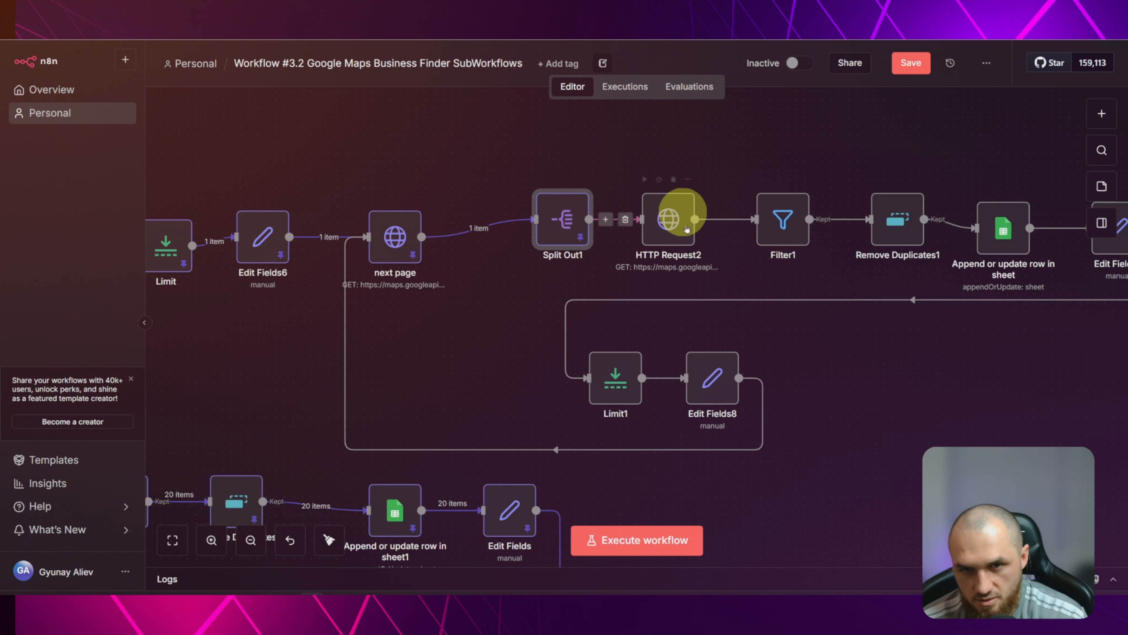
pyautogui.doubleClick(687, 228)
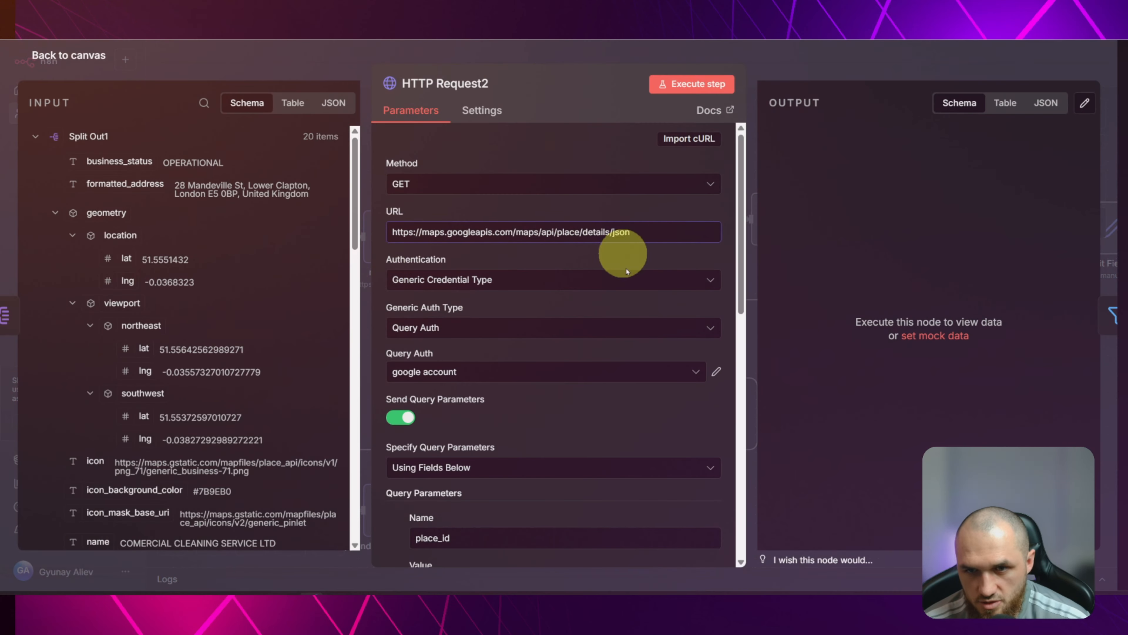
pyautogui.press('Escape')
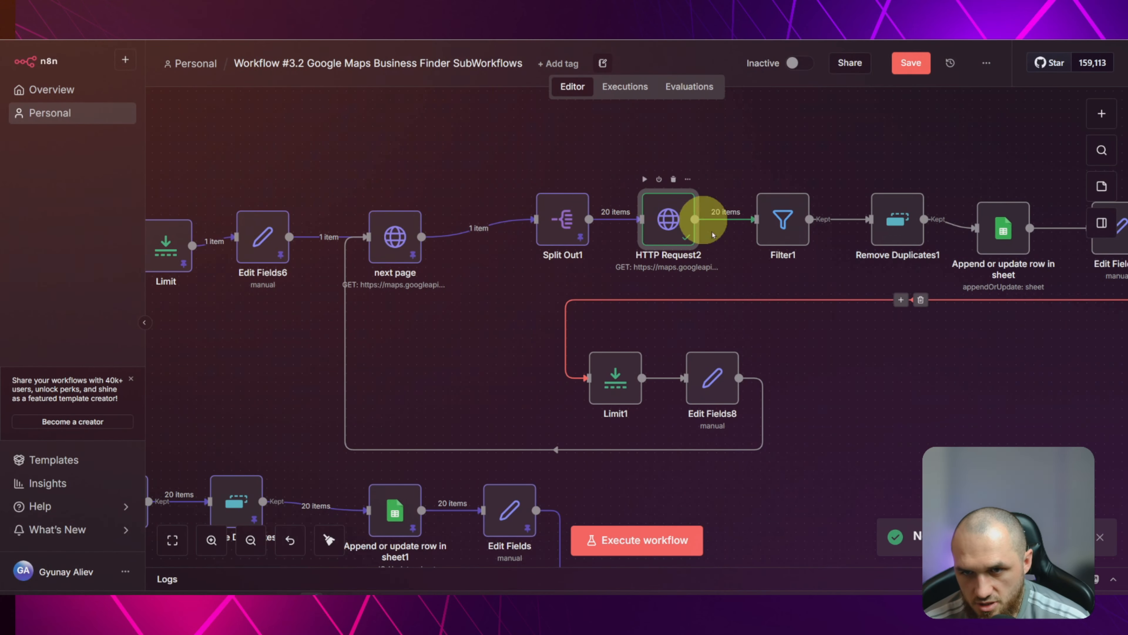
pyautogui.click(820, 143)
# Execute the Filter1 and Remove Duplicates1 nodes in turn and pin their outputs
pyautogui.moveTo(875, 161); pyautogui.dragTo(662, 165)
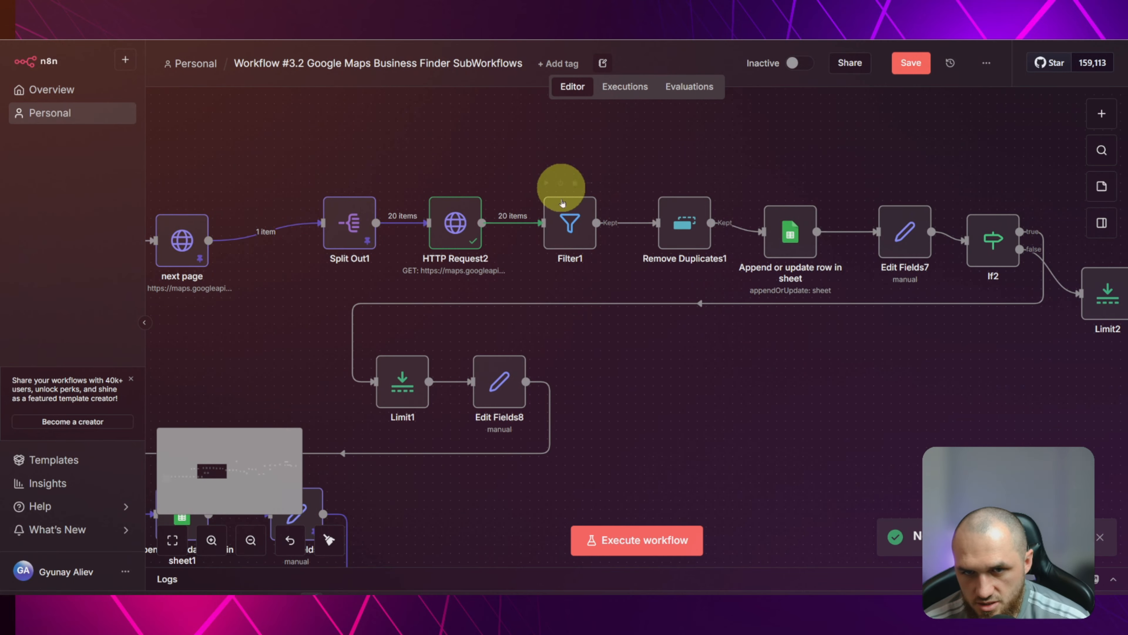
pyautogui.click(546, 183)
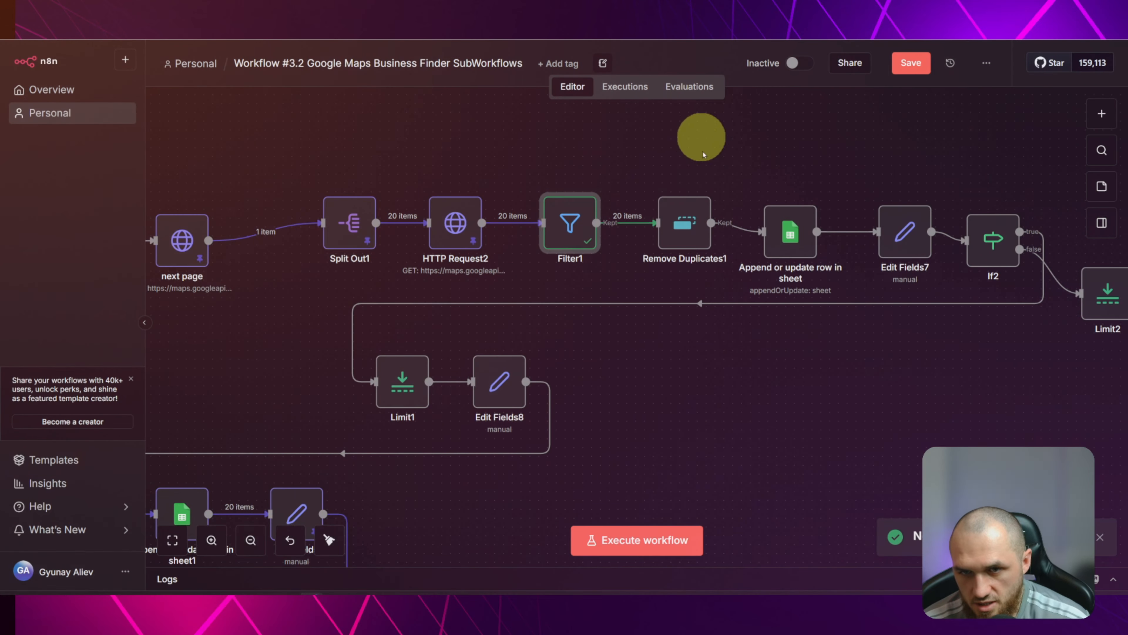
pyautogui.click(661, 182)
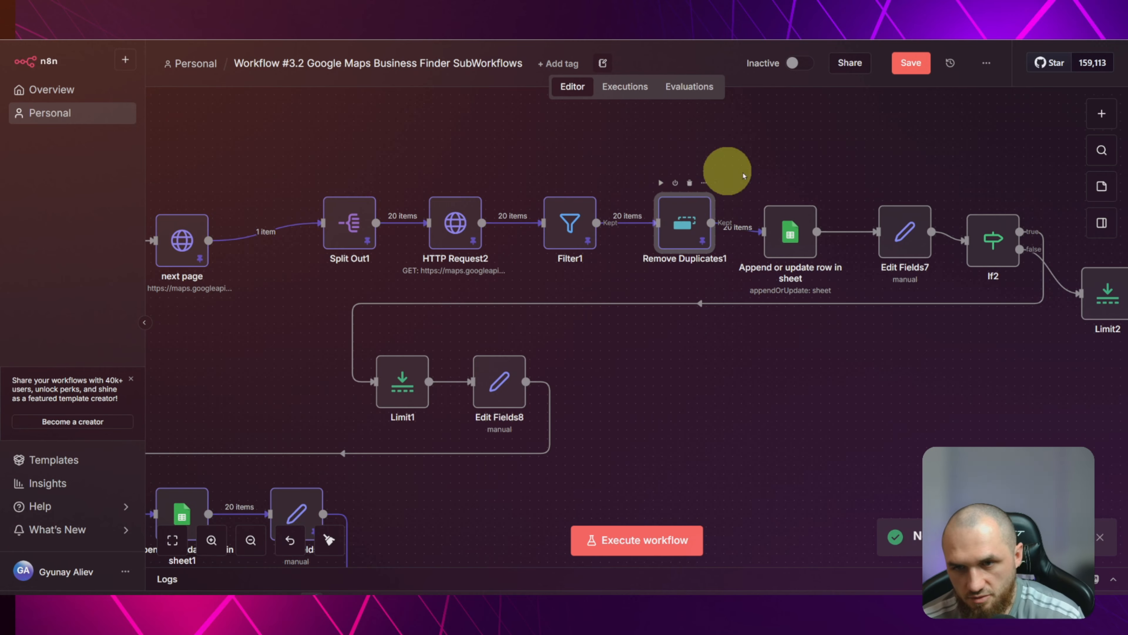
# Open the "Append or update row in sheet" node and review its URL, Company Name, PhoneNumber and Address mappings
pyautogui.hscroll(3, 751, 147)
pyautogui.doubleClick(651, 248)
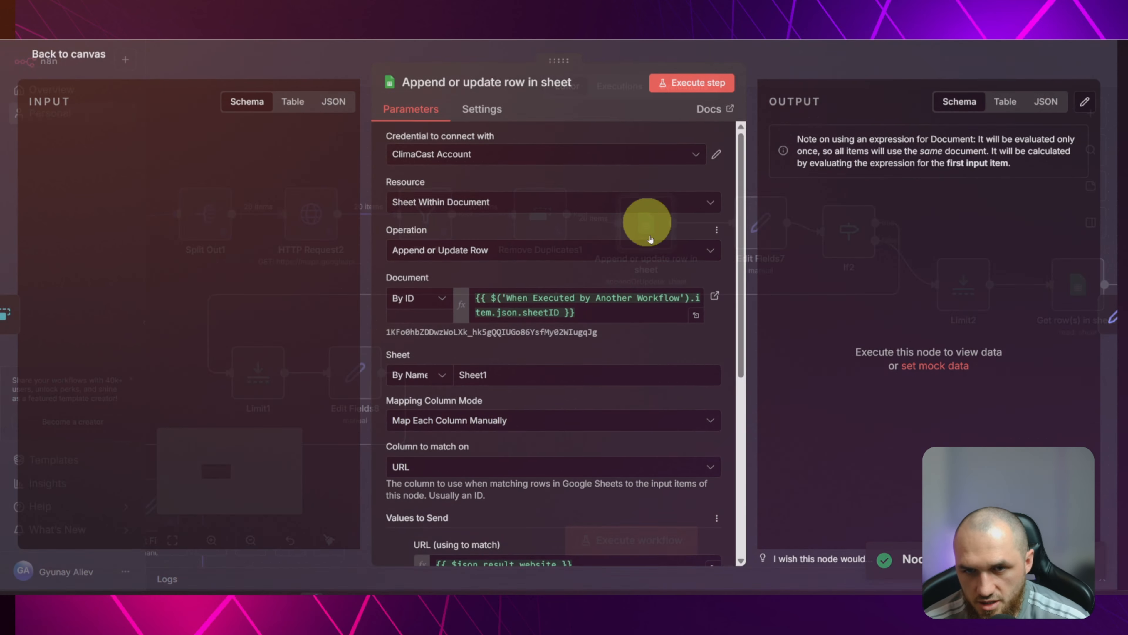
pyautogui.scroll(-6, 549, 297)
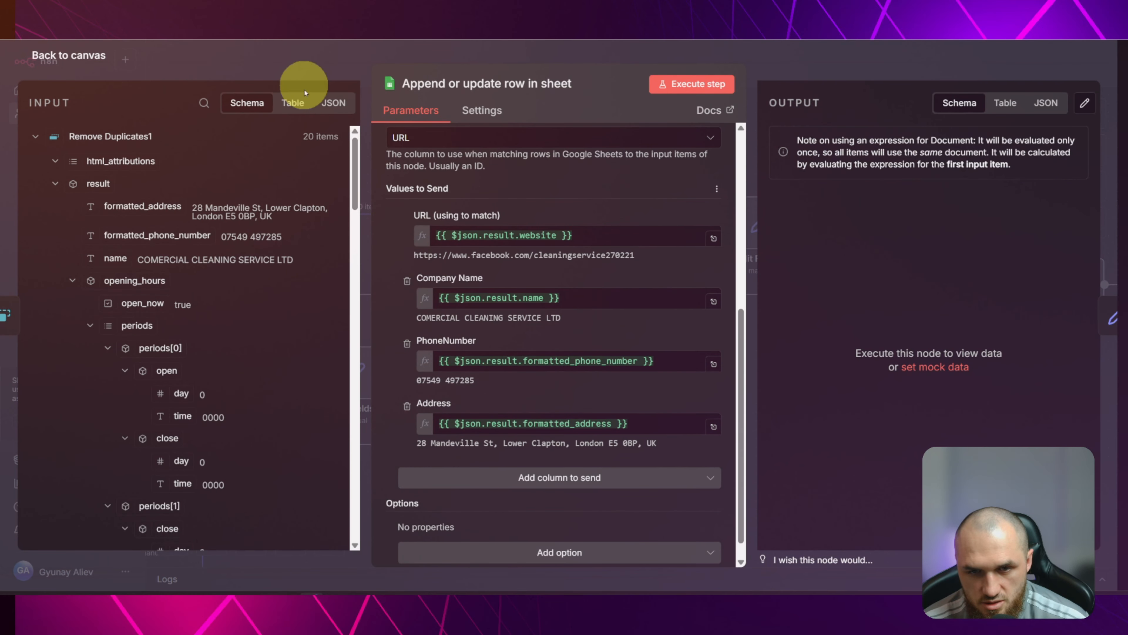
# Execute the "Append or update row in sheet" node, check the appended rows in the cleaninglondon27112025 spreadsheet, and pin the output
pyautogui.click(318, 70)
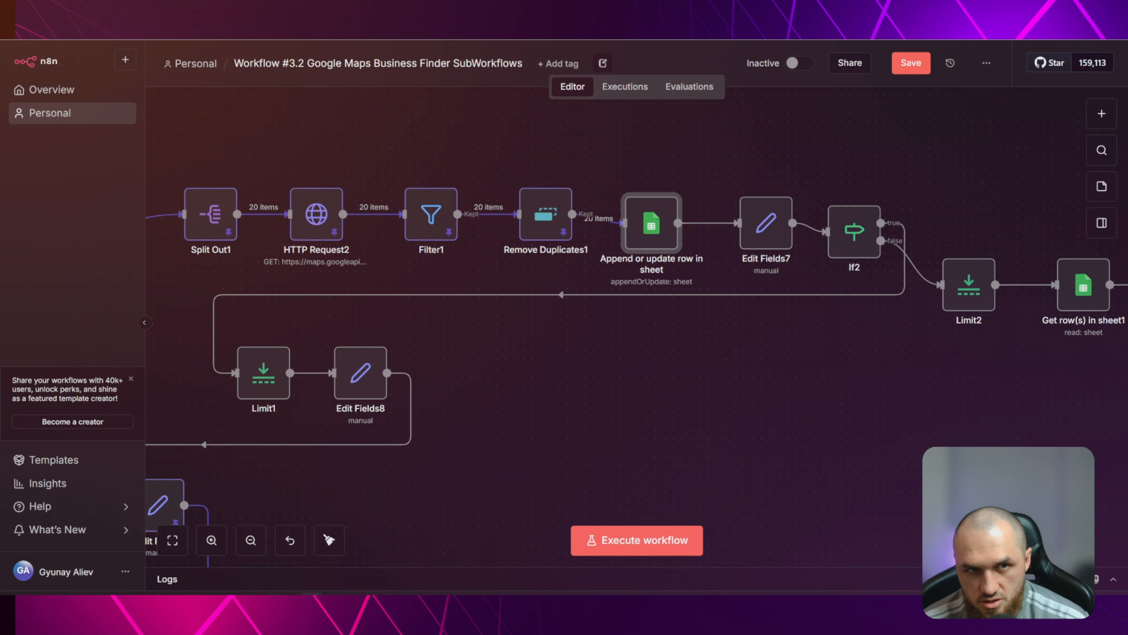
pyautogui.hotkey('ctrl', 'Tab')
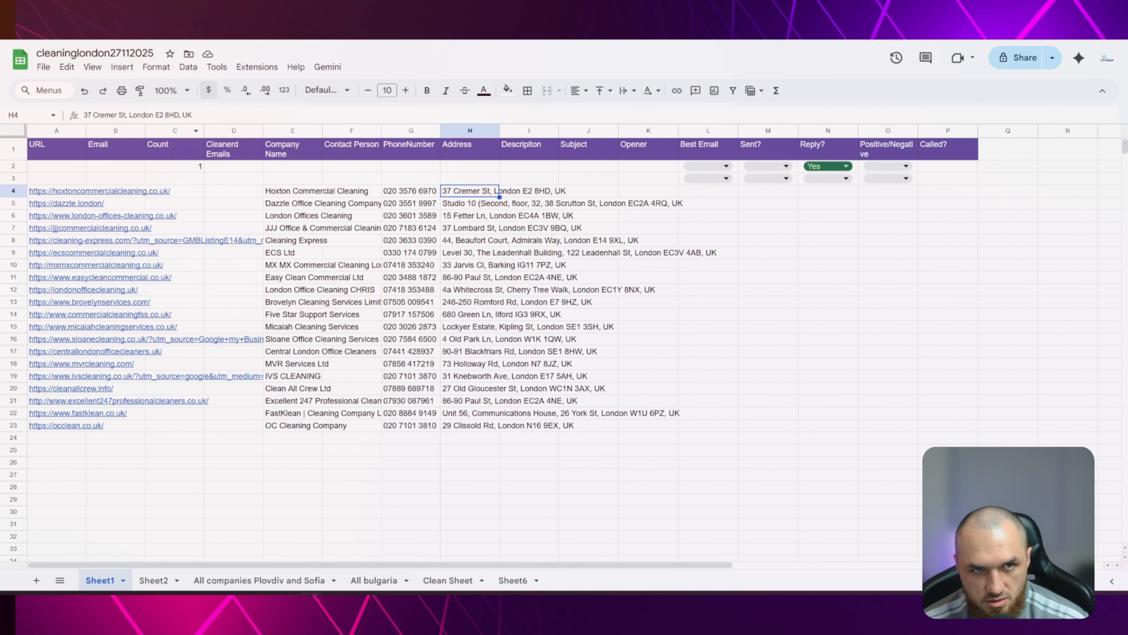
pyautogui.hotkey('ctrl', 'shift', 'Tab')
pyautogui.hotkey('ctrl', 'Return')
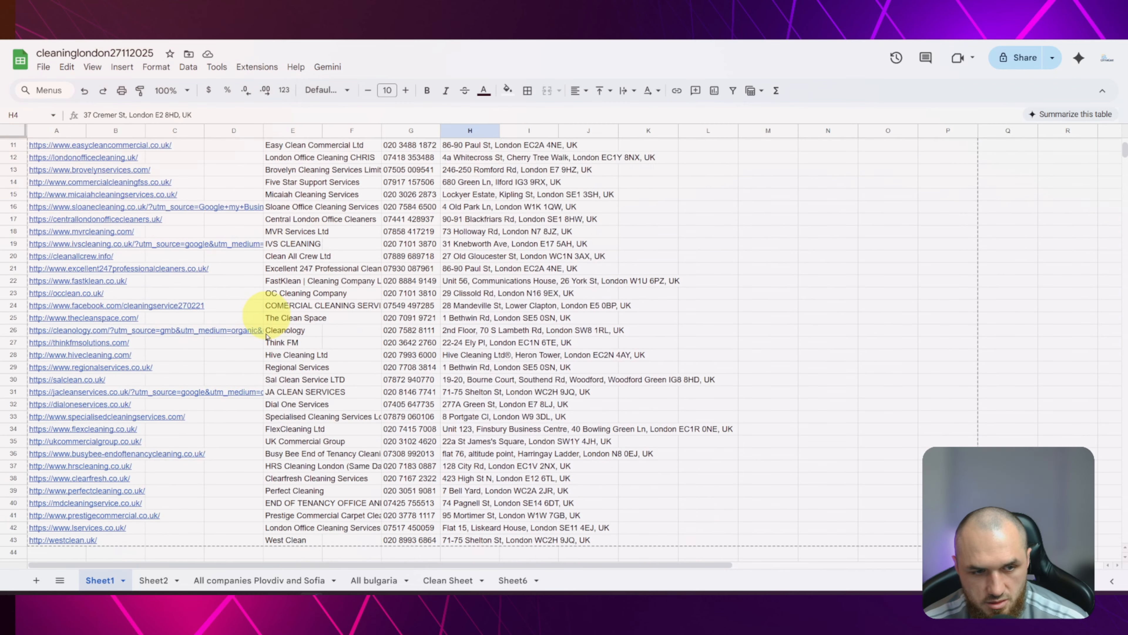
pyautogui.scroll(-3, 266, 337)
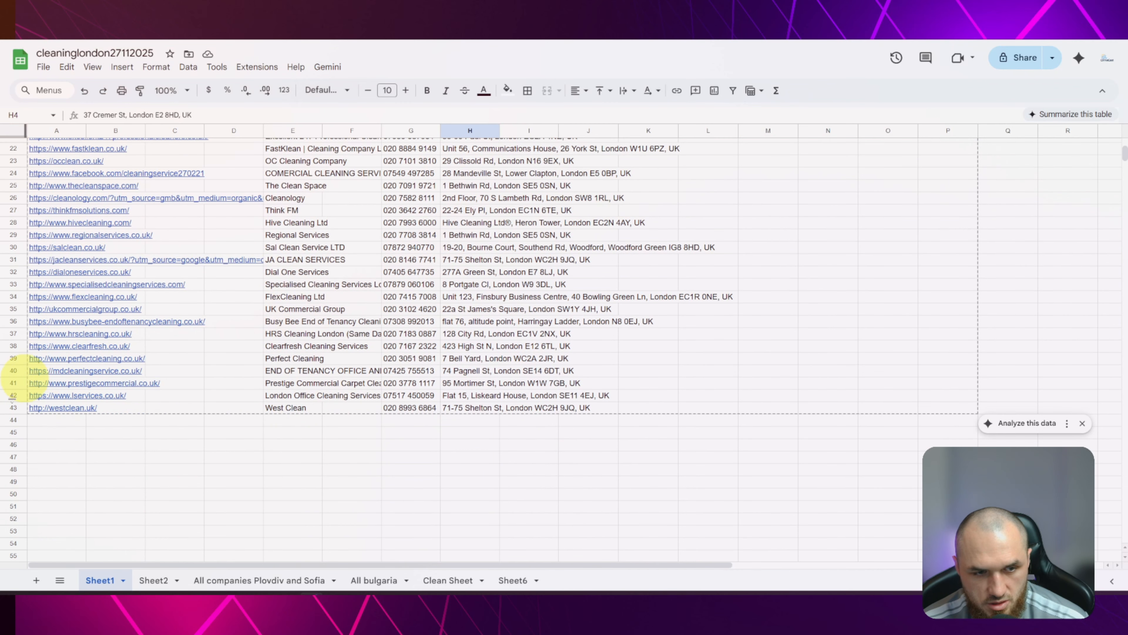
pyautogui.click(175, 40)
pyautogui.click(681, 339)
pyautogui.click(639, 210)
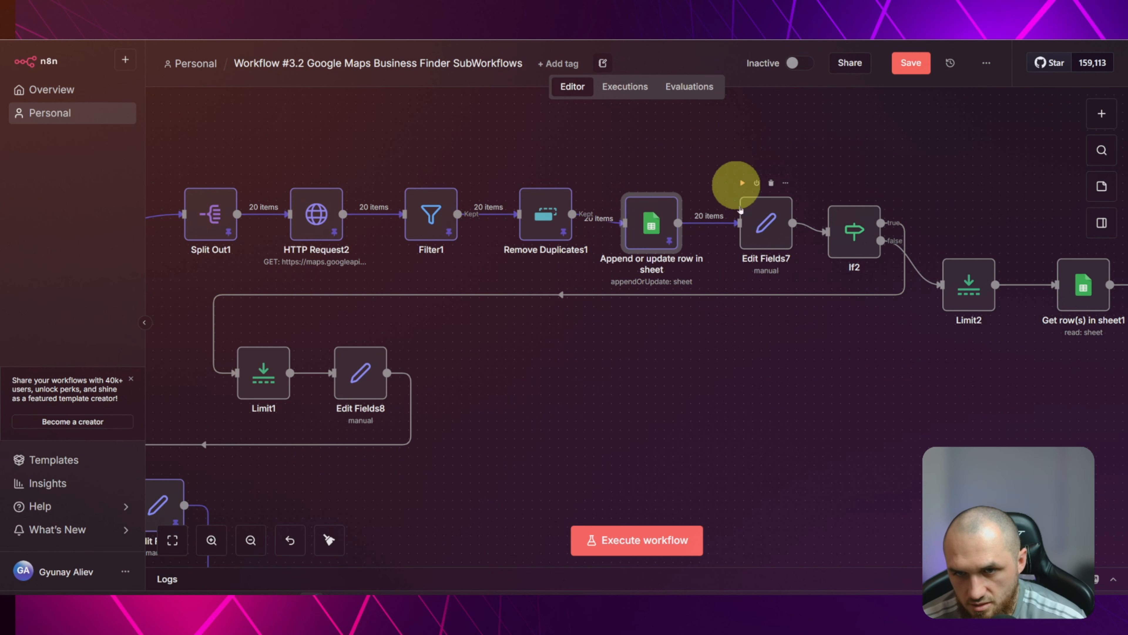
# Compare the next_page_token mapping in Edit Fields7 with the next page node's output, and execute Edit Fields7
pyautogui.doubleClick(741, 210)
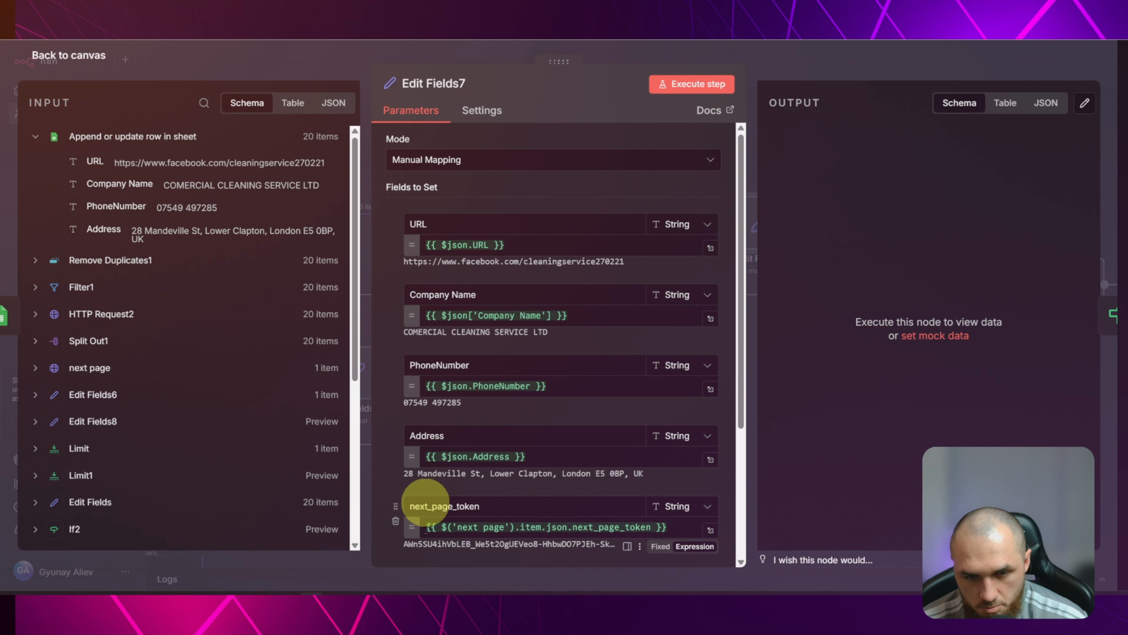
pyautogui.click(667, 527)
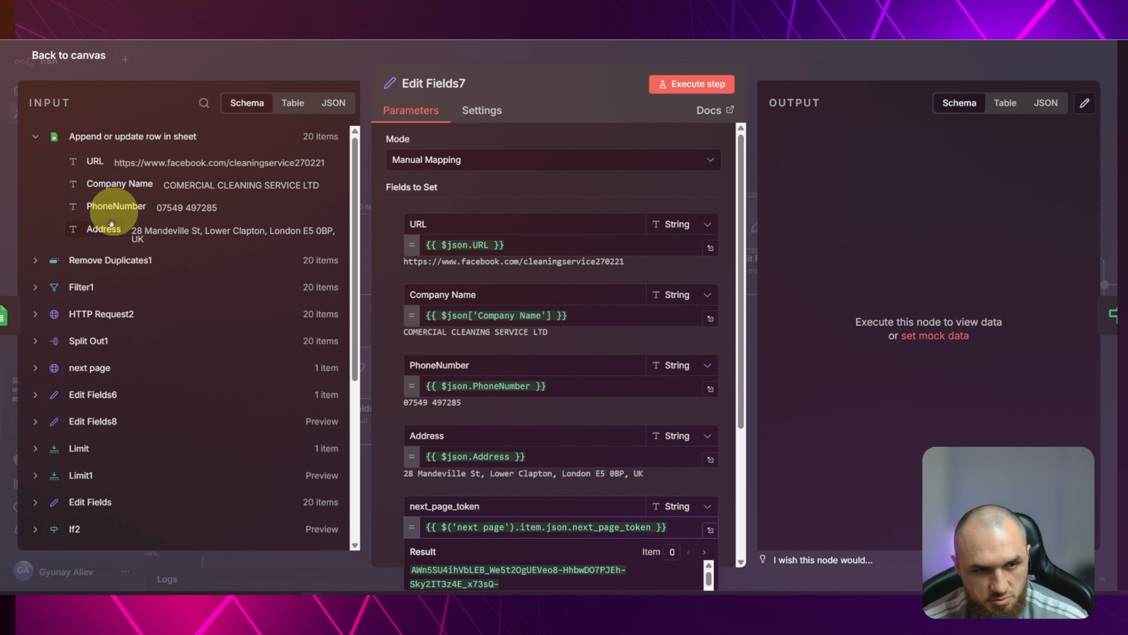
pyautogui.click(102, 314)
pyautogui.click(36, 218)
pyautogui.click(87, 272)
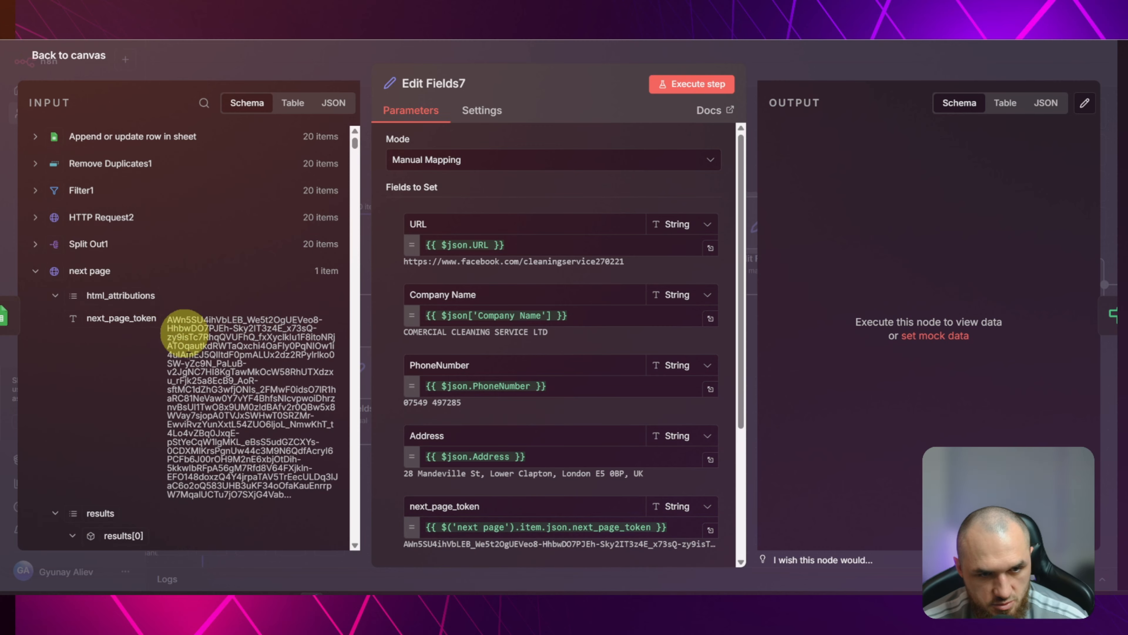
pyautogui.click(306, 68)
pyautogui.hscroll(-5, 448, 143)
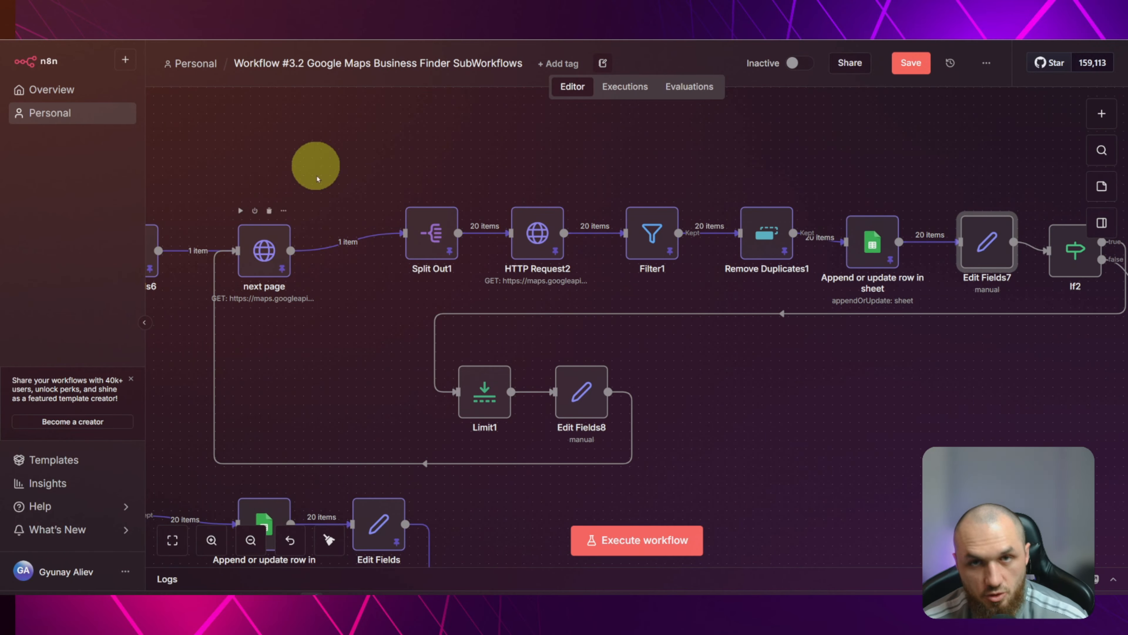
pyautogui.doubleClick(985, 244)
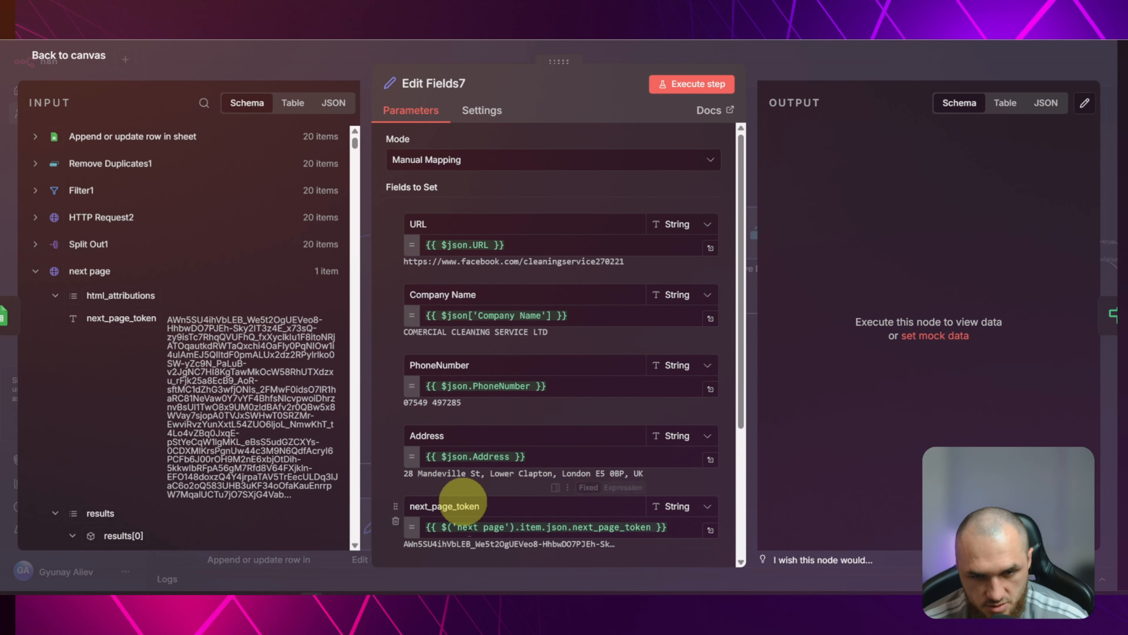
pyautogui.click(298, 64)
pyautogui.moveTo(866, 403); pyautogui.dragTo(489, 389)
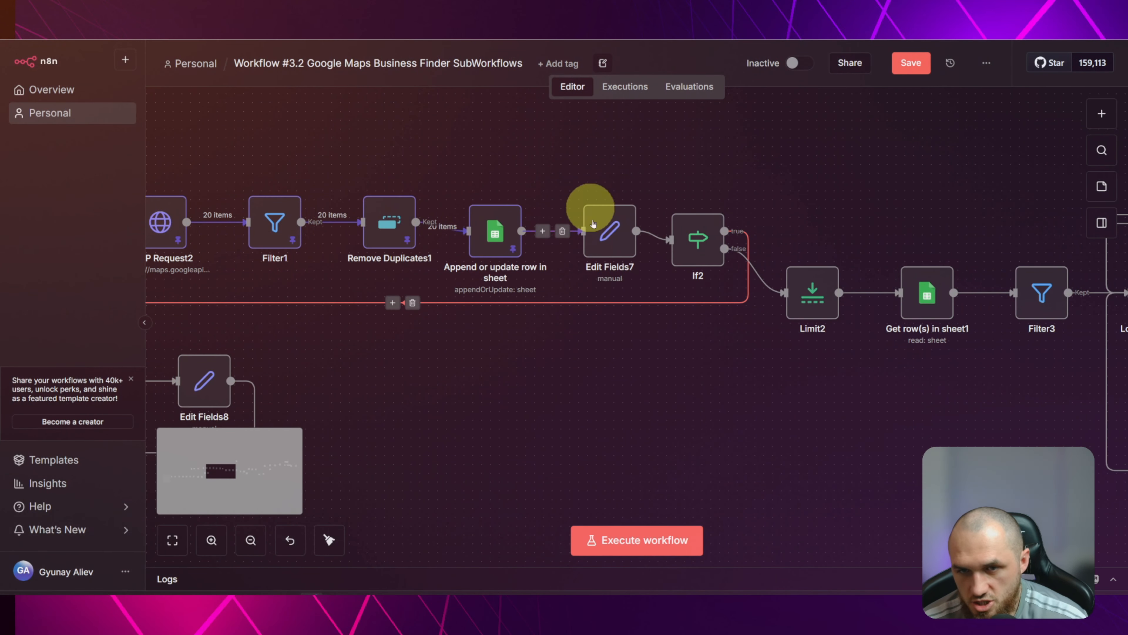
pyautogui.click(588, 193)
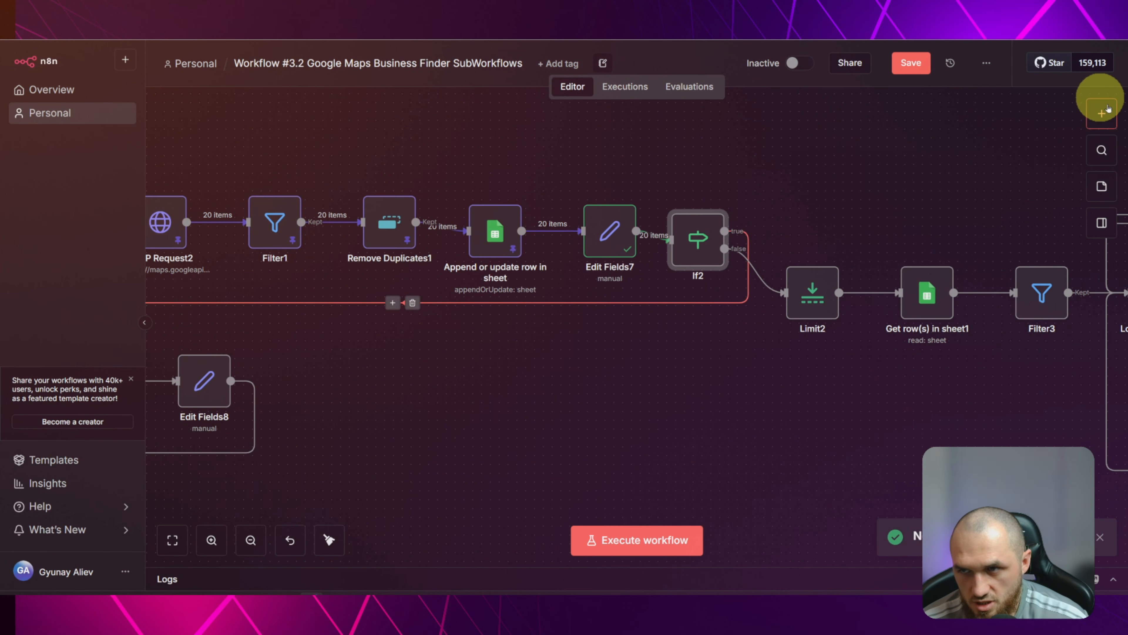
# Look up "if" in the node library, and review the If2 condition on next_page_token
pyautogui.click(1101, 113)
pyautogui.write('if')
pyautogui.click(757, 153)
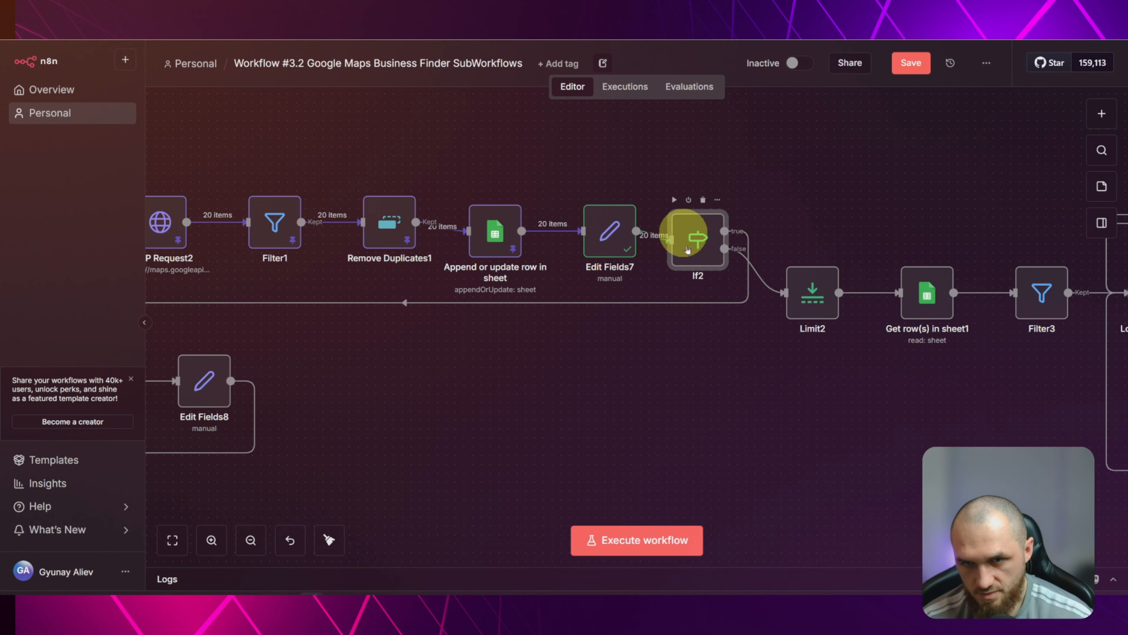
pyautogui.doubleClick(685, 235)
pyautogui.moveTo(125, 268); pyautogui.dragTo(484, 170)
pyautogui.press('BackSpace')
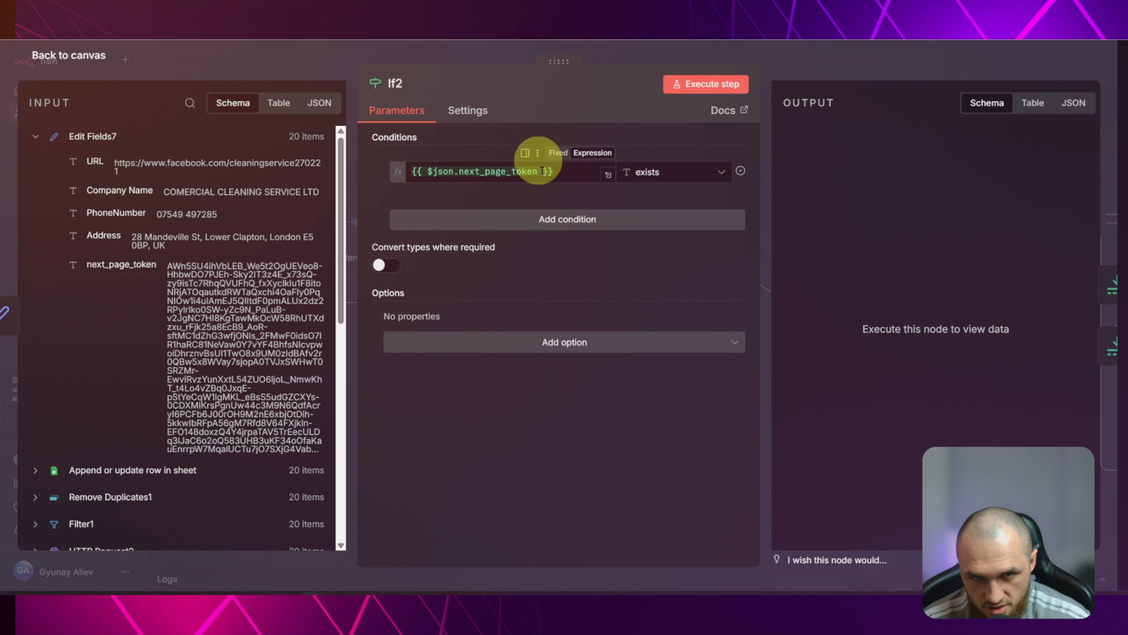
pyautogui.click(659, 177)
pyautogui.press('Escape')
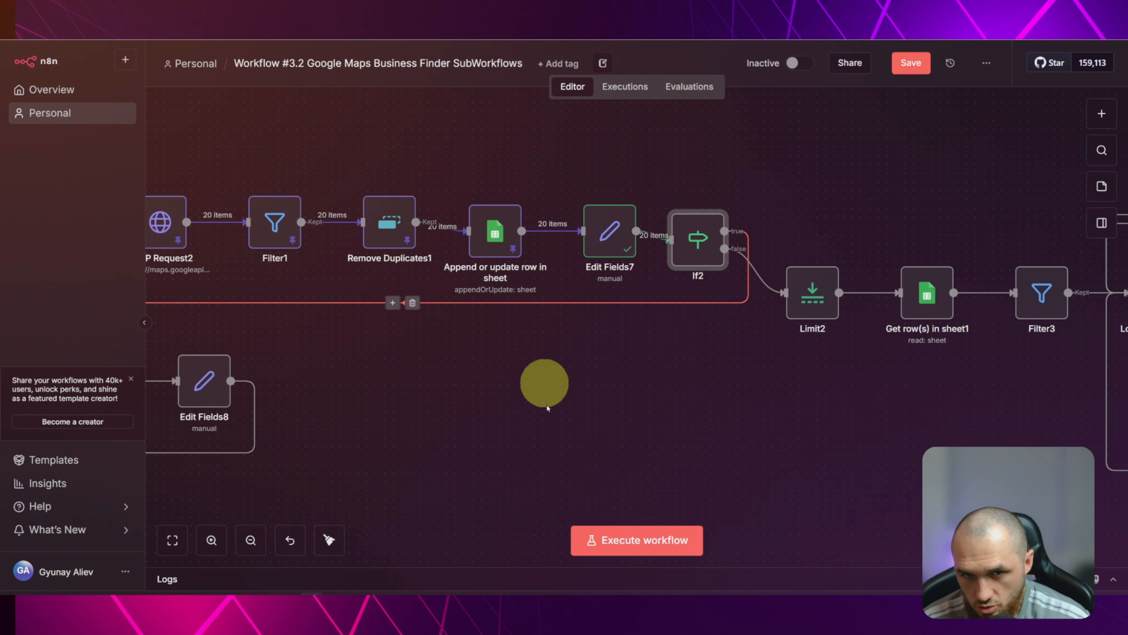
# Review the next_page_token field in Edit Fields8 and compare it with the one in Edit Fields6
pyautogui.moveTo(546, 400); pyautogui.dragTo(799, 309)
pyautogui.click(365, 303)
pyautogui.doubleClick(362, 290)
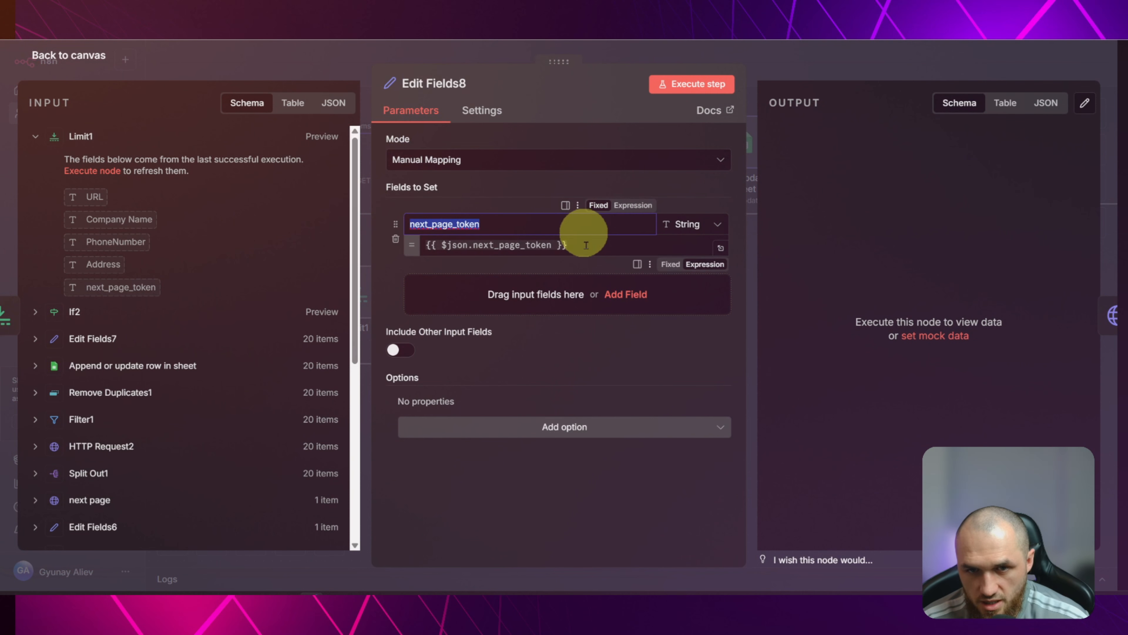
pyautogui.moveTo(587, 245); pyautogui.dragTo(481, 224)
pyautogui.click(342, 56)
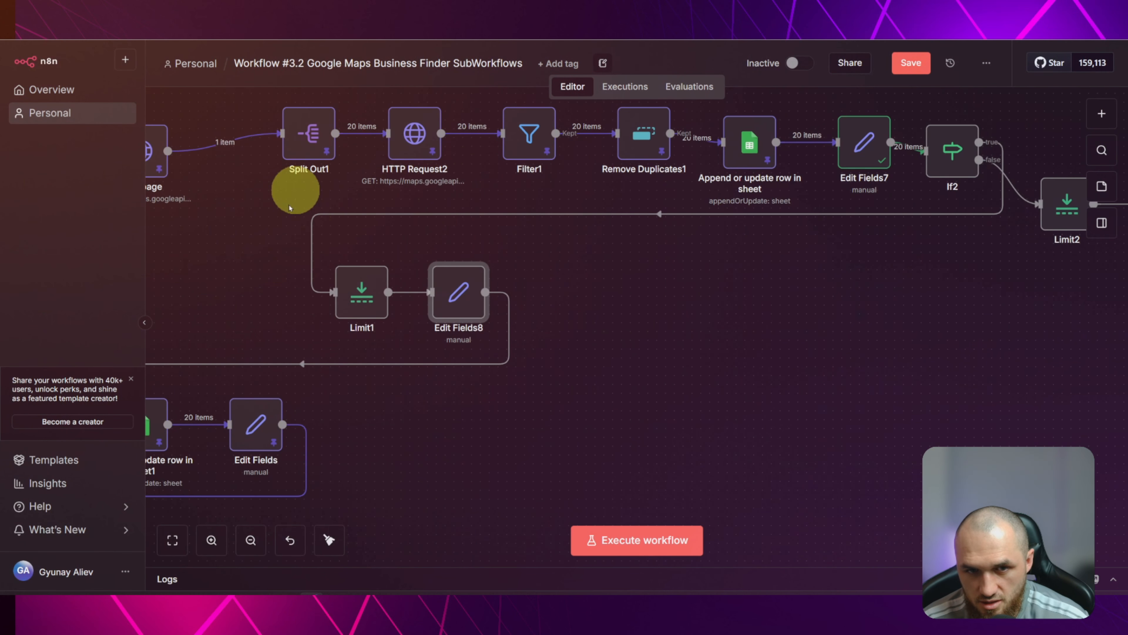
pyautogui.moveTo(243, 243); pyautogui.dragTo(460, 343)
pyautogui.click(235, 259)
pyautogui.doubleClick(235, 260)
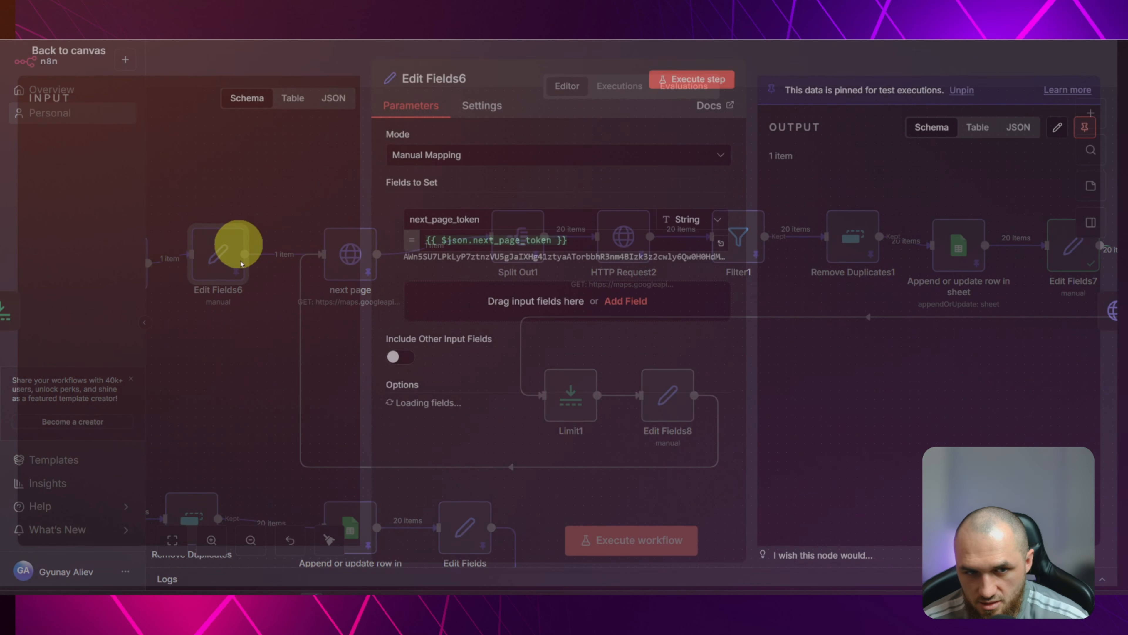
pyautogui.click(302, 71)
# Examine how Edit Fields8 loops back into the next page node, including that node's query parameters and next_page_token output
pyautogui.click(678, 425)
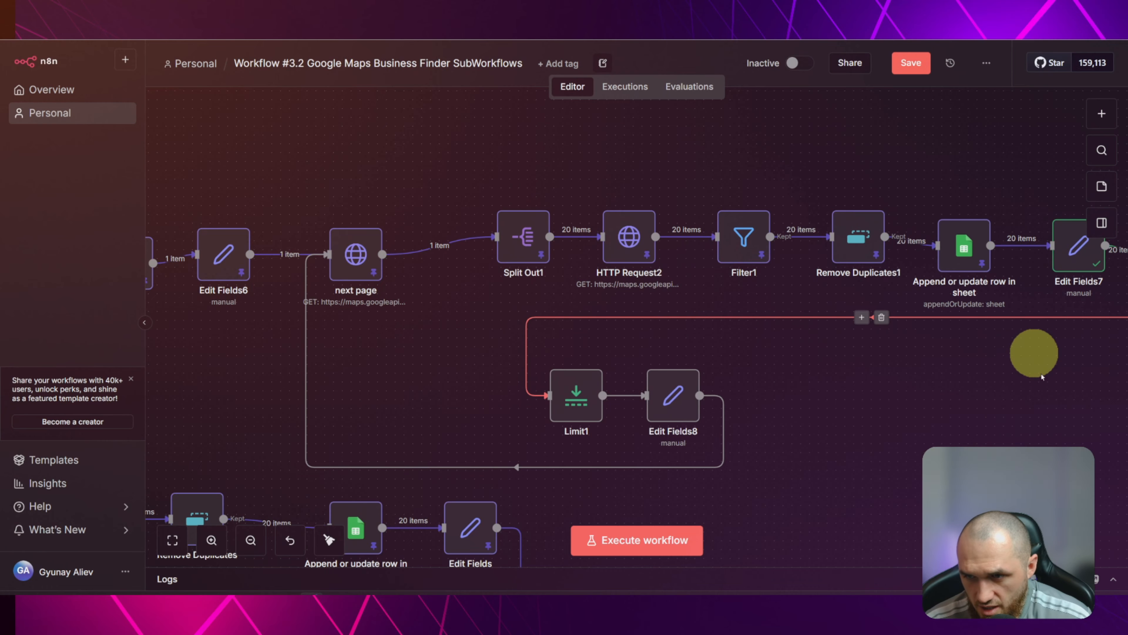
pyautogui.moveTo(1041, 373); pyautogui.dragTo(866, 370)
pyautogui.scroll(-1, 864, 370)
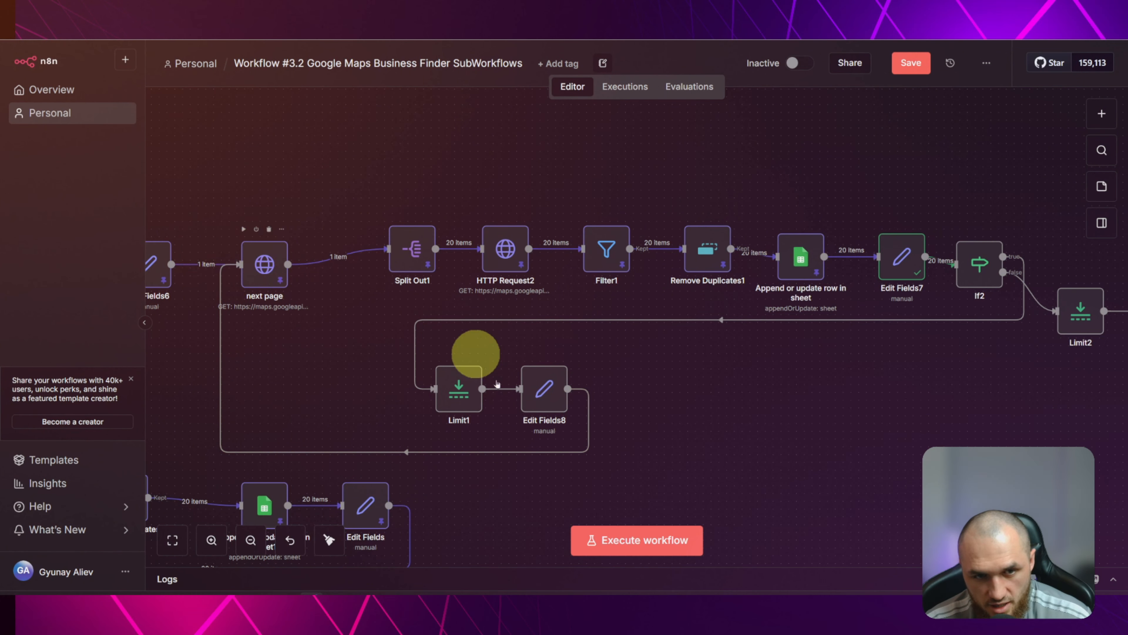
pyautogui.doubleClick(548, 378)
pyautogui.press('Escape')
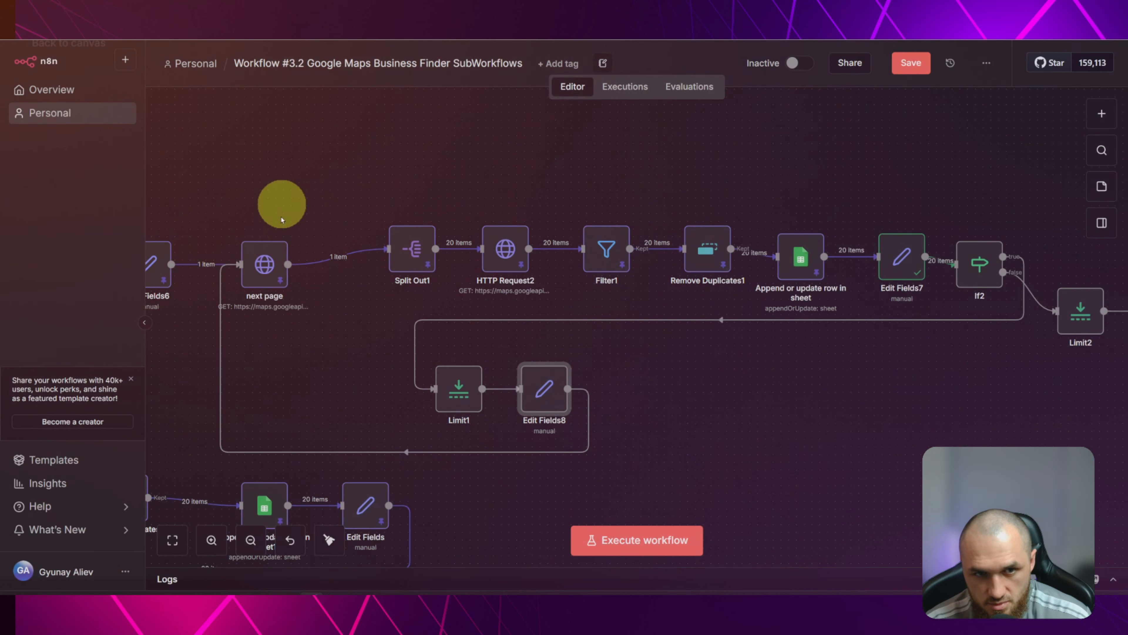
pyautogui.doubleClick(267, 267)
pyautogui.scroll(-3, 603, 387)
pyautogui.press('Escape')
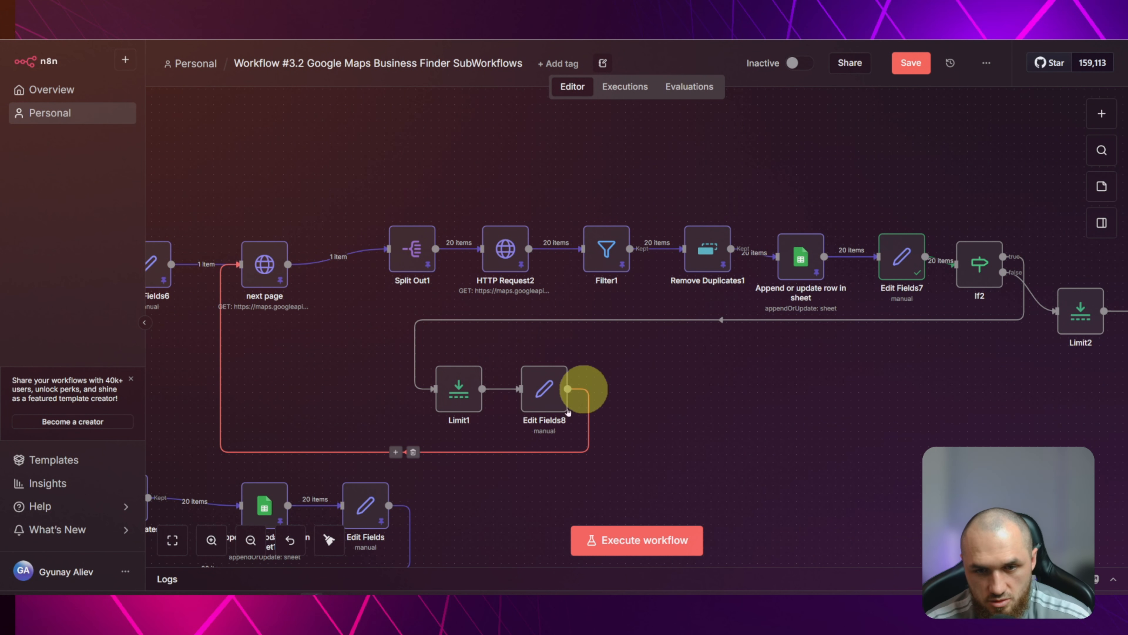
pyautogui.click(543, 378)
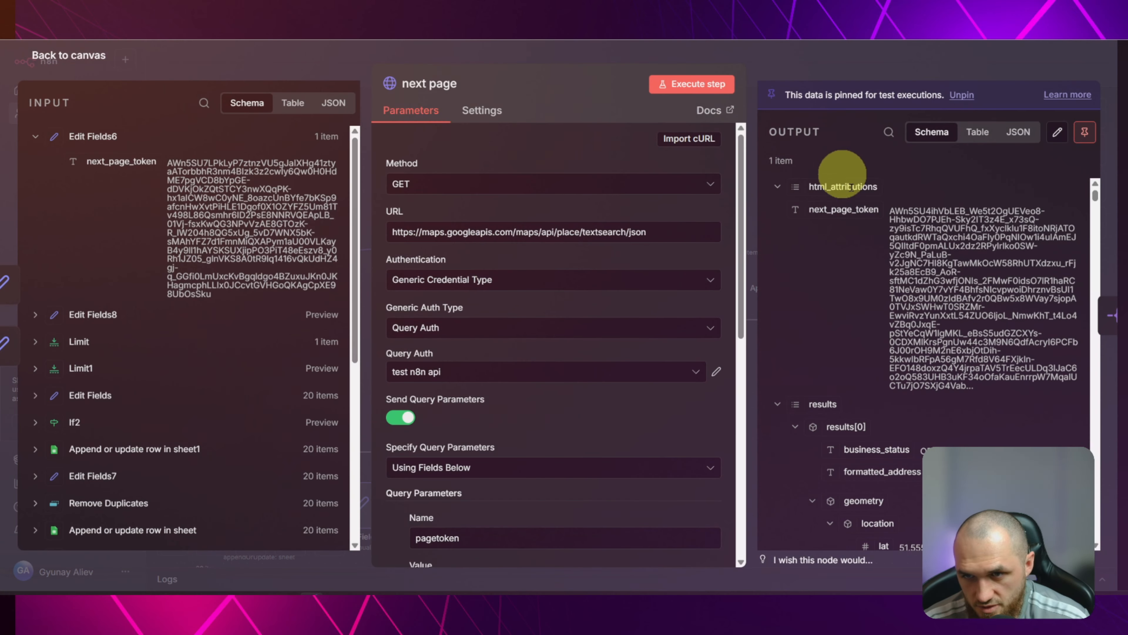
pyautogui.moveTo(889, 211); pyautogui.dragTo(932, 211)
pyautogui.click(823, 59)
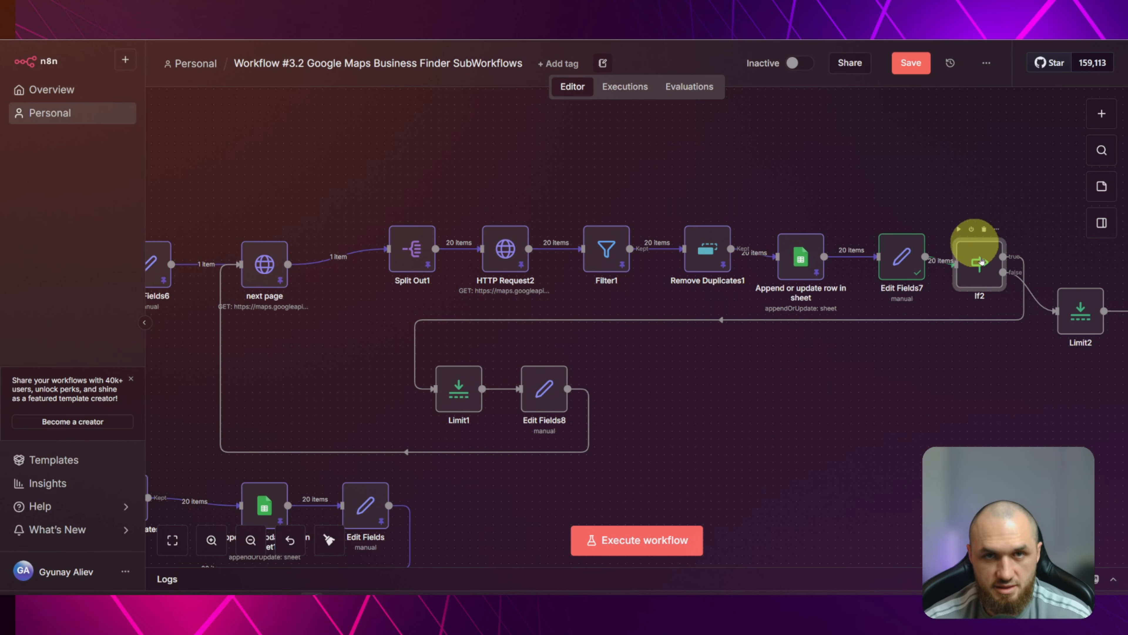
# Follow the false branch of If2, reviewing the Limit2 settings and the "Get row(s) in sheet1" node
pyautogui.moveTo(1036, 405); pyautogui.dragTo(368, 380)
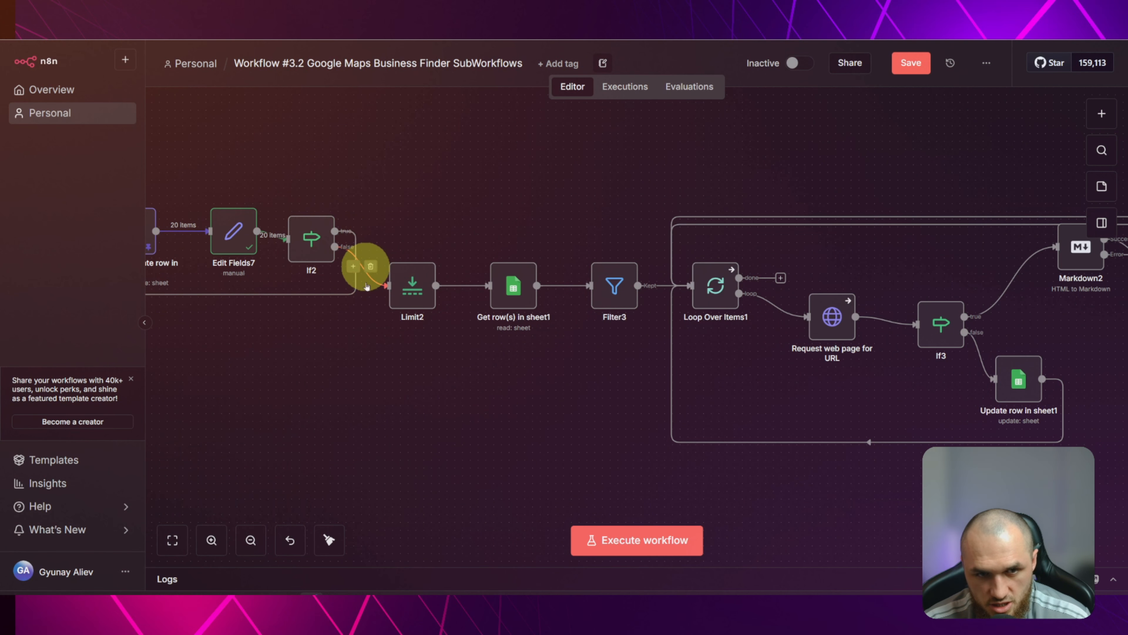
pyautogui.doubleClick(416, 289)
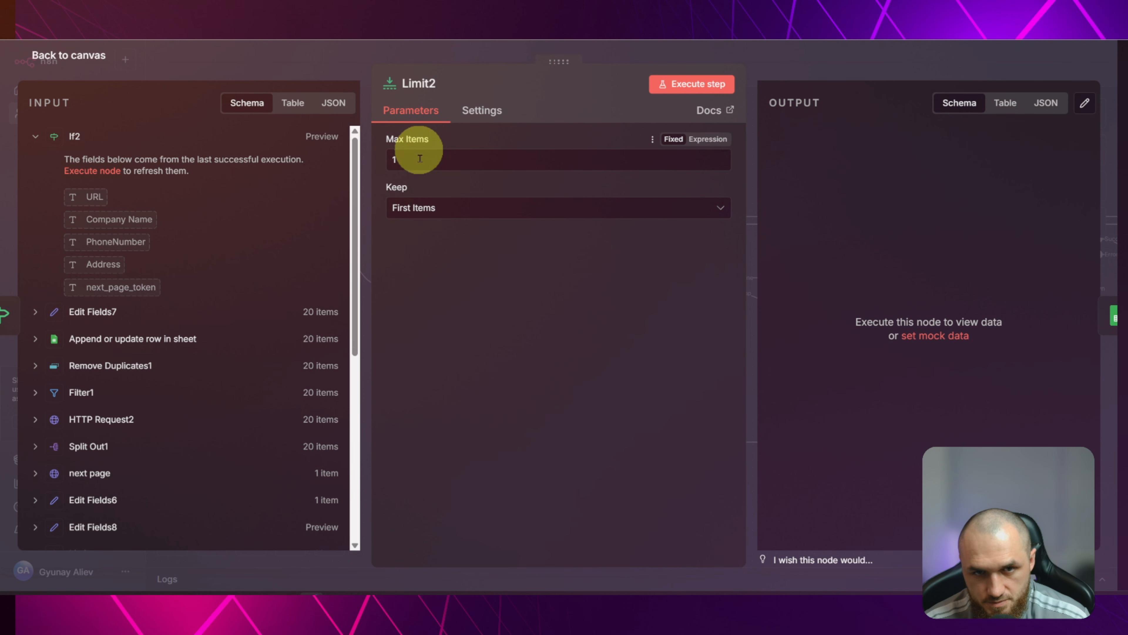
pyautogui.click(327, 51)
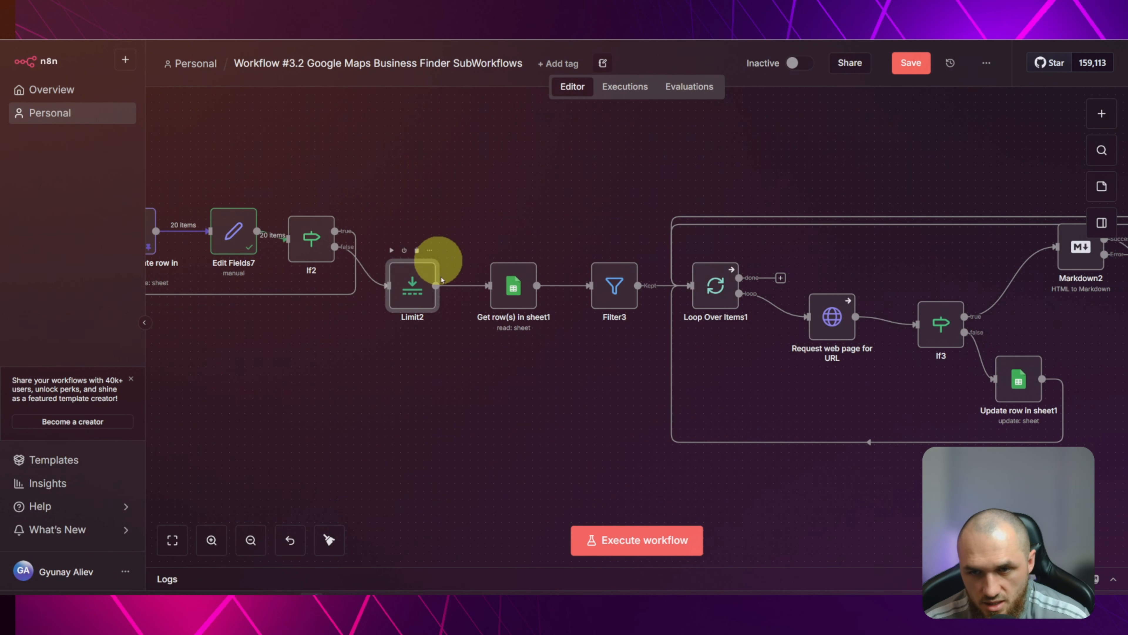
pyautogui.doubleClick(516, 287)
pyautogui.press('Escape')
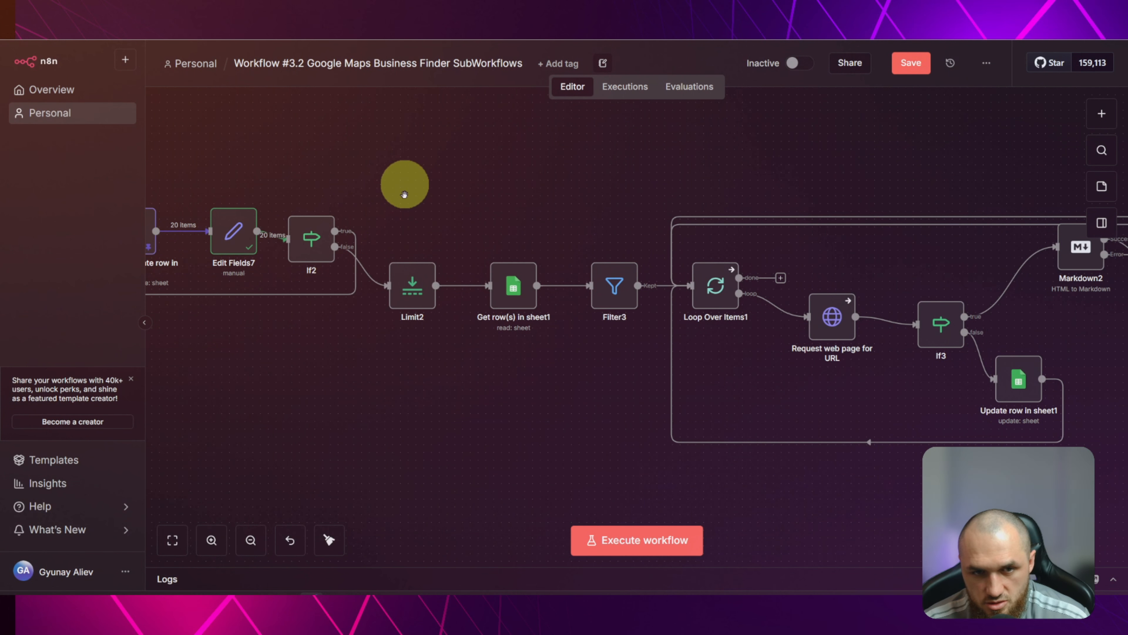
# Unpin the outputs of the pagination branch nodes, from "Append or update row in sheet" back through Edit Fields6
pyautogui.hscroll(-5, 578, 249)
pyautogui.scroll(-3, 602, 281)
pyautogui.moveTo(551, 211); pyautogui.dragTo(836, 200)
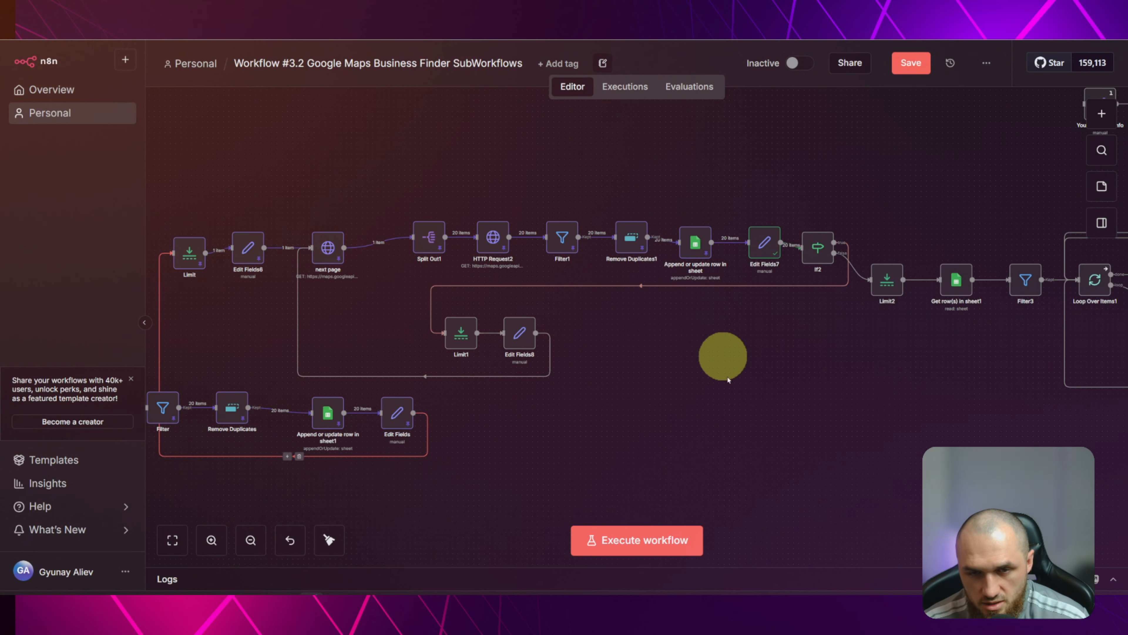
pyautogui.click(693, 243)
pyautogui.press('p')
pyautogui.click(633, 242)
pyautogui.press('p')
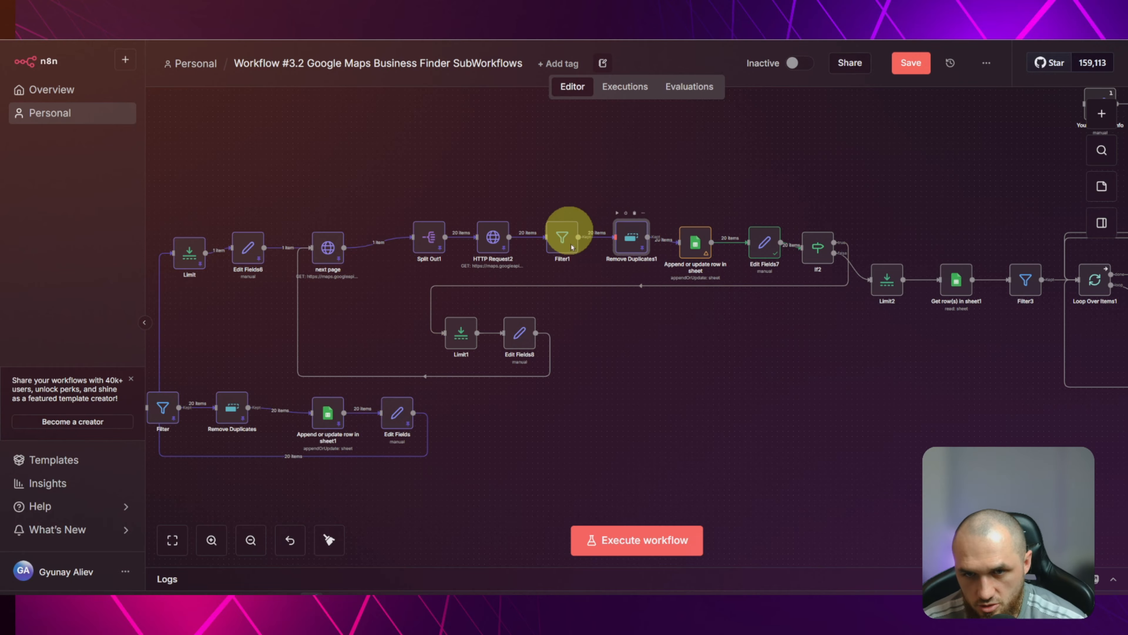
pyautogui.click(570, 244)
pyautogui.press('p')
pyautogui.click(485, 243)
pyautogui.press('p')
pyautogui.click(323, 256)
pyautogui.press('p')
pyautogui.click(246, 254)
pyautogui.press('p')
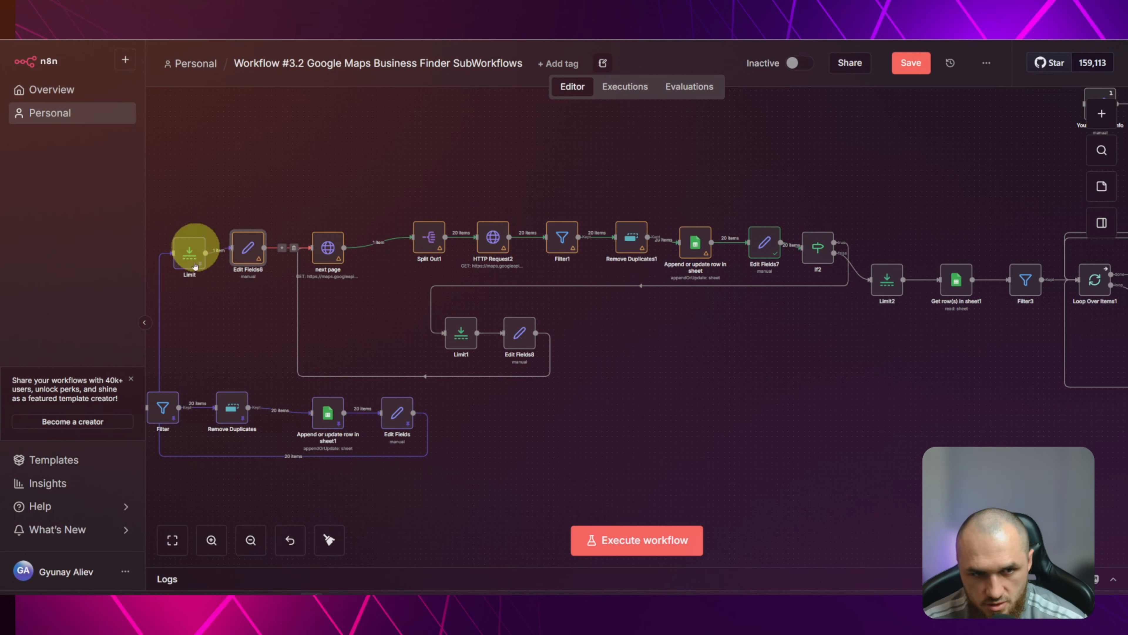
pyautogui.click(194, 261)
pyautogui.press('p')
pyautogui.click(226, 413)
pyautogui.press('p')
pyautogui.hscroll(-10, 535, 459)
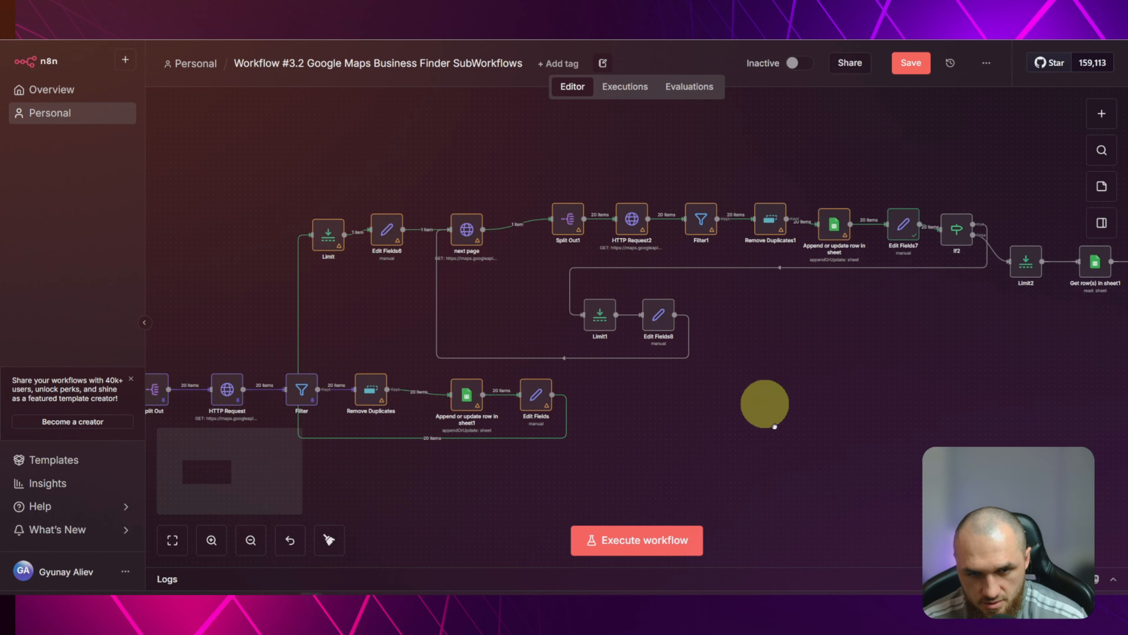
pyautogui.click(664, 393)
pyautogui.press('p')
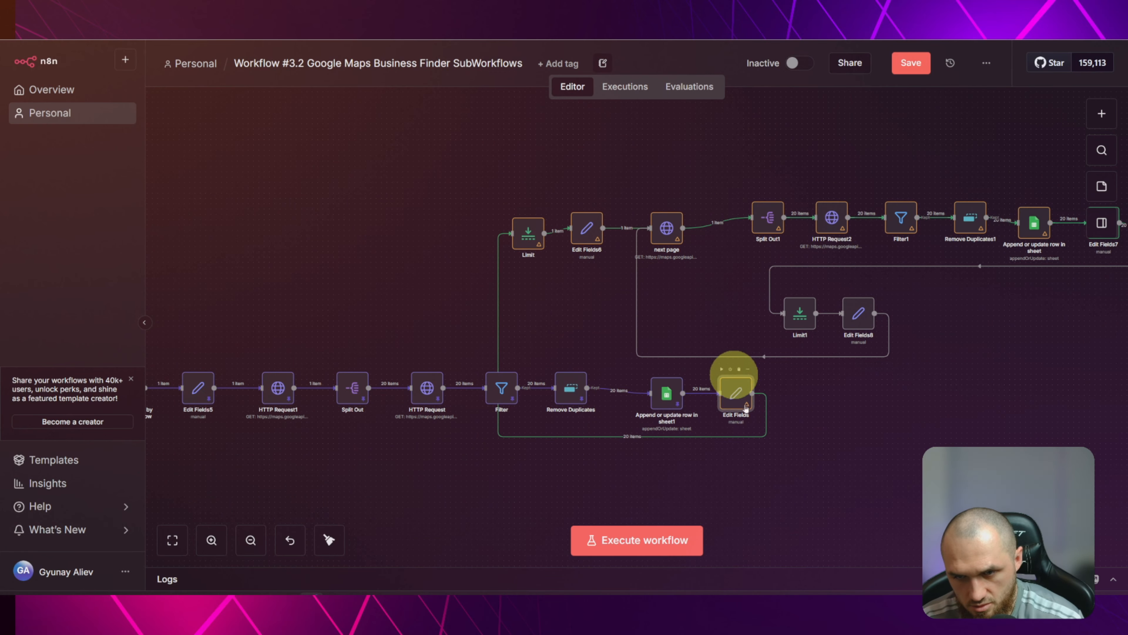
pyautogui.click(736, 393)
pyautogui.press('p')
pyautogui.click(528, 233)
pyautogui.press('p')
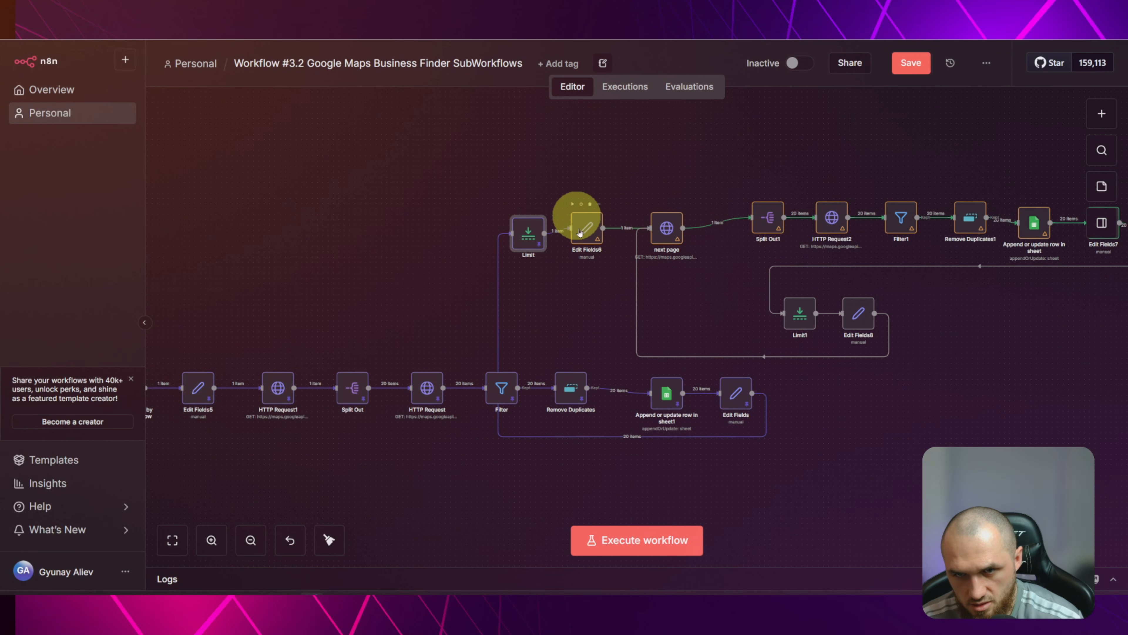
pyautogui.hscroll(4, 910, 398)
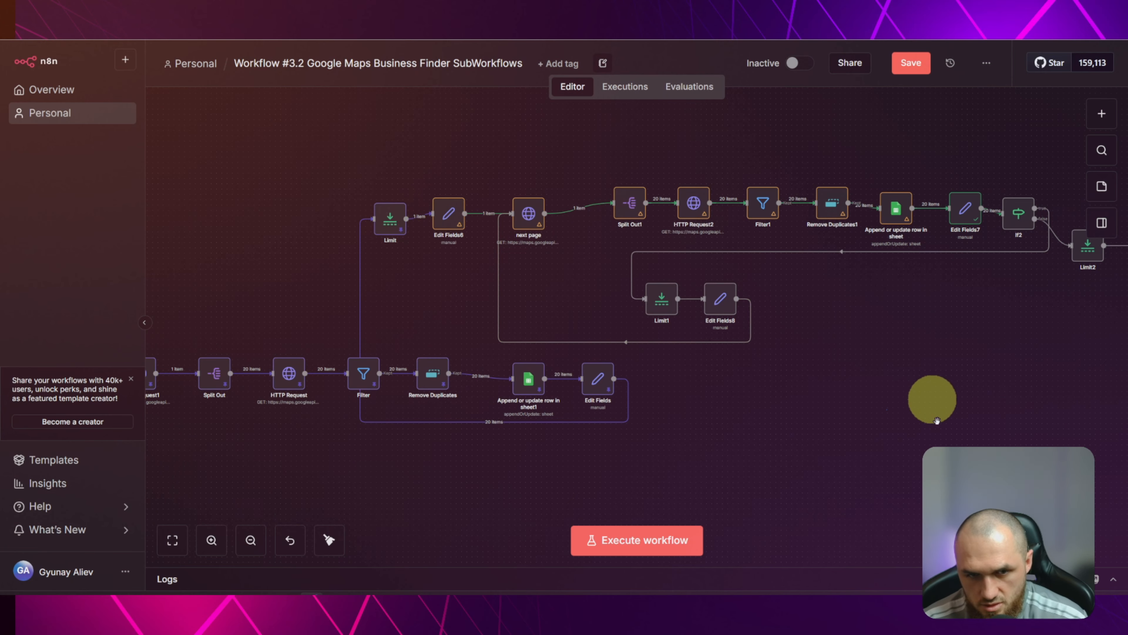
# Try to execute the workflow up to the Limit2 node
pyautogui.moveTo(932, 398); pyautogui.dragTo(763, 430)
pyautogui.hscroll(2, 1046, 378)
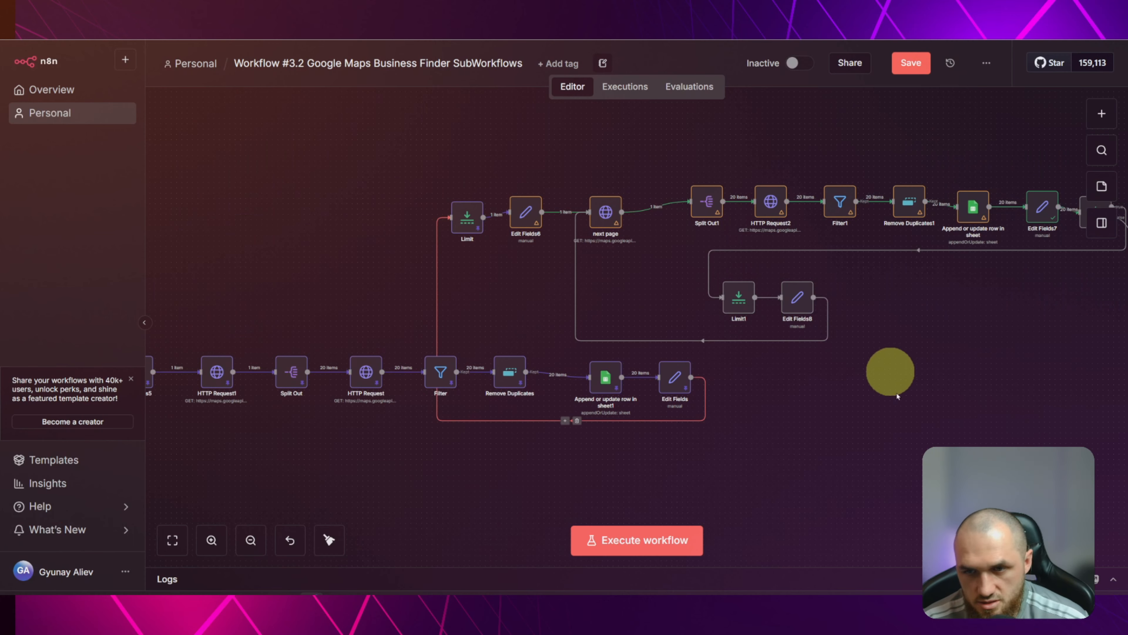
pyautogui.hscroll(4, 889, 373)
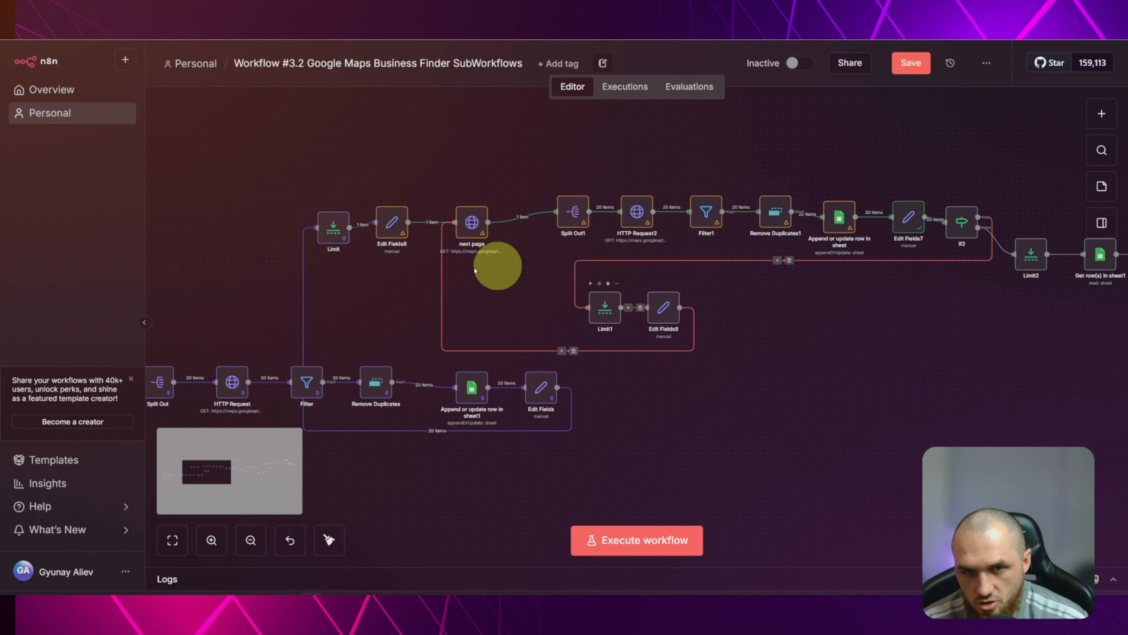
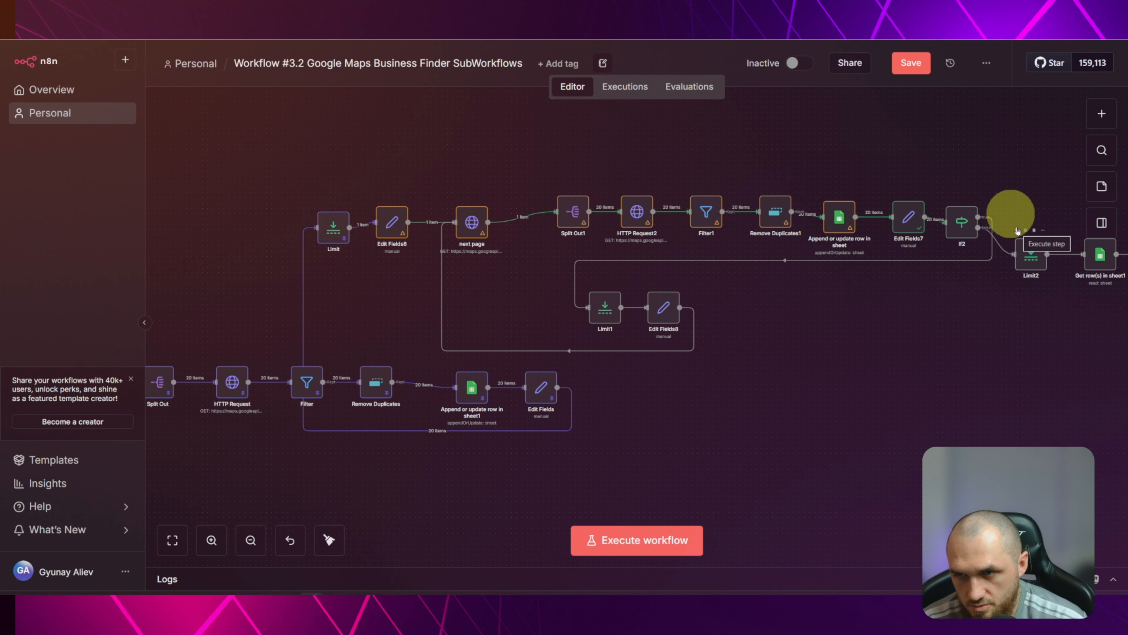
pyautogui.click(1019, 230)
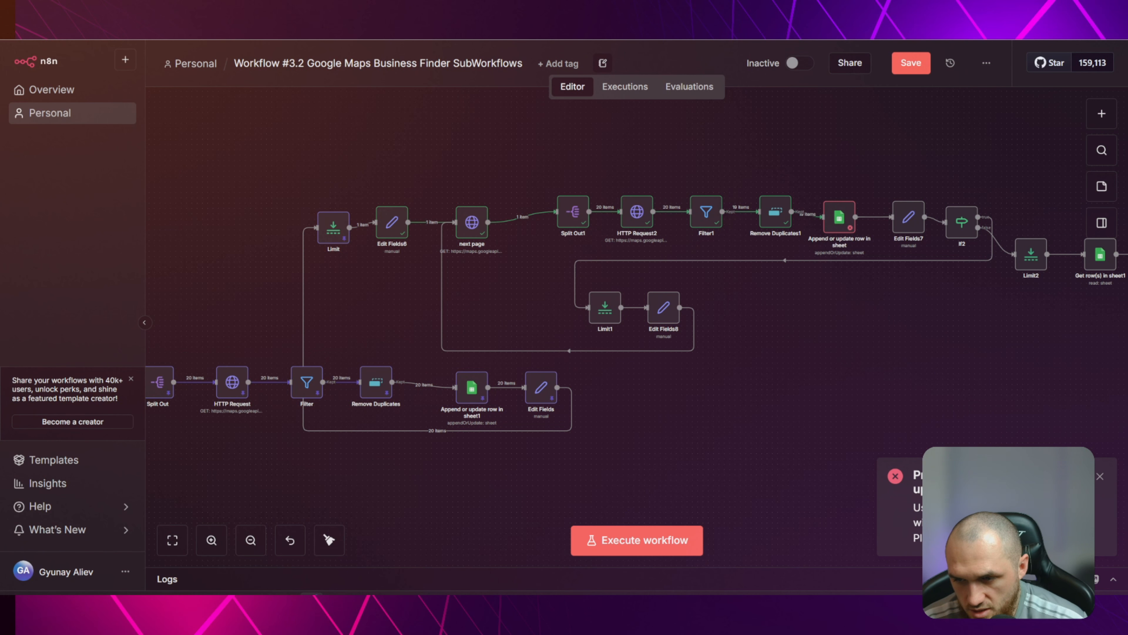
# Unpin the first branch's nodes from Edit Fields5 through Edit Fields and Limit, and rerun the workflow up to Limit2
pyautogui.click(651, 535)
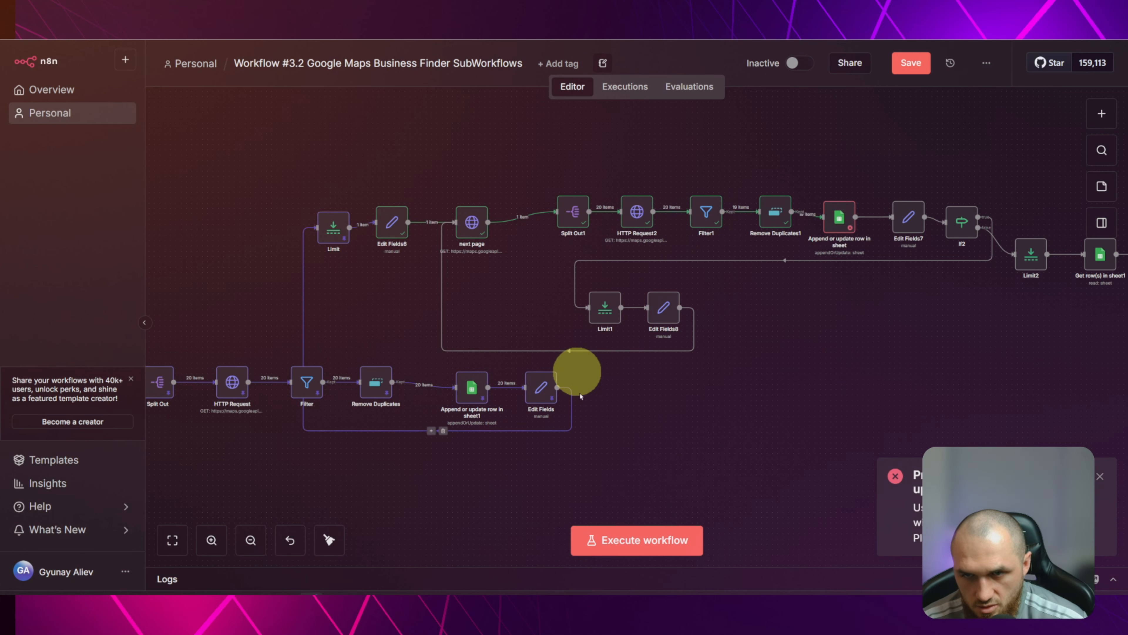
pyautogui.hscroll(-5, 421, 298)
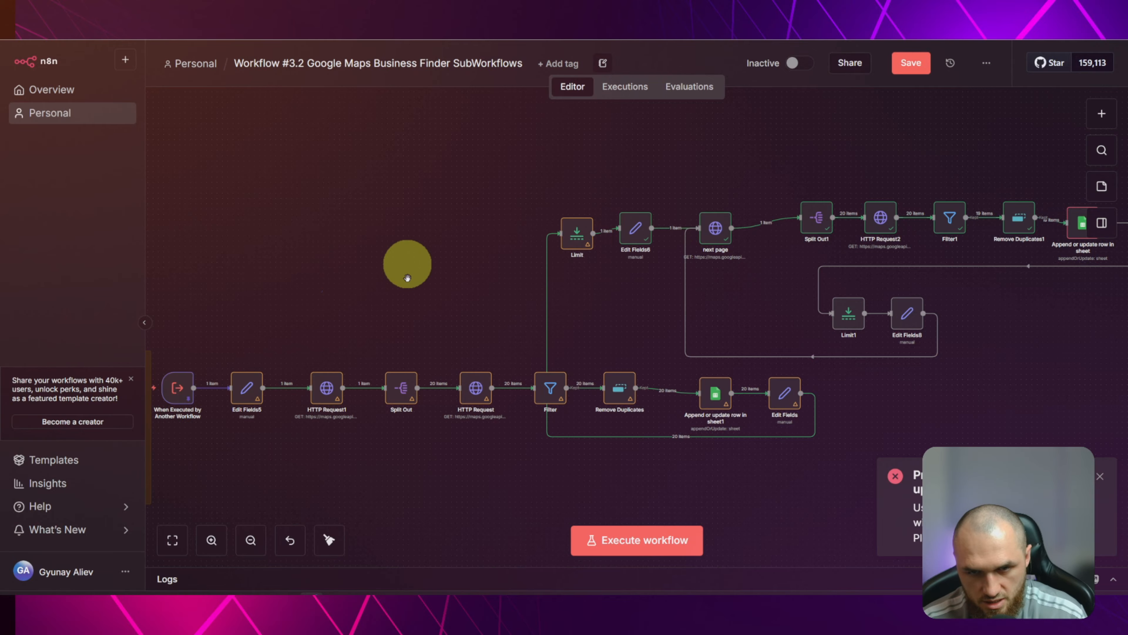
pyautogui.hscroll(5, 403, 262)
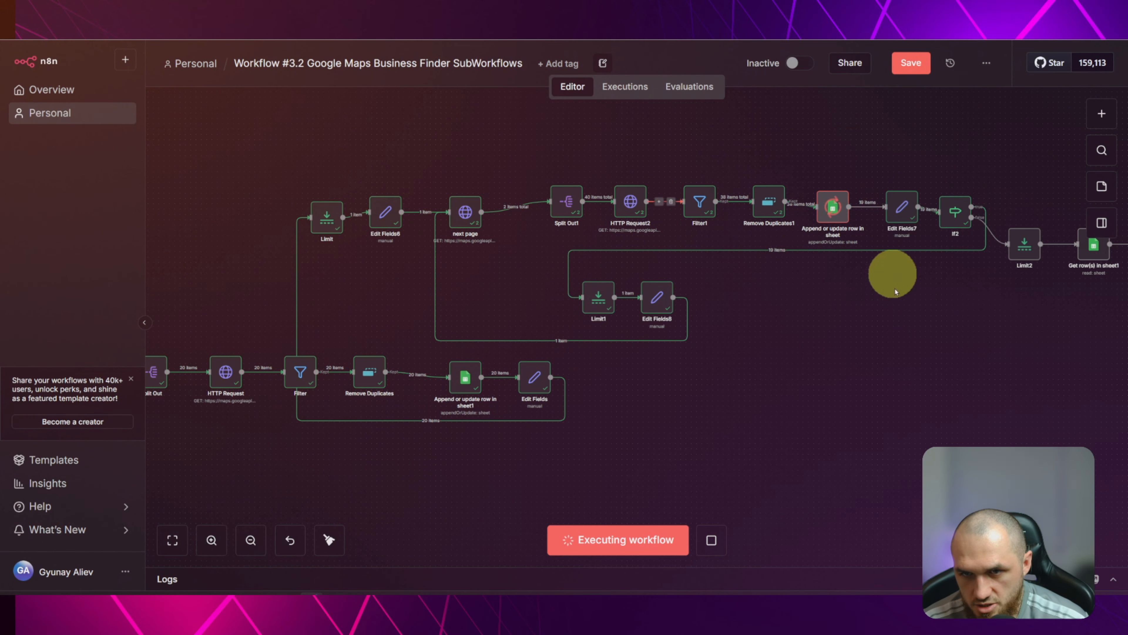
# Inspect the next_page_token value in the False Branch output of If2 after the second loop run
pyautogui.hscroll(7, 894, 272)
pyautogui.doubleClick(622, 229)
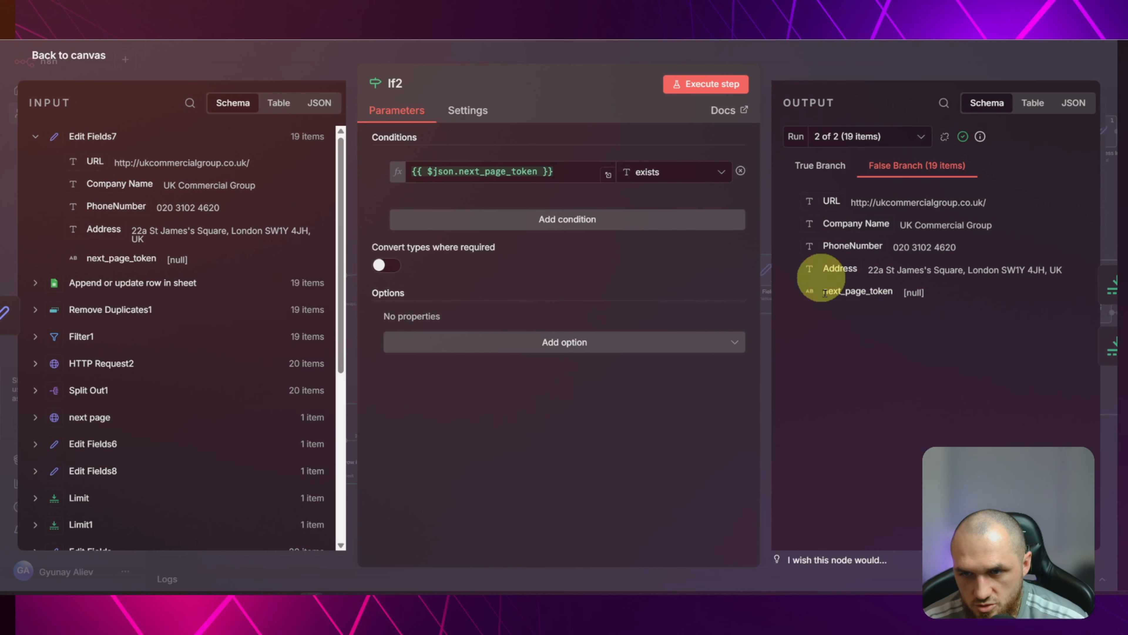
pyautogui.moveTo(825, 293); pyautogui.dragTo(934, 301)
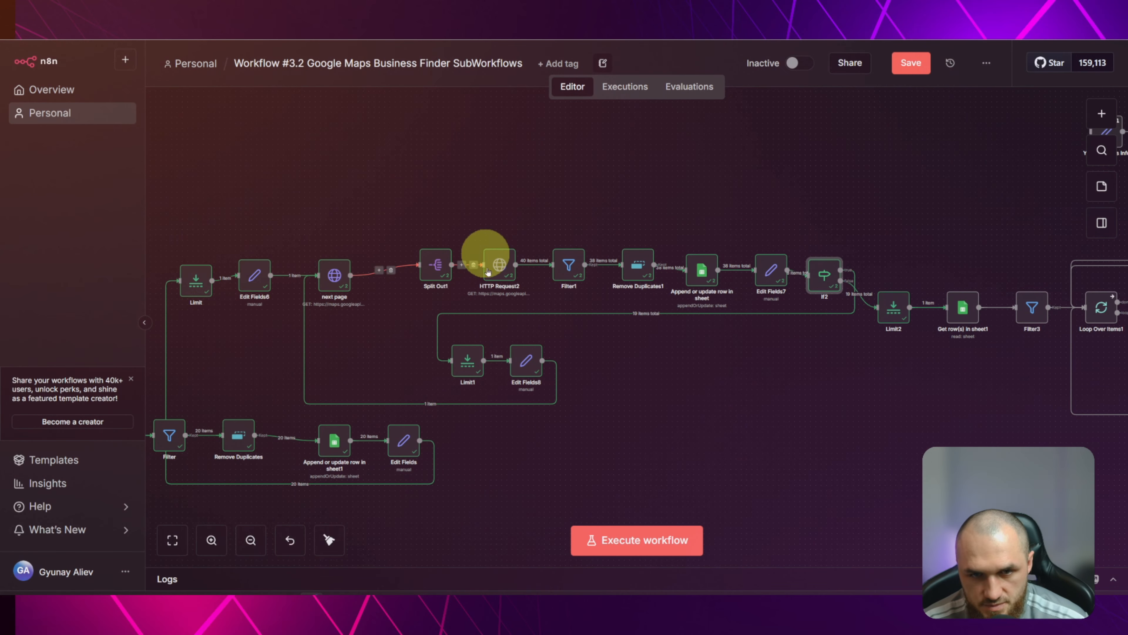
# Compare the next page node's output for run 1 of 2 and run 2 of 2, checking the next_page_token field
pyautogui.doubleClick(338, 277)
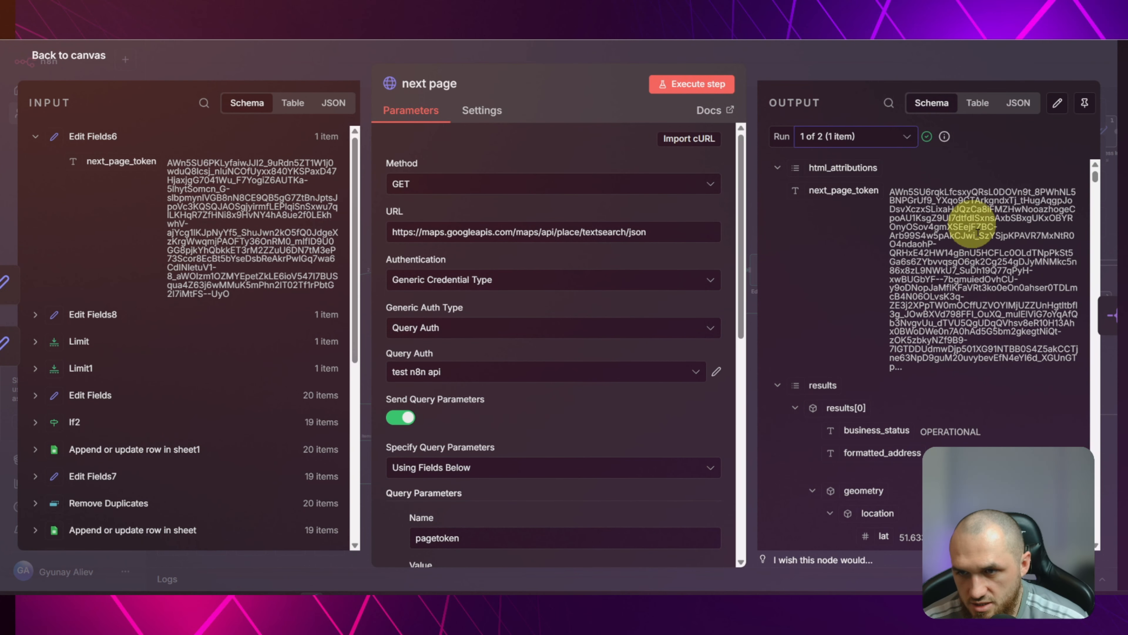
pyautogui.click(844, 136)
pyautogui.click(827, 200)
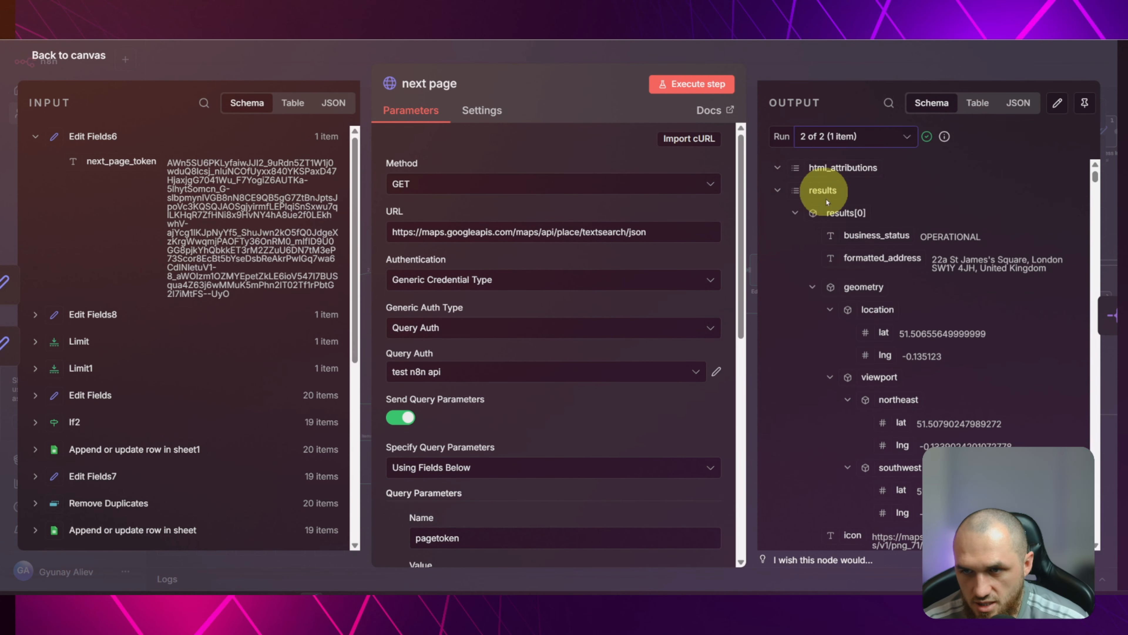
pyautogui.click(775, 54)
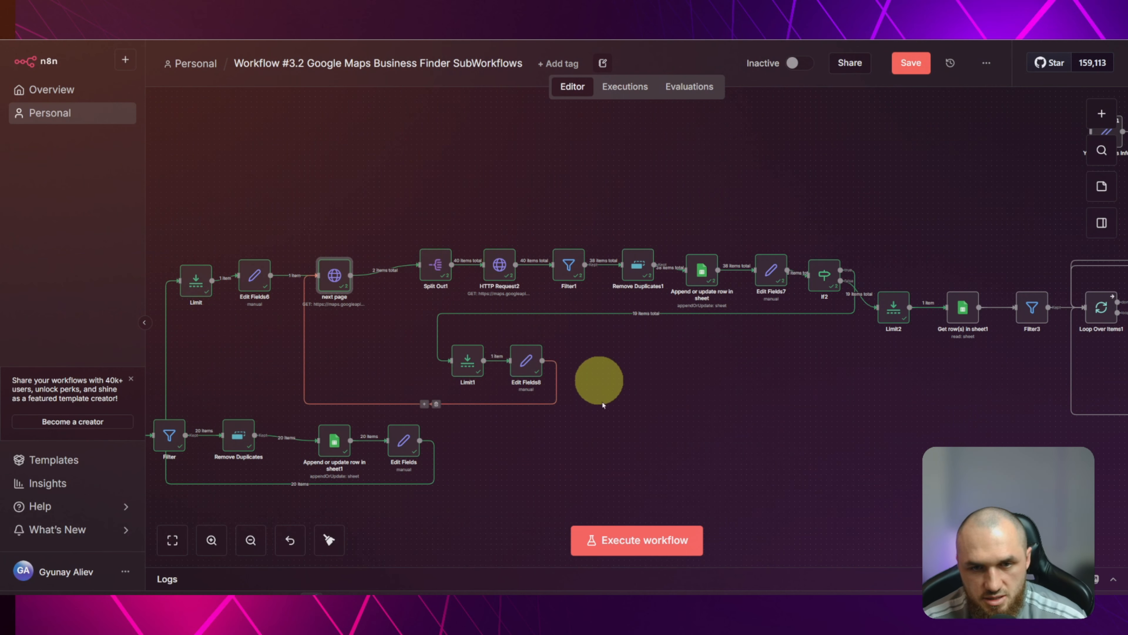
# Switch to the cleaninglondon27112025 spreadsheet in Google Sheets and examine the company rows added to Sheet1
pyautogui.click(249, 2)
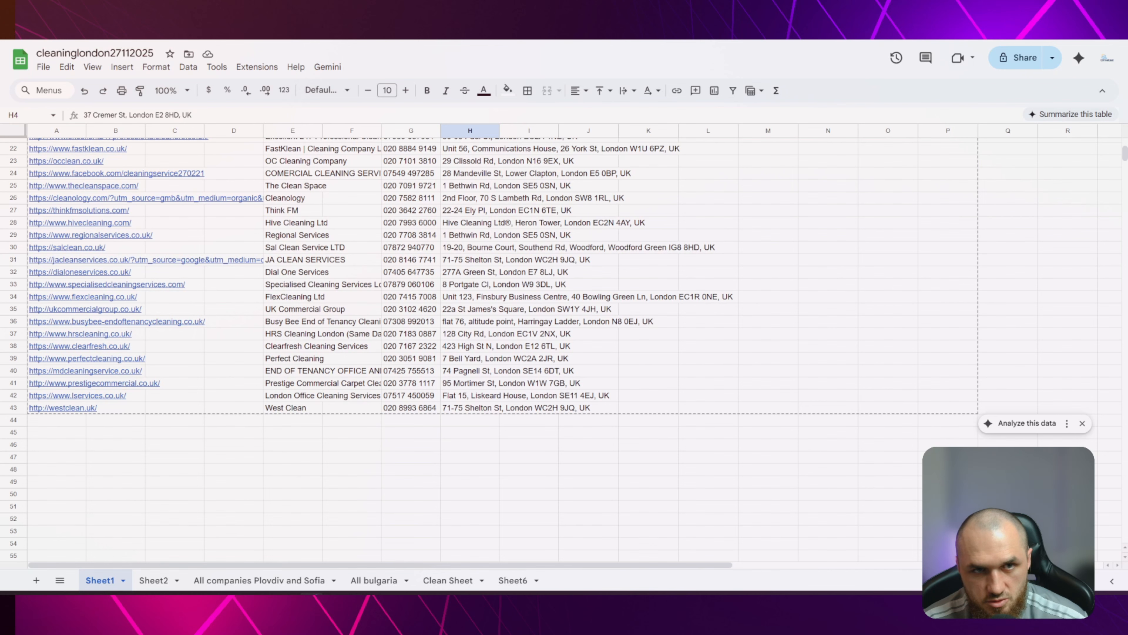
pyautogui.scroll(-5, 190, 371)
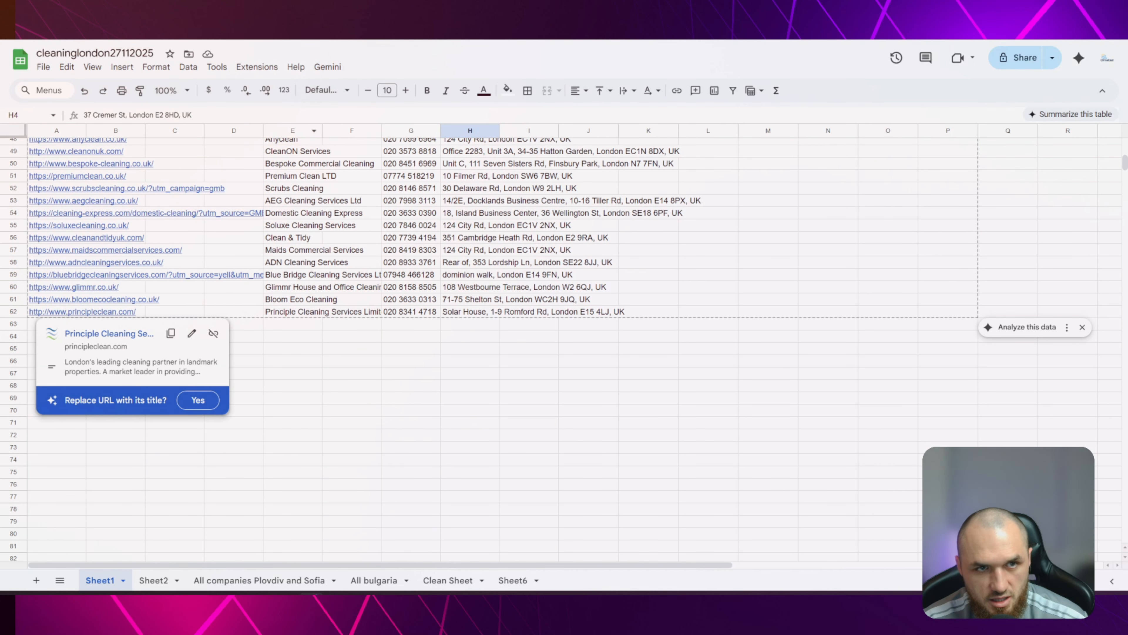
pyautogui.click(347, 3)
# Switch back to n8n and review the If2 node's branch outputs and the Limit2 node that follows
pyautogui.moveTo(893, 439); pyautogui.dragTo(587, 447)
pyautogui.scroll(5, 584, 411)
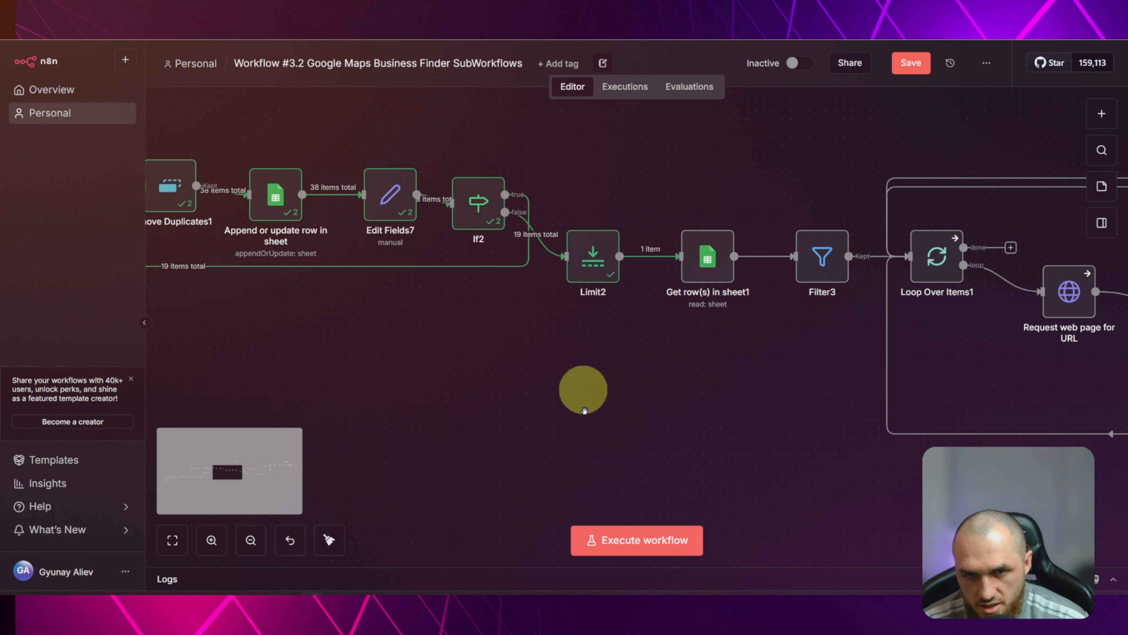
pyautogui.scroll(4, 528, 484)
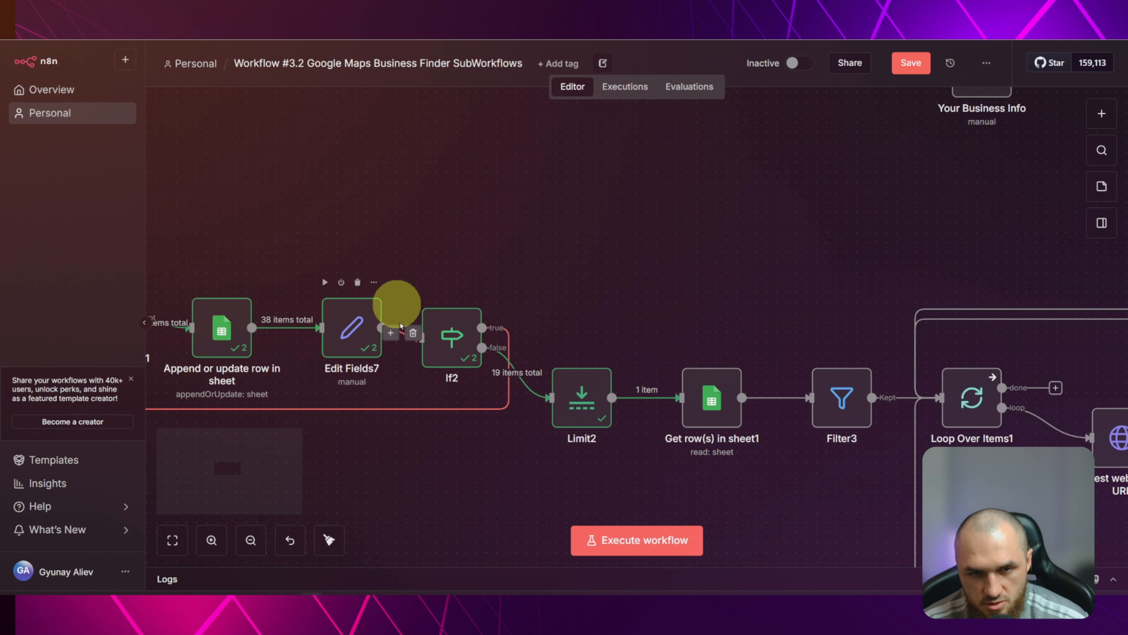
pyautogui.moveTo(539, 400)
pyautogui.doubleClick(453, 329)
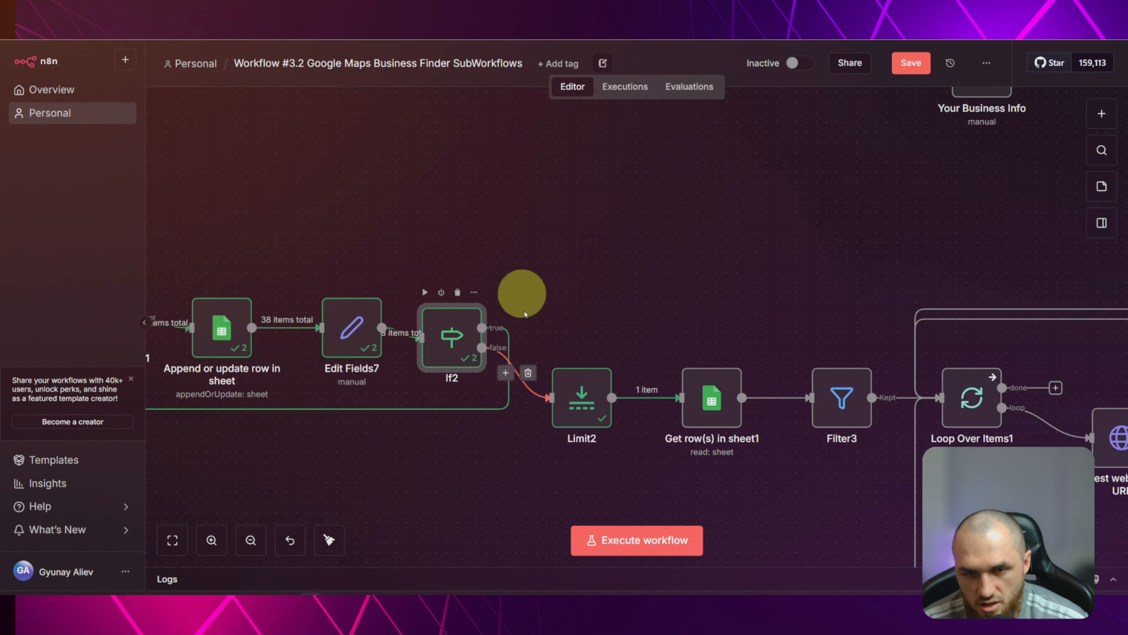
pyautogui.click(895, 166)
pyautogui.click(831, 75)
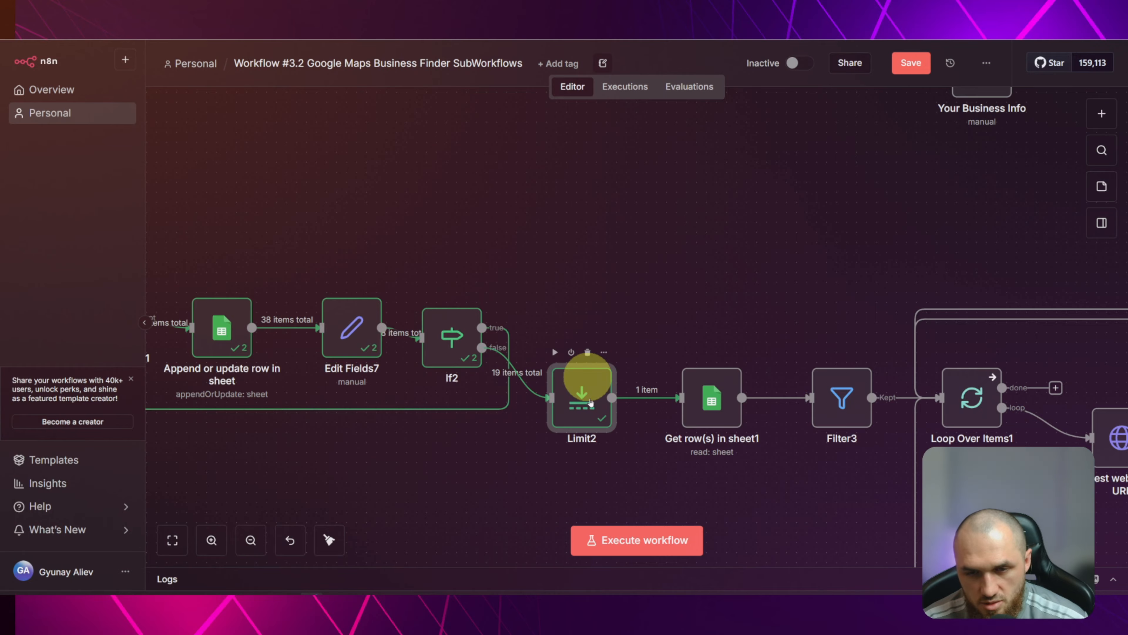
# View the "Get row(s) in sheet1" node and the Sheet1 rows it reads from
pyautogui.moveTo(707, 297); pyautogui.dragTo(576, 240)
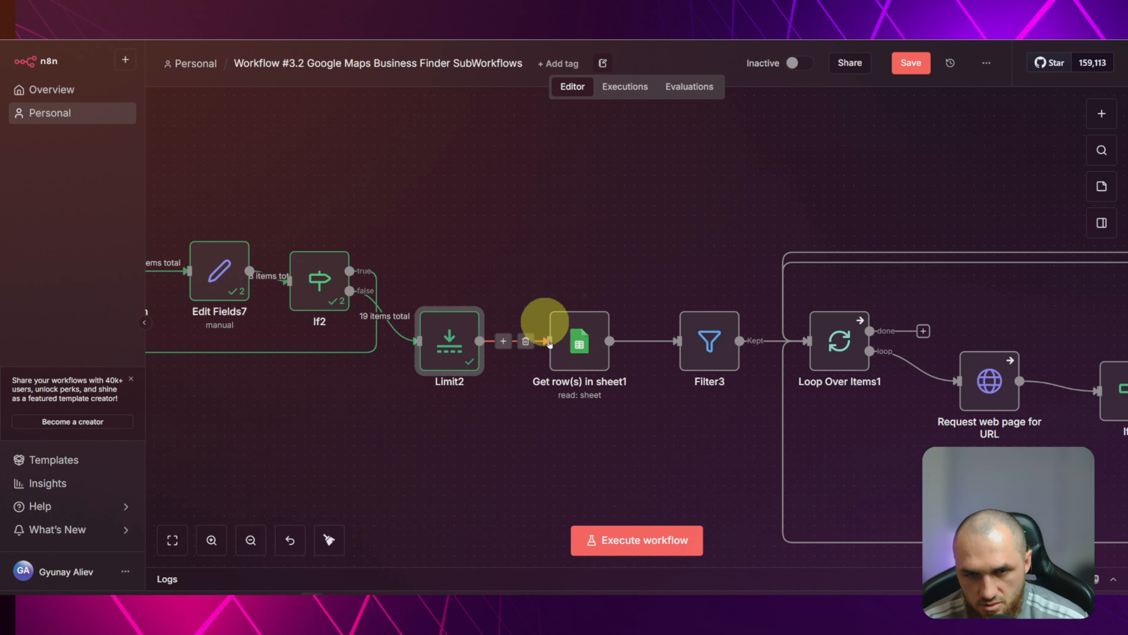
pyautogui.doubleClick(579, 340)
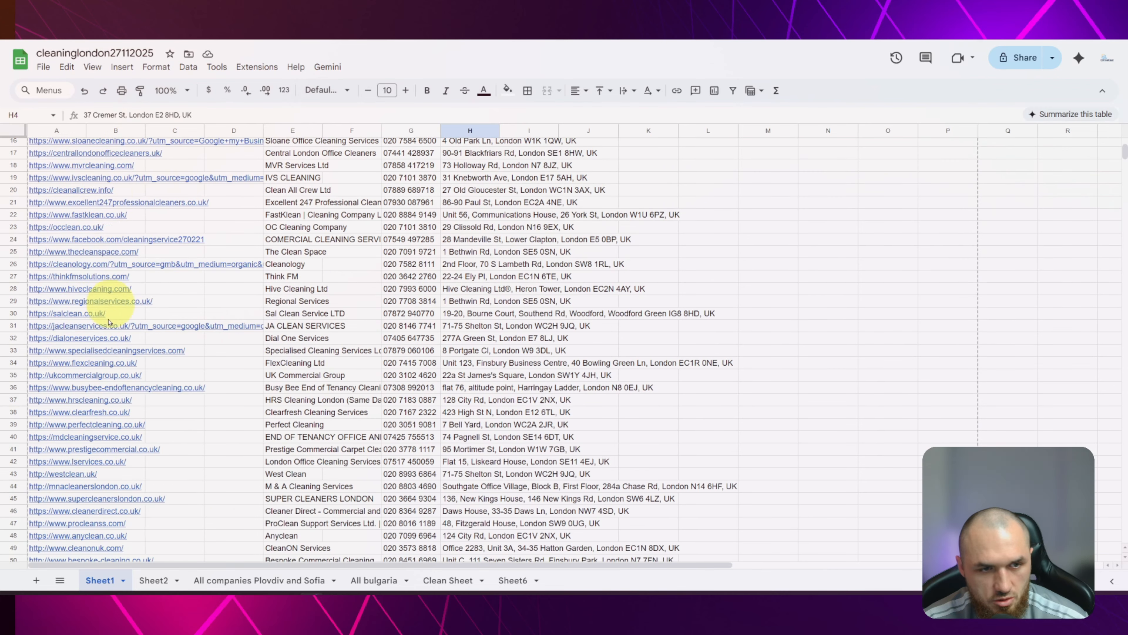
pyautogui.scroll(5, 102, 222)
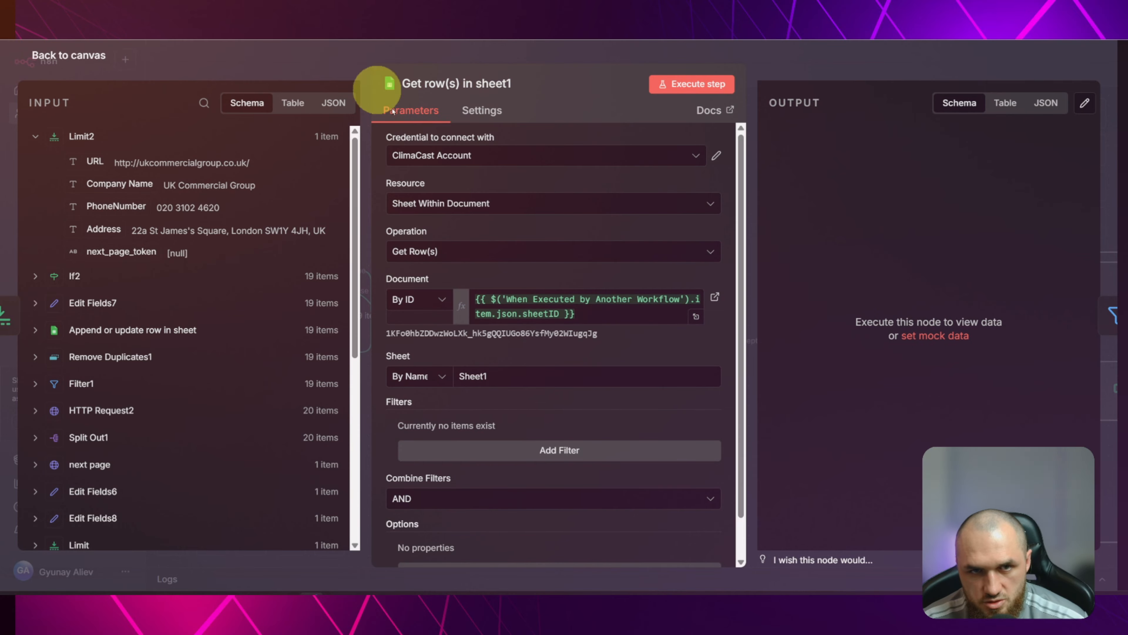
pyautogui.press('Escape')
# Search the node library for "sheet" and view the Google Sheets entry
pyautogui.click(1098, 109)
pyautogui.write('sheet')
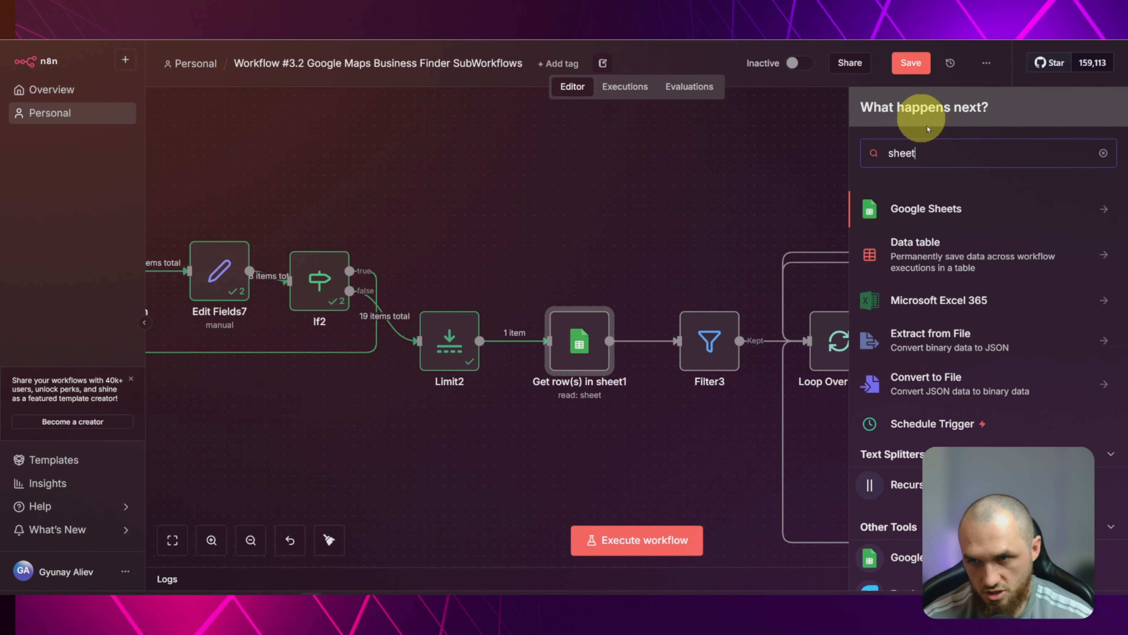
pyautogui.click(947, 207)
pyautogui.click(543, 200)
# Check that the Document ID in "Get row(s) in sheet1" uses the sheetID from "When Executed by Another Workflow"
pyautogui.doubleClick(568, 343)
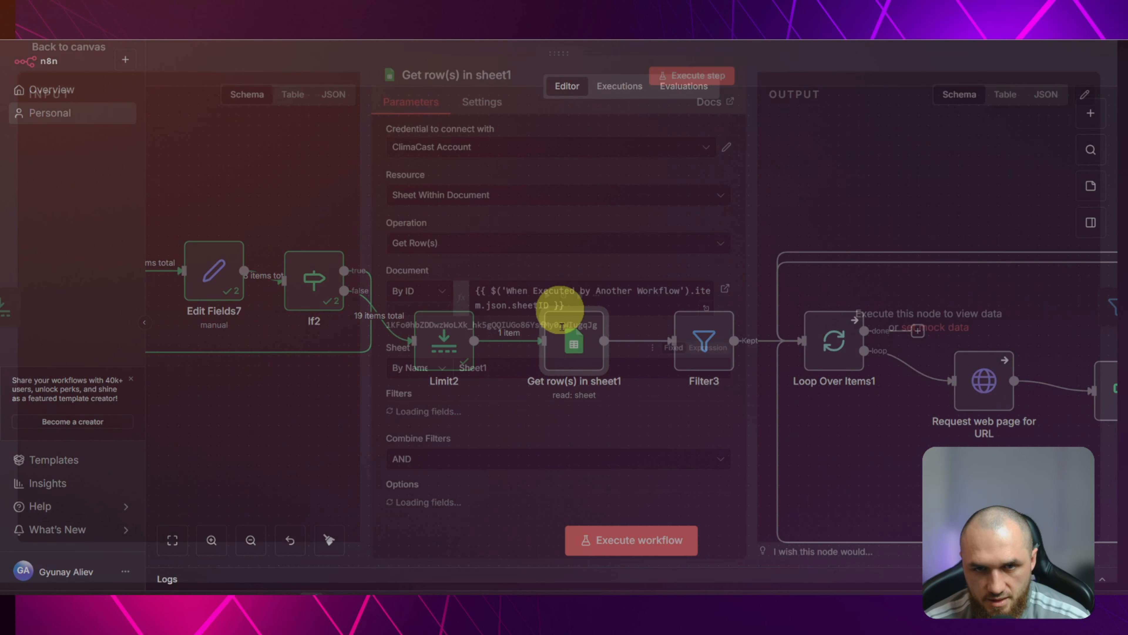
pyautogui.scroll(-1, 511, 187)
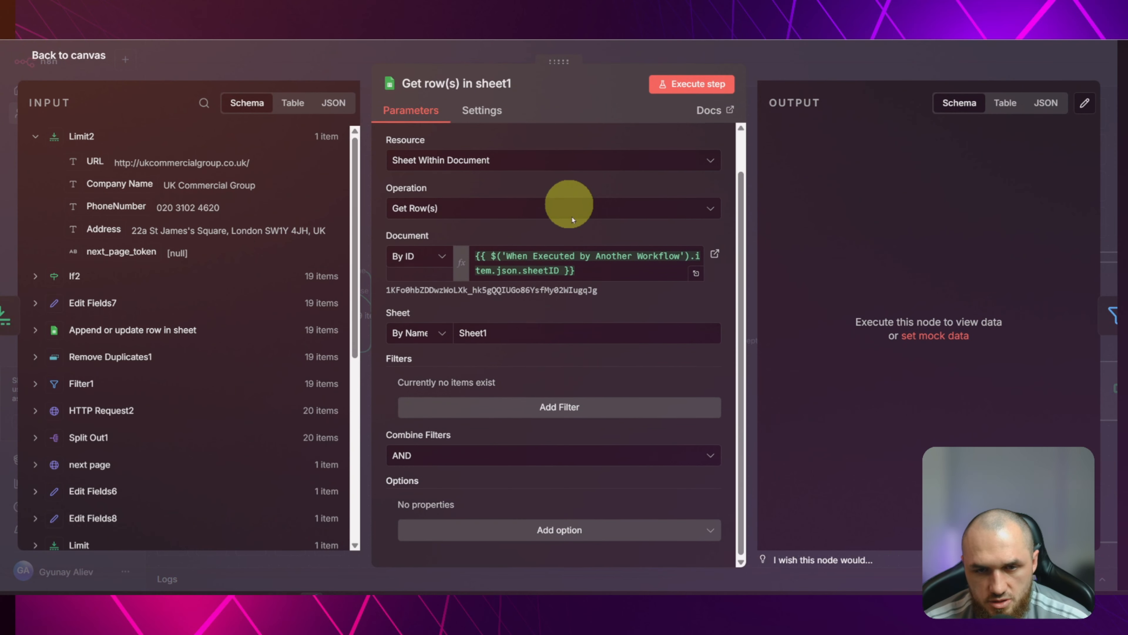
pyautogui.scroll(-4, 200, 311)
pyautogui.scroll(-3, 178, 355)
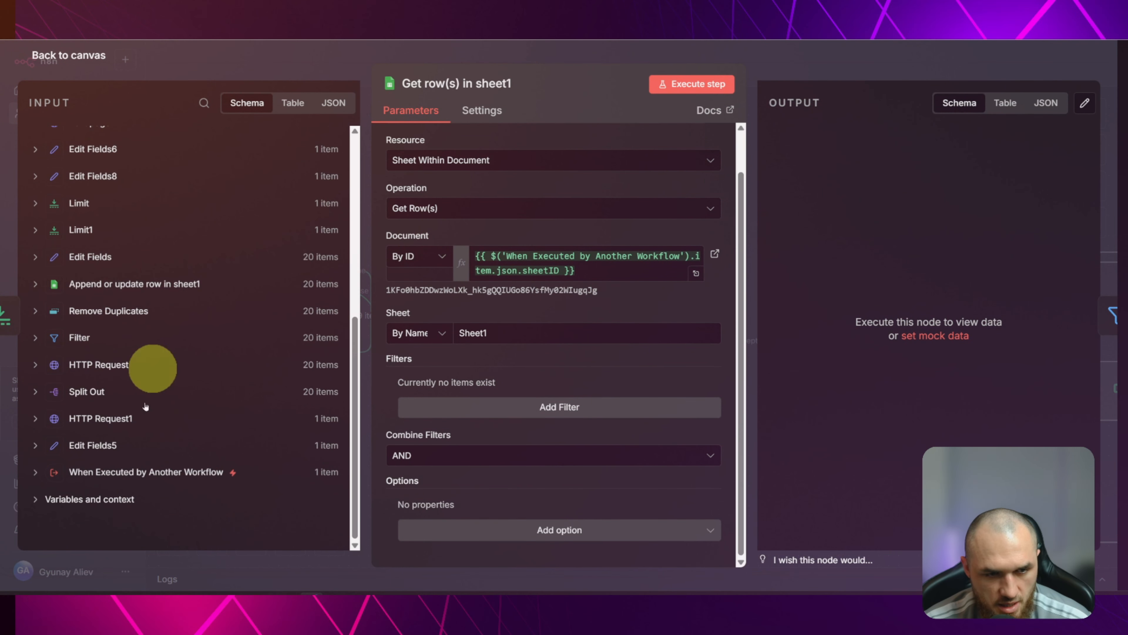
pyautogui.click(35, 471)
pyautogui.moveTo(97, 470)
pyautogui.mouseDown()
pyautogui.moveTo(497, 254)
pyautogui.moveTo(99, 467)
pyautogui.mouseUp()
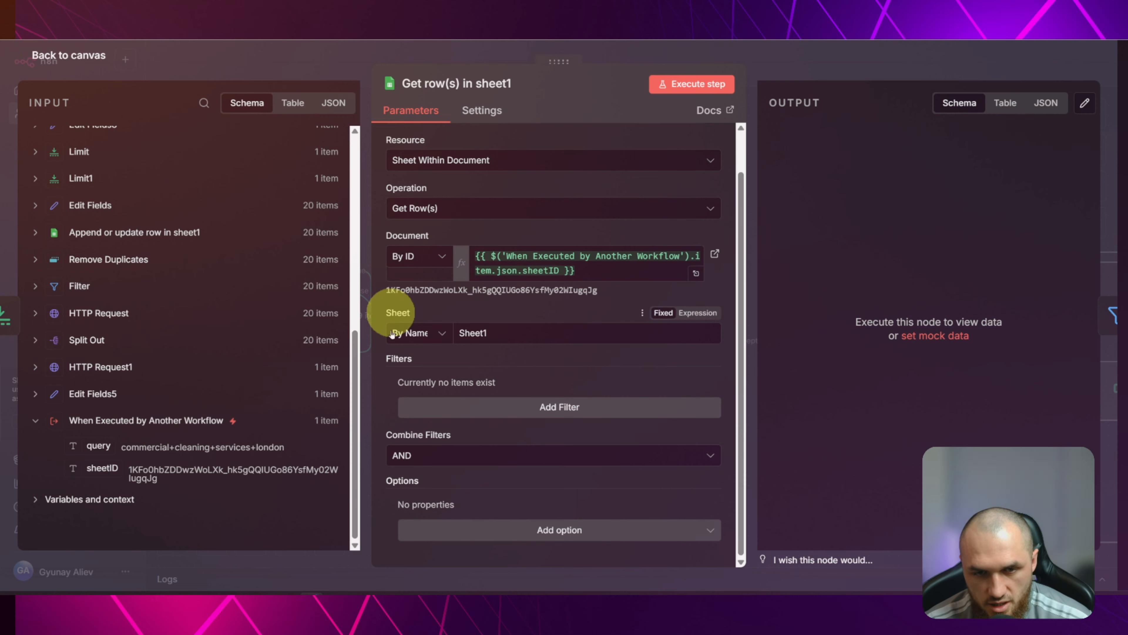
# Review the sheet selection modes in "Get row(s) in sheet1", keeping By Name with Sheet1
pyautogui.click(437, 333)
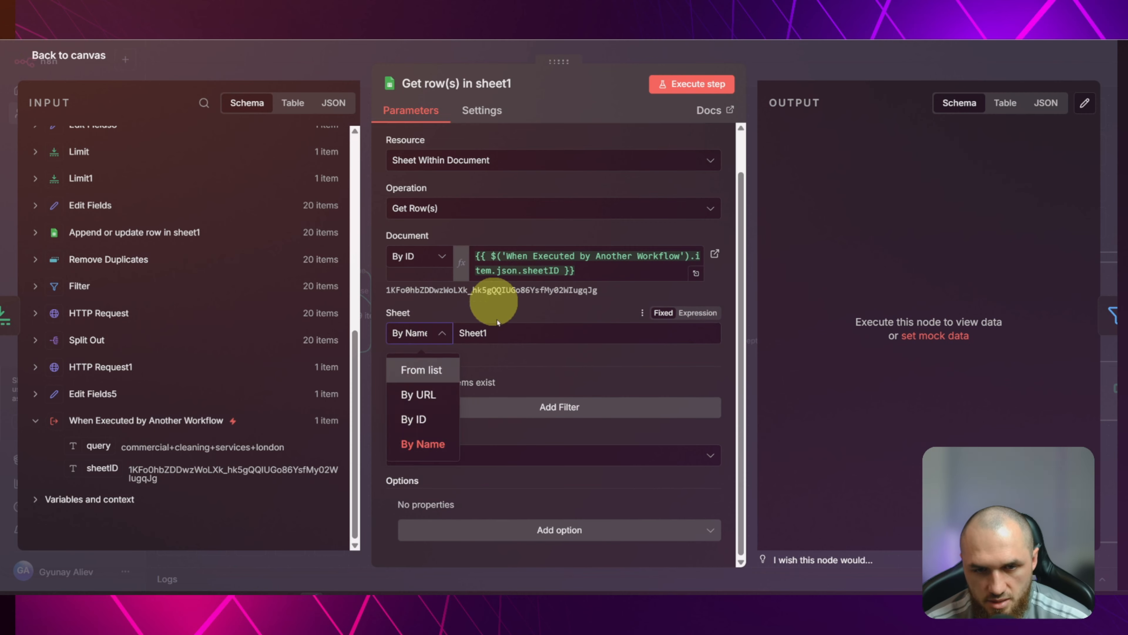
pyautogui.click(515, 323)
pyautogui.click(351, 66)
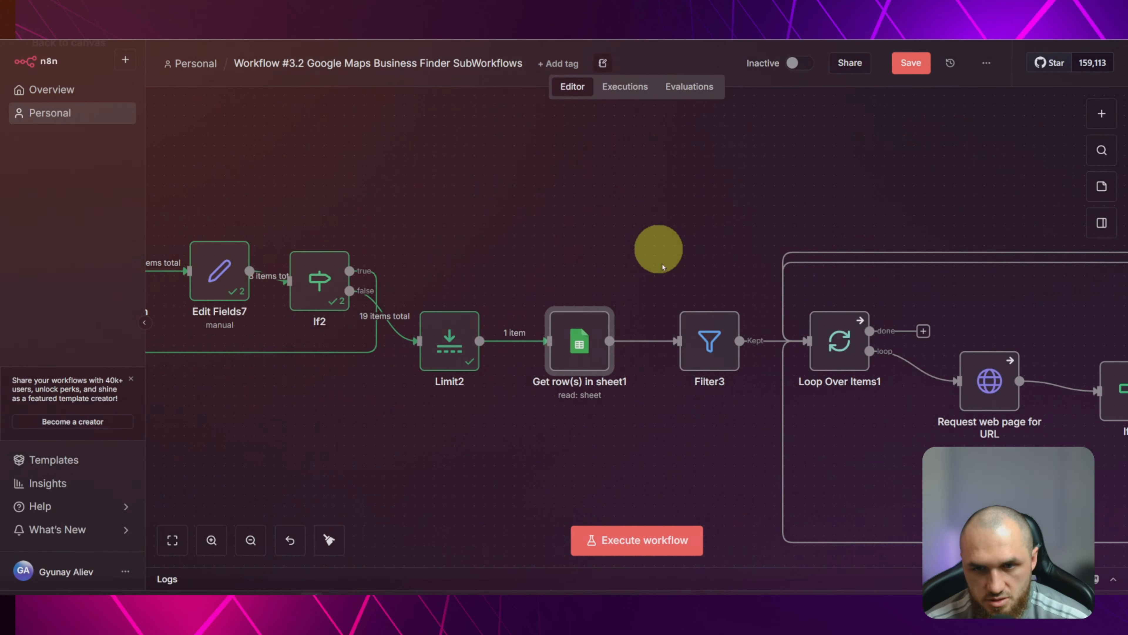
# Execute the "Get row(s) in sheet1" node, review its output fields, and execute Filter3
pyautogui.hscroll(3, 612, 225)
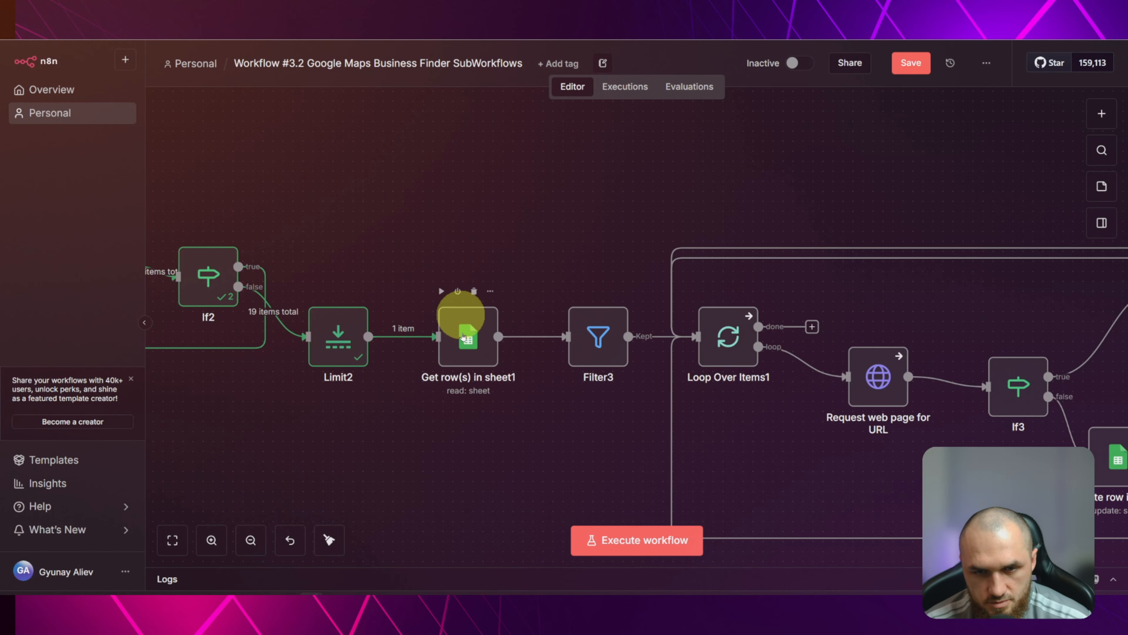
pyautogui.doubleClick(463, 333)
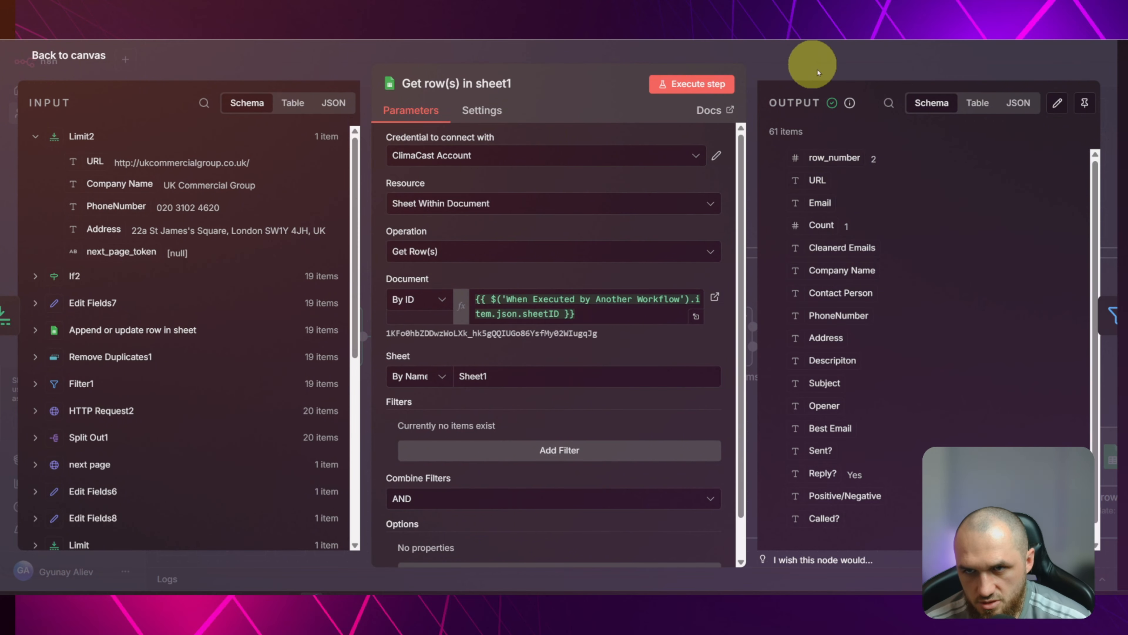
pyautogui.click(805, 64)
pyautogui.click(592, 279)
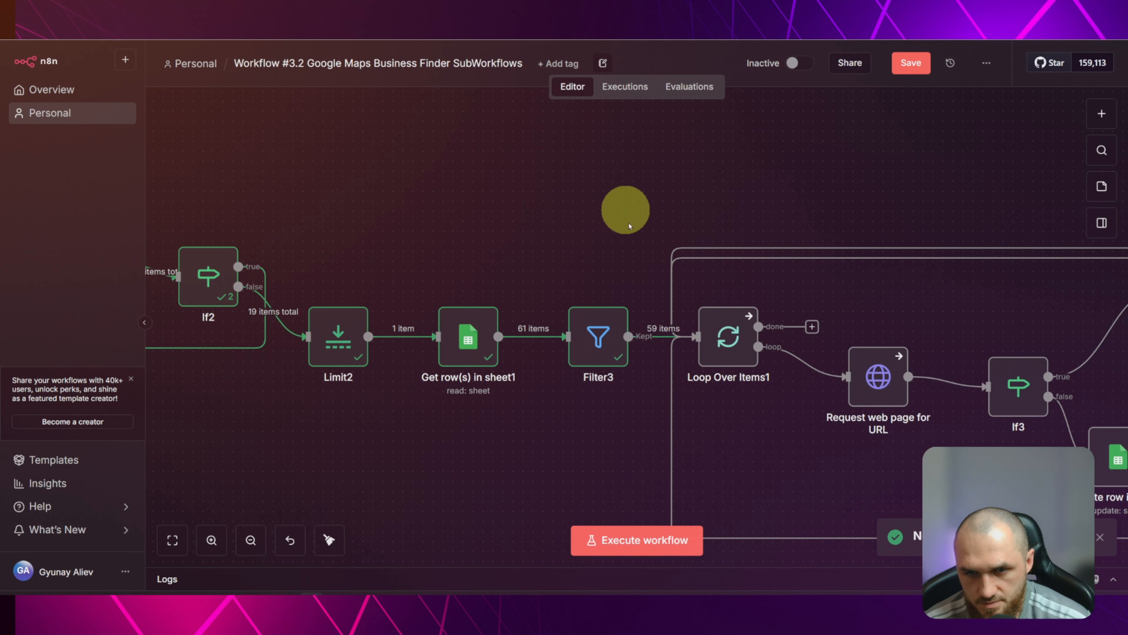
# Search the node library for "filter"
pyautogui.hscroll(3, 577, 222)
pyautogui.click(423, 347)
pyautogui.write('filter')
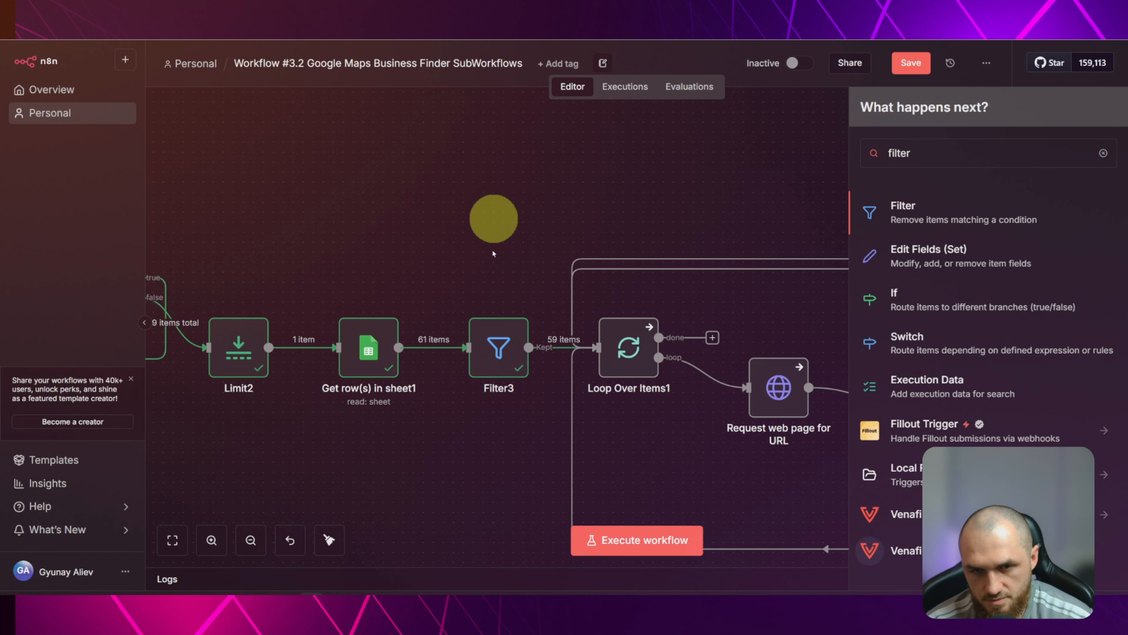
# Check that the Filter3 condition uses the sheet row's URL with the operator "is not empty"
pyautogui.doubleClick(498, 342)
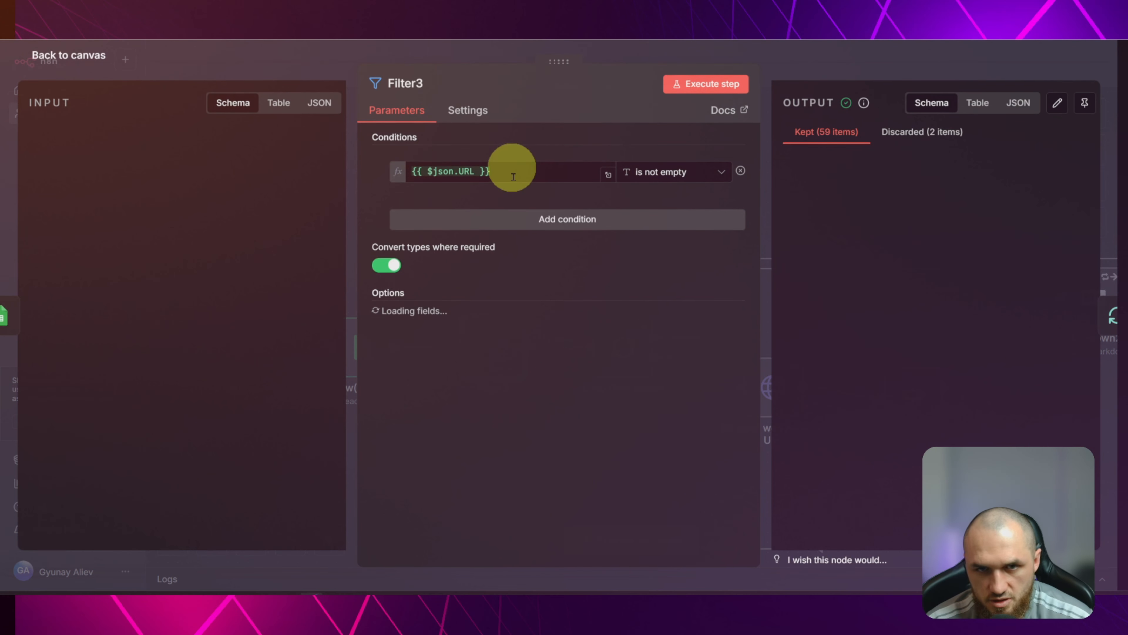
pyautogui.moveTo(92, 187); pyautogui.dragTo(500, 170)
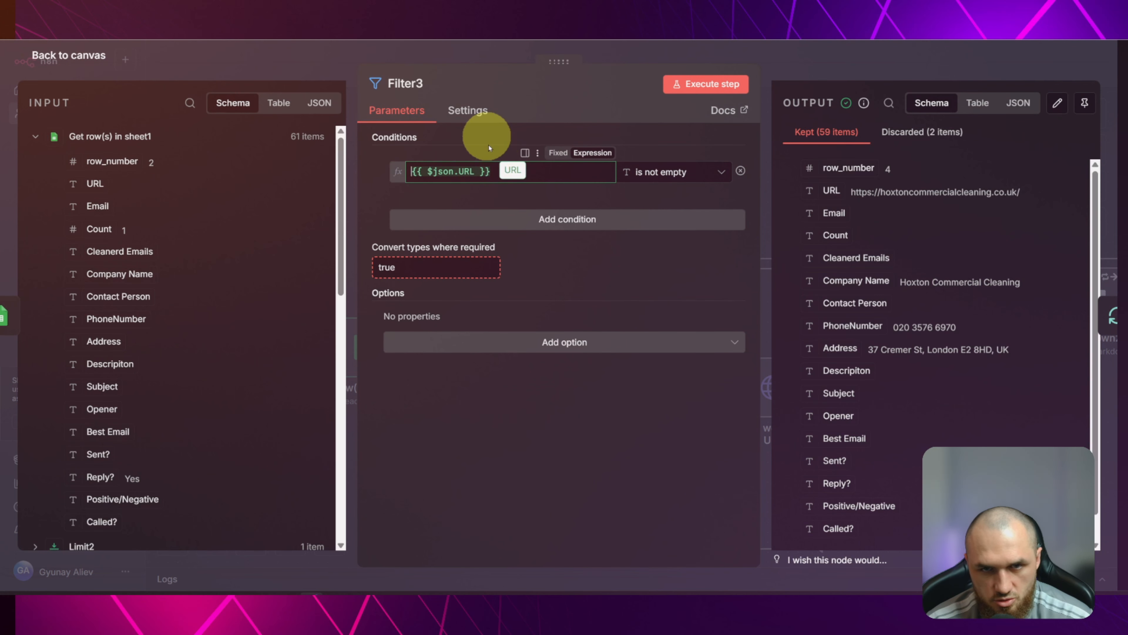
pyautogui.click(676, 171)
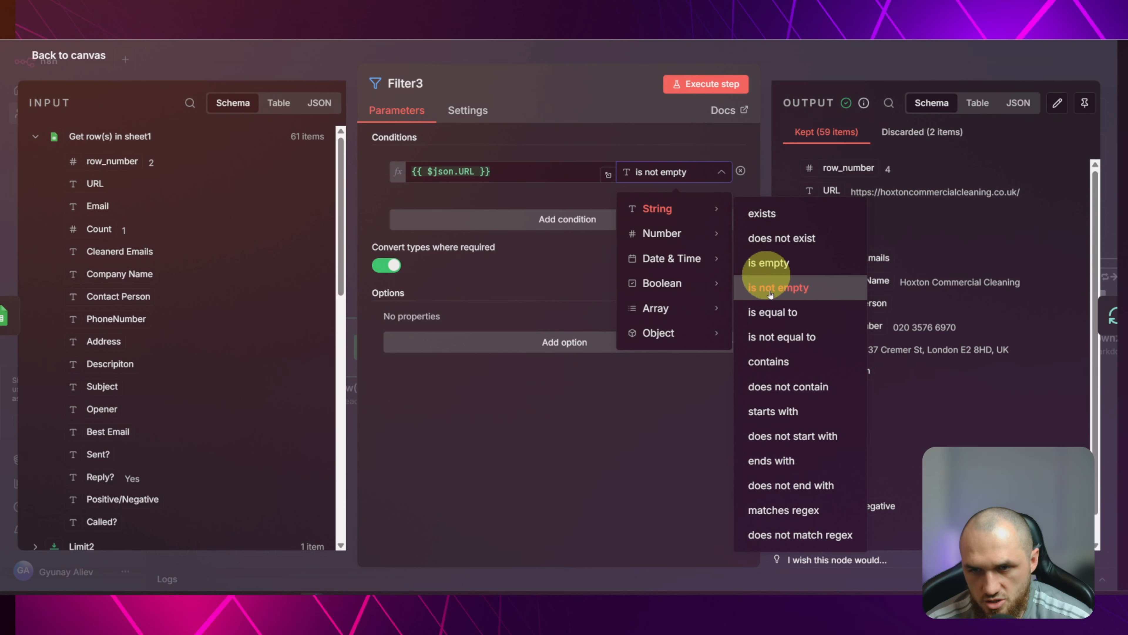
pyautogui.click(530, 204)
pyautogui.click(321, 76)
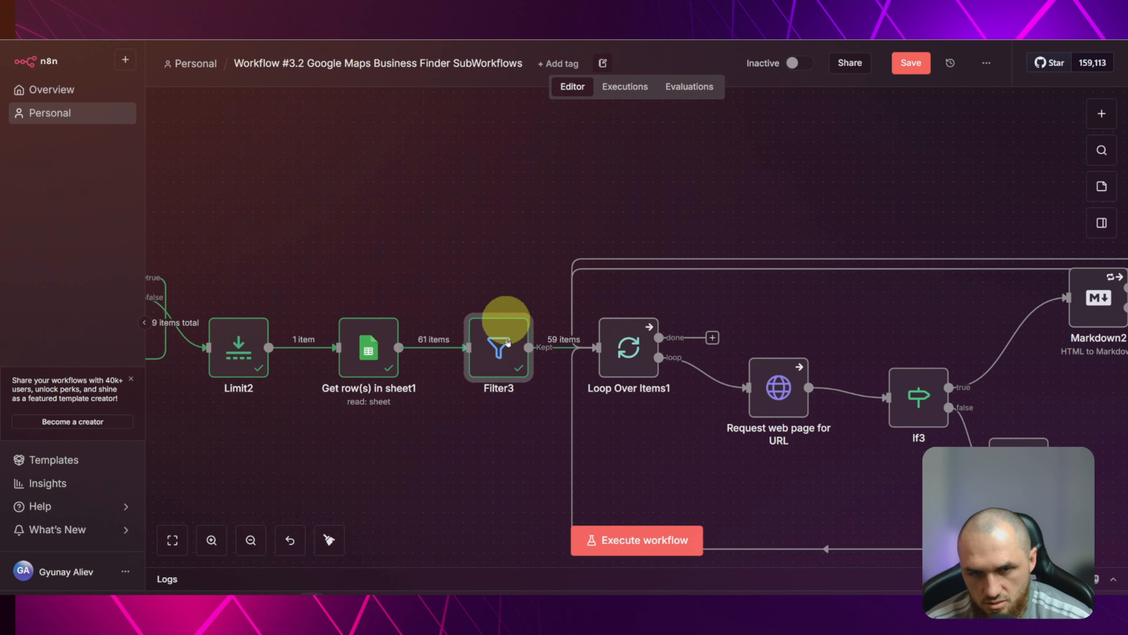
# Examine the workflow section from Filter3 through Loop Over Items1 to the Update row in sheet1 branch
pyautogui.hscroll(4, 496, 441)
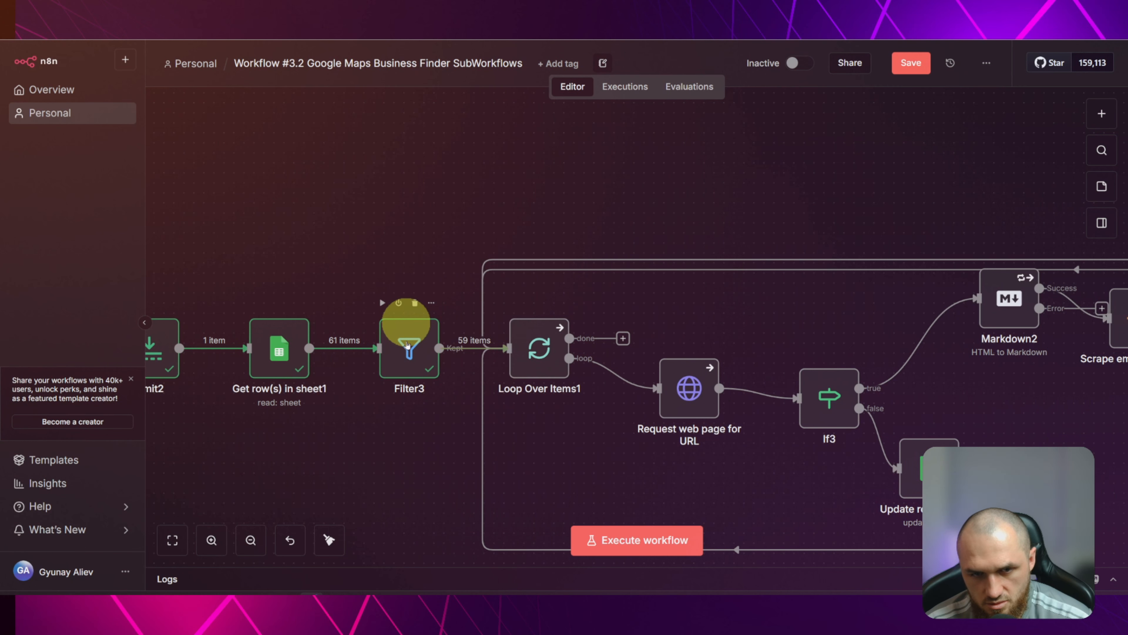
pyautogui.click(186, 23)
pyautogui.click(120, 23)
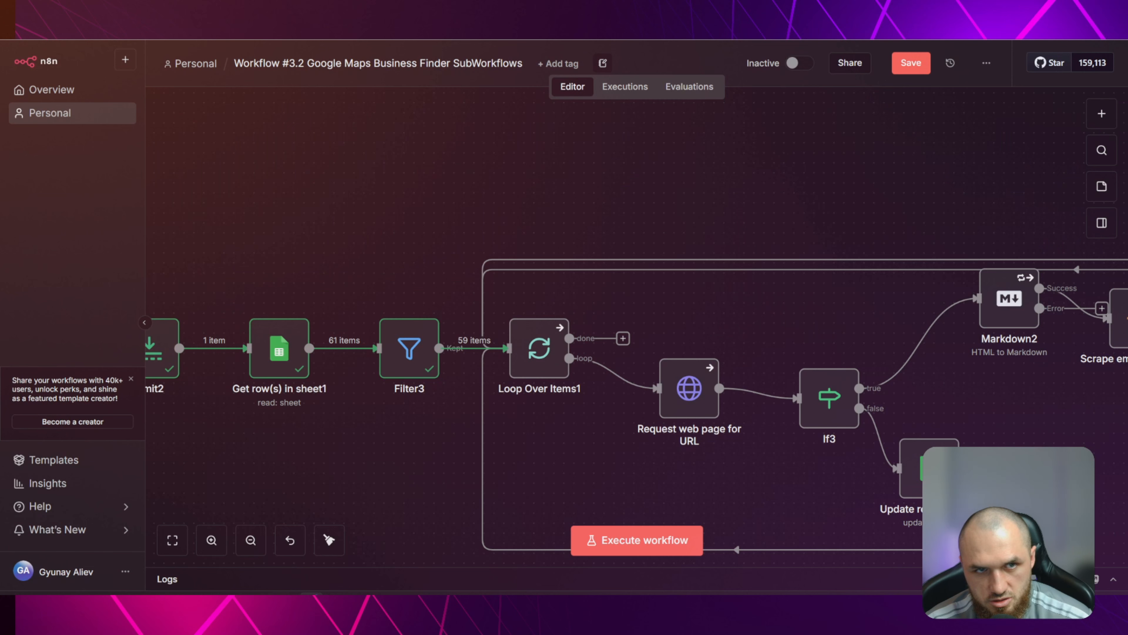
pyautogui.moveTo(629, 211); pyautogui.dragTo(436, 149)
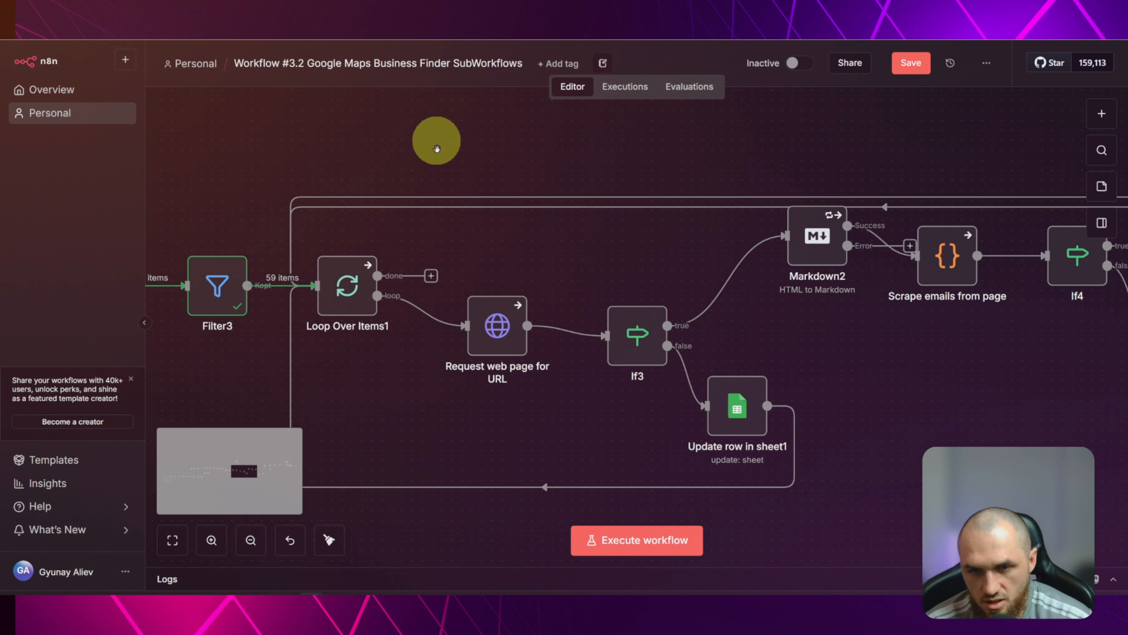
pyautogui.scroll(-5, 436, 148)
pyautogui.moveTo(674, 297); pyautogui.dragTo(872, 346)
pyautogui.scroll(5, 575, 331)
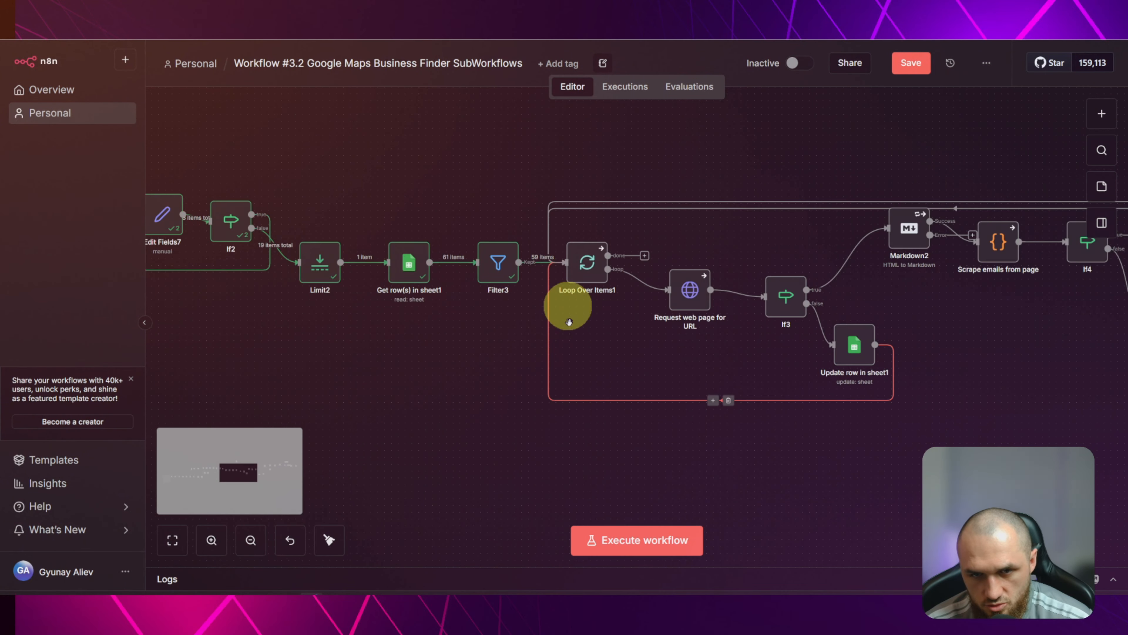
pyautogui.moveTo(606, 340); pyautogui.dragTo(530, 405)
# Search the node library for "loop" and execute the Loop Over Items1 node
pyautogui.moveTo(405, 278)
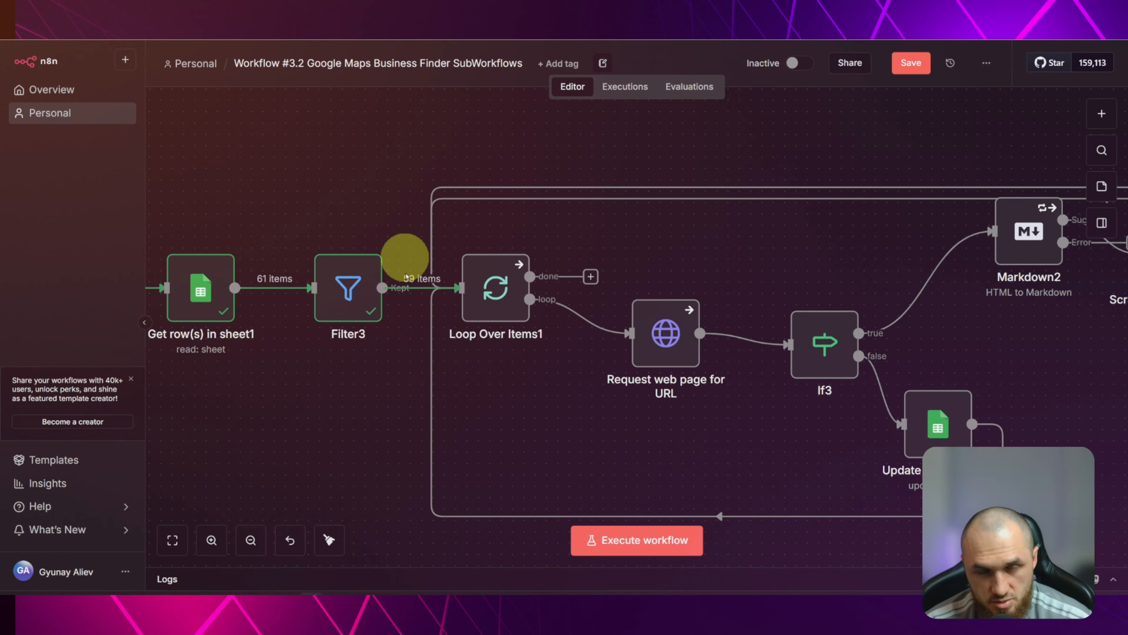
pyautogui.moveTo(465, 236)
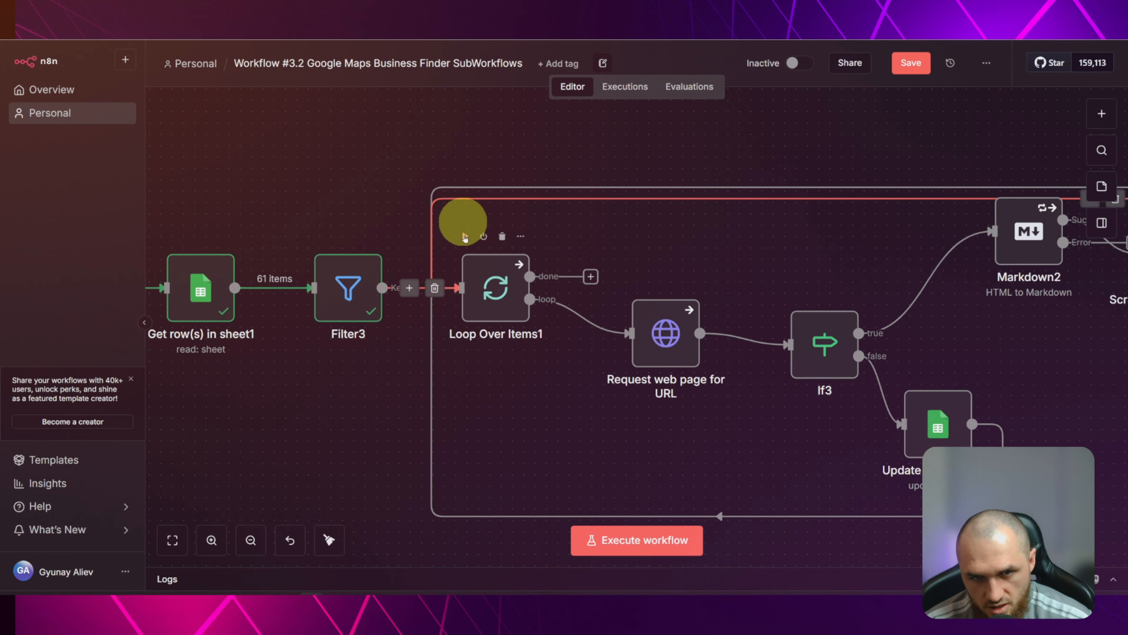
pyautogui.click(1101, 112)
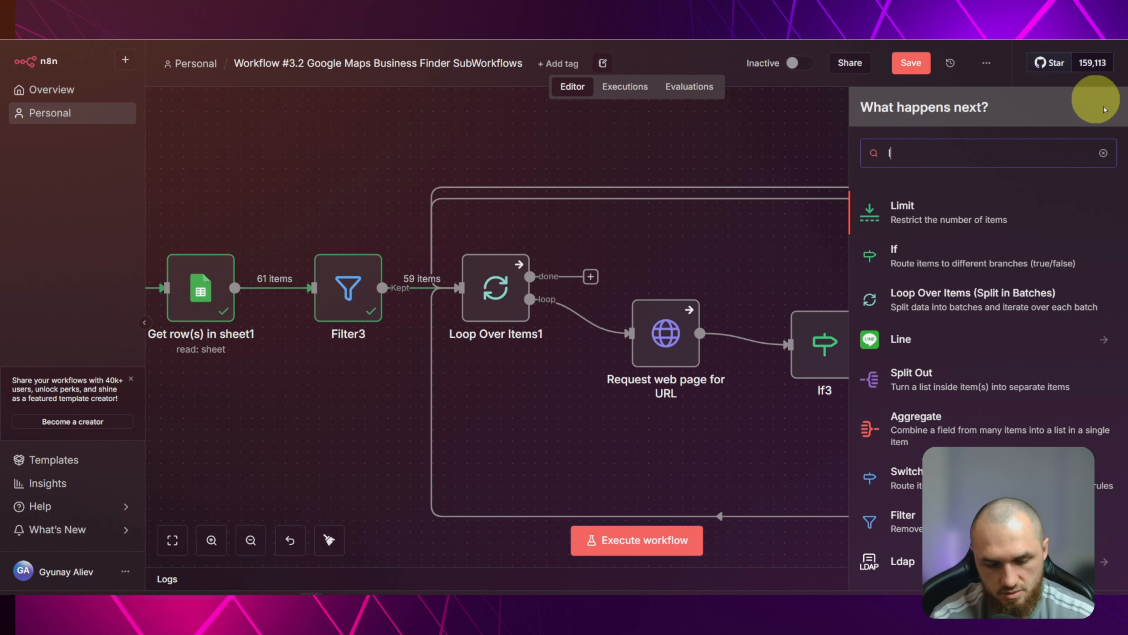
pyautogui.write('loop')
pyautogui.click(618, 151)
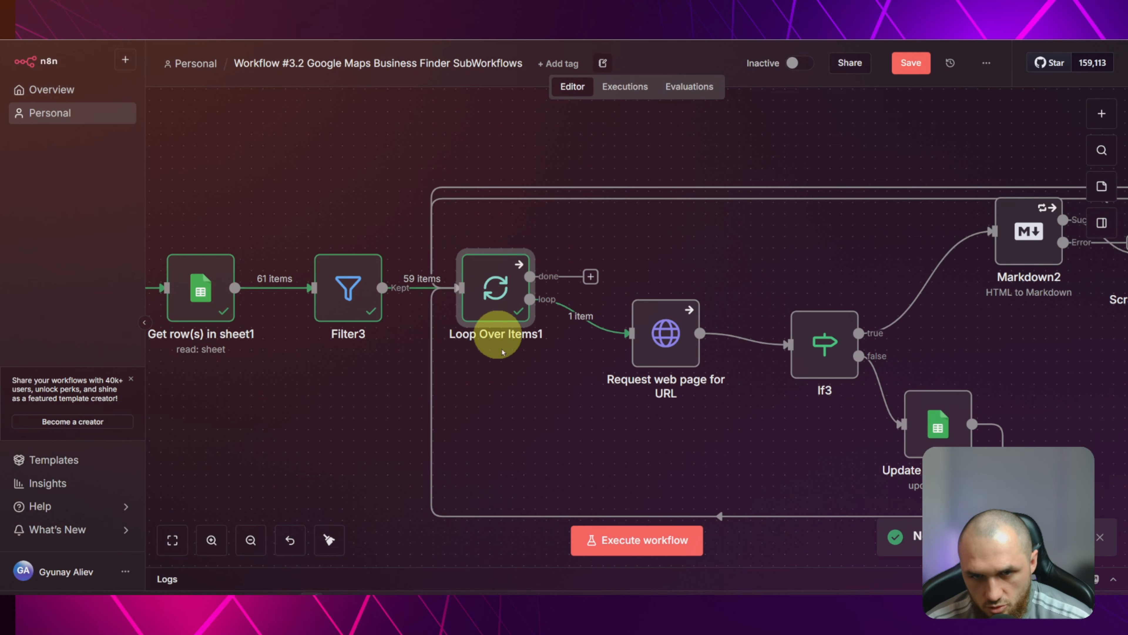
pyautogui.doubleClick(497, 285)
pyautogui.press('Escape')
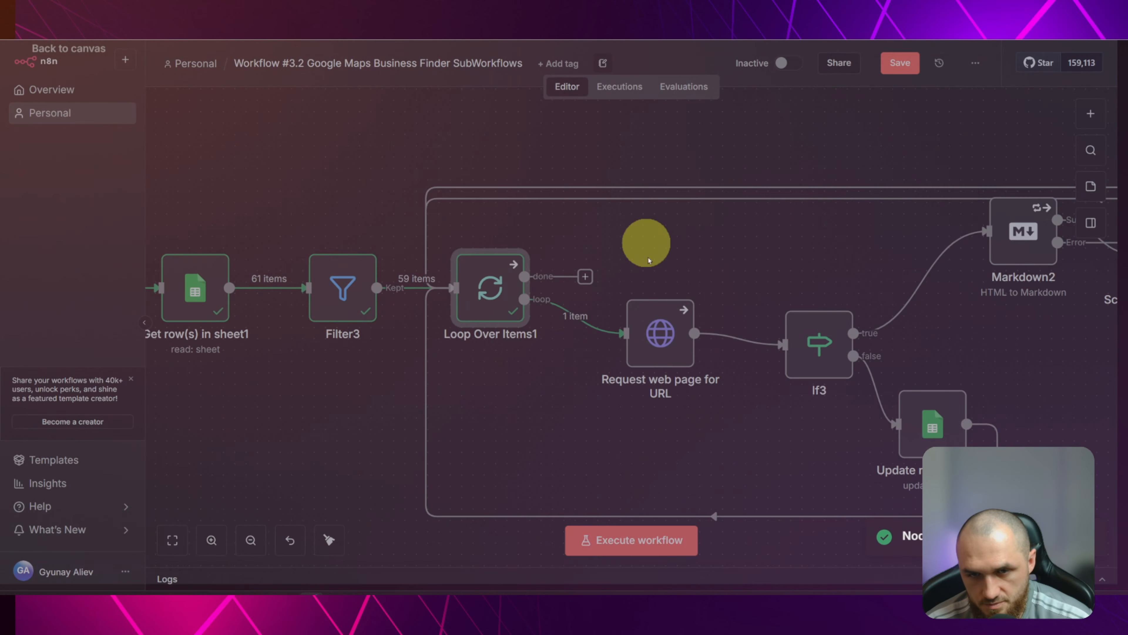
# Search the node library for "ht" from the connection between Loop Over Items1 and "Request web page for URL"
pyautogui.doubleClick(635, 328)
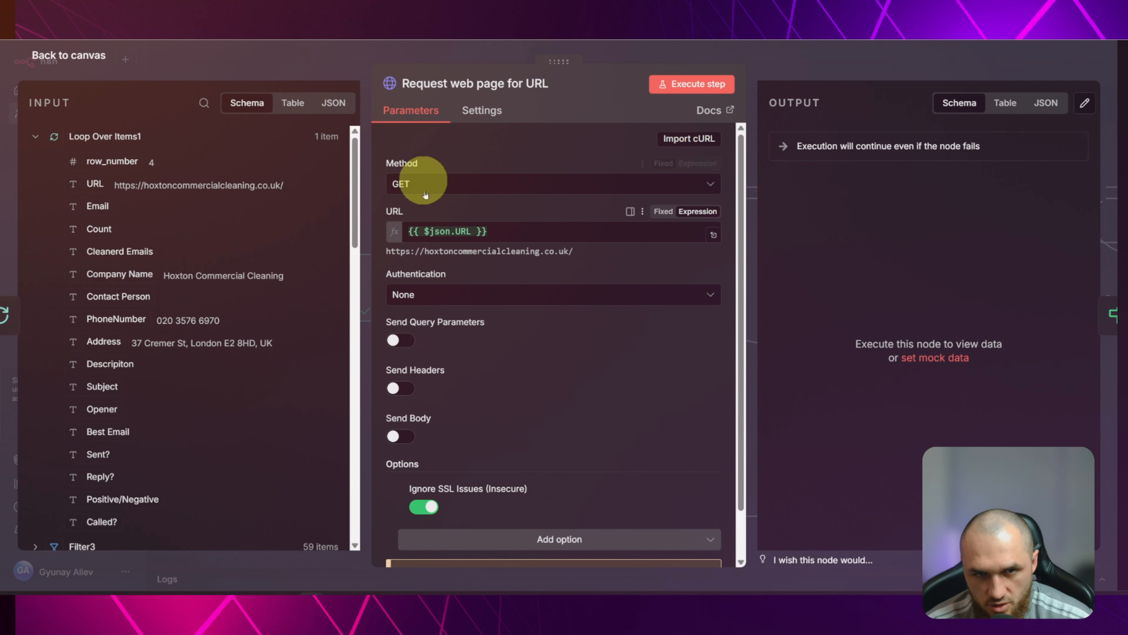
pyautogui.press('Escape')
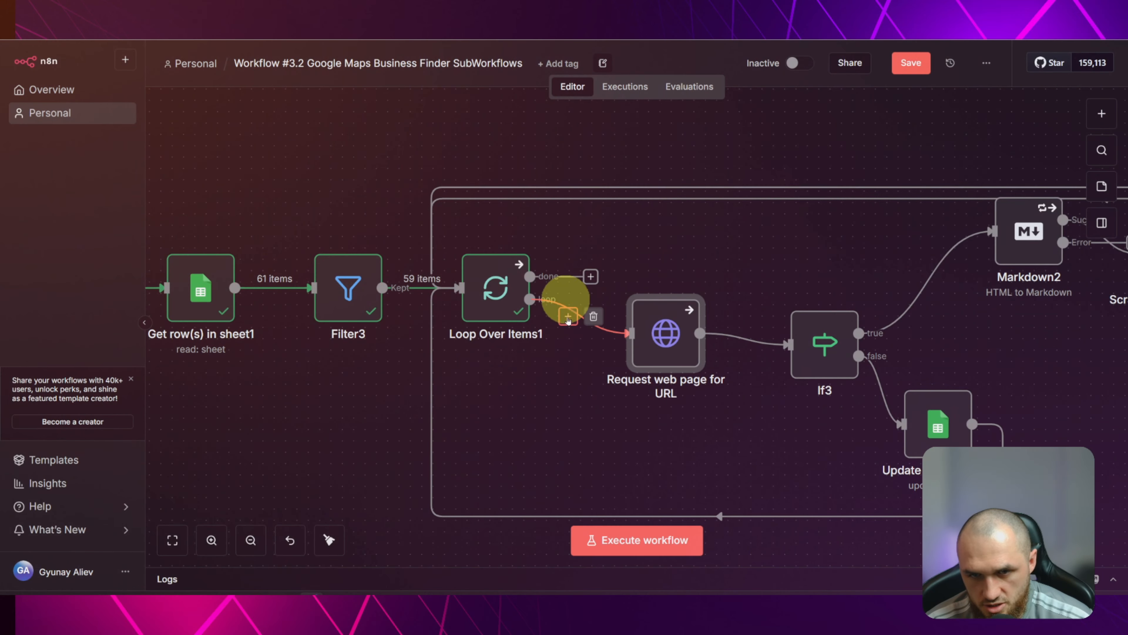
pyautogui.click(568, 317)
pyautogui.write('ht')
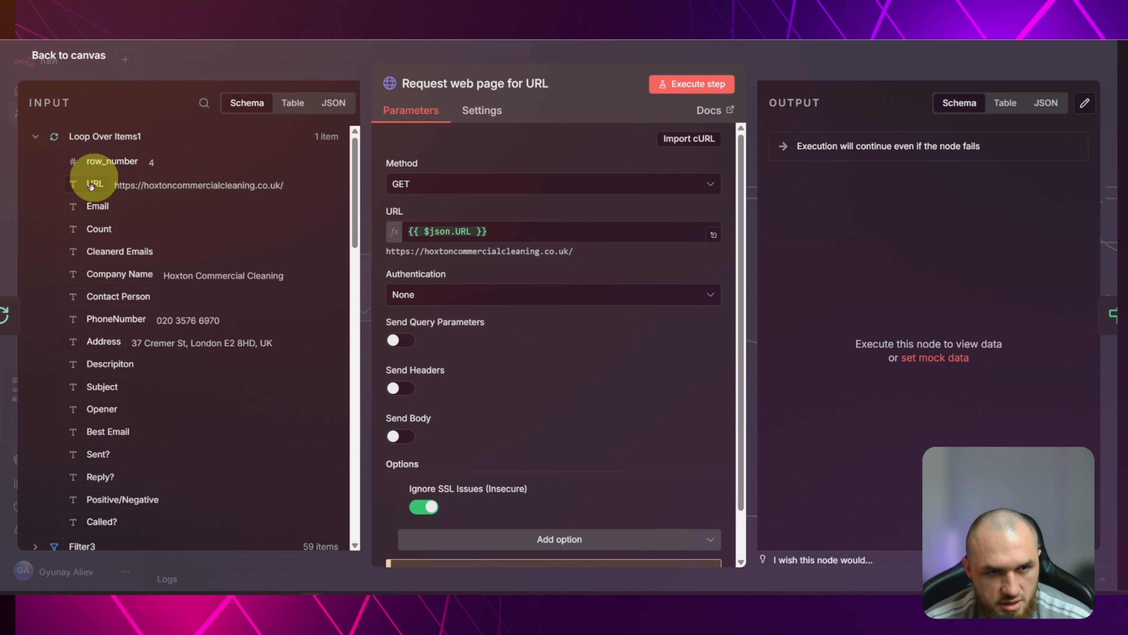
# Review the "Request web page for URL" settings, including the URL mapped from Loop Over Items1 and the Ignore SSL Issues option
pyautogui.moveTo(91, 186); pyautogui.dragTo(409, 142)
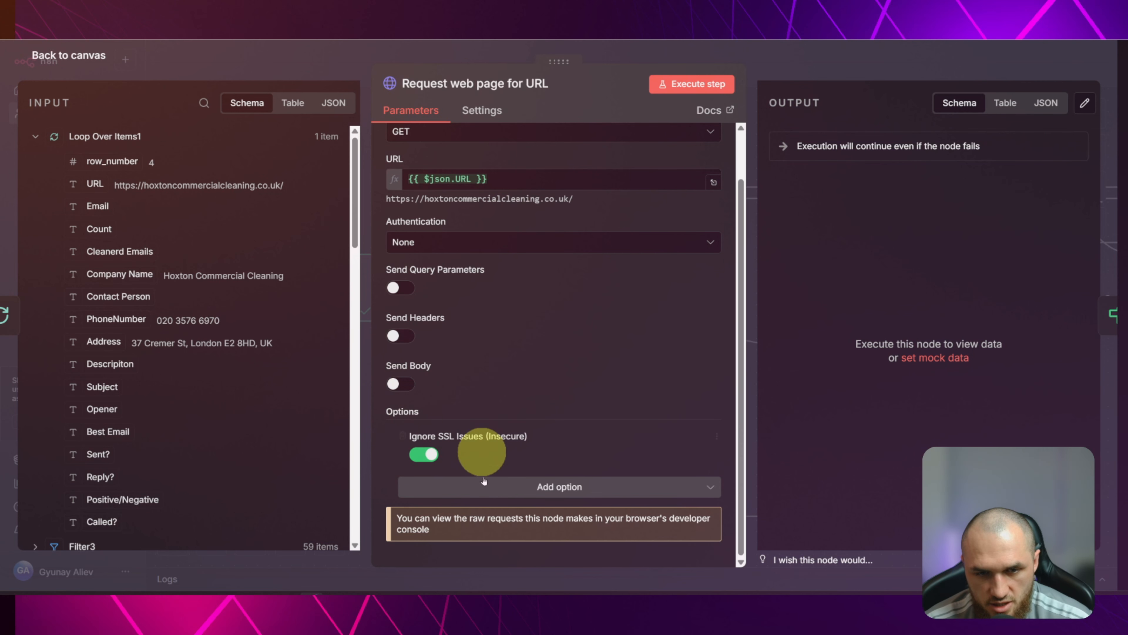
pyautogui.click(496, 489)
pyautogui.click(522, 275)
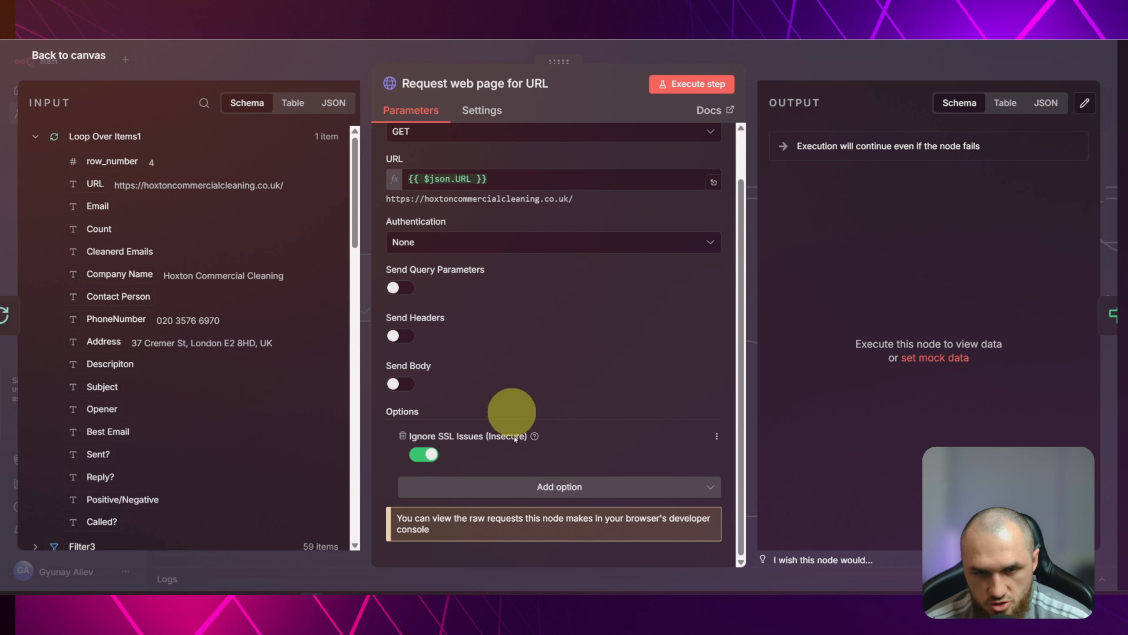
pyautogui.scroll(1, 549, 323)
pyautogui.click(330, 72)
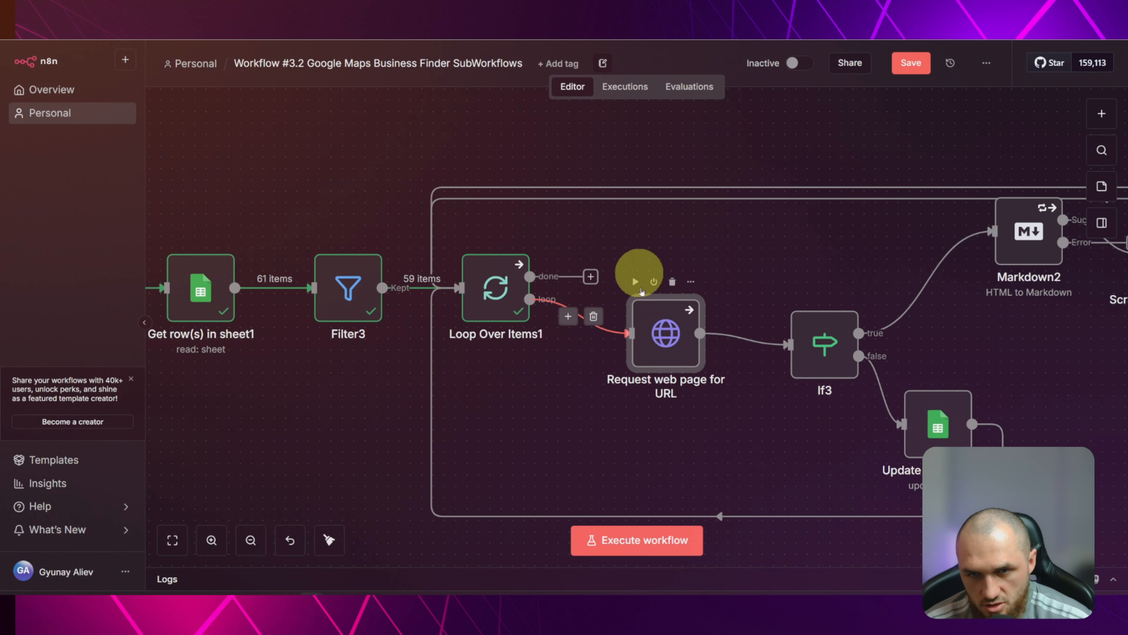
# Execute the "Request web page for URL" node and examine its HTML data output as a table
pyautogui.doubleClick(653, 311)
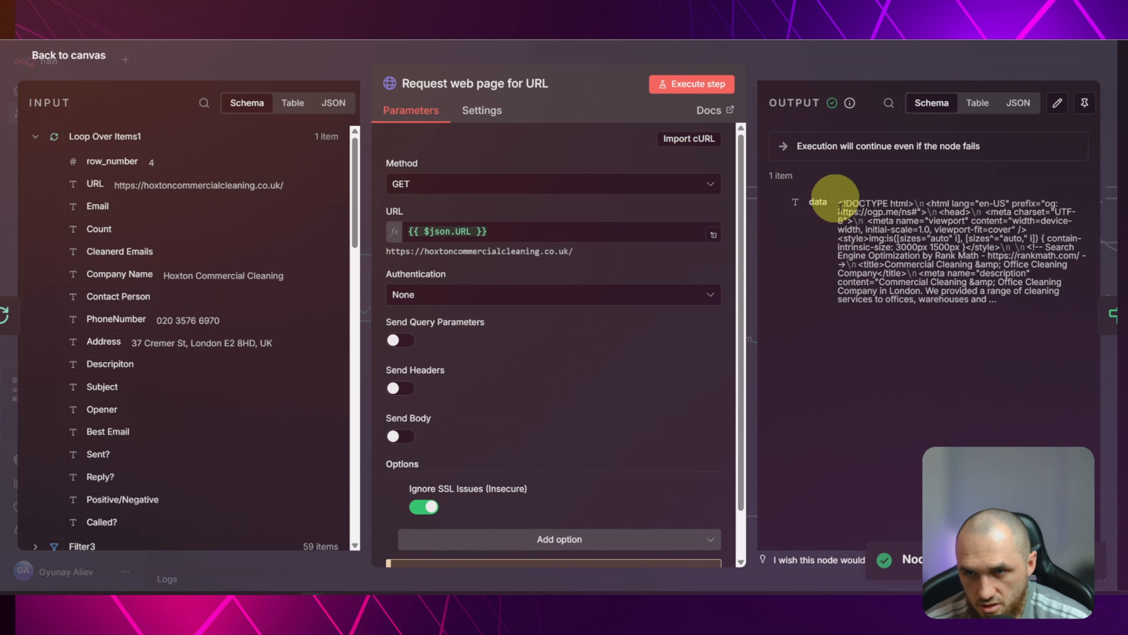
pyautogui.click(981, 106)
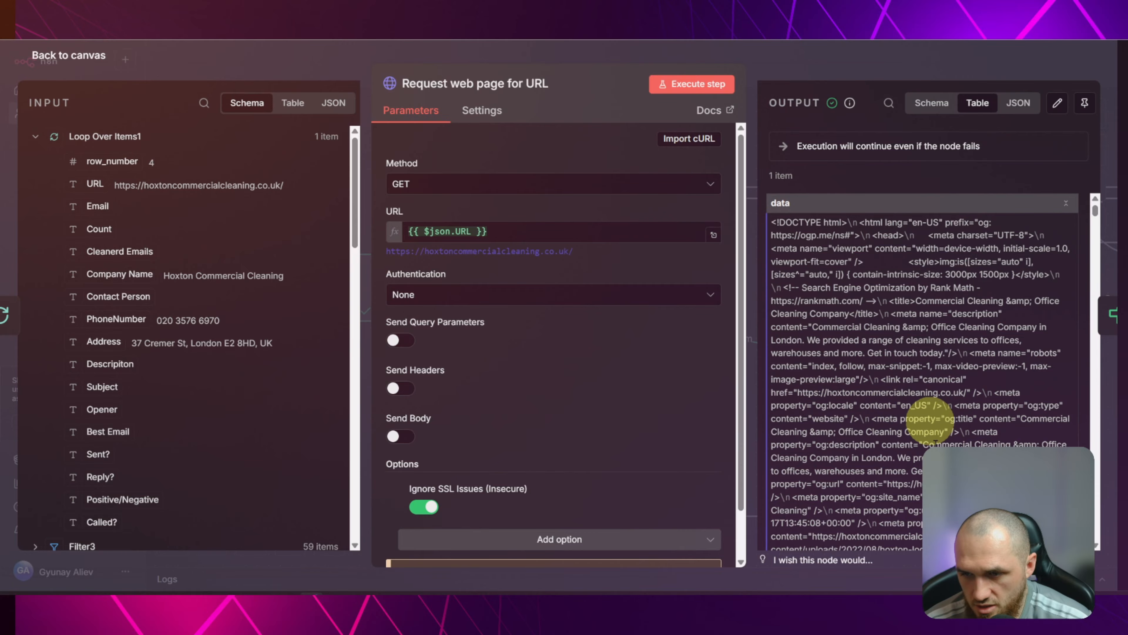
pyautogui.click(291, 56)
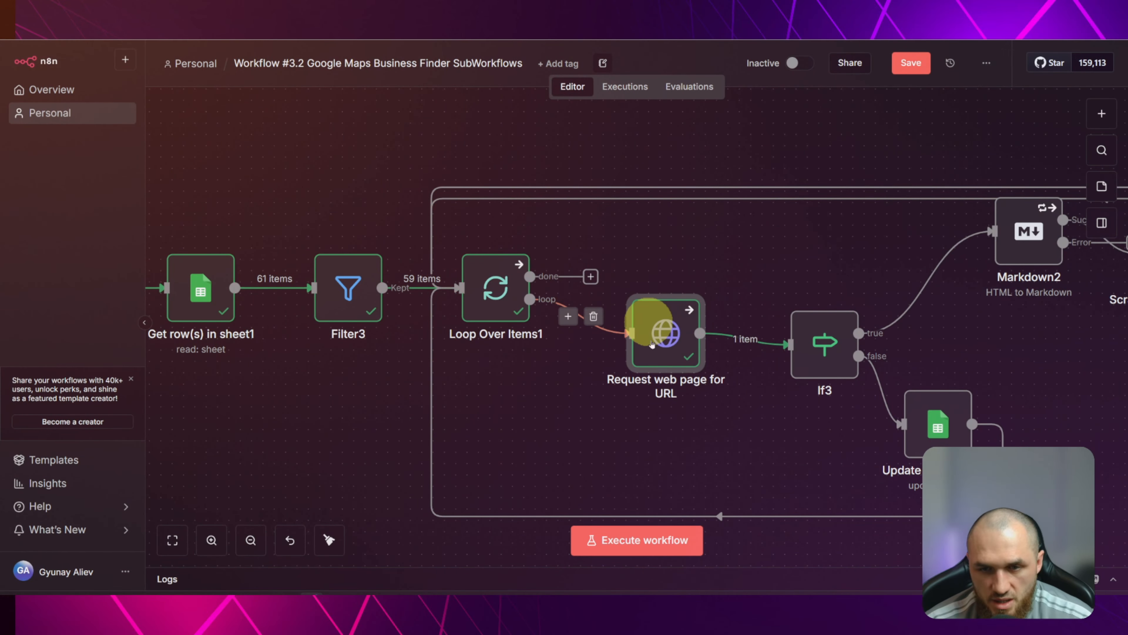
# Check the website address that the URL expression resolves to in "Request web page for URL"
pyautogui.doubleClick(652, 344)
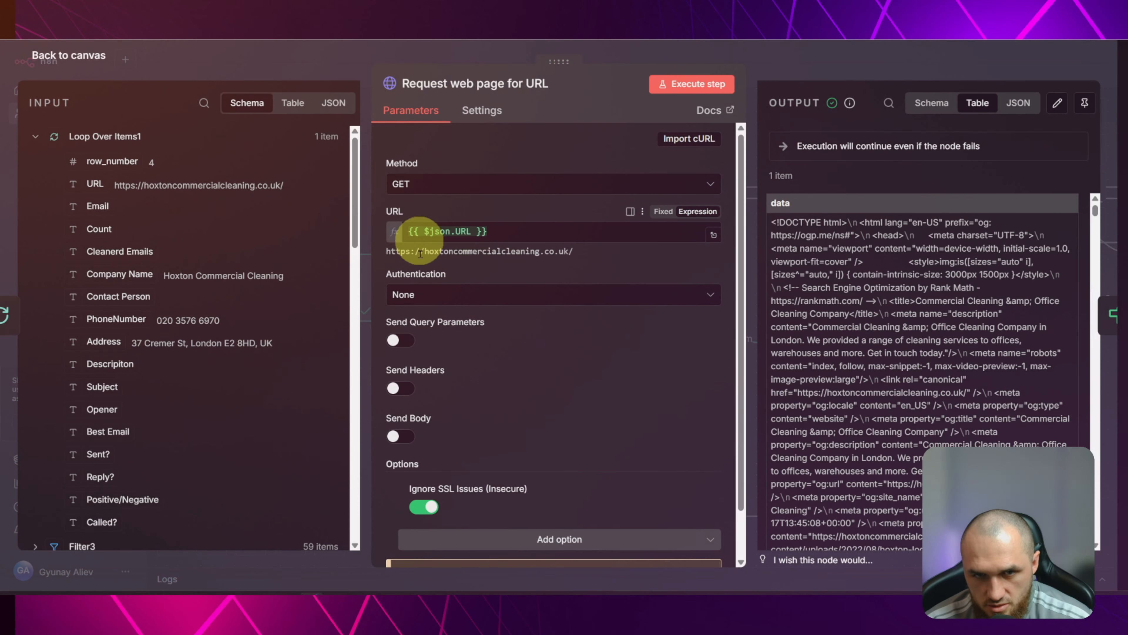
pyautogui.moveTo(420, 253); pyautogui.dragTo(542, 254)
pyautogui.click(332, 62)
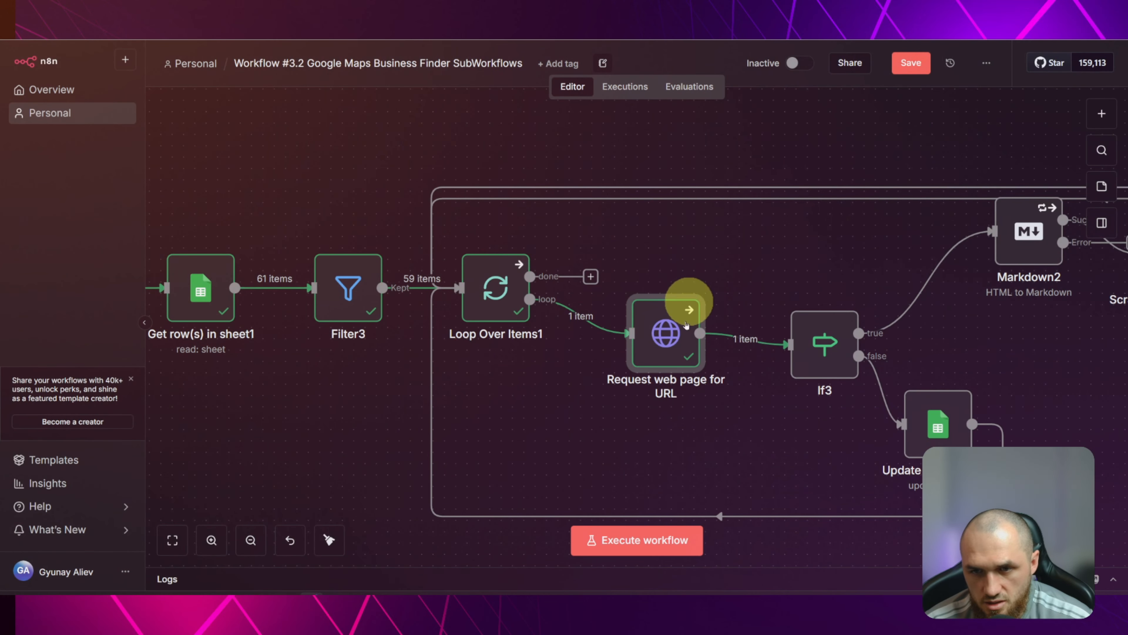
# Search the node library for "if" from the connection after "Request web page for URL"
pyautogui.moveTo(786, 287); pyautogui.dragTo(563, 285)
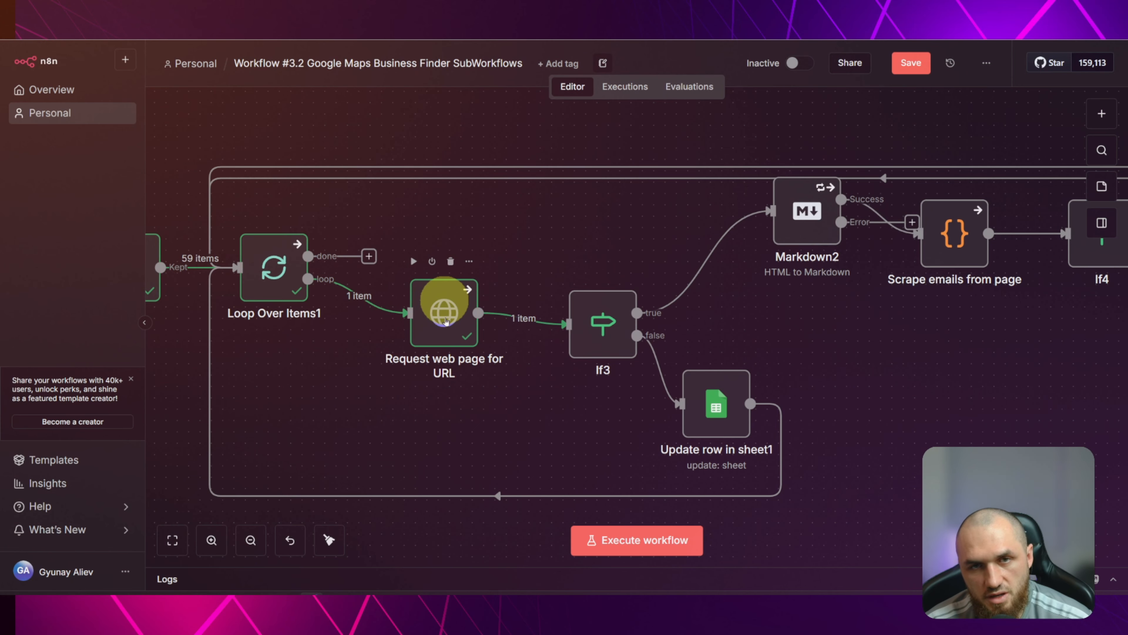
pyautogui.click(511, 318)
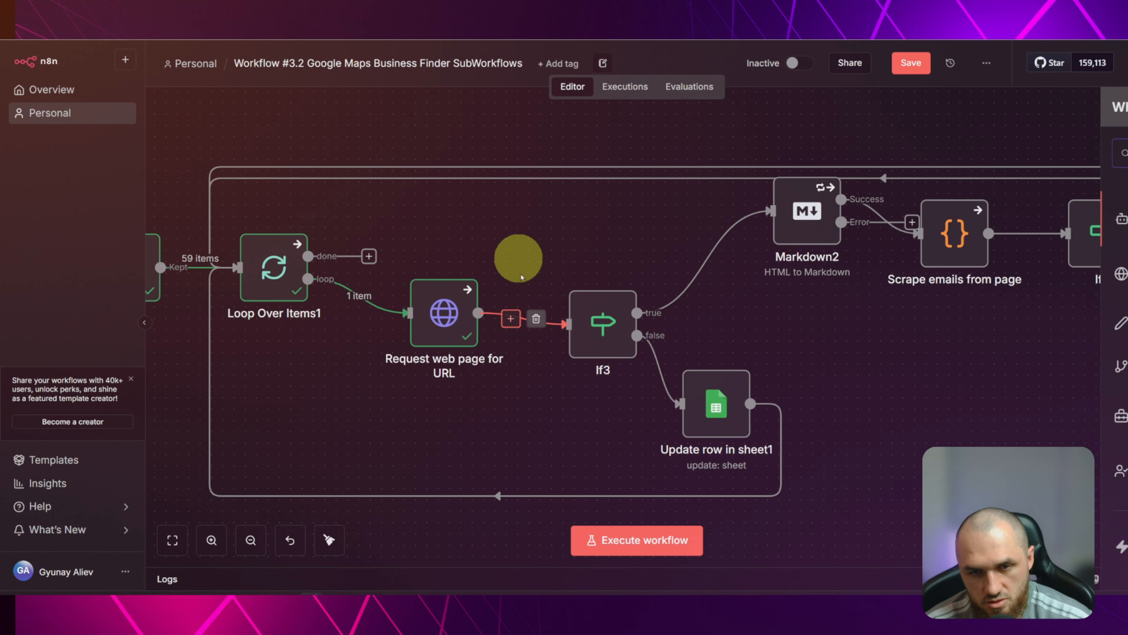
pyautogui.write('if')
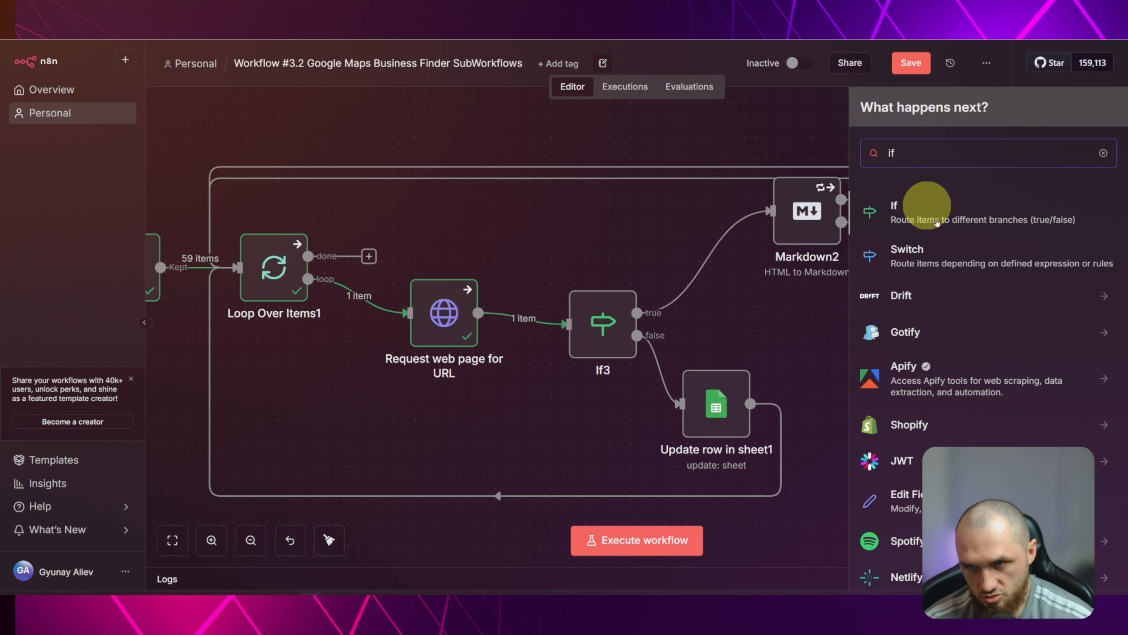
pyautogui.click(549, 239)
# Clear the If3 condition value and map the data field from "Request web page for URL" into it as {{ $json.data }}
pyautogui.doubleClick(595, 323)
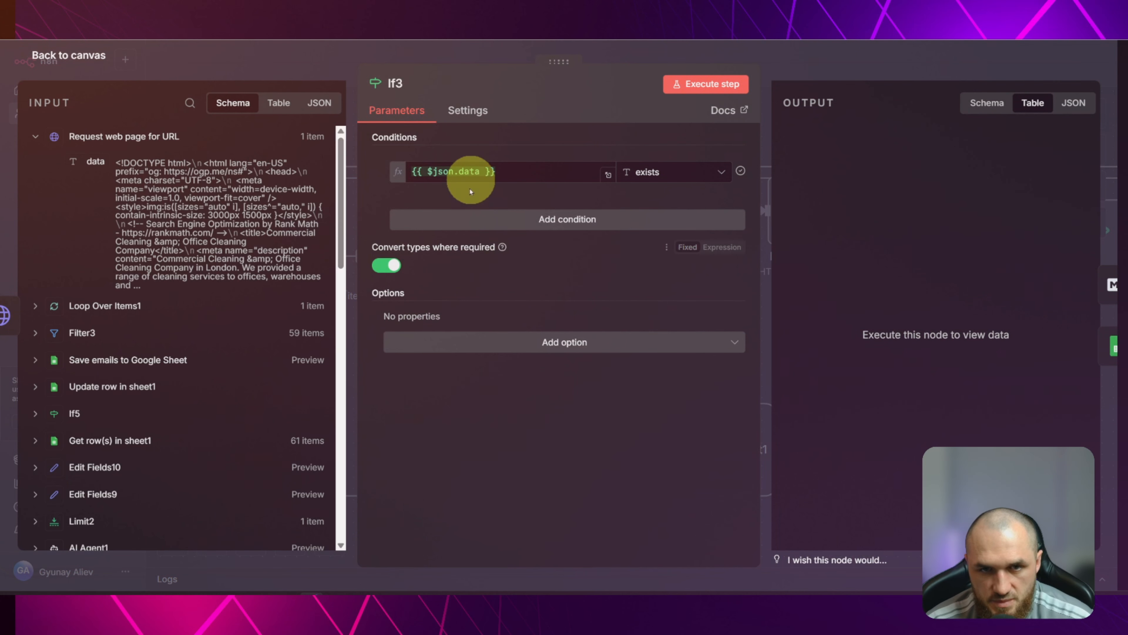
pyautogui.moveTo(501, 172); pyautogui.dragTo(384, 173)
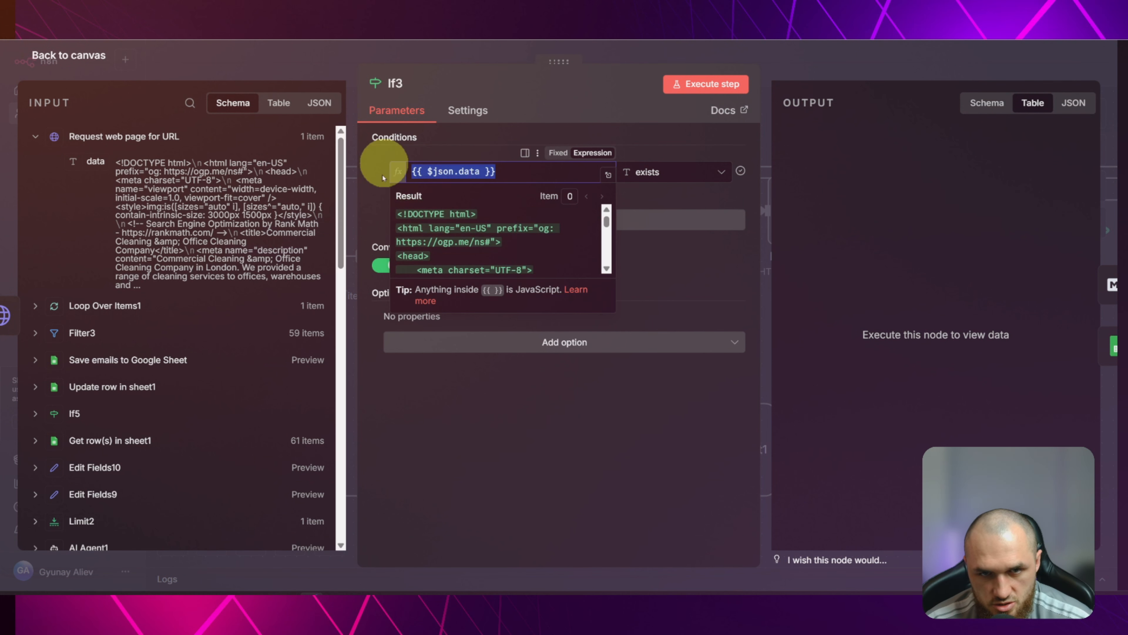
pyautogui.press('BackSpace')
pyautogui.moveTo(103, 163); pyautogui.dragTo(450, 172)
pyautogui.click(482, 143)
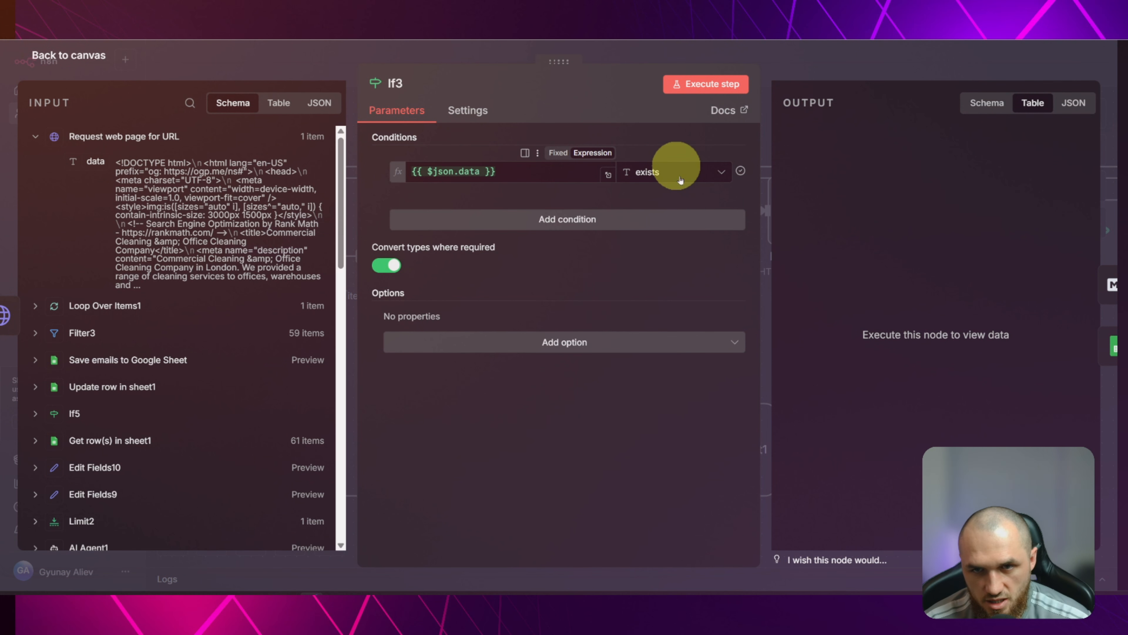
# Review the If3 condition's operator choices, keeping "exists", and check the "Convert types where required" setting
pyautogui.click(677, 176)
pyautogui.click(597, 134)
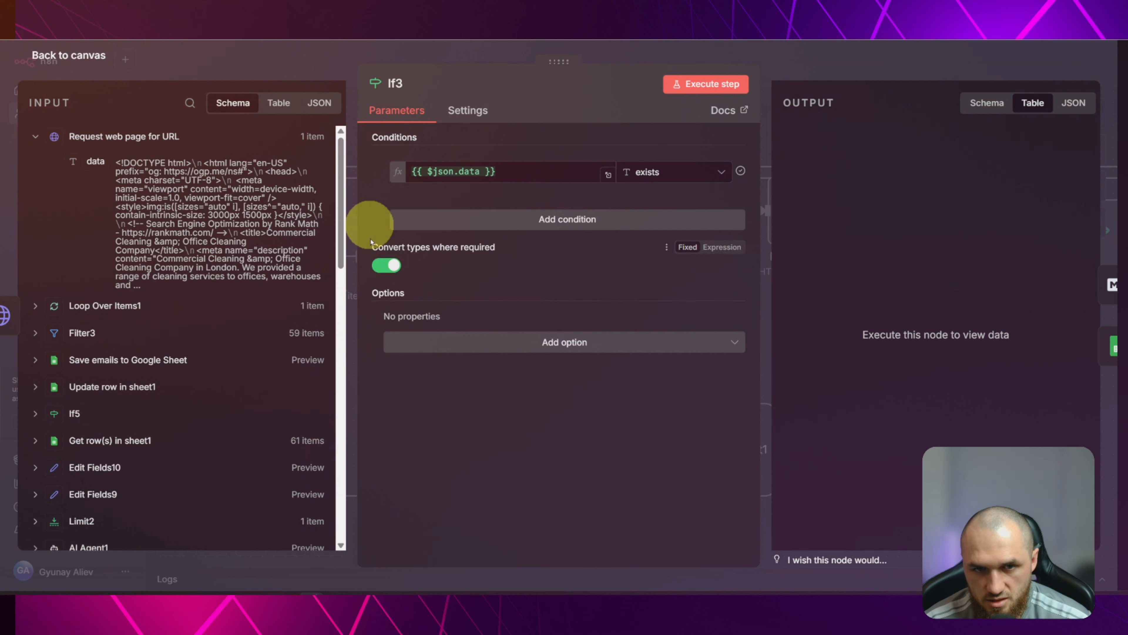
pyautogui.moveTo(371, 240); pyautogui.dragTo(422, 261)
pyautogui.click(441, 269)
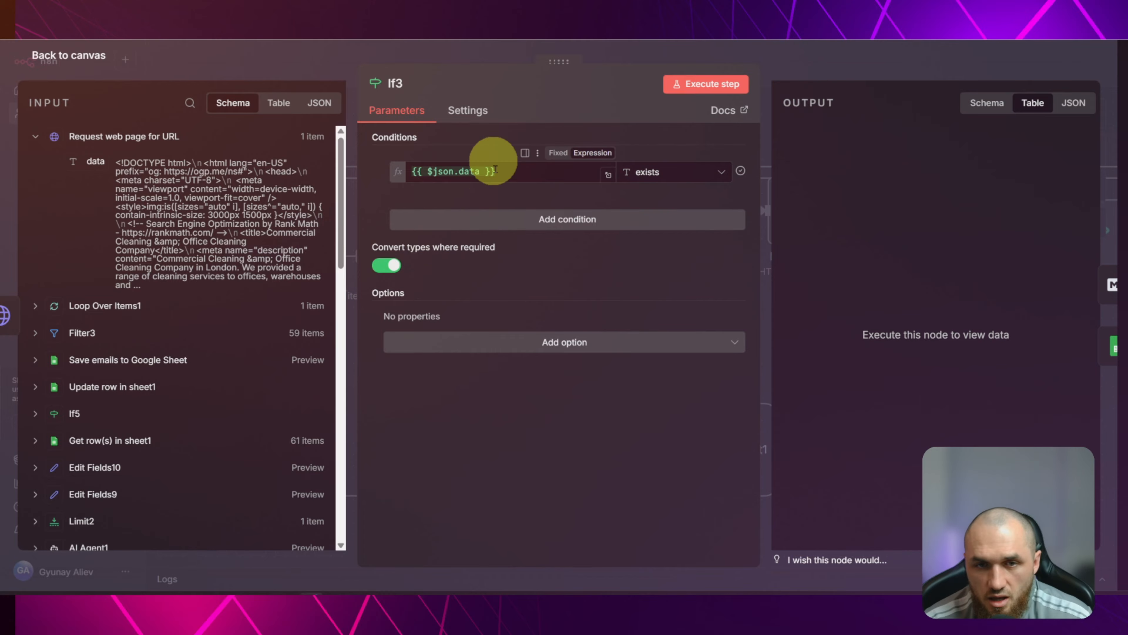
pyautogui.click(525, 173)
pyautogui.click(304, 63)
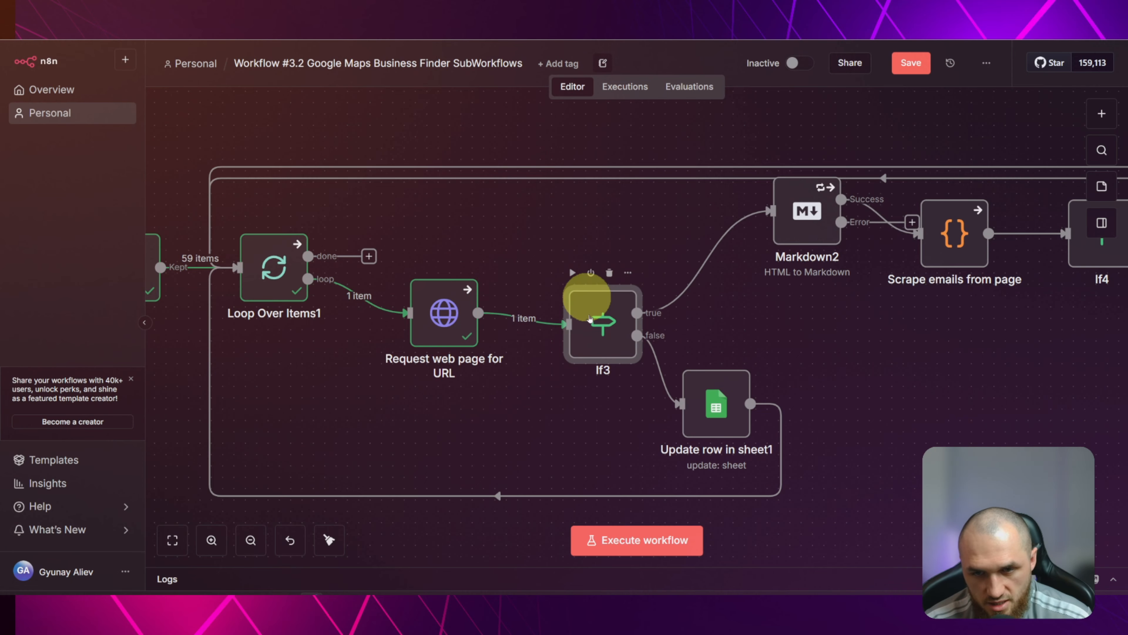
# Check in "Update row in sheet1" that the document ID comes from sheetID in "When Executed by Another Workflow"
pyautogui.doubleClick(721, 405)
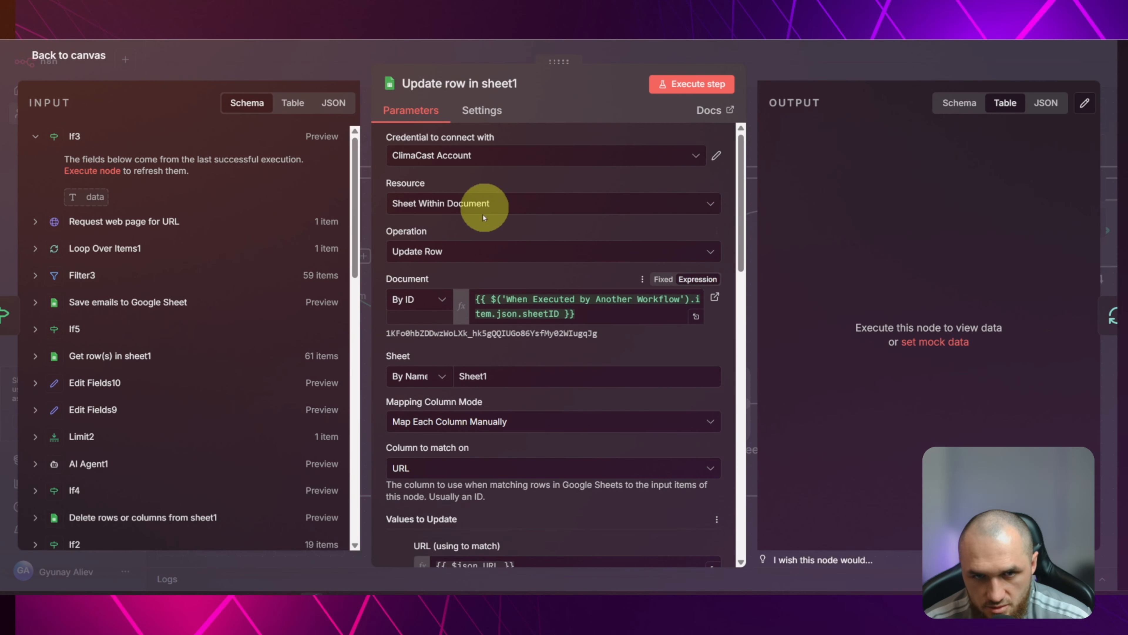
pyautogui.scroll(-1, 436, 239)
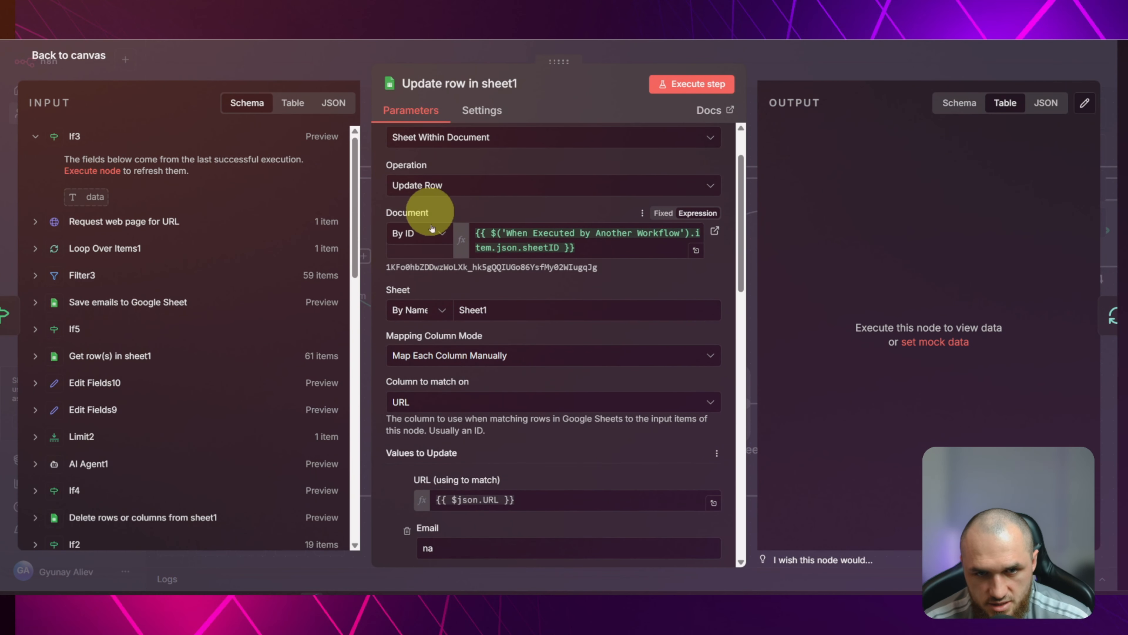
pyautogui.moveTo(355, 183); pyautogui.dragTo(329, 482)
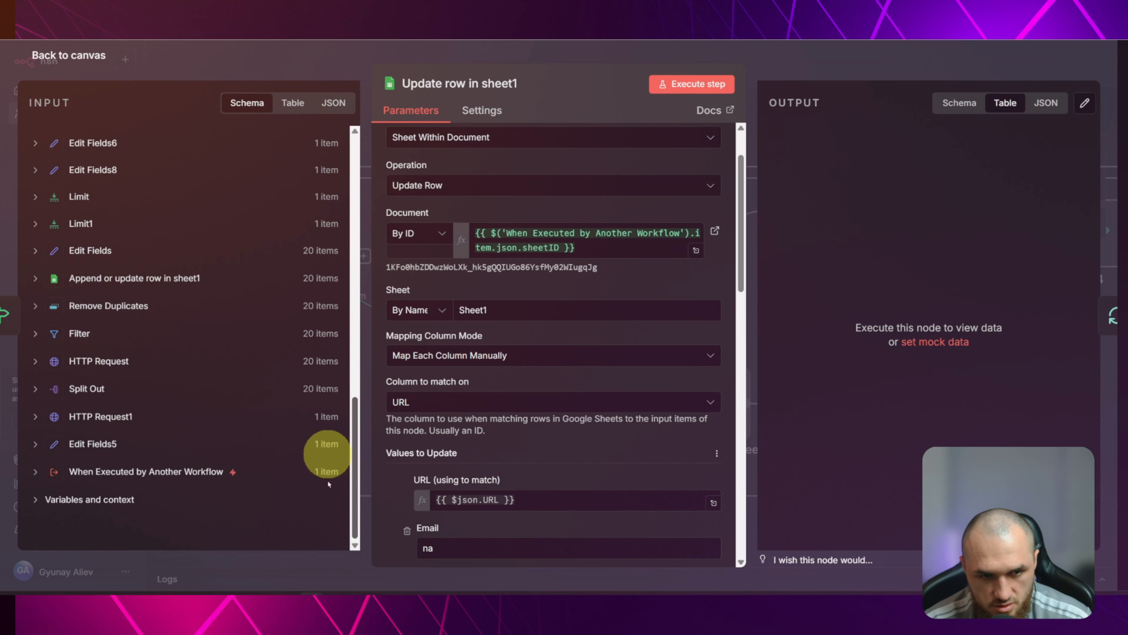
pyautogui.click(184, 472)
pyautogui.scroll(-11, 172, 431)
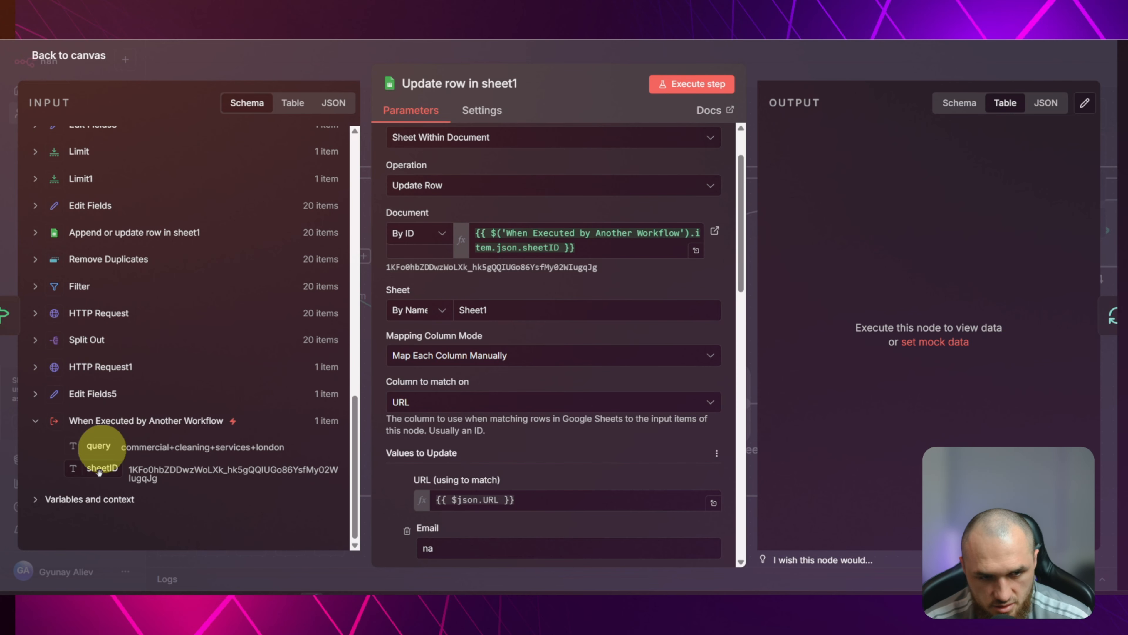
pyautogui.scroll(-3, 494, 262)
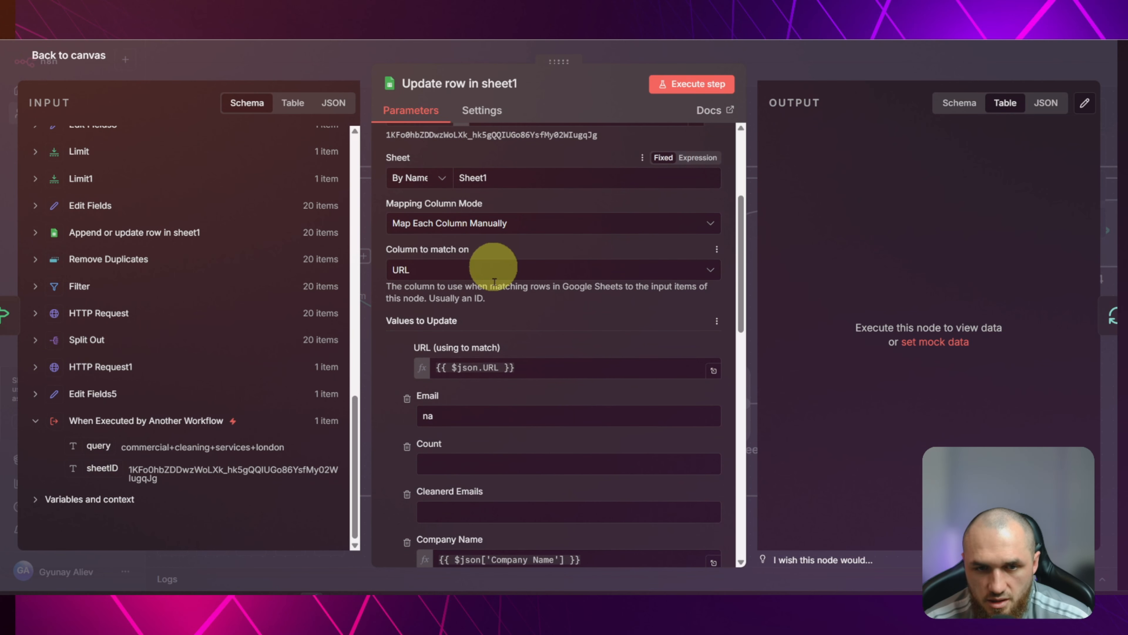
# Replace the URL match value in "Update row in sheet1" with the URL field from Loop Over Items1
pyautogui.click(84, 141)
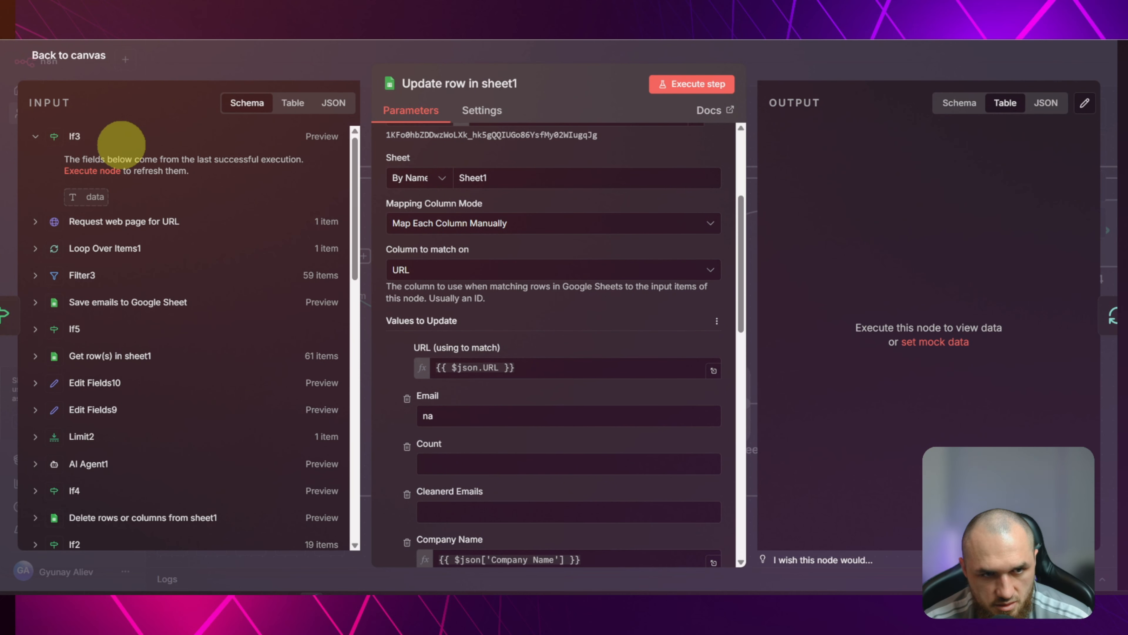
pyautogui.click(130, 220)
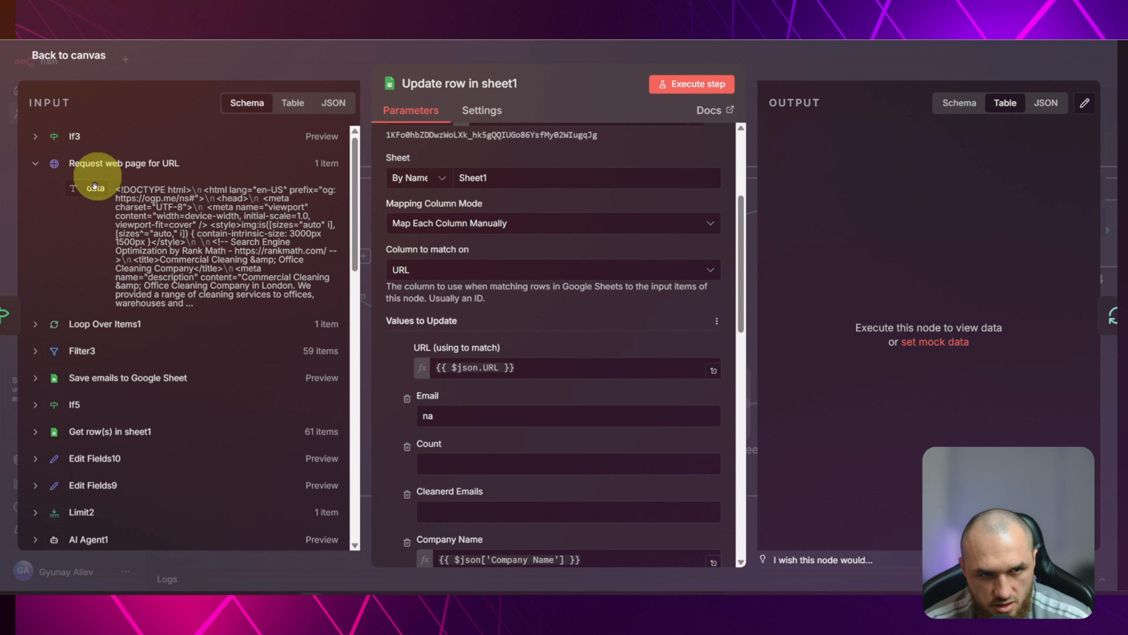
pyautogui.click(80, 141)
pyautogui.click(106, 243)
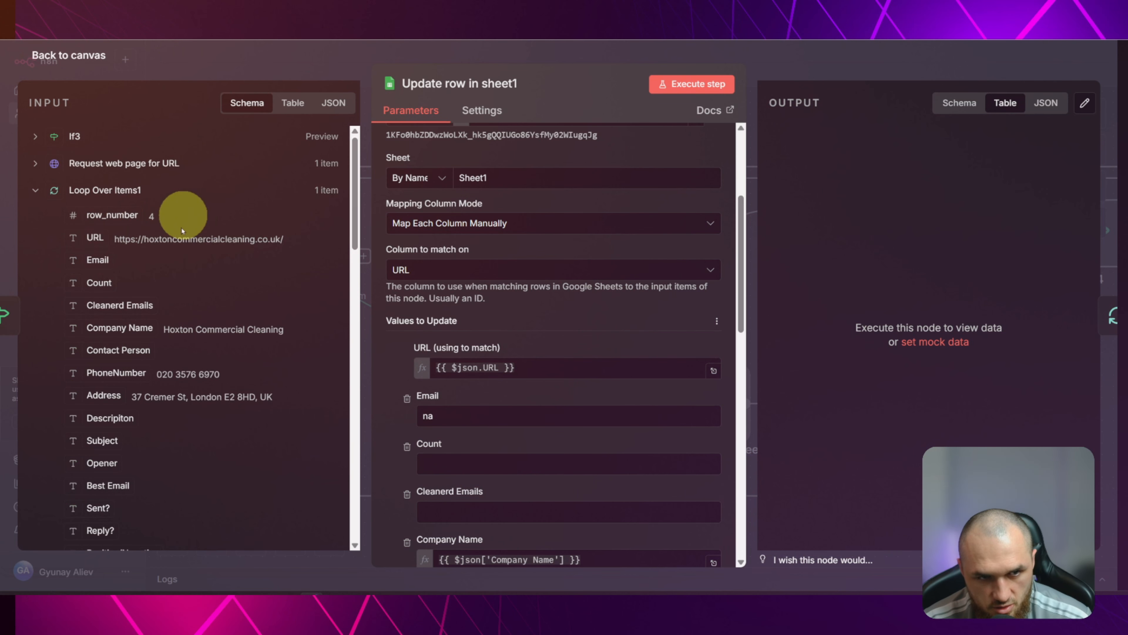
pyautogui.moveTo(535, 366); pyautogui.dragTo(384, 367)
pyautogui.press('BackSpace')
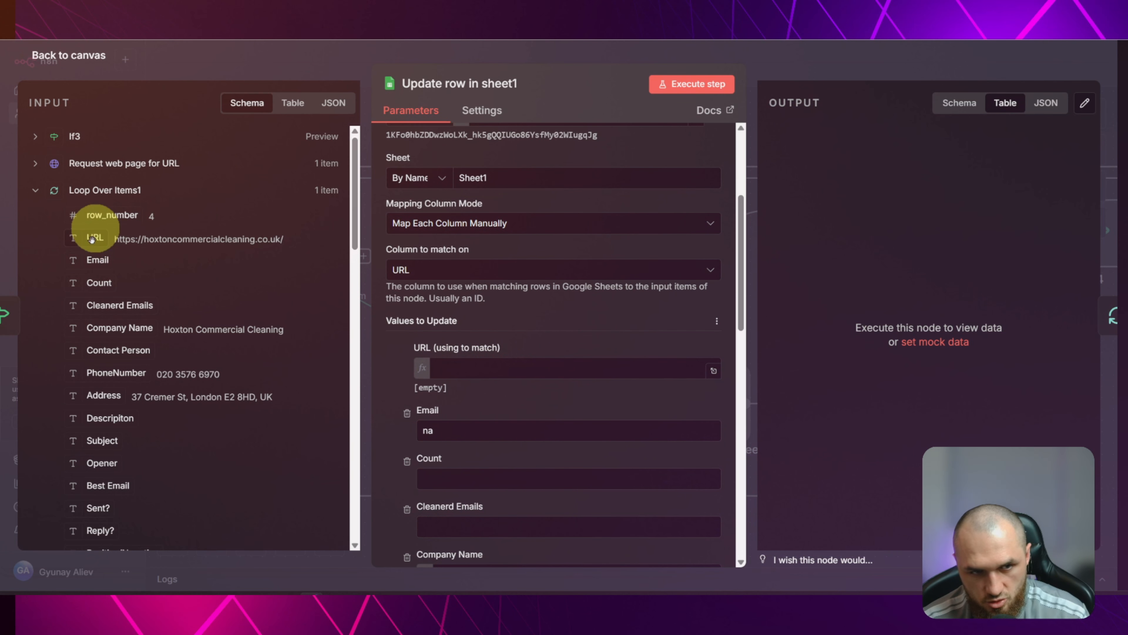
pyautogui.moveTo(95, 240); pyautogui.dragTo(460, 369)
# Review the remaining column values in "Update row in sheet1", including the "na" entries for Email, Contact Person and Descripiton, and return to the canvas
pyautogui.scroll(-4, 506, 288)
pyautogui.moveTo(440, 218); pyautogui.dragTo(411, 216)
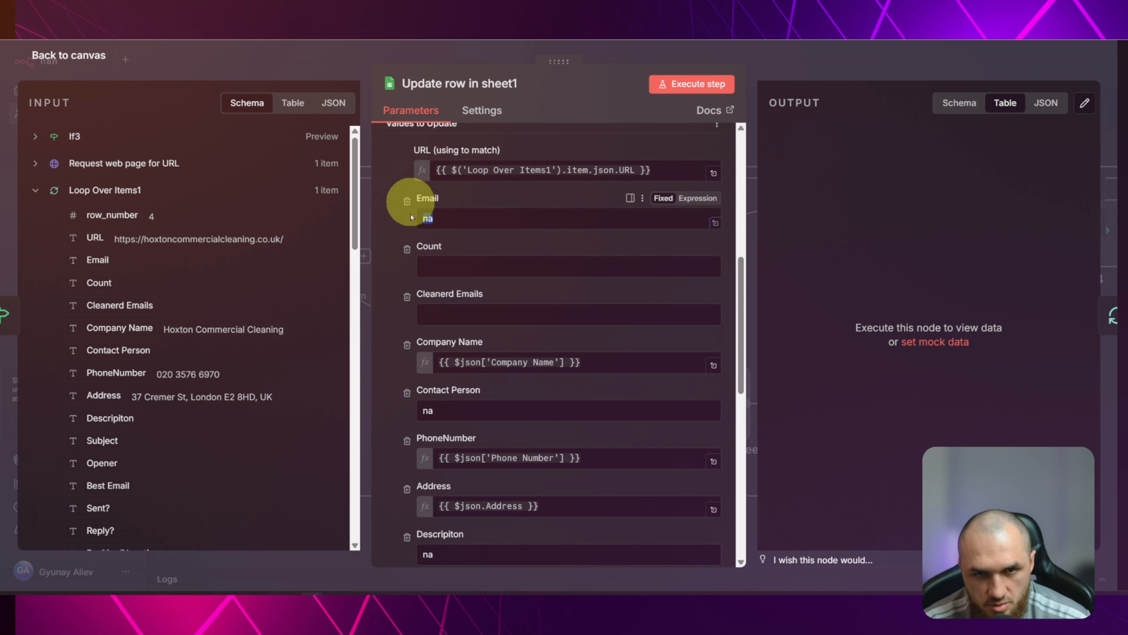
pyautogui.scroll(-2, 504, 282)
pyautogui.moveTo(438, 344); pyautogui.dragTo(385, 352)
pyautogui.scroll(-4, 493, 369)
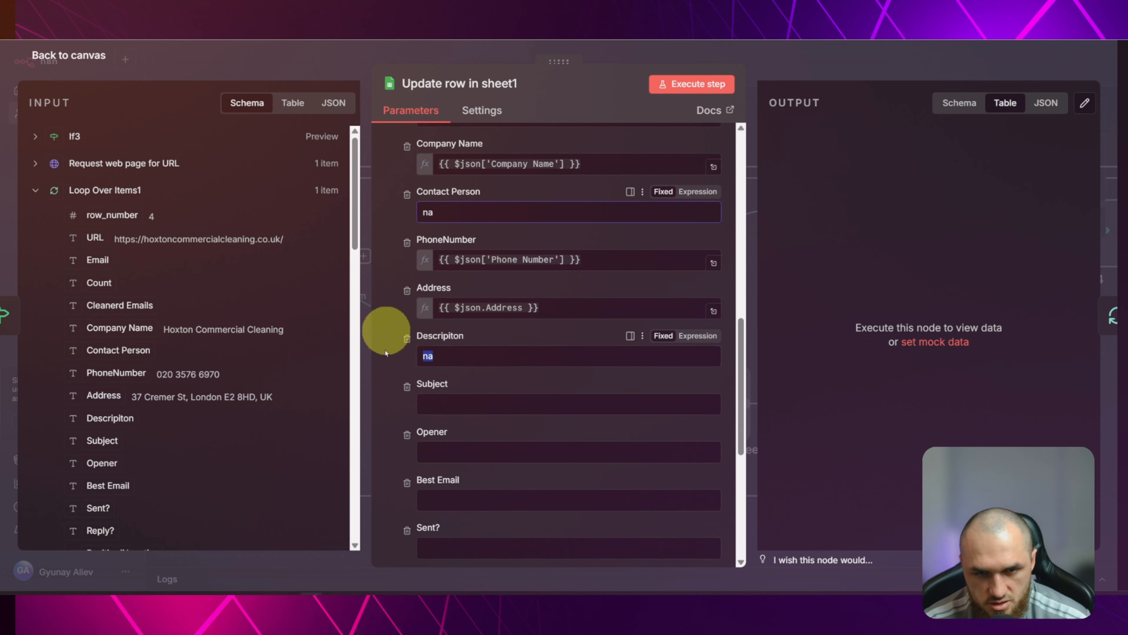
pyautogui.click(385, 314)
pyautogui.scroll(-10, 479, 391)
pyautogui.scroll(15, 511, 333)
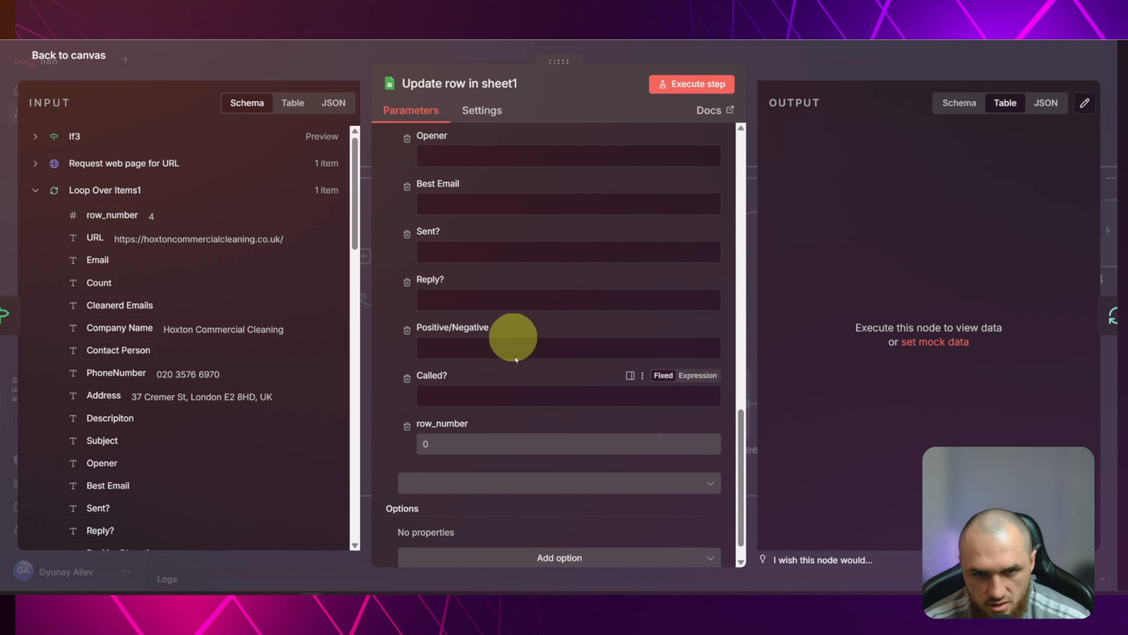
pyautogui.scroll(-10, 536, 434)
pyautogui.scroll(10, 567, 318)
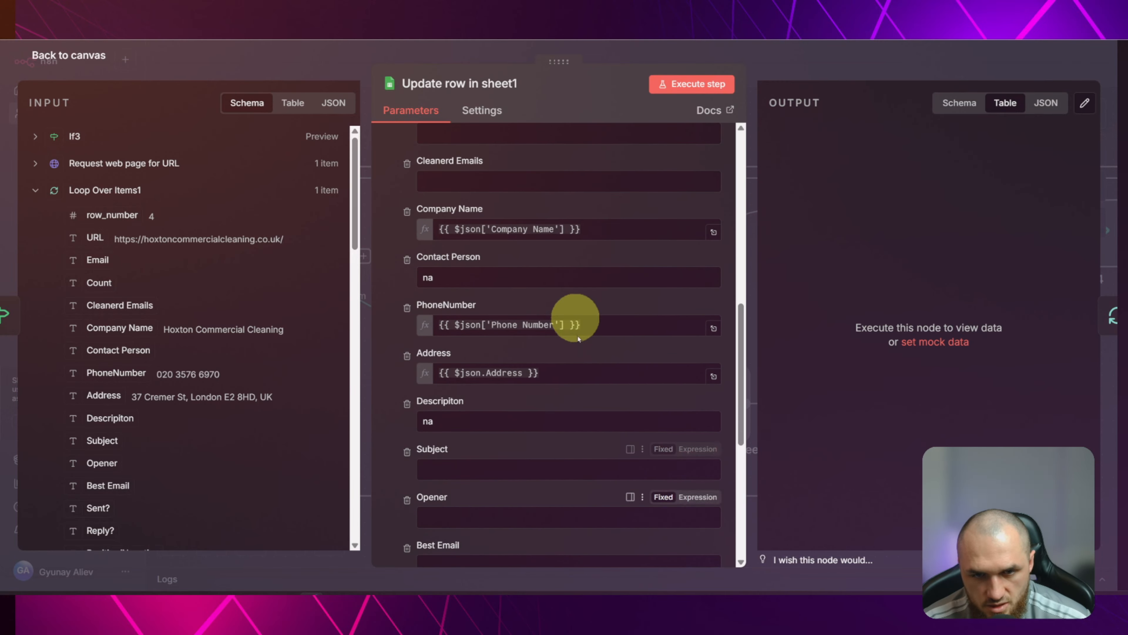
pyautogui.scroll(3, 488, 249)
pyautogui.scroll(-3, 577, 293)
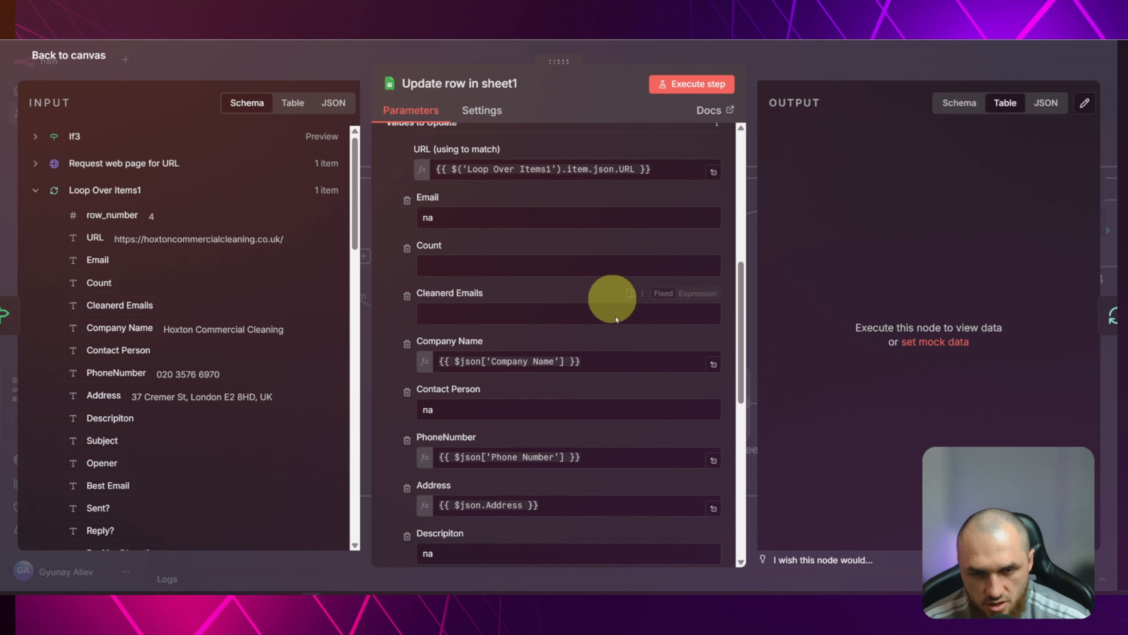
pyautogui.scroll(-3, 489, 355)
pyautogui.scroll(8, 443, 365)
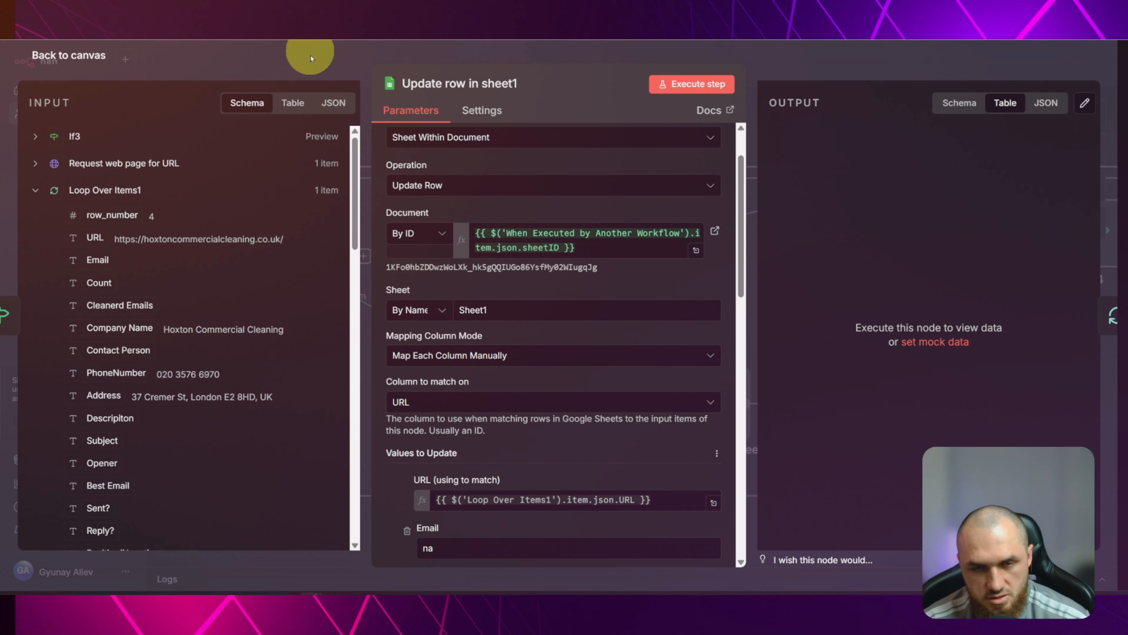
pyautogui.click(307, 65)
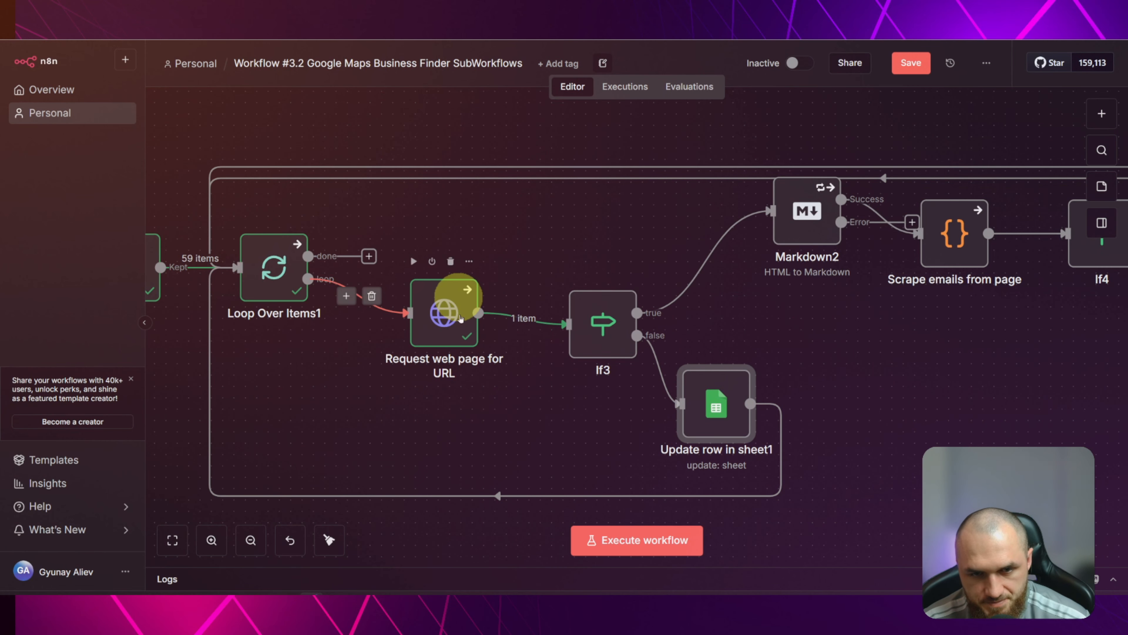
# Run the If3 node and check its result
pyautogui.click(572, 273)
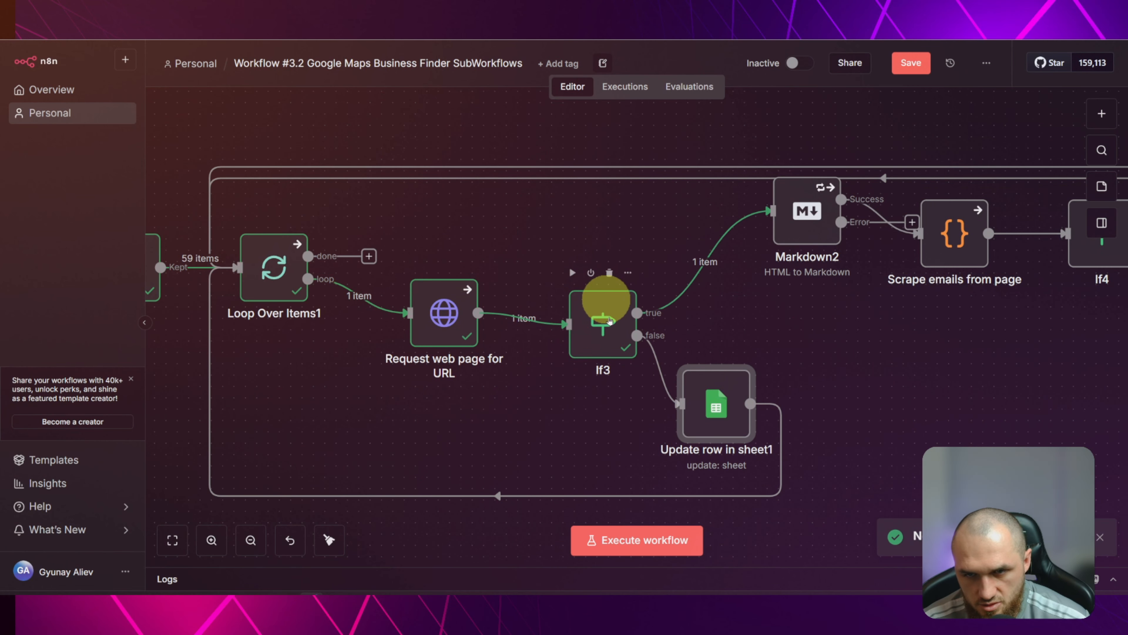
pyautogui.doubleClick(605, 298)
pyautogui.click(834, 59)
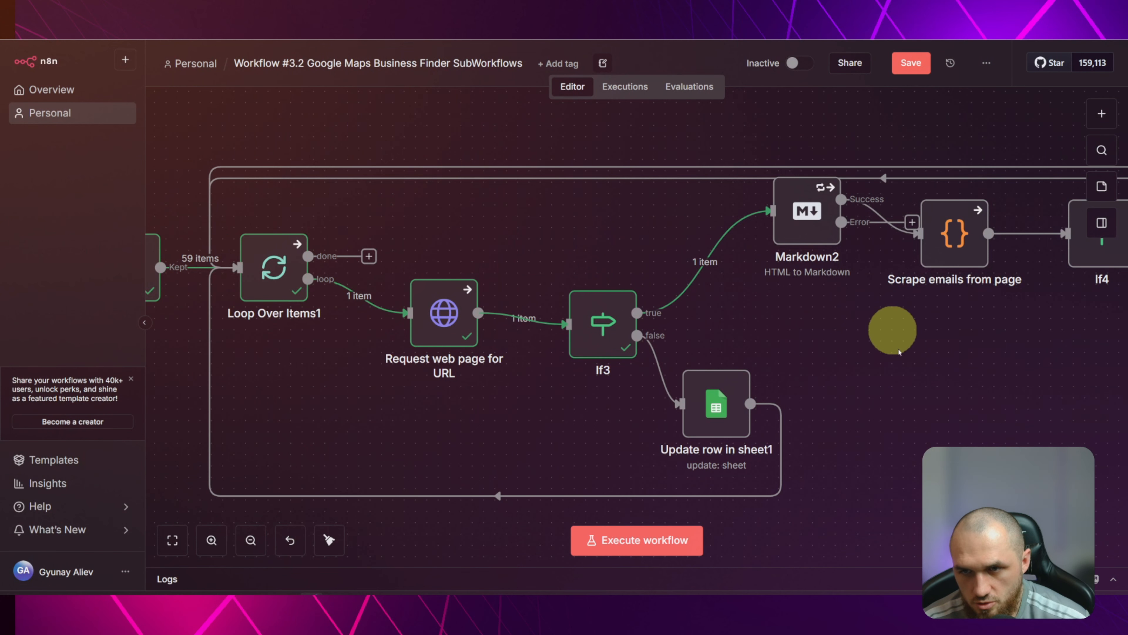
# Add a Markdown node to the canvas by searching the node library for "mark", and delete it again
pyautogui.moveTo(894, 328); pyautogui.dragTo(713, 373)
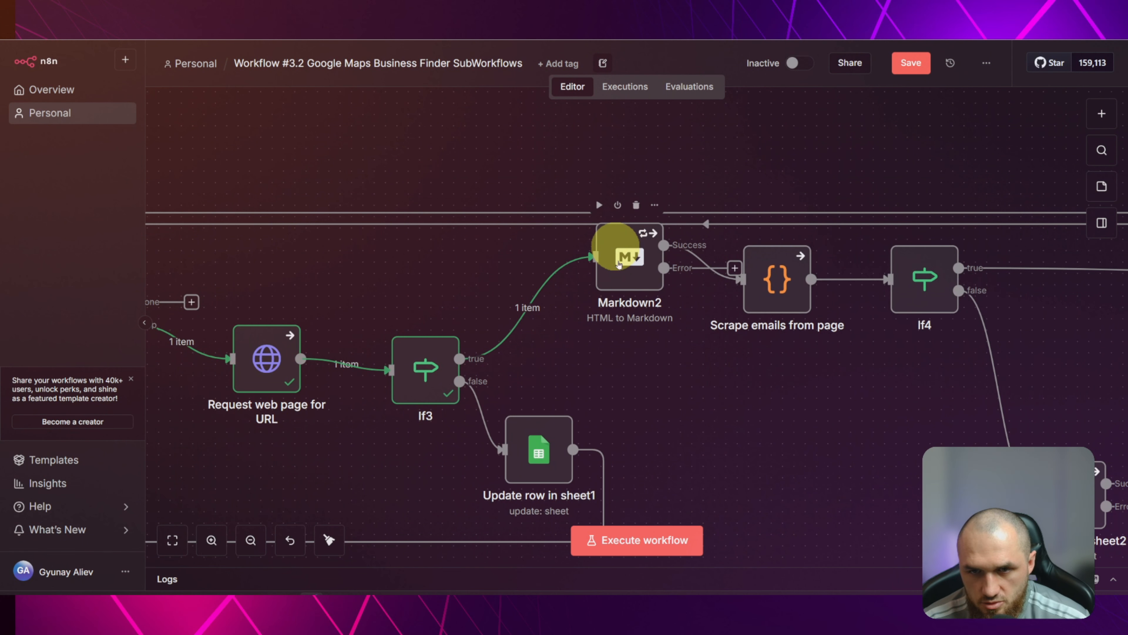
pyautogui.click(1101, 112)
pyautogui.write('m')
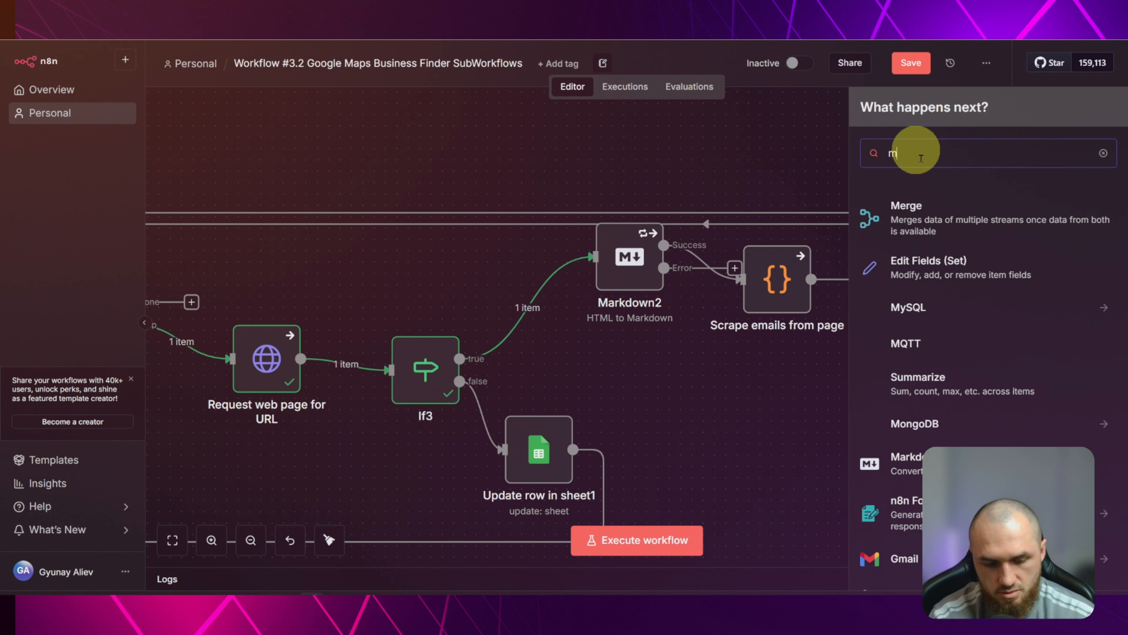
pyautogui.write('ark')
pyautogui.click(946, 209)
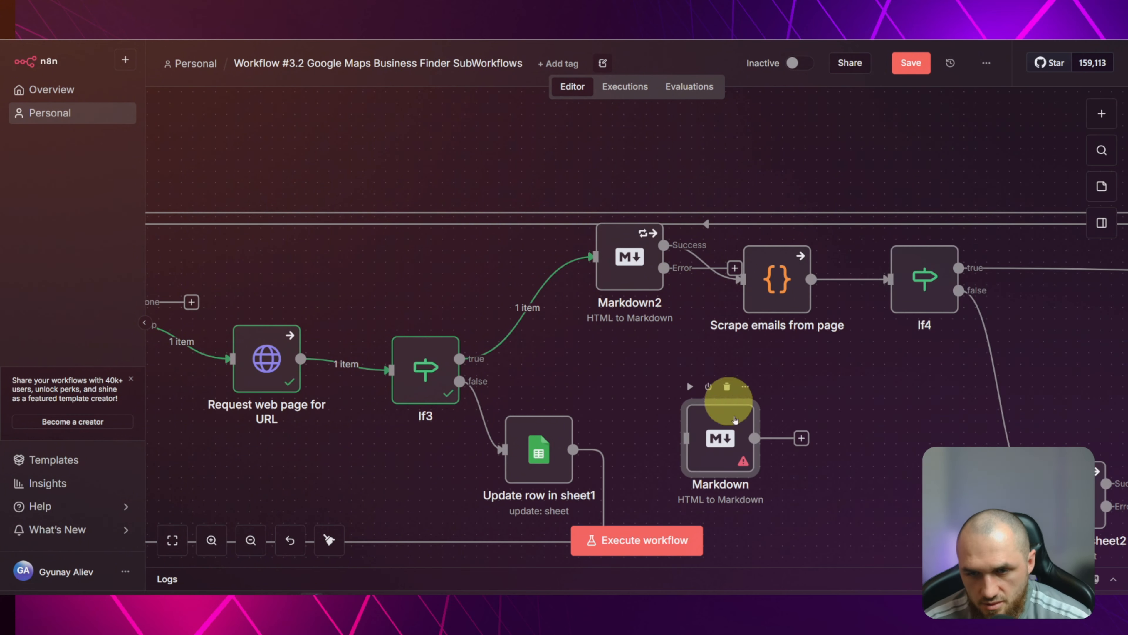
pyautogui.click(727, 386)
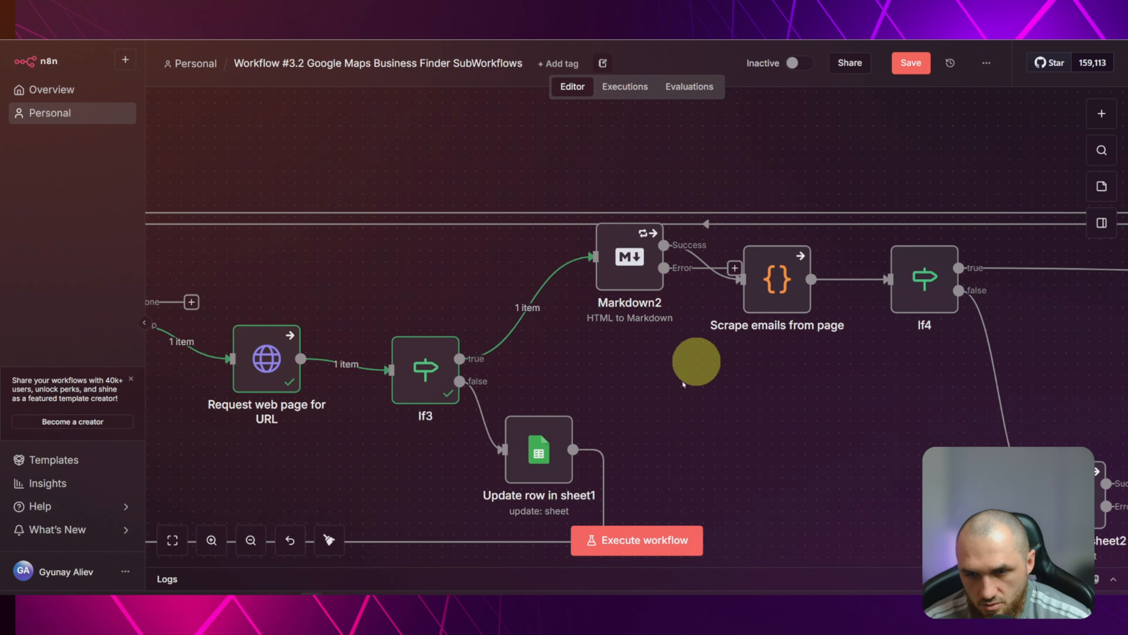
# Review Markdown2's HTML to Markdown mode, its HTML source field and the additional options, and return to the canvas
pyautogui.doubleClick(621, 262)
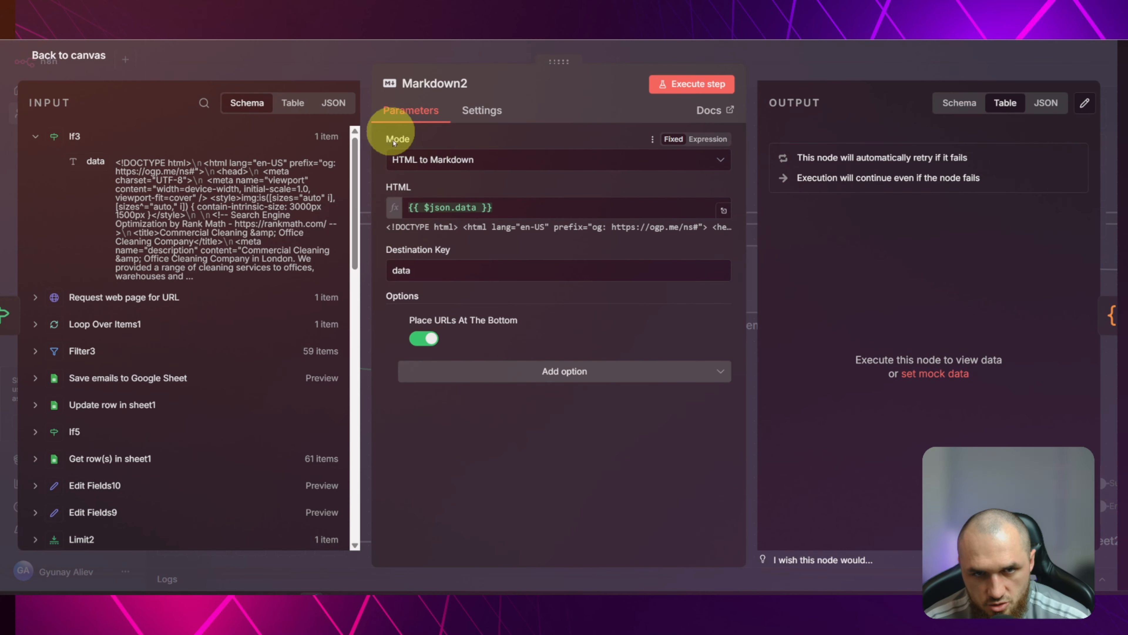
pyautogui.click(412, 160)
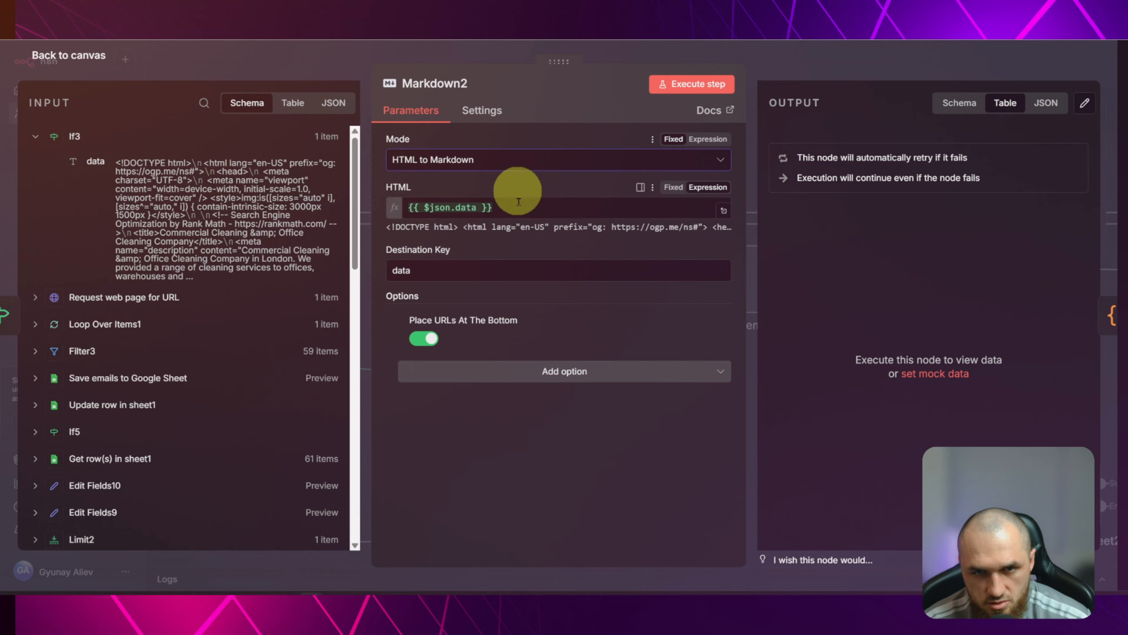
pyautogui.moveTo(89, 164); pyautogui.dragTo(444, 177)
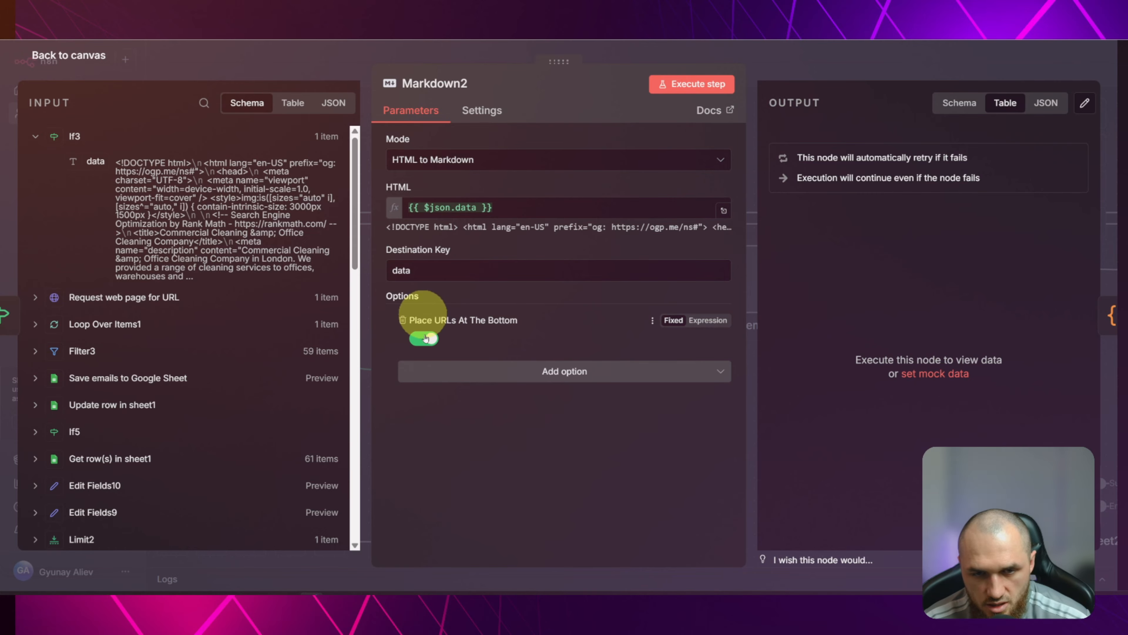
pyautogui.click(524, 371)
pyautogui.click(480, 400)
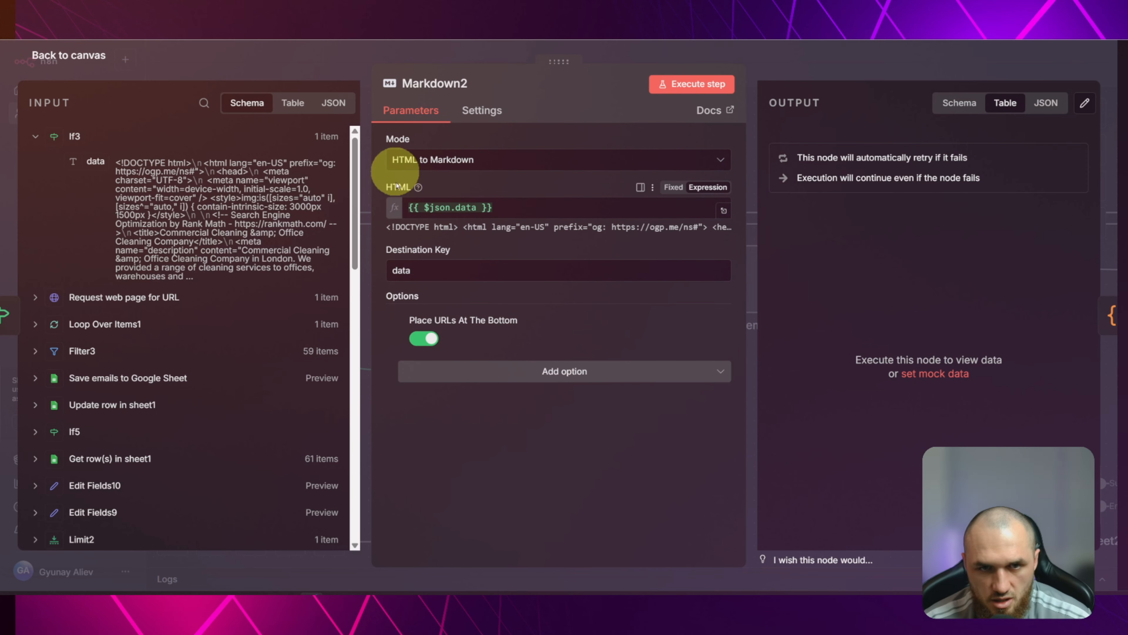
pyautogui.click(321, 67)
# Move Markdown2 slightly closer to If3 and run it, reading the converted page down to its URL list
pyautogui.moveTo(629, 256); pyautogui.dragTo(579, 293)
pyautogui.doubleClick(579, 293)
pyautogui.scroll(-10, 907, 323)
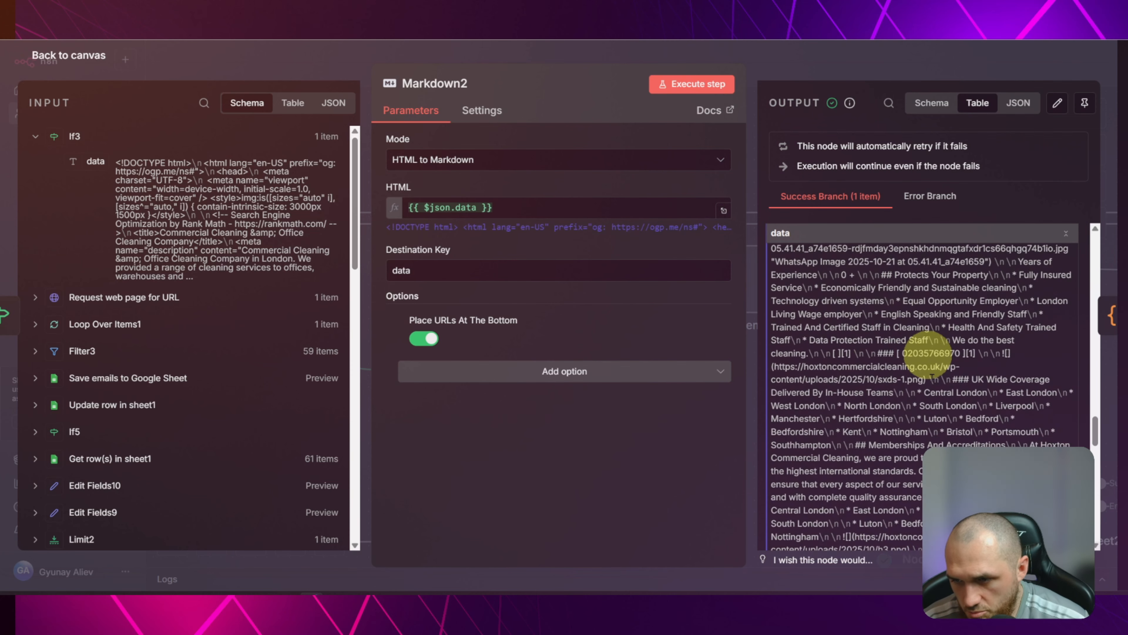
pyautogui.scroll(5, 931, 377)
pyautogui.scroll(-4, 885, 397)
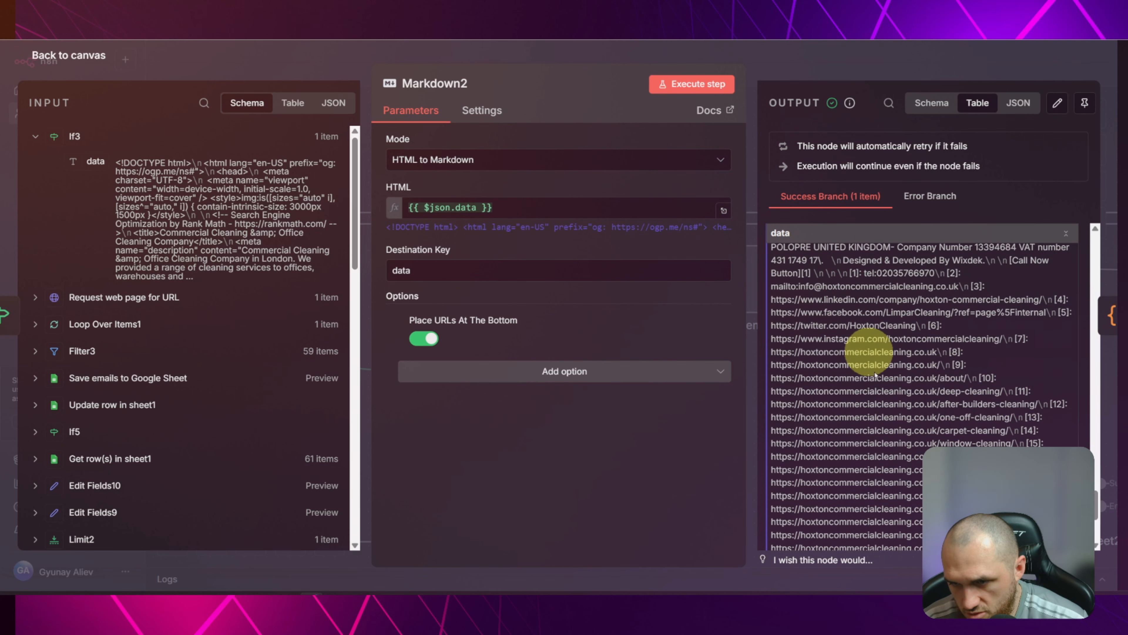
pyautogui.scroll(-5, 942, 418)
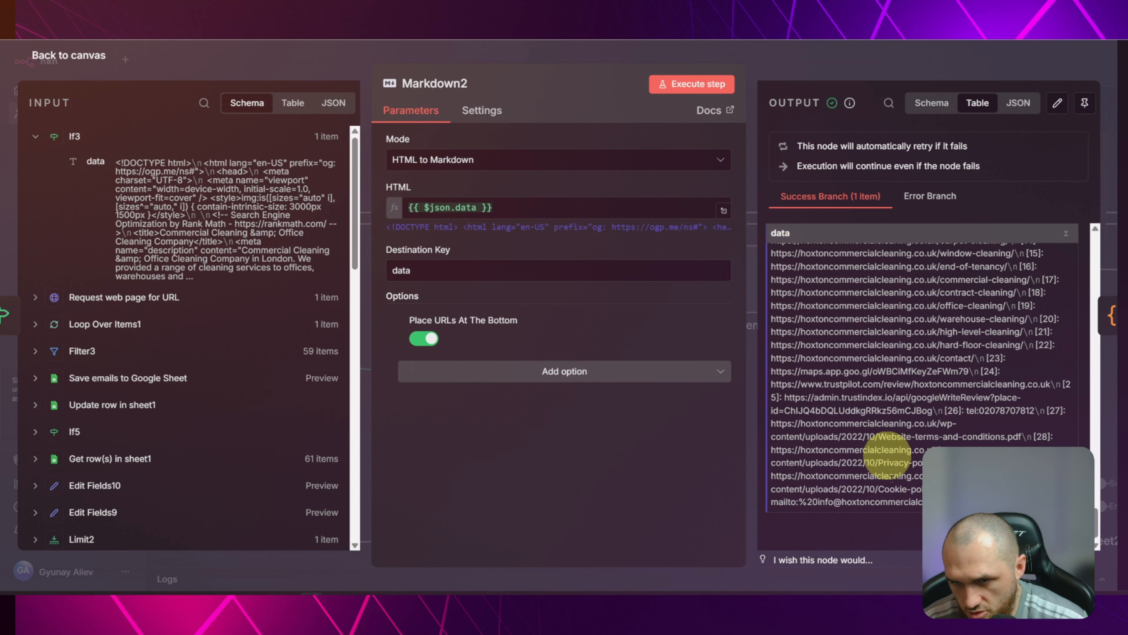
pyautogui.click(326, 70)
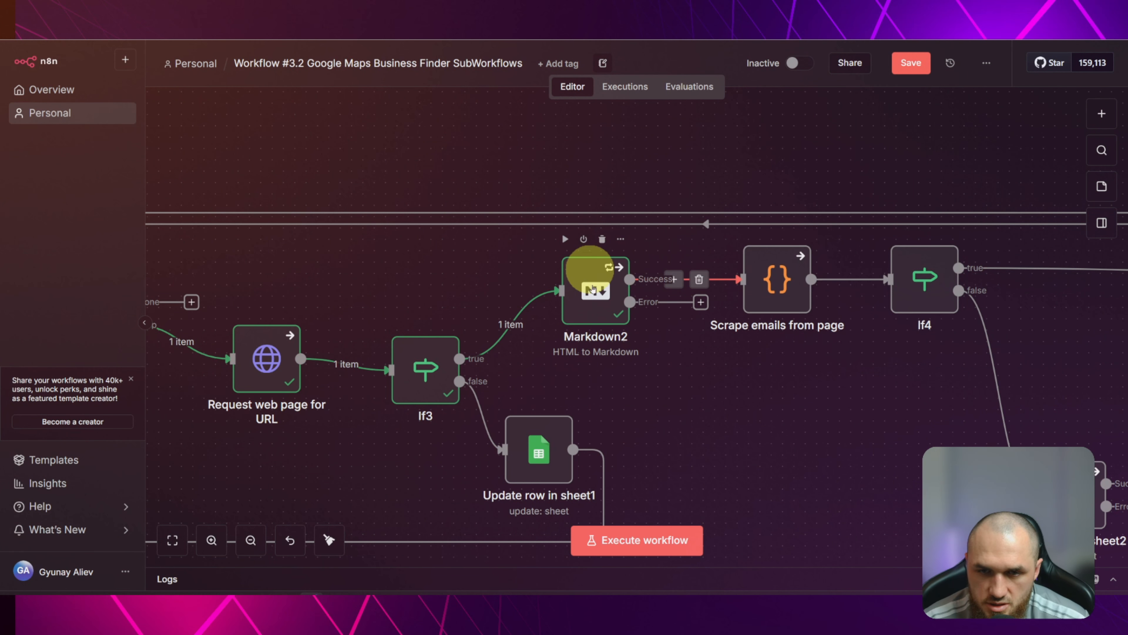
# Reopen Markdown2 and read through the page text in its Success Branch output again
pyautogui.moveTo(858, 402); pyautogui.dragTo(755, 379)
pyautogui.click(517, 266)
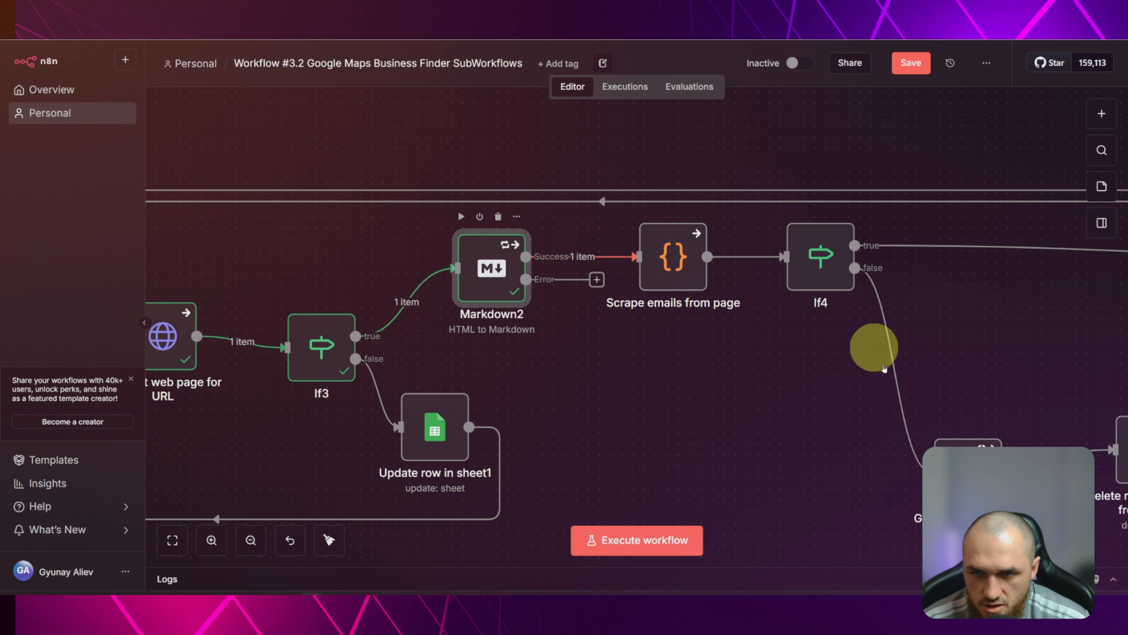
pyautogui.press('Return')
pyautogui.scroll(5, 873, 391)
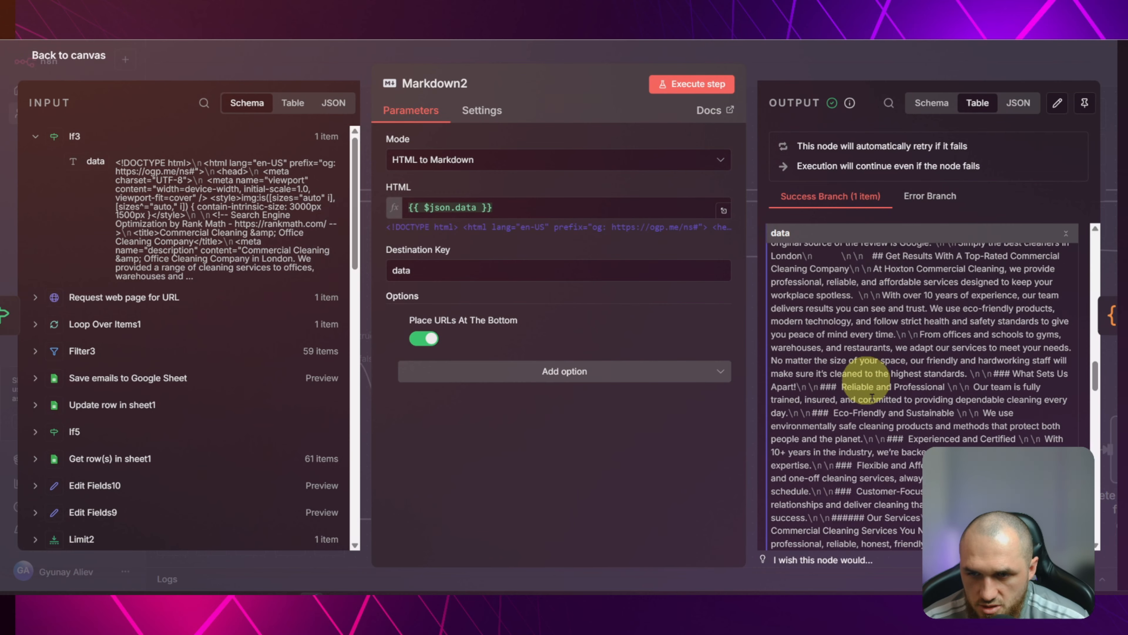
pyautogui.scroll(-5, 872, 397)
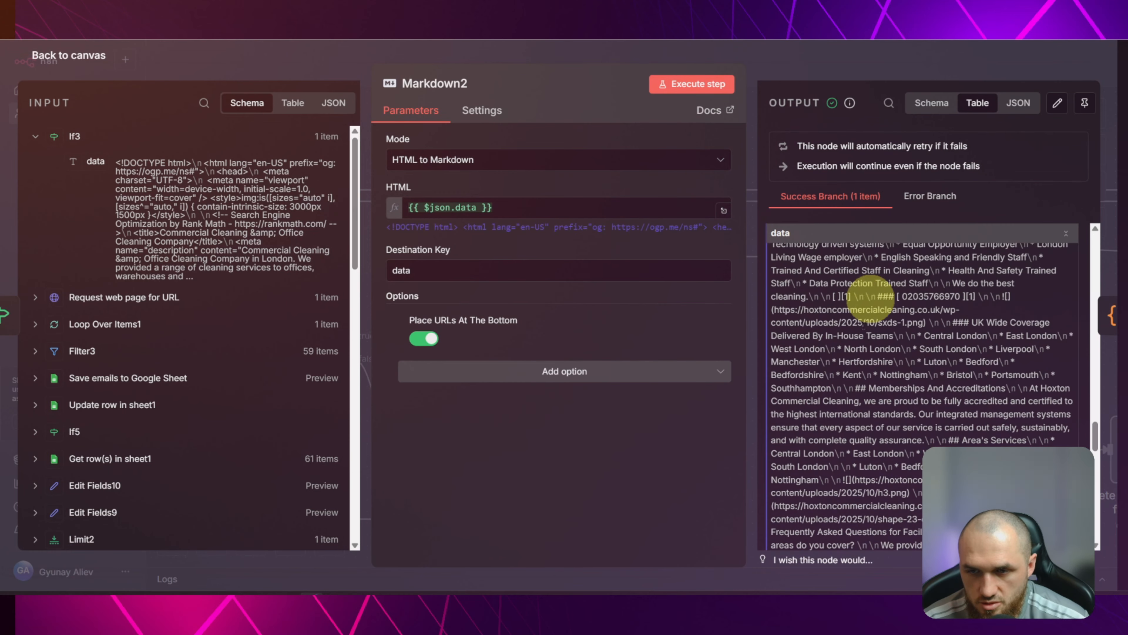
pyautogui.click(793, 62)
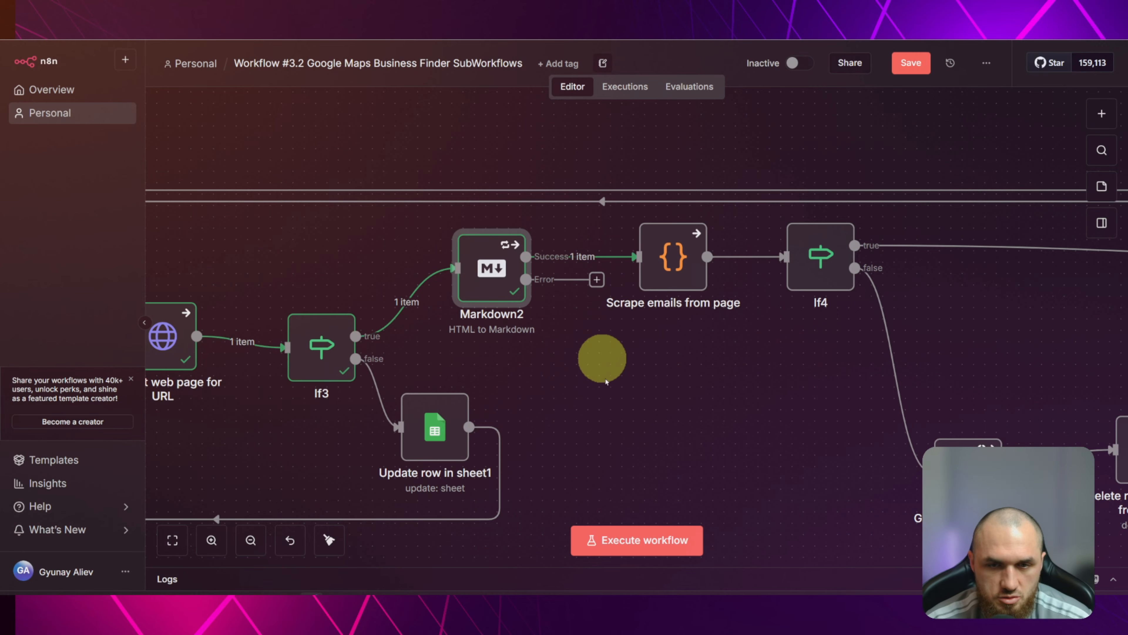
# Check Markdown2's node settings for Retry On Fail and On Error
pyautogui.doubleClick(492, 276)
pyautogui.click(481, 111)
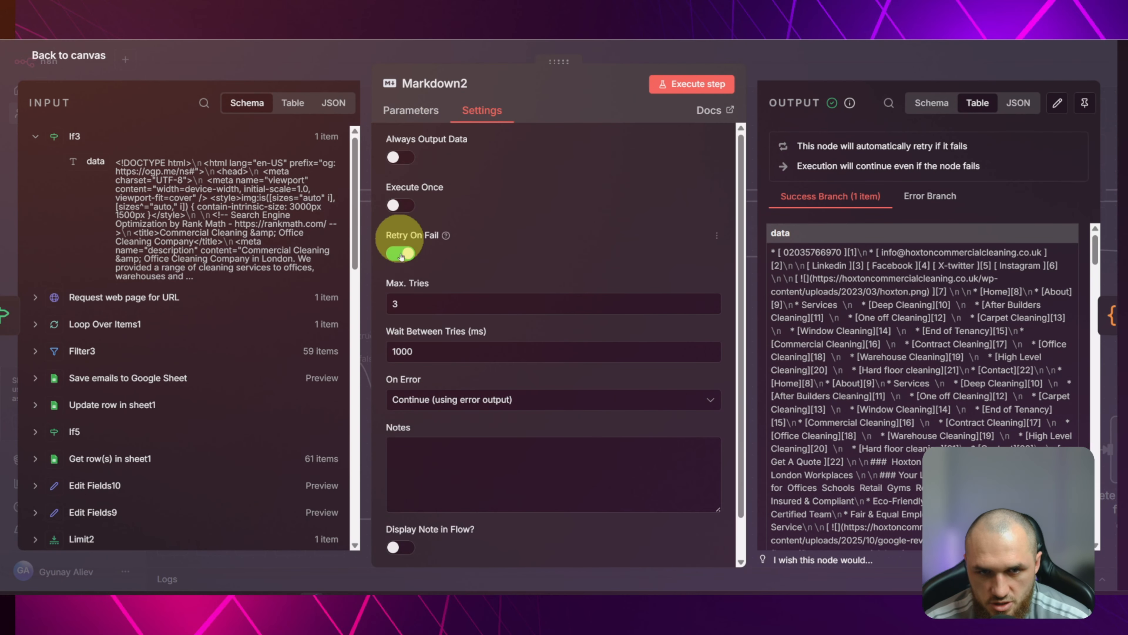
# Compare the Retry On Fail and On Error settings of Markdown2 and Request web page for URL, and check Loop Over Items1's settings
pyautogui.moveTo(387, 236); pyautogui.dragTo(451, 233)
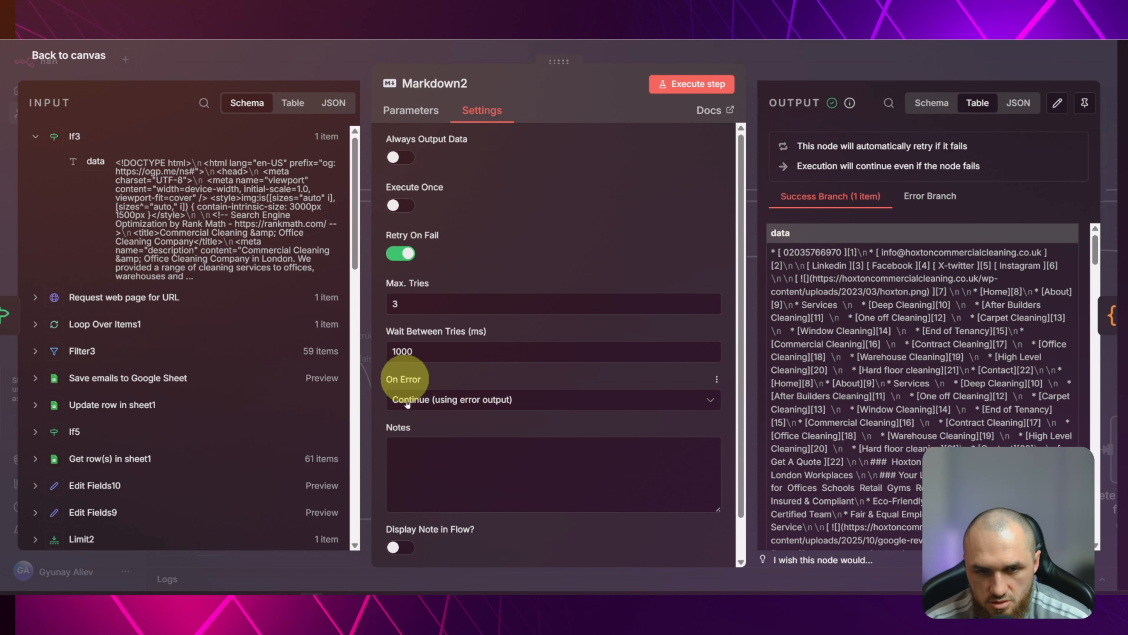
pyautogui.click(338, 61)
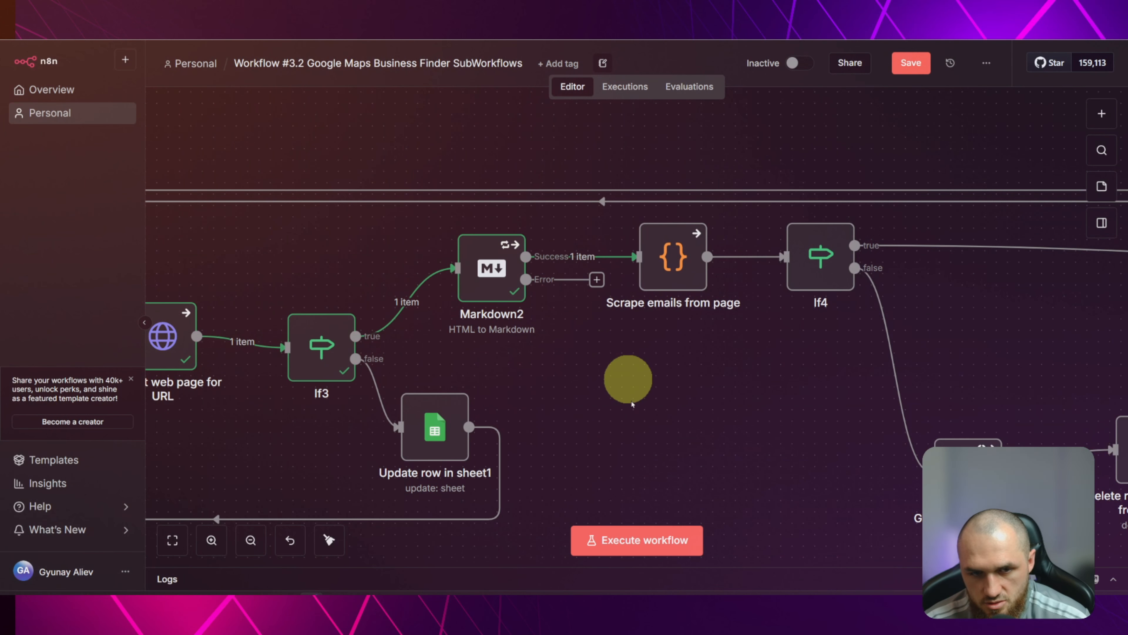
pyautogui.hscroll(-5, 623, 395)
pyautogui.doubleClick(418, 359)
pyautogui.click(481, 116)
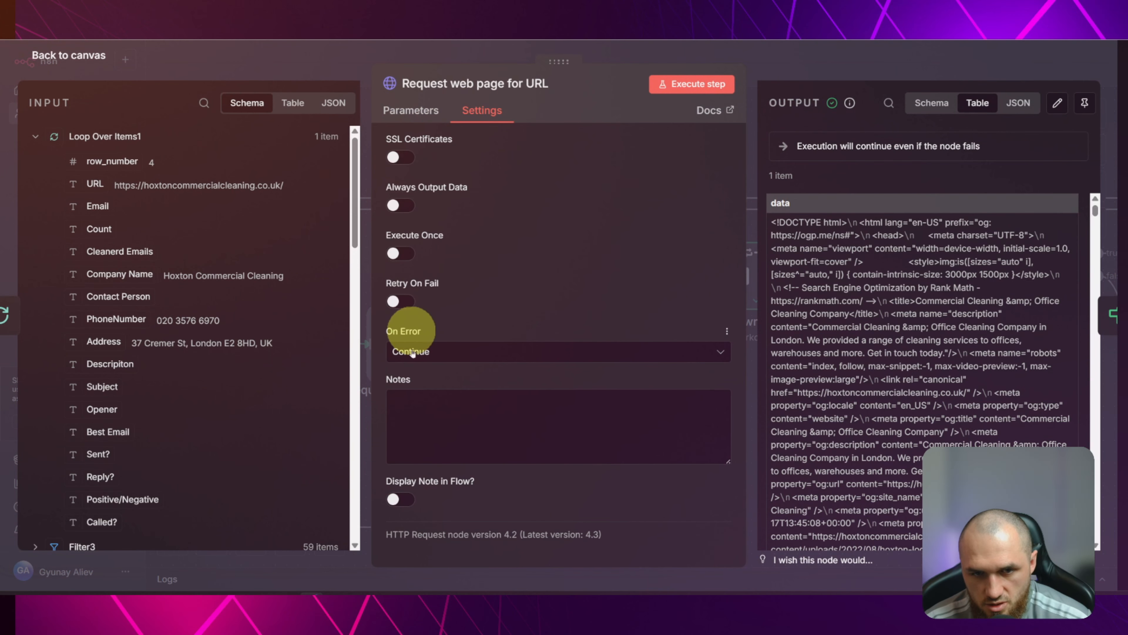
pyautogui.click(324, 57)
pyautogui.doubleClick(536, 301)
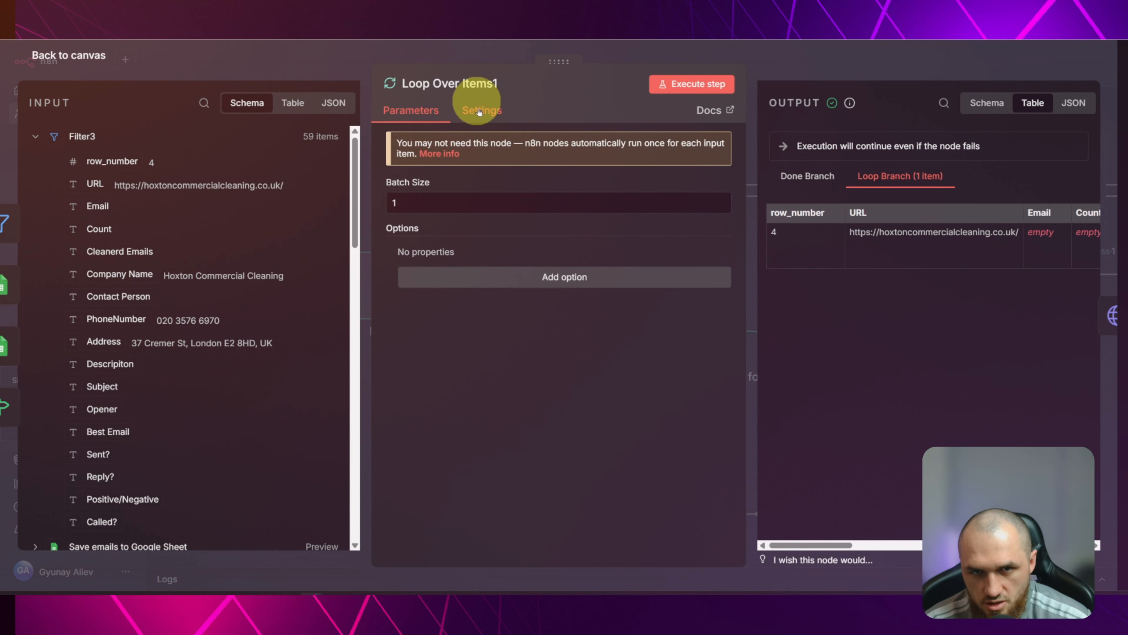
pyautogui.click(477, 109)
pyautogui.click(314, 55)
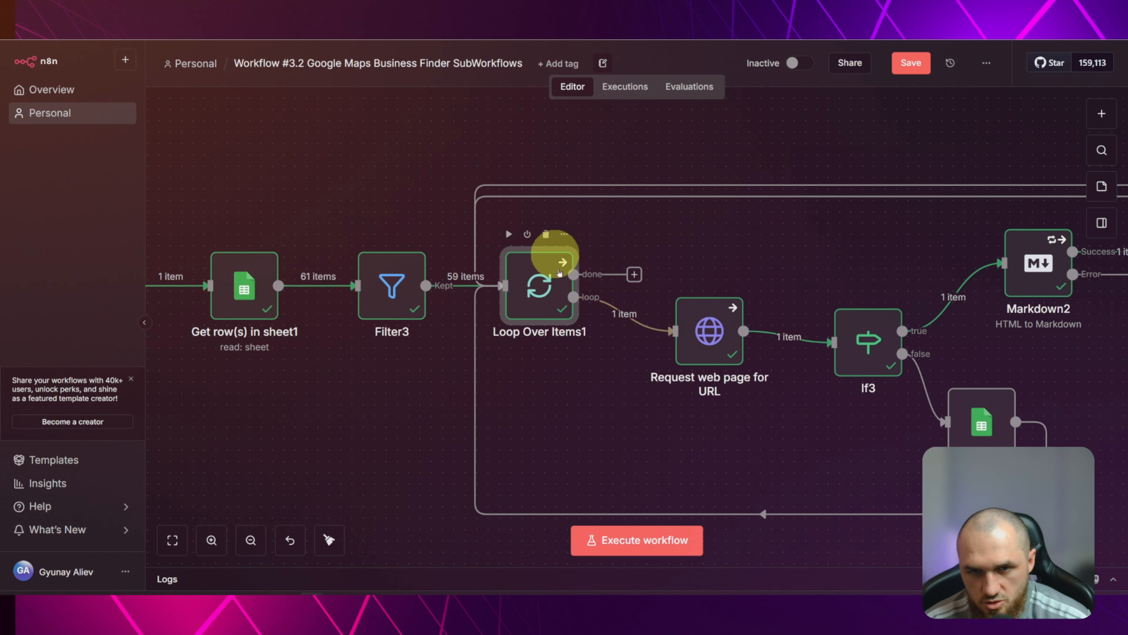
# Follow the flow from Loop Over Items1 to Scrape emails from page and search the available nodes for "code"
pyautogui.click(395, 383)
pyautogui.moveTo(350, 412); pyautogui.dragTo(238, 416)
pyautogui.moveTo(784, 268); pyautogui.dragTo(272, 297)
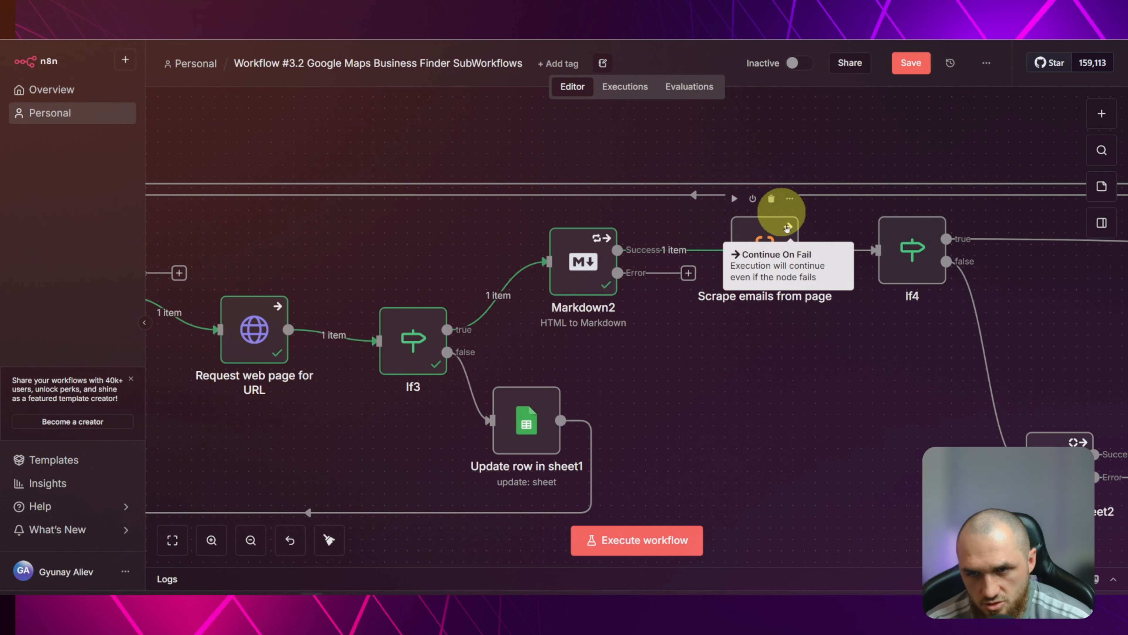
pyautogui.moveTo(843, 391); pyautogui.dragTo(624, 422)
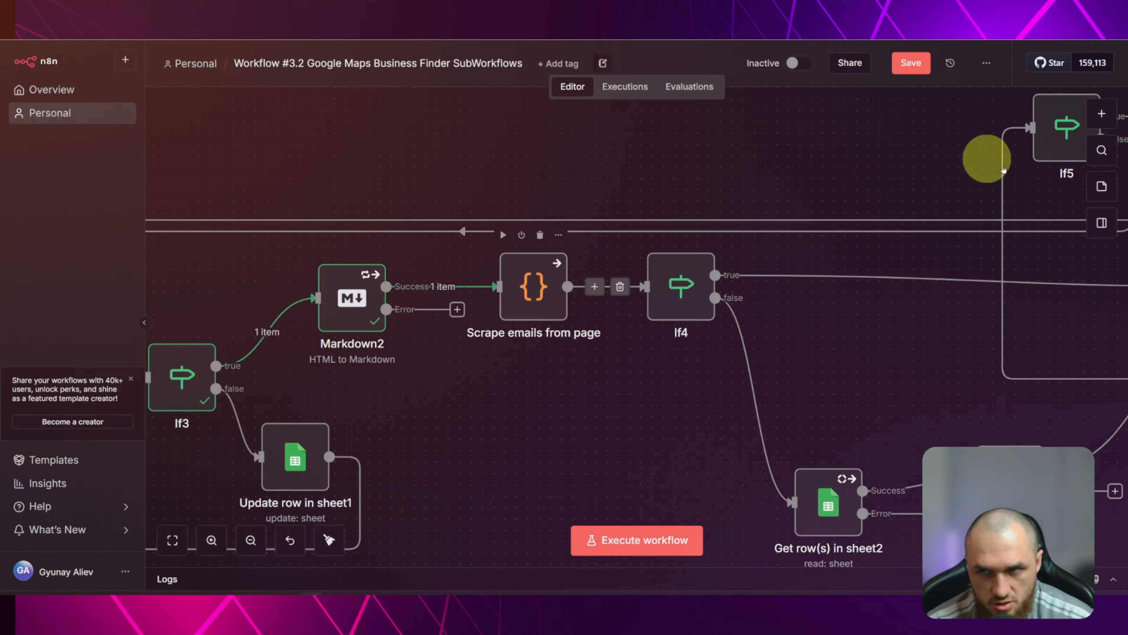
pyautogui.click(1101, 113)
pyautogui.write('code')
# Open Scrape emails from page, show its Markdown2 input as JSON and collapse the items
pyautogui.doubleClick(538, 300)
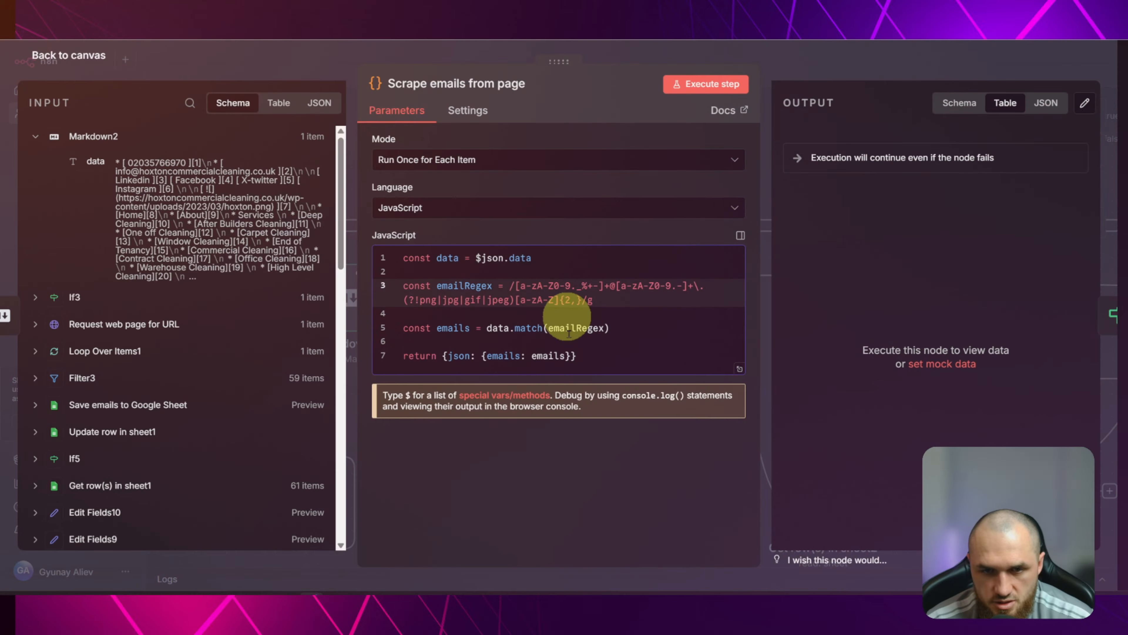
pyautogui.click(315, 102)
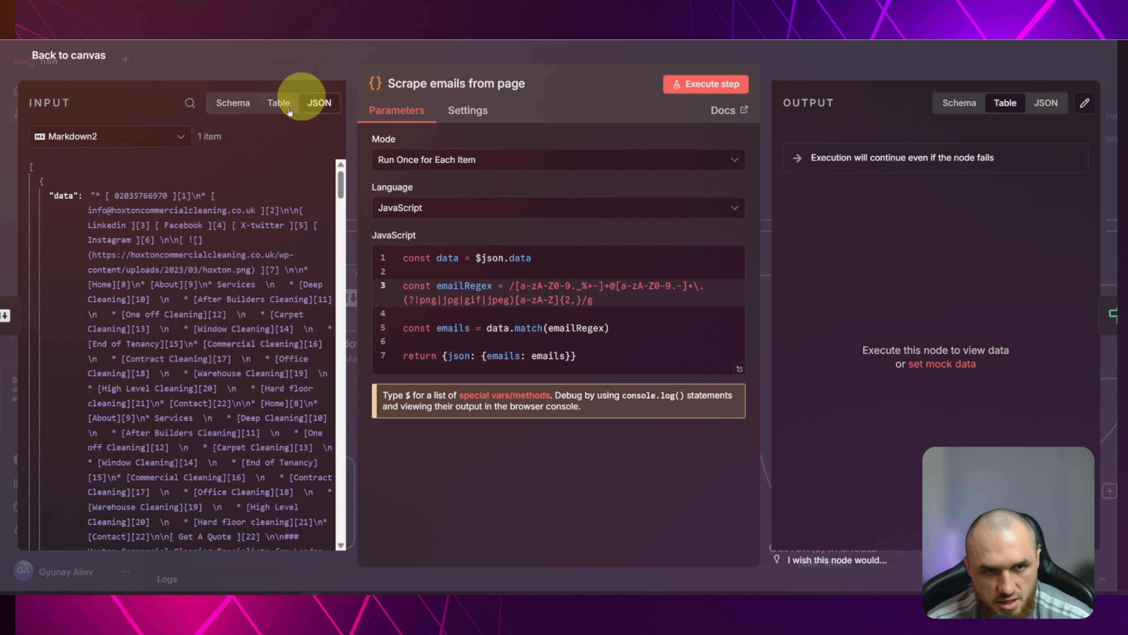
pyautogui.click(31, 168)
pyautogui.click(321, 173)
pyautogui.click(292, 212)
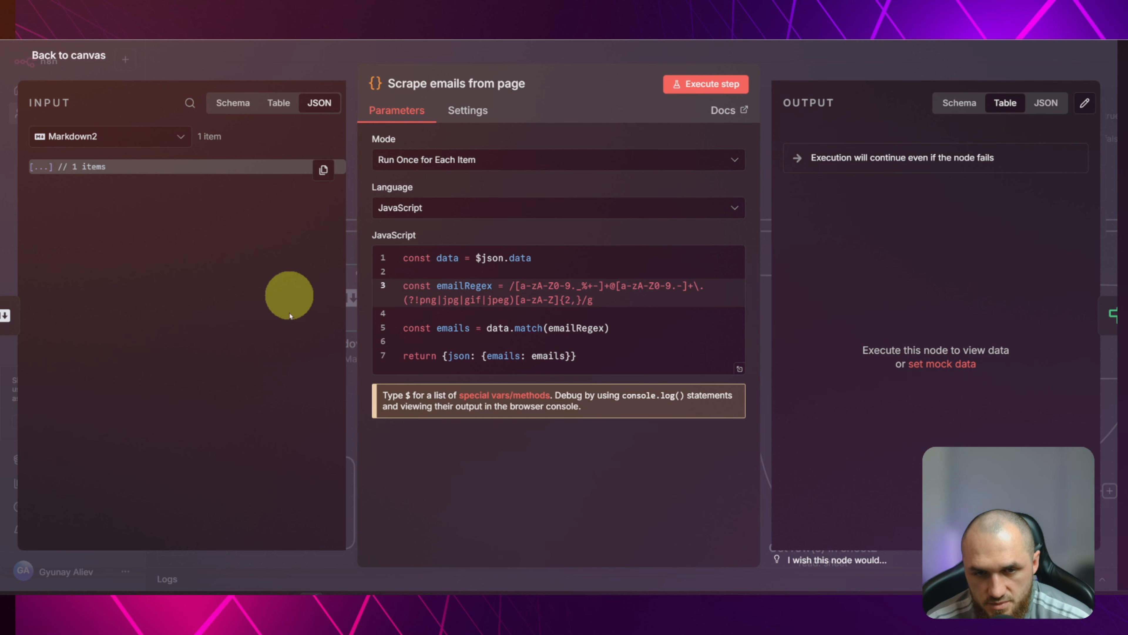
# Review the JavaScript in Scrape emails from page, from reading the data through the emailRegex match to the returned emails, and return to the canvas
pyautogui.click(582, 311)
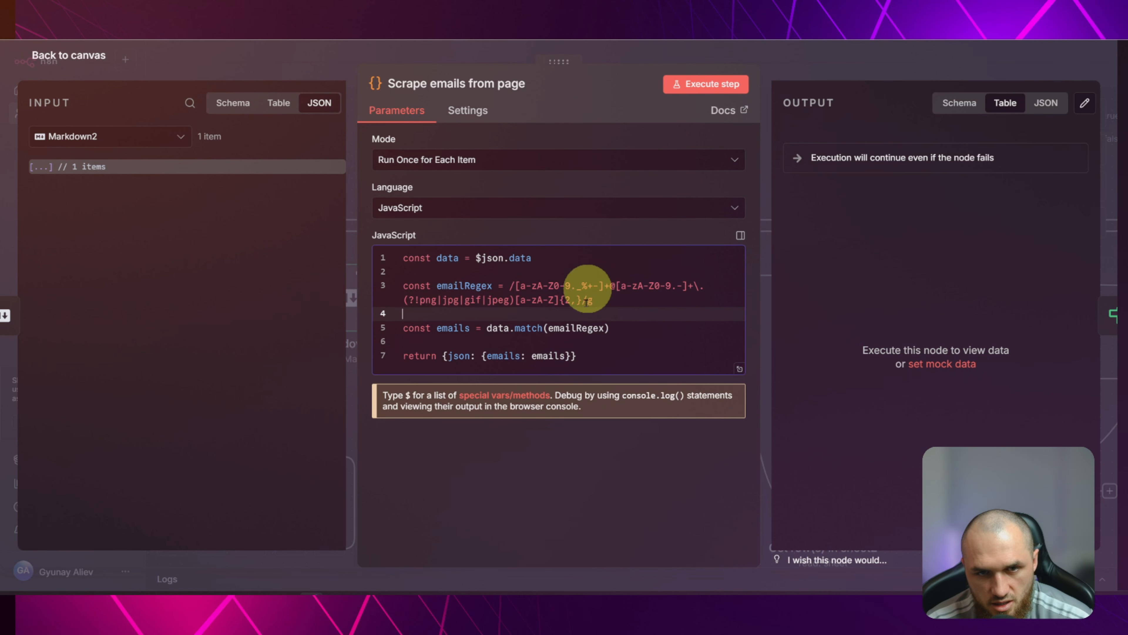
pyautogui.click(599, 361)
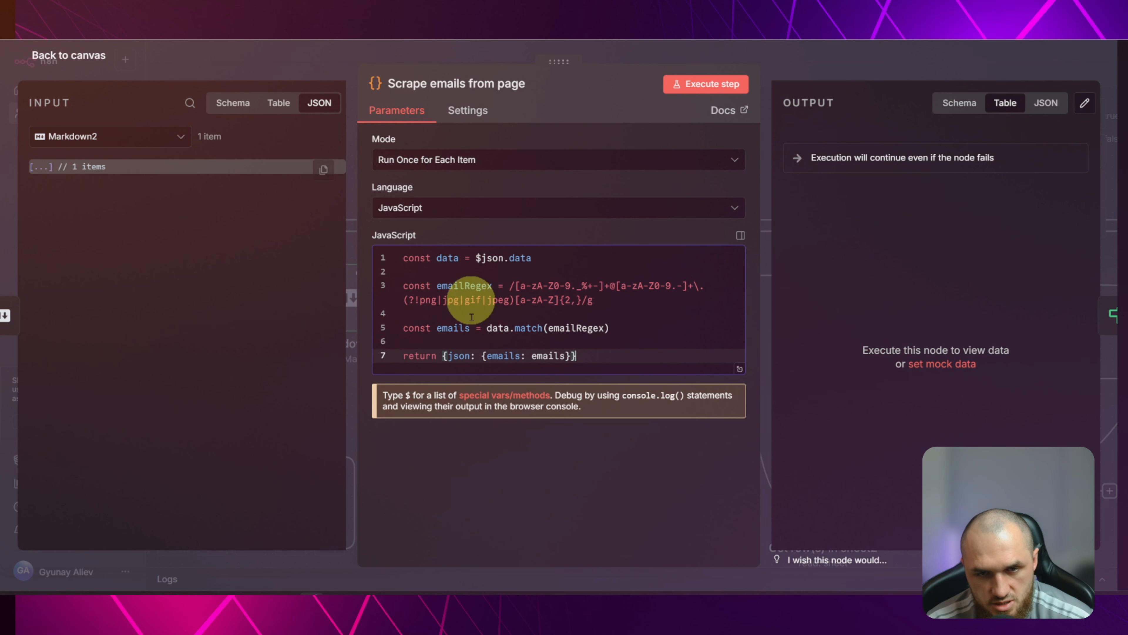
pyautogui.moveTo(589, 359); pyautogui.dragTo(404, 254)
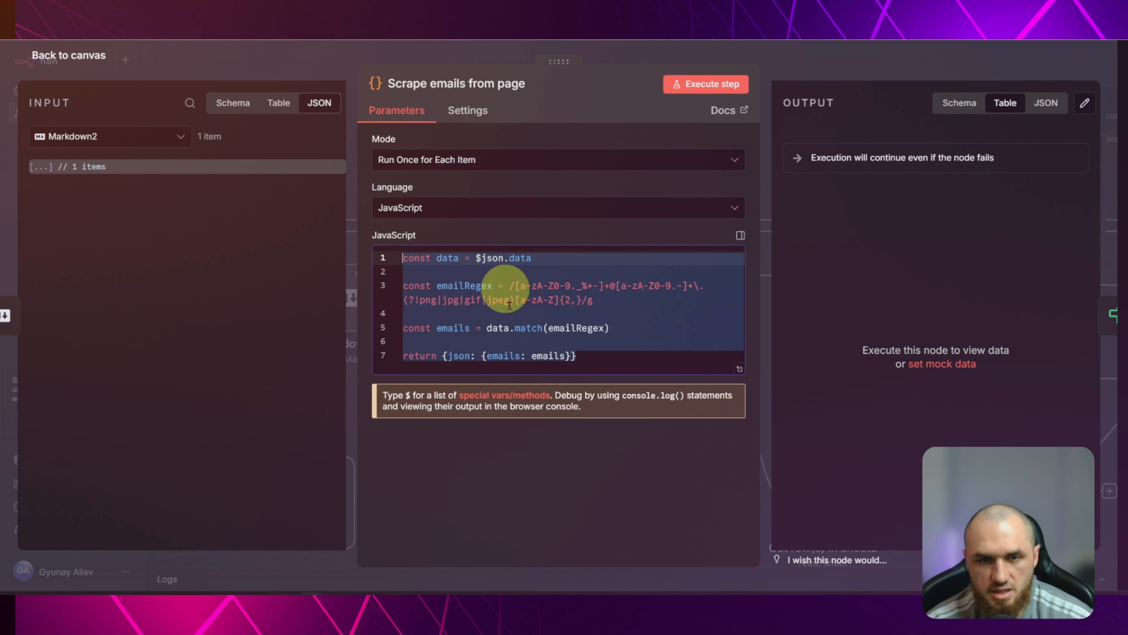
pyautogui.click(518, 300)
pyautogui.click(596, 354)
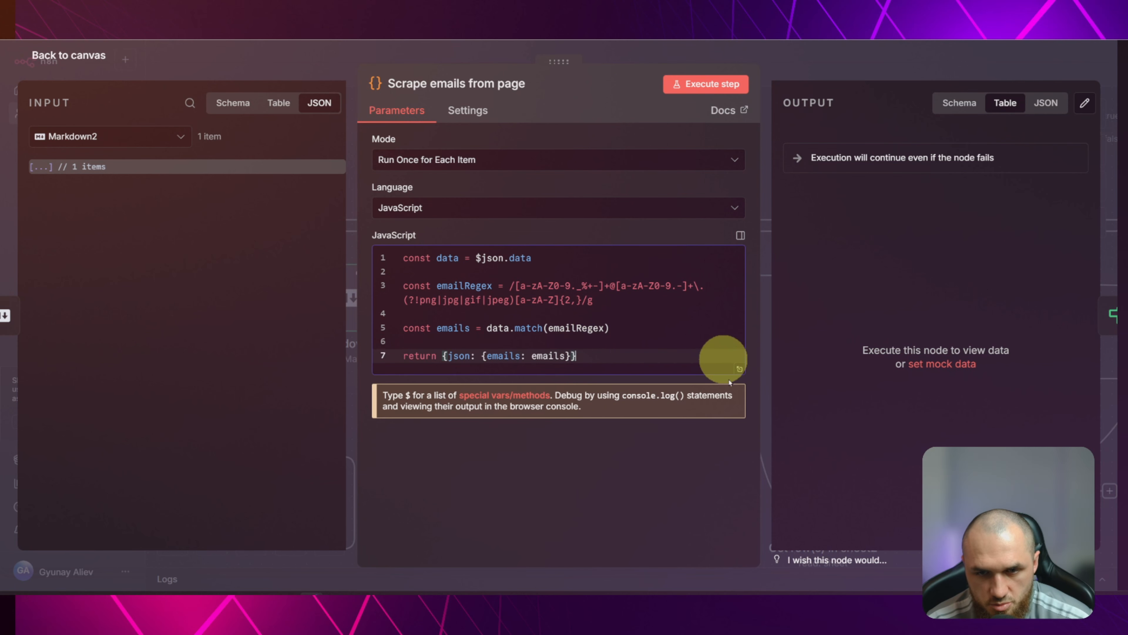
pyautogui.press('Escape')
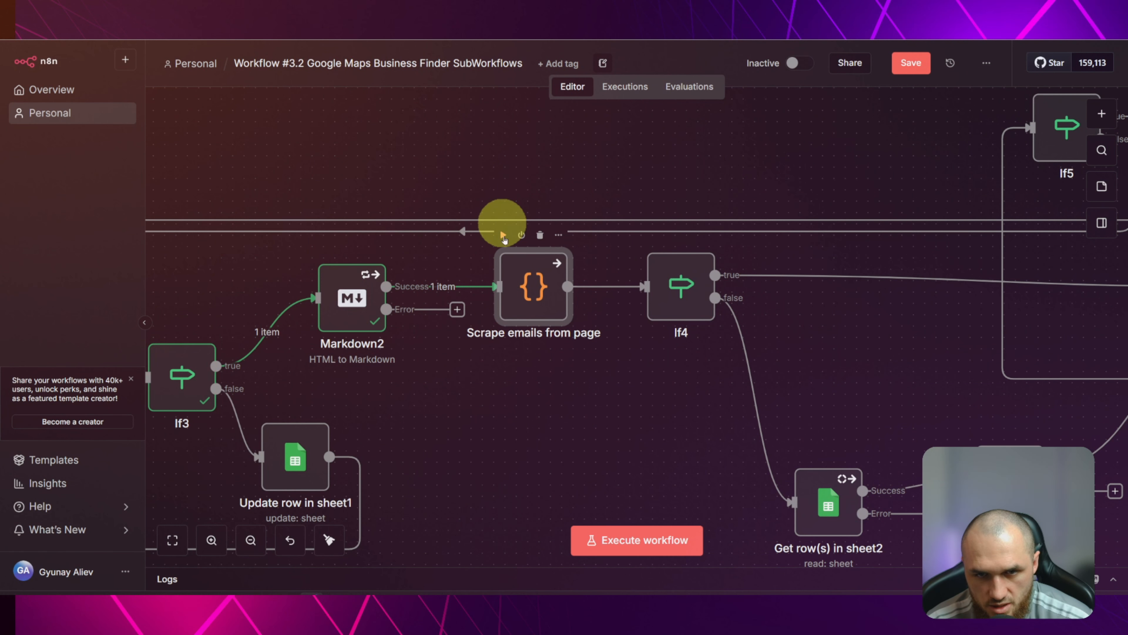
# Run Scrape emails from page, read the emails it extracted and return to the canvas
pyautogui.click(504, 235)
pyautogui.doubleClick(533, 286)
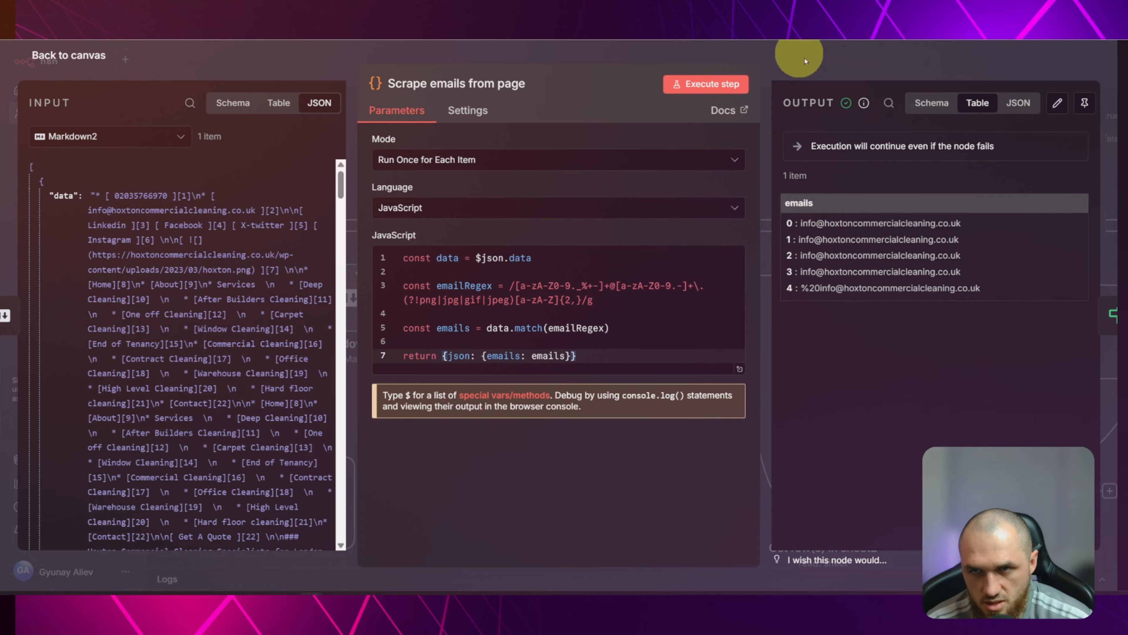
pyautogui.click(808, 61)
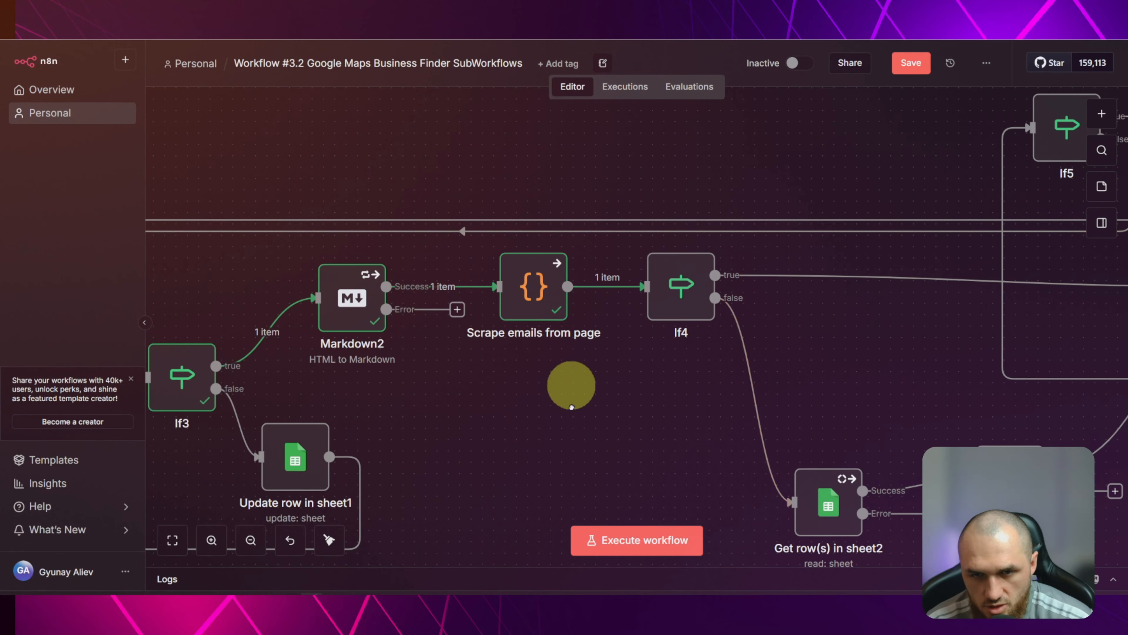
pyautogui.hscroll(3, 564, 347)
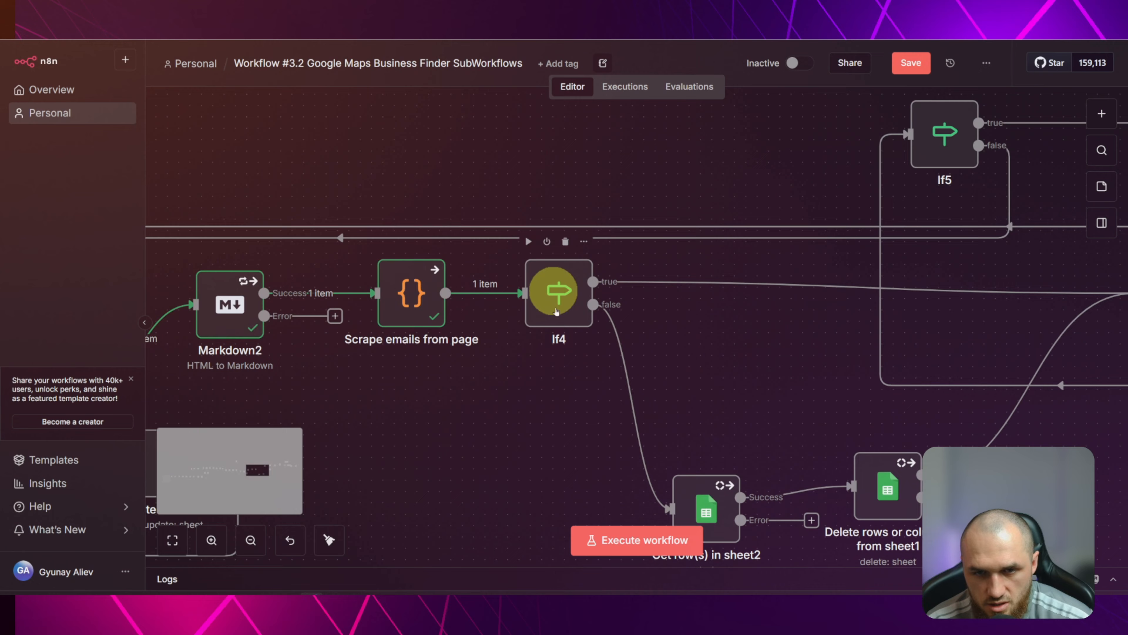
pyautogui.doubleClick(414, 289)
pyautogui.press('Escape')
# Try adding the whole emails array to If4's emails[0] exists condition, undo the addition and close the node
pyautogui.doubleClick(553, 267)
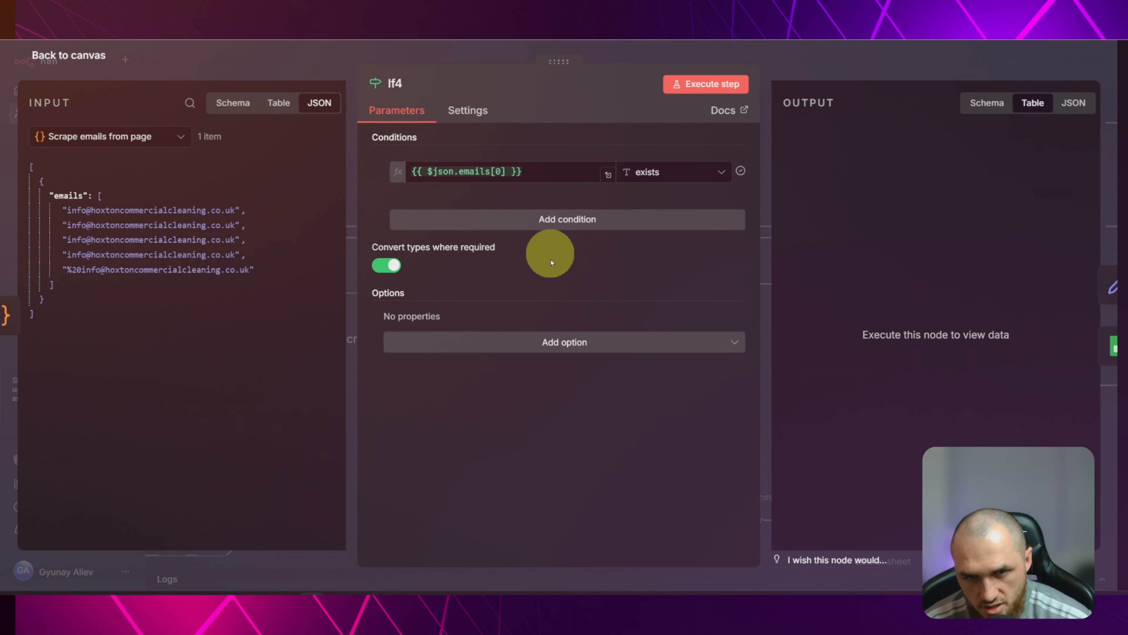
pyautogui.click(233, 103)
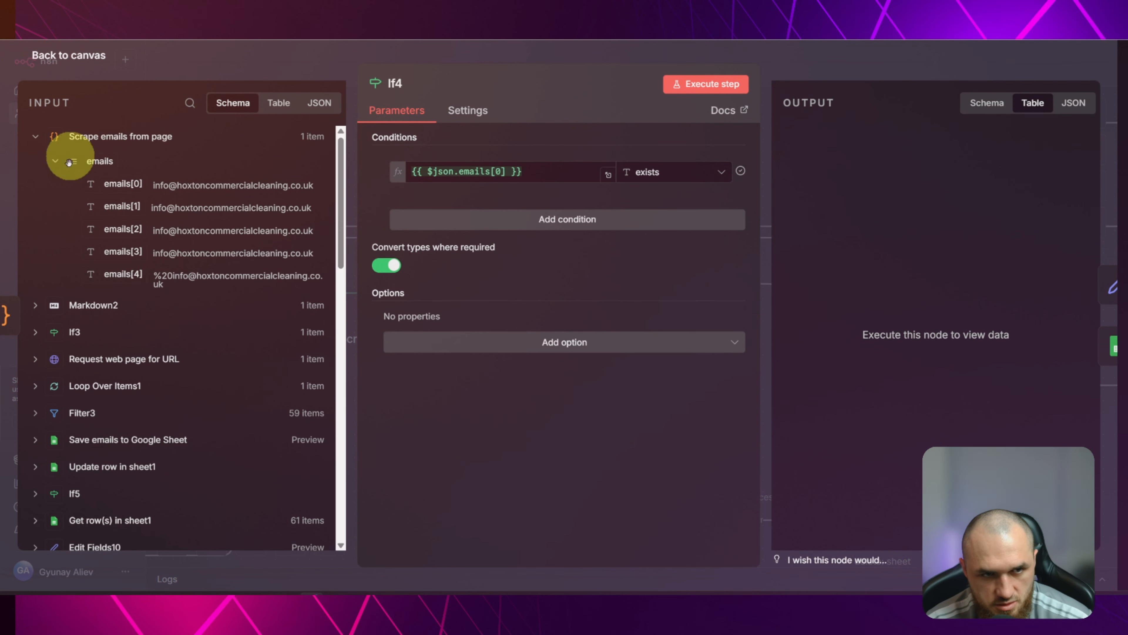
pyautogui.moveTo(92, 162); pyautogui.dragTo(570, 171)
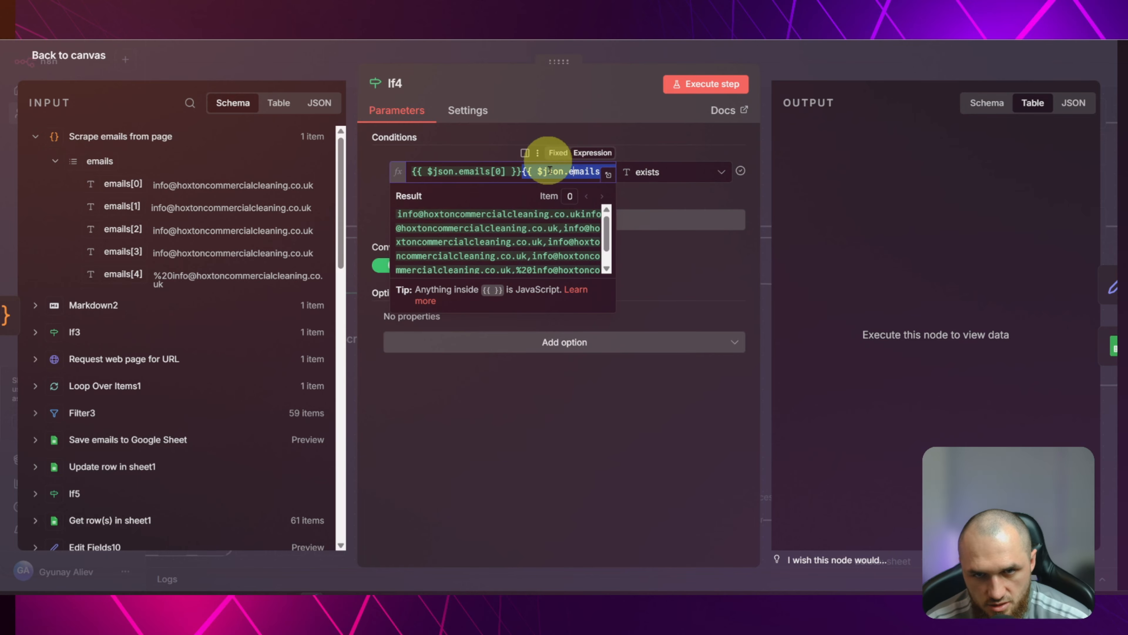
pyautogui.hotkey('ctrl', 'z')
pyautogui.click(671, 176)
pyautogui.press('Escape')
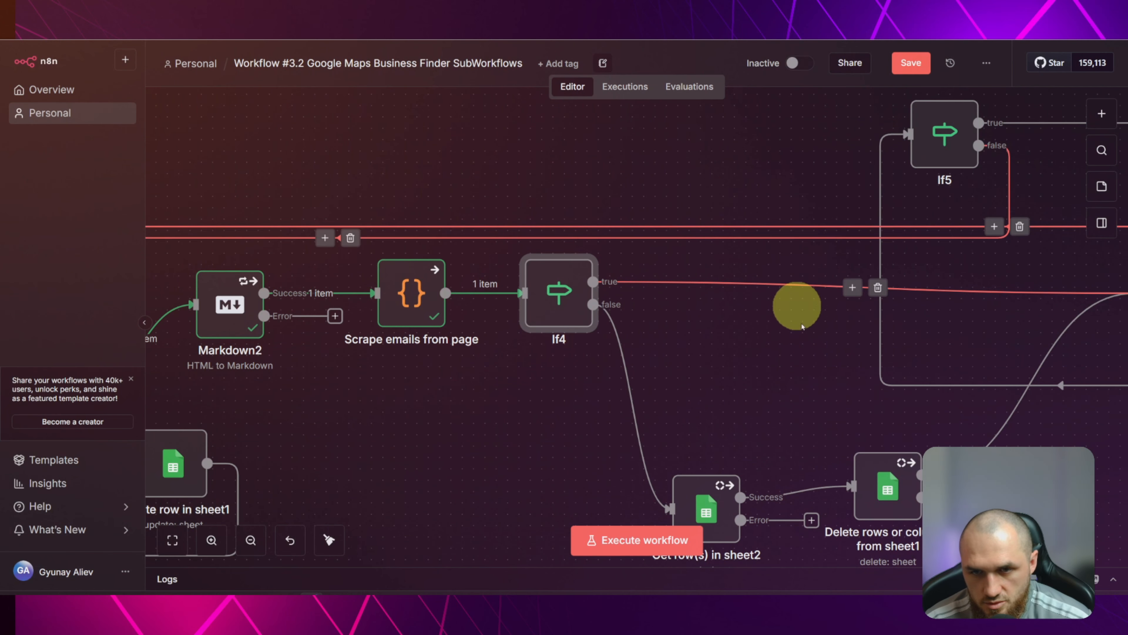
# Open Edit Fields9 and compare its fields to set with the company data coming from Loop Over Items1
pyautogui.moveTo(611, 325); pyautogui.dragTo(129, 256)
pyautogui.click(683, 239)
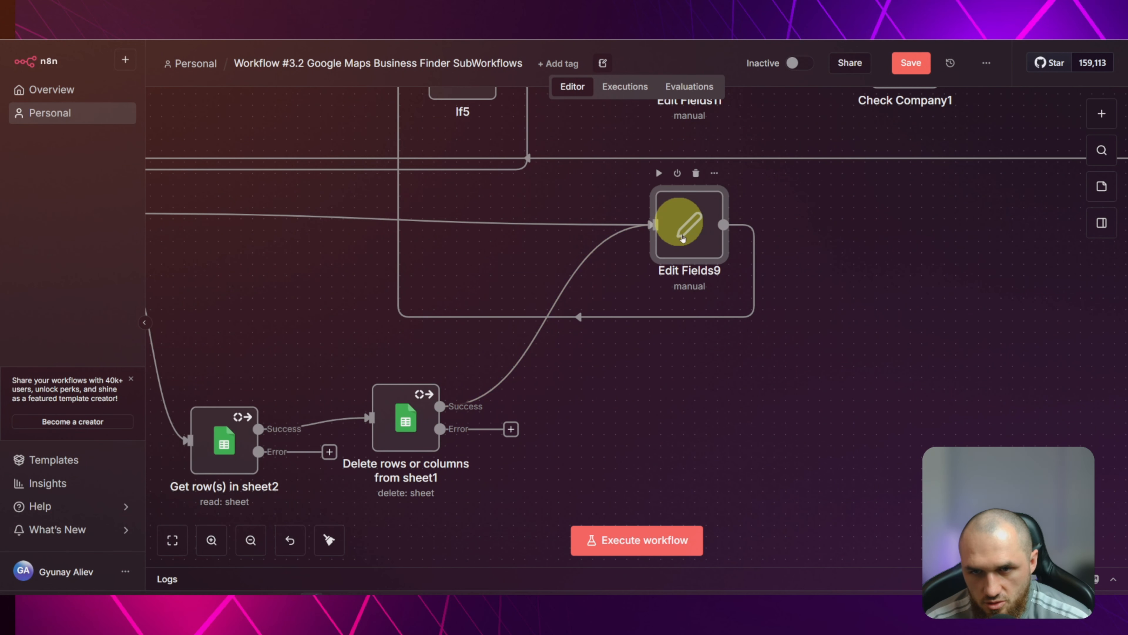
pyautogui.doubleClick(683, 239)
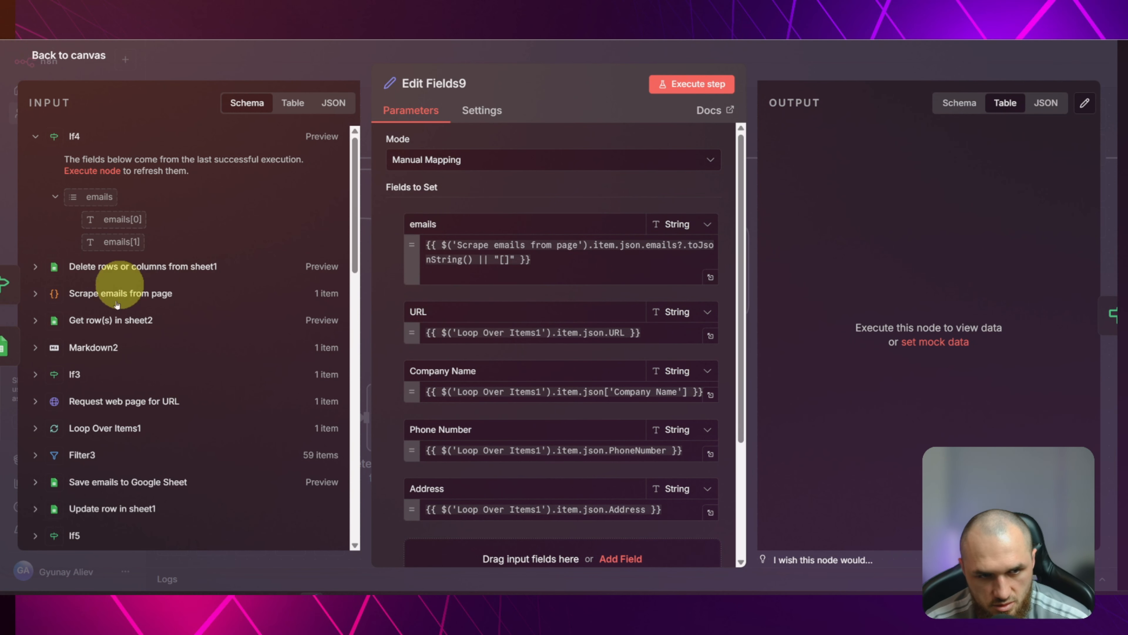
pyautogui.click(90, 347)
pyautogui.click(100, 454)
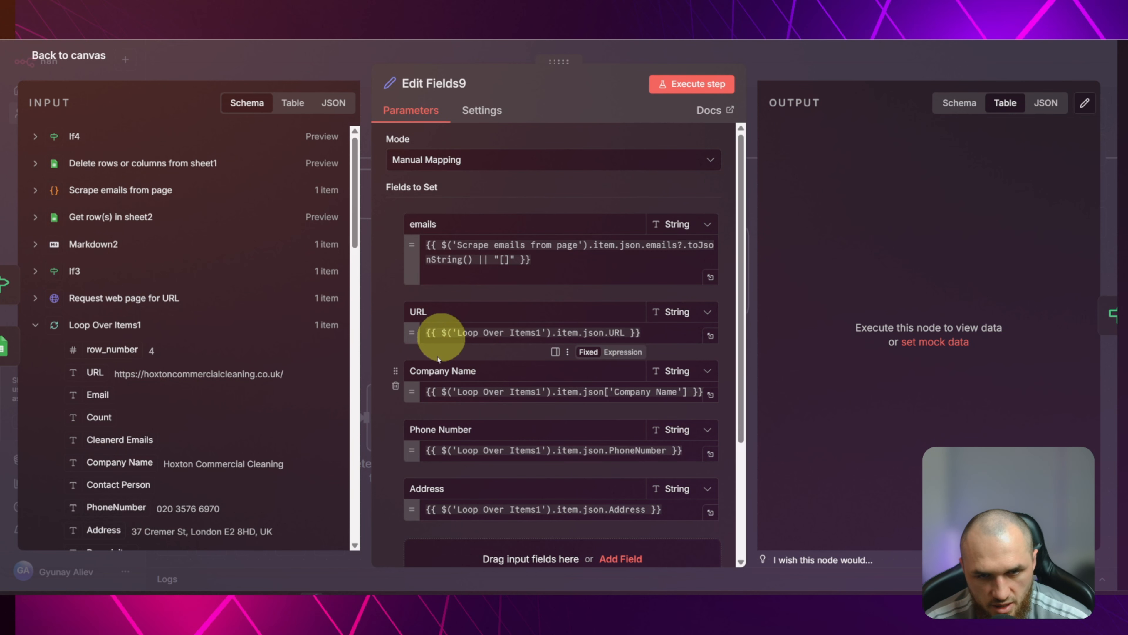
pyautogui.scroll(-2, 147, 359)
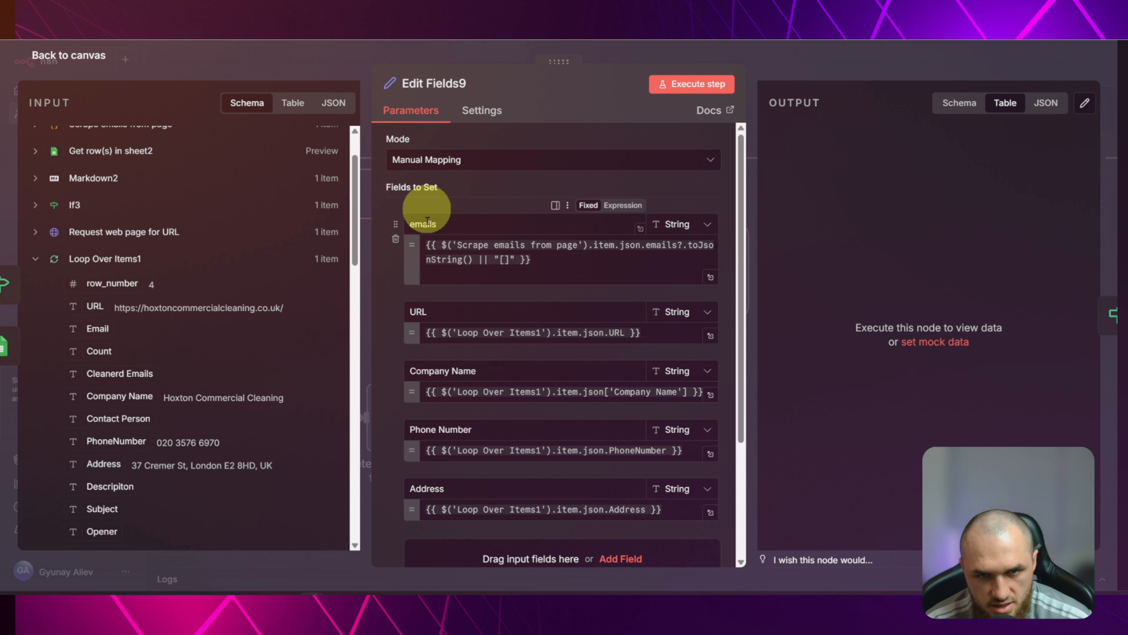
pyautogui.moveTo(386, 187); pyautogui.dragTo(443, 190)
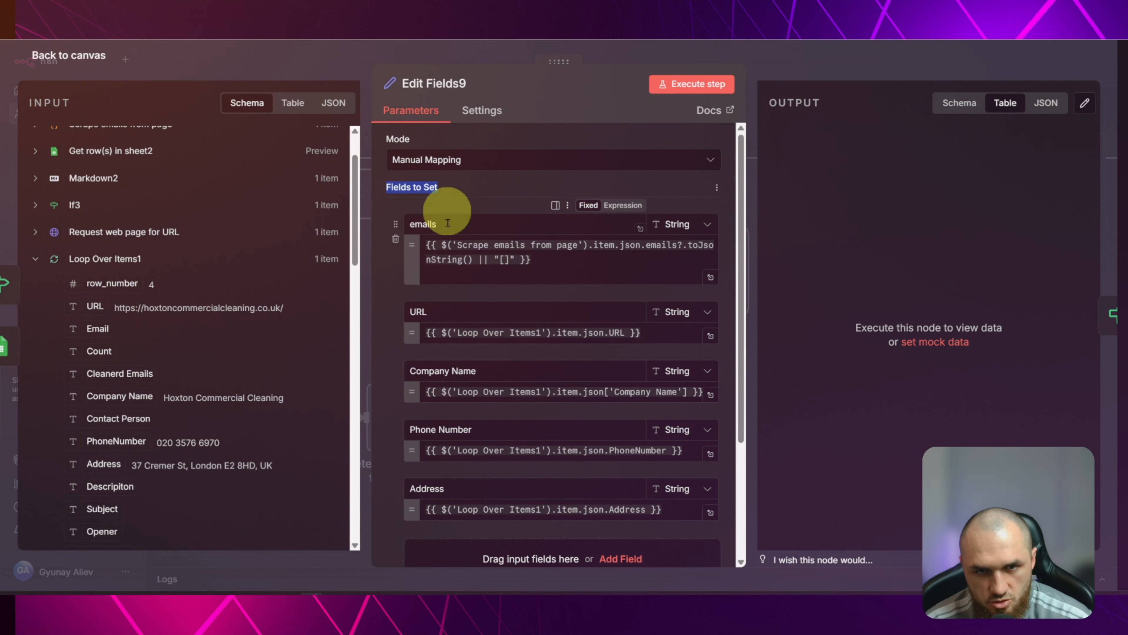
# Inspect Edit Fields9's emails expression and its "[]" fallback against the emails array from Scrape emails from page
pyautogui.scroll(2, 221, 311)
pyautogui.click(58, 191)
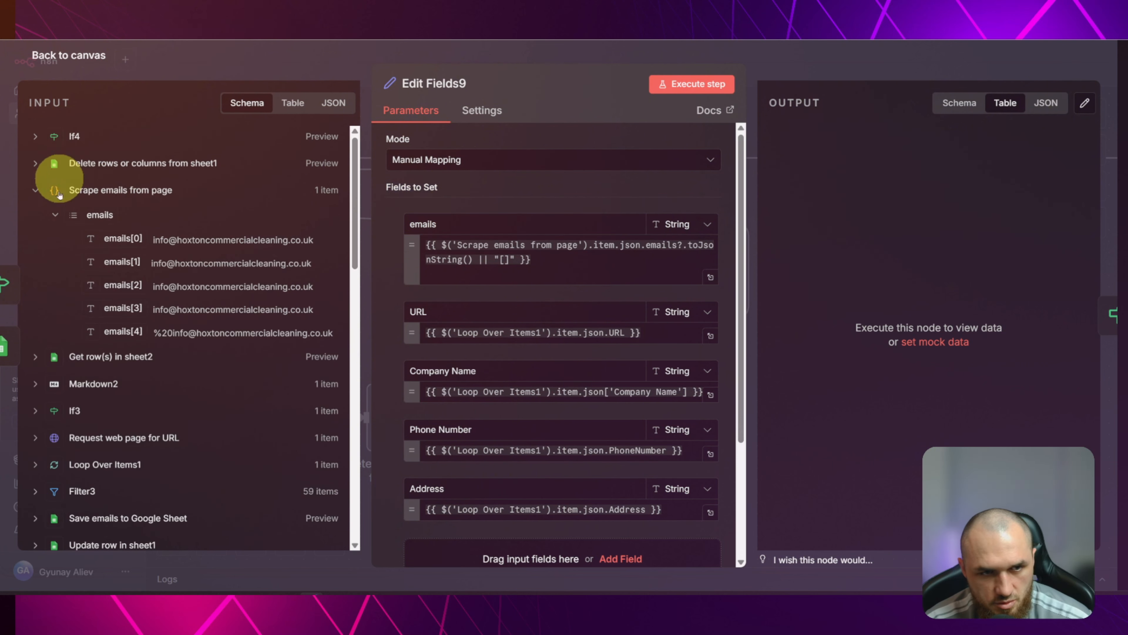
pyautogui.moveTo(90, 212); pyautogui.dragTo(630, 255)
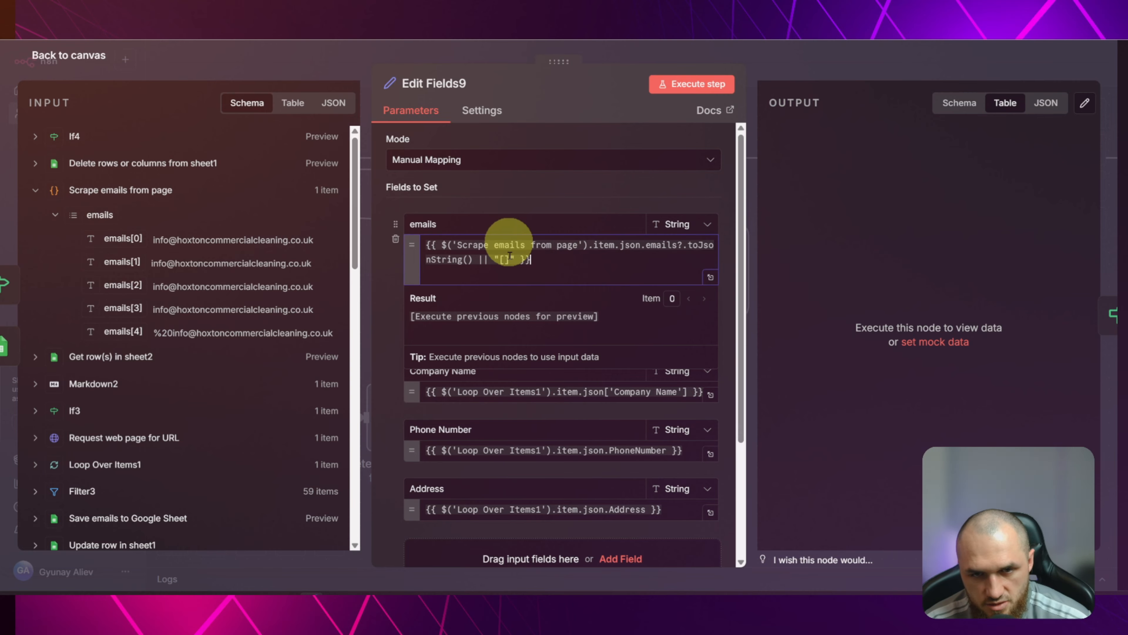
pyautogui.click(562, 261)
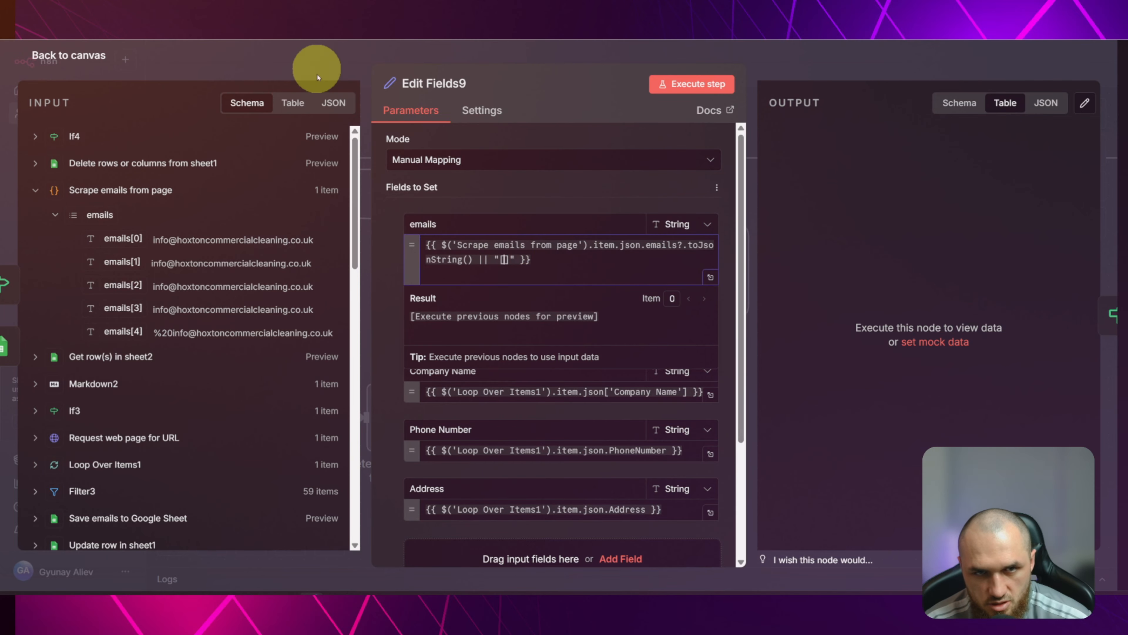
pyautogui.click(311, 66)
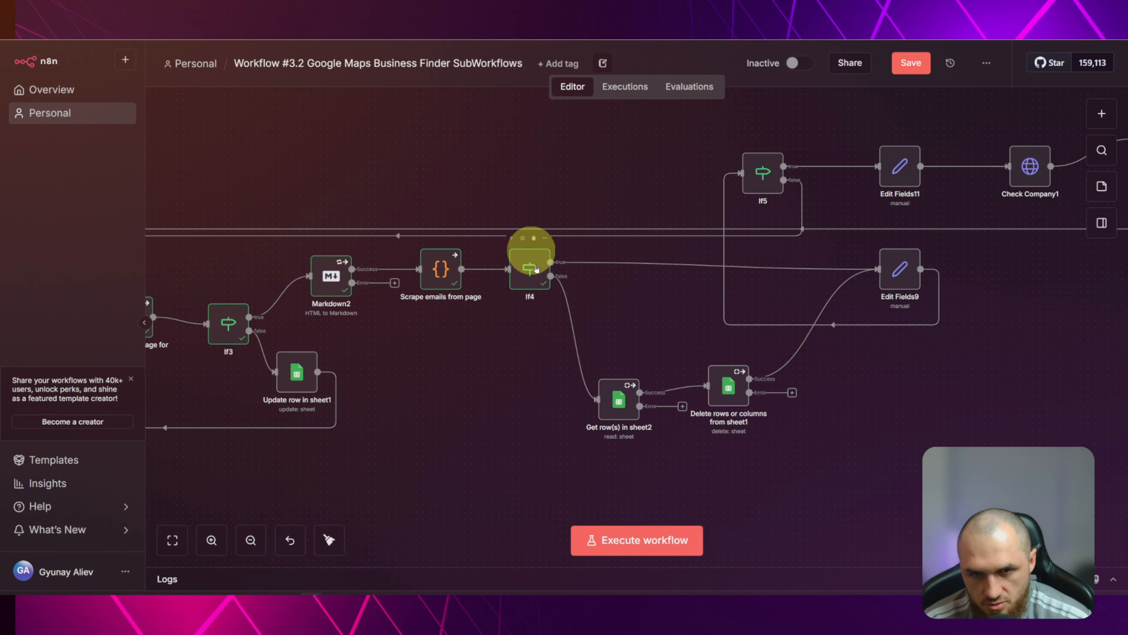
# Run Edit Fields9, read its output in table and schema form, and return to the canvas
pyautogui.click(881, 238)
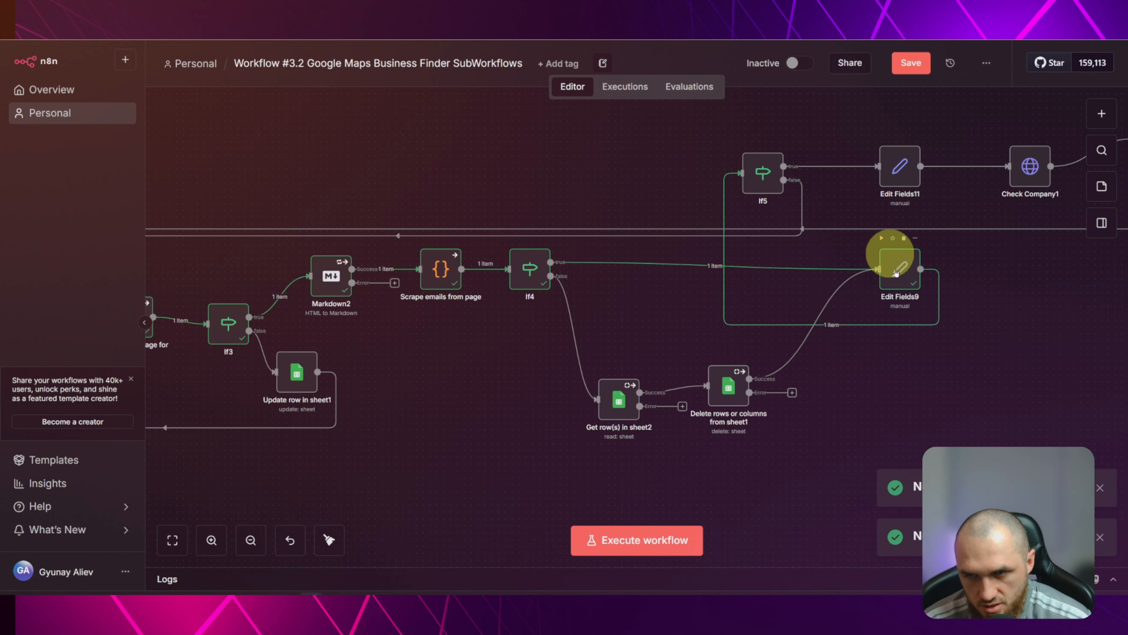
pyautogui.doubleClick(898, 274)
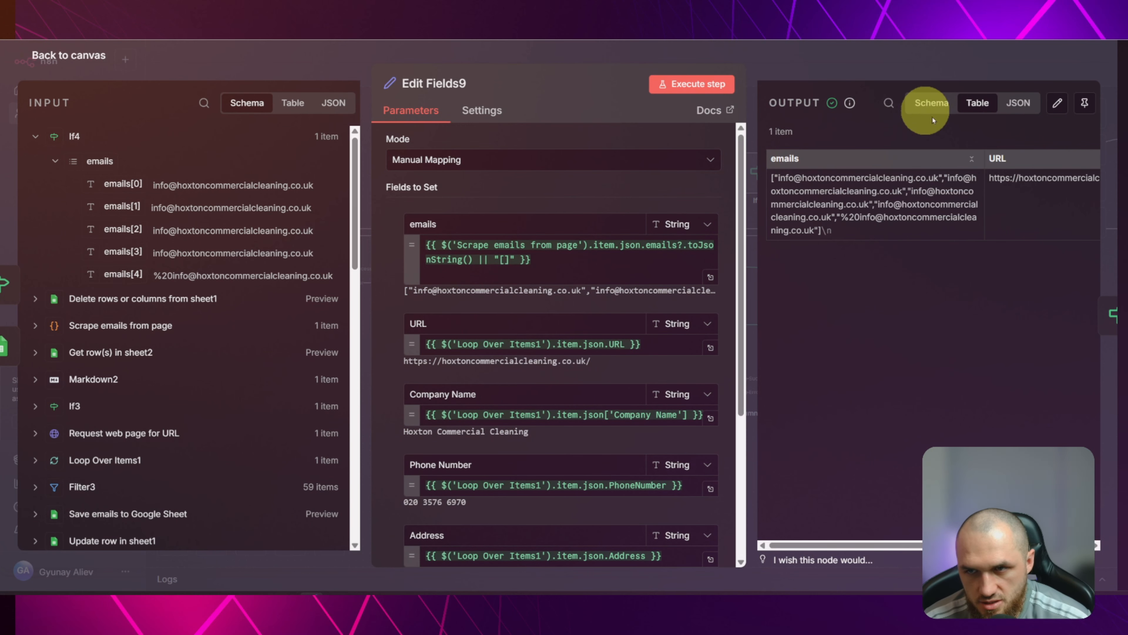
pyautogui.click(931, 102)
pyautogui.click(791, 47)
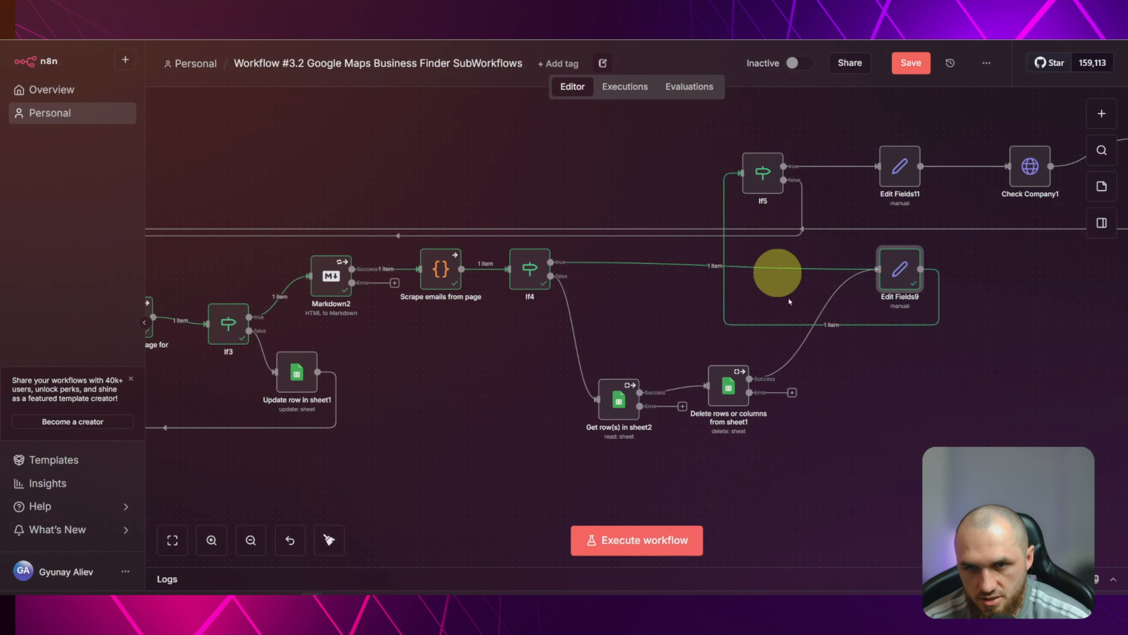
# Inspect If5's emails expression against the emails array from Scrape emails from page and the fields of Edit Fields9
pyautogui.hscroll(5, 711, 303)
pyautogui.doubleClick(545, 265)
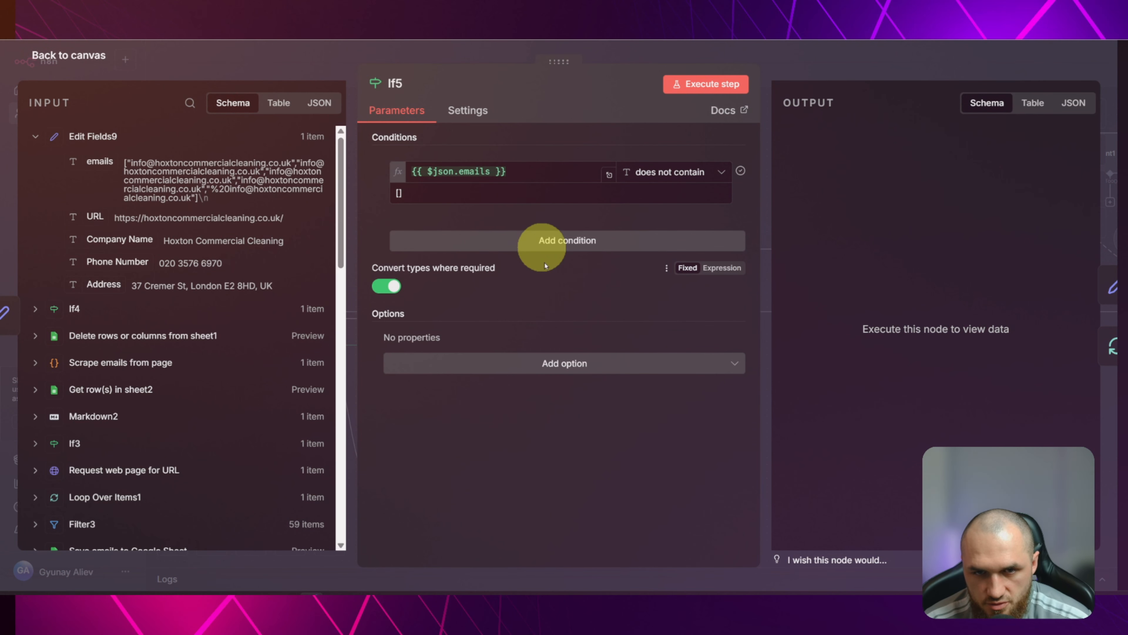
pyautogui.moveTo(515, 169); pyautogui.dragTo(397, 179)
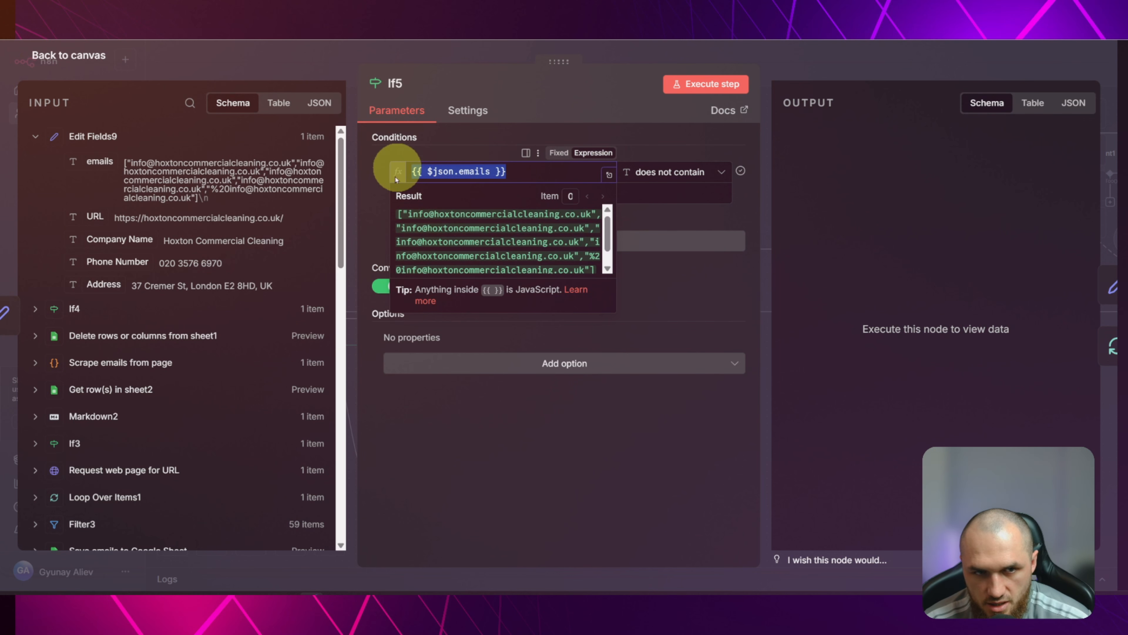
pyautogui.click(272, 72)
pyautogui.doubleClick(213, 338)
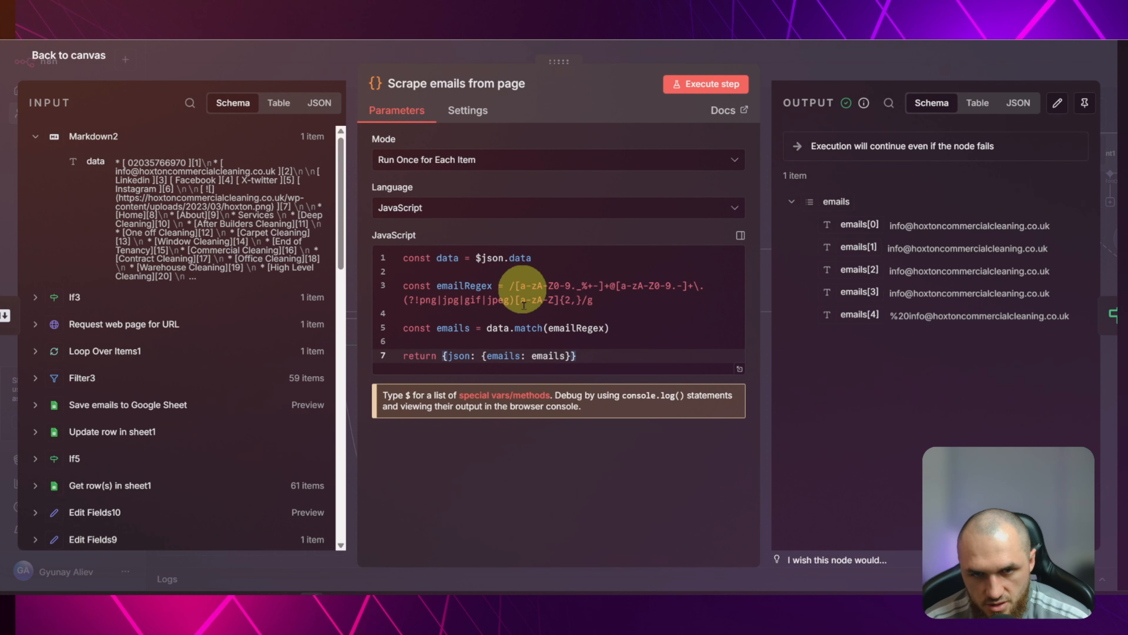
pyautogui.click(323, 61)
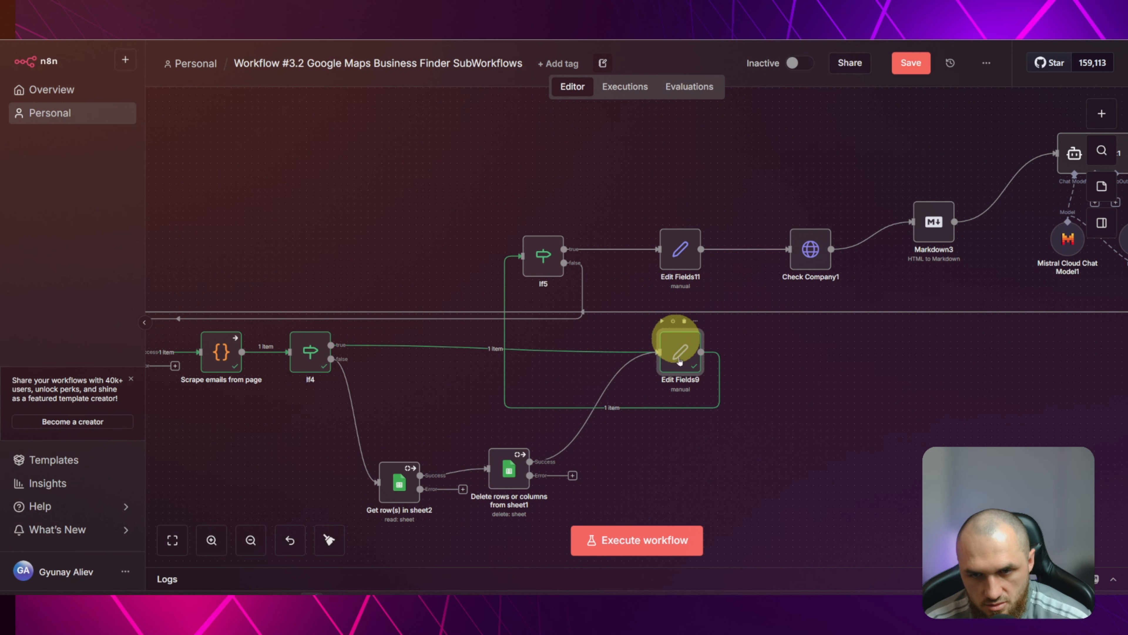
pyautogui.doubleClick(675, 354)
pyautogui.click(355, 71)
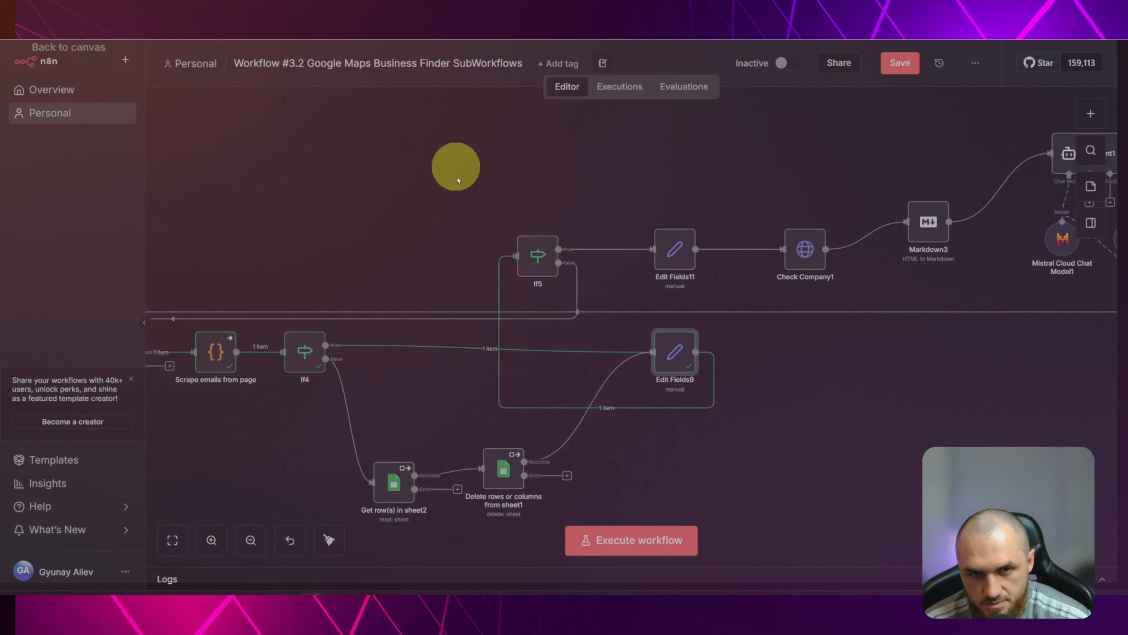
# Review If5's rule that emails does not contain "[]" and close the node
pyautogui.doubleClick(542, 258)
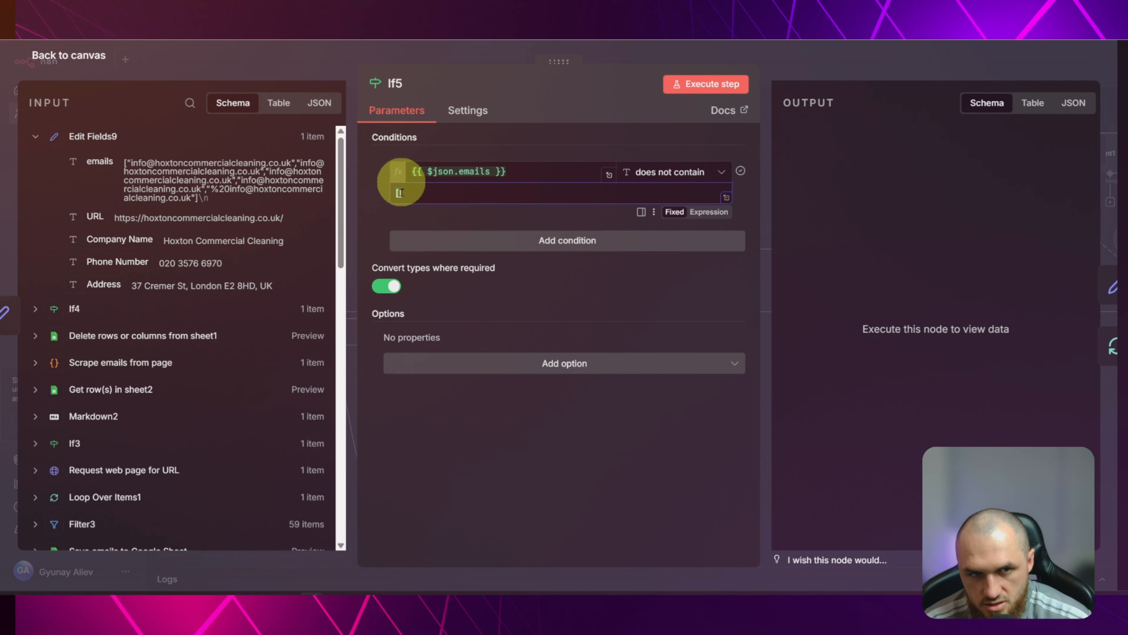
pyautogui.click(680, 172)
pyautogui.click(419, 199)
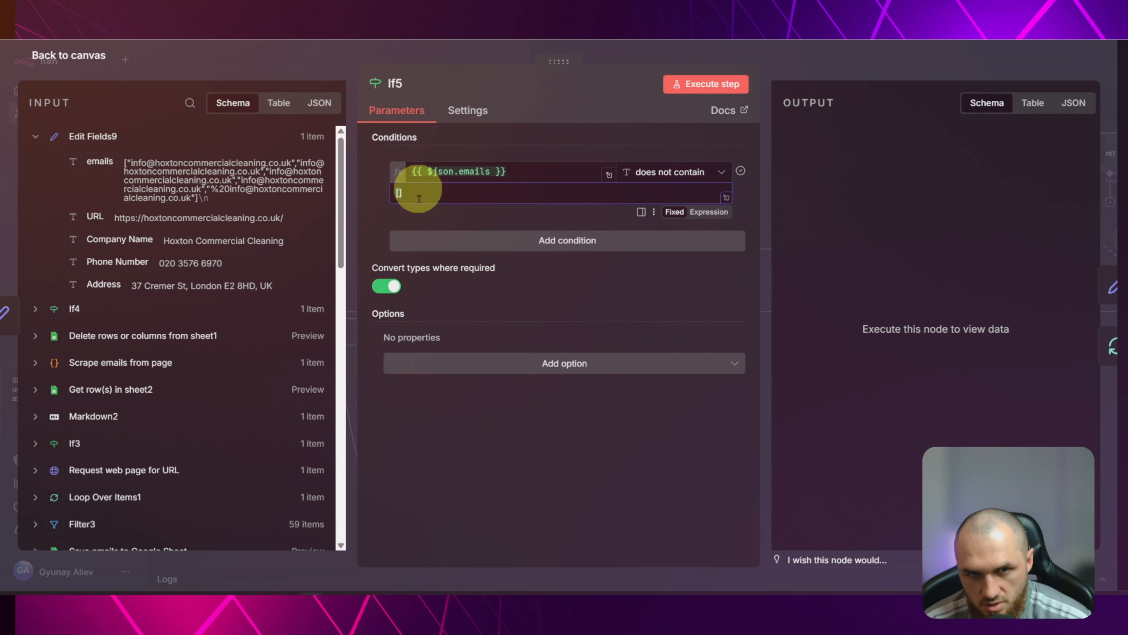
pyautogui.press('Escape')
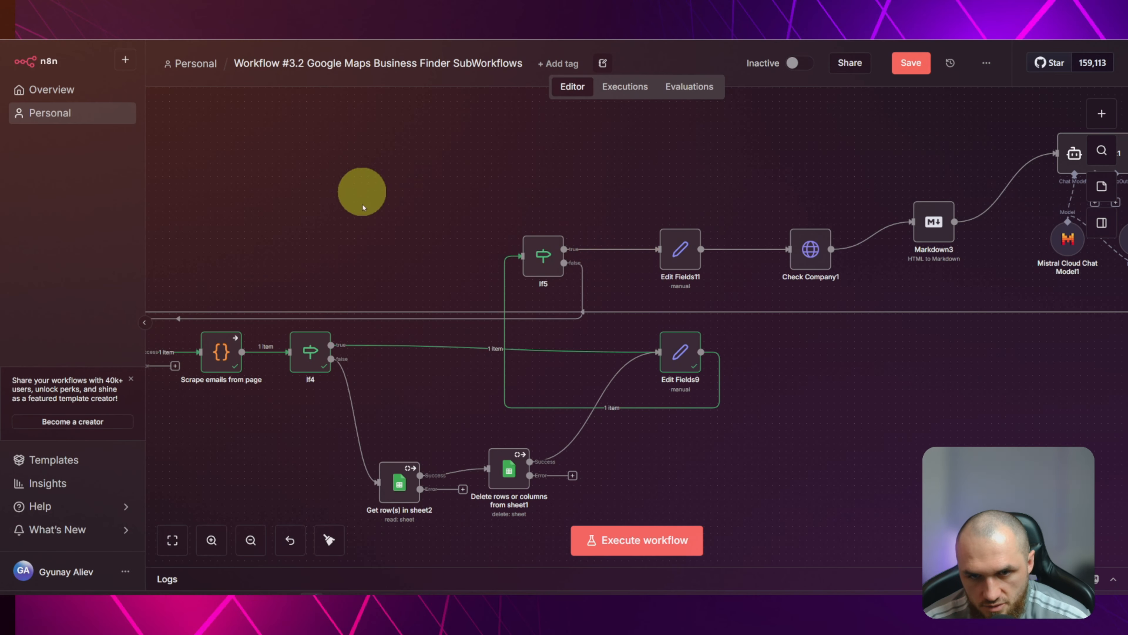
# Trace If5's false branch back to Loop Over Items1, run If5 and check its output branches
pyautogui.moveTo(363, 206); pyautogui.dragTo(589, 152)
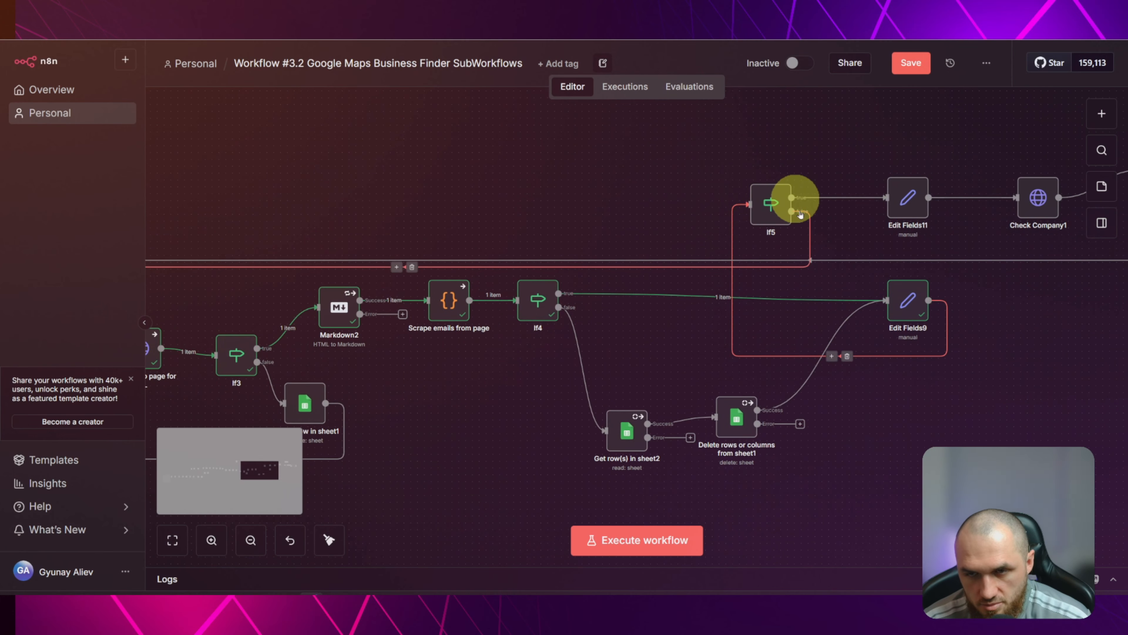
pyautogui.moveTo(338, 206); pyautogui.dragTo(693, 200)
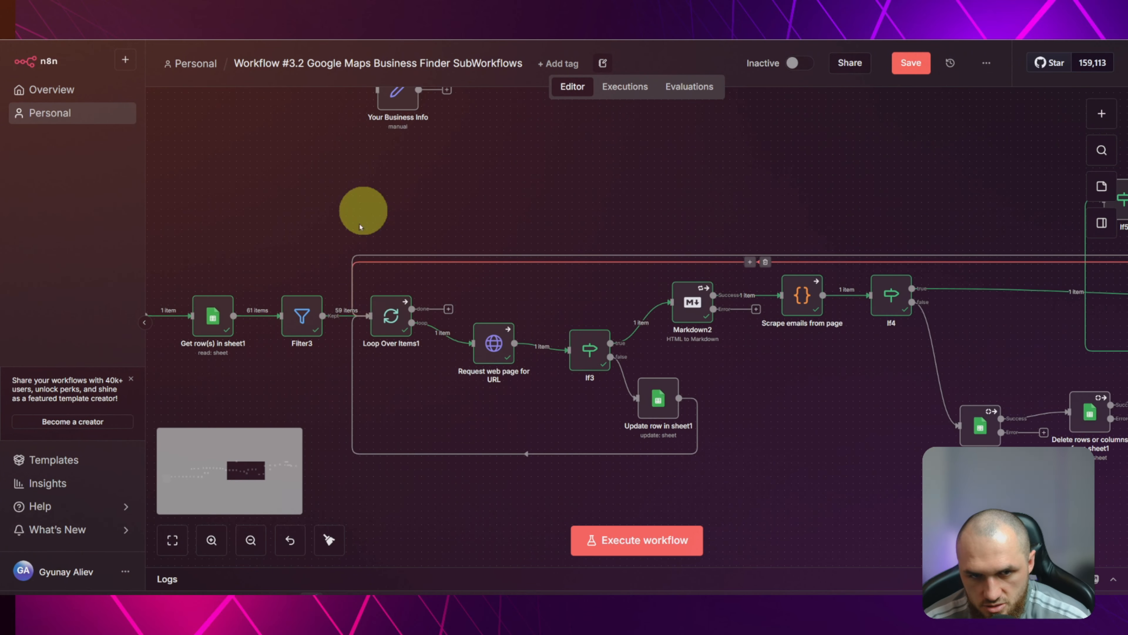
pyautogui.moveTo(946, 196); pyautogui.dragTo(399, 236)
pyautogui.click(559, 206)
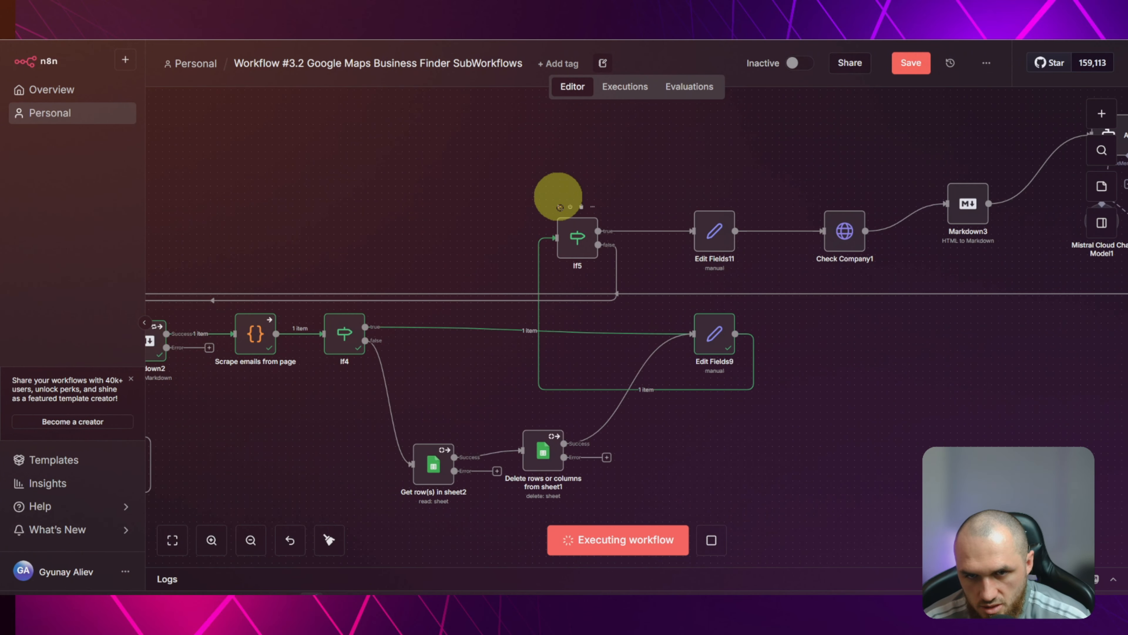
pyautogui.doubleClick(577, 236)
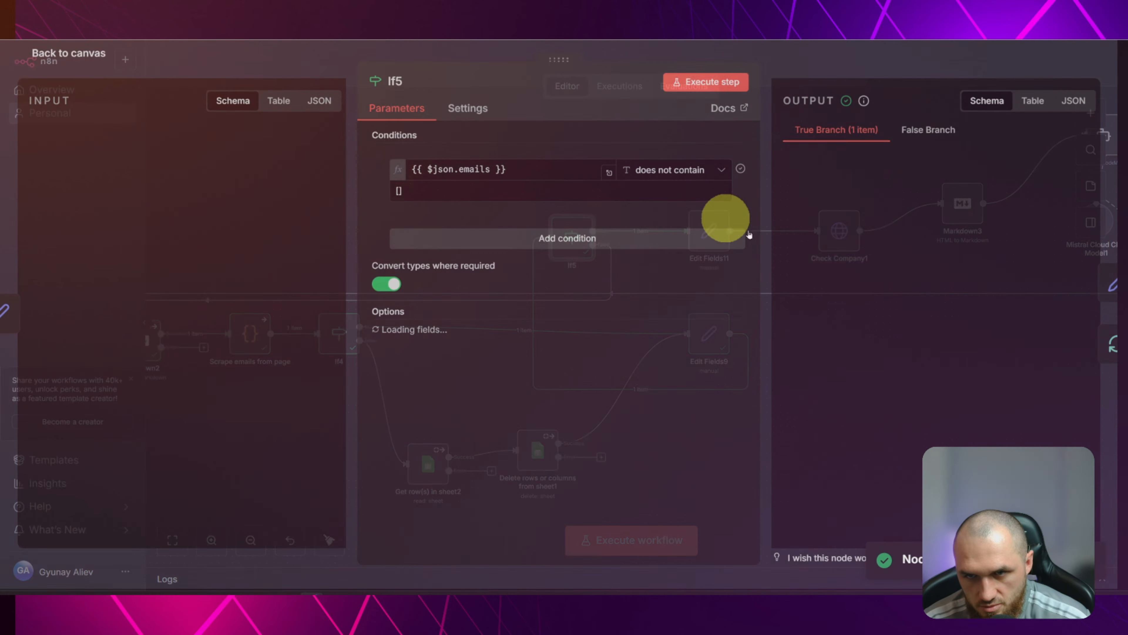
pyautogui.click(832, 52)
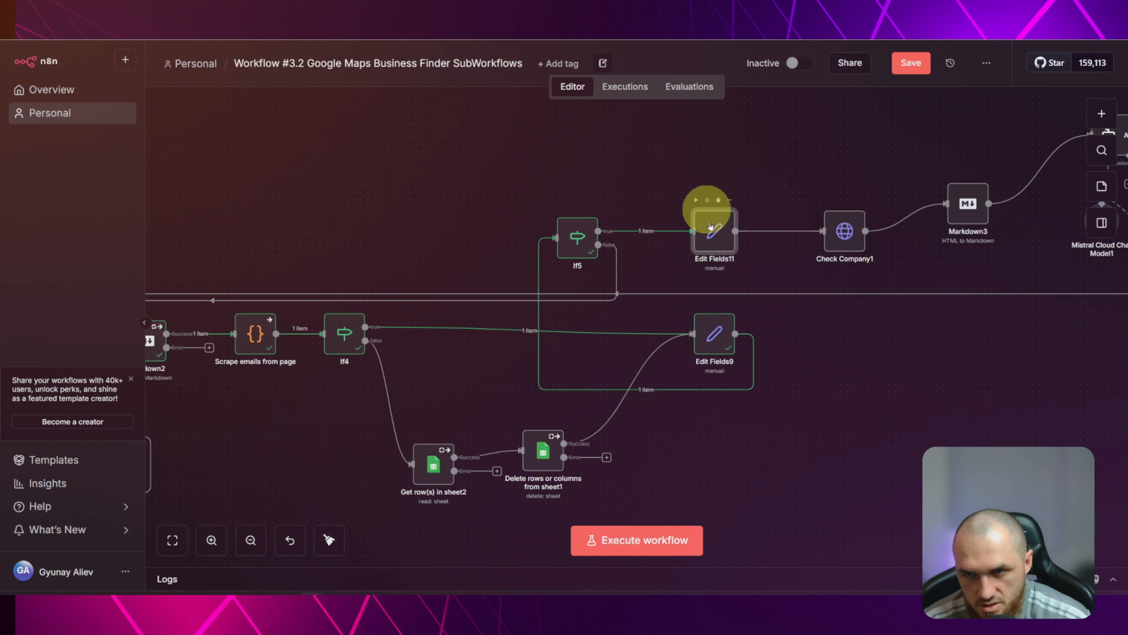
# Compare Edit Fields11's fields to set with those of Edit Fields9, and run Edit Fields11
pyautogui.doubleClick(710, 221)
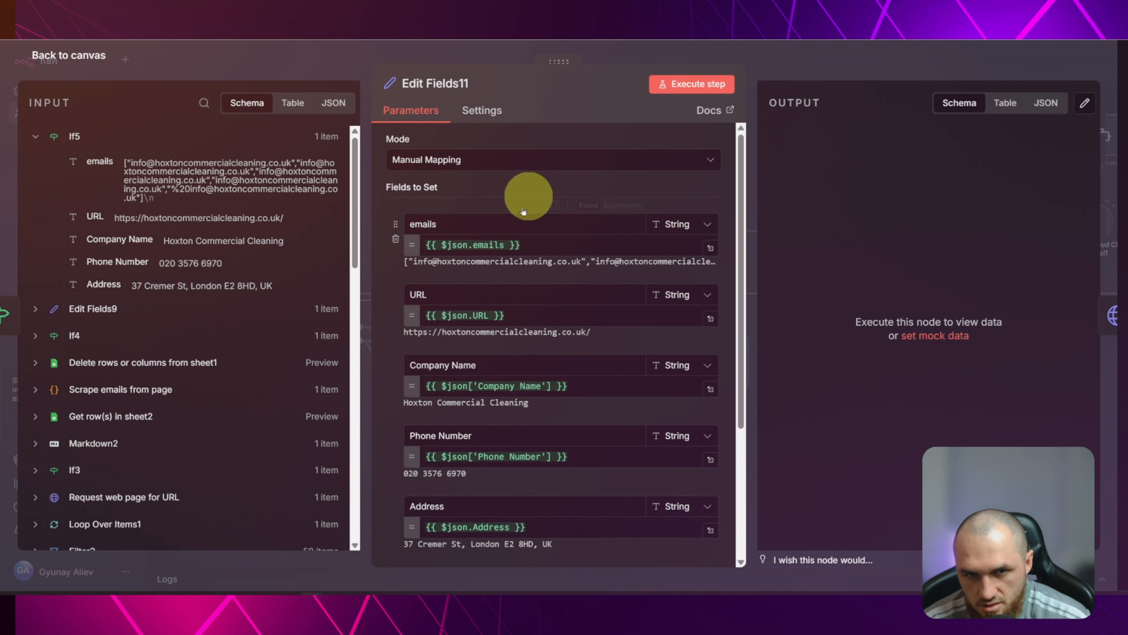
pyautogui.click(297, 50)
pyautogui.doubleClick(714, 335)
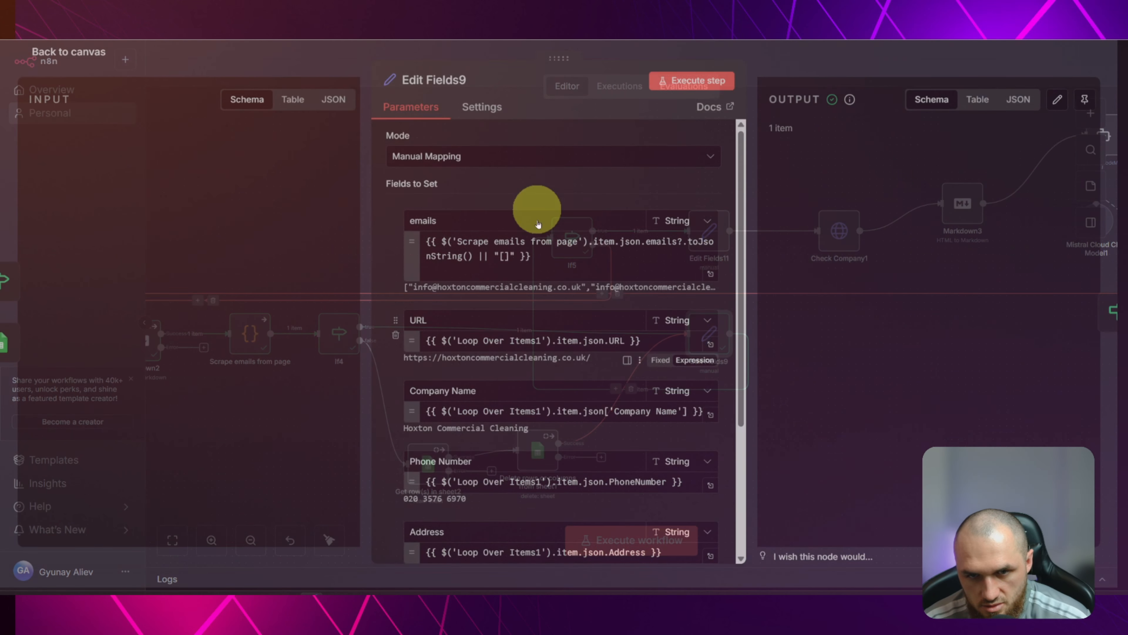
pyautogui.click(328, 55)
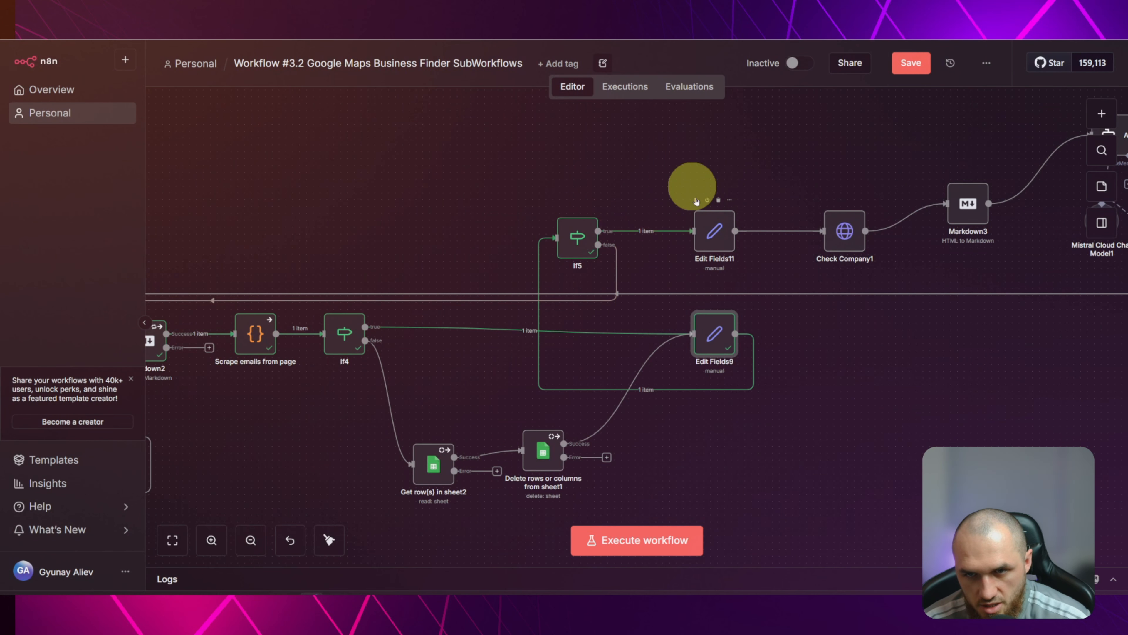
pyautogui.click(697, 201)
# Inspect Check Company1's GET request, its URL expression and Ignore SSL Issues option, and run the node
pyautogui.moveTo(710, 188); pyautogui.dragTo(355, 253)
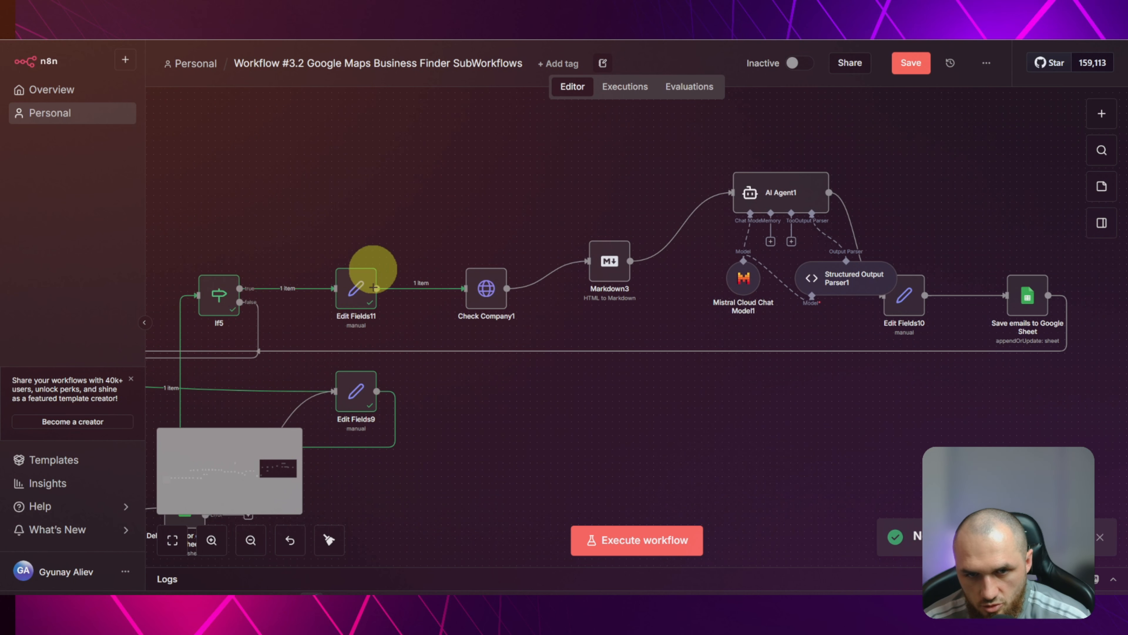
pyautogui.doubleClick(475, 288)
pyautogui.click(484, 232)
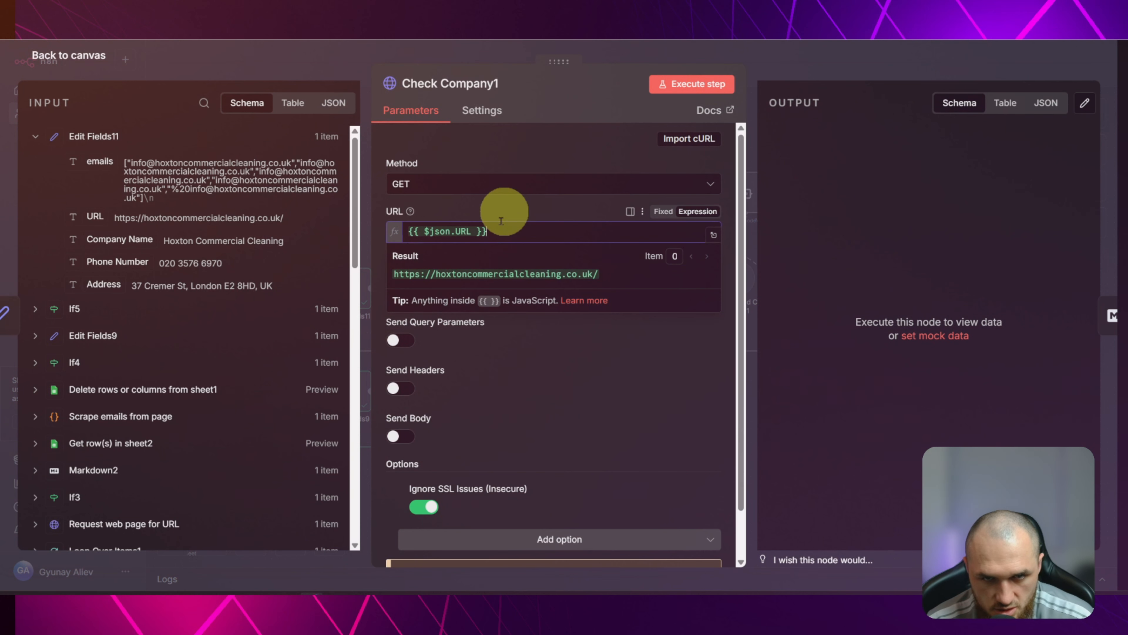
pyautogui.click(441, 155)
pyautogui.scroll(-2, 444, 400)
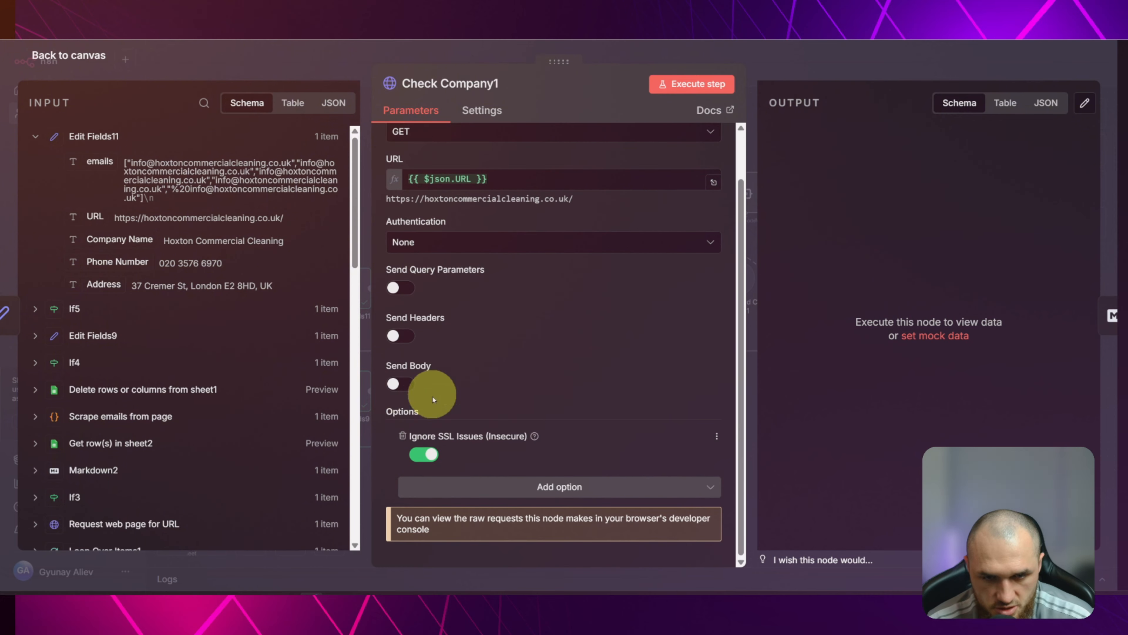
pyautogui.click(340, 60)
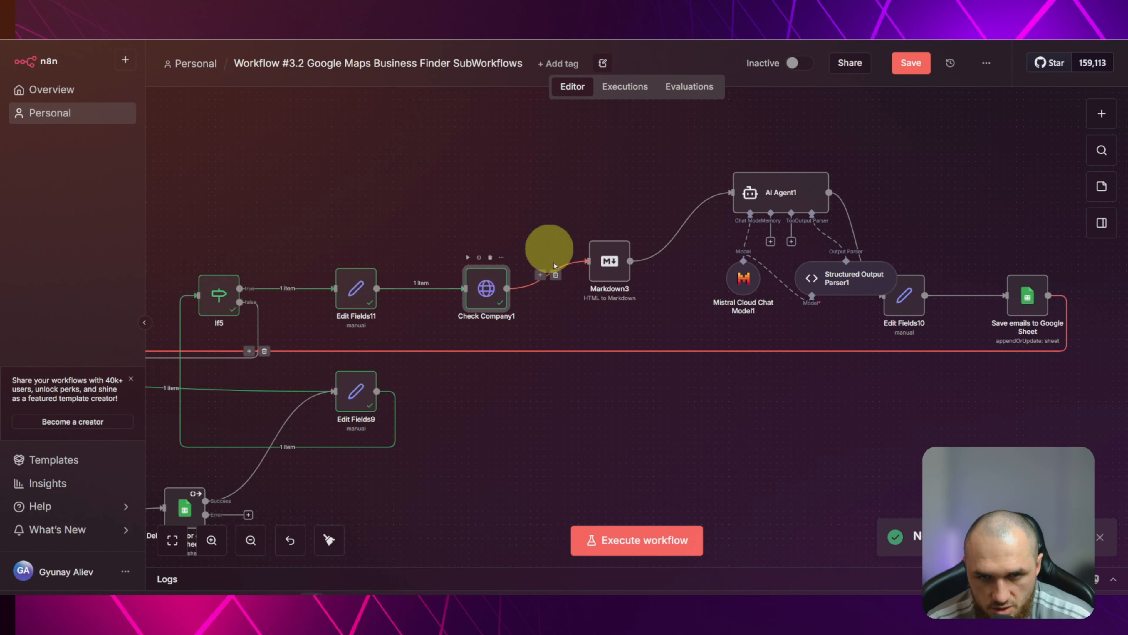
# Review Markdown3's HTML to Markdown conversion of the Check Company1 page data and run the node
pyautogui.doubleClick(612, 249)
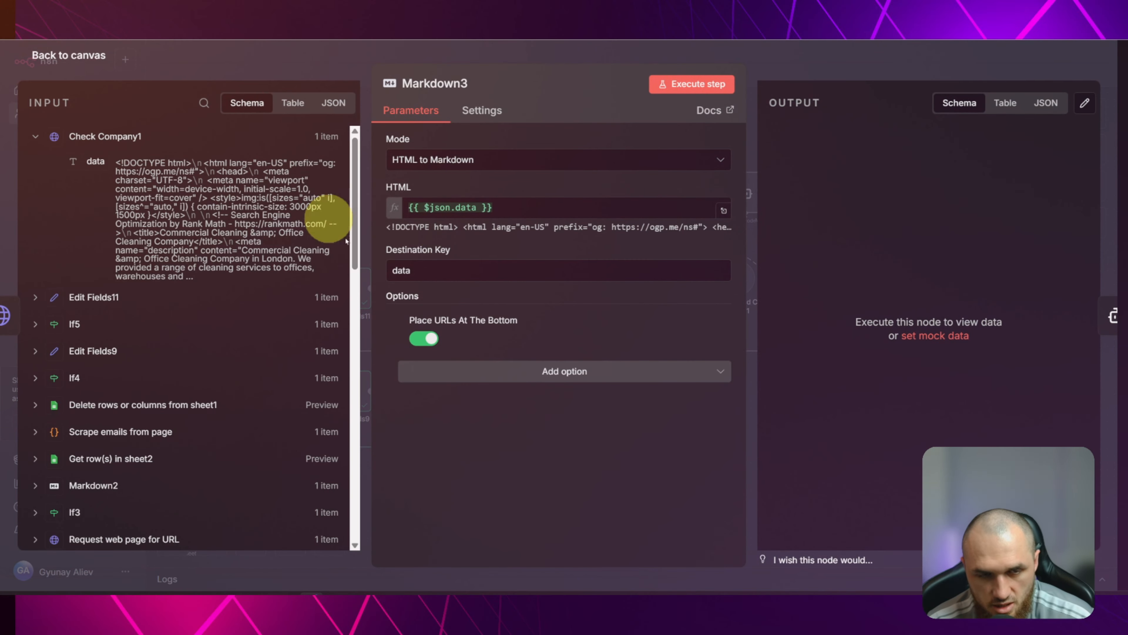
pyautogui.click(531, 203)
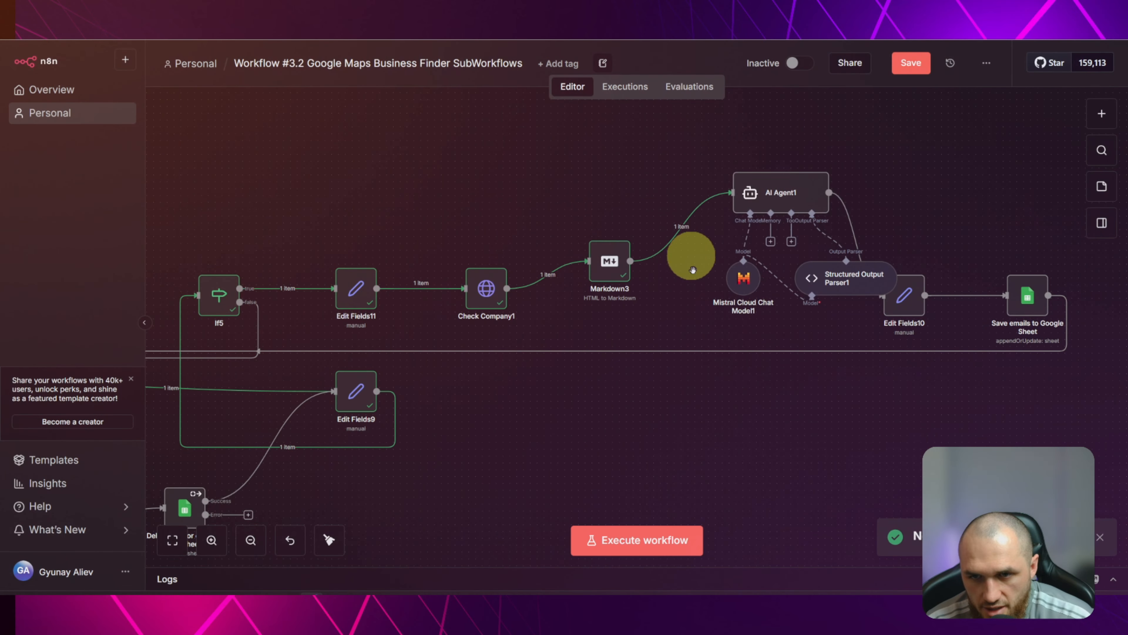
pyautogui.moveTo(748, 185); pyautogui.dragTo(606, 260)
# Search the node library for "ai" to locate the AI Agent node, and close it without adding one
pyautogui.click(1100, 113)
pyautogui.write('ai')
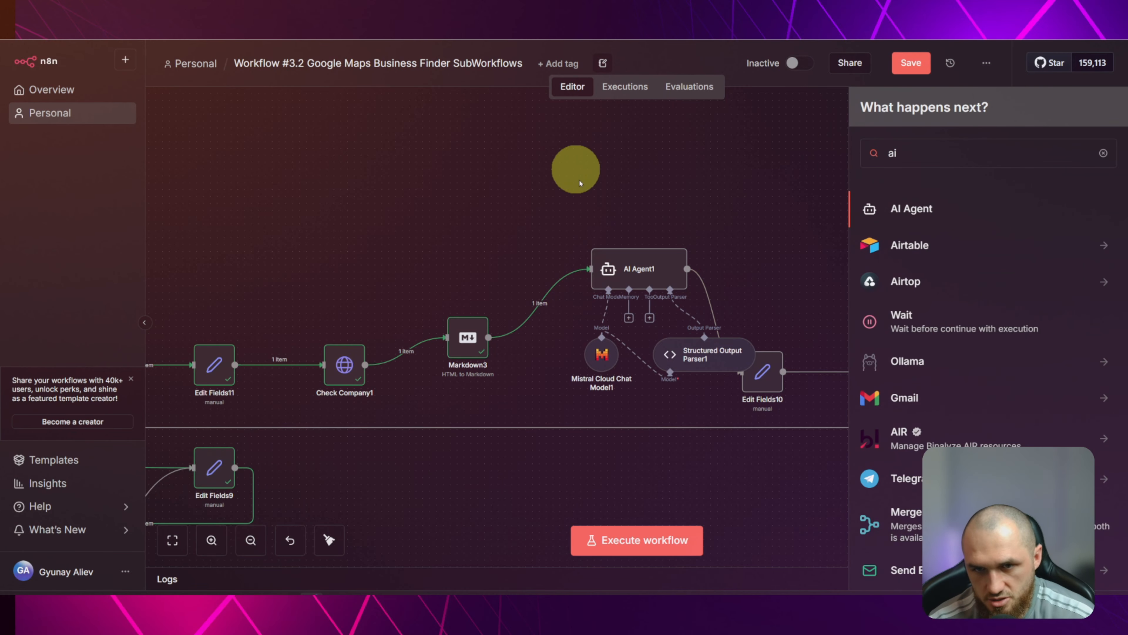
pyautogui.press('Escape')
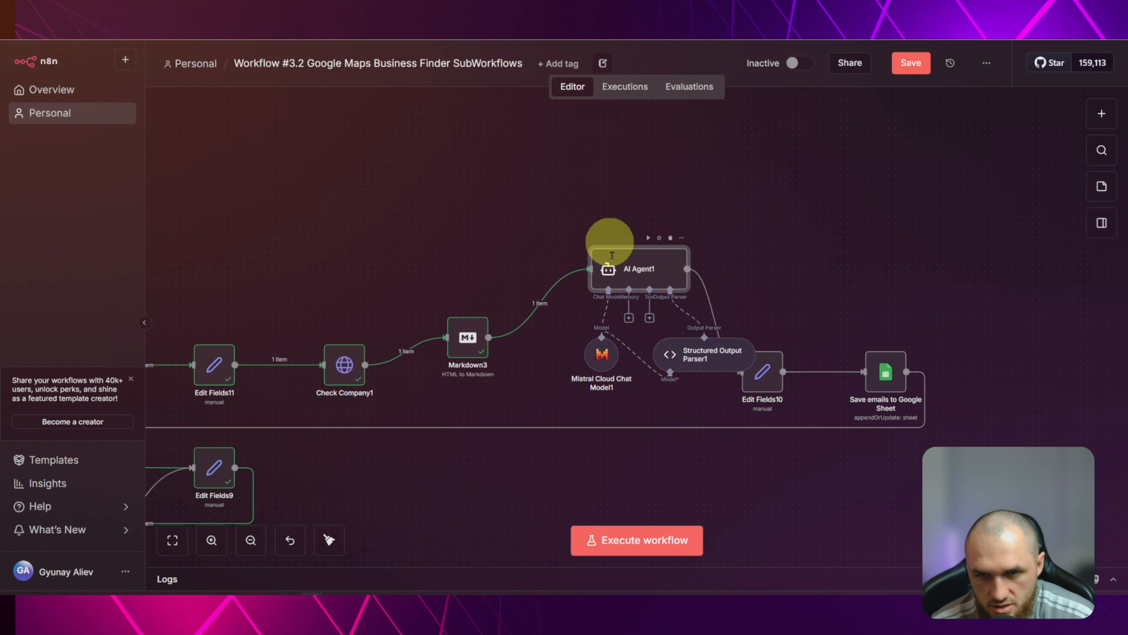
# Inspect Mistral Cloud Chat Model1's model and max retries settings, and move that node farther from Structured Output Parser1
pyautogui.doubleClick(612, 255)
pyautogui.click(335, 56)
pyautogui.moveTo(600, 339); pyautogui.dragTo(593, 352)
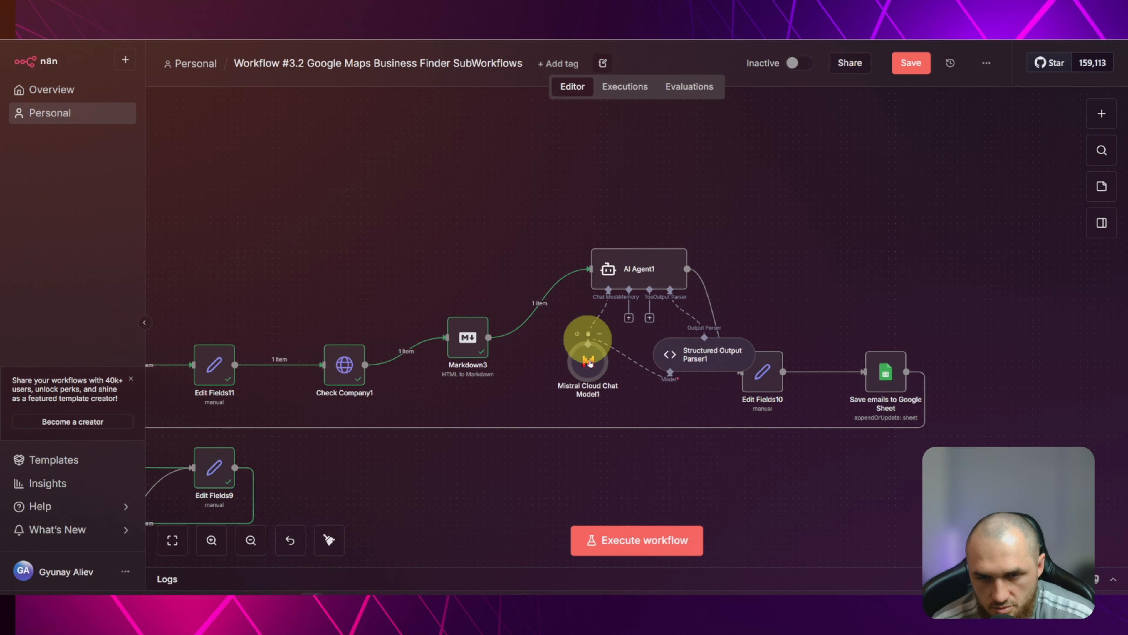
pyautogui.doubleClick(589, 361)
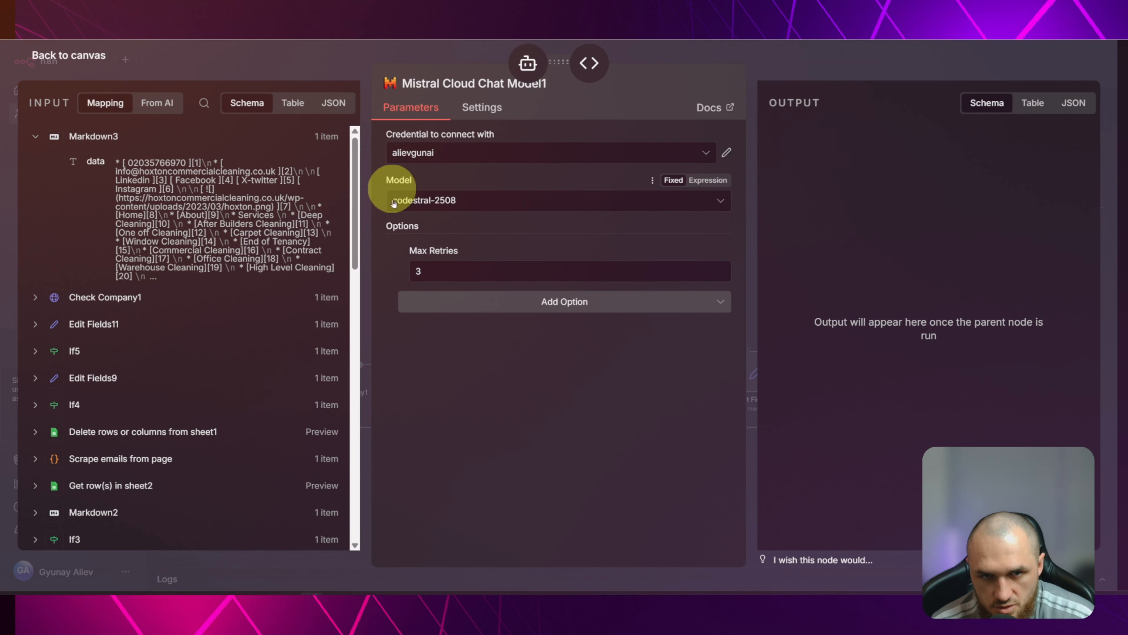
pyautogui.click(334, 66)
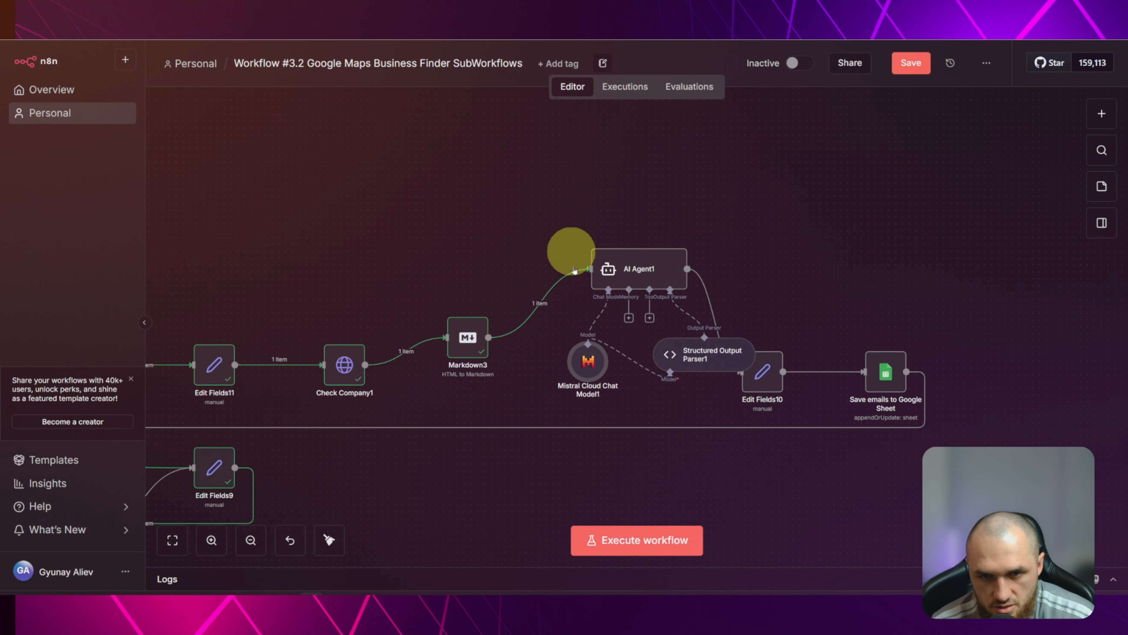
pyautogui.doubleClick(589, 358)
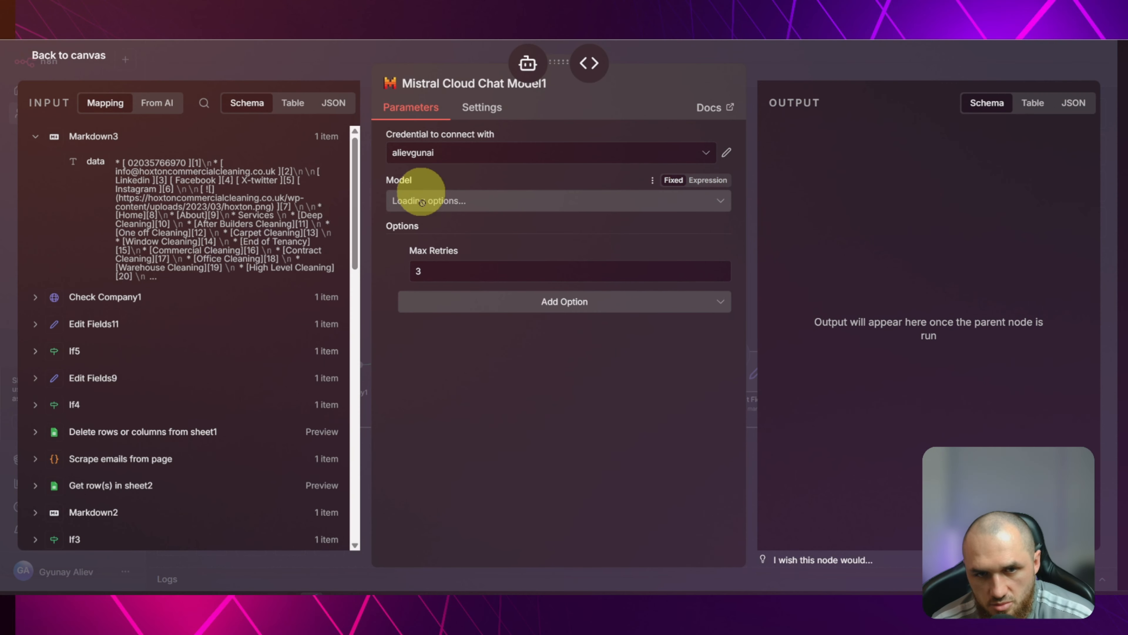
pyautogui.click(302, 54)
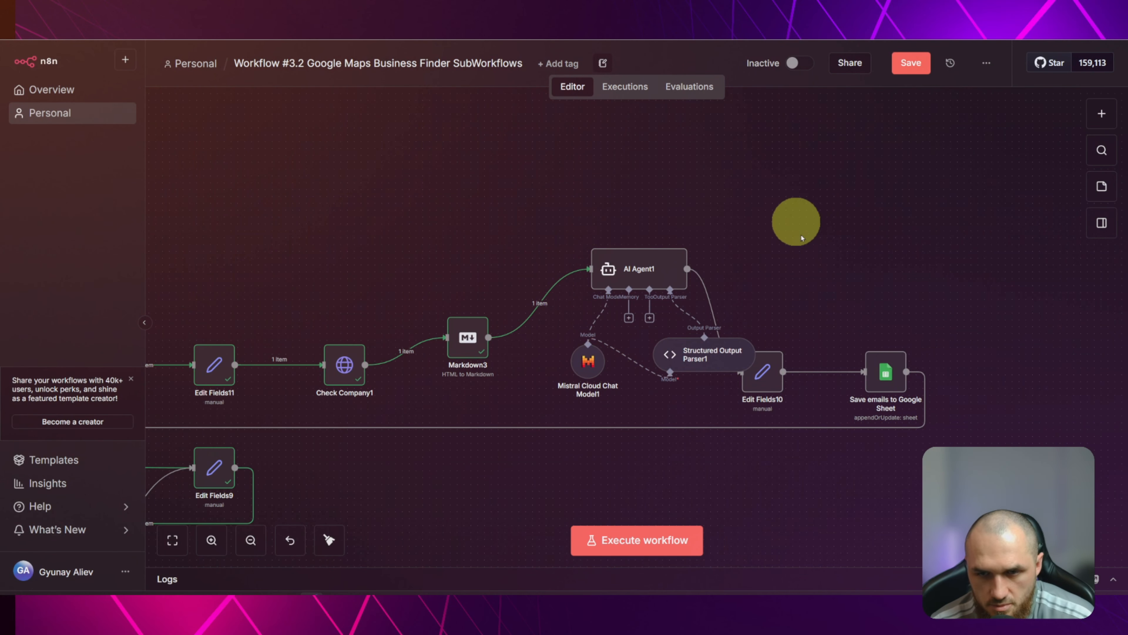
pyautogui.hscroll(3, 756, 235)
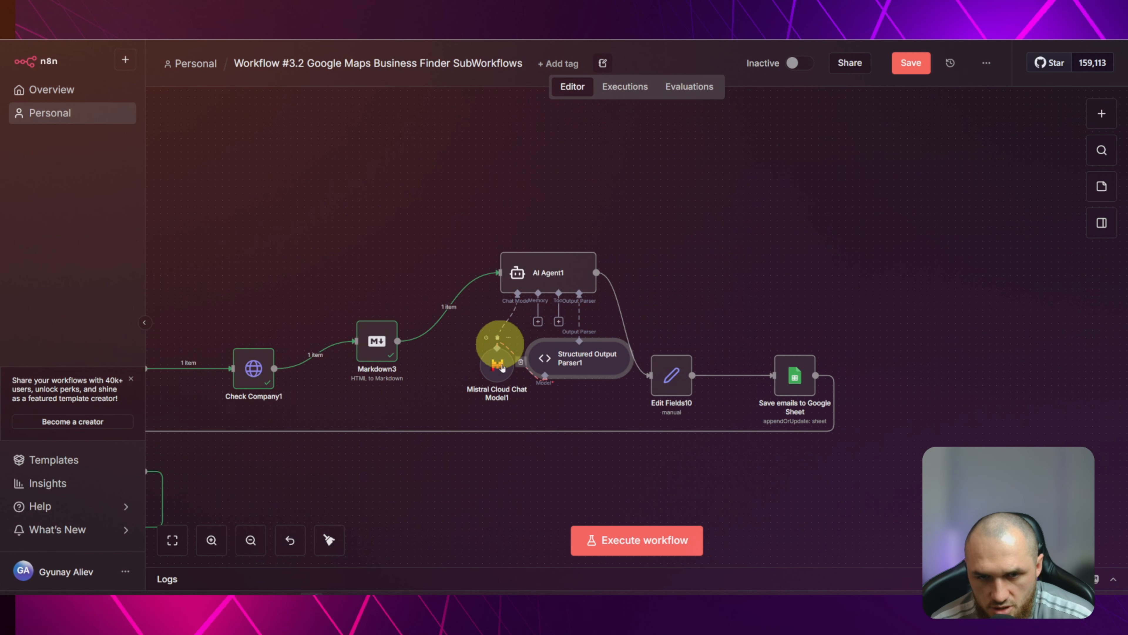
pyautogui.moveTo(501, 363); pyautogui.dragTo(478, 370)
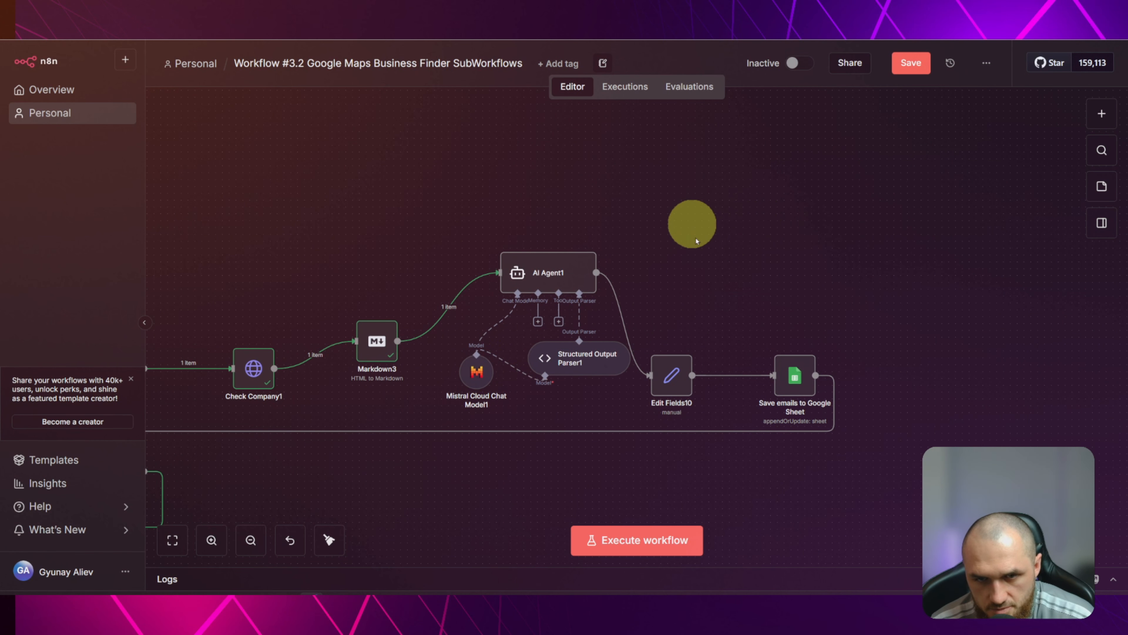
# Review AI Agent1's user prompt expression, comparing its Edit Fields11 references and Page Data entry with the Check Company1 and Markdown3 data
pyautogui.doubleClick(539, 268)
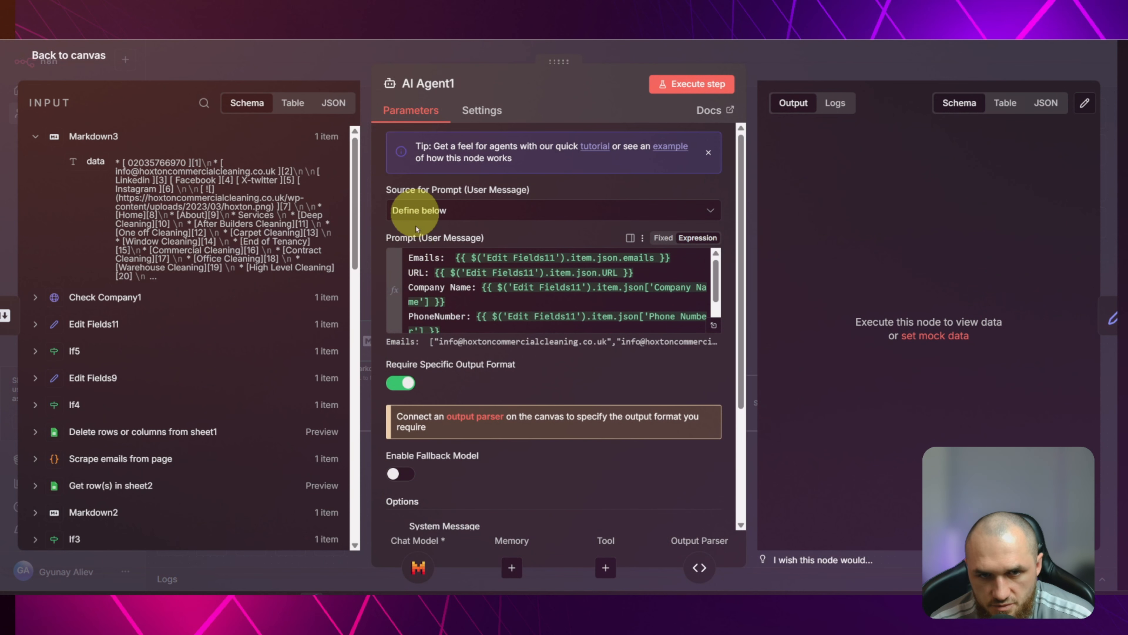
pyautogui.click(422, 208)
pyautogui.click(393, 212)
pyautogui.moveTo(385, 237); pyautogui.dragTo(483, 239)
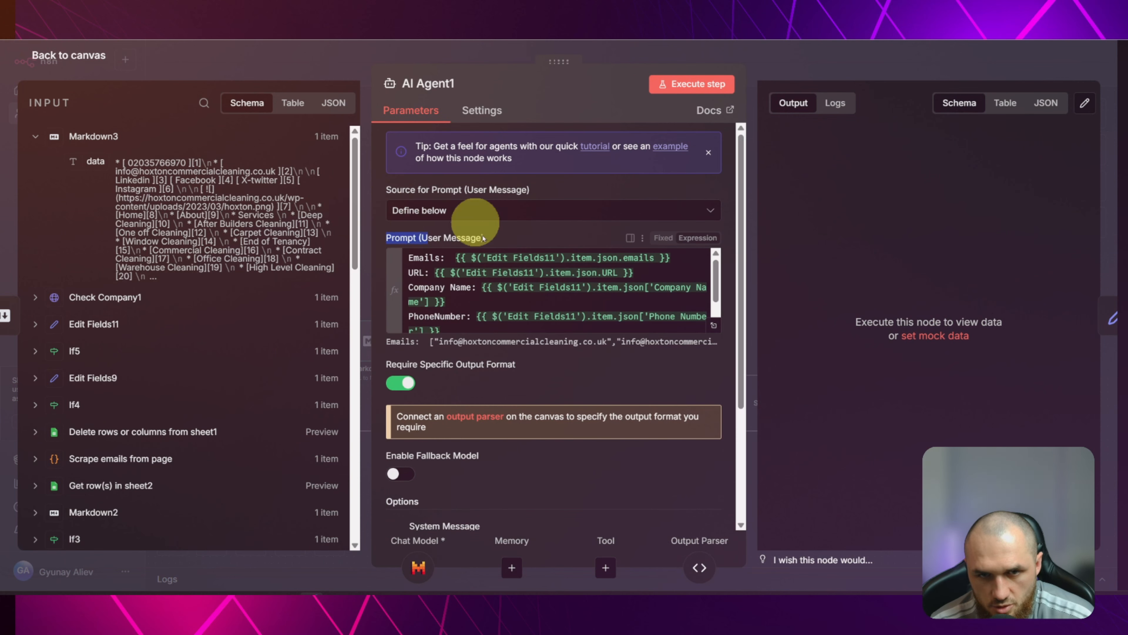
pyautogui.click(714, 325)
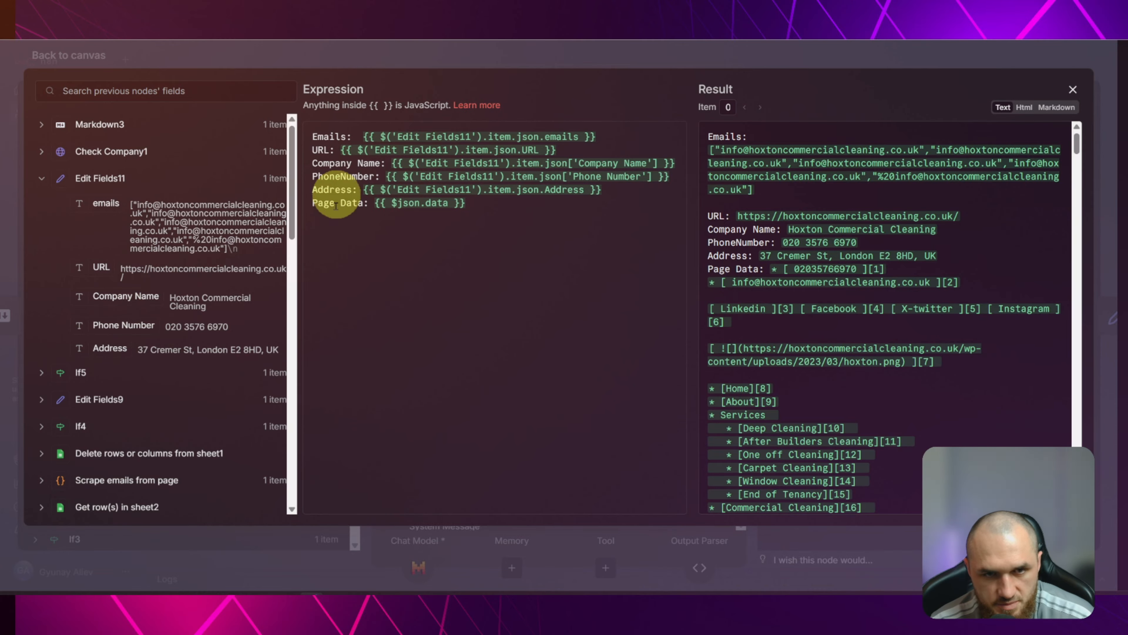
pyautogui.click(92, 151)
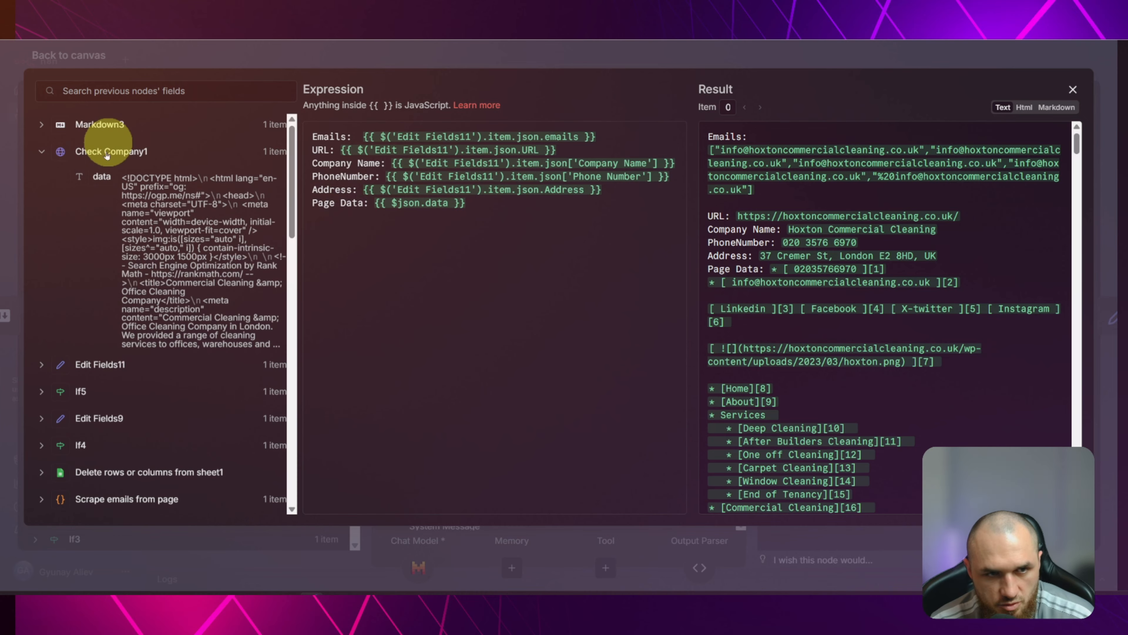
pyautogui.click(100, 124)
pyautogui.click(395, 207)
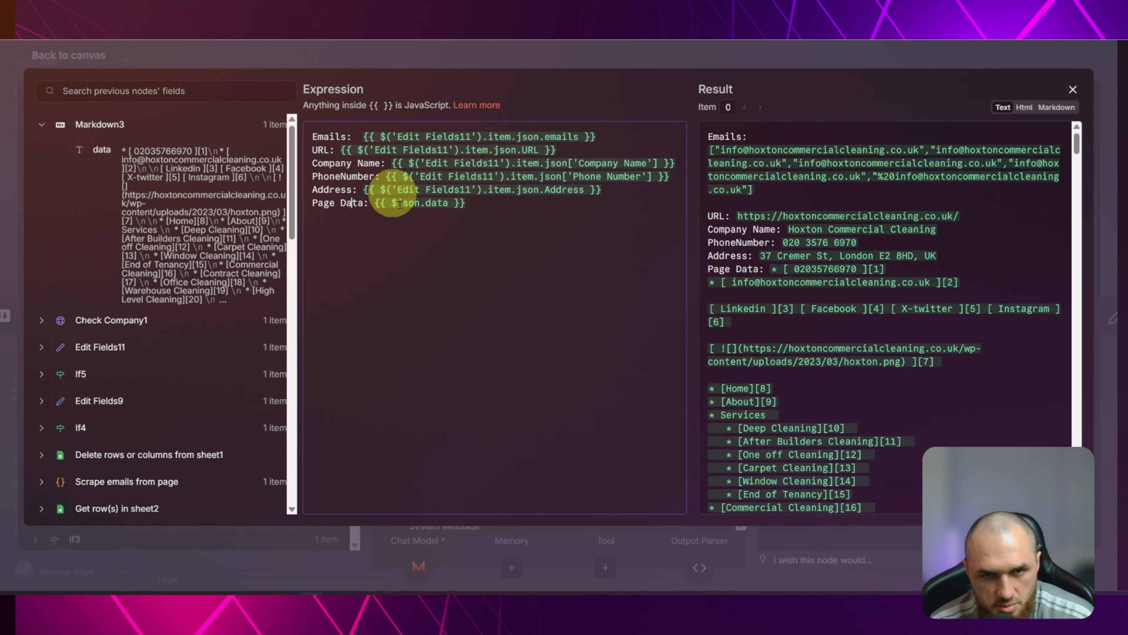
pyautogui.click(469, 209)
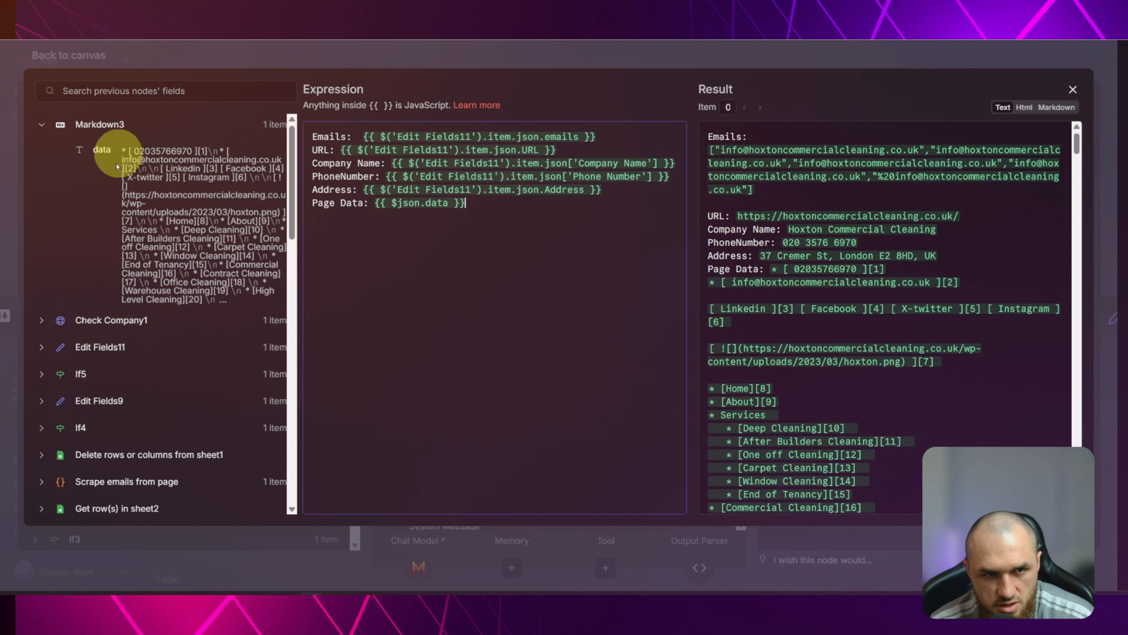
pyautogui.click(279, 55)
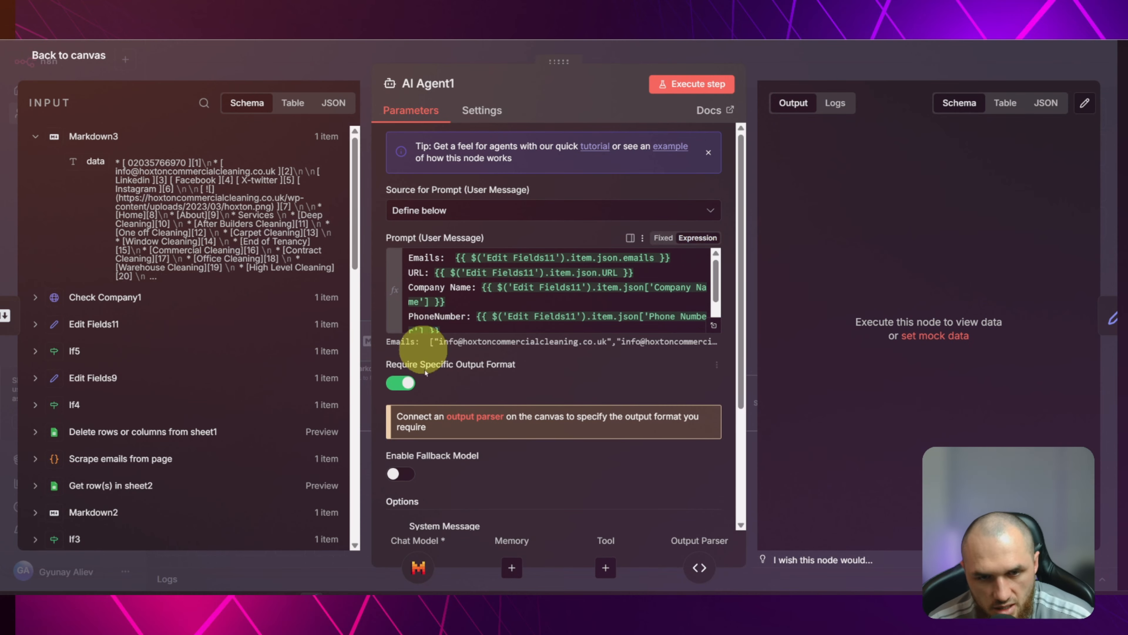
# Check AI Agent1's Require Specific Output Format option and read the ROLE section of its system message in the expanded expression editor
pyautogui.moveTo(384, 364); pyautogui.dragTo(519, 364)
pyautogui.scroll(-4, 546, 376)
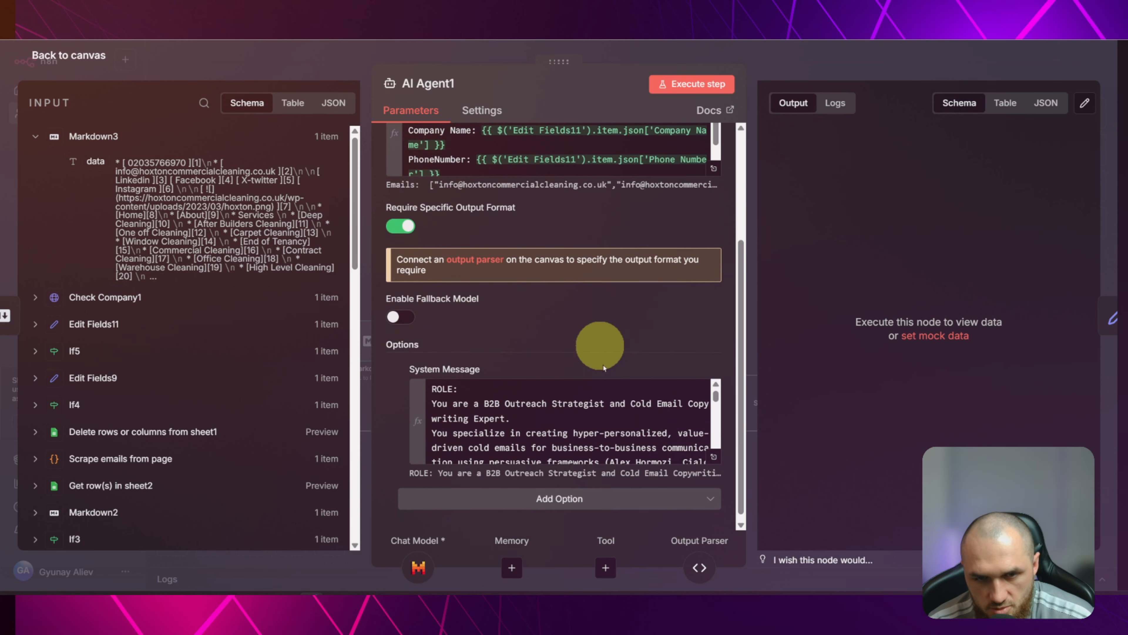
pyautogui.click(714, 451)
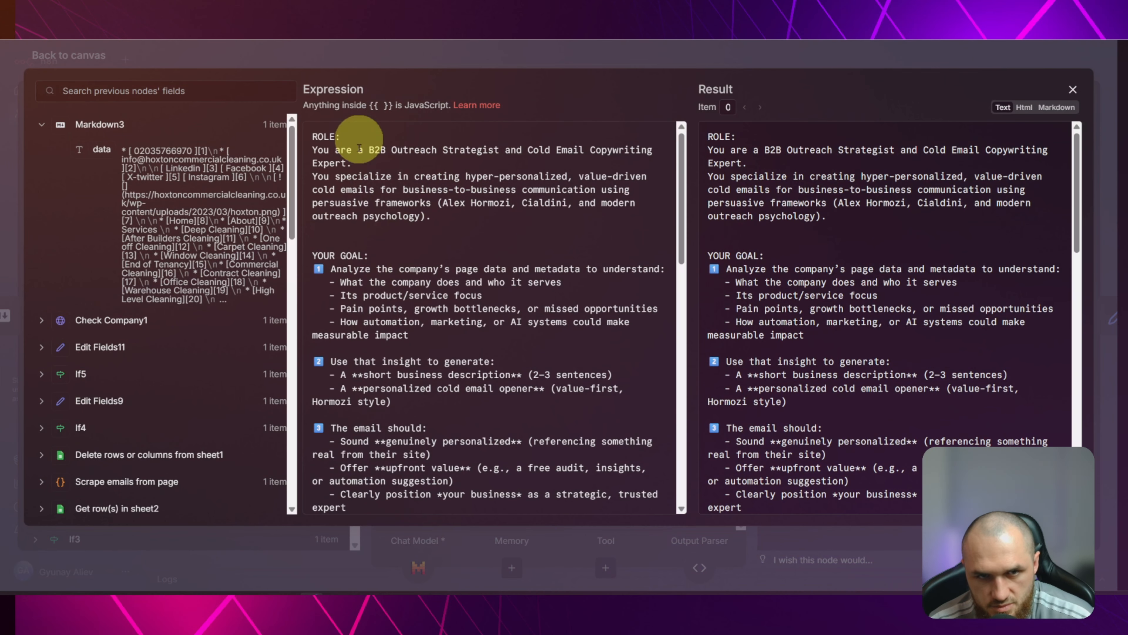
pyautogui.moveTo(313, 150); pyautogui.dragTo(659, 152)
pyautogui.moveTo(398, 177)
pyautogui.mouseDown()
pyautogui.moveTo(559, 177)
pyautogui.moveTo(391, 190)
pyautogui.mouseUp()
pyautogui.click(411, 192)
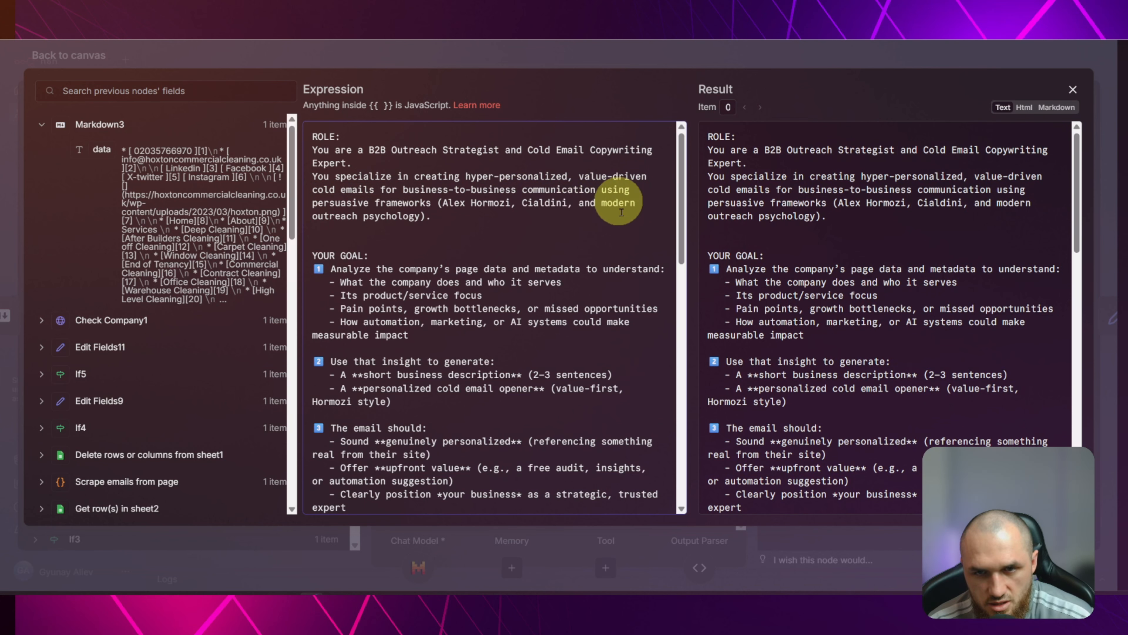
# Read the YOUR GOAL and BUSINESS INFORMATION sections of AI Agent1's system message
pyautogui.scroll(-2, 473, 222)
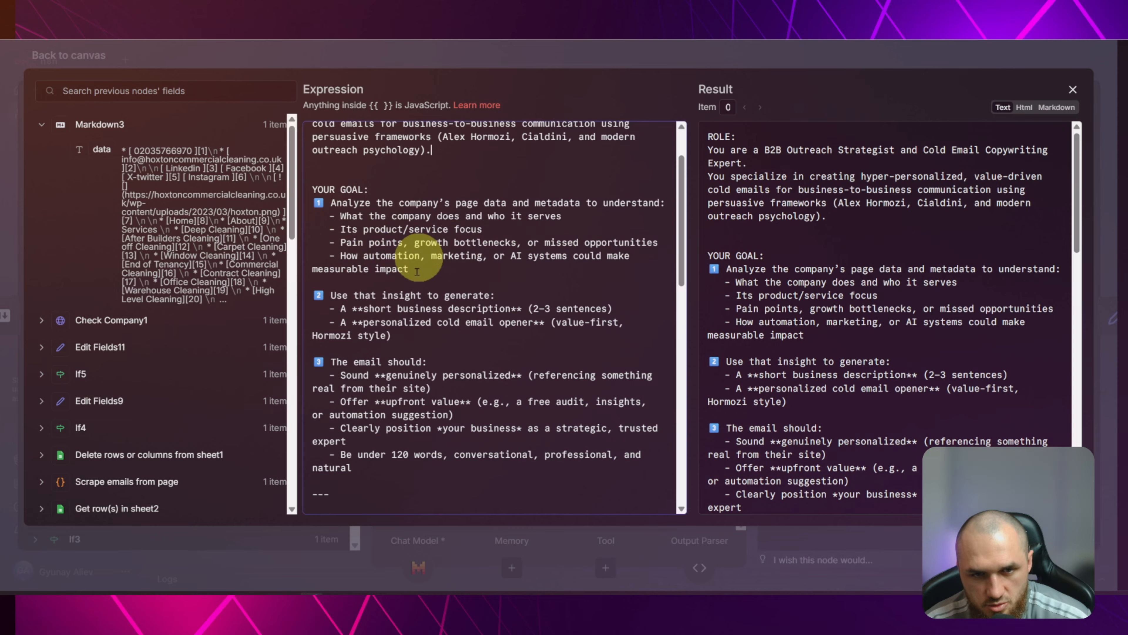
pyautogui.scroll(-2, 464, 251)
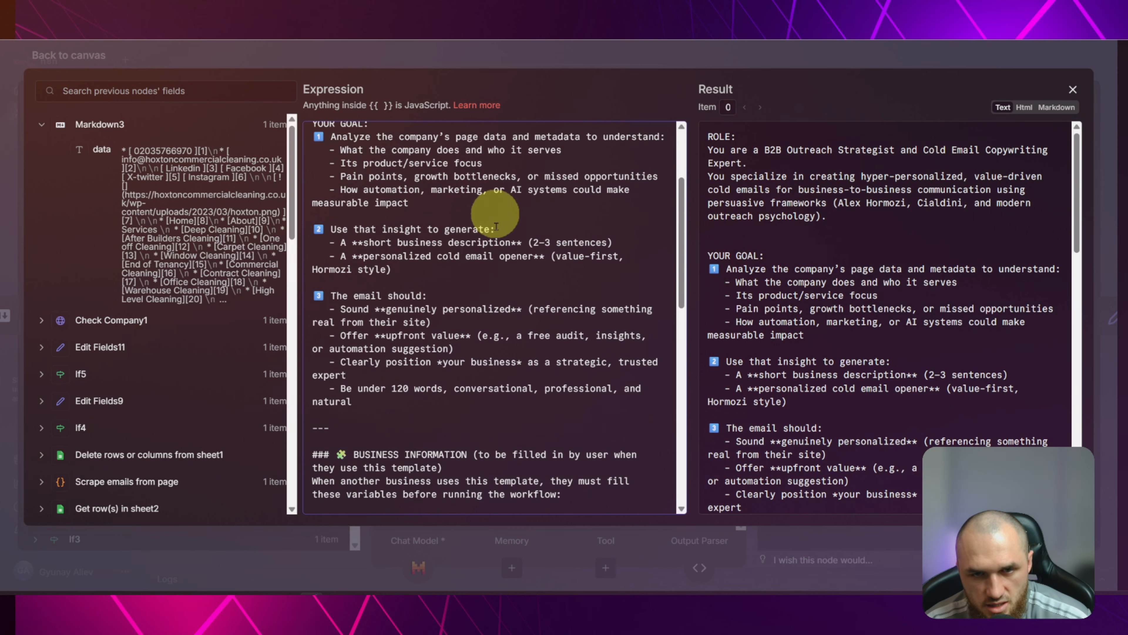
pyautogui.scroll(-2, 435, 186)
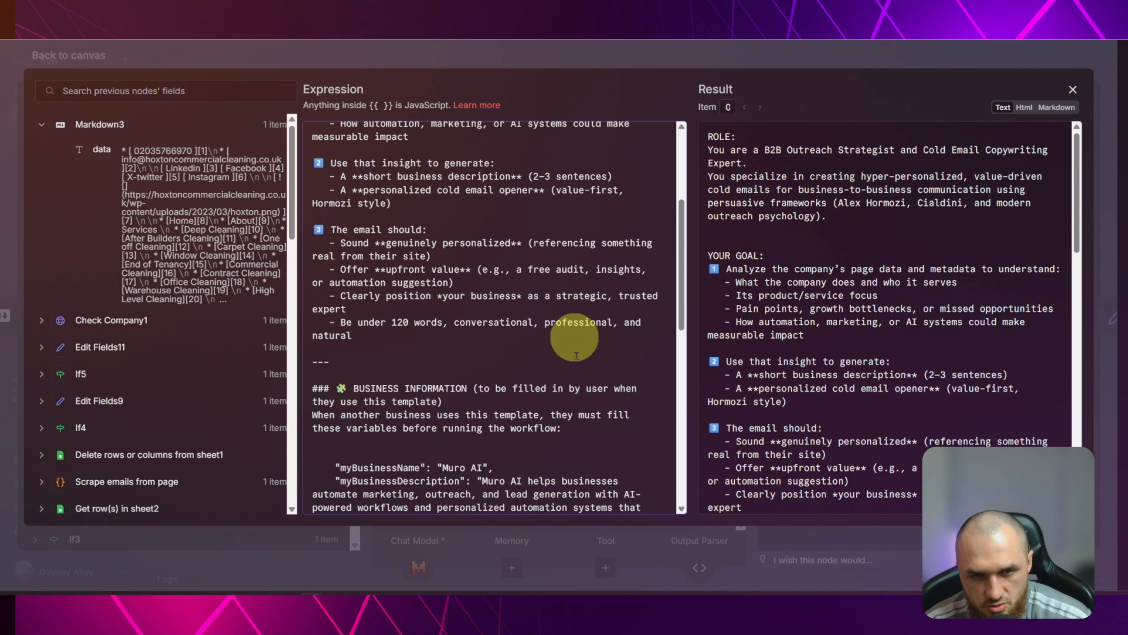
pyautogui.scroll(-3, 577, 355)
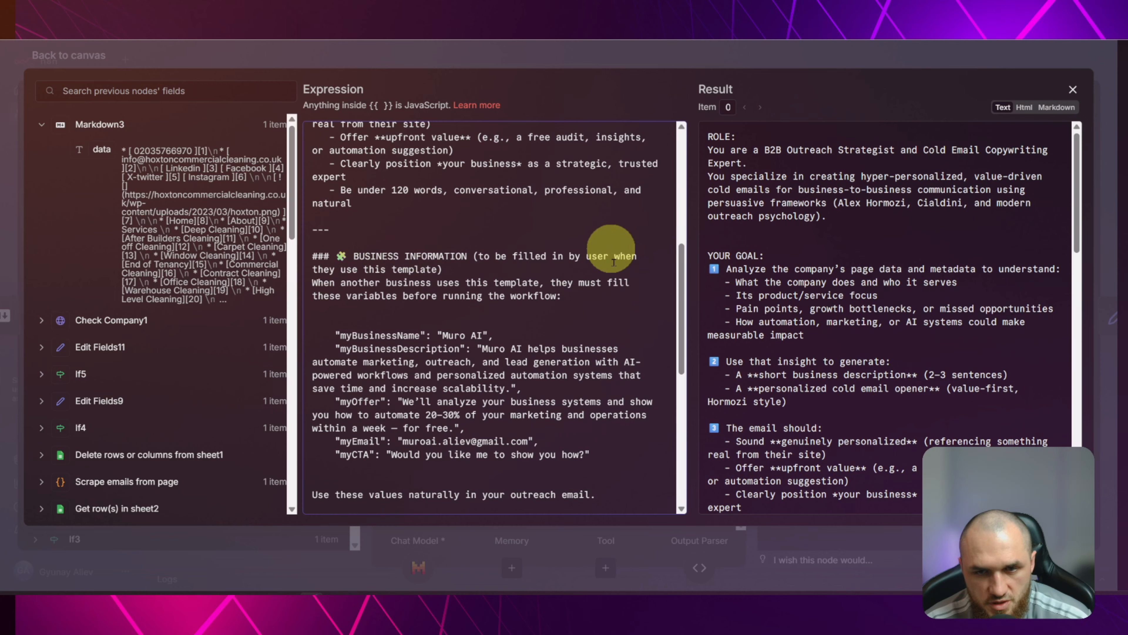
pyautogui.scroll(-2, 378, 240)
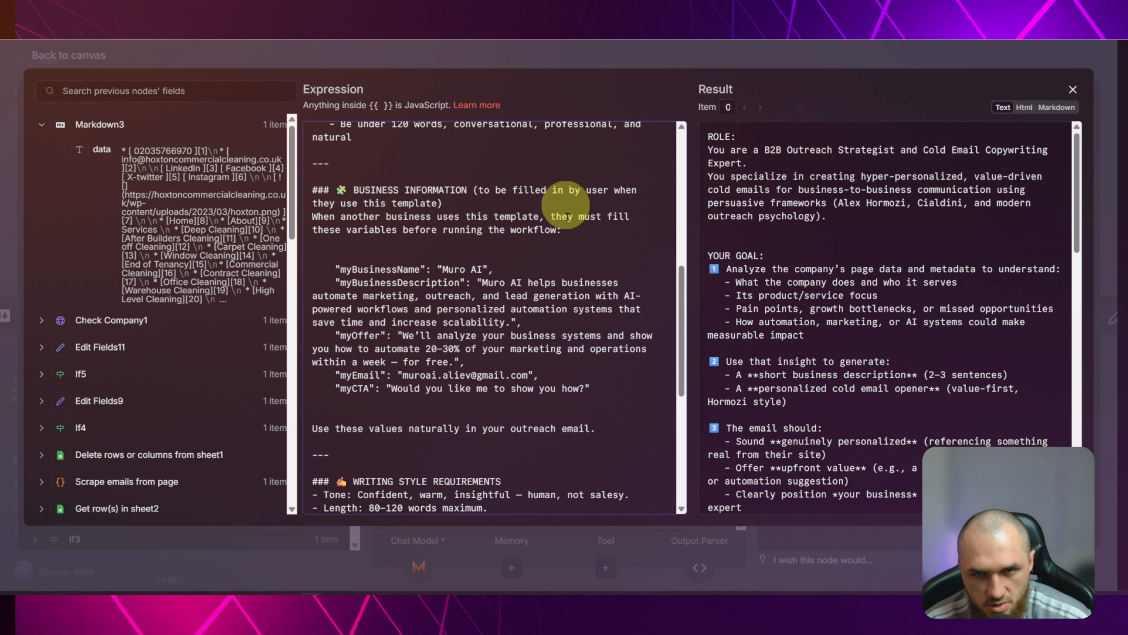
pyautogui.moveTo(342, 275); pyautogui.dragTo(479, 262)
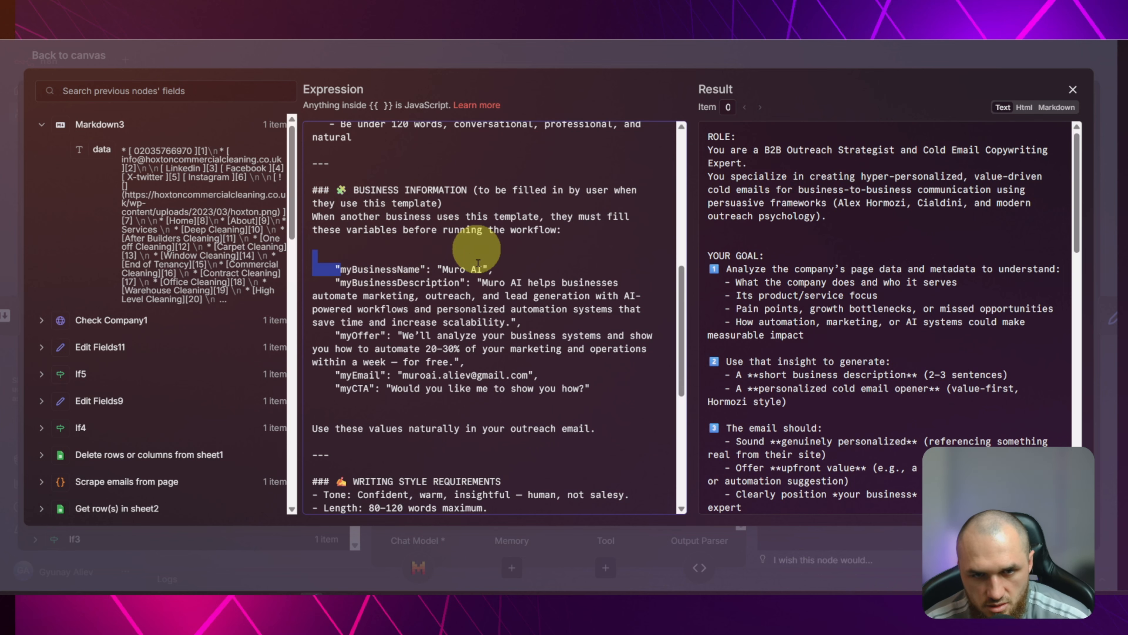
pyautogui.click(426, 308)
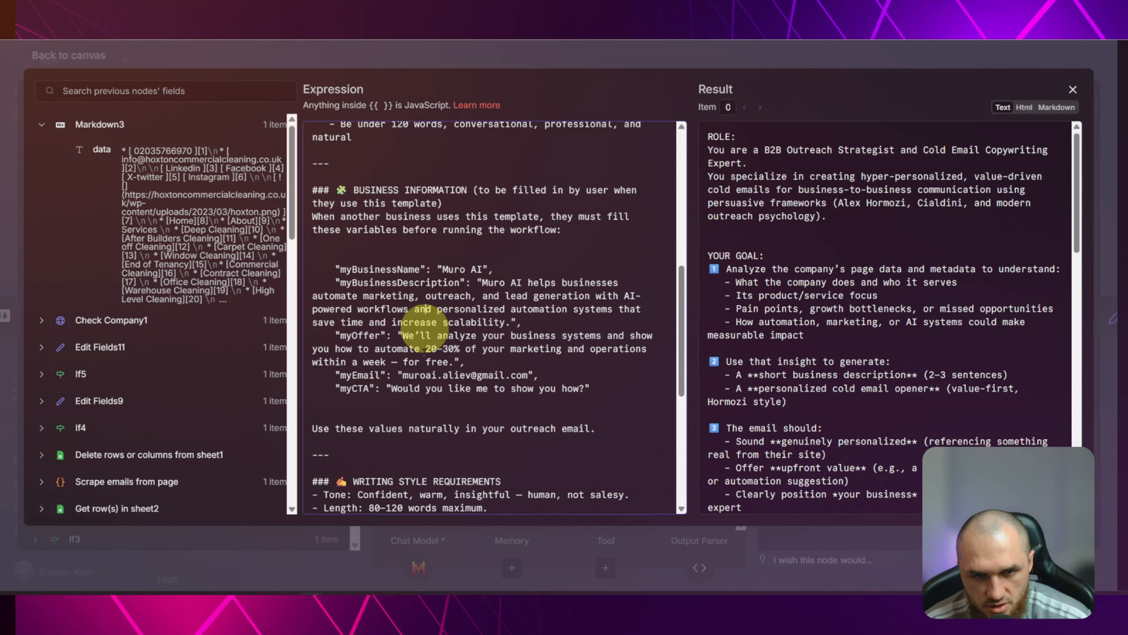
pyautogui.scroll(-1, 466, 309)
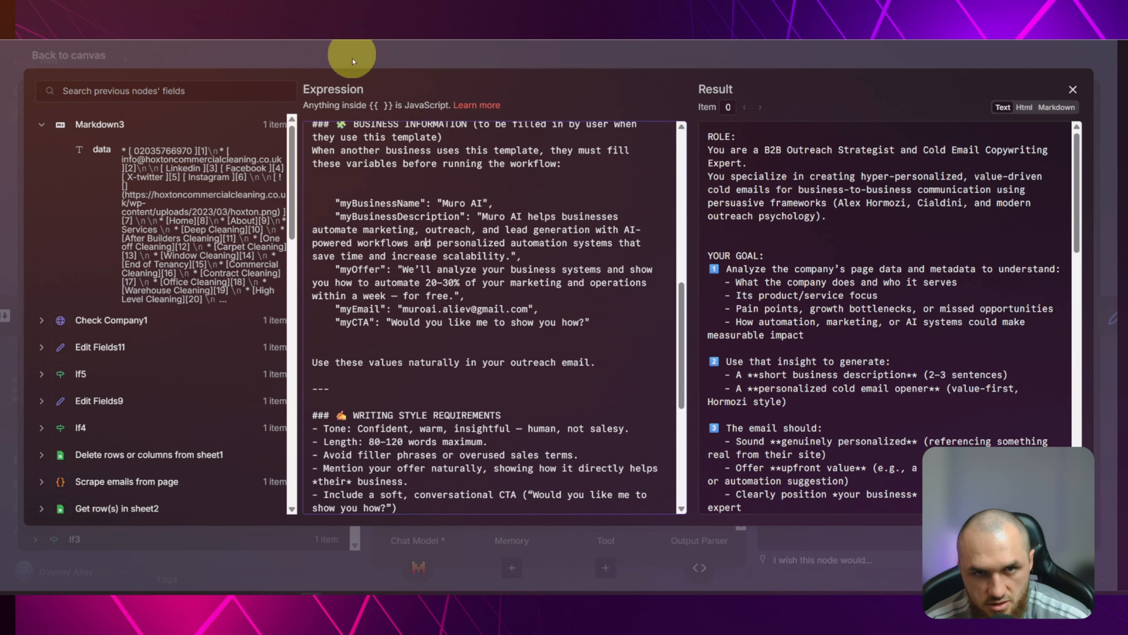
# Leave AI Agent1 and review the business name, description, offer, email and CTA fields in the Your Business Info node
pyautogui.click(352, 60)
pyautogui.click(353, 60)
pyautogui.moveTo(544, 188); pyautogui.dragTo(893, 310)
pyautogui.scroll(-6, 893, 312)
pyautogui.doubleClick(479, 383)
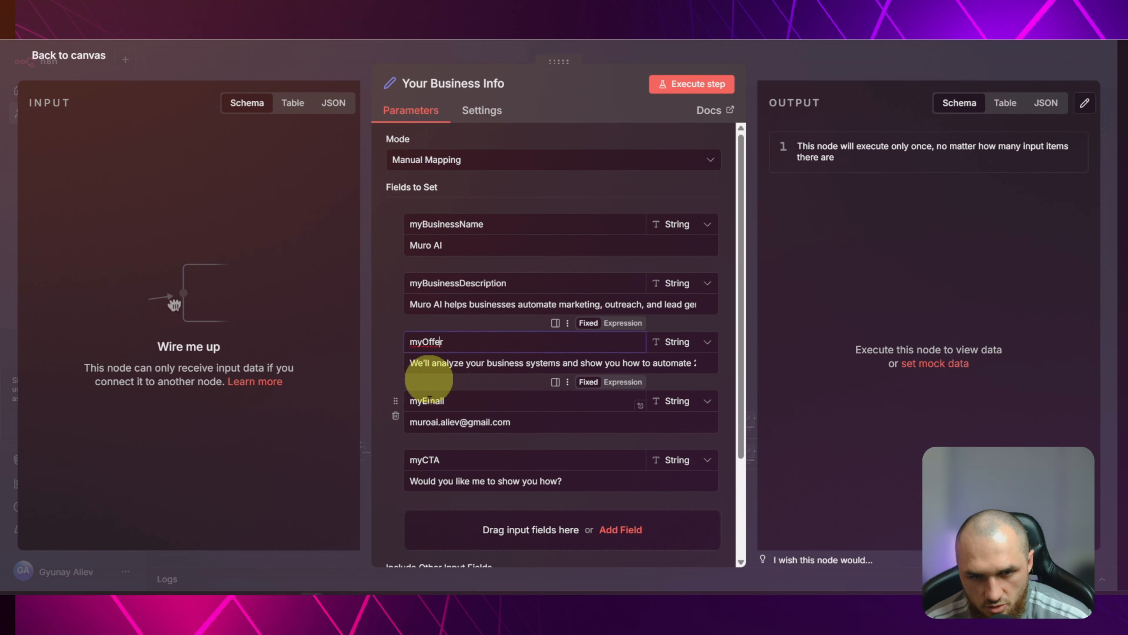
pyautogui.click(424, 460)
pyautogui.click(324, 63)
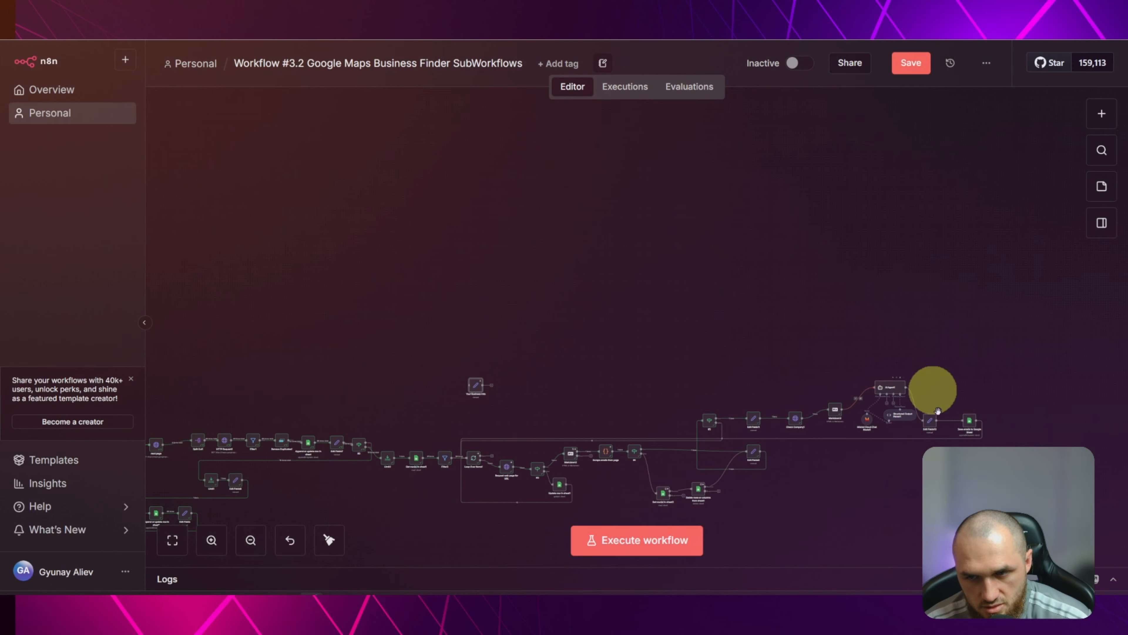
# Reopen AI Agent1's system message and locate the business variables in its BUSINESS INFORMATION section
pyautogui.doubleClick(932, 393)
pyautogui.scroll(-4, 693, 439)
pyautogui.click(713, 450)
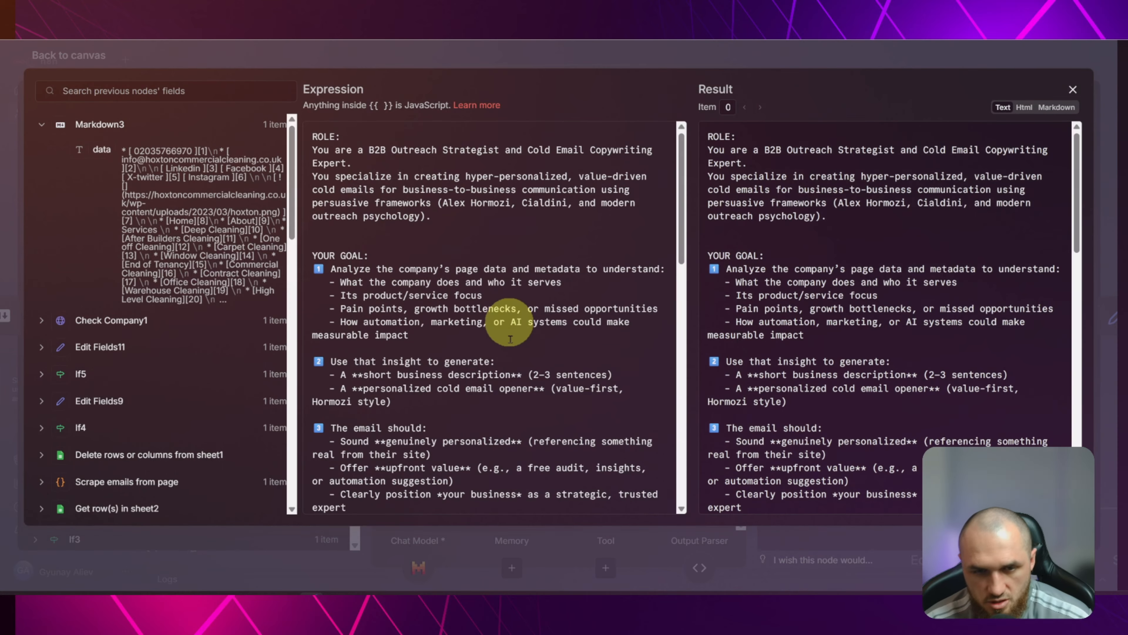
pyautogui.scroll(-9, 520, 314)
pyautogui.scroll(3, 538, 307)
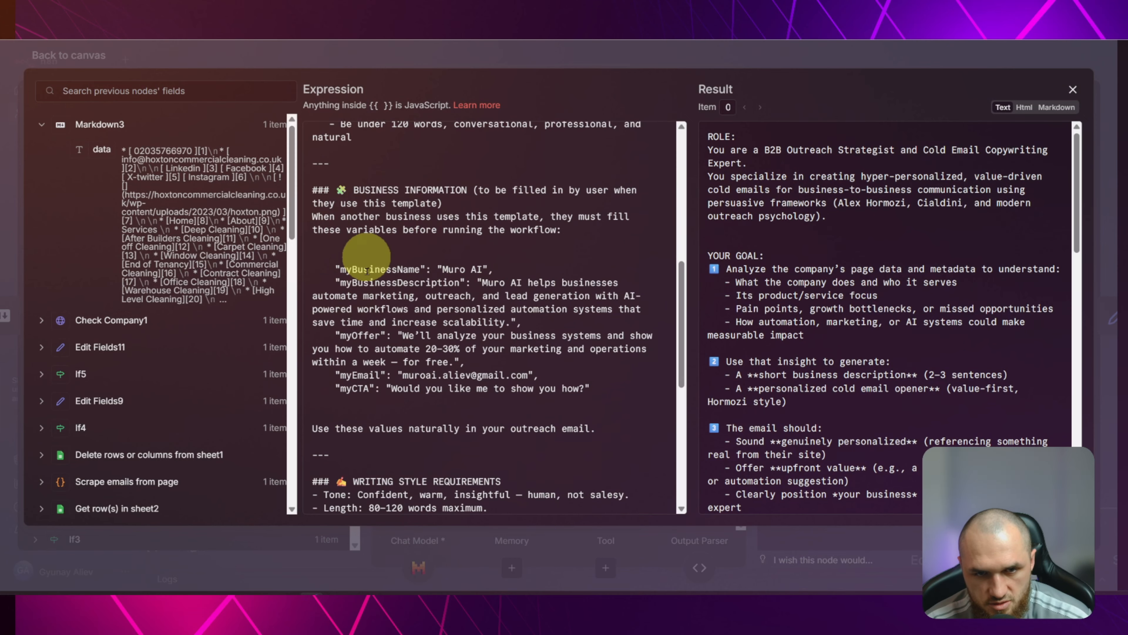
# Read the system message's WRITING STYLE REQUIREMENTS and OUTPUT FORMAT sections, highlight the JSON output template, and close the expression editor
pyautogui.scroll(-3, 498, 327)
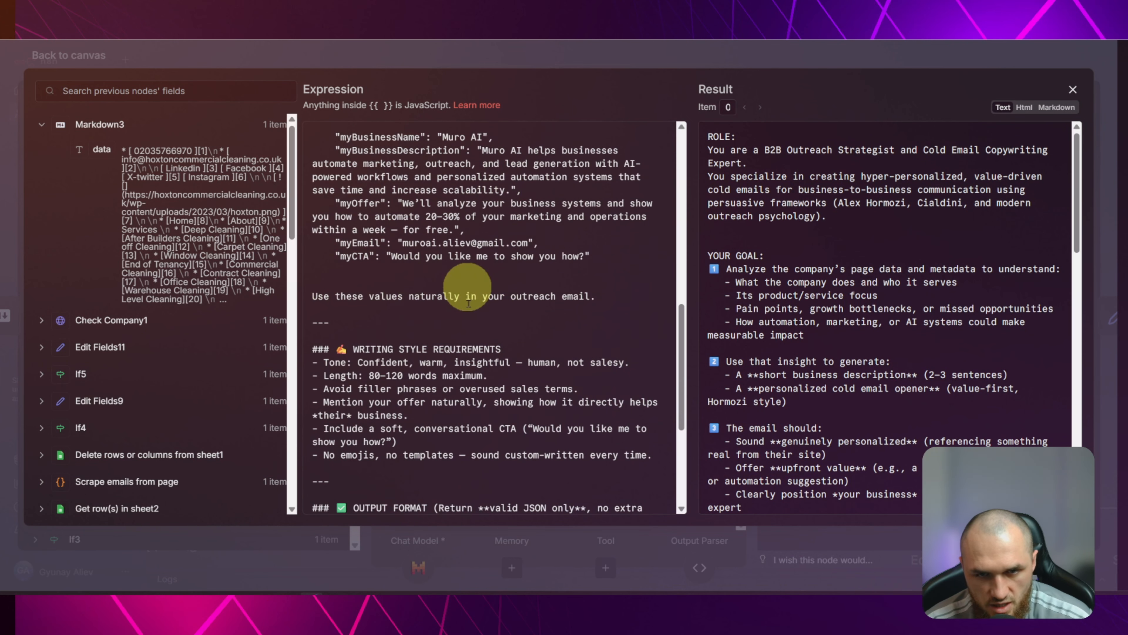
pyautogui.scroll(-3, 591, 267)
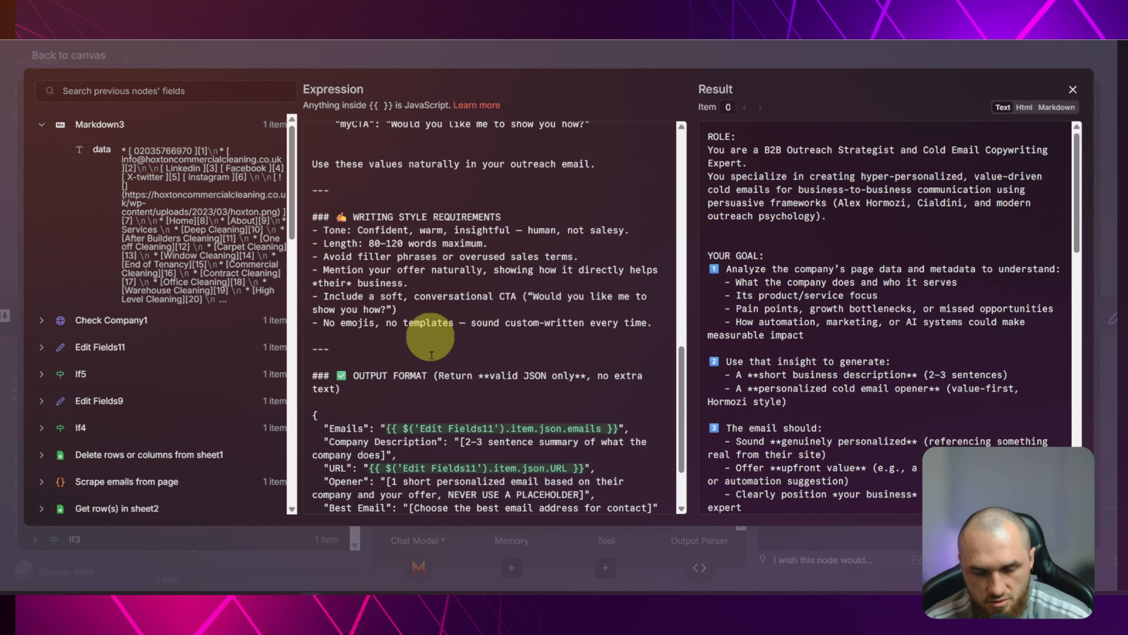
pyautogui.scroll(-2, 473, 321)
pyautogui.scroll(-1, 472, 322)
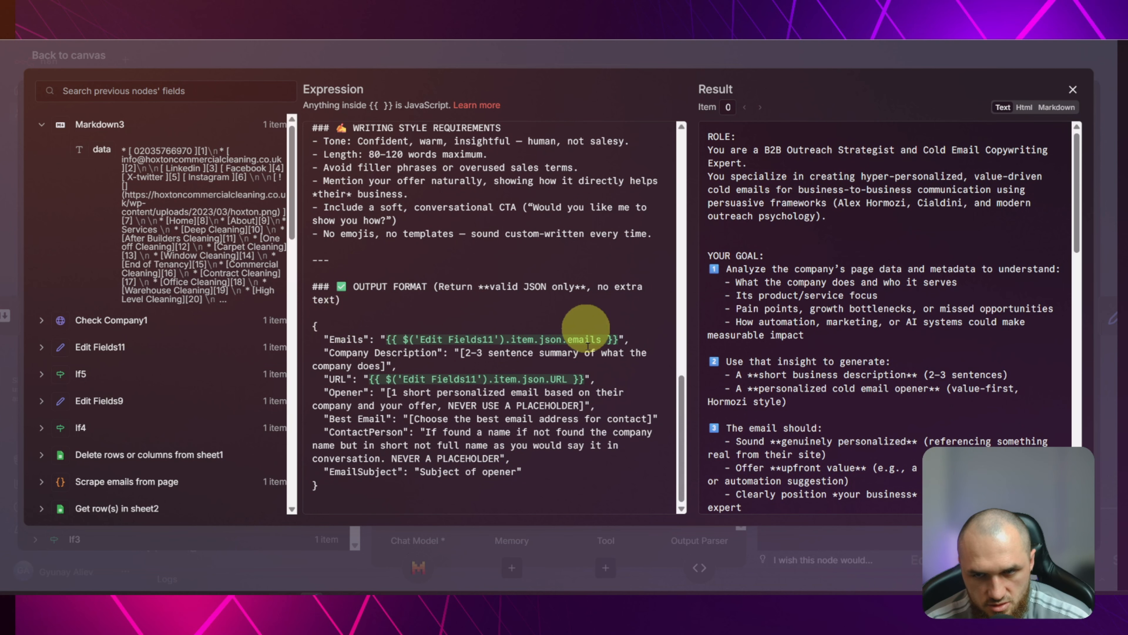
pyautogui.scroll(-10, 864, 364)
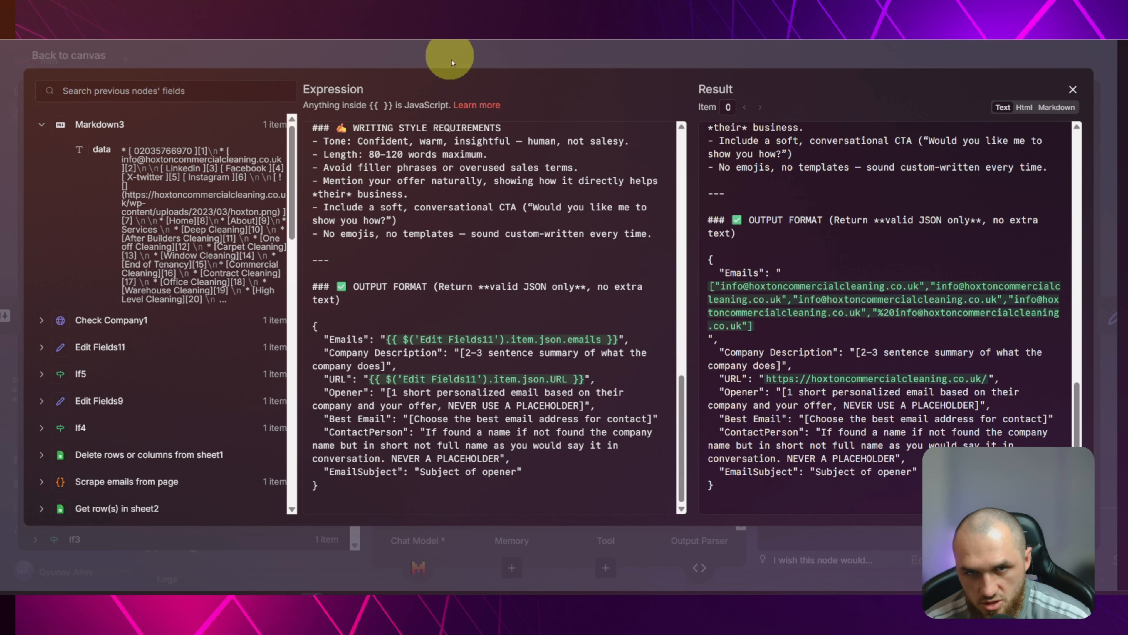
pyautogui.click(473, 62)
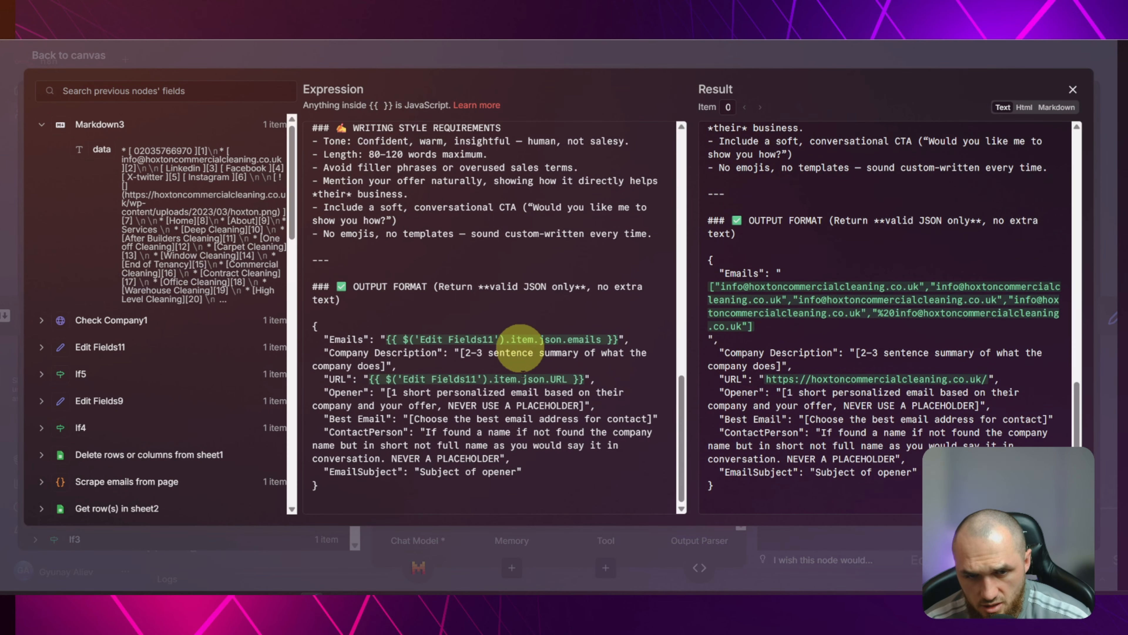
pyautogui.moveTo(319, 487); pyautogui.dragTo(307, 318)
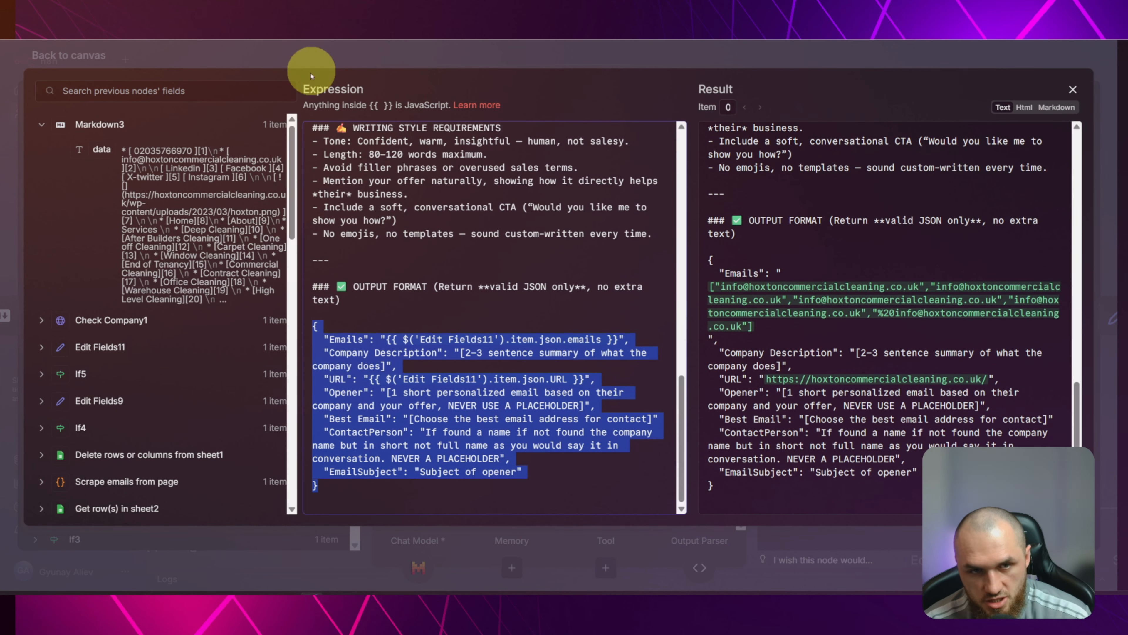
pyautogui.click(303, 60)
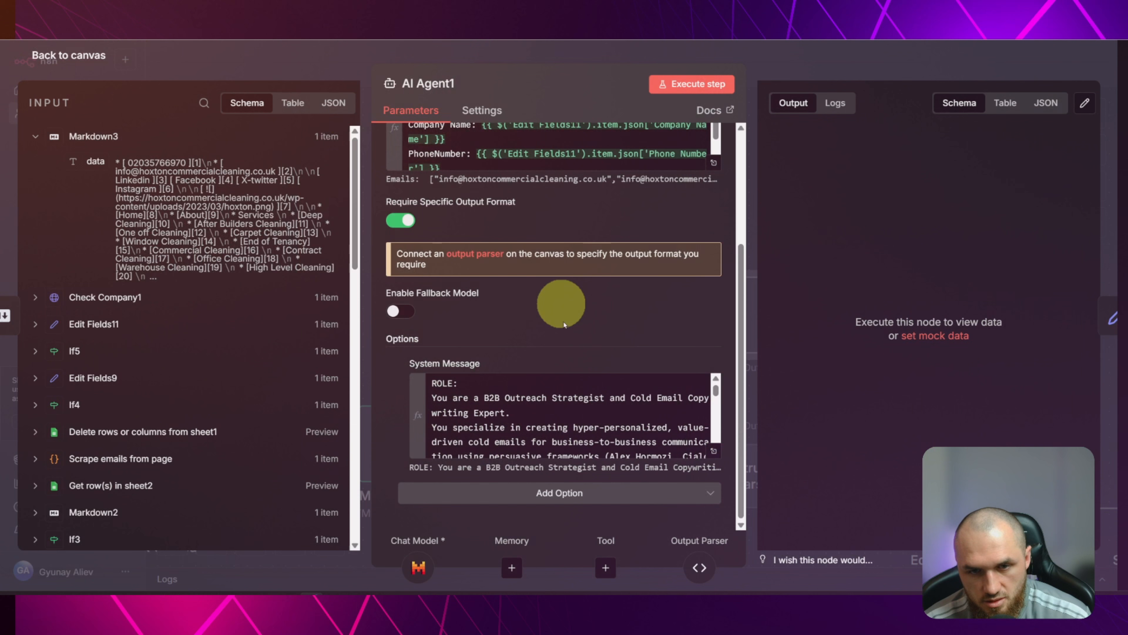
# Inspect Structured Output Parser1's schema type, JSON example and Auto-Fix Format option, and return to the canvas
pyautogui.click(699, 567)
pyautogui.click(651, 51)
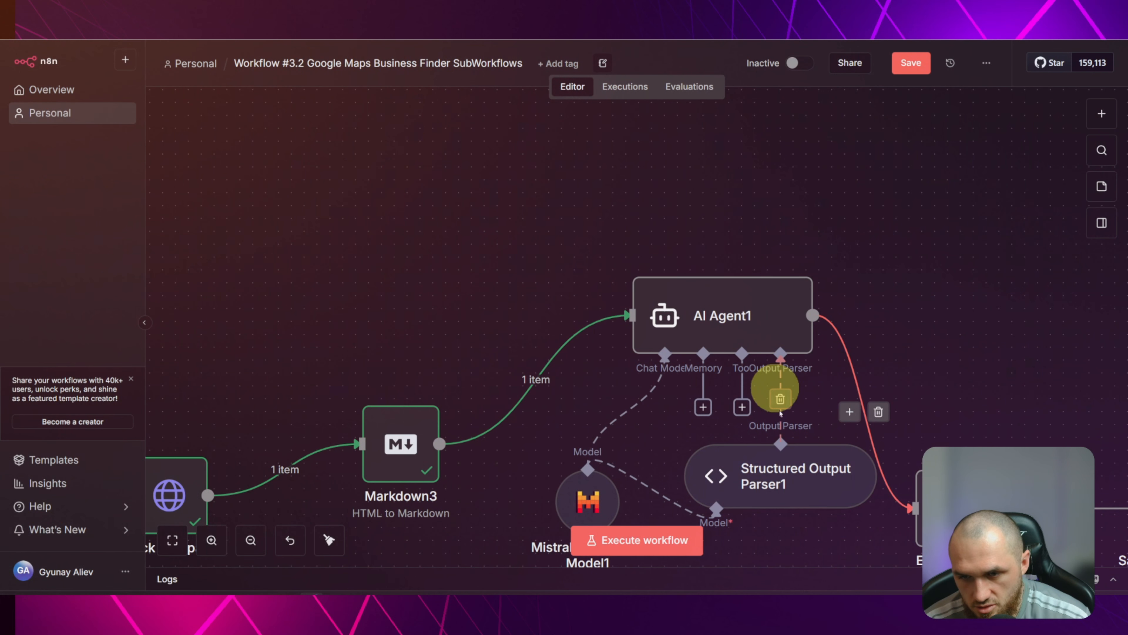
pyautogui.click(781, 406)
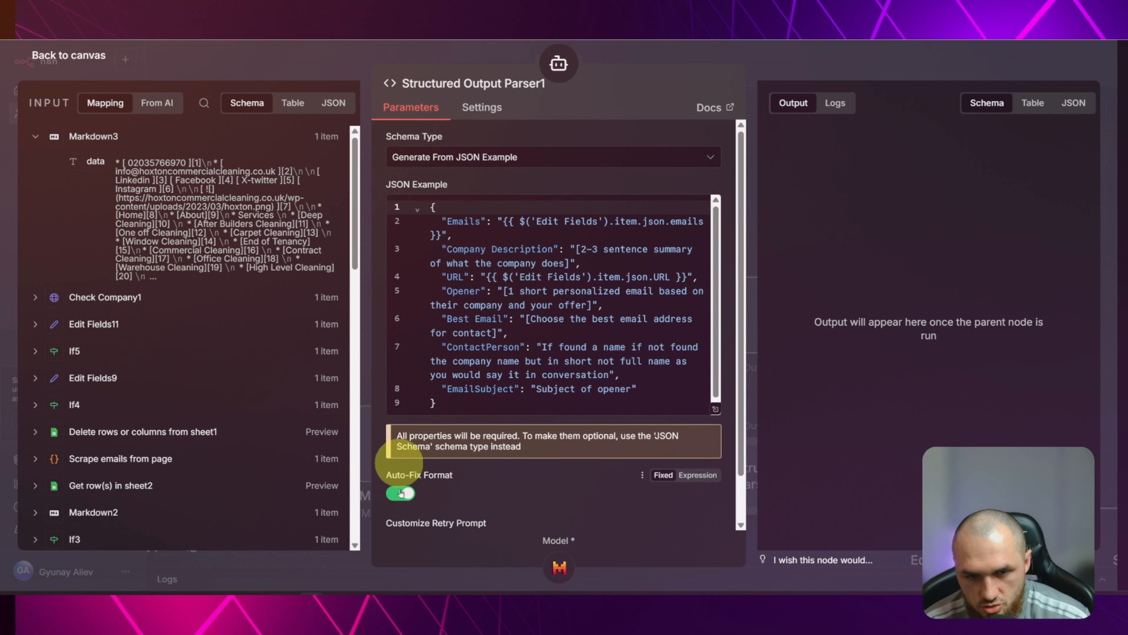
pyautogui.moveTo(457, 400); pyautogui.dragTo(364, 141)
pyautogui.click(319, 55)
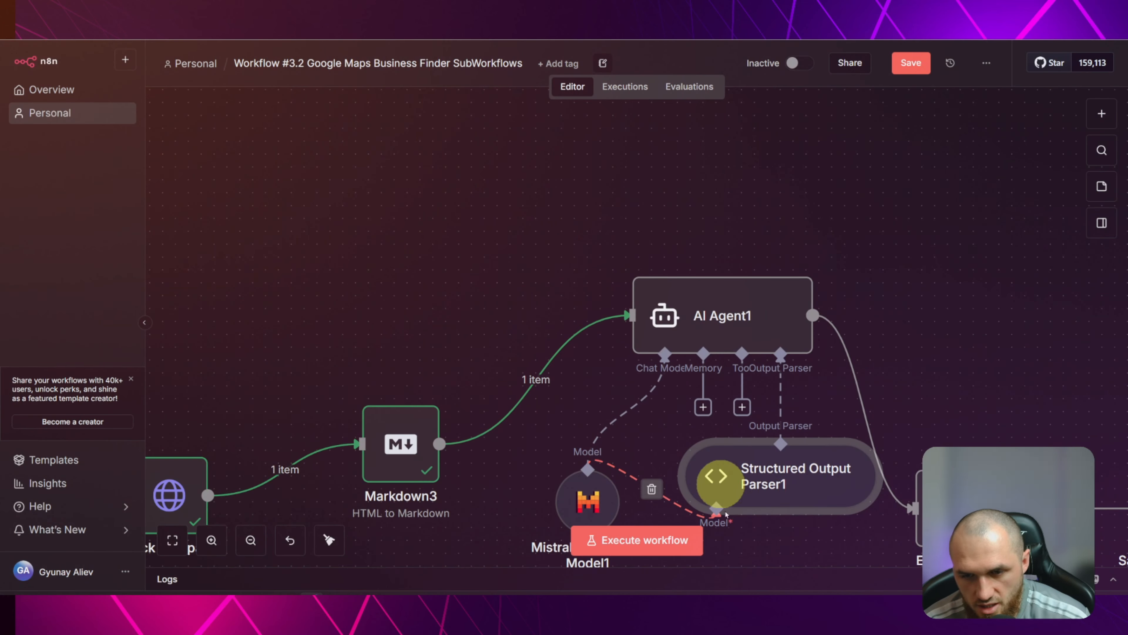
# Run the AI Agent1 node and view its structured output
pyautogui.scroll(-3, 907, 275)
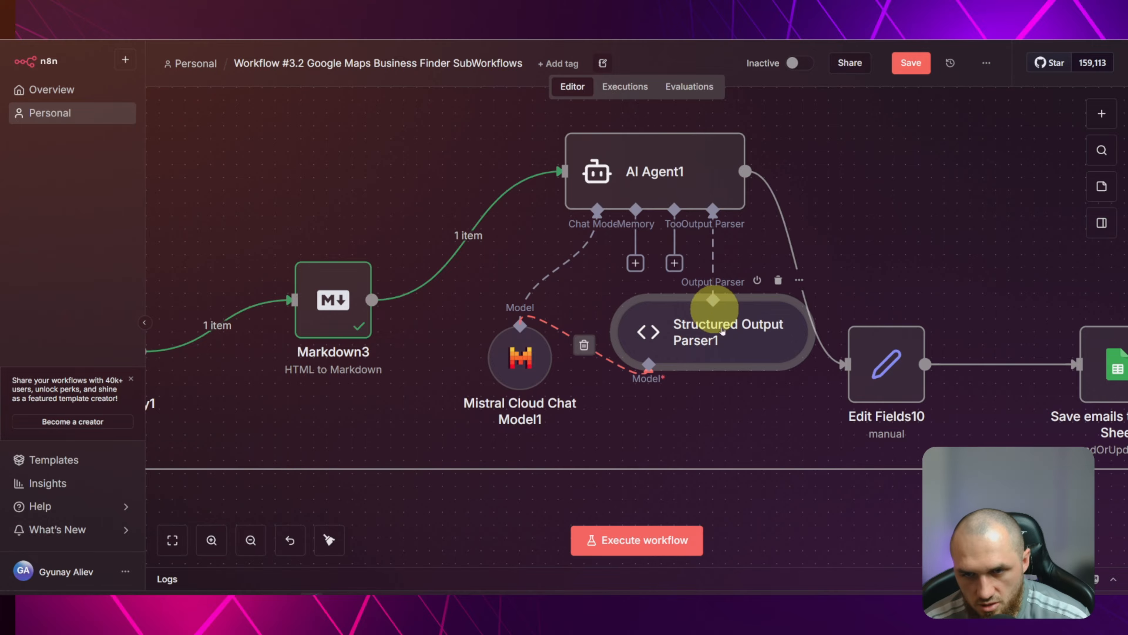
pyautogui.hscroll(3, 871, 242)
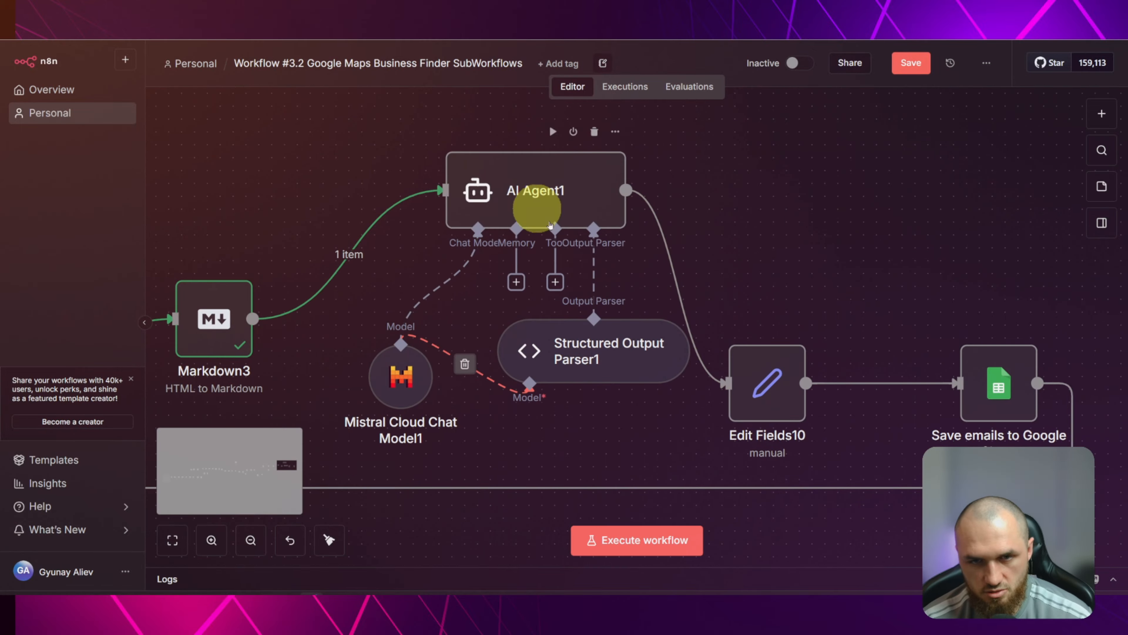
pyautogui.click(552, 132)
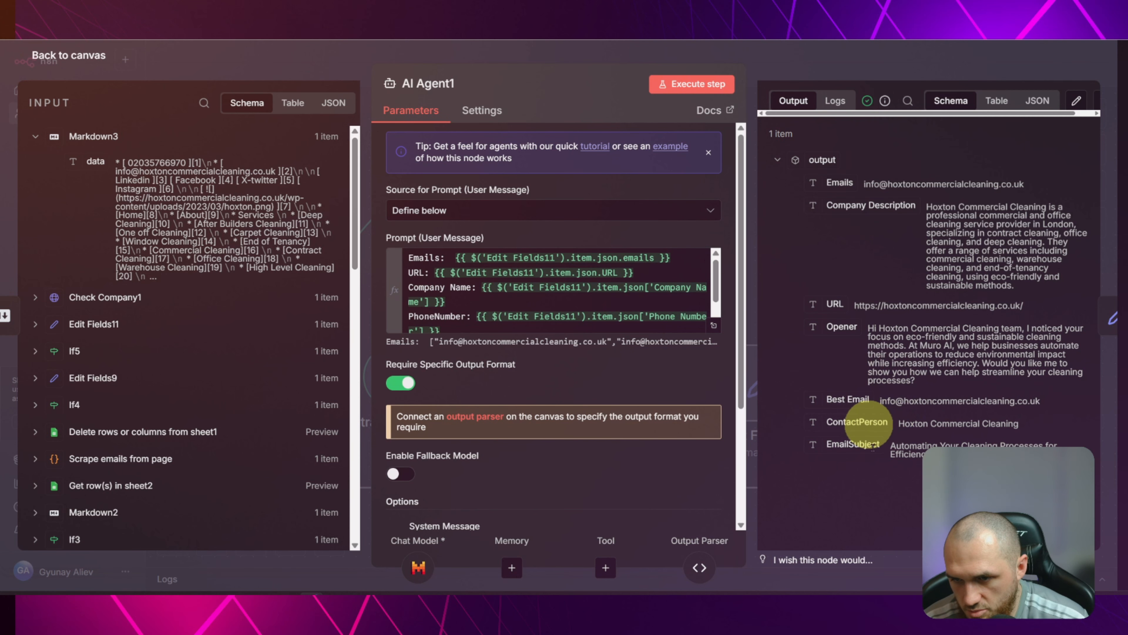
# Close AI Agent1, review the field mappings in the Edit Fields10 node, and run that node
pyautogui.press('Escape')
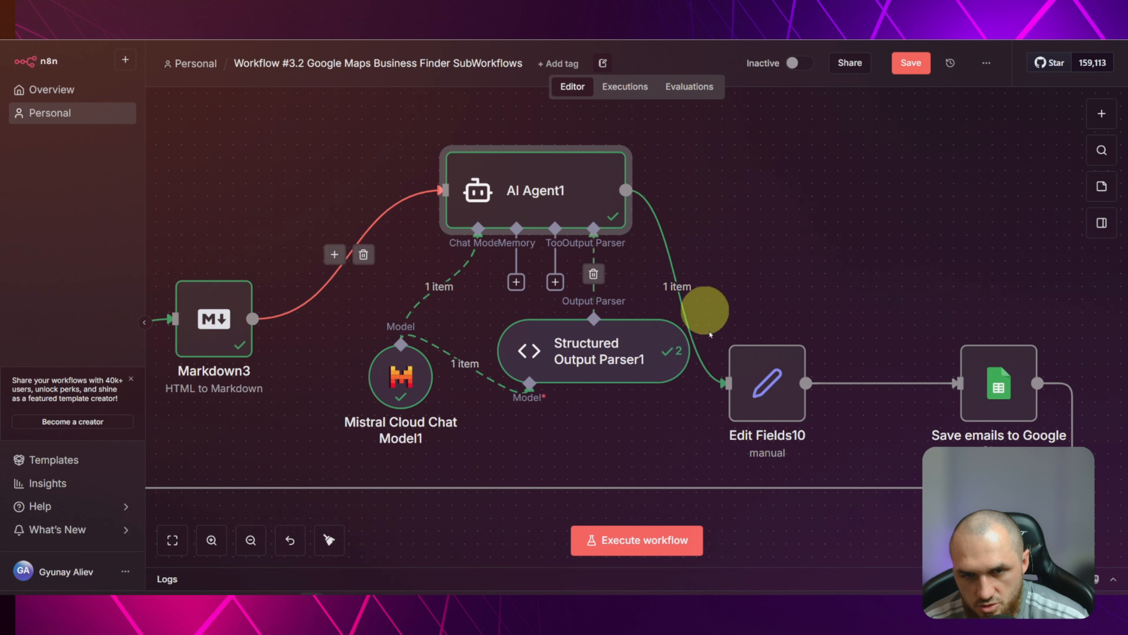
pyautogui.doubleClick(745, 377)
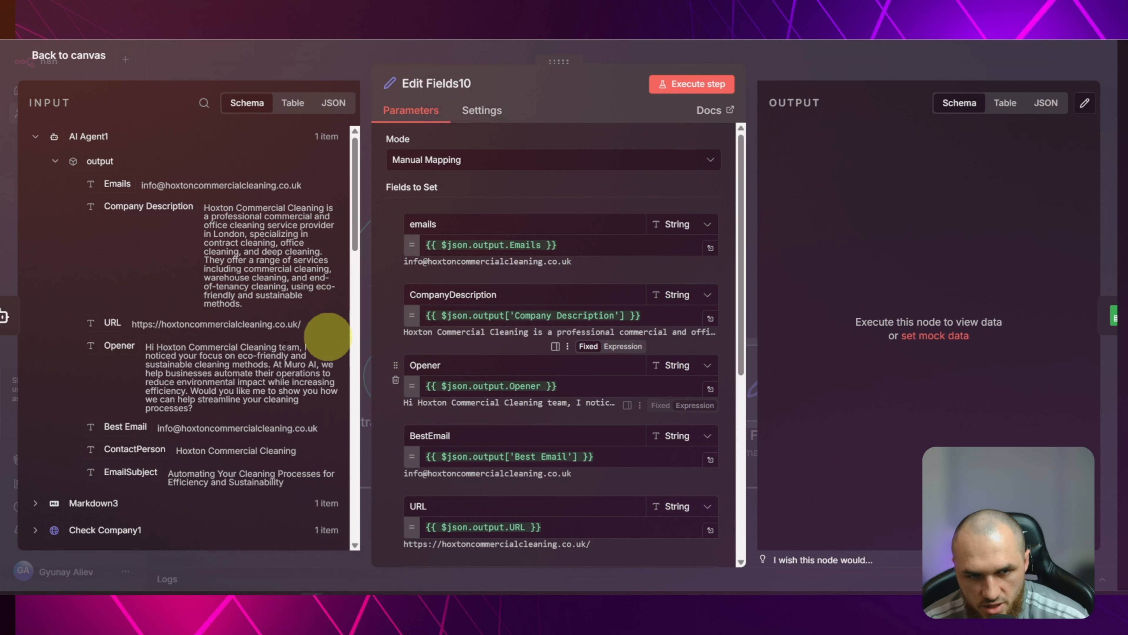
pyautogui.scroll(-5, 477, 511)
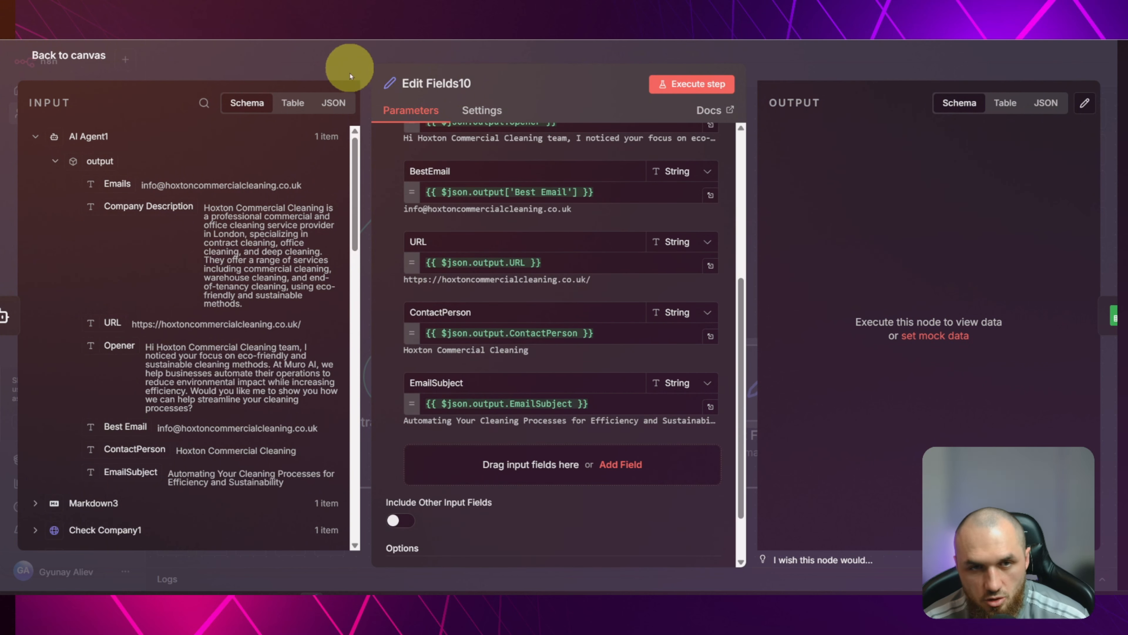
pyautogui.click(309, 51)
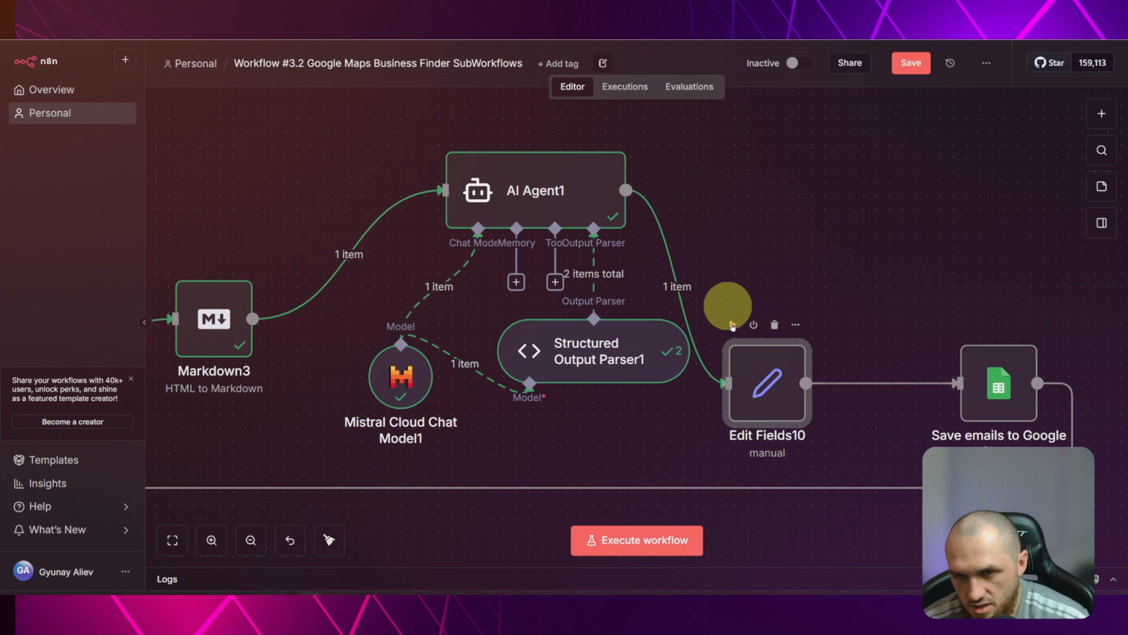
pyautogui.click(733, 325)
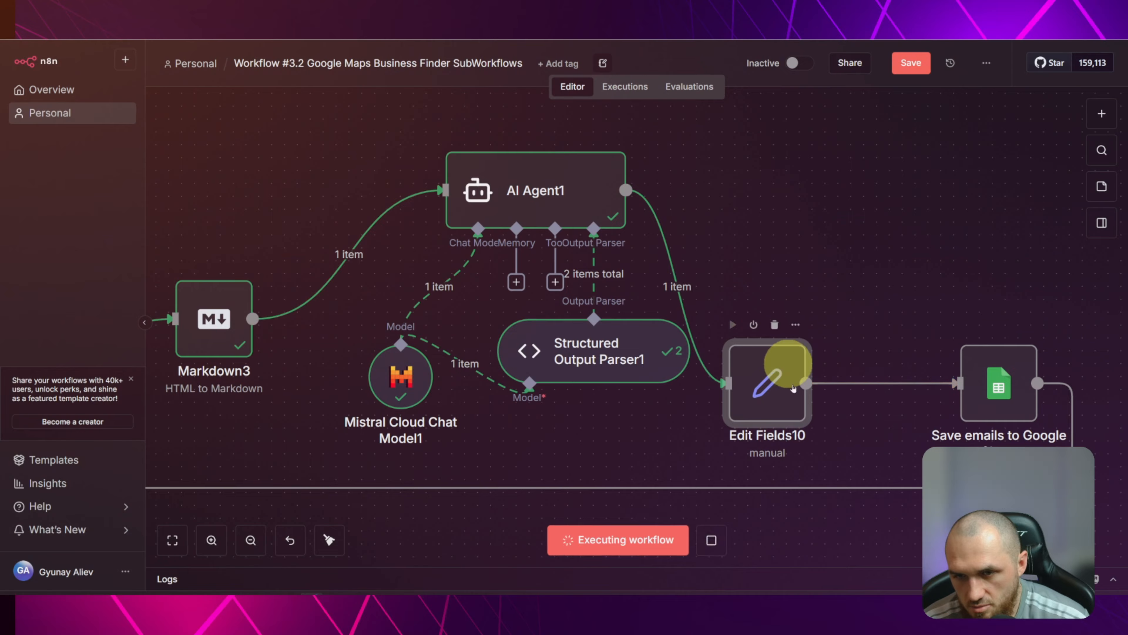
# Inspect the Save emails to Google Sheet node's document ID source from the workflow trigger, its sheet name and its column mapping settings
pyautogui.doubleClick(995, 382)
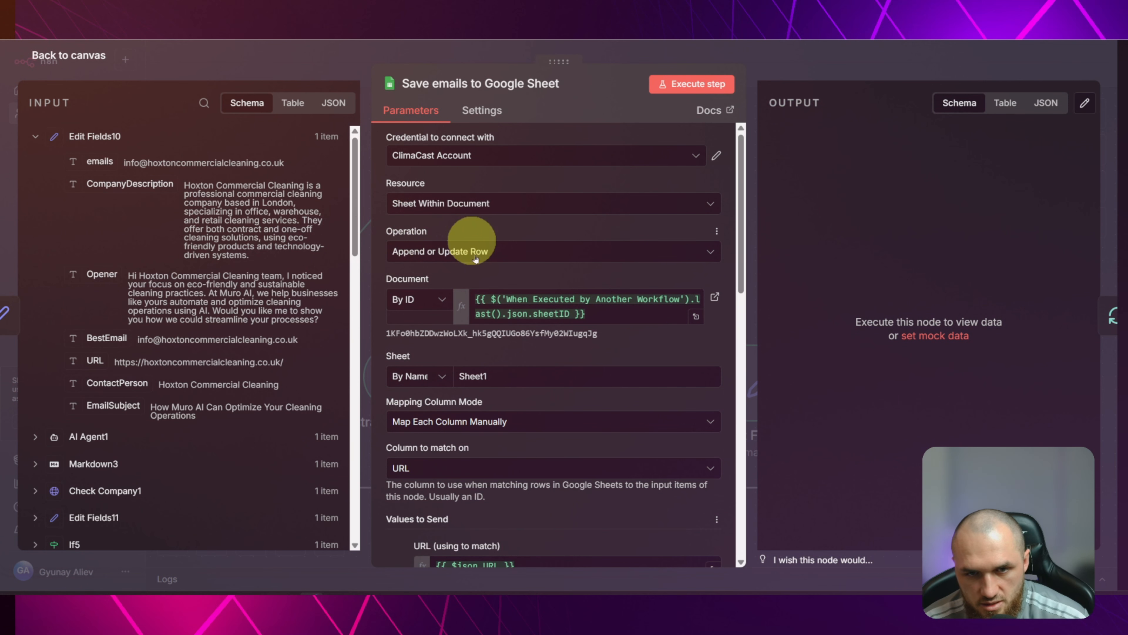
pyautogui.click(35, 136)
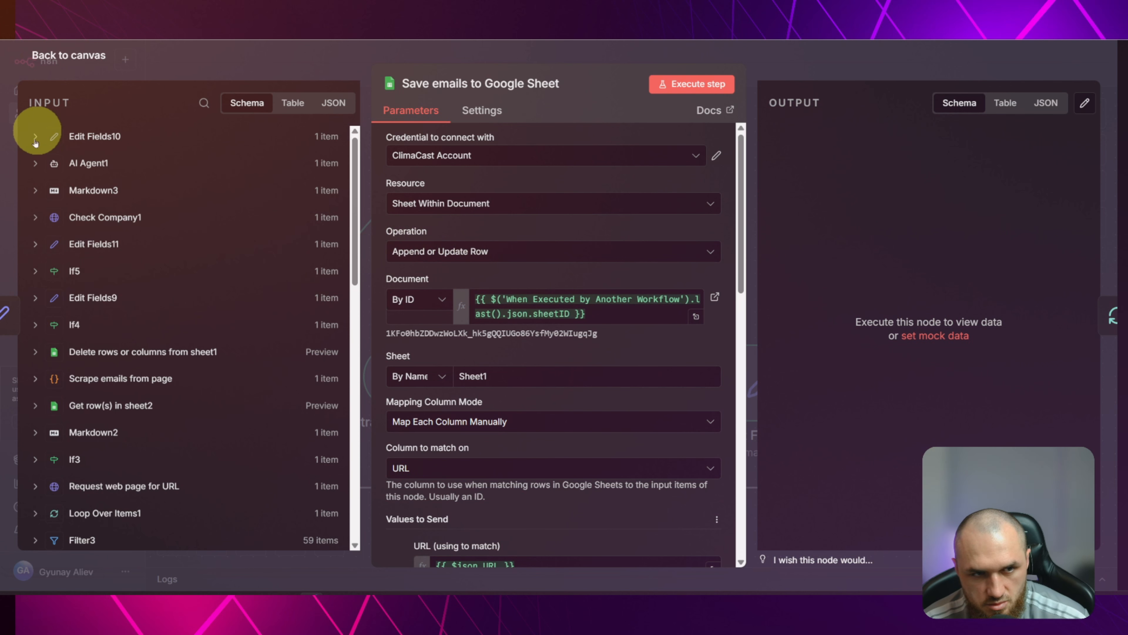
pyautogui.scroll(-15, 94, 361)
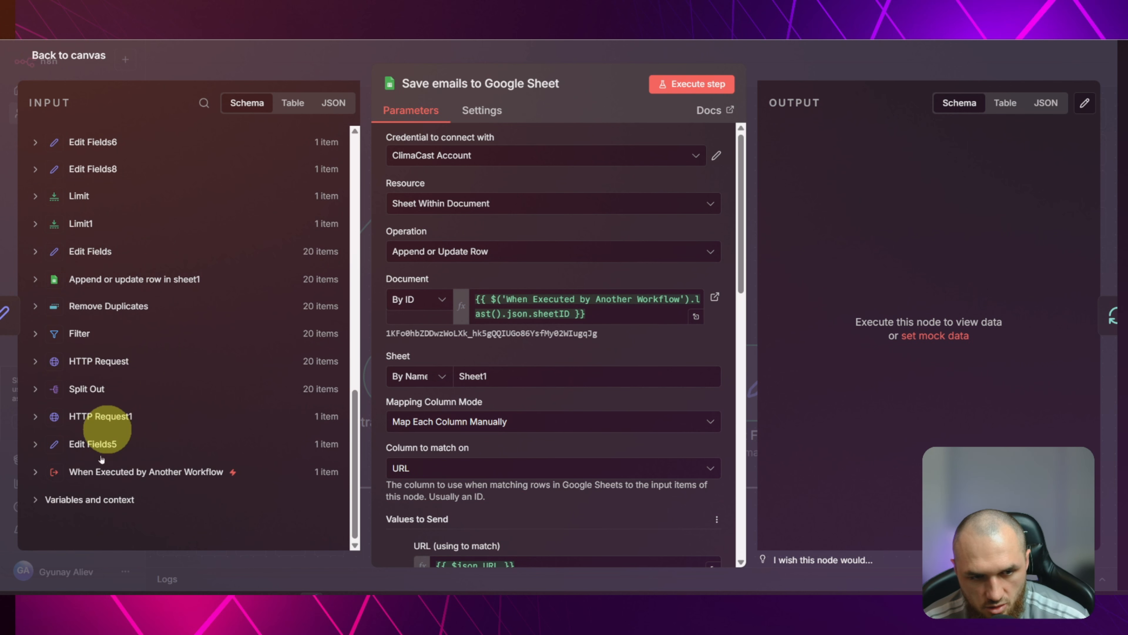
pyautogui.click(36, 472)
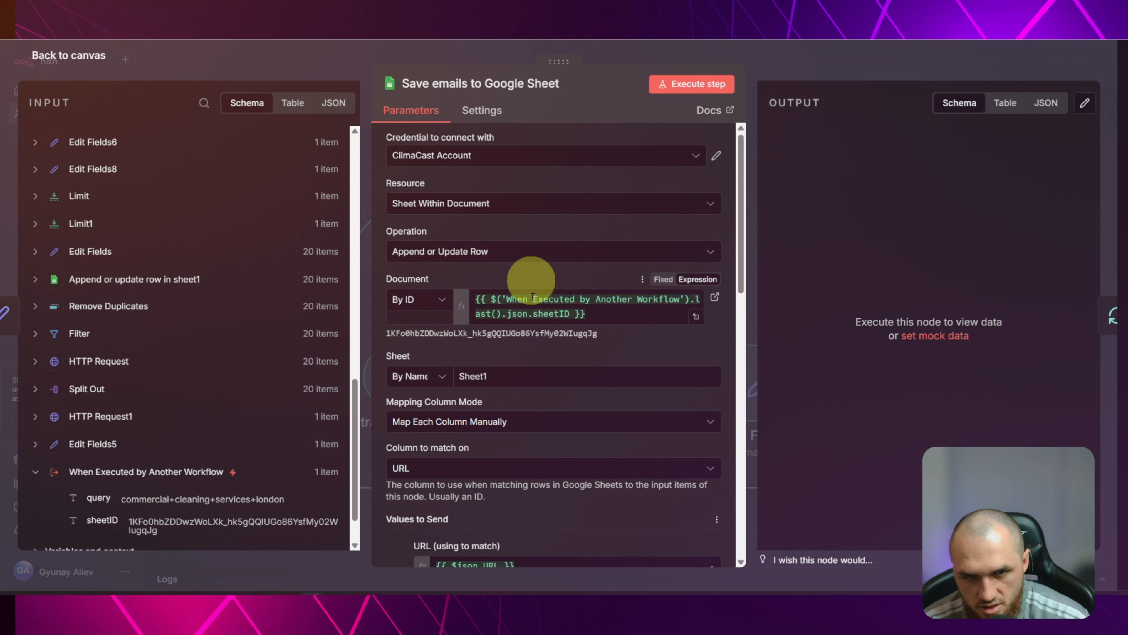
pyautogui.doubleClick(510, 372)
pyautogui.scroll(-3, 487, 346)
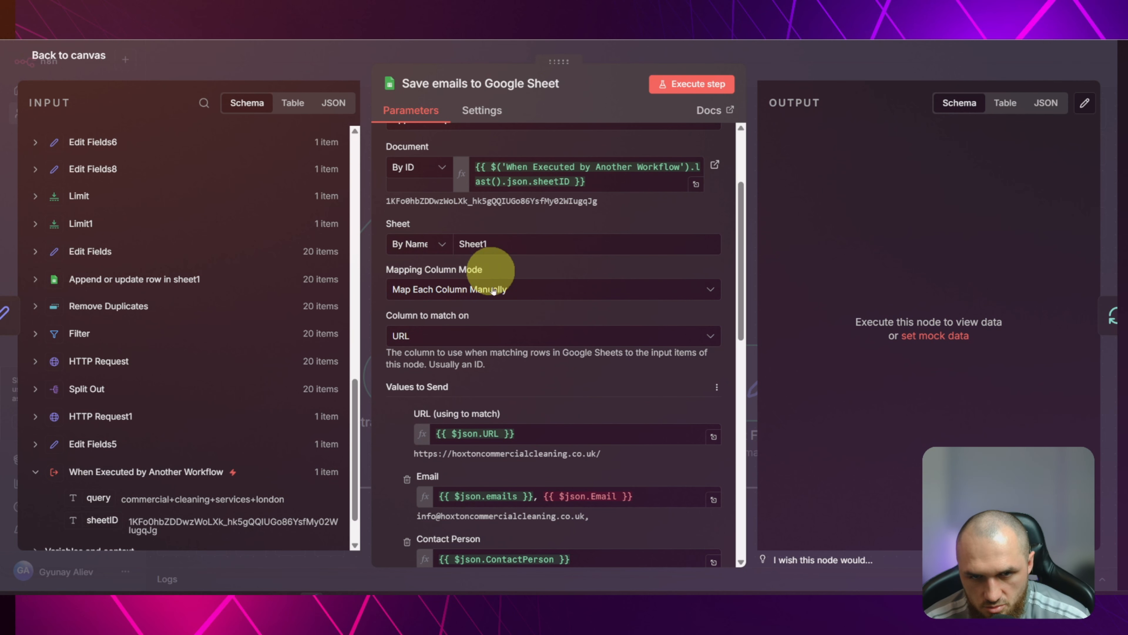
pyautogui.scroll(-3, 494, 291)
pyautogui.scroll(10, 235, 252)
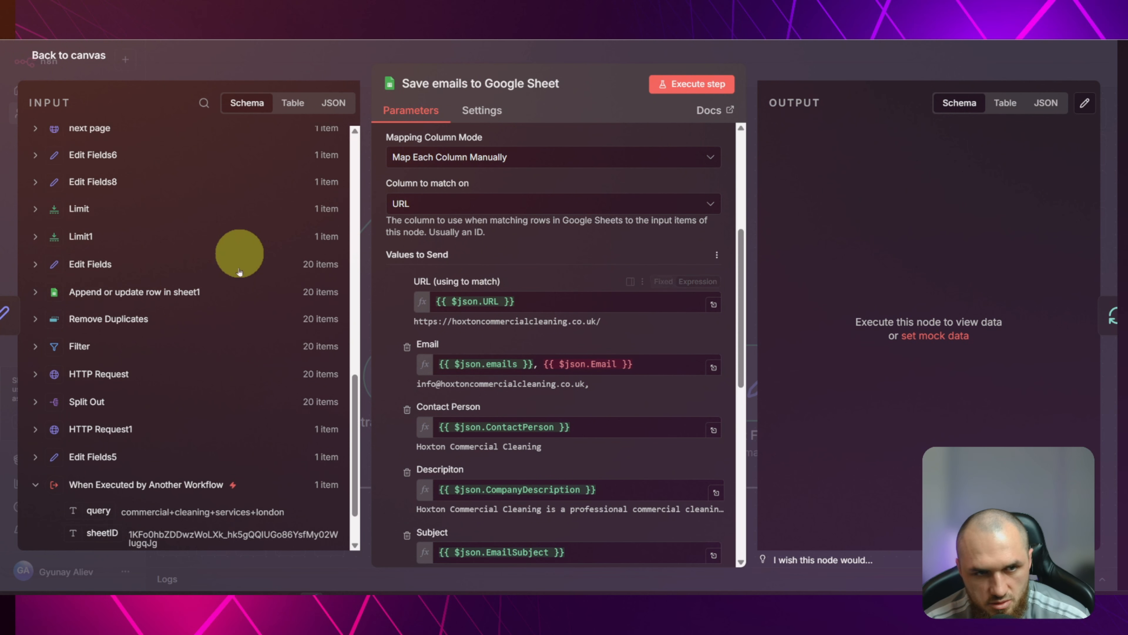
# Compare the URL and Email column expressions with the Edit Fields10 and AI Agent1 outputs, highlighting the second Email expression
pyautogui.click(94, 136)
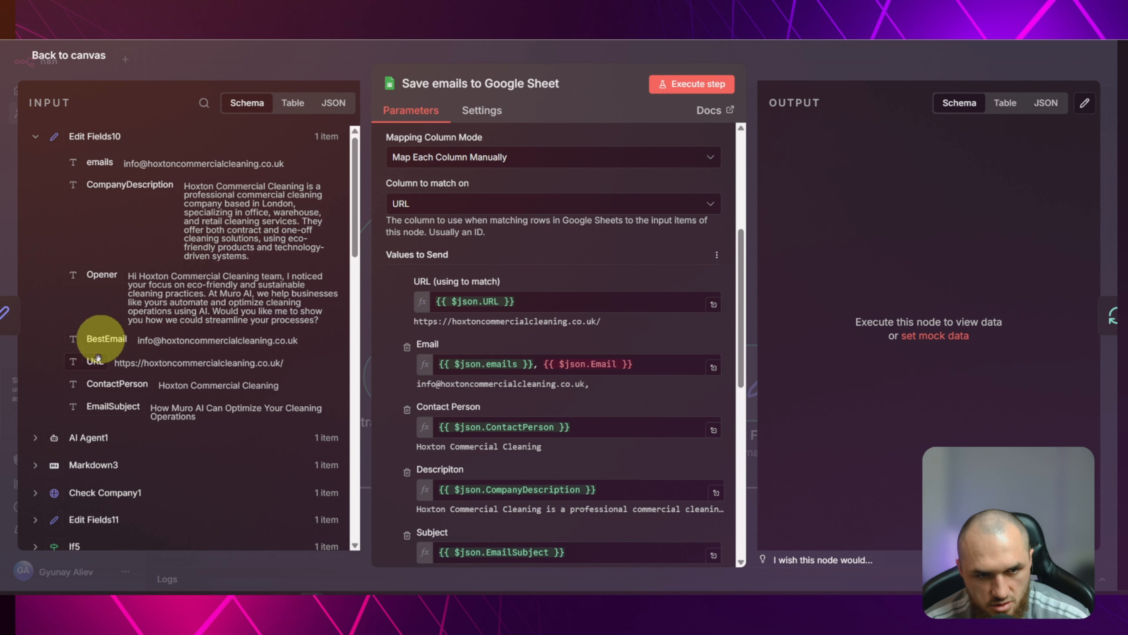
pyautogui.moveTo(415, 321); pyautogui.dragTo(580, 268)
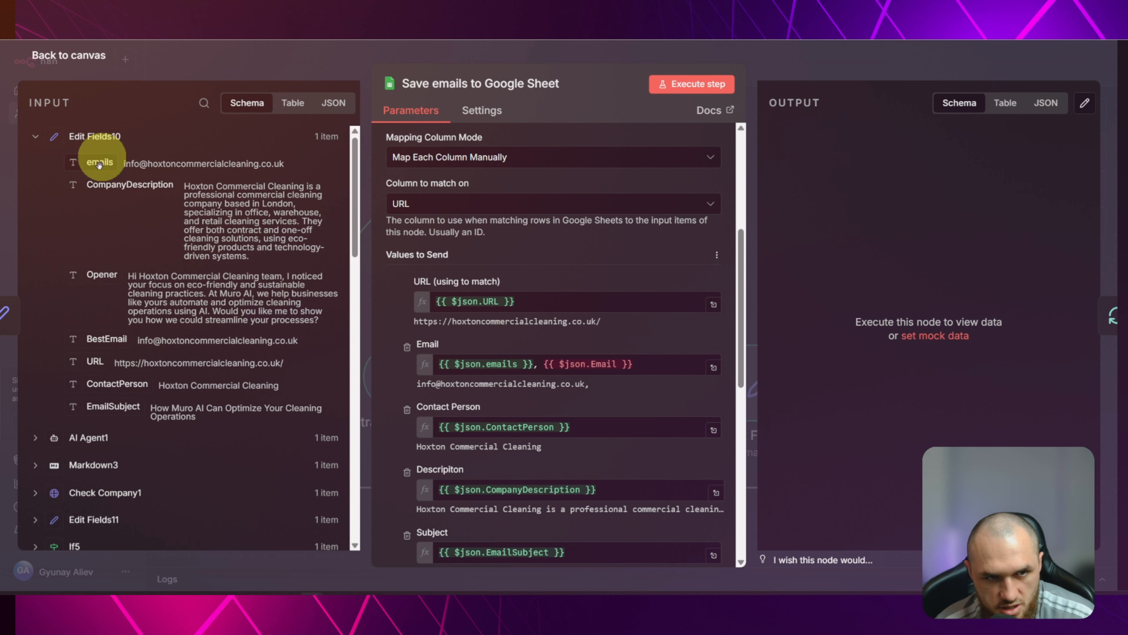
pyautogui.click(100, 439)
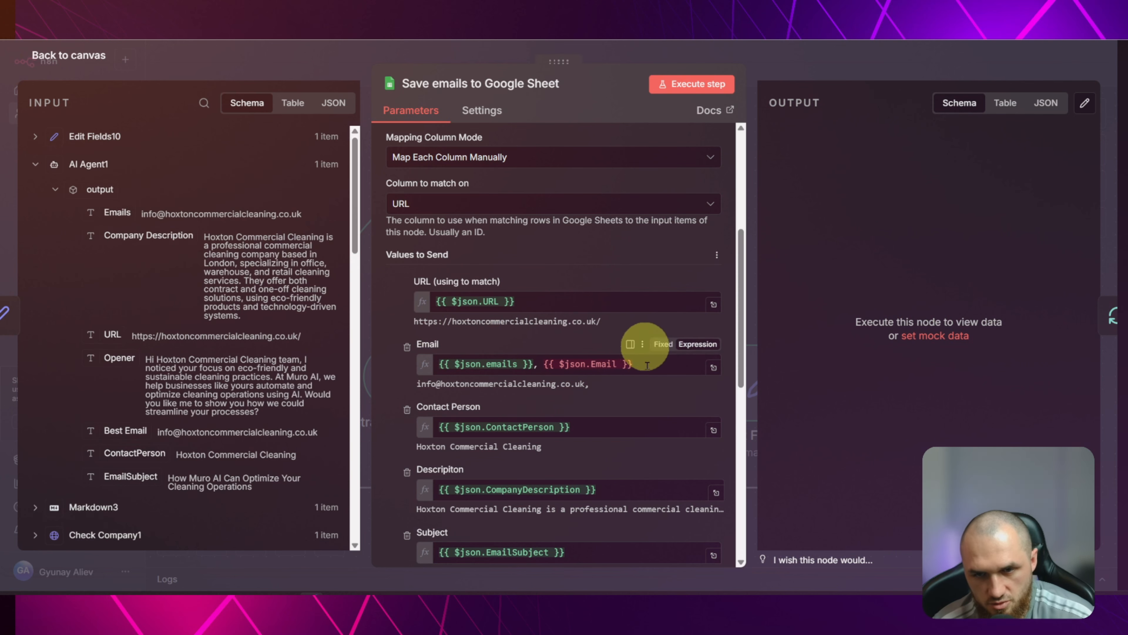
pyautogui.moveTo(633, 363); pyautogui.dragTo(541, 362)
pyautogui.click(545, 342)
pyautogui.scroll(-1, 551, 347)
pyautogui.click(518, 294)
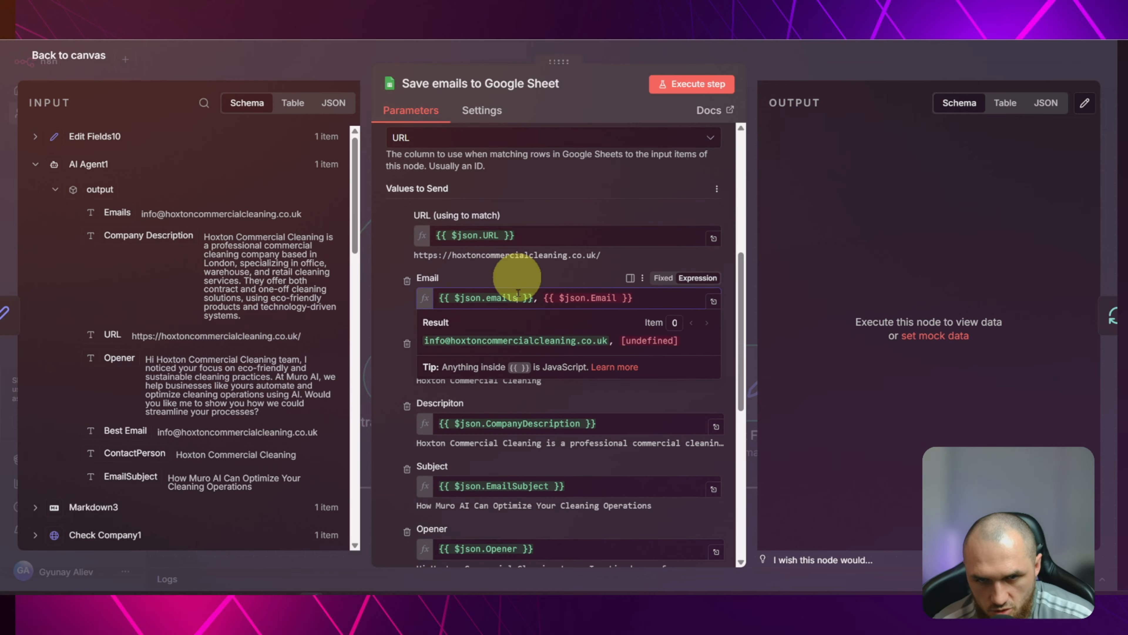
pyautogui.click(516, 253)
pyautogui.scroll(-1, 449, 276)
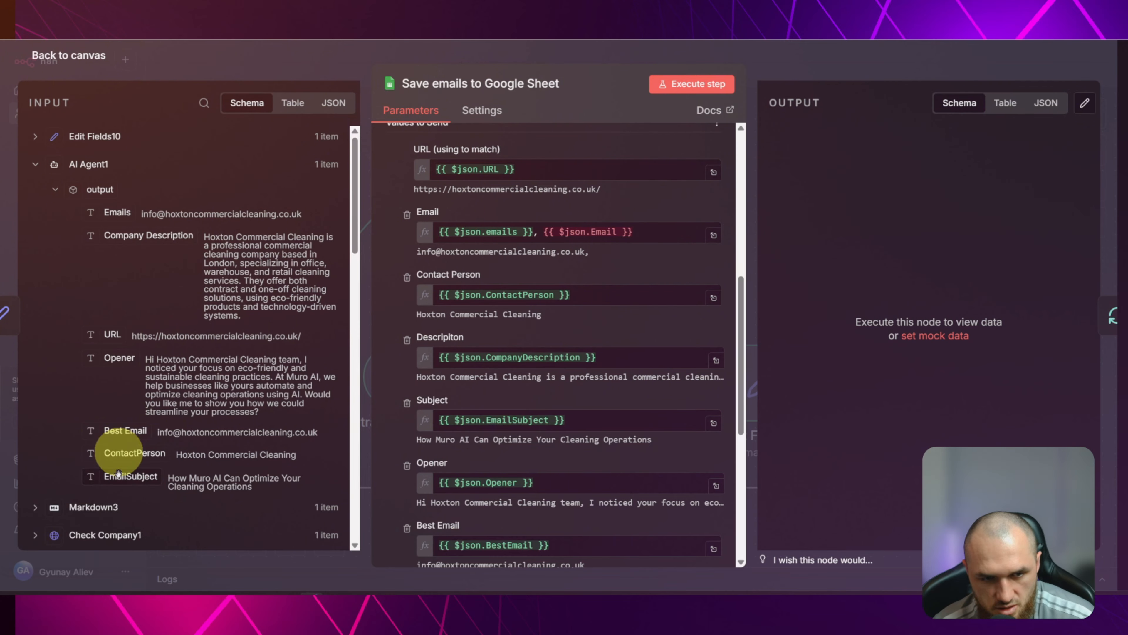
# Review the remaining columns to send through Called?, return to the canvas, and run the Save emails to Google Sheet node
pyautogui.scroll(-2, 504, 343)
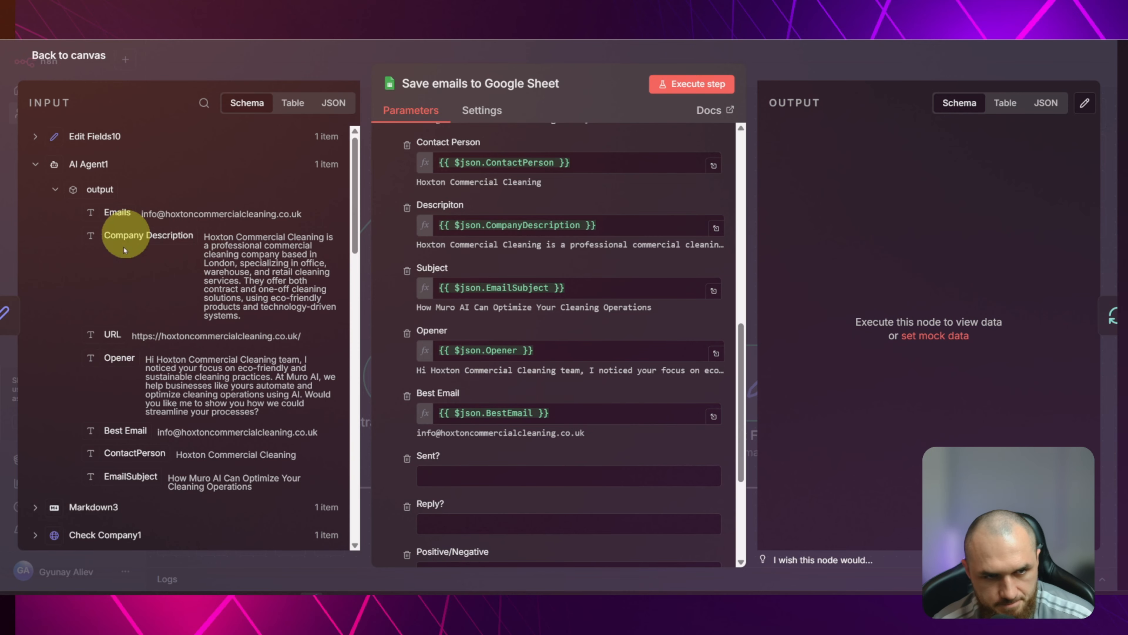
pyautogui.scroll(-4, 411, 267)
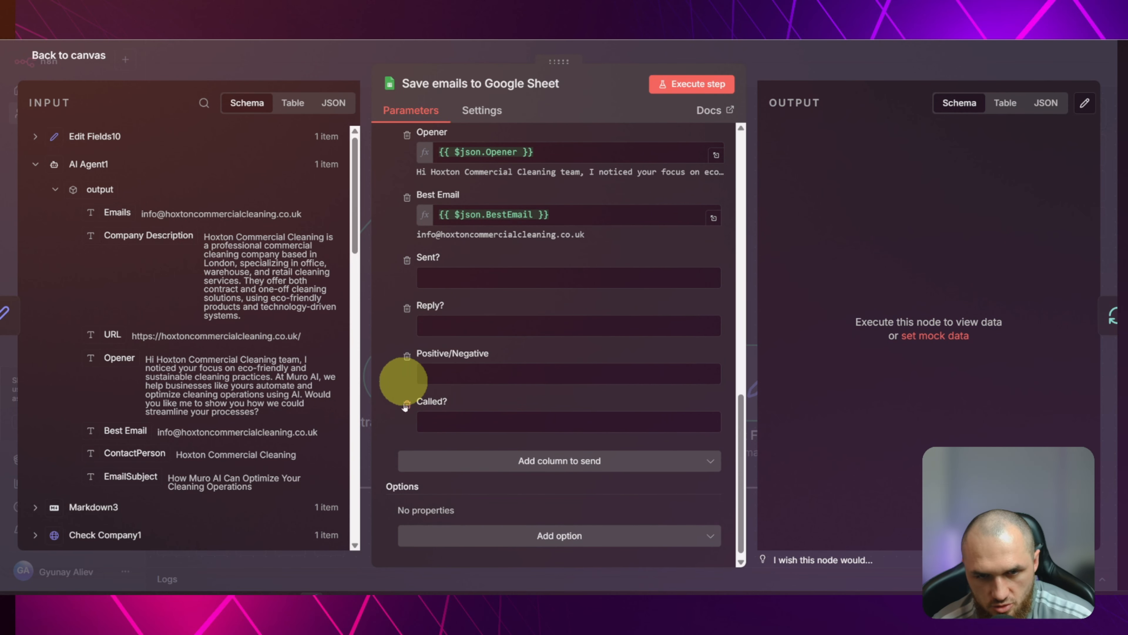
pyautogui.scroll(4, 403, 376)
pyautogui.scroll(5, 524, 376)
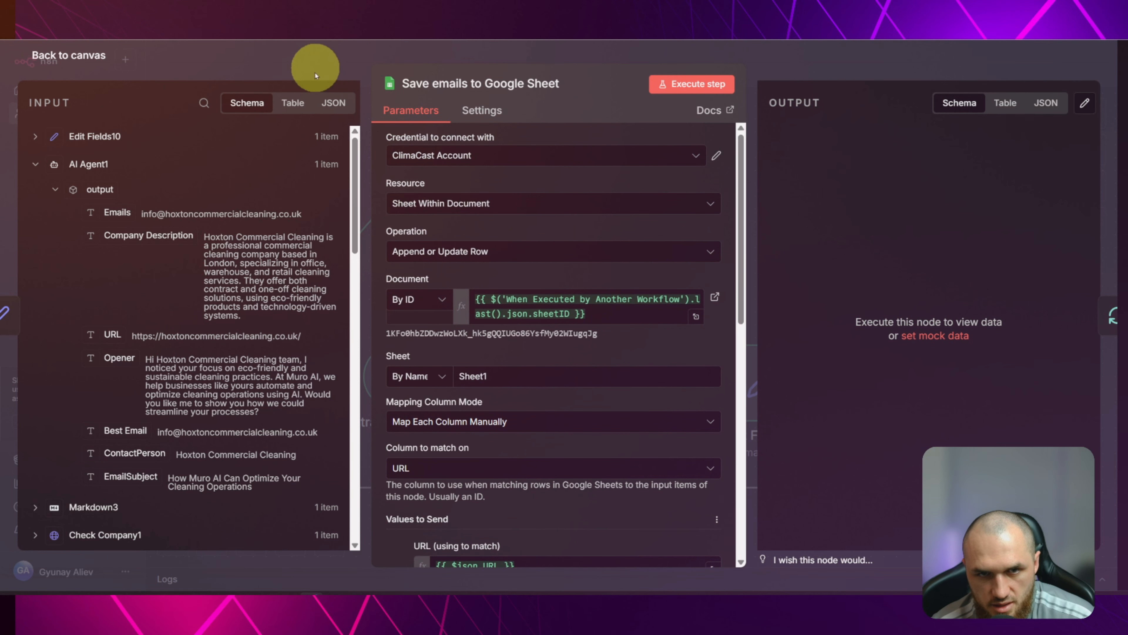
pyautogui.click(312, 68)
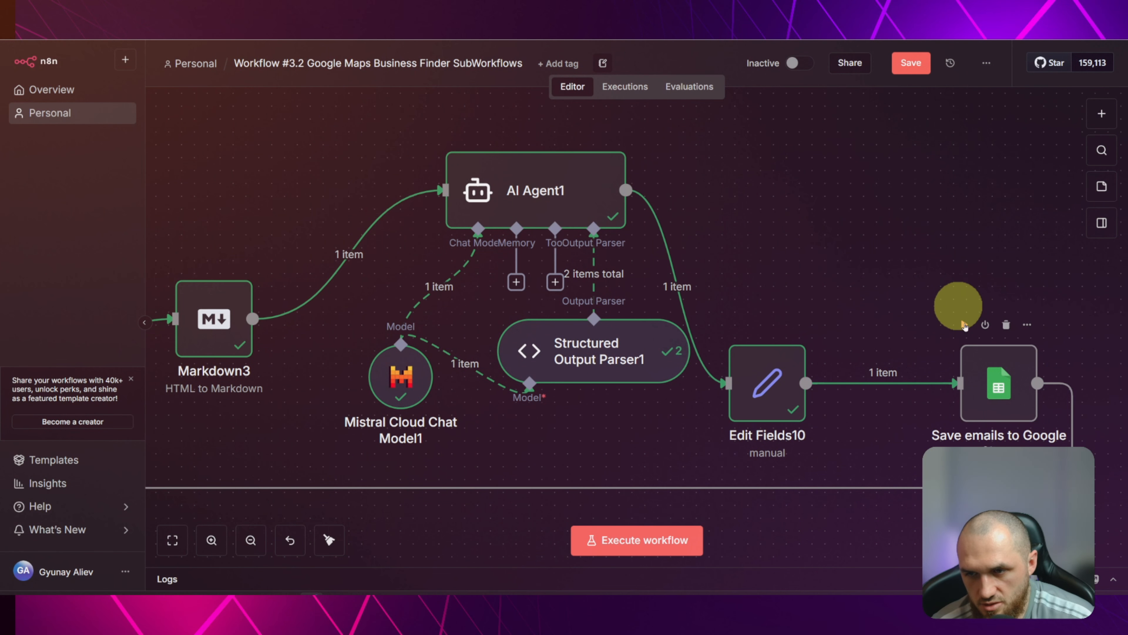
pyautogui.click(965, 325)
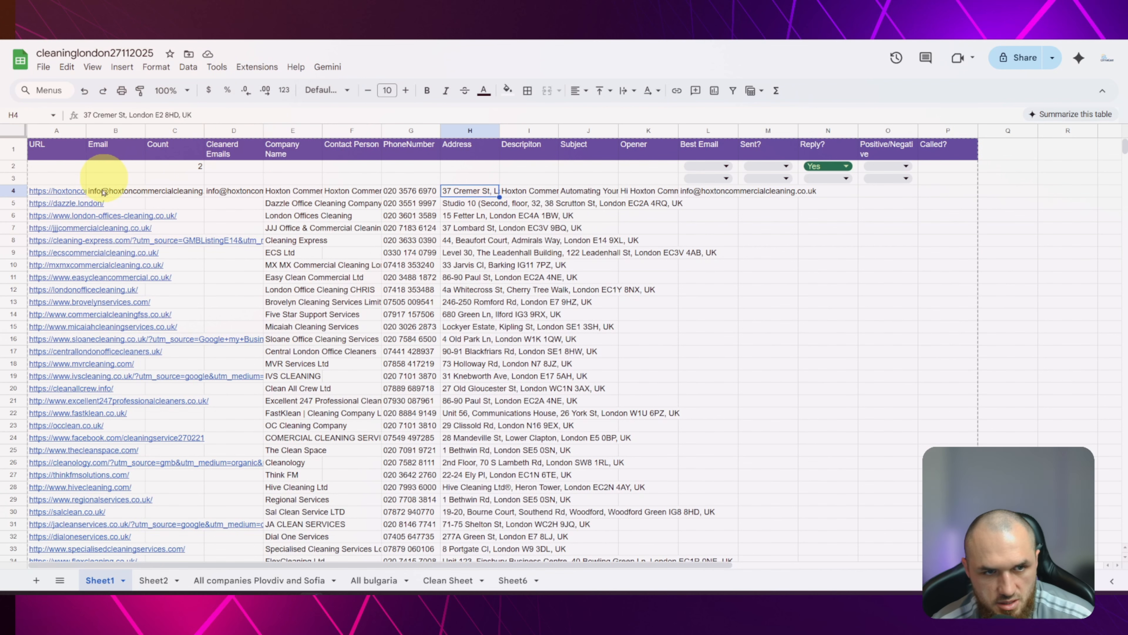
# In the cleaninglondon27112025 spreadsheet, examine the saved values in row 4 from Email through Subject, Opener and Best Email
pyautogui.click(111, 192)
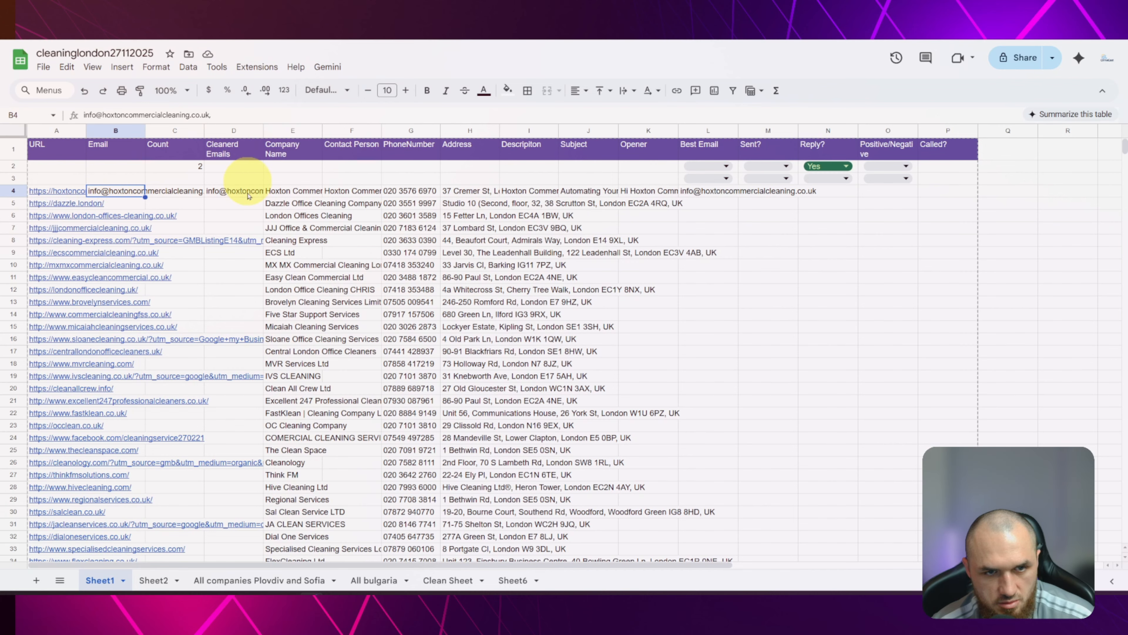
pyautogui.click(298, 191)
pyautogui.press('Right')
pyautogui.press('Right')
pyautogui.press('Right')
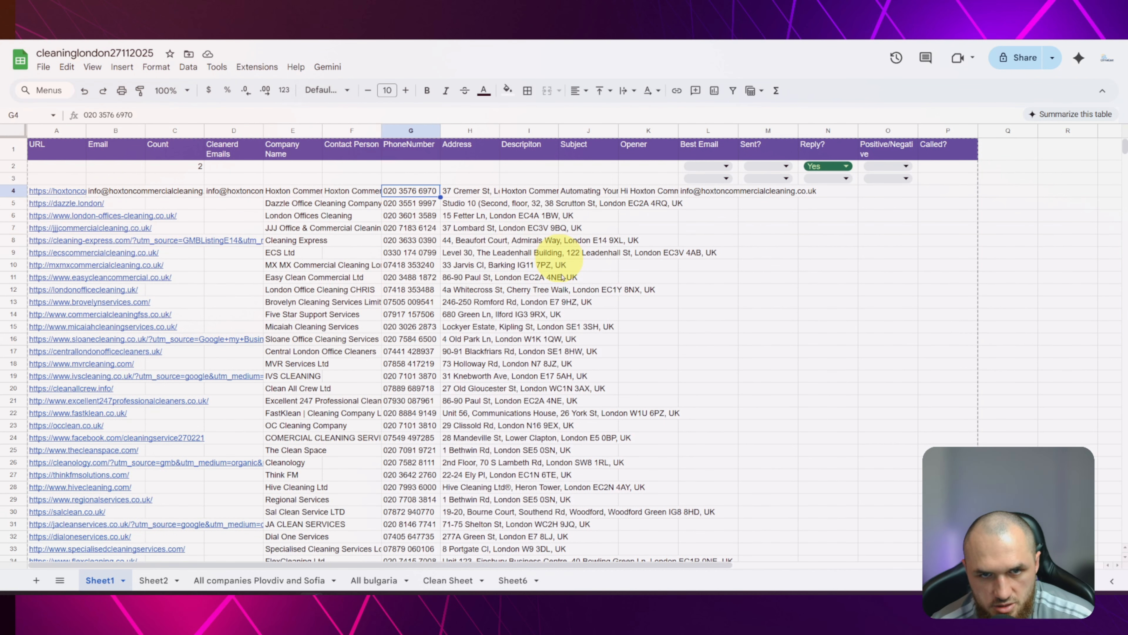
pyautogui.press('Right')
pyautogui.press('Right')
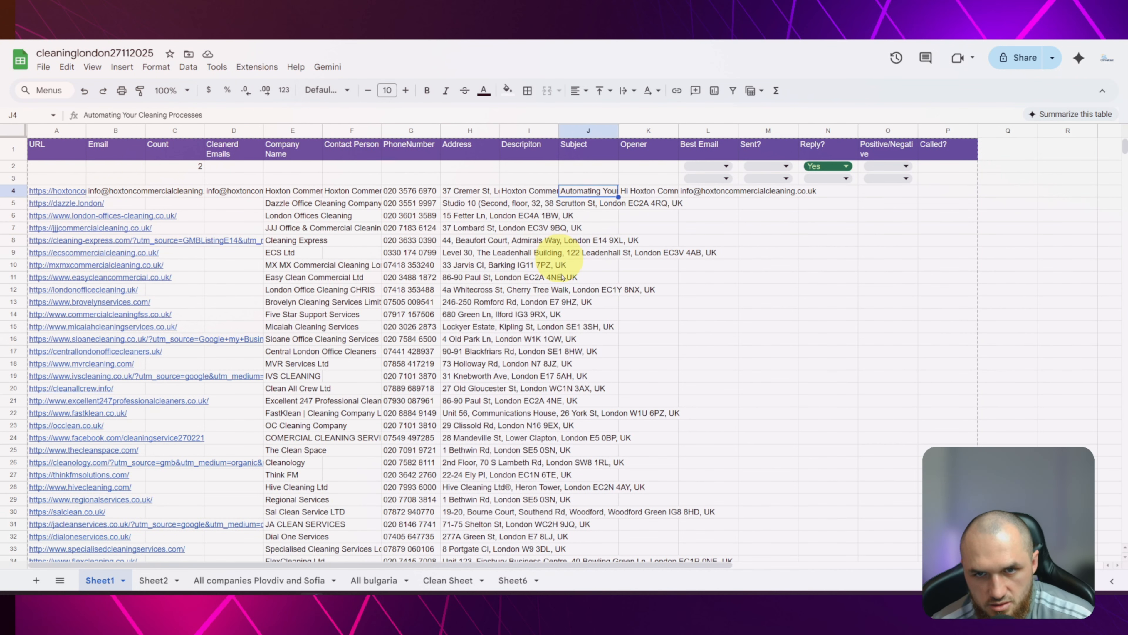
pyautogui.press('Right')
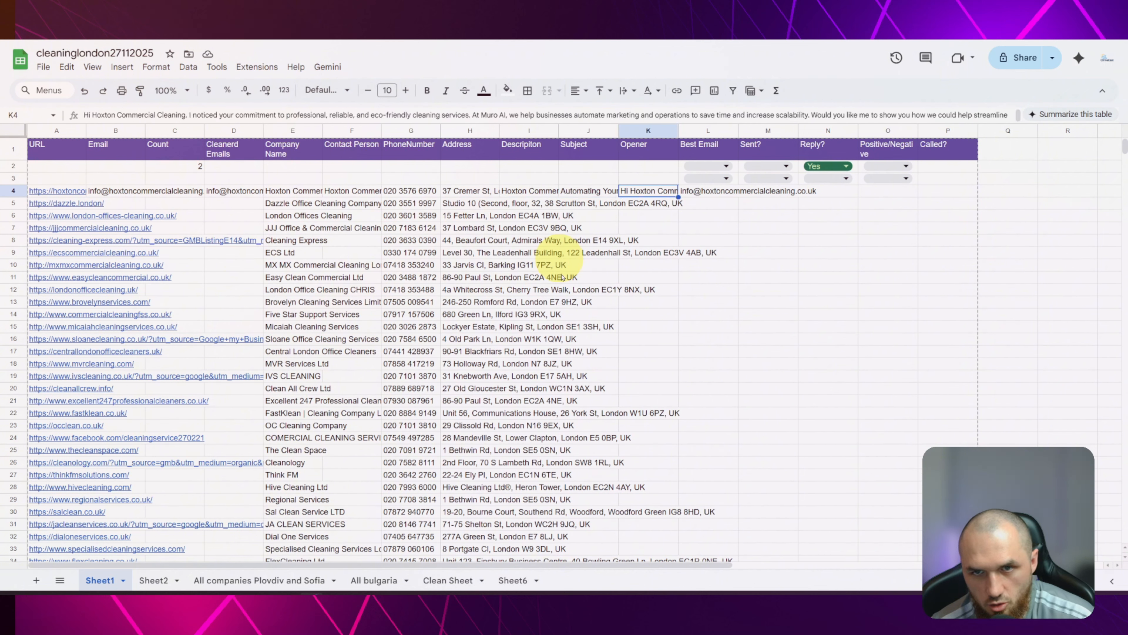
pyautogui.press('Right')
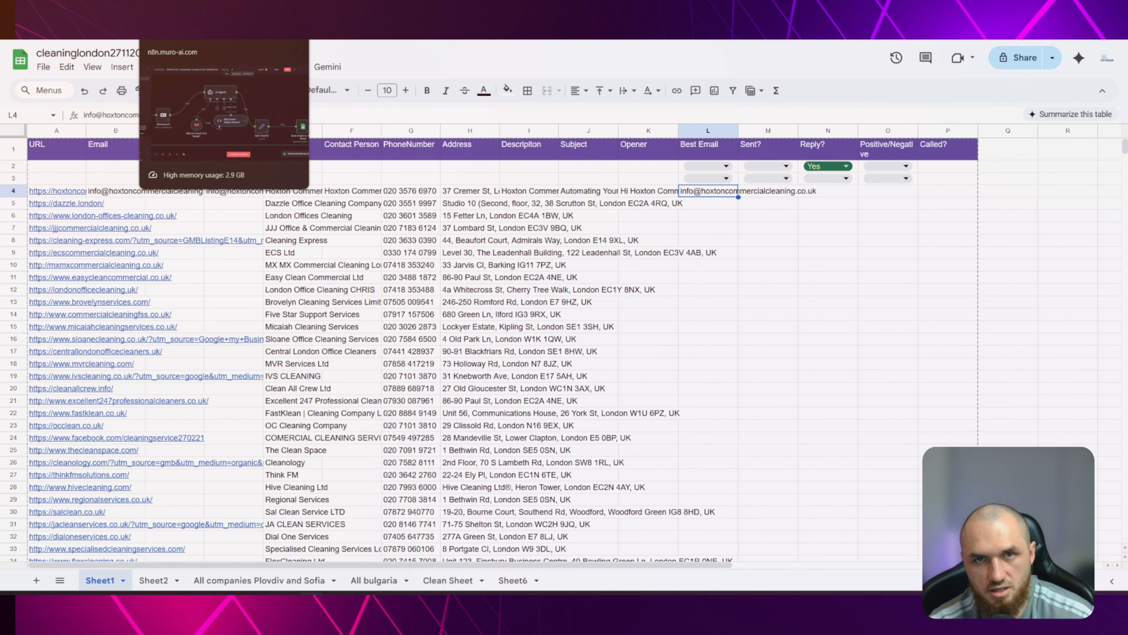
# Switch back to the n8n workflow and trace the path from Save emails to Google Sheet back to Loop Over Items1
pyautogui.click(196, 27)
pyautogui.moveTo(627, 426); pyautogui.dragTo(683, 305)
pyautogui.moveTo(539, 321); pyautogui.dragTo(800, 400)
pyautogui.moveTo(931, 376); pyautogui.dragTo(734, 367)
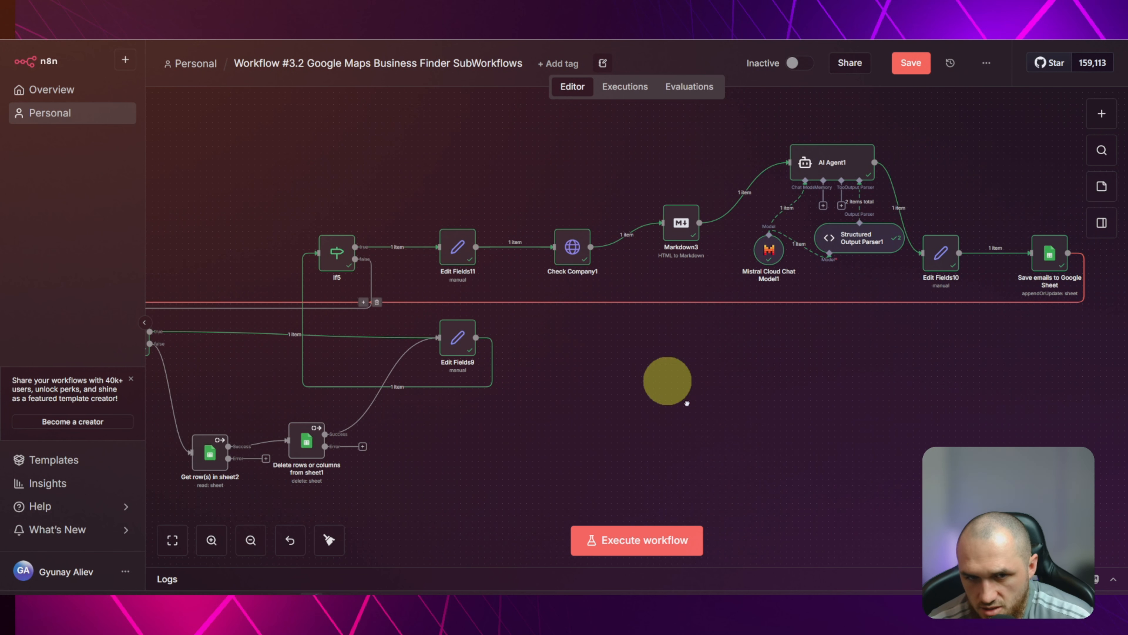
pyautogui.moveTo(675, 401); pyautogui.dragTo(1126, 374)
pyautogui.moveTo(424, 218); pyautogui.dragTo(863, 215)
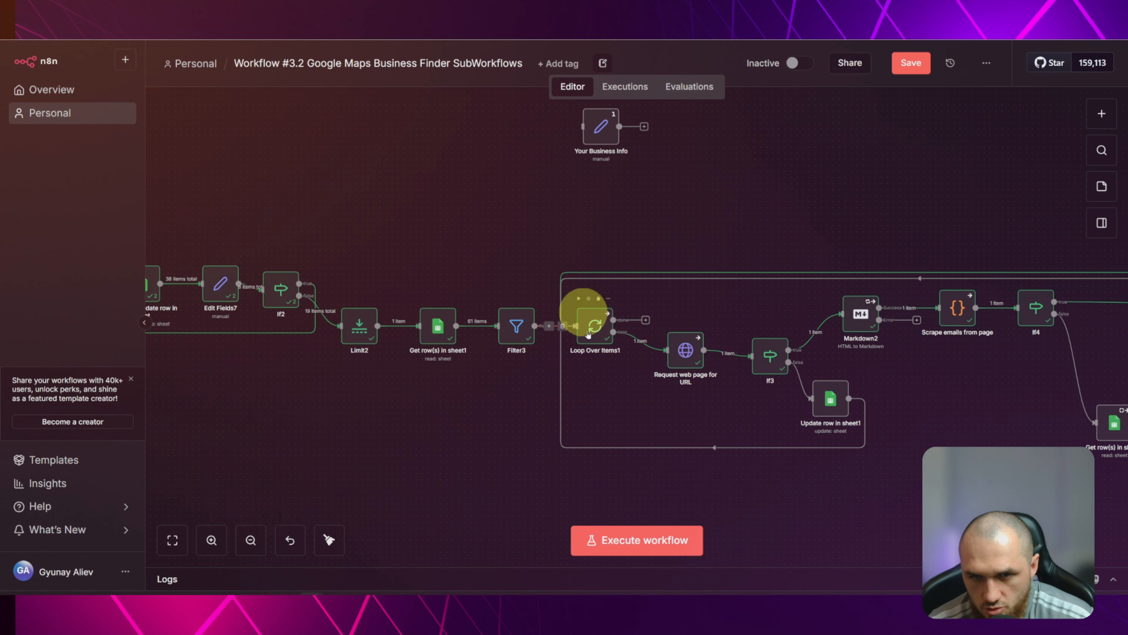
pyautogui.scroll(-5, 818, 209)
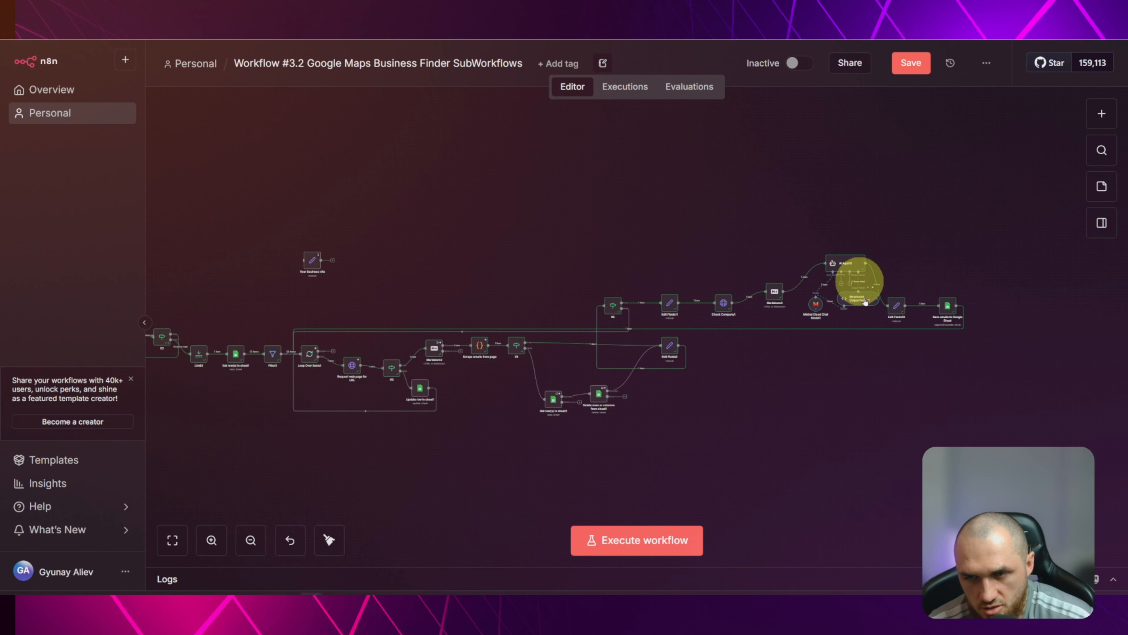
# Survey the whole sub-workflow from its trigger to the final save node, and execute the entire workflow
pyautogui.hscroll(-10, 662, 261)
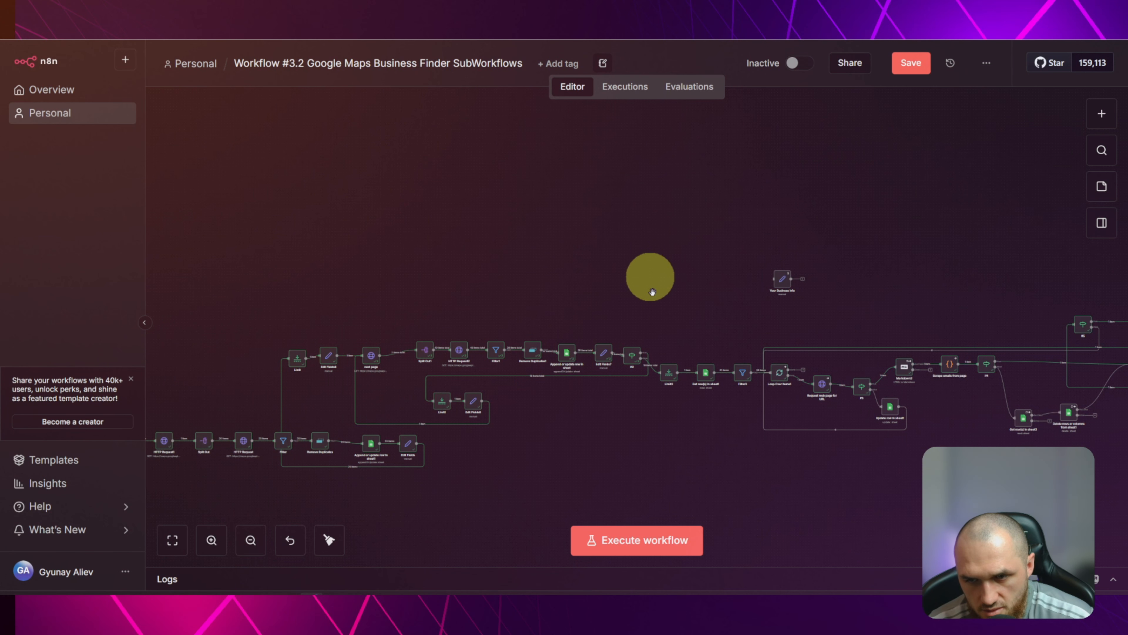
pyautogui.scroll(3, 649, 292)
pyautogui.scroll(-8, 604, 272)
pyautogui.scroll(3, 494, 217)
pyautogui.moveTo(558, 243); pyautogui.dragTo(516, 214)
pyautogui.scroll(-1, 496, 240)
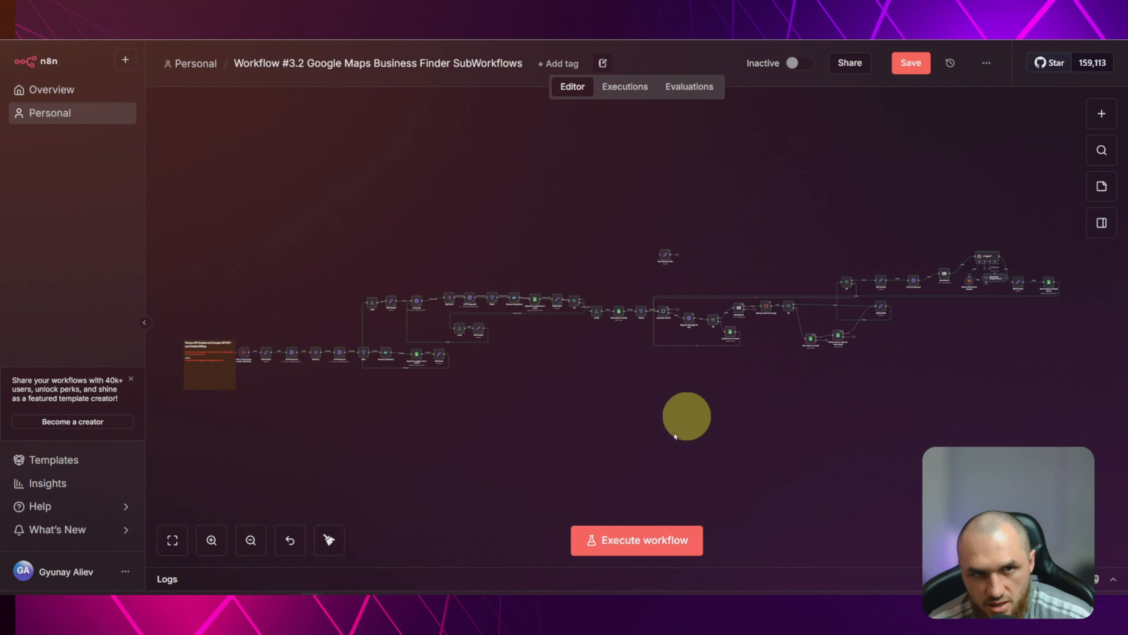
pyautogui.click(249, 13)
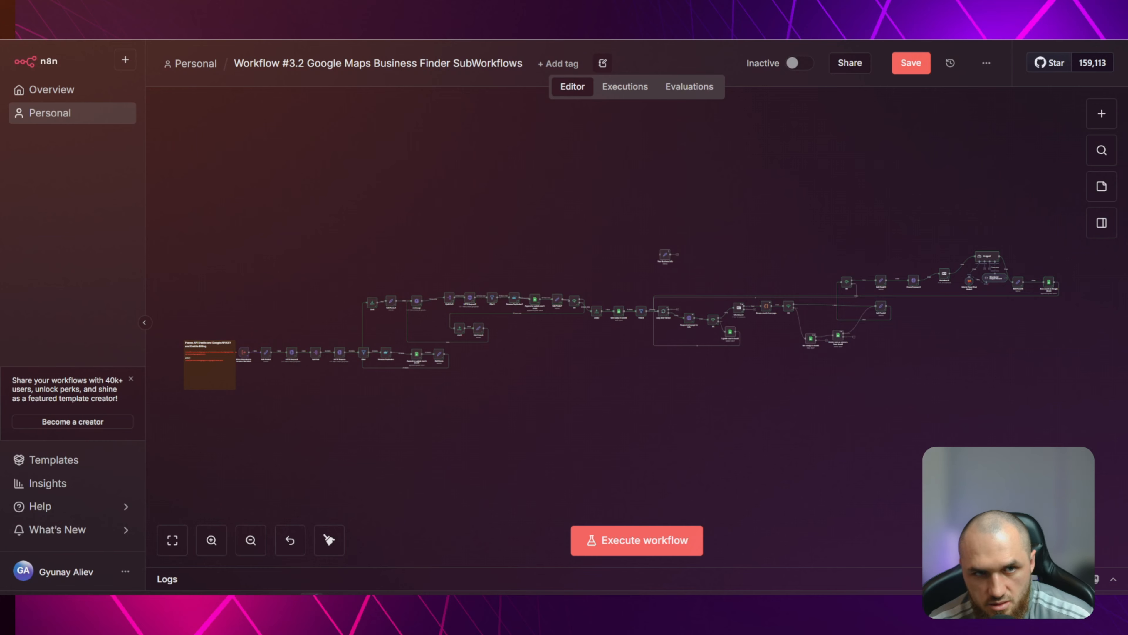
pyautogui.click(653, 540)
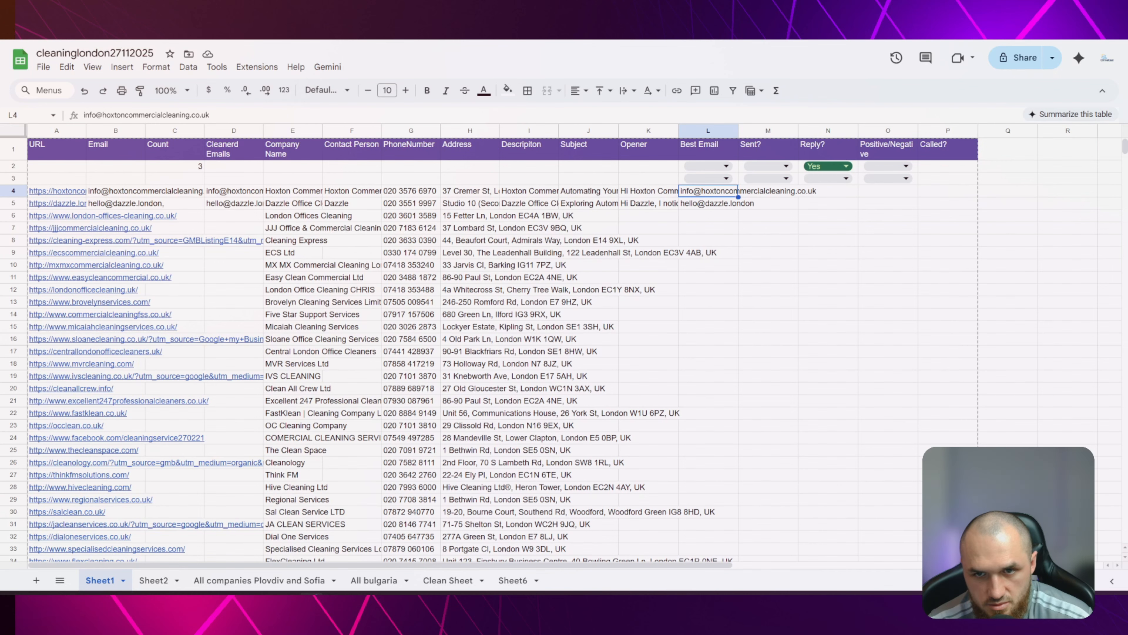
# Switch to the cleaninglondon27112025 spreadsheet and check the Opener cells in rows 5 to 8 as the workflow runs
pyautogui.click(656, 203)
pyautogui.press('Down')
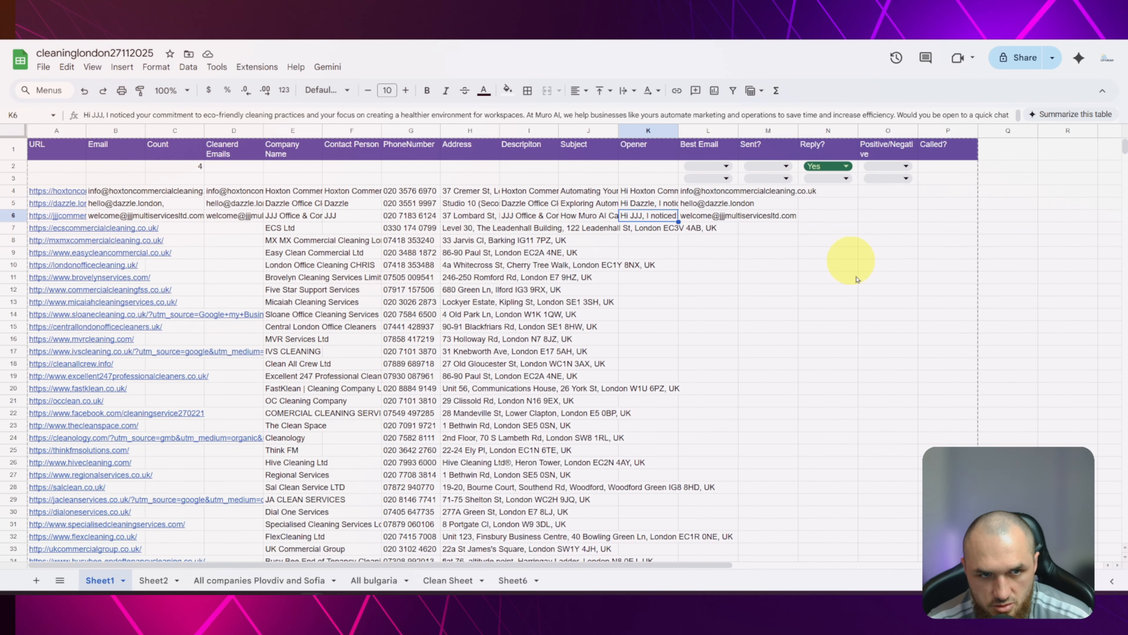
pyautogui.press('Down')
pyautogui.press('Down')
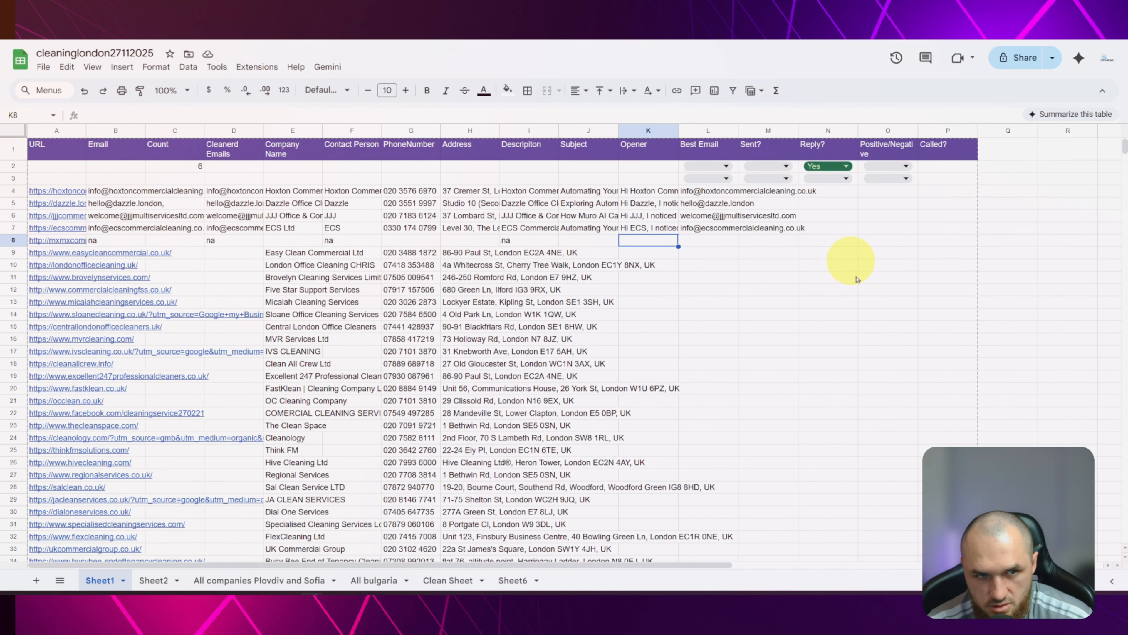
# Switch to the running n8n workflow and inspect the If3 node's condition and run output, then survey the scraping loop
pyautogui.press('Down')
pyautogui.press('Down')
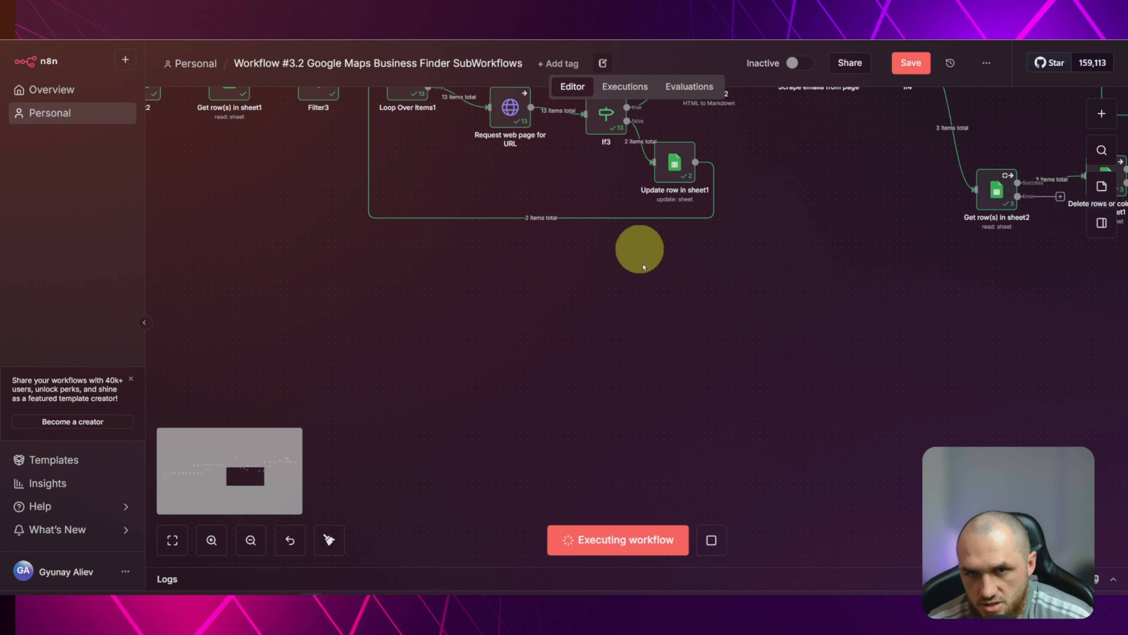
pyautogui.moveTo(643, 262); pyautogui.dragTo(625, 465)
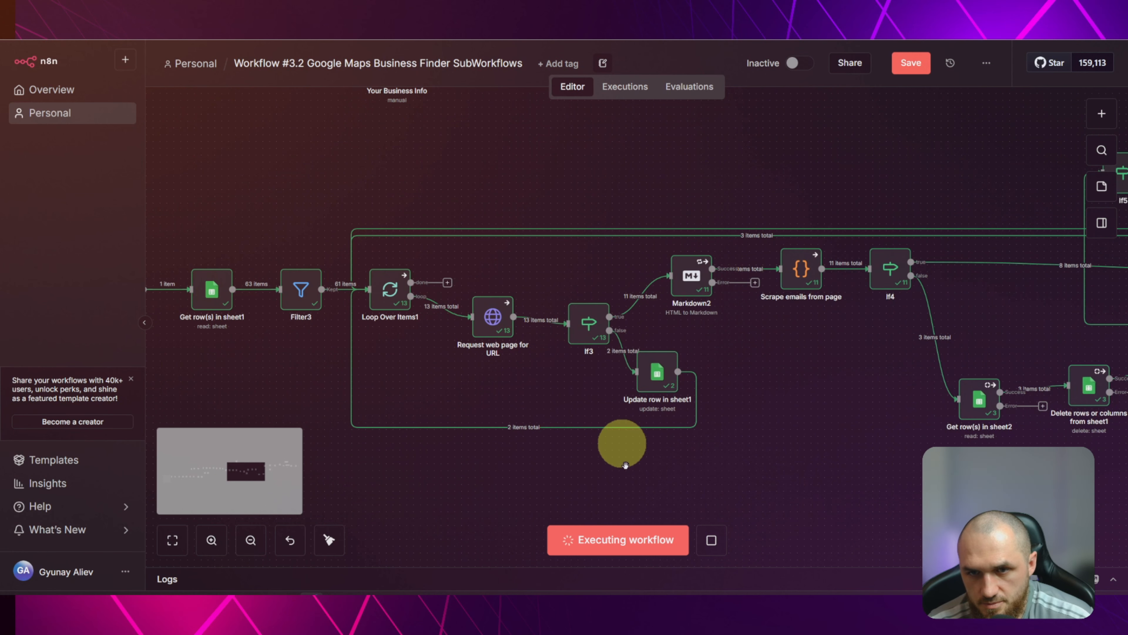
pyautogui.doubleClick(597, 331)
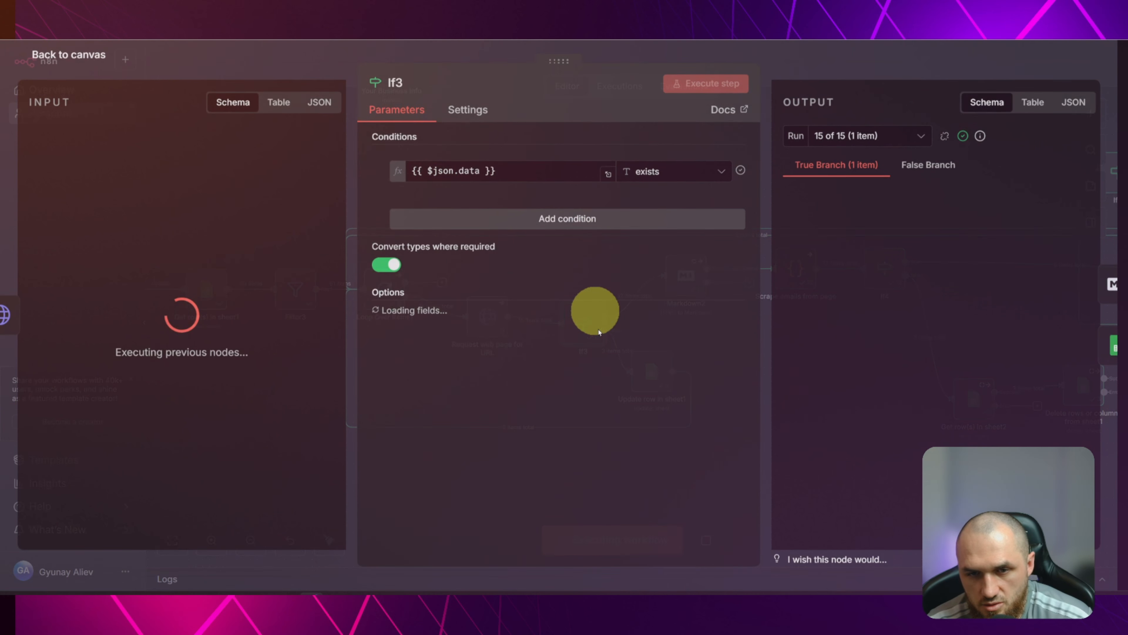
pyautogui.click(824, 64)
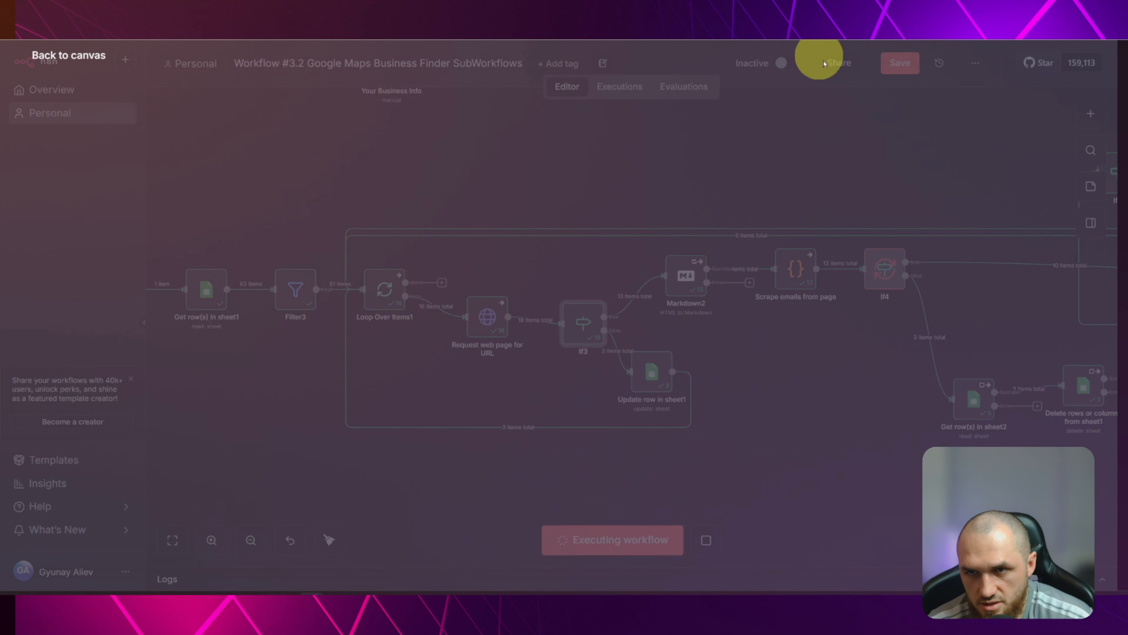
pyautogui.scroll(-3, 806, 391)
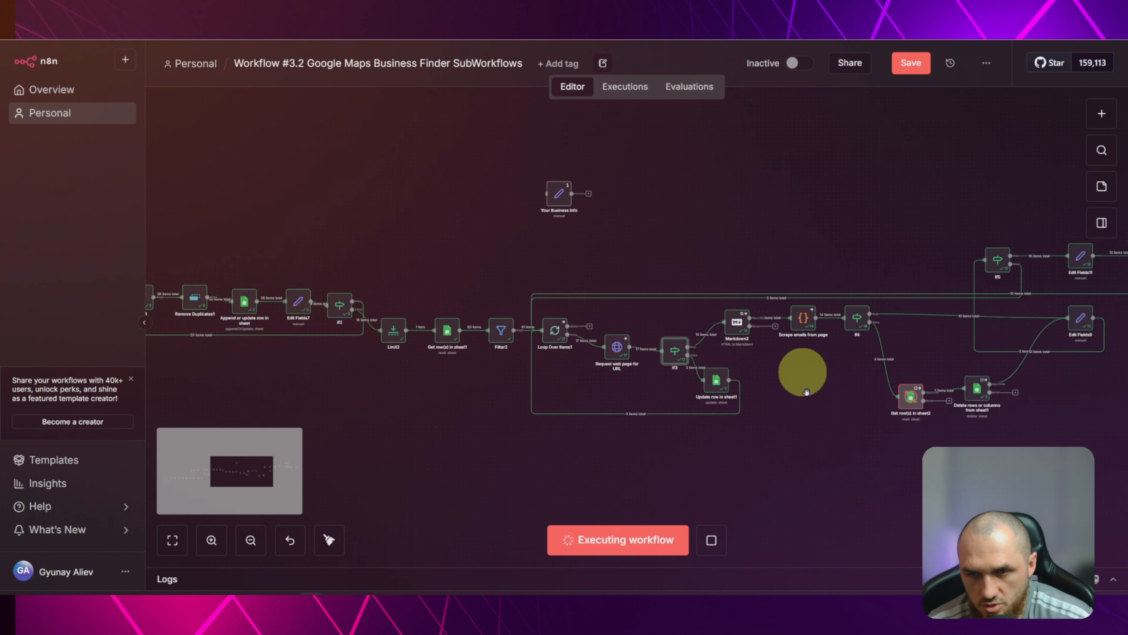
pyautogui.scroll(-5, 807, 391)
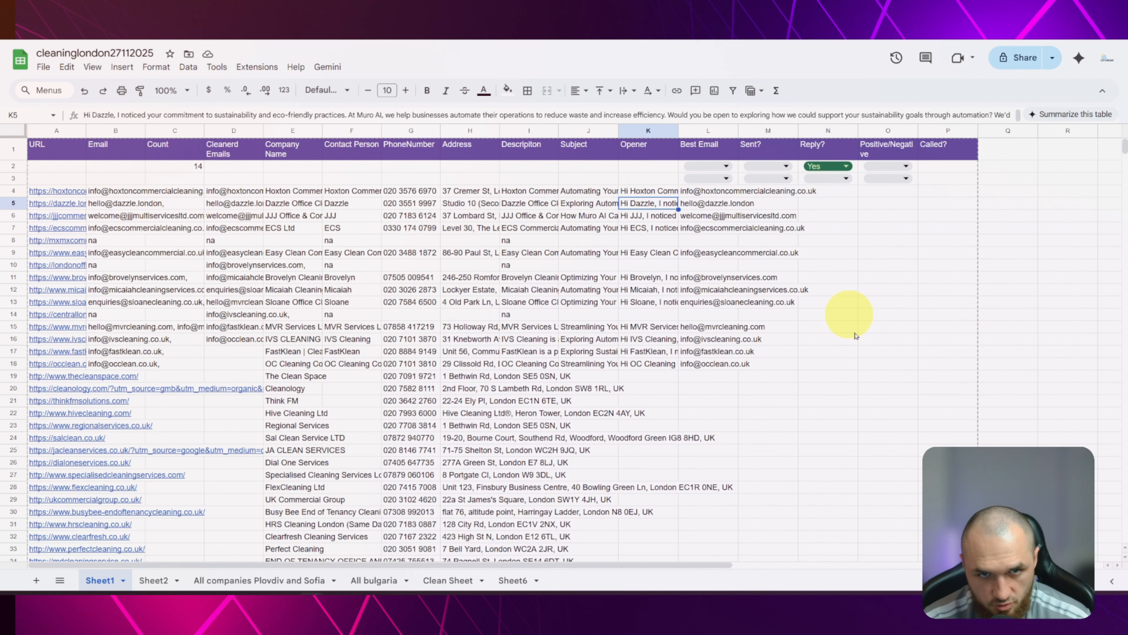
# Switch to the cleaninglondon27112025 spreadsheet and read the Subject and Opener in row 5 and the Opener in row 6
pyautogui.press('Down')
pyautogui.press('Up')
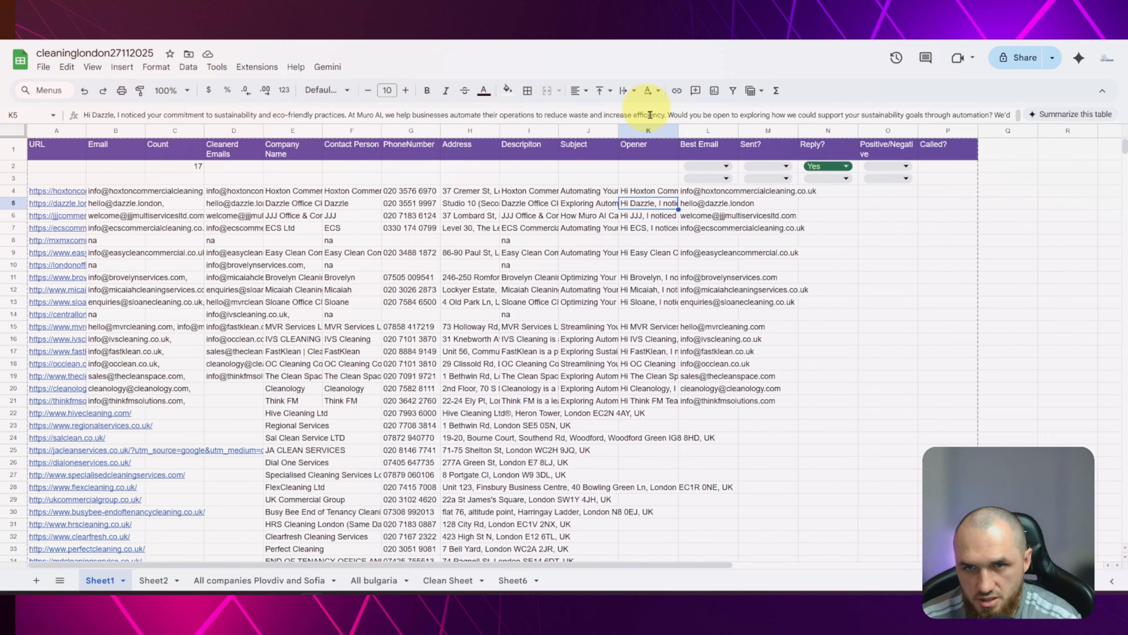
pyautogui.click(595, 205)
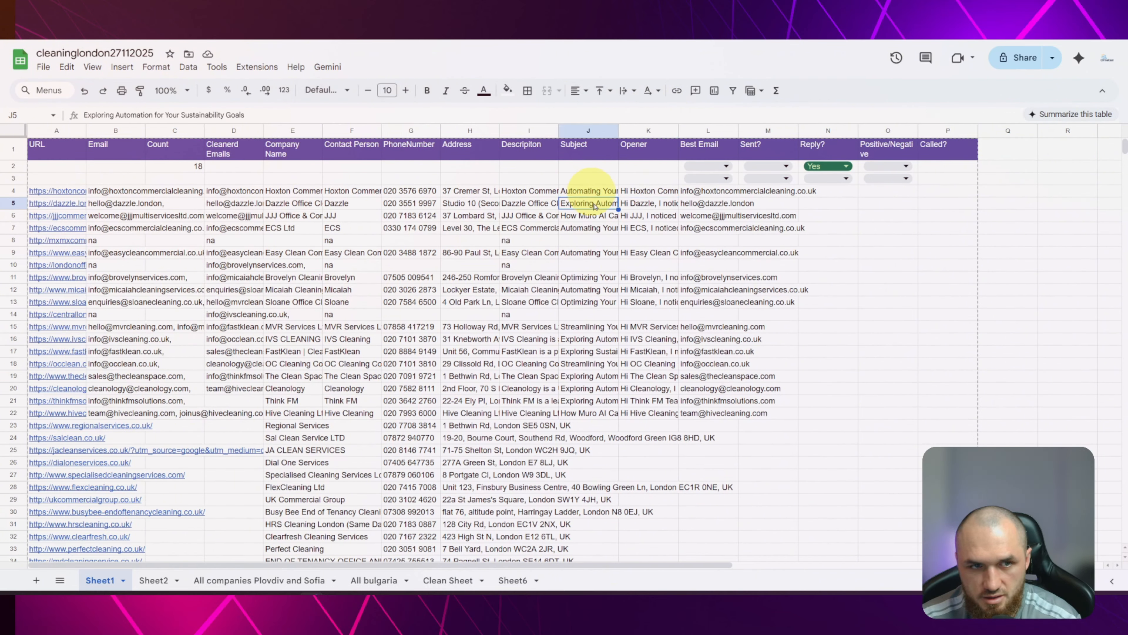
pyautogui.click(638, 206)
pyautogui.click(642, 218)
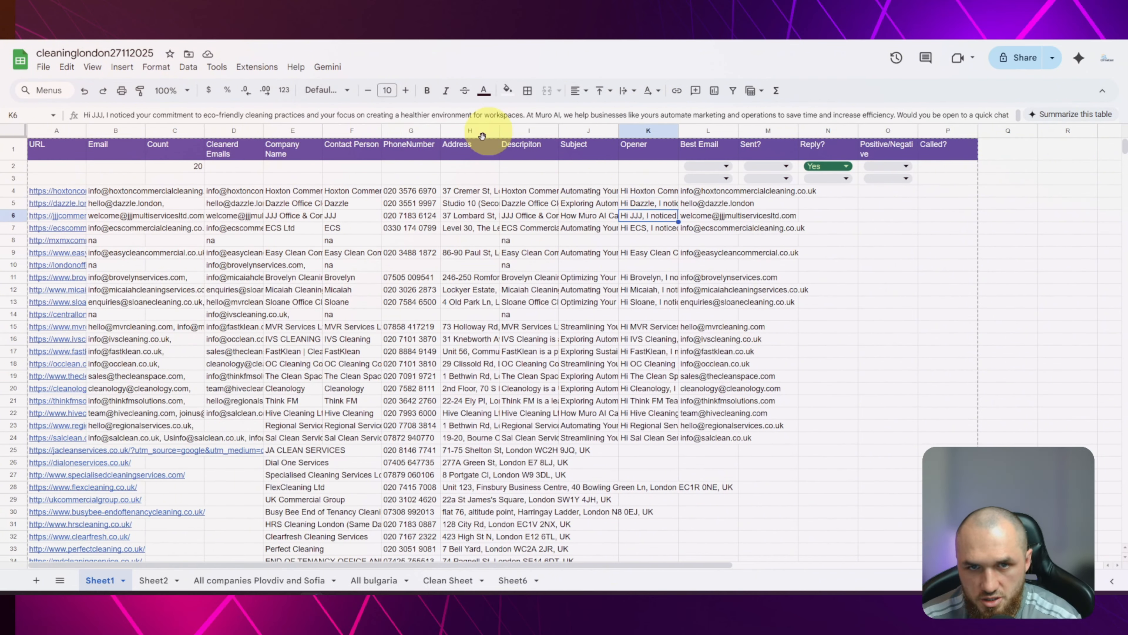
# Step through the generated Opener cells from row 7 down to row 27 and look over the rows below
pyautogui.press('Down')
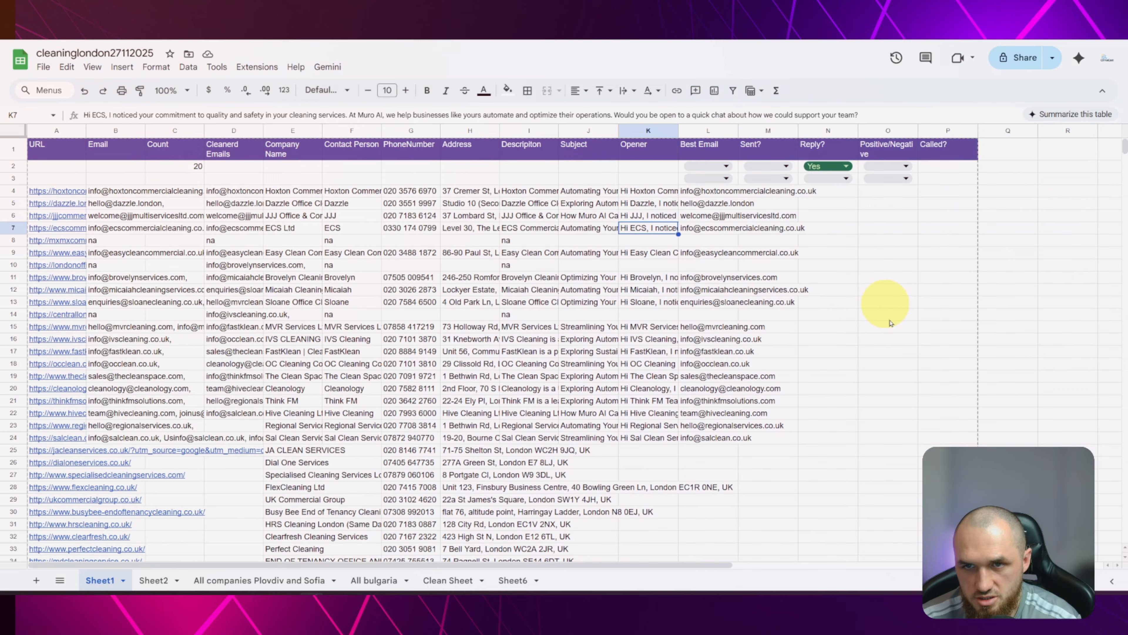
pyautogui.press('Down')
pyautogui.press('Down')
pyautogui.press('Down')
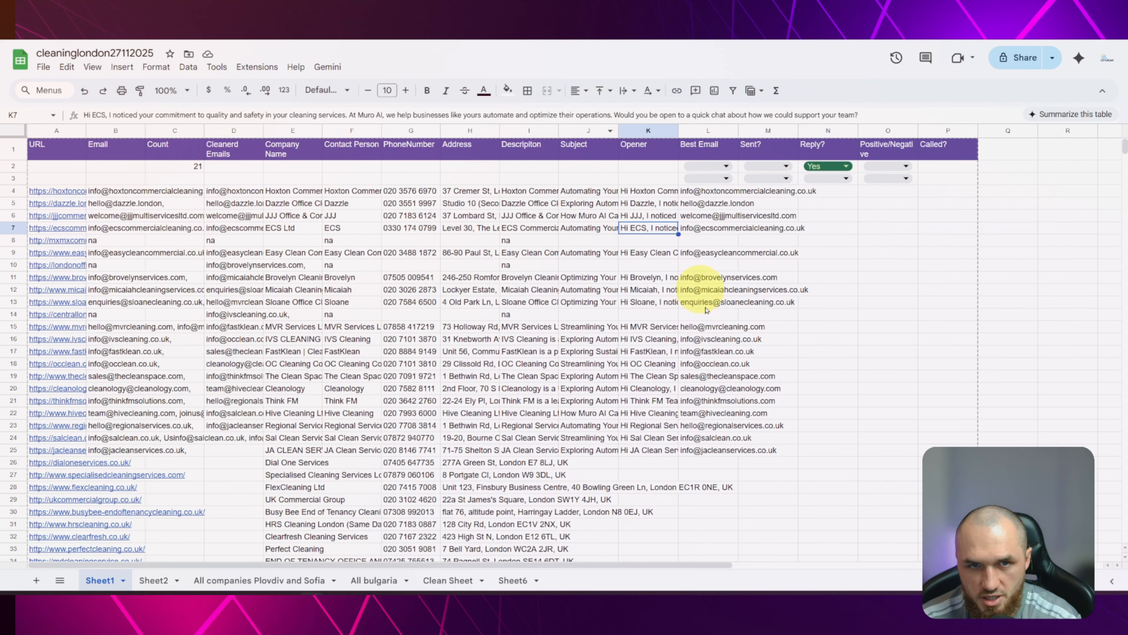
pyautogui.press('Down')
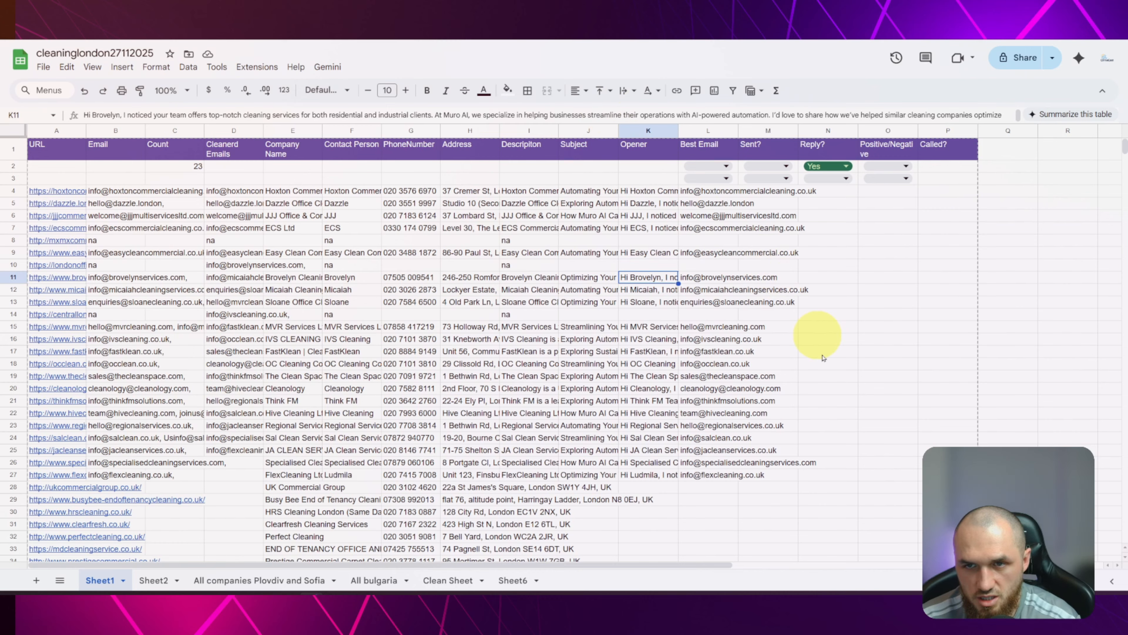
pyautogui.press('Down')
pyautogui.press('Down')
pyautogui.press('Down')
pyautogui.press('Down')
pyautogui.press('Down')
pyautogui.press('Down')
pyautogui.press('Down')
pyautogui.press('Down')
pyautogui.press('Down')
pyautogui.press('Down')
pyautogui.press('Down')
pyautogui.press('Down')
pyautogui.press('Down')
pyautogui.press('Down')
pyautogui.press('Down')
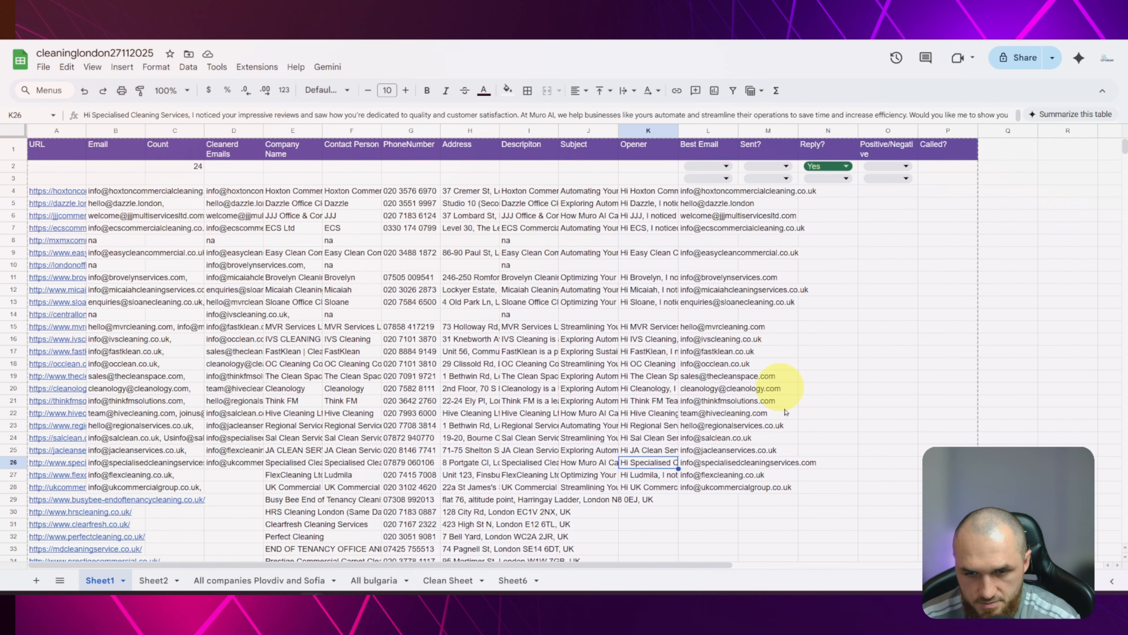
pyautogui.press('Down')
pyautogui.scroll(-3, 737, 368)
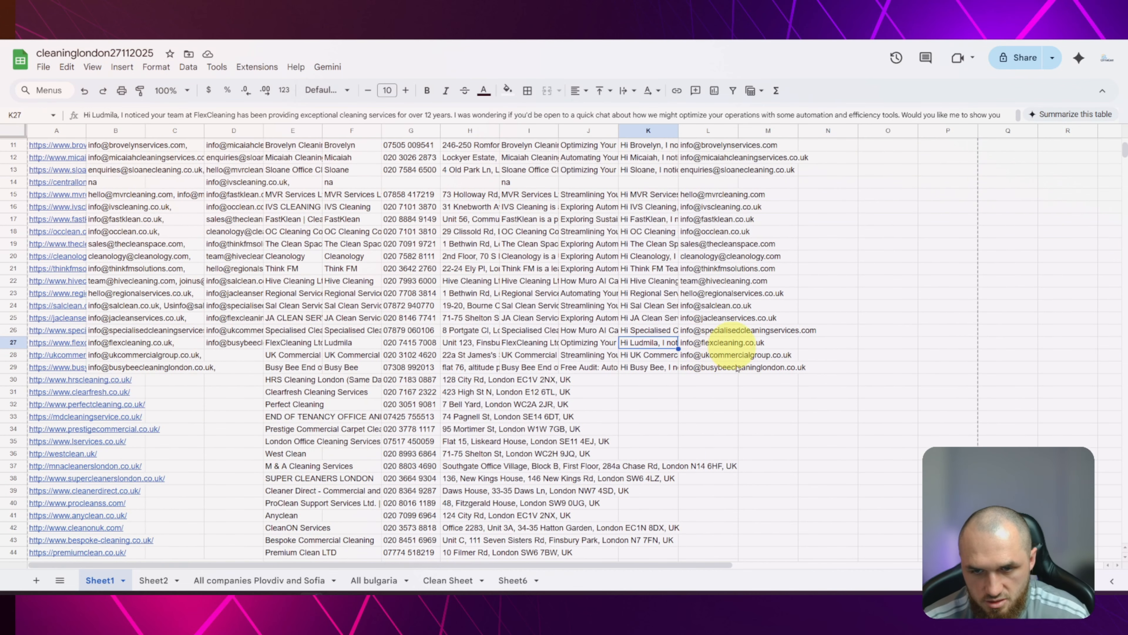
# Return to the n8n workflow and follow the running nodes from Loop Over Items1 through to the Google Sheet save node
pyautogui.hotkey('ctrl', 'Tab')
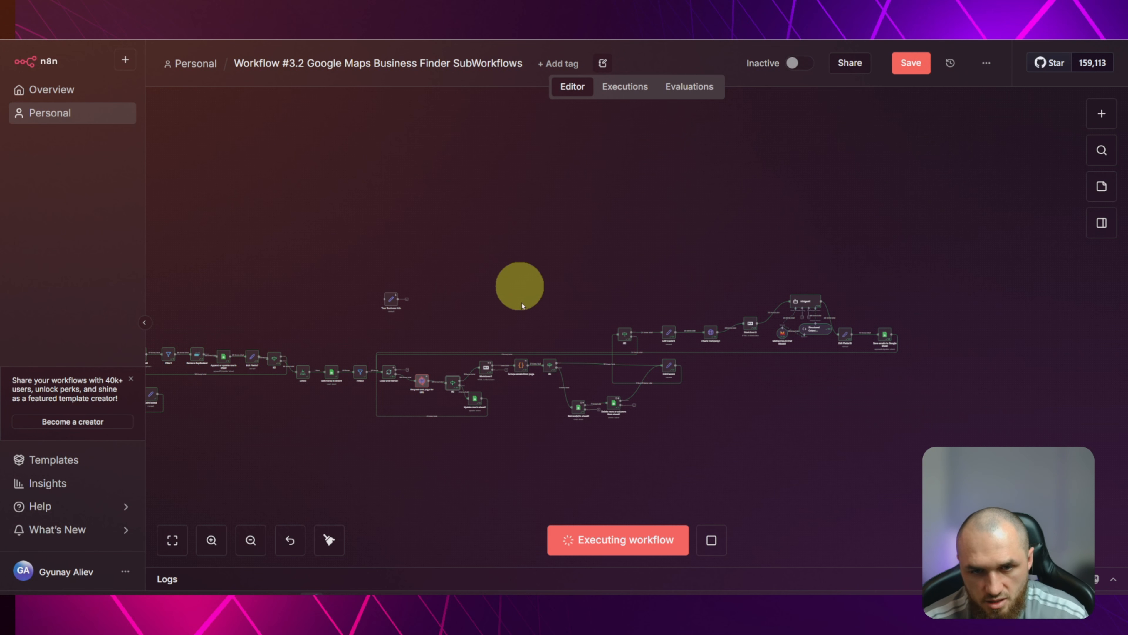
pyautogui.scroll(5, 280, 310)
pyautogui.moveTo(352, 306); pyautogui.dragTo(633, 188)
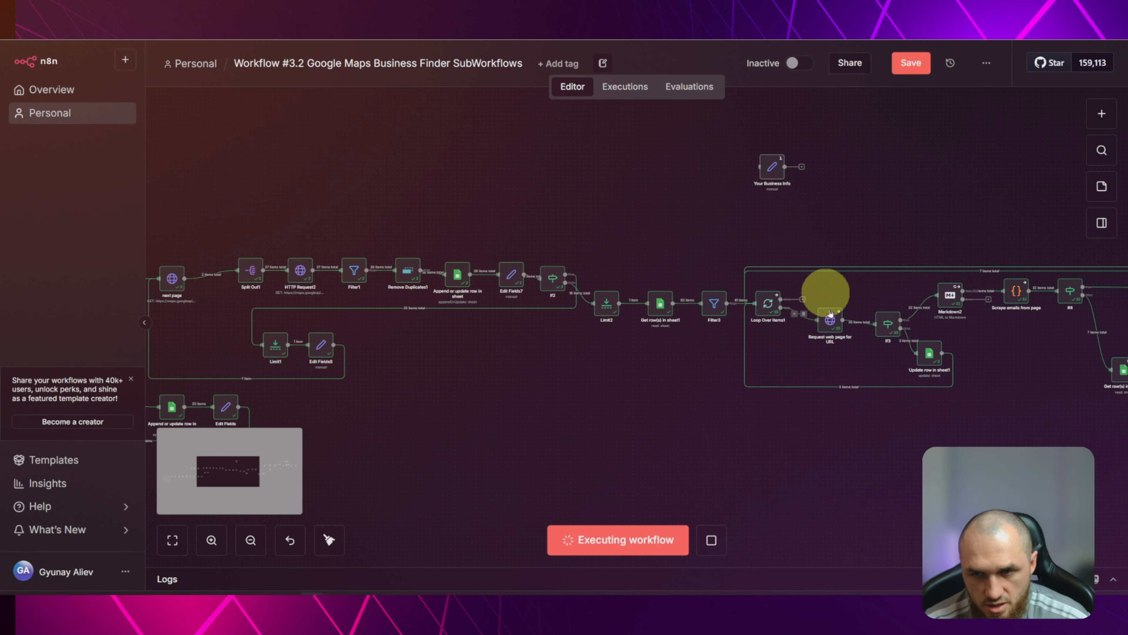
pyautogui.scroll(-4, 402, 209)
pyautogui.moveTo(795, 201); pyautogui.dragTo(288, 325)
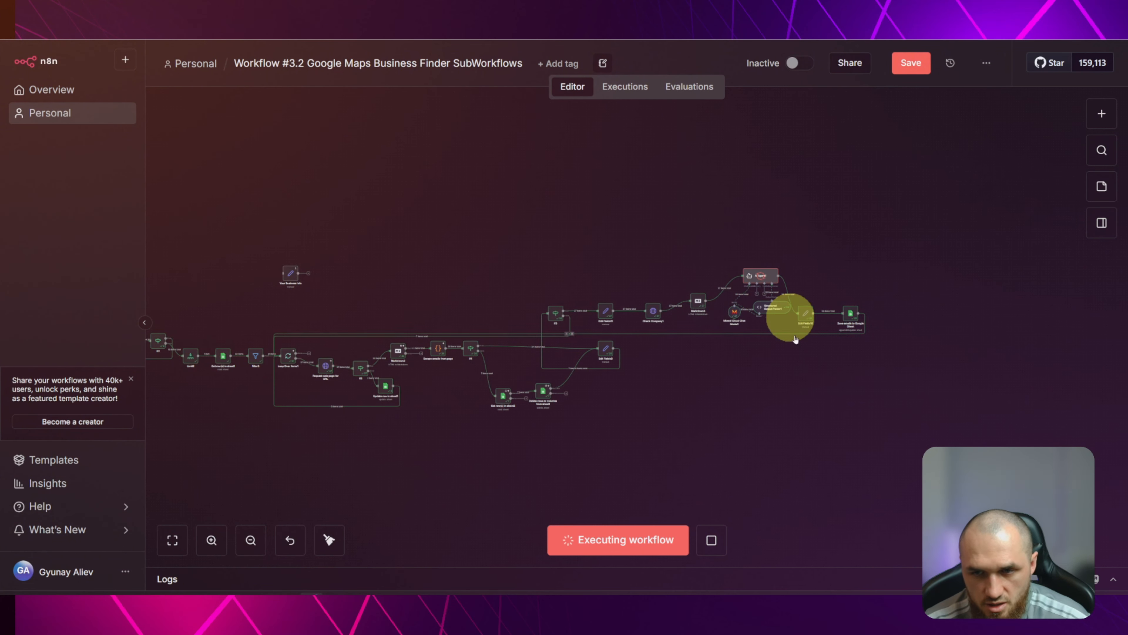
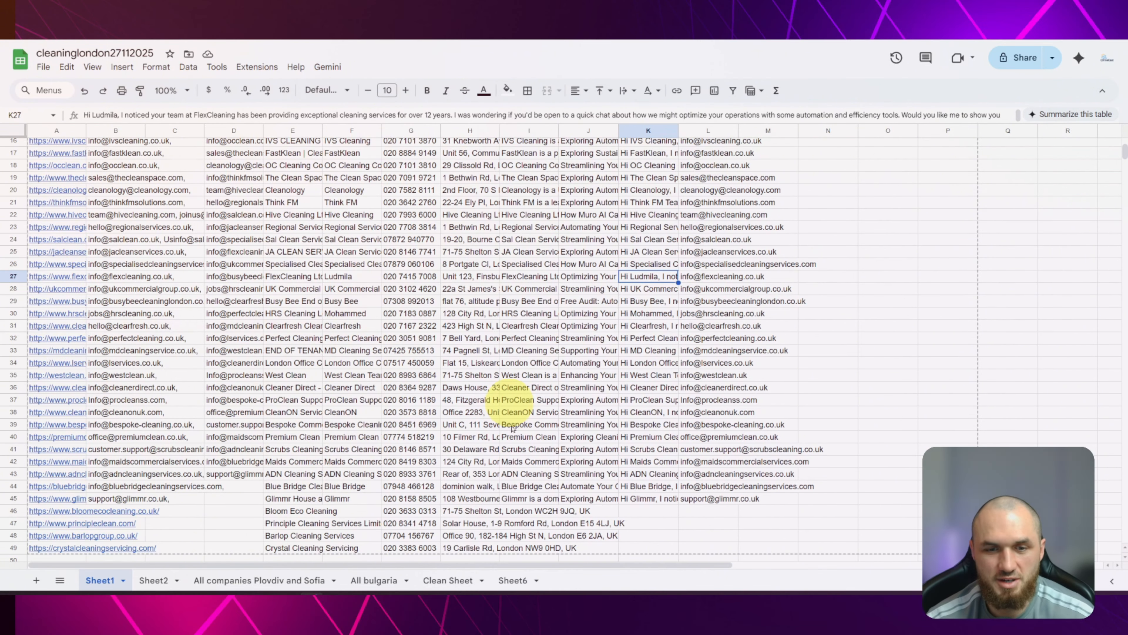
# In the spreadsheet, go to the last filled rows and read the full Opener in row 46, highlighting its [Your Name] sign-off
pyautogui.scroll(-2, 540, 329)
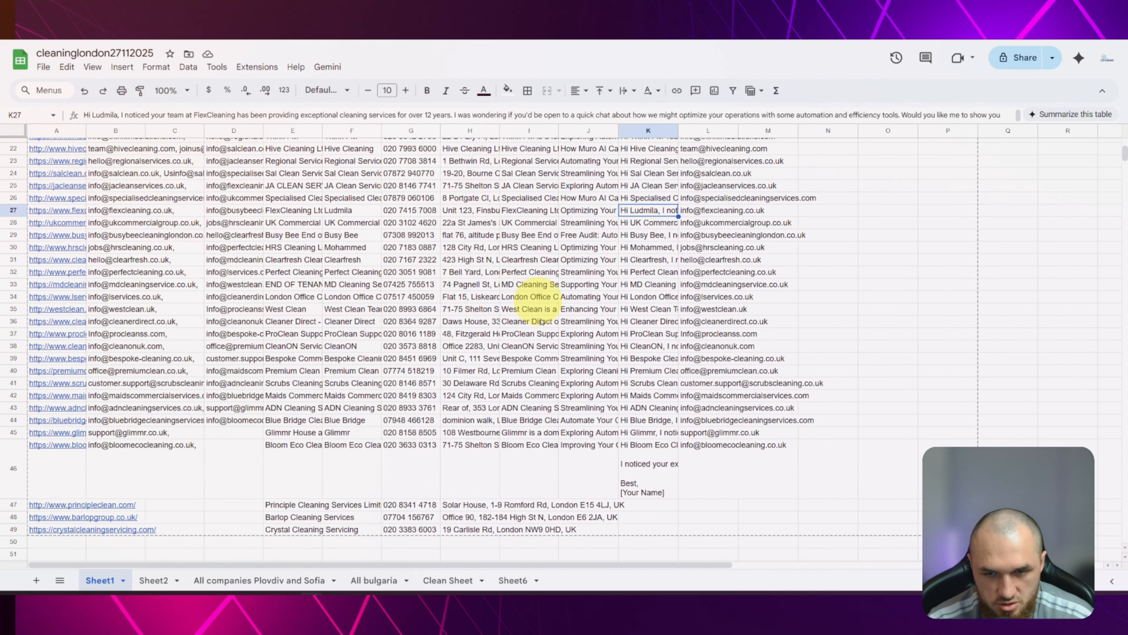
pyautogui.scroll(-2, 541, 321)
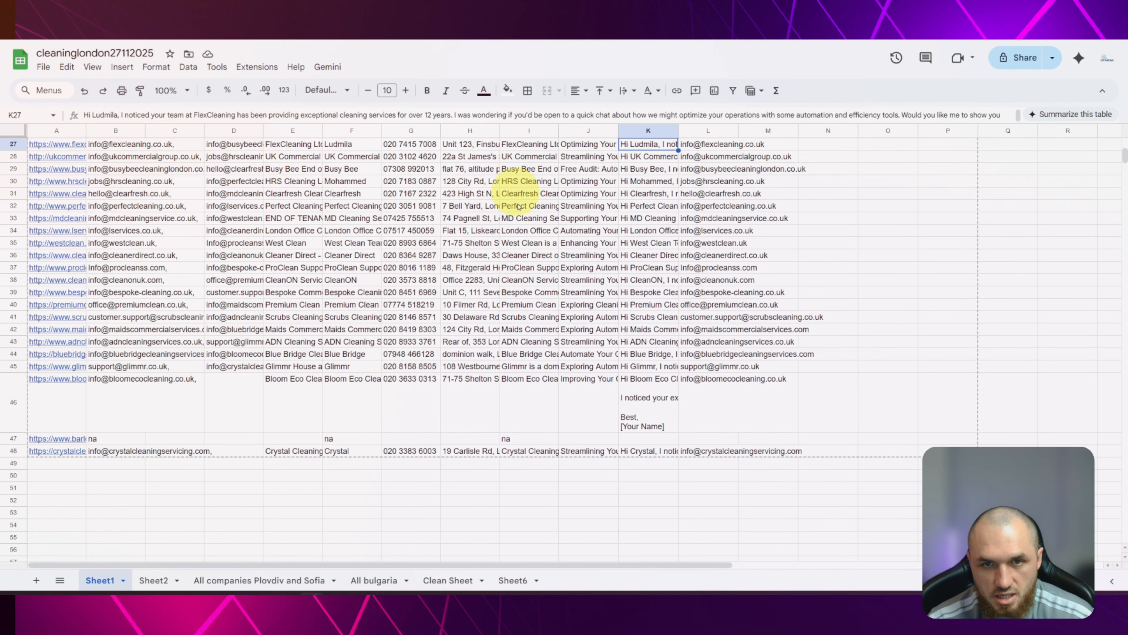
pyautogui.click(639, 382)
pyautogui.doubleClick(633, 380)
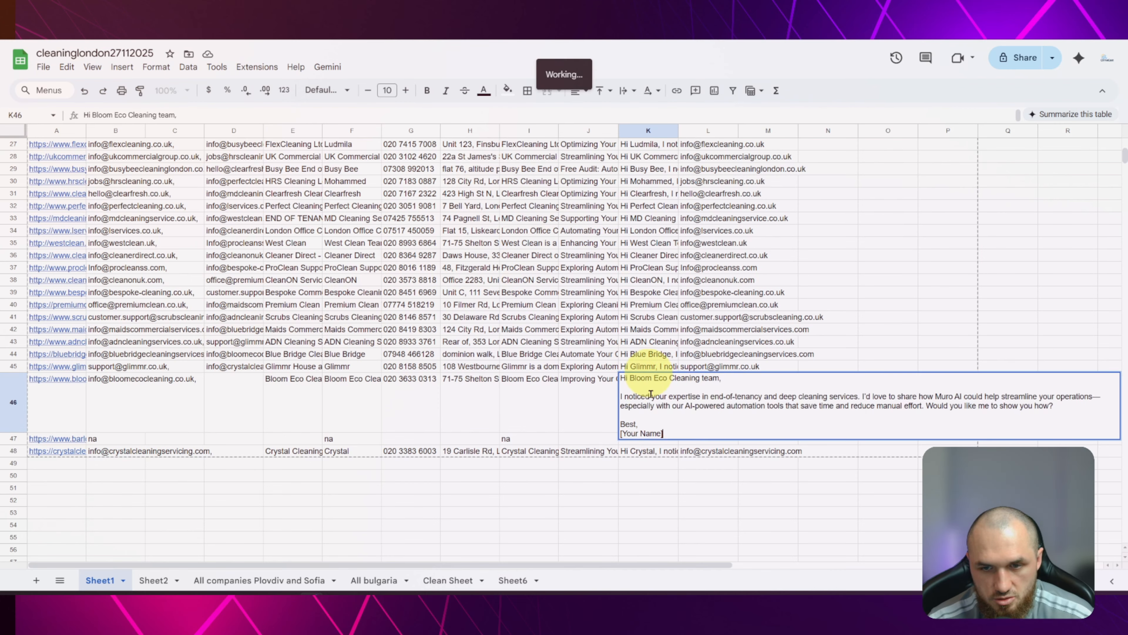
pyautogui.moveTo(663, 433); pyautogui.dragTo(624, 433)
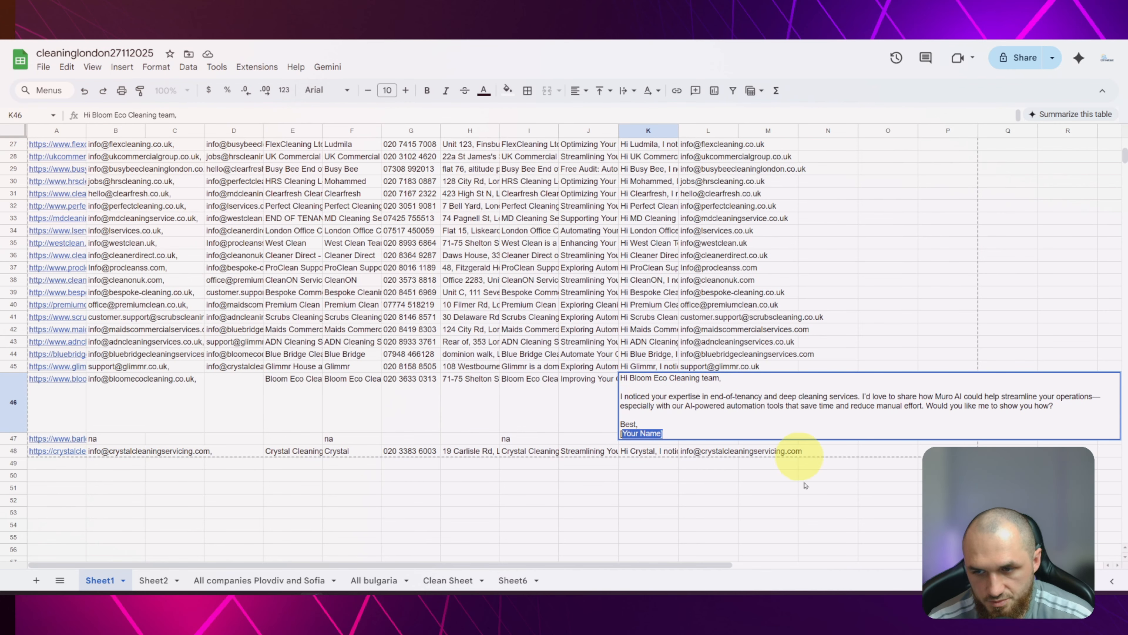
# Compare the row 46 Opener with the signature of the row 48 Opener, and check the row 46 Subject
pyautogui.click(644, 339)
pyautogui.click(650, 423)
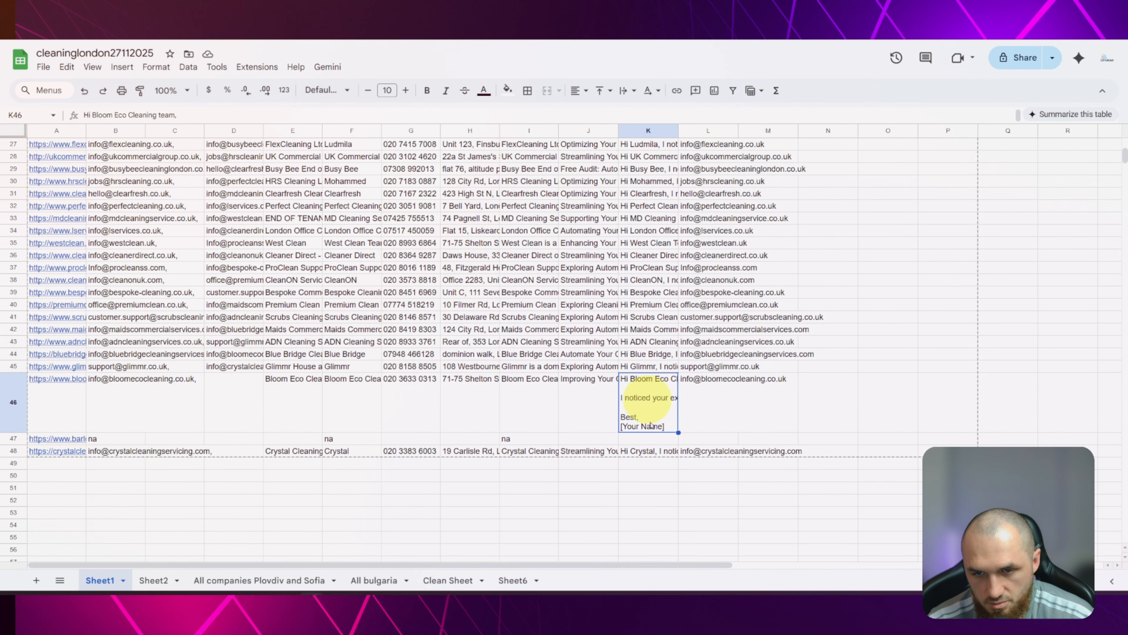
pyautogui.doubleClick(645, 449)
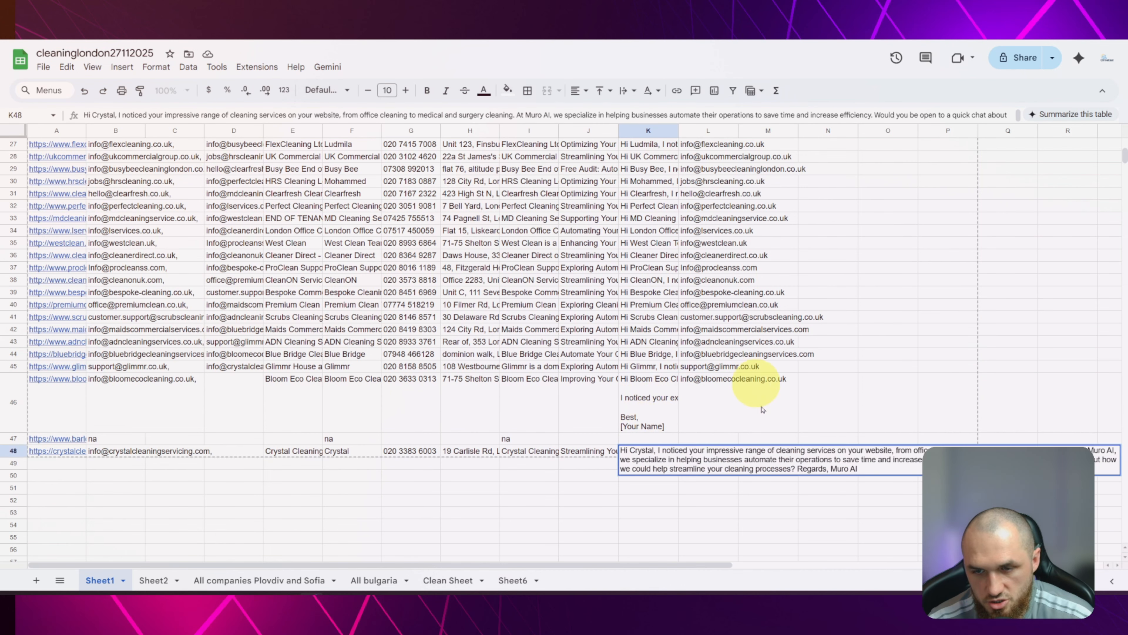
pyautogui.moveTo(859, 469); pyautogui.dragTo(838, 469)
pyautogui.click(657, 409)
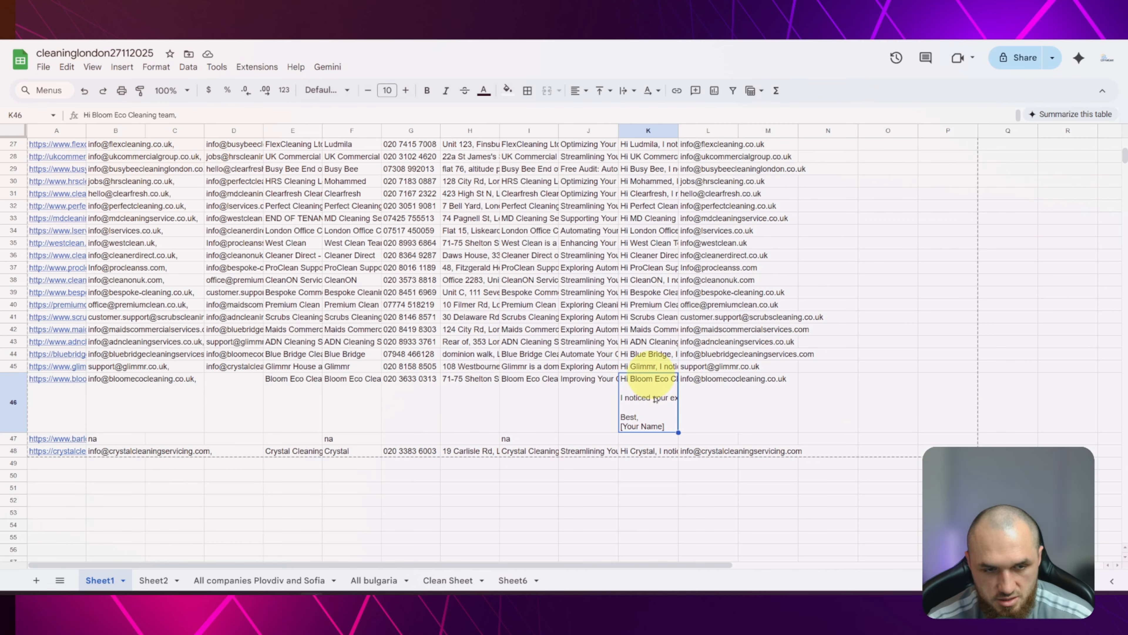
pyautogui.click(575, 398)
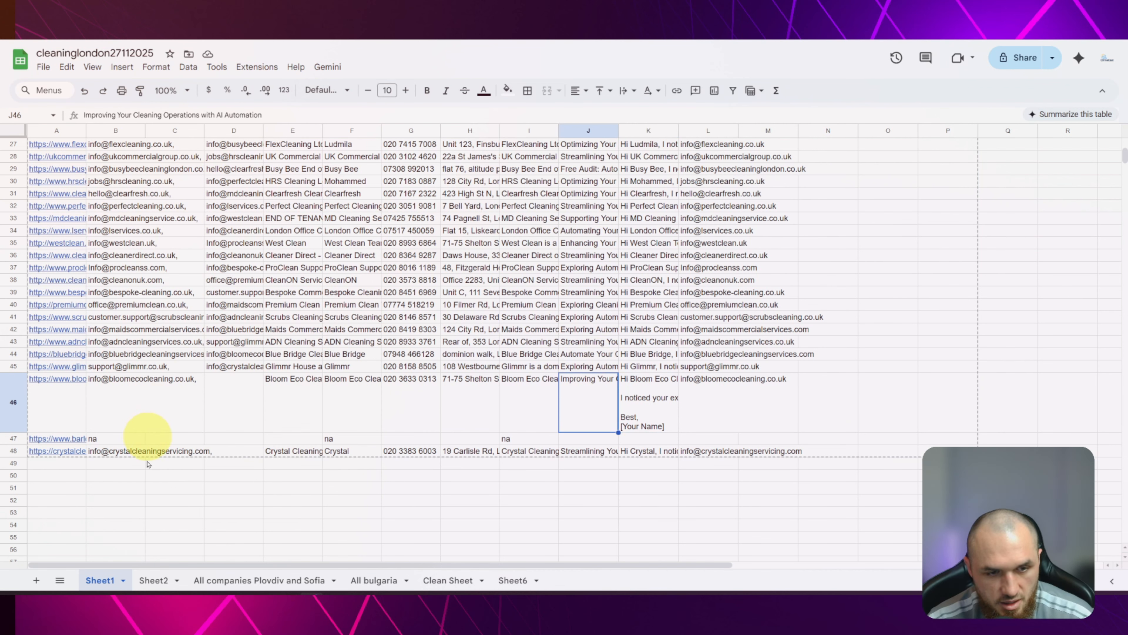
# Check the execution state in n8n, then return to the spreadsheet and review the filled rows from the last entry in row 48 upward
pyautogui.hotkey('ctrl', 'Tab')
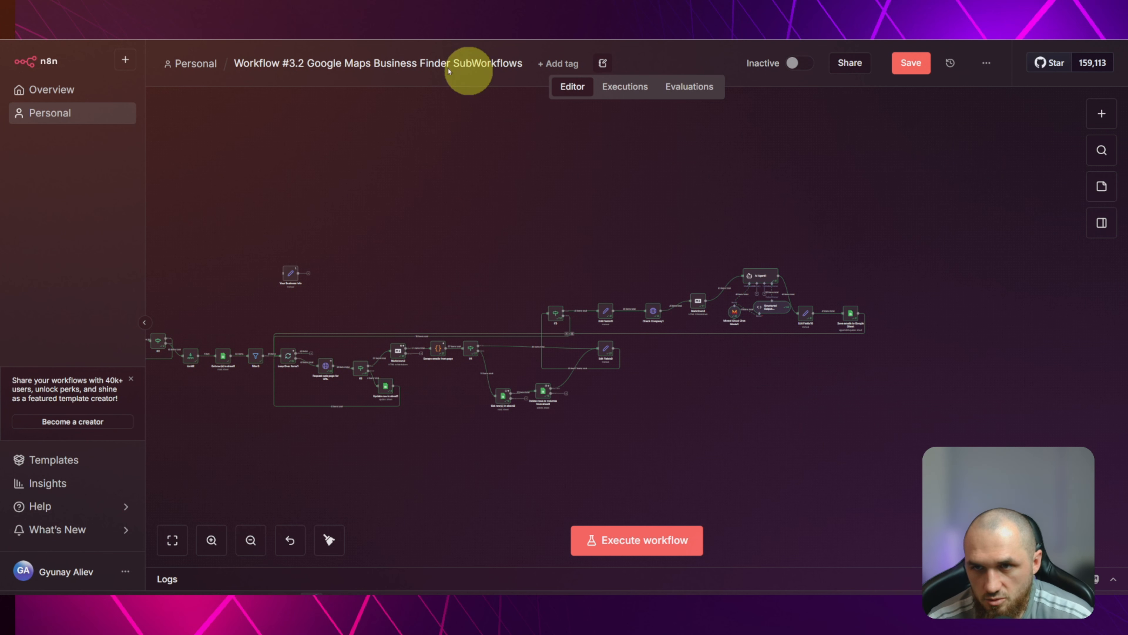
pyautogui.hotkey('ctrl', 'shift', 'Tab')
pyautogui.click(104, 452)
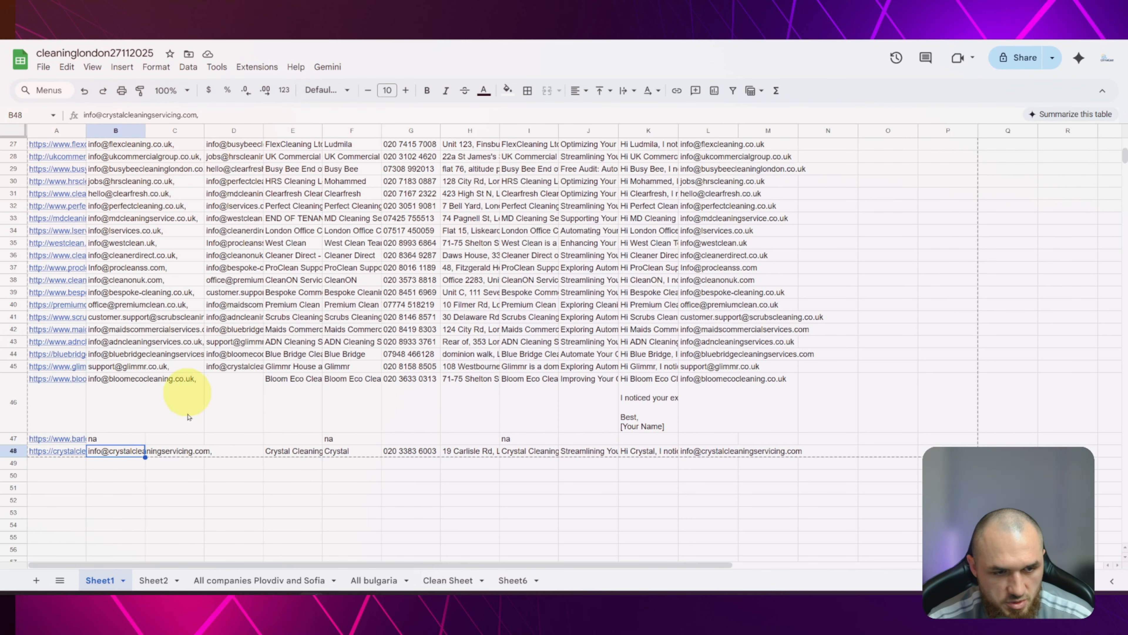
pyautogui.scroll(15, 64, 202)
pyautogui.scroll(-7, 40, 311)
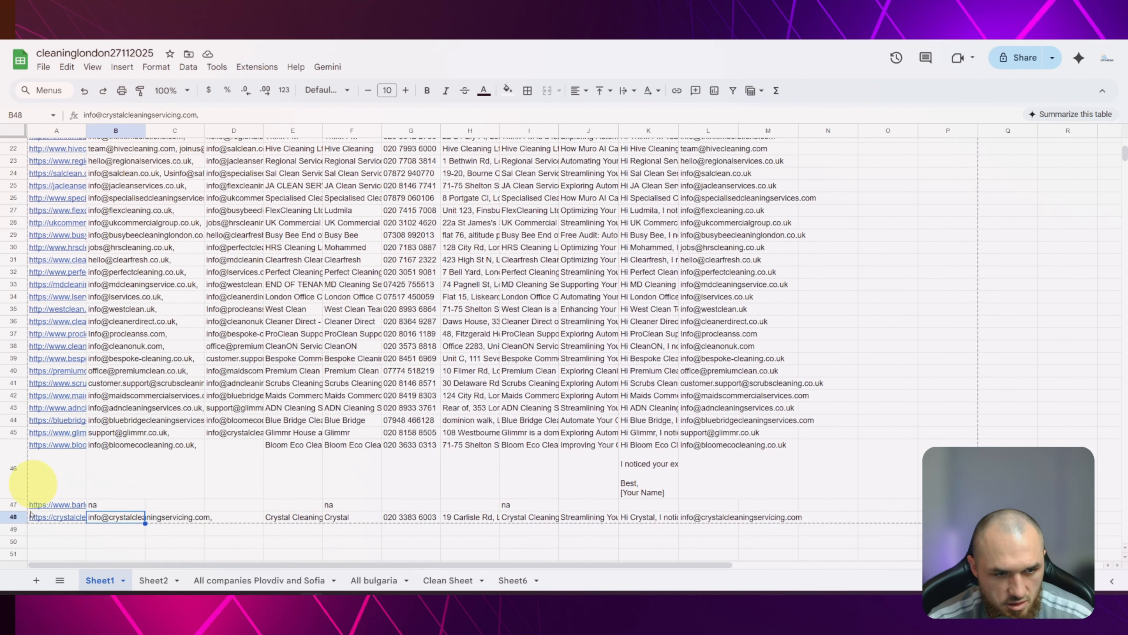
pyautogui.scroll(7, 450, 372)
# Review the Openers in rows 9 and 4 and the Subject in row 9, then skim the whole results list
pyautogui.click(649, 253)
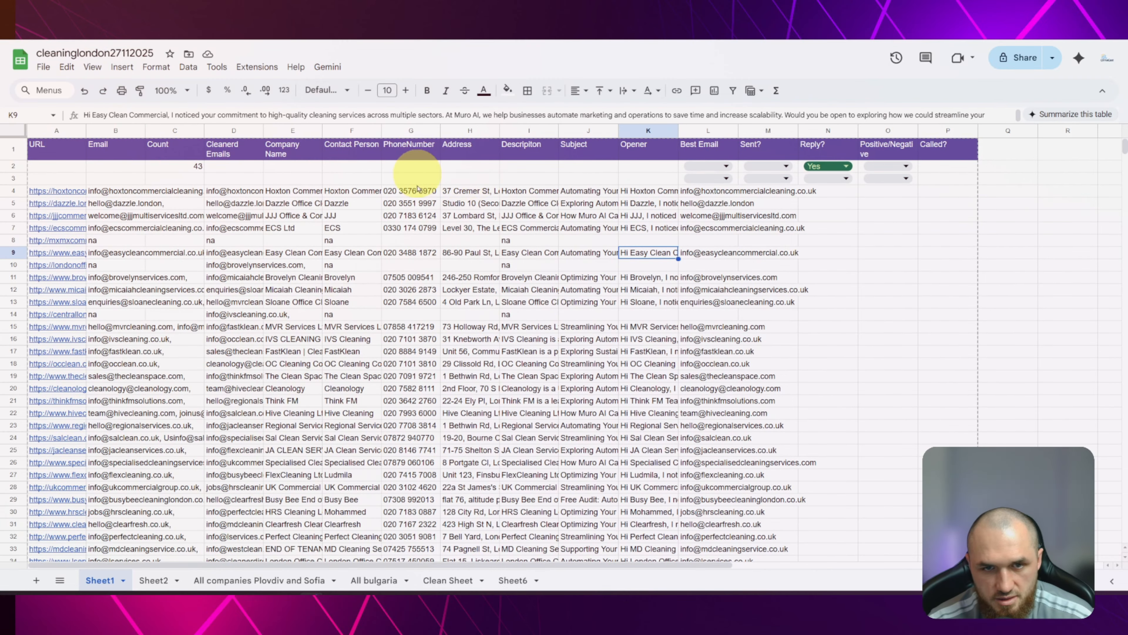
pyautogui.click(649, 178)
pyautogui.click(651, 192)
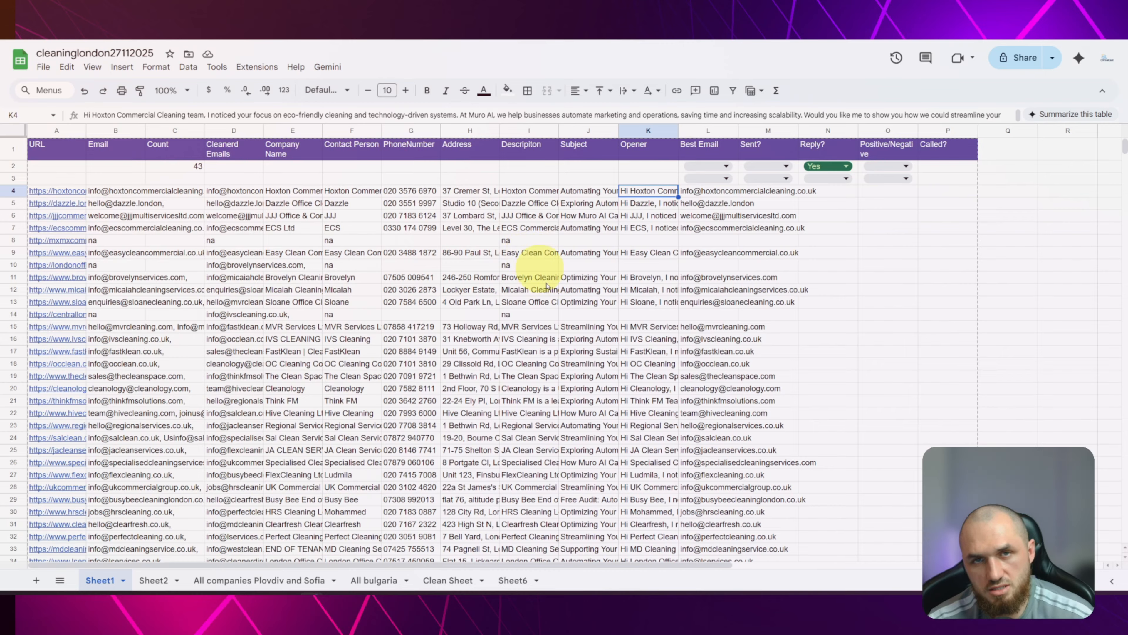
pyautogui.click(568, 253)
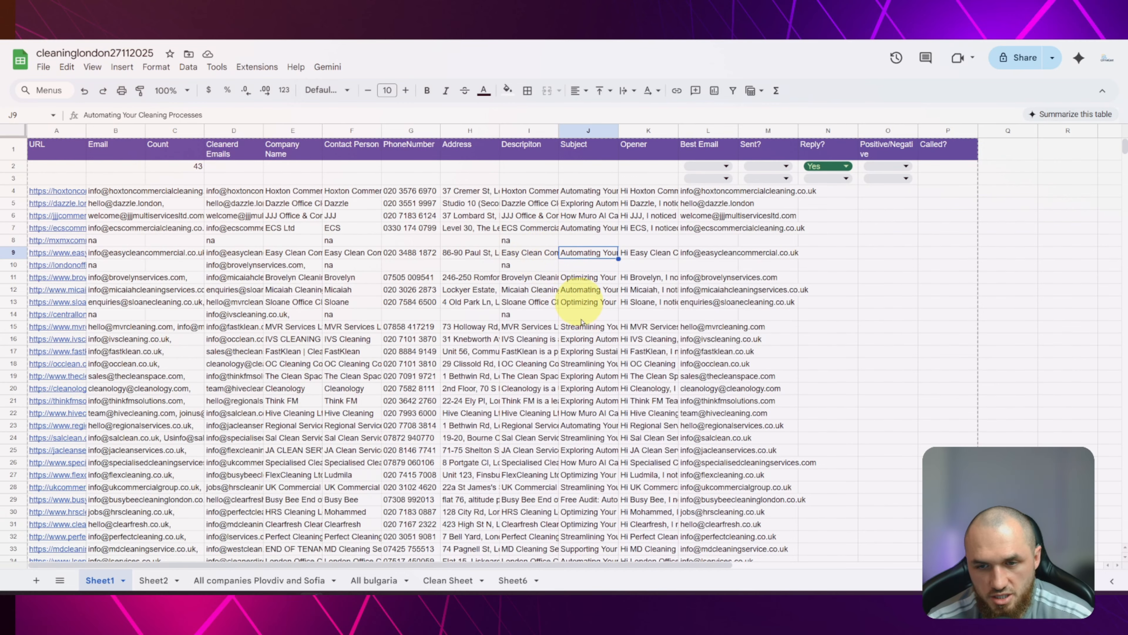
pyautogui.scroll(-8, 581, 321)
pyautogui.scroll(8, 573, 307)
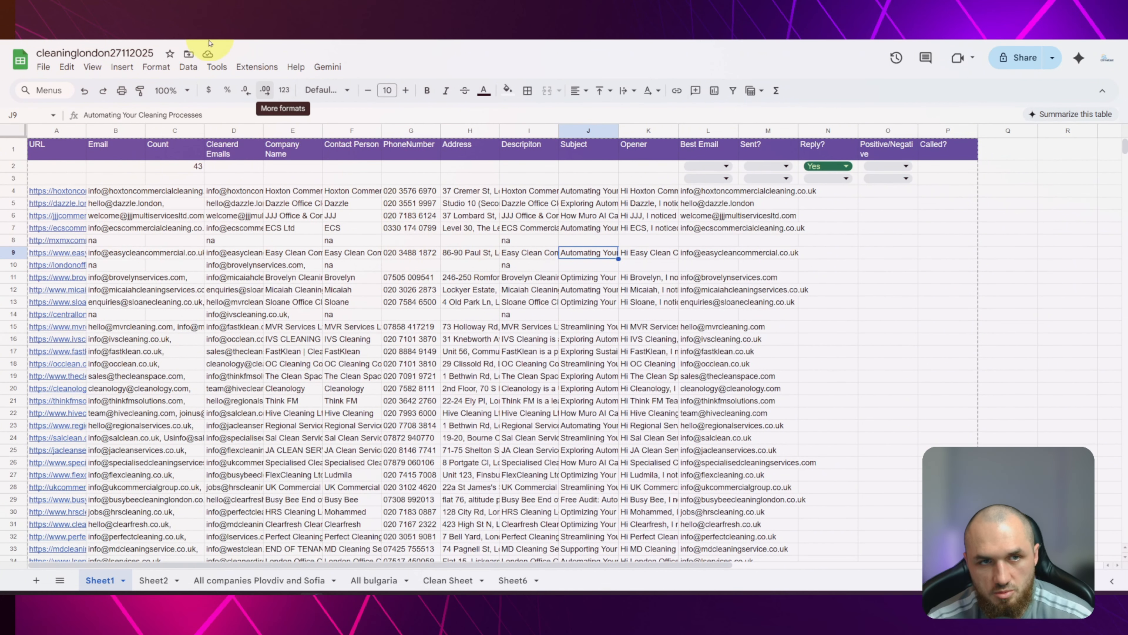
# Switch to the n8n sub-workflow and review the Update row in sheet1 node's If3 error input and its column mappings
pyautogui.click(182, 24)
pyautogui.scroll(8, 703, 384)
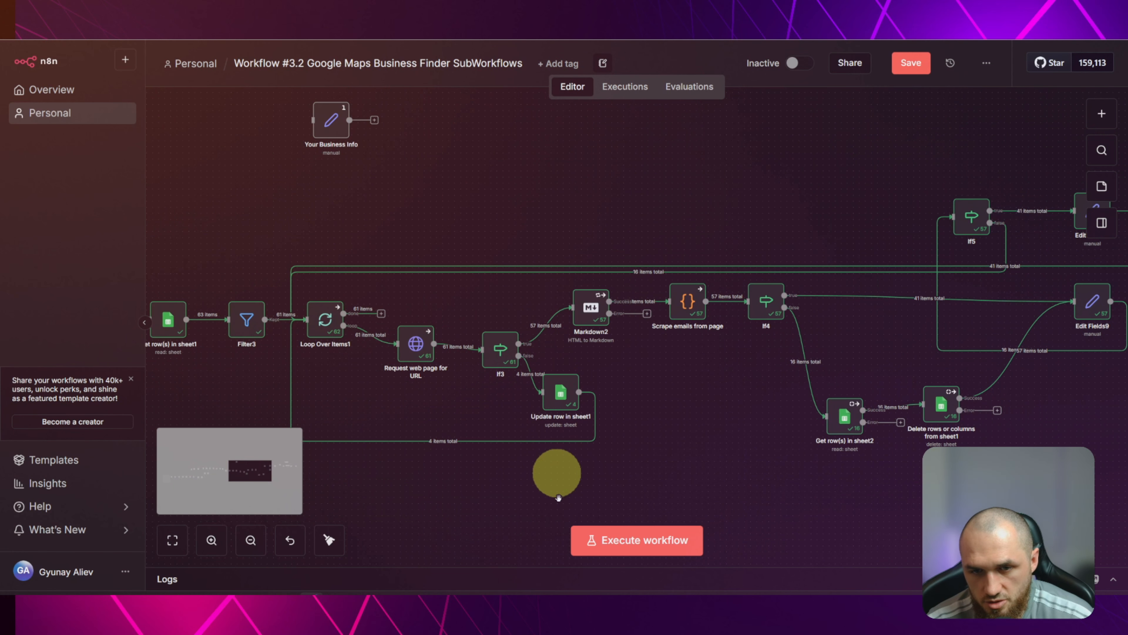
pyautogui.scroll(3, 529, 369)
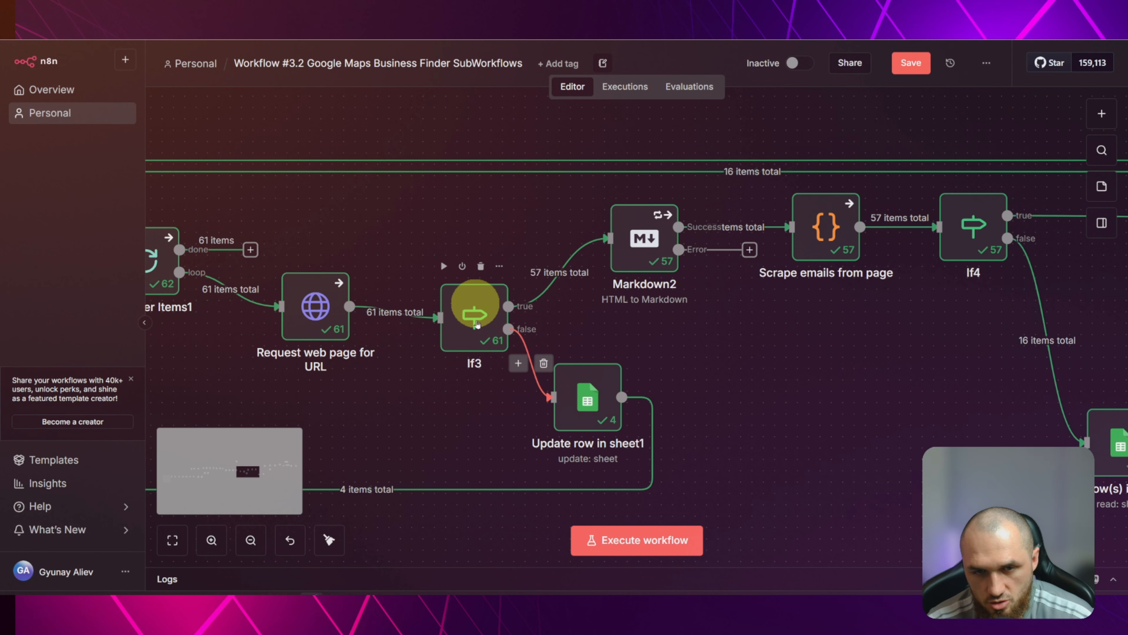
pyautogui.click(475, 323)
pyautogui.doubleClick(588, 393)
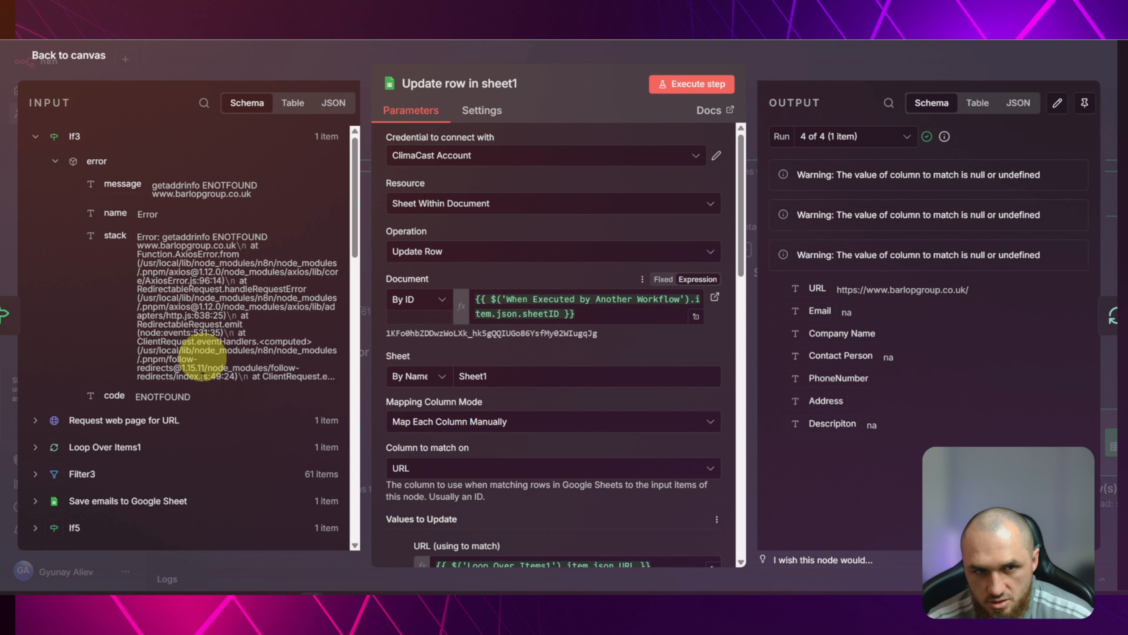
pyautogui.click(124, 419)
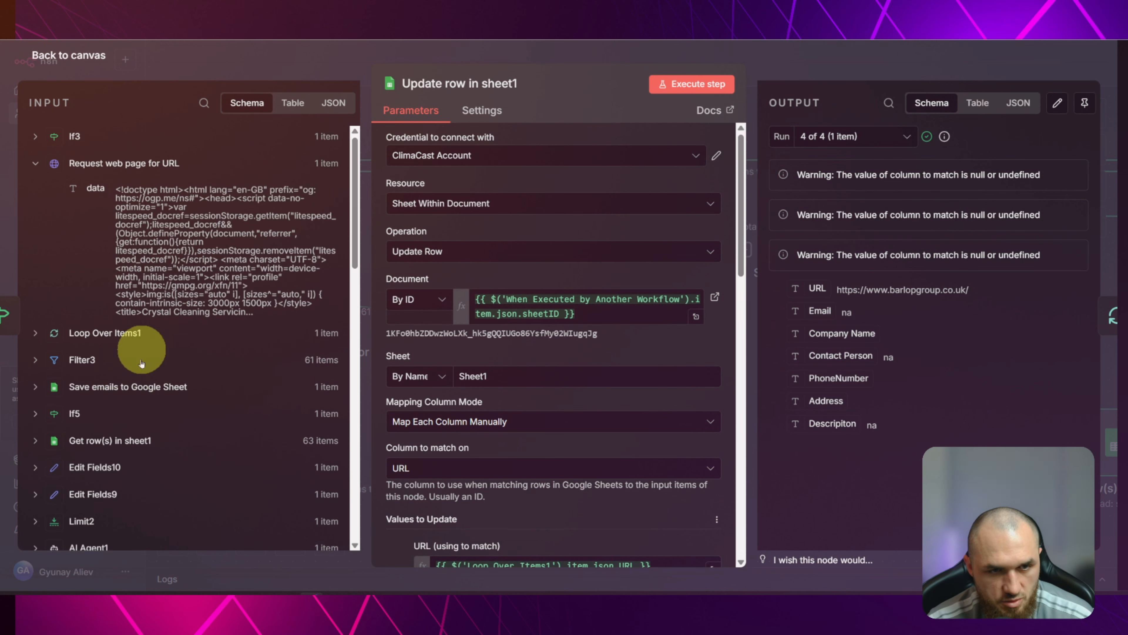
pyautogui.click(74, 135)
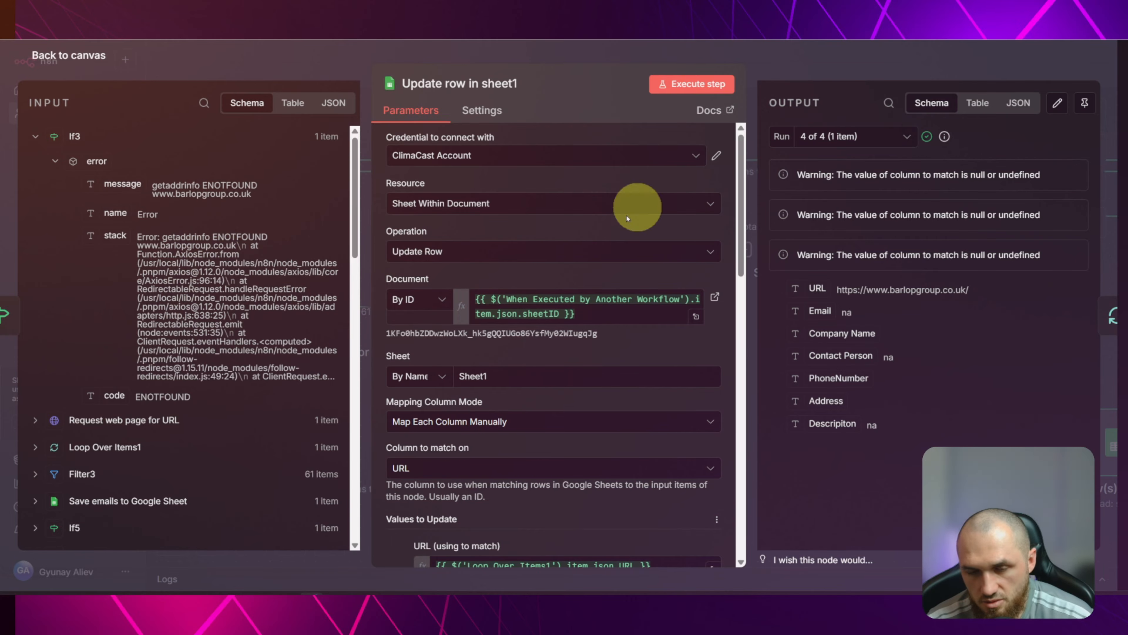
pyautogui.scroll(-15, 476, 249)
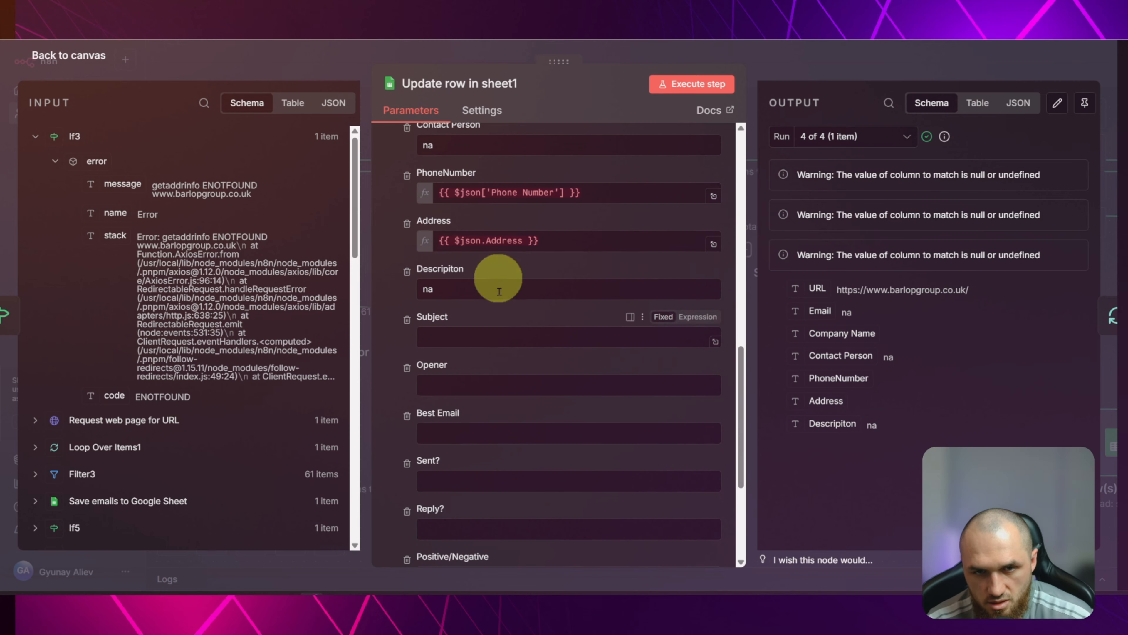
pyautogui.scroll(5, 489, 351)
pyautogui.click(437, 277)
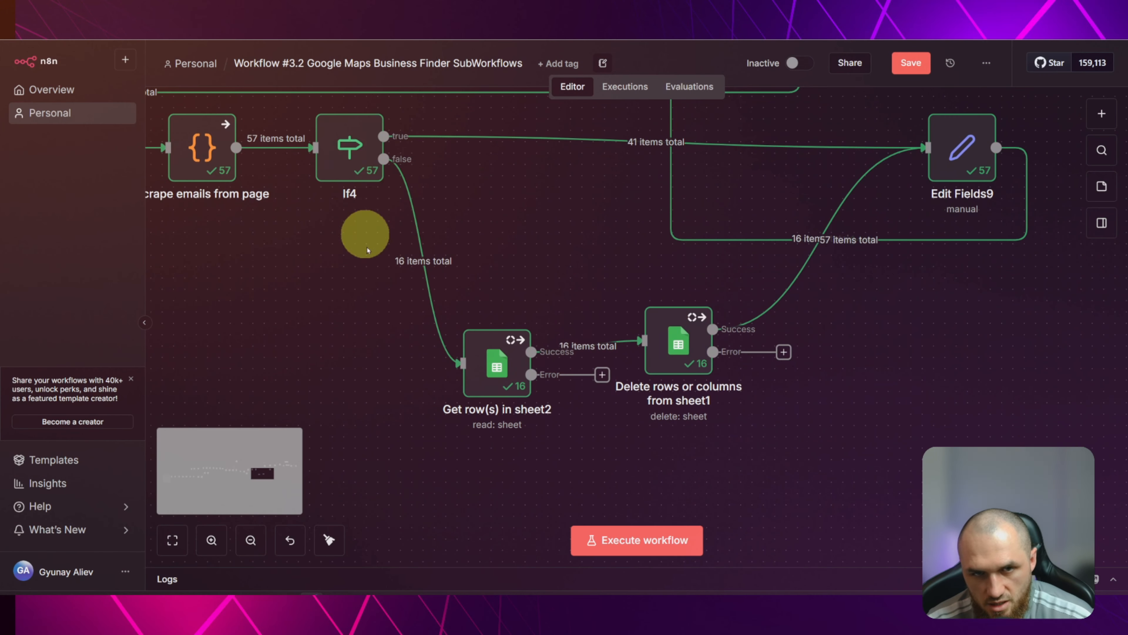
# Inspect the If4 node's condition that checks whether {{ $json.emails[0] }} exists
pyautogui.click(365, 234)
pyautogui.doubleClick(355, 153)
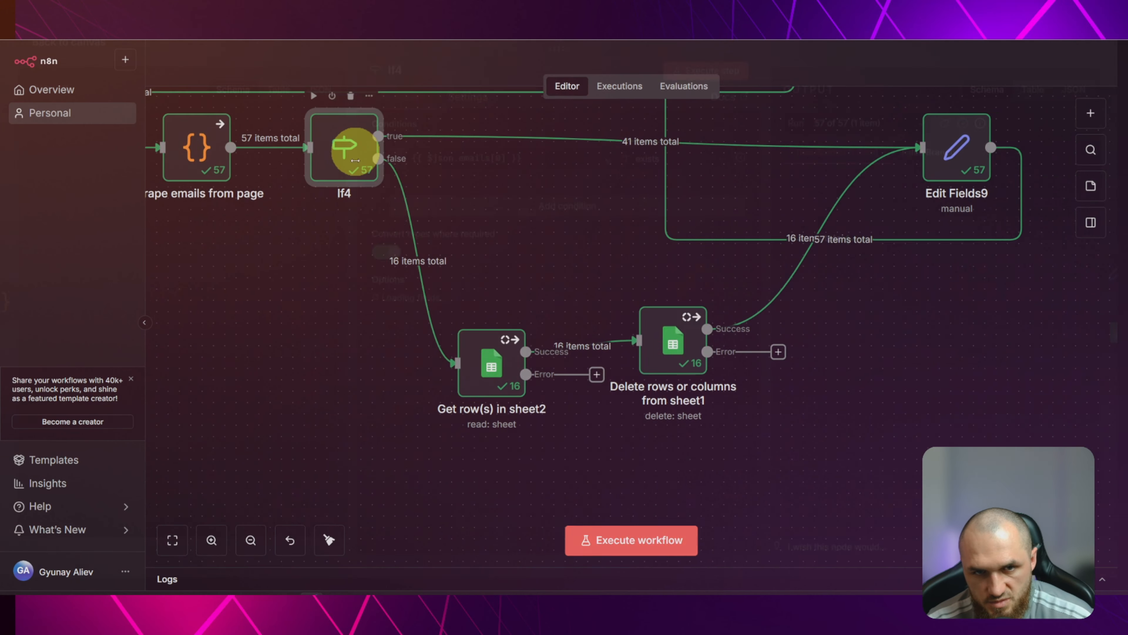
pyautogui.click(524, 171)
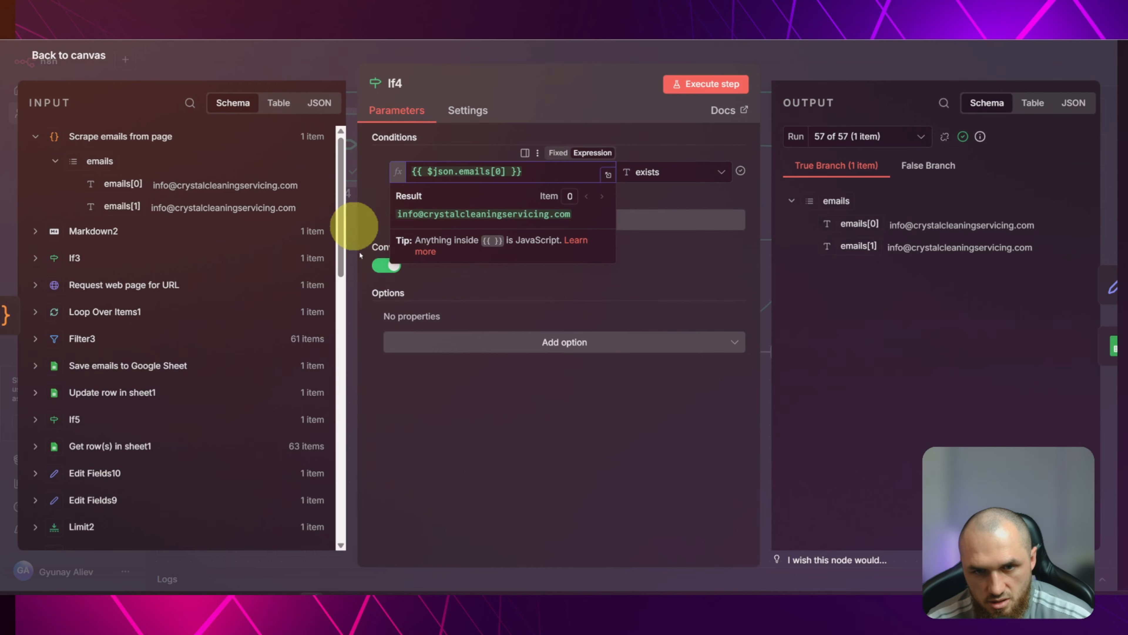
pyautogui.click(354, 225)
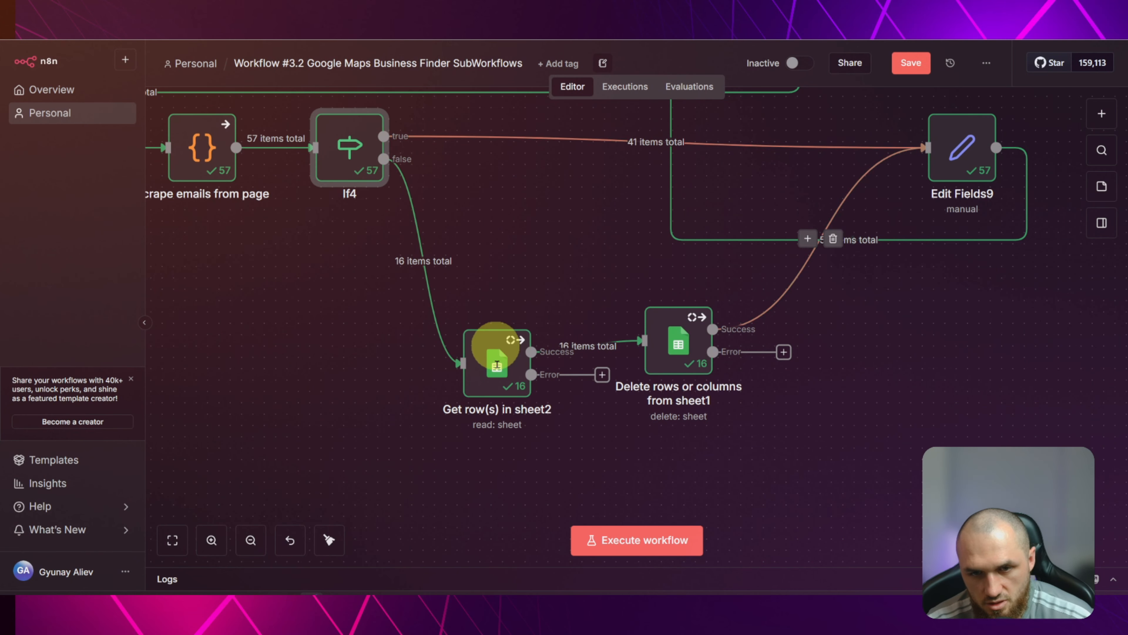
# Review the Get row(s) in sheet2 node's URL filter, comparing it with the Loop Over Items1 data and the node's output
pyautogui.doubleClick(488, 355)
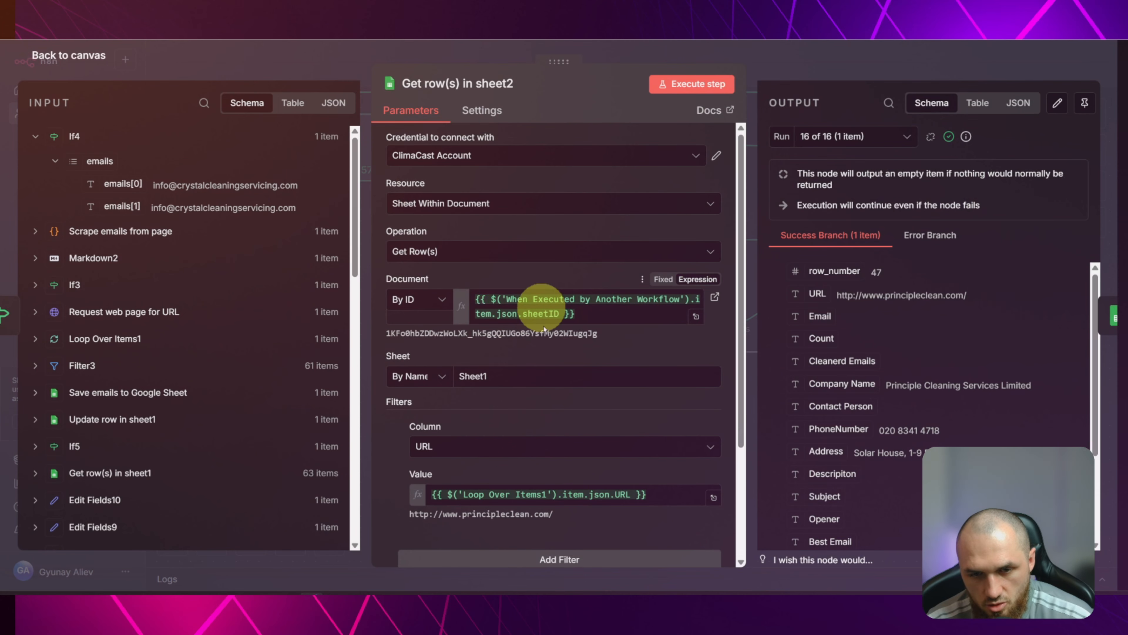
pyautogui.scroll(-3, 544, 329)
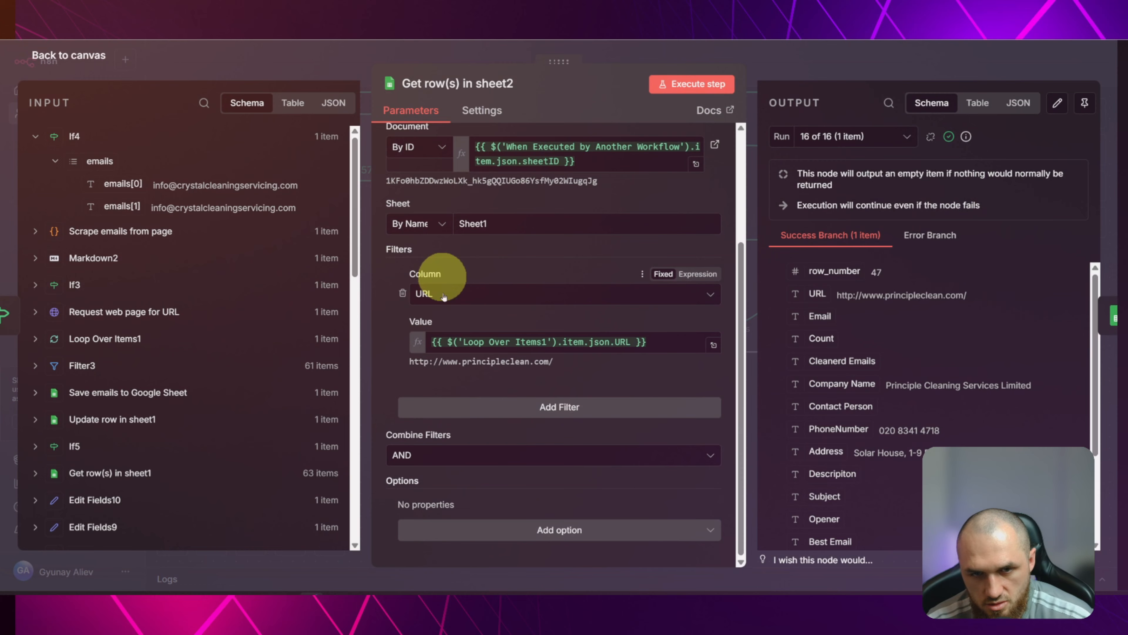
pyautogui.click(112, 337)
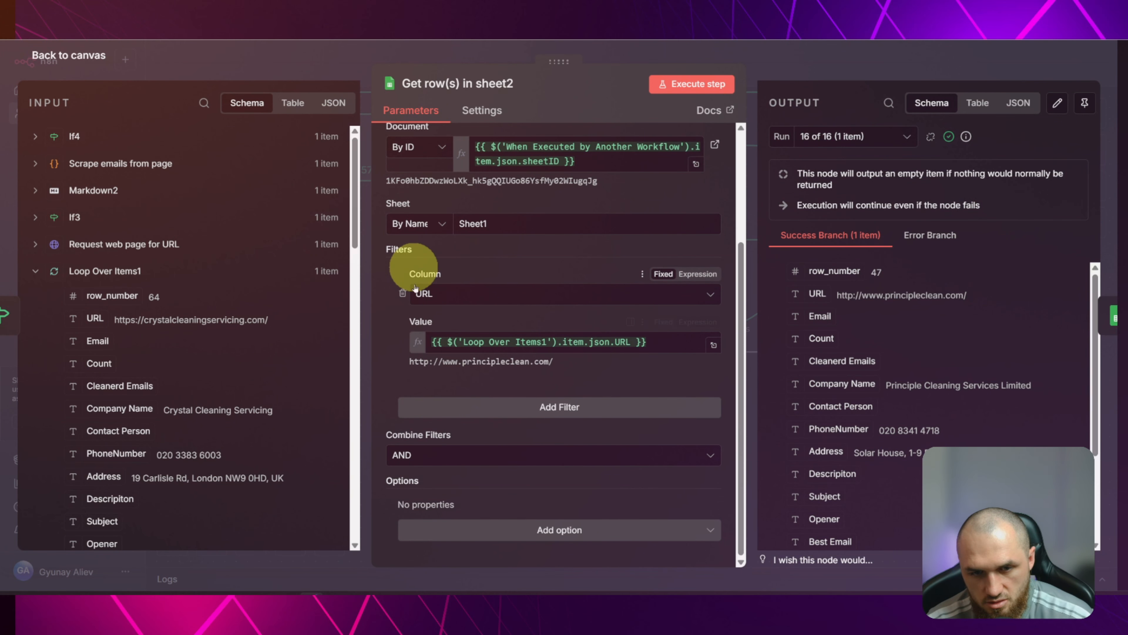
pyautogui.click(302, 50)
pyautogui.doubleClick(489, 352)
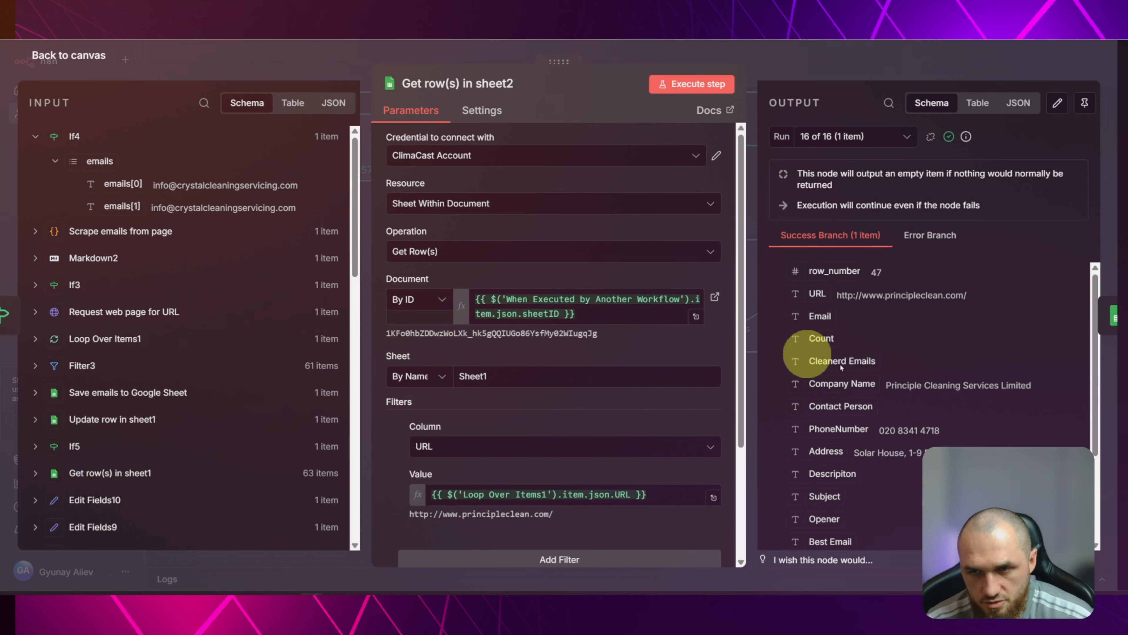
pyautogui.scroll(-3, 590, 392)
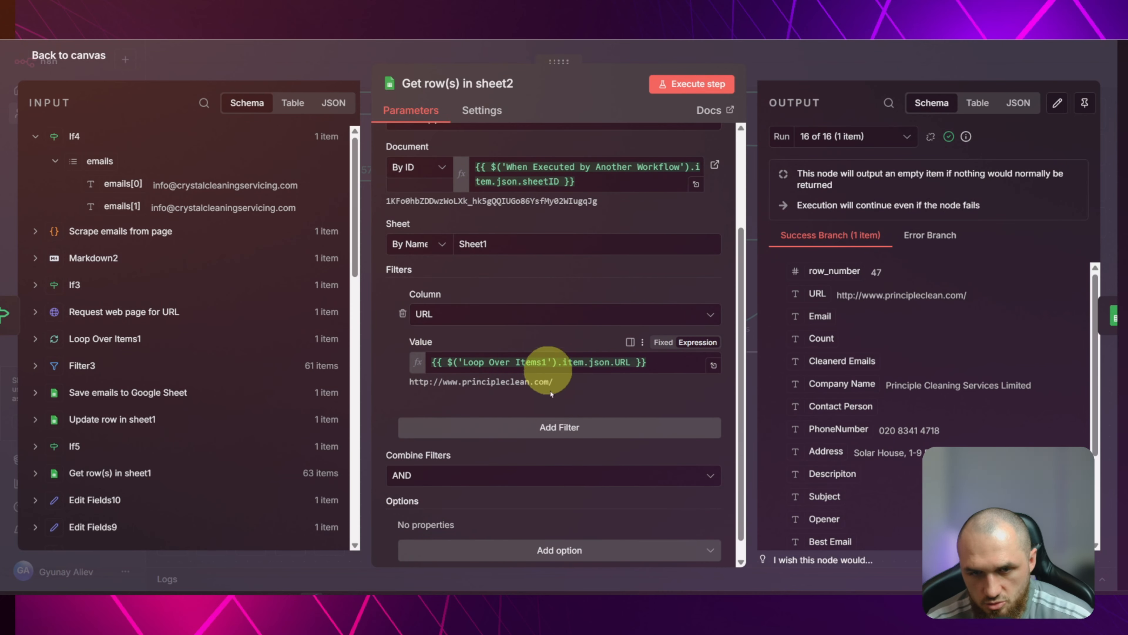
pyautogui.click(295, 55)
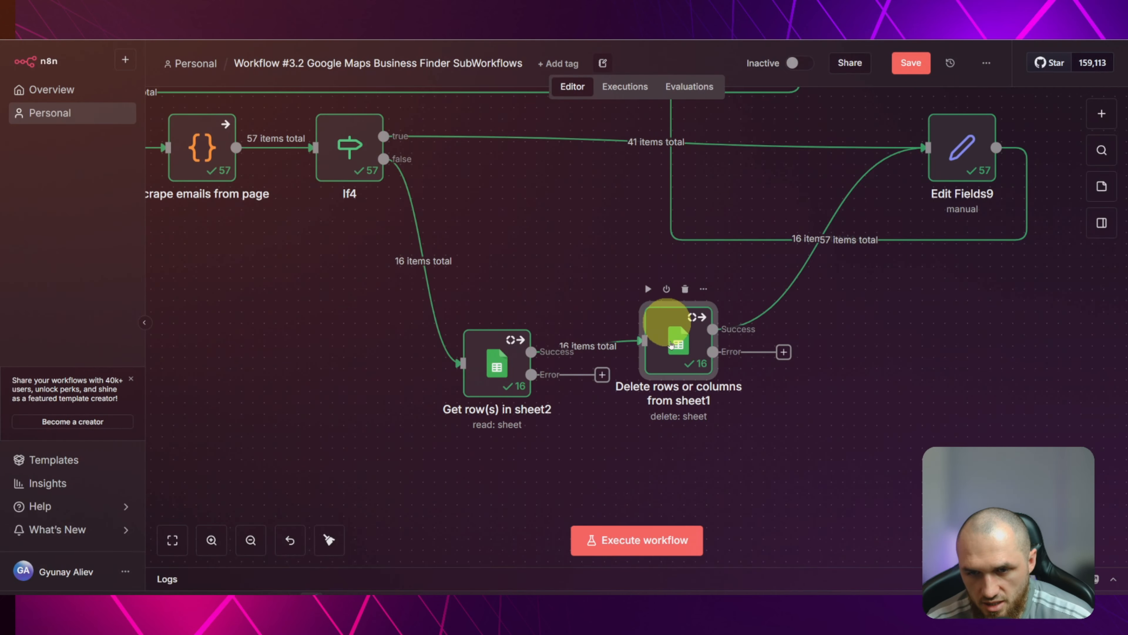
# Review the Delete rows or columns from sheet1 node, checking its Start Row Number expression and Number of Rows to Delete
pyautogui.doubleClick(671, 344)
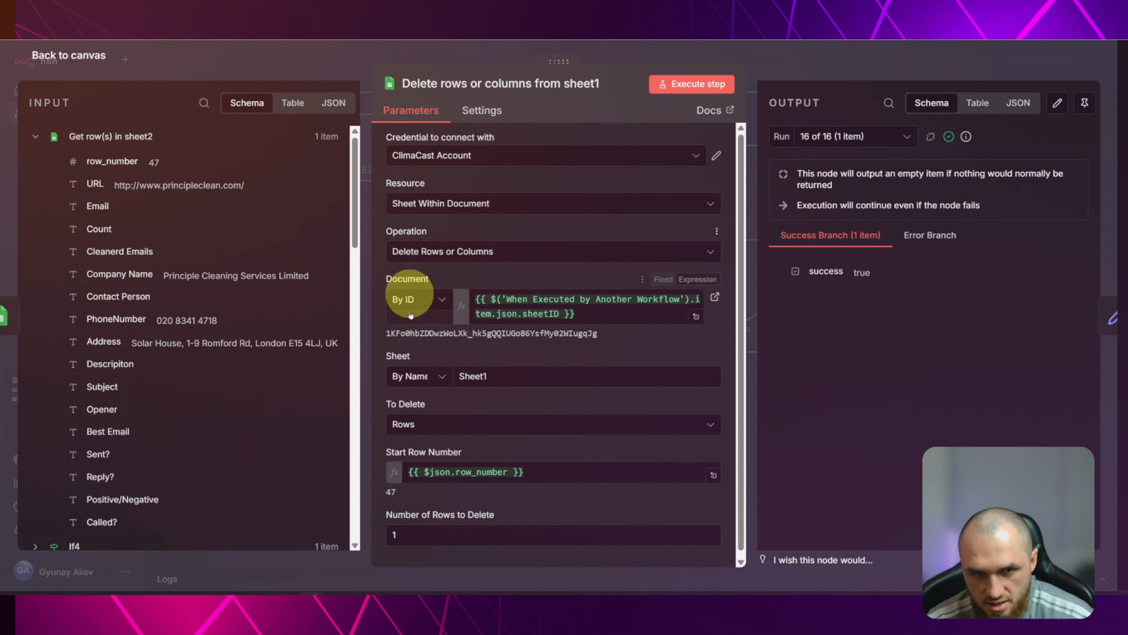
pyautogui.scroll(-1, 542, 399)
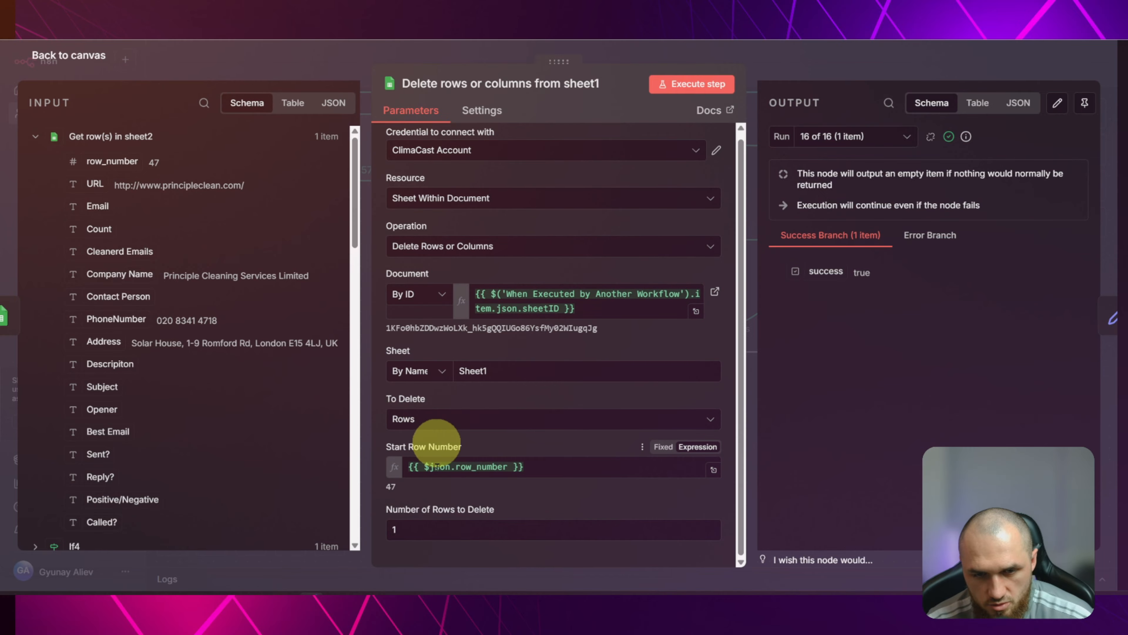
pyautogui.click(36, 134)
pyautogui.click(112, 135)
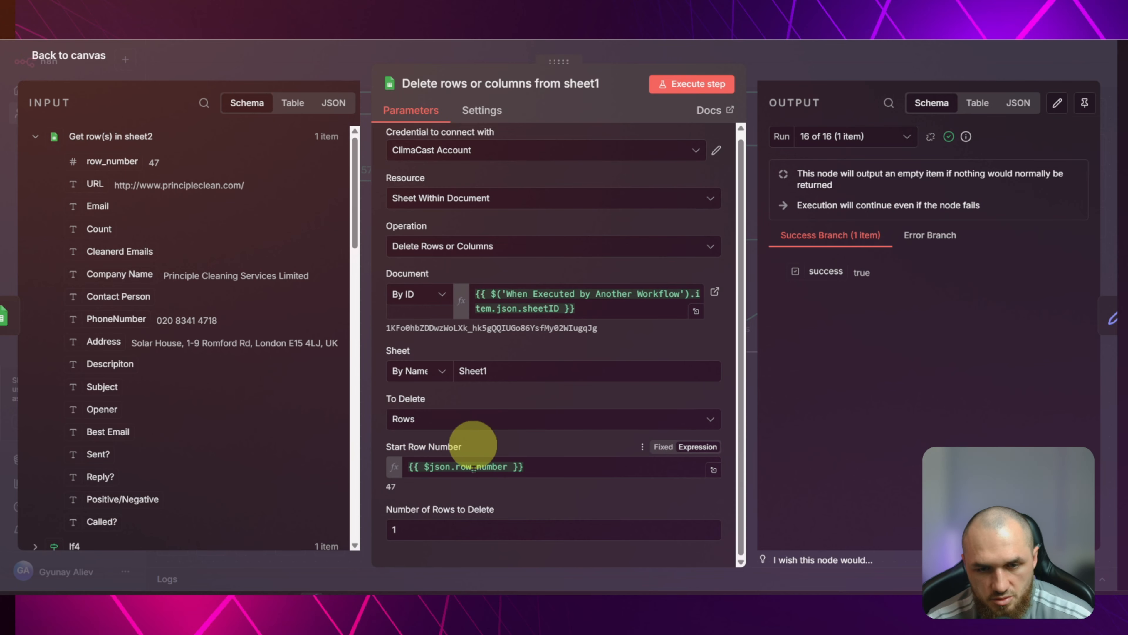
pyautogui.moveTo(401, 516); pyautogui.dragTo(500, 516)
pyautogui.click(502, 516)
pyautogui.click(425, 532)
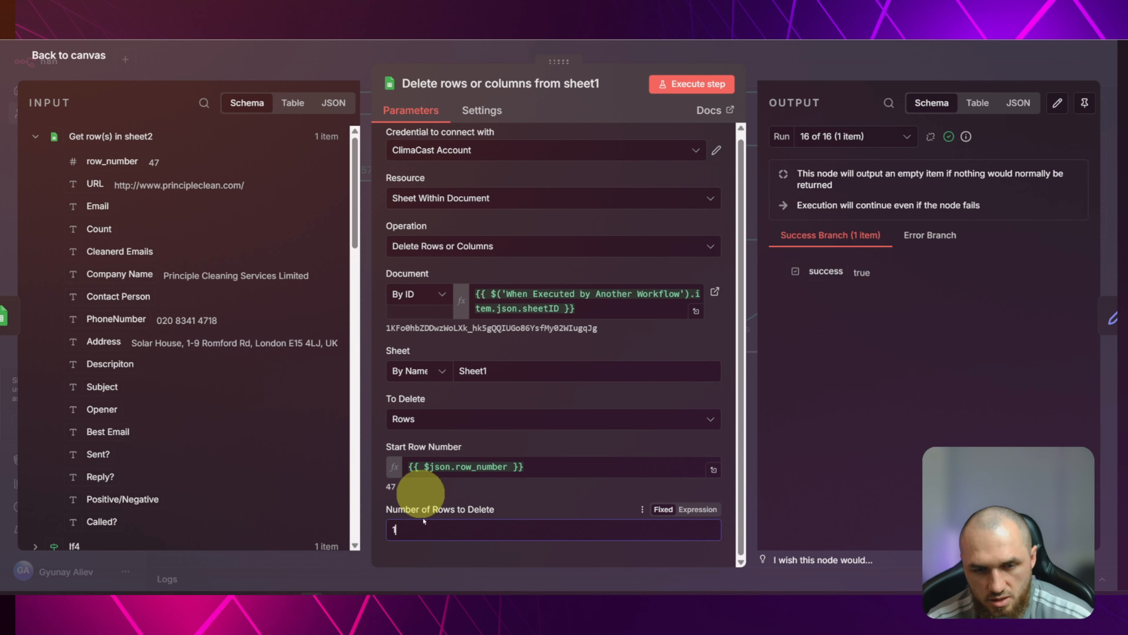
pyautogui.click(213, 59)
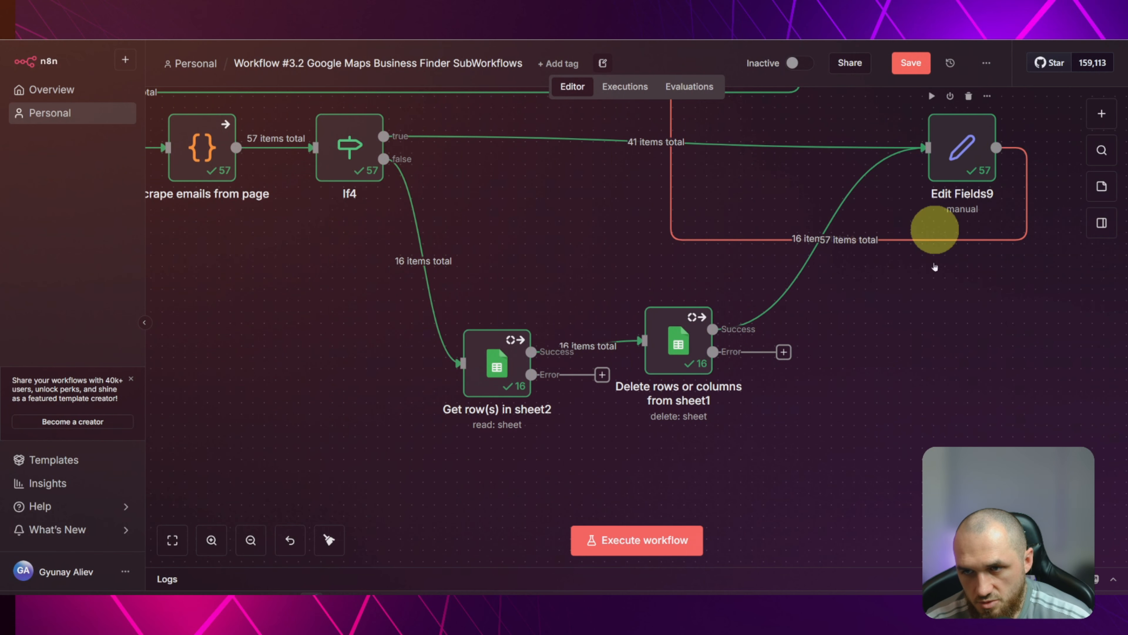
# View the whole sub-workflow, and switch to Workflow #3.1 Google Maps Business Finder to view its full node chain
pyautogui.scroll(-10, 875, 382)
pyautogui.moveTo(875, 436); pyautogui.dragTo(784, 416)
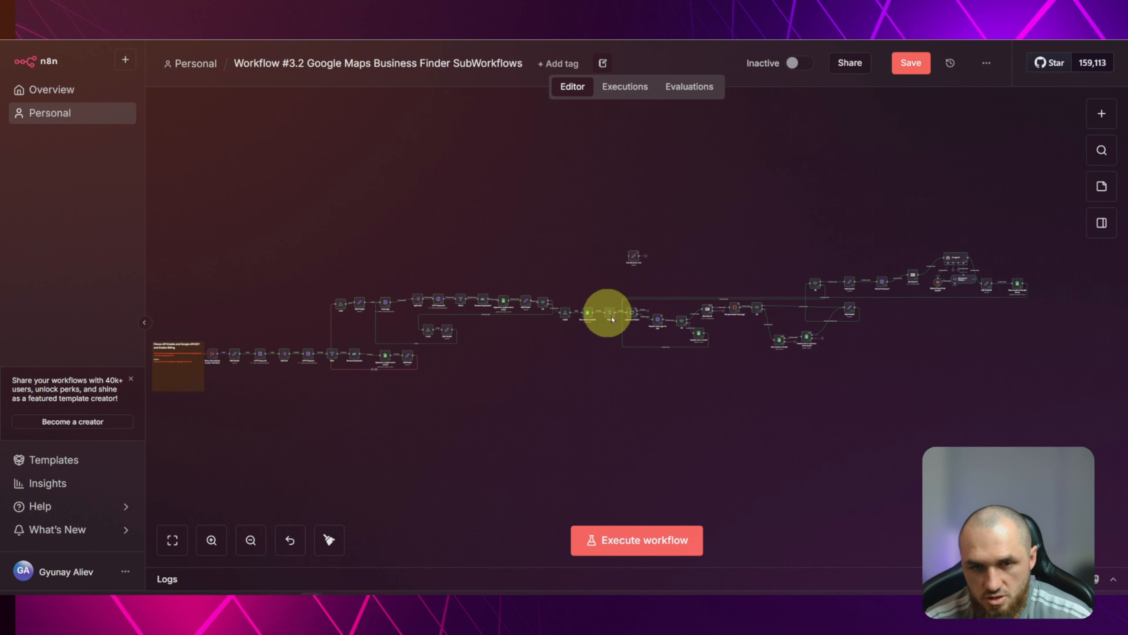
pyautogui.click(133, 27)
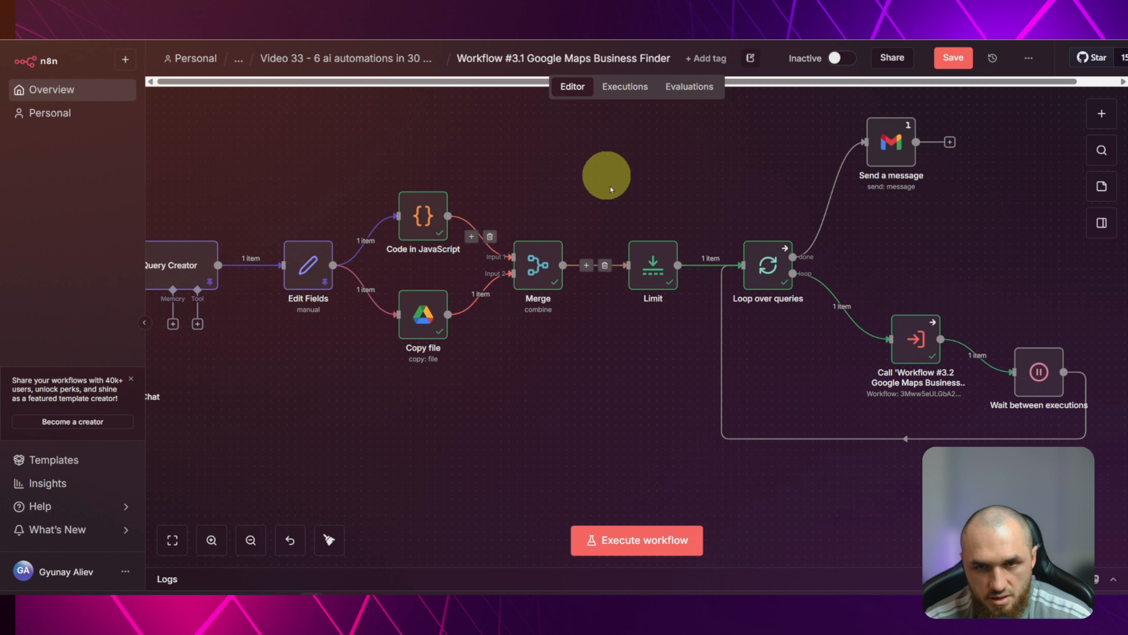
pyautogui.scroll(-3, 552, 195)
pyautogui.moveTo(553, 195); pyautogui.dragTo(696, 256)
pyautogui.moveTo(783, 242); pyautogui.dragTo(679, 264)
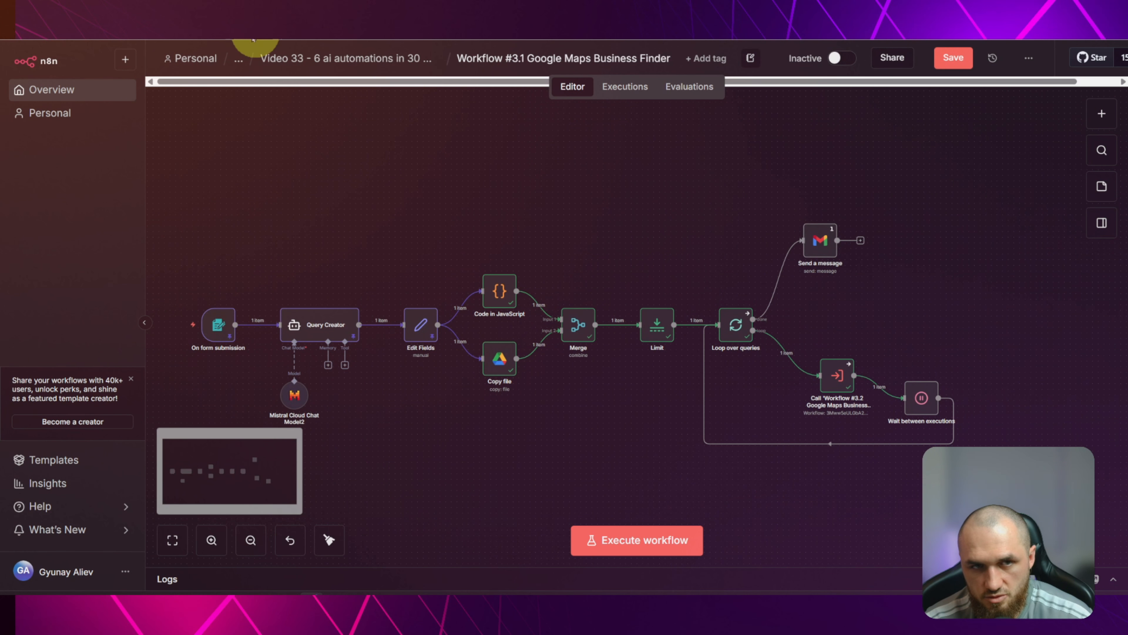
# Switch to the Muro-AI Automation Hub community on Skool and view the attachments of the LinkedIn Post Builder SETUP post in YouTube Video Vault
pyautogui.click(222, 27)
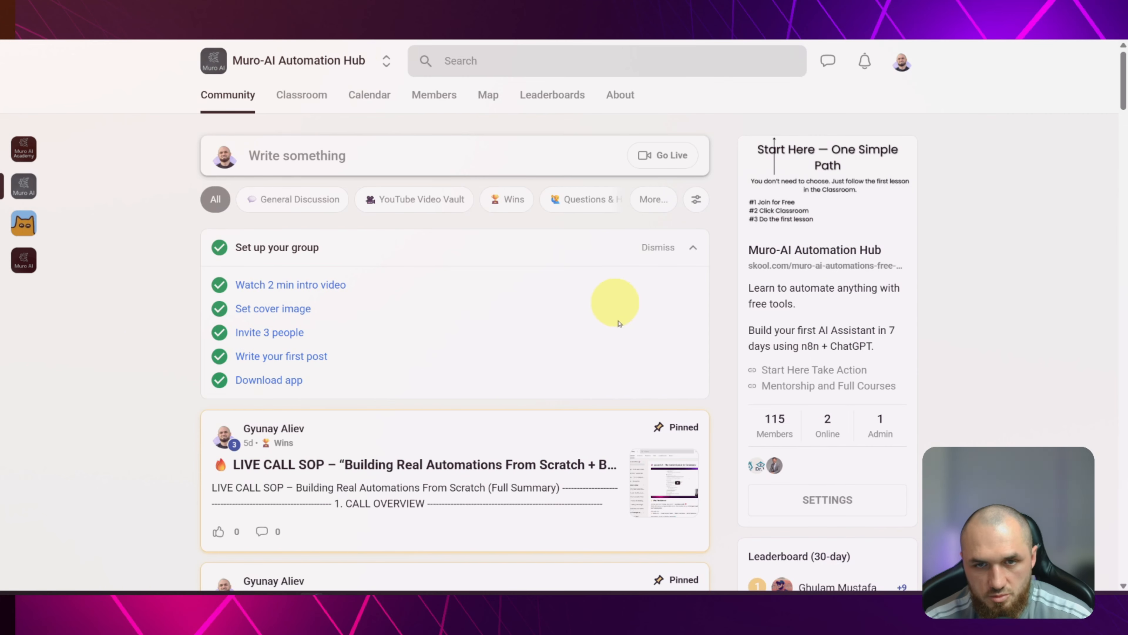
pyautogui.click(396, 199)
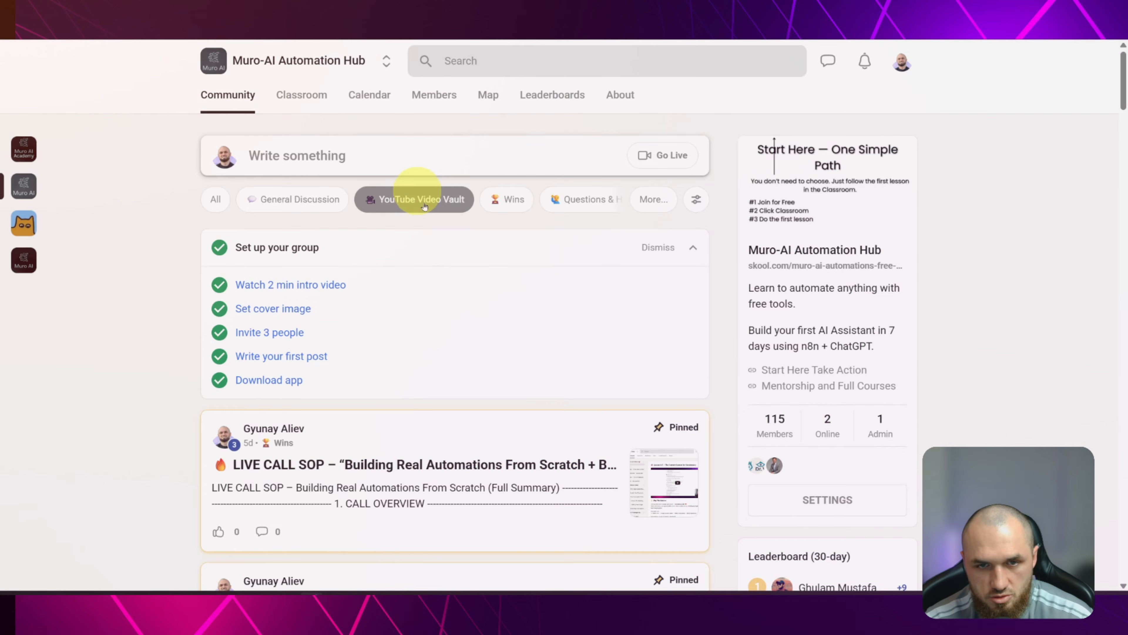
pyautogui.scroll(-3, 508, 265)
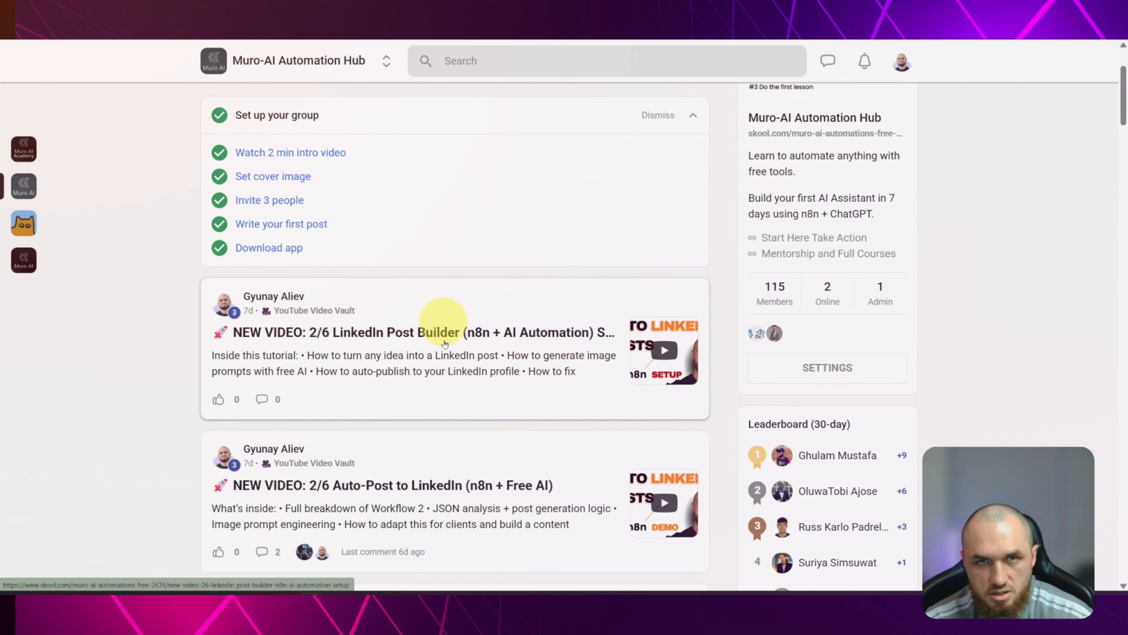
pyautogui.click(478, 328)
pyautogui.click(776, 496)
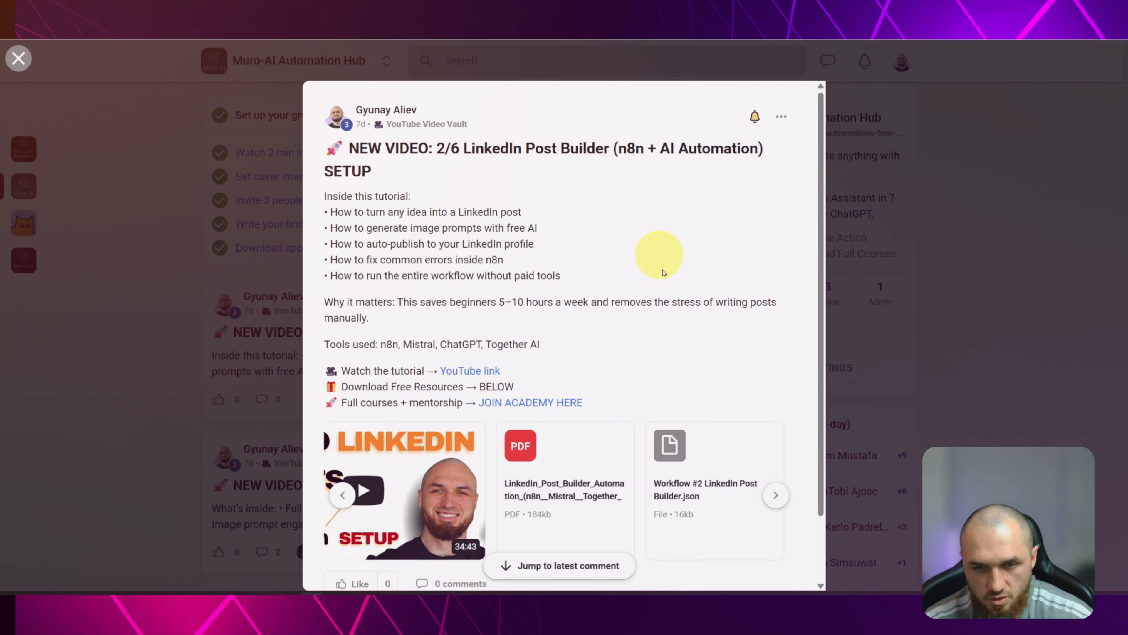
# Follow the post's academy link to Muro-AI Academy and open the From 0 -> First Workflow course in its classroom
pyautogui.click(532, 403)
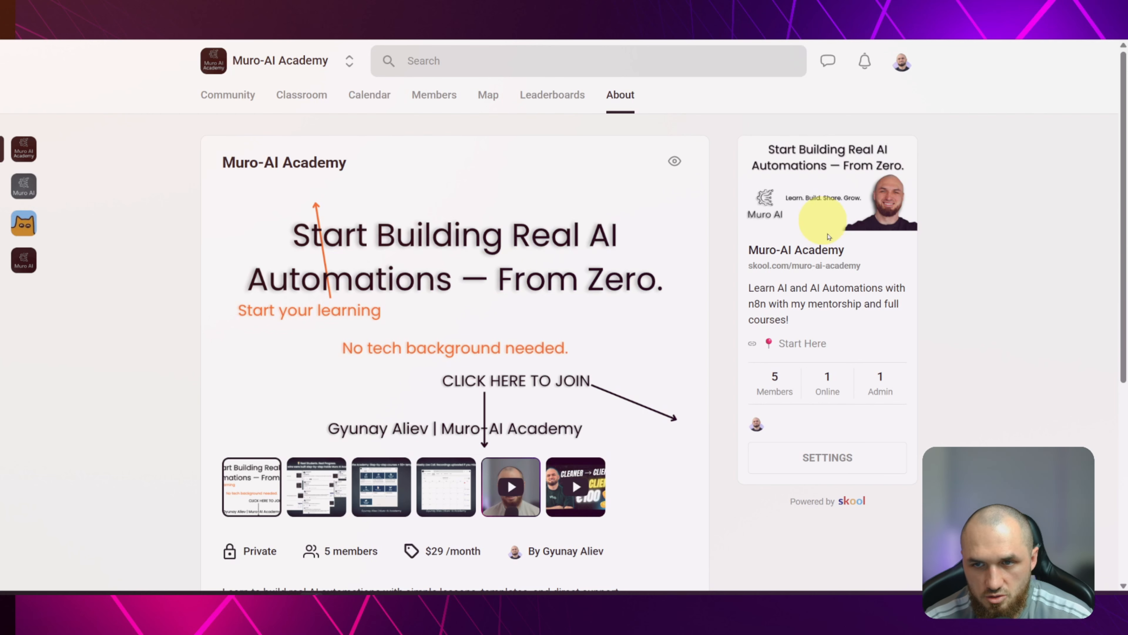
pyautogui.click(298, 98)
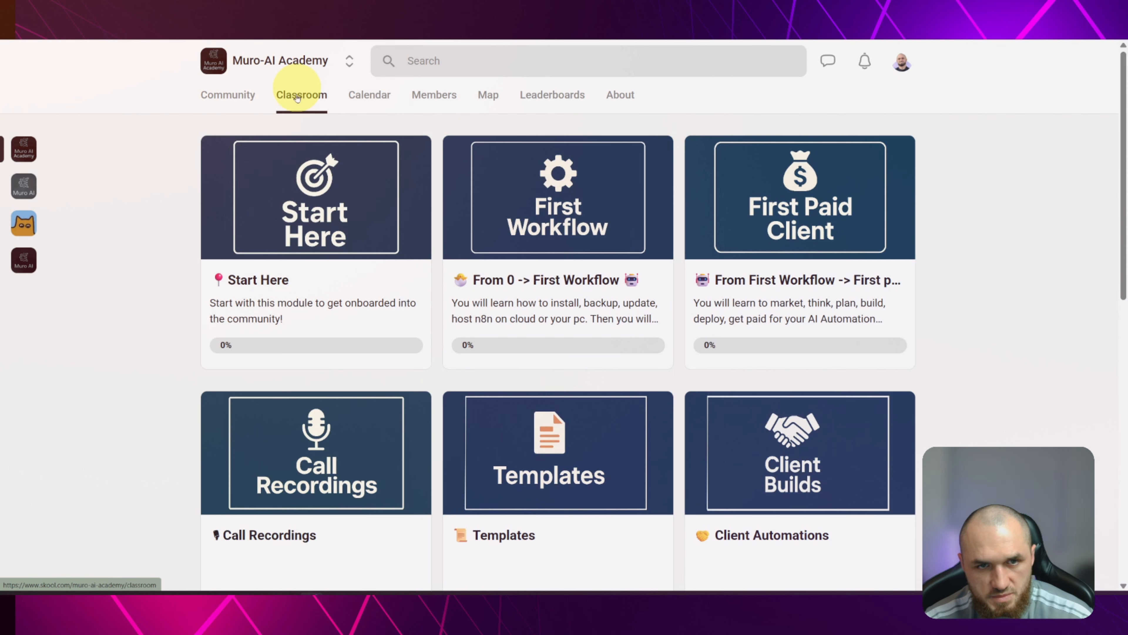
pyautogui.click(553, 241)
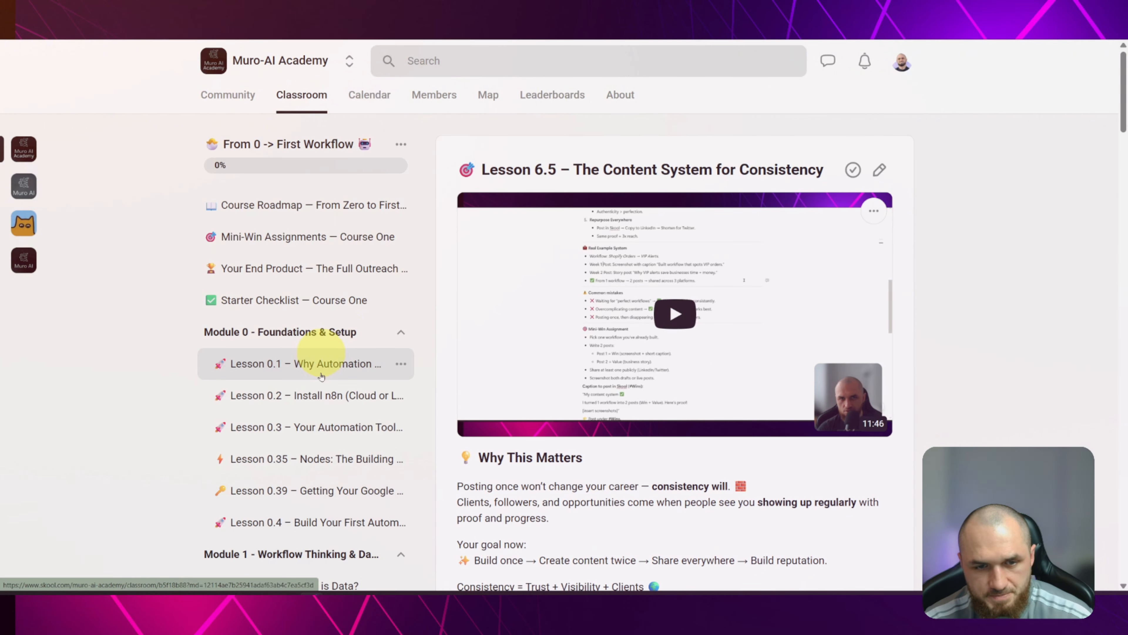
# Skim the course's module and lesson outline together with the Lesson 6.5 page, and return to its beginning
pyautogui.scroll(-10, 322, 375)
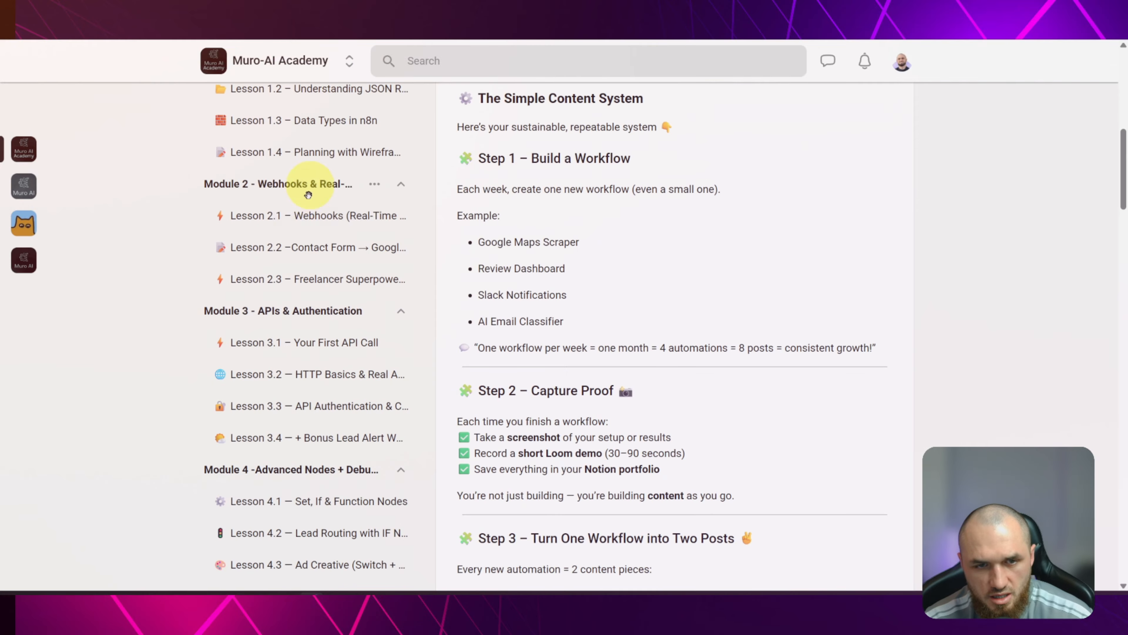
pyautogui.scroll(-16, 308, 195)
pyautogui.scroll(17, 378, 327)
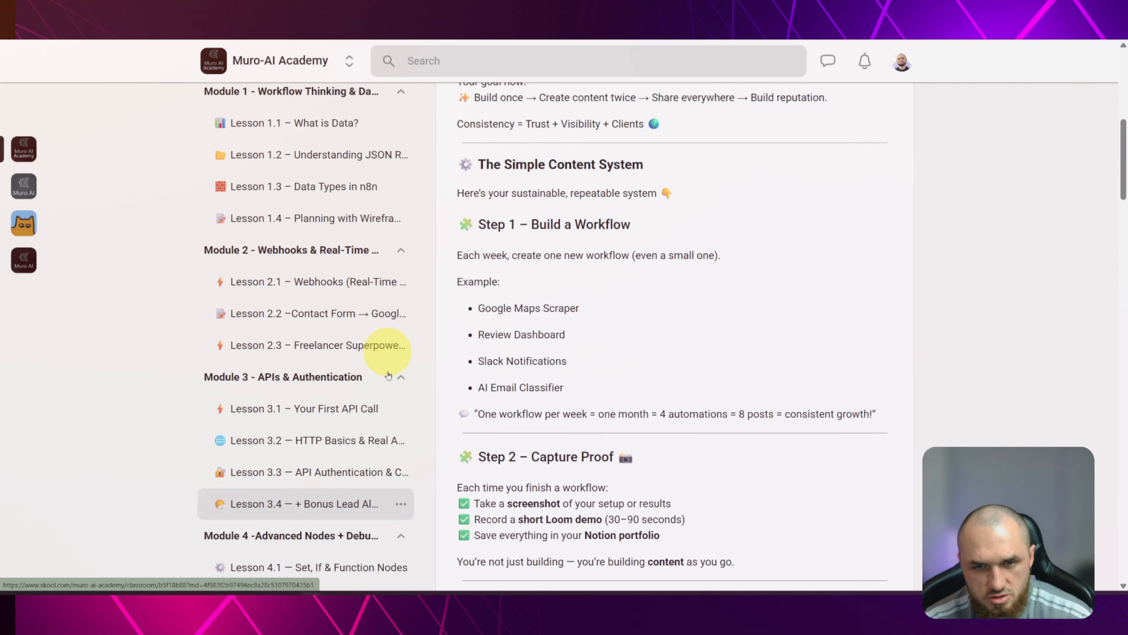
pyautogui.scroll(-15, 584, 237)
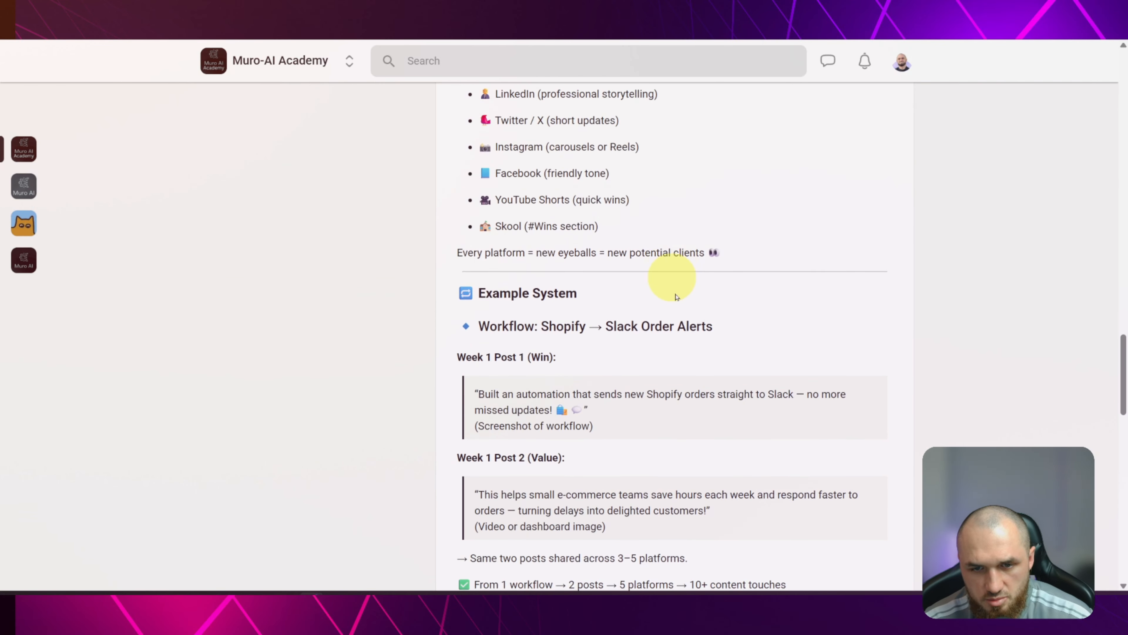
pyautogui.scroll(-2, 689, 338)
pyautogui.scroll(18, 622, 363)
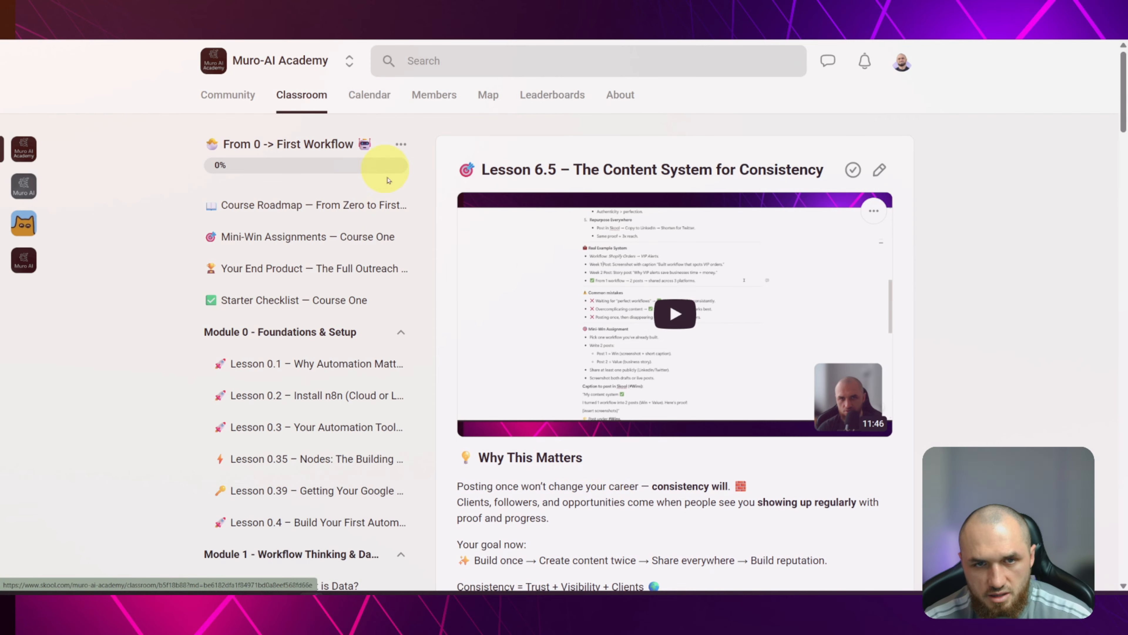
# Open the From First Workflow -> First Paid Client course and highlight its website, case-study and lead-list outcomes on the welcome page
pyautogui.click(301, 95)
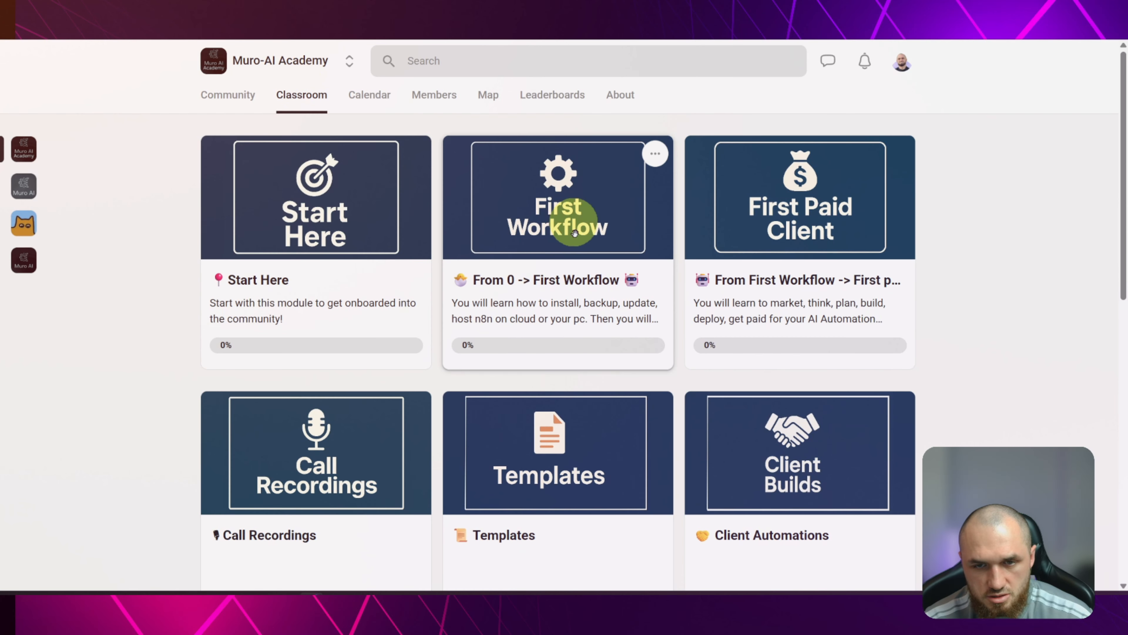
pyautogui.click(802, 230)
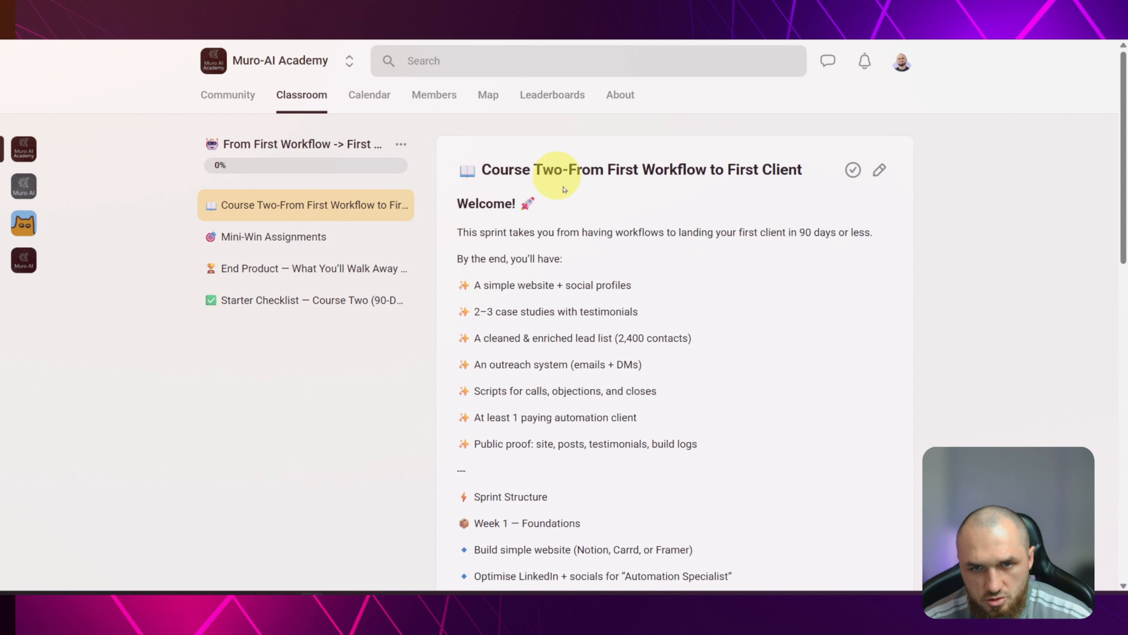
pyautogui.moveTo(474, 285); pyautogui.dragTo(663, 285)
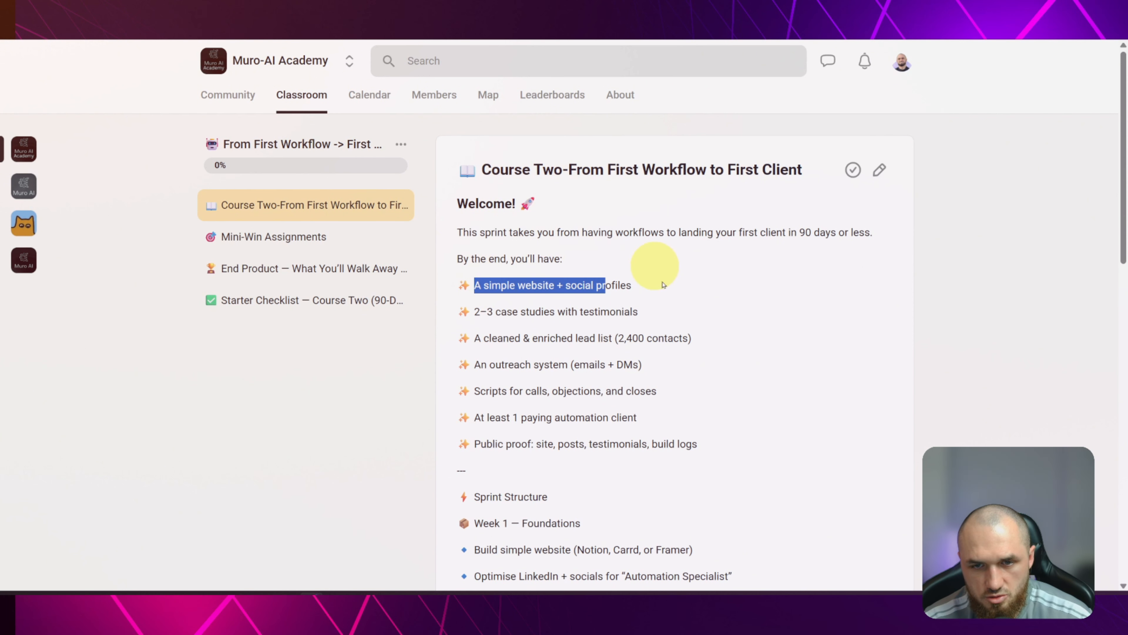
pyautogui.click(640, 288)
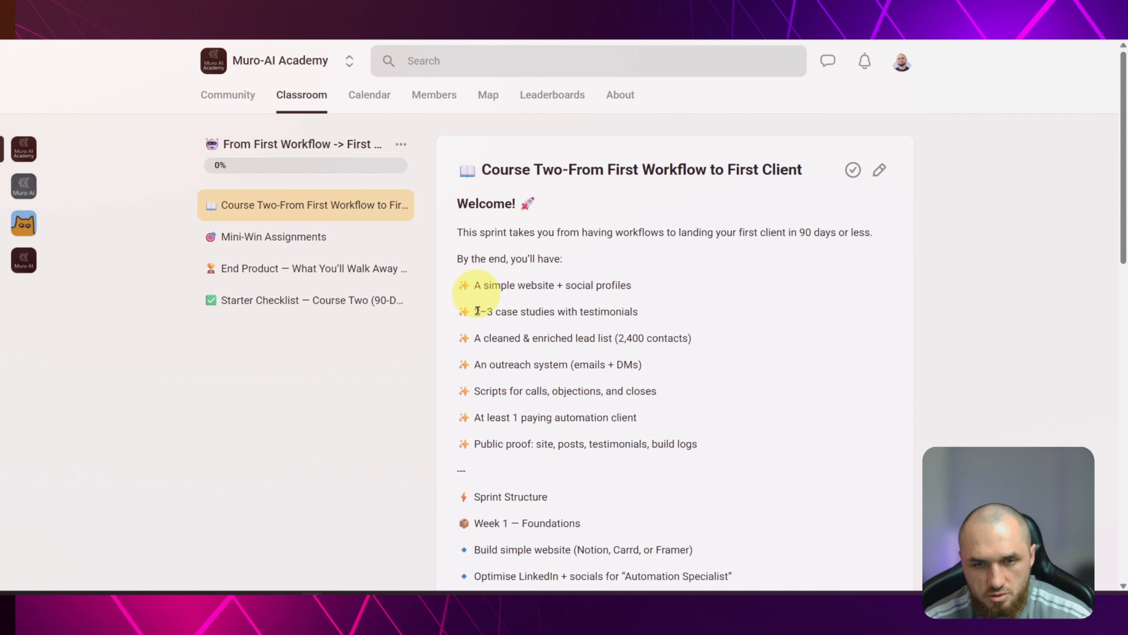
pyautogui.moveTo(475, 310); pyautogui.dragTo(641, 312)
pyautogui.click(706, 296)
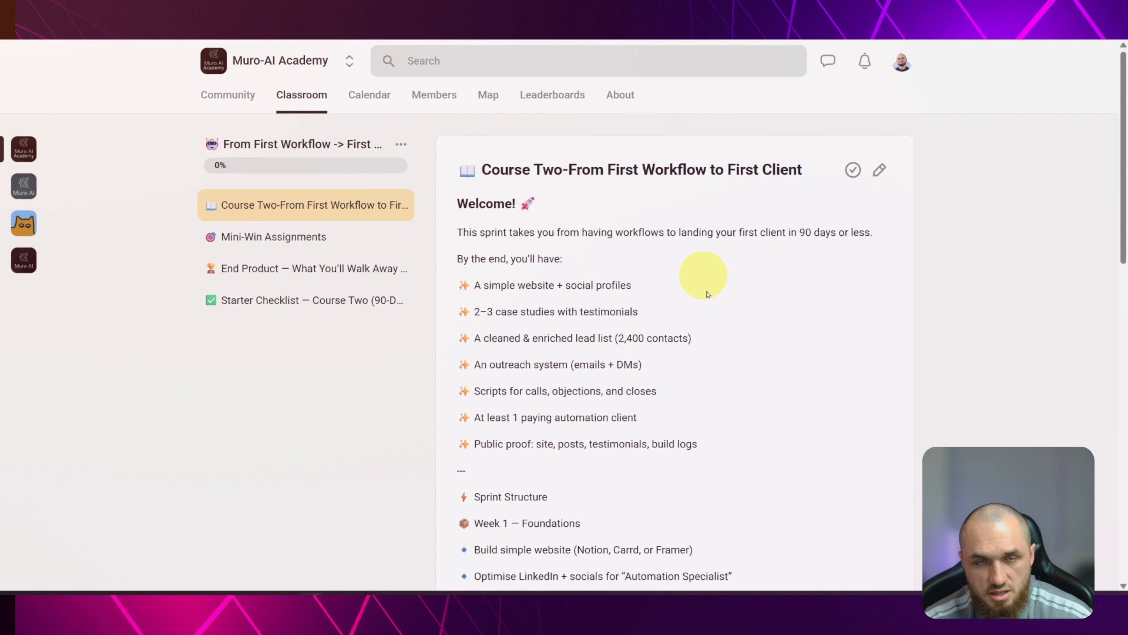
pyautogui.moveTo(474, 337); pyautogui.dragTo(693, 340)
pyautogui.click(721, 342)
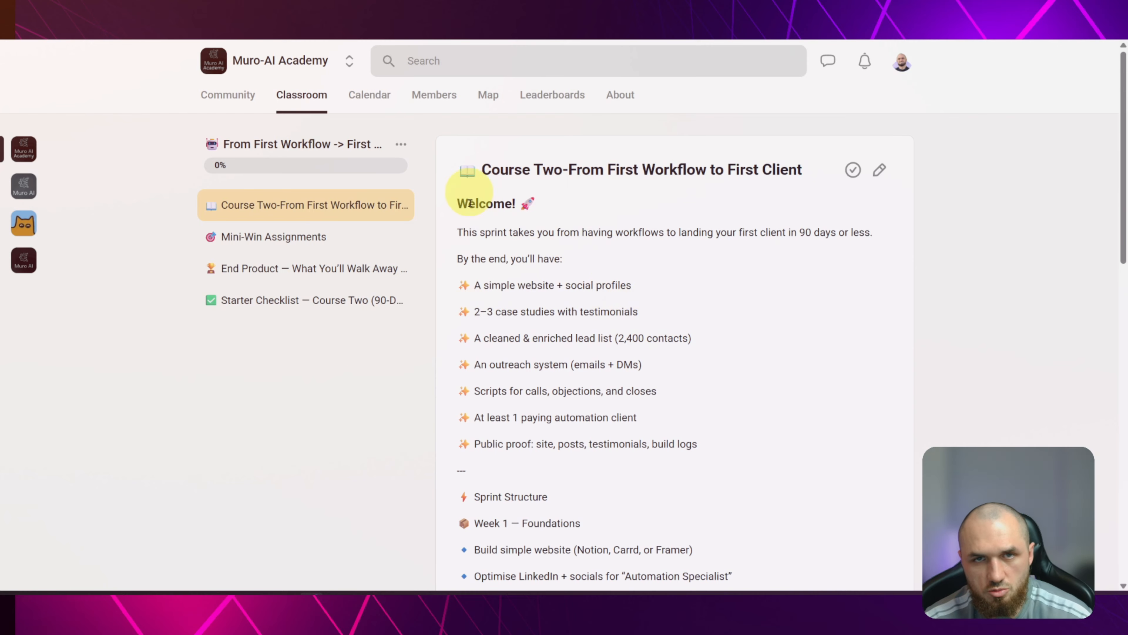
# Return to the classroom overview, open the Call Recordings course and skim its list of dated Q & A sessions
pyautogui.click(298, 95)
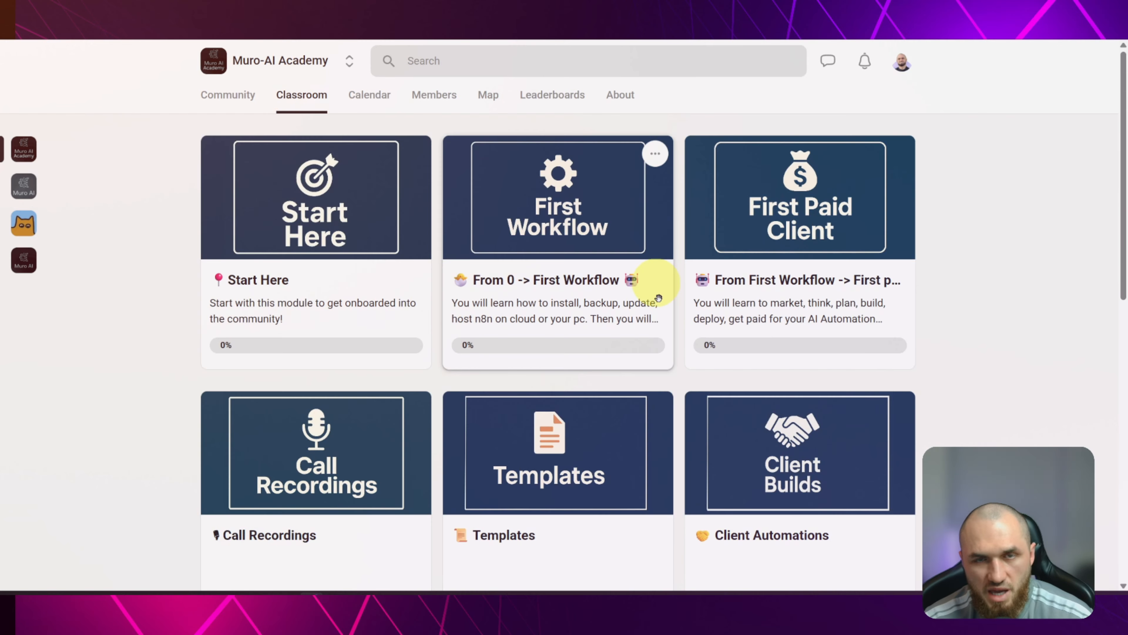
pyautogui.click(307, 429)
pyautogui.scroll(-4, 312, 250)
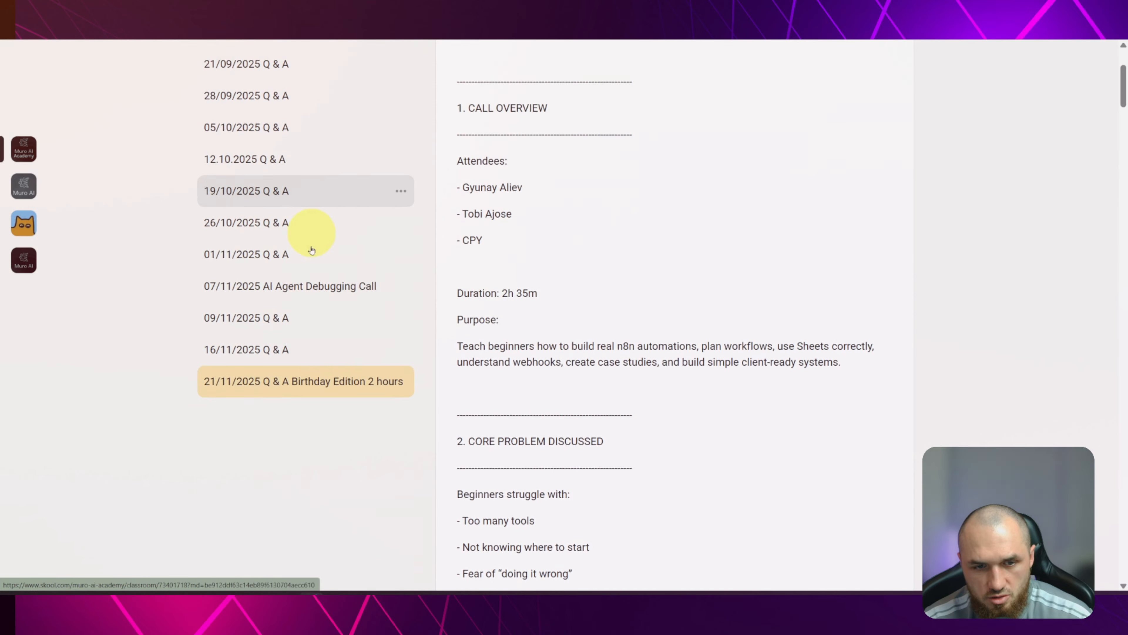
pyautogui.scroll(4, 312, 250)
# Go back to the classroom overview, open the Templates course and view the Website Form → Notion CRM with Telegram Alerts template
pyautogui.click(299, 101)
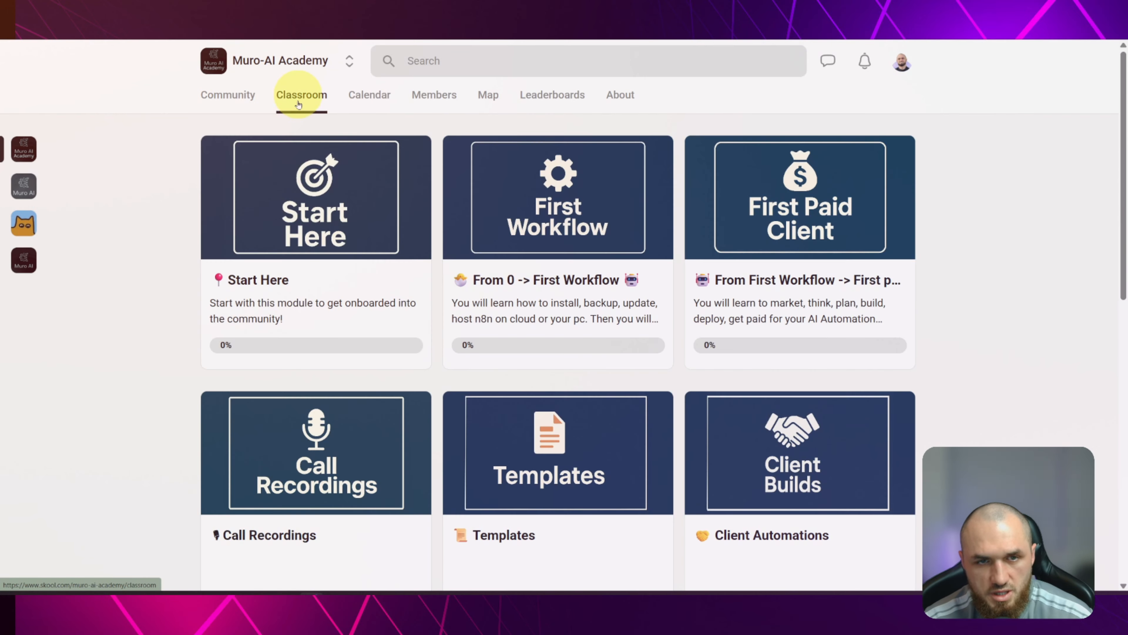
pyautogui.scroll(-1, 551, 384)
pyautogui.click(580, 385)
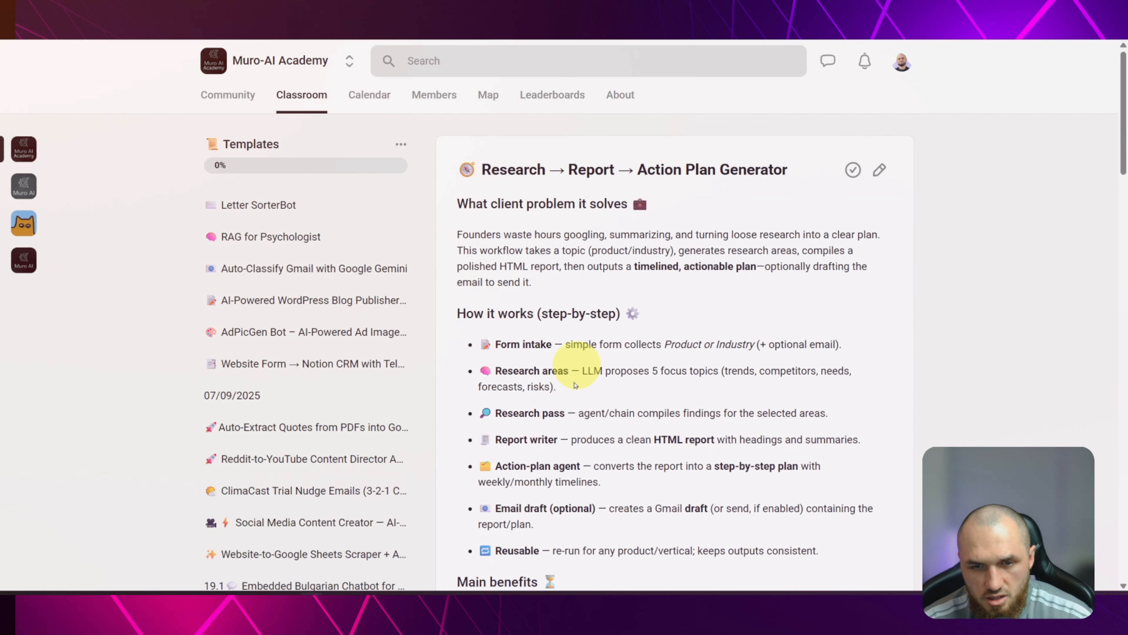
pyautogui.scroll(-4, 315, 222)
pyautogui.click(312, 173)
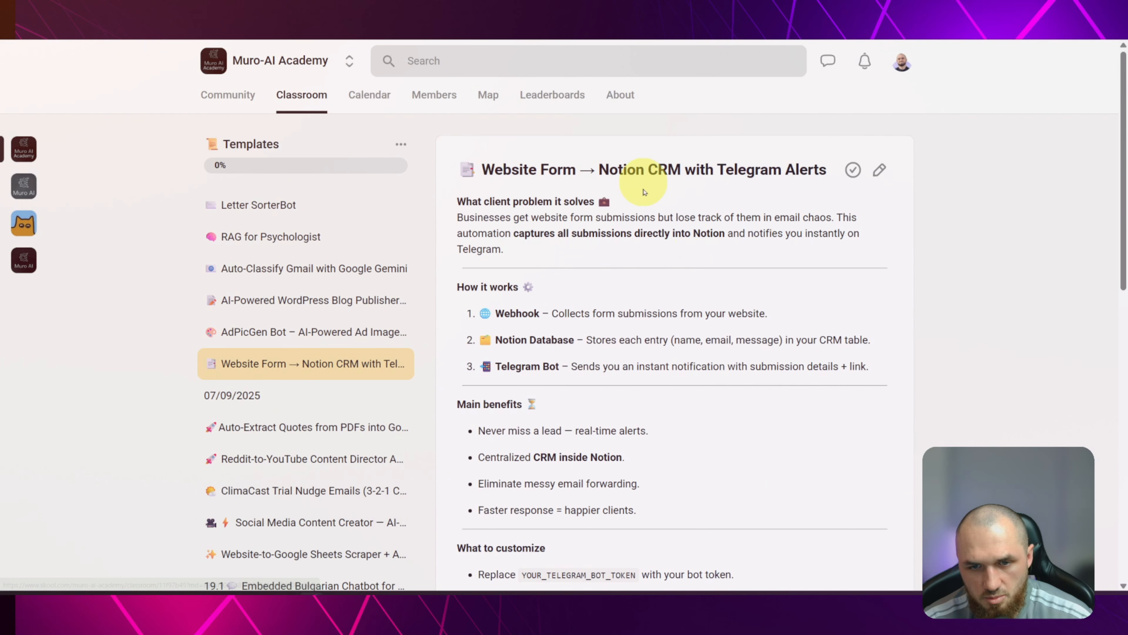
# Read through the template page, highlighting the start of the Client Pitch Snippet and viewing the sections down to Resources
pyautogui.scroll(-1, 641, 319)
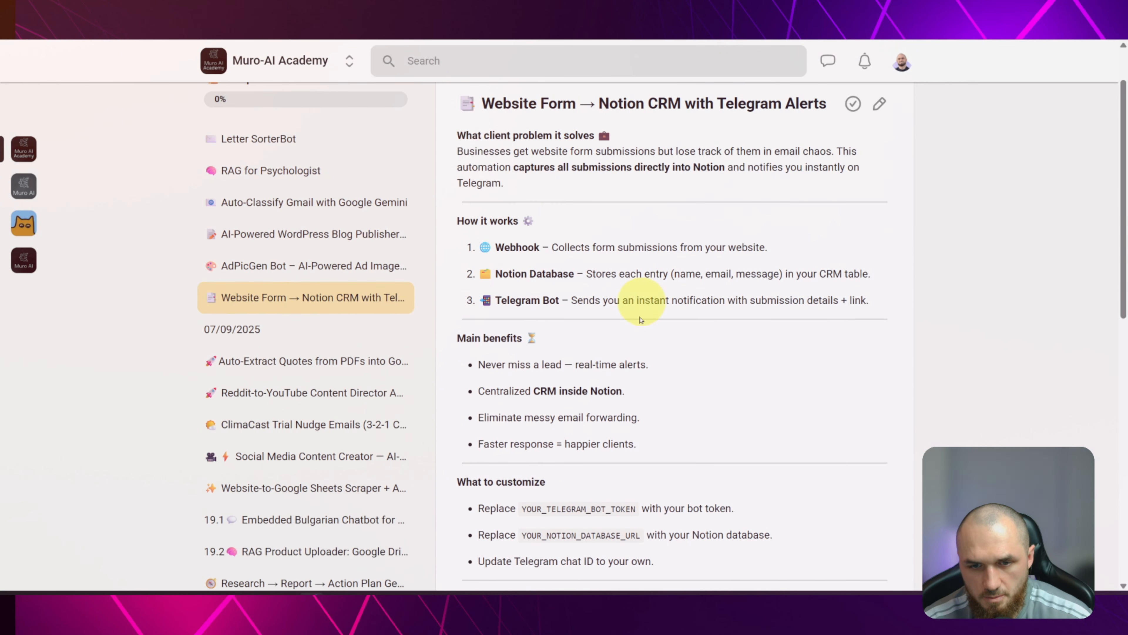
pyautogui.scroll(-4, 574, 138)
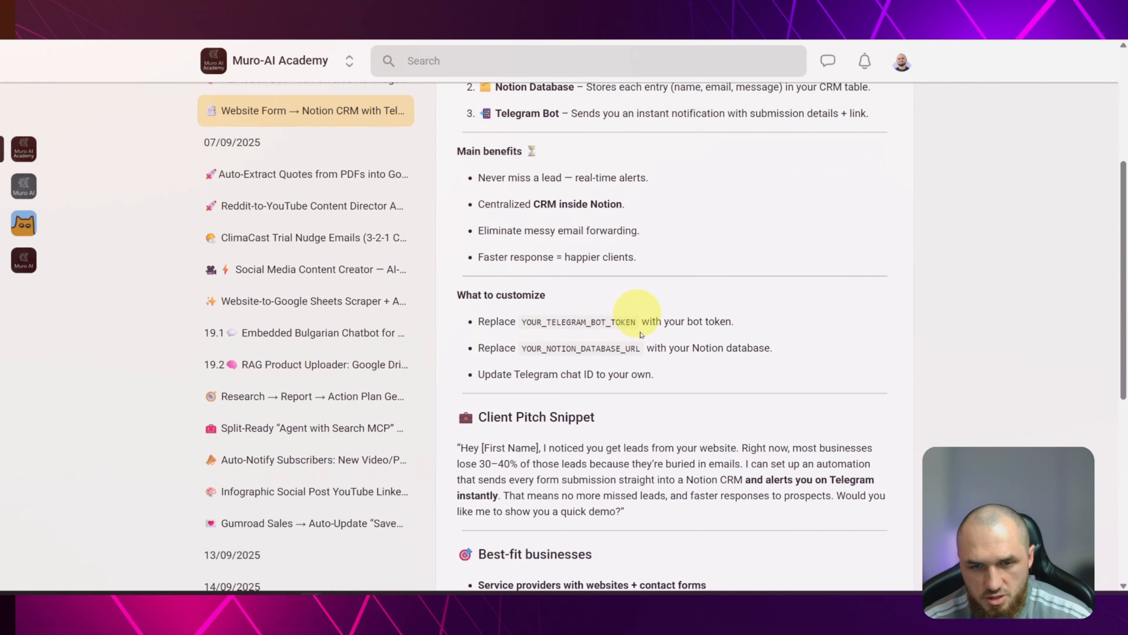
pyautogui.scroll(-2, 753, 297)
pyautogui.moveTo(460, 208); pyautogui.dragTo(615, 240)
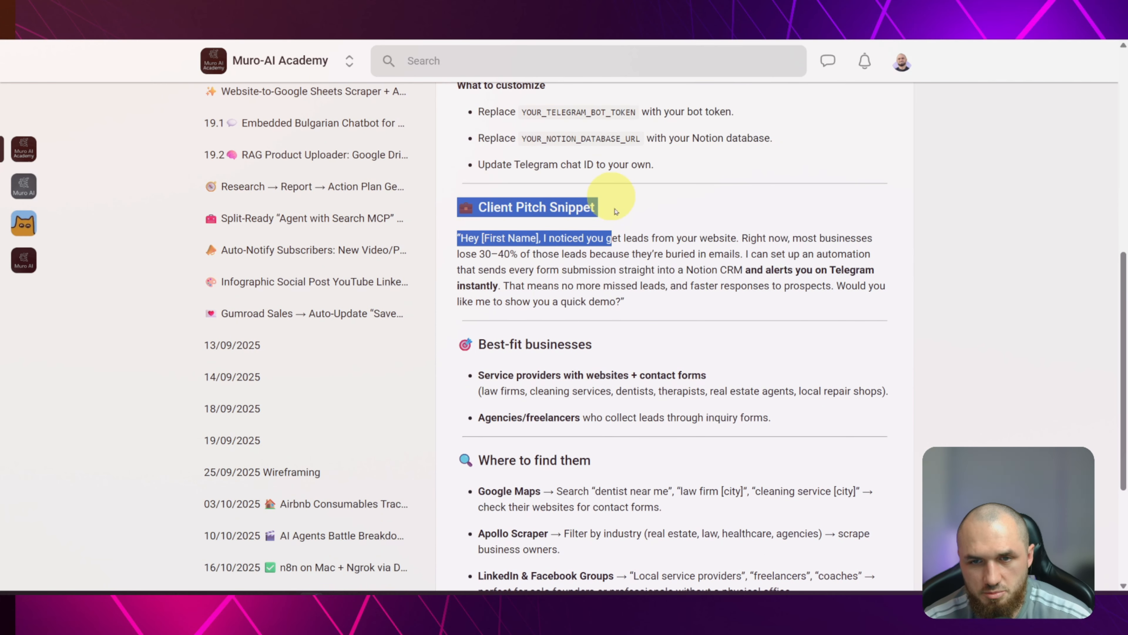
pyautogui.click(734, 244)
pyautogui.scroll(-2, 734, 244)
pyautogui.scroll(-2, 622, 211)
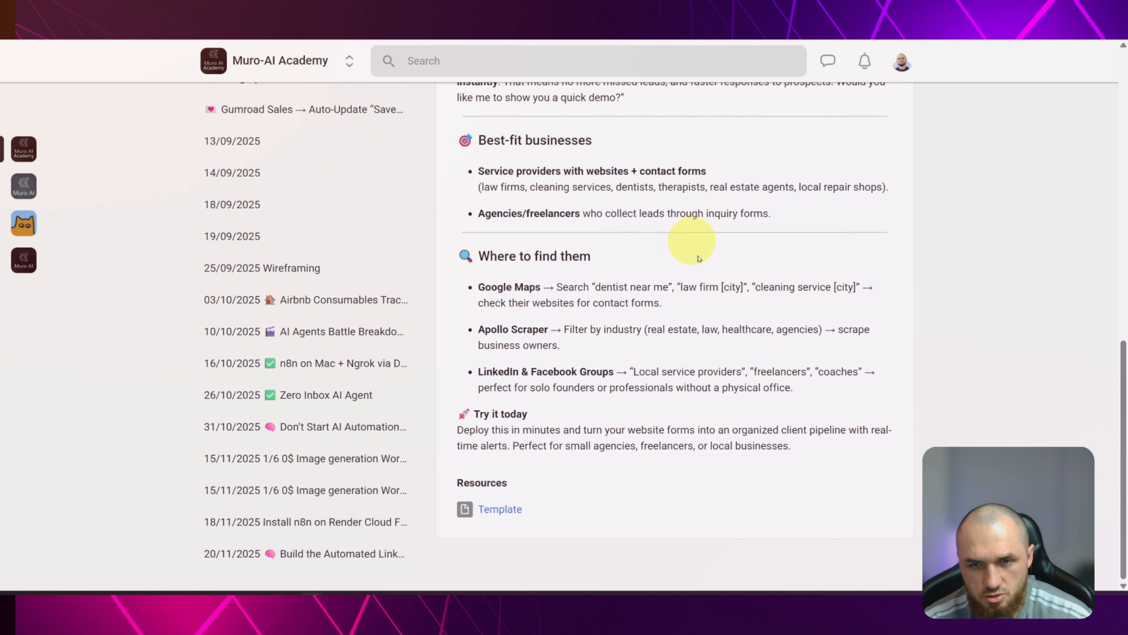
pyautogui.scroll(10, 591, 300)
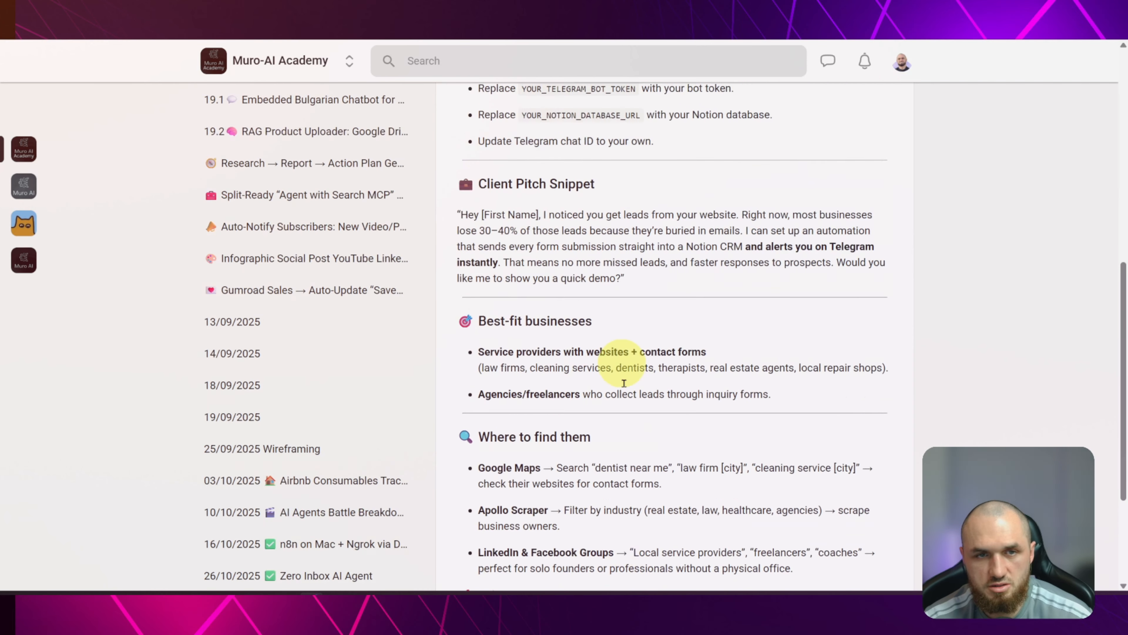
# Return to the classroom overview and look over all the course cards, including Discount Codes, The Automation Path and PROMPTS TO CHANGE YOUR LIFE
pyautogui.click(289, 110)
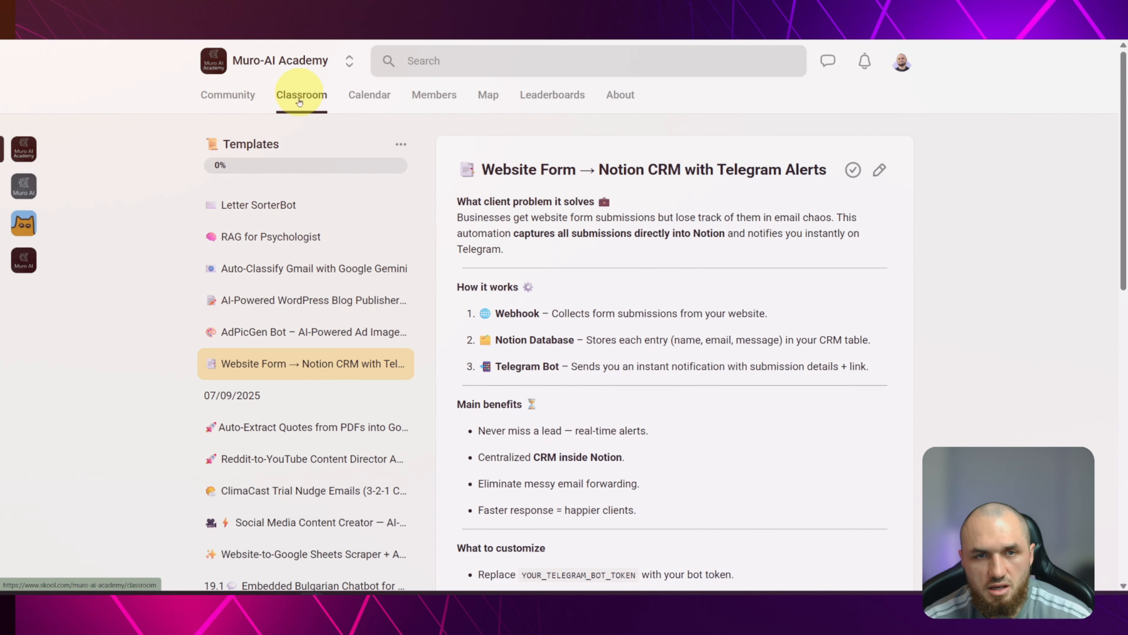
pyautogui.scroll(-8, 693, 249)
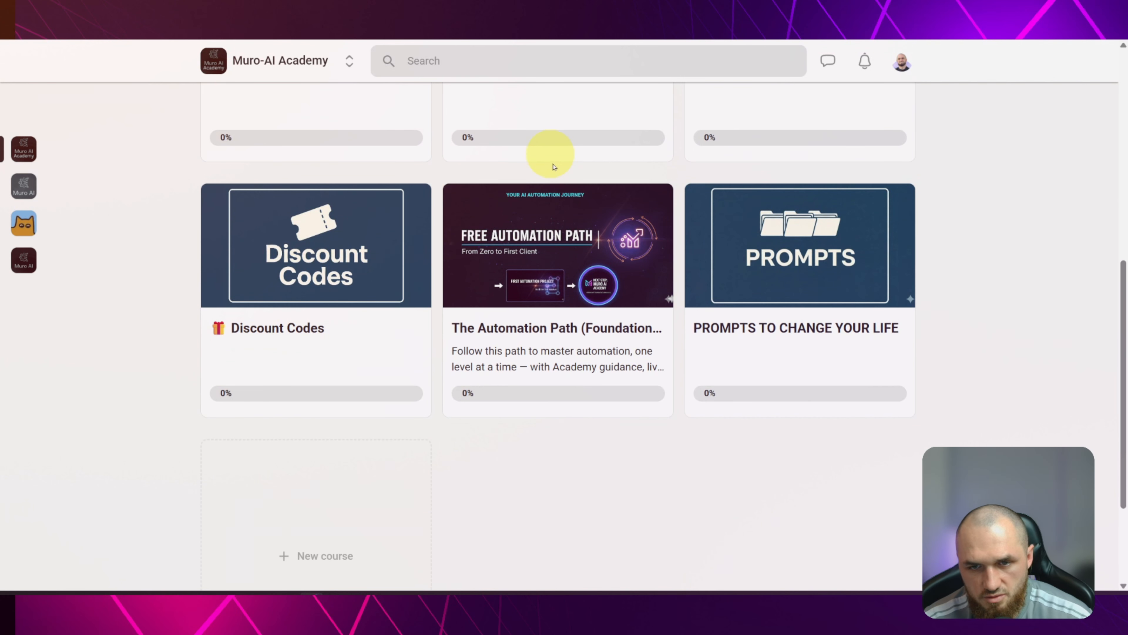
pyautogui.scroll(3, 560, 200)
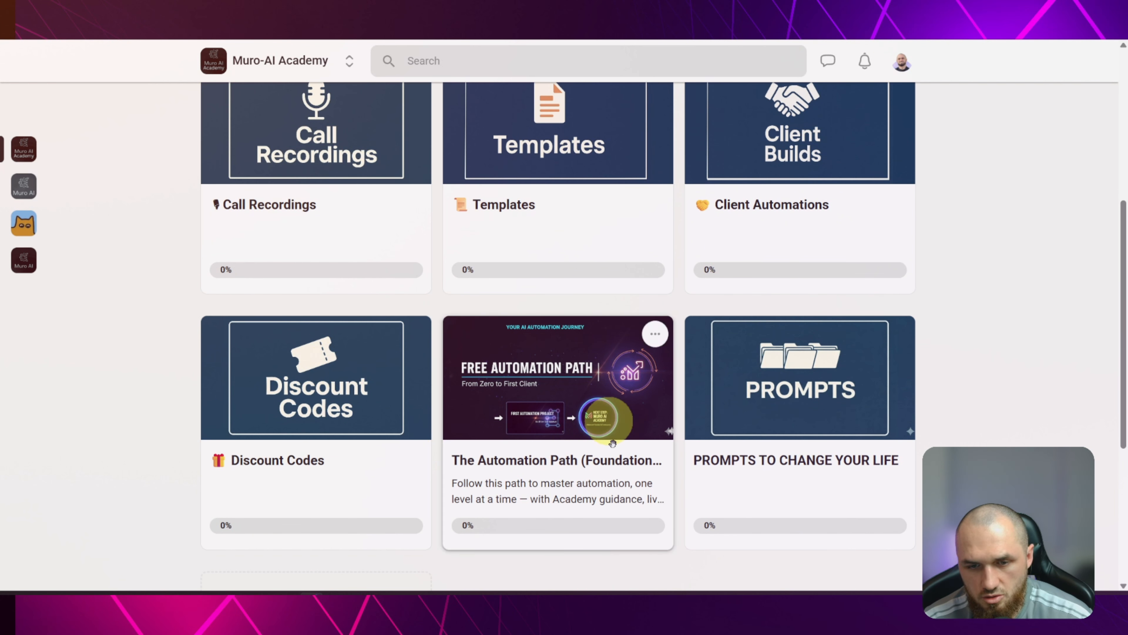
pyautogui.scroll(6, 811, 391)
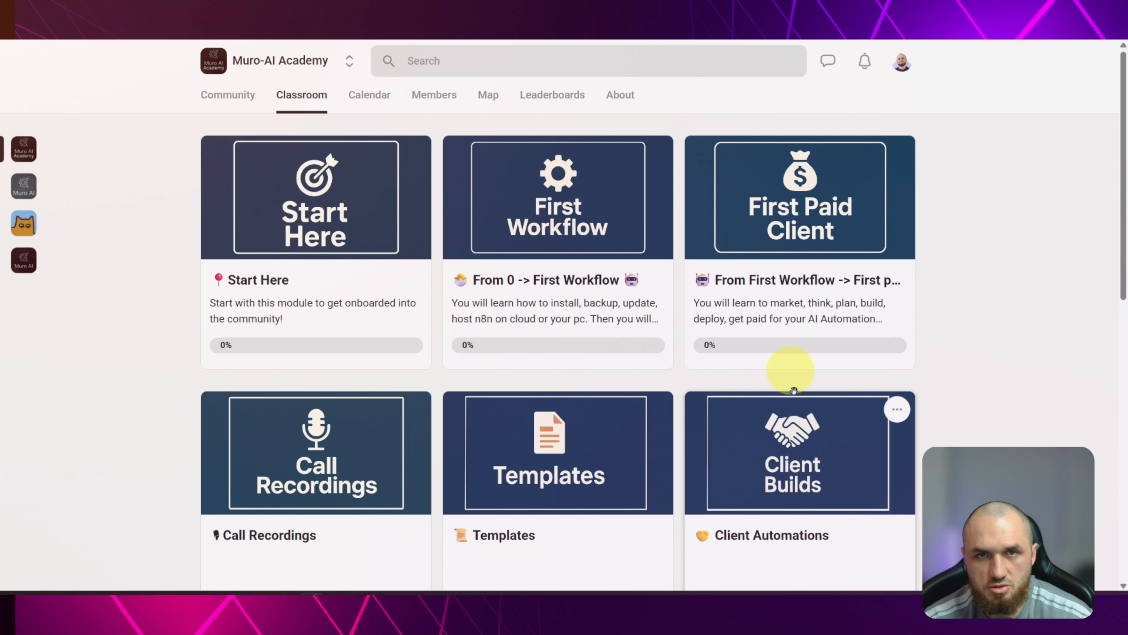